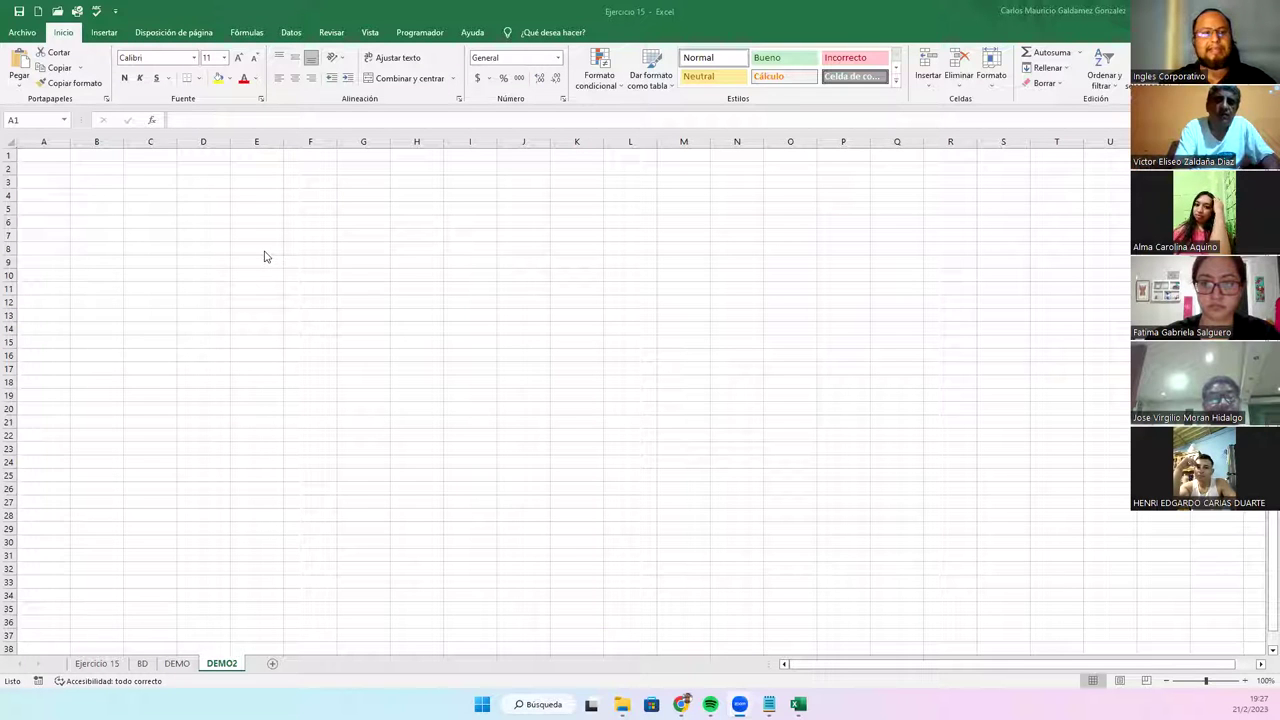
# - Check the contents of the BD and DEMO sheets and return to the empty DEMO2 sheet
pyautogui.click(53, 160)
pyautogui.scroll(3, 261, 427)
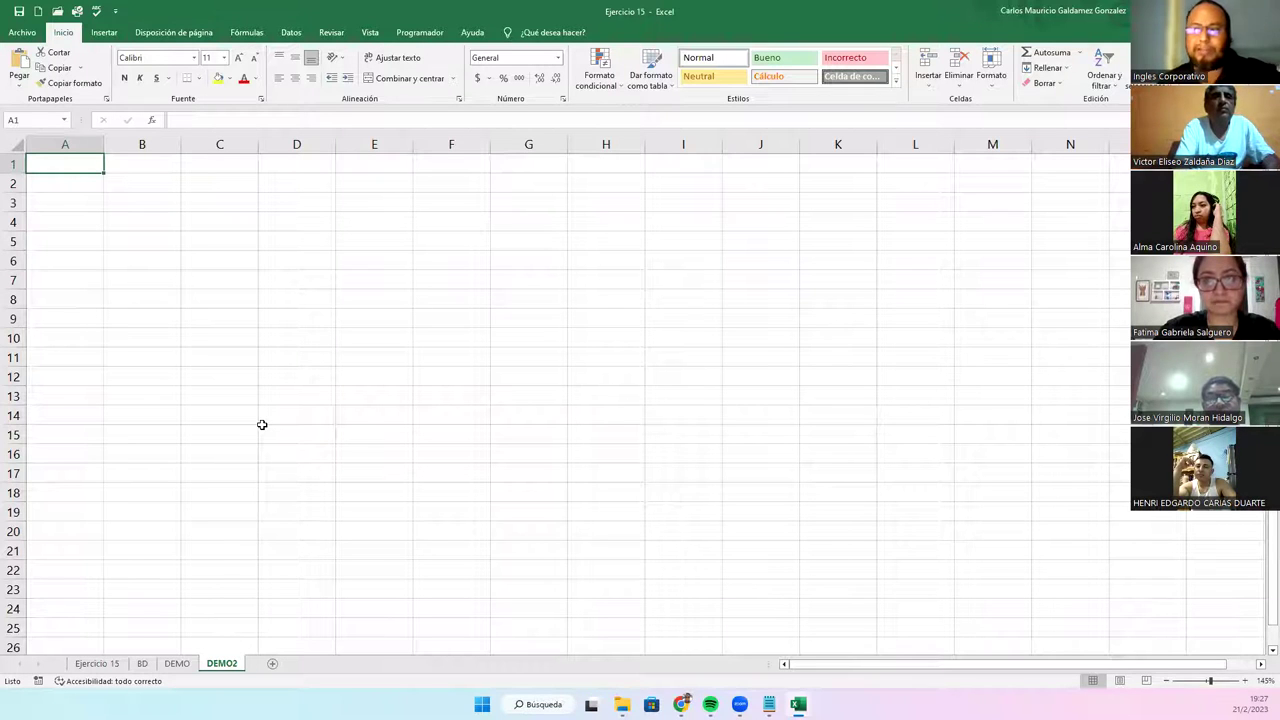
pyautogui.click(143, 664)
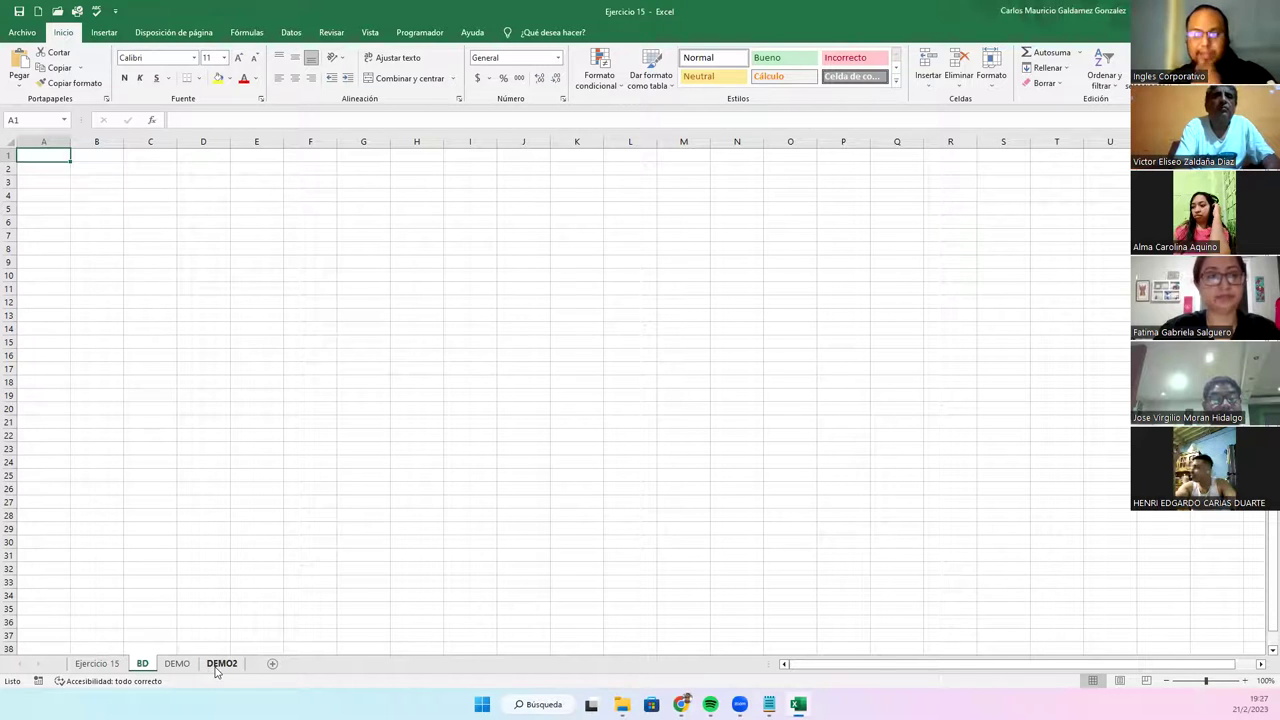
pyautogui.click(218, 667)
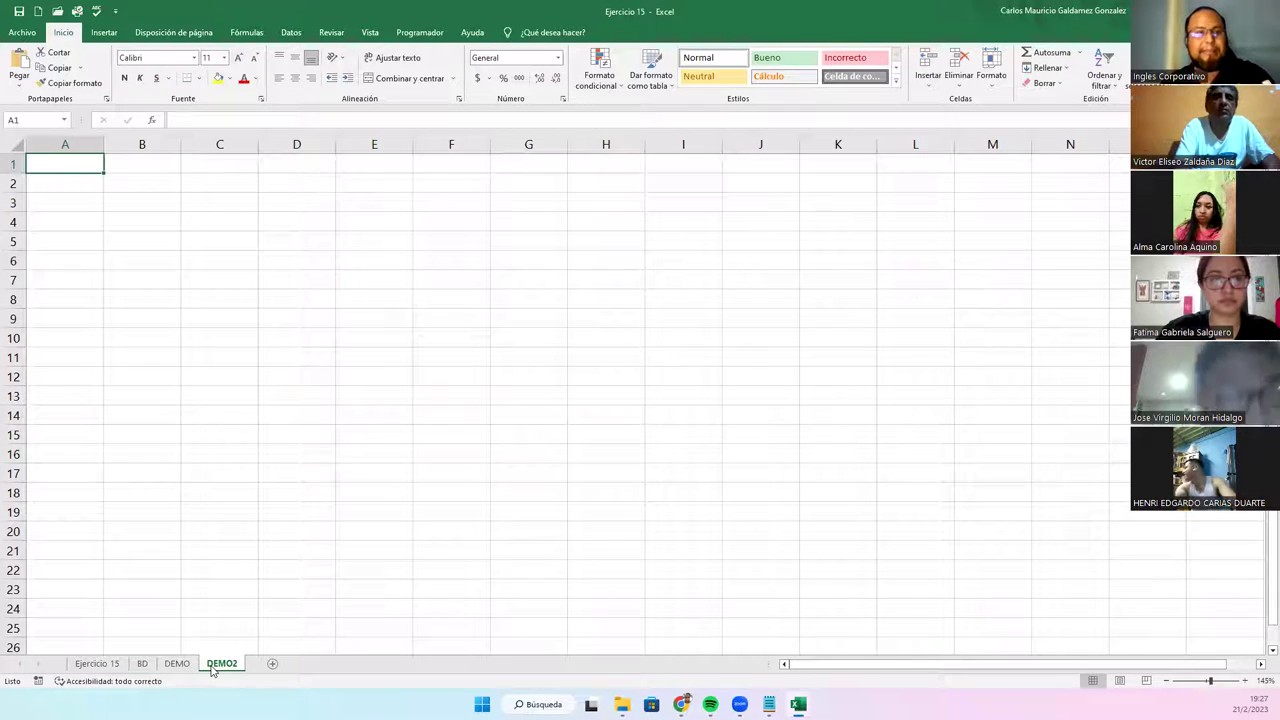
pyautogui.click(180, 667)
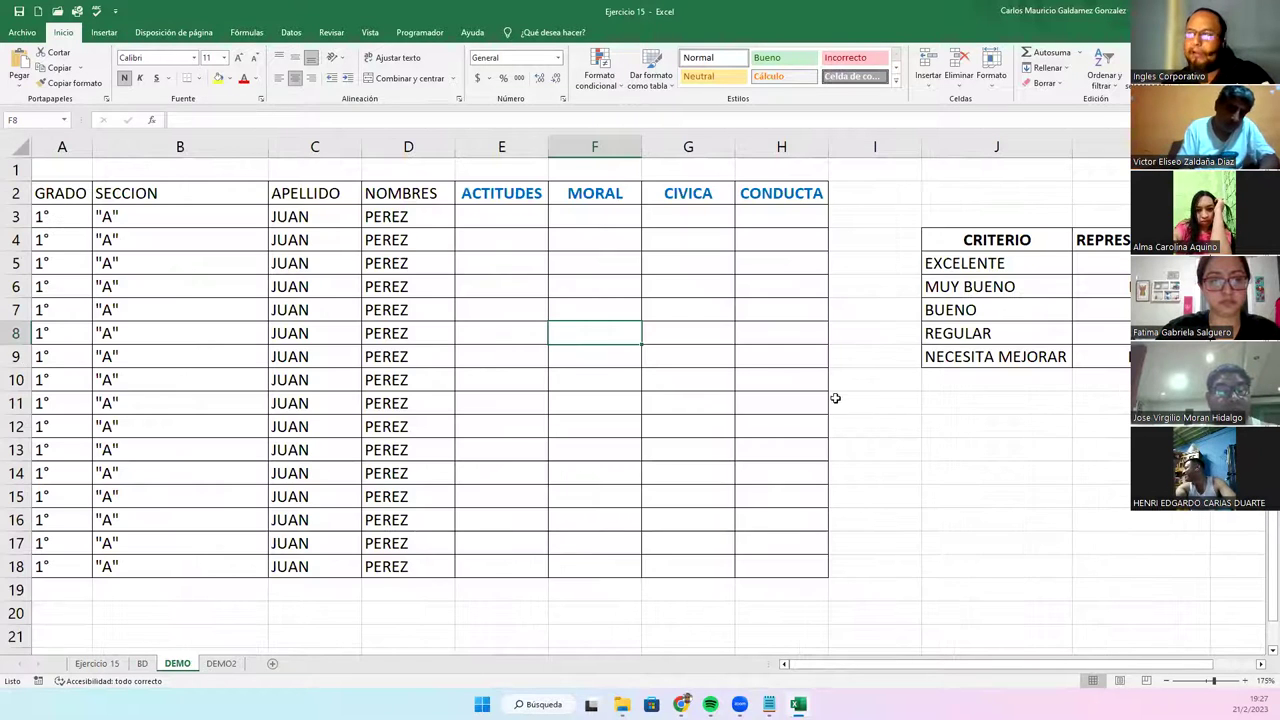
pyautogui.click(226, 667)
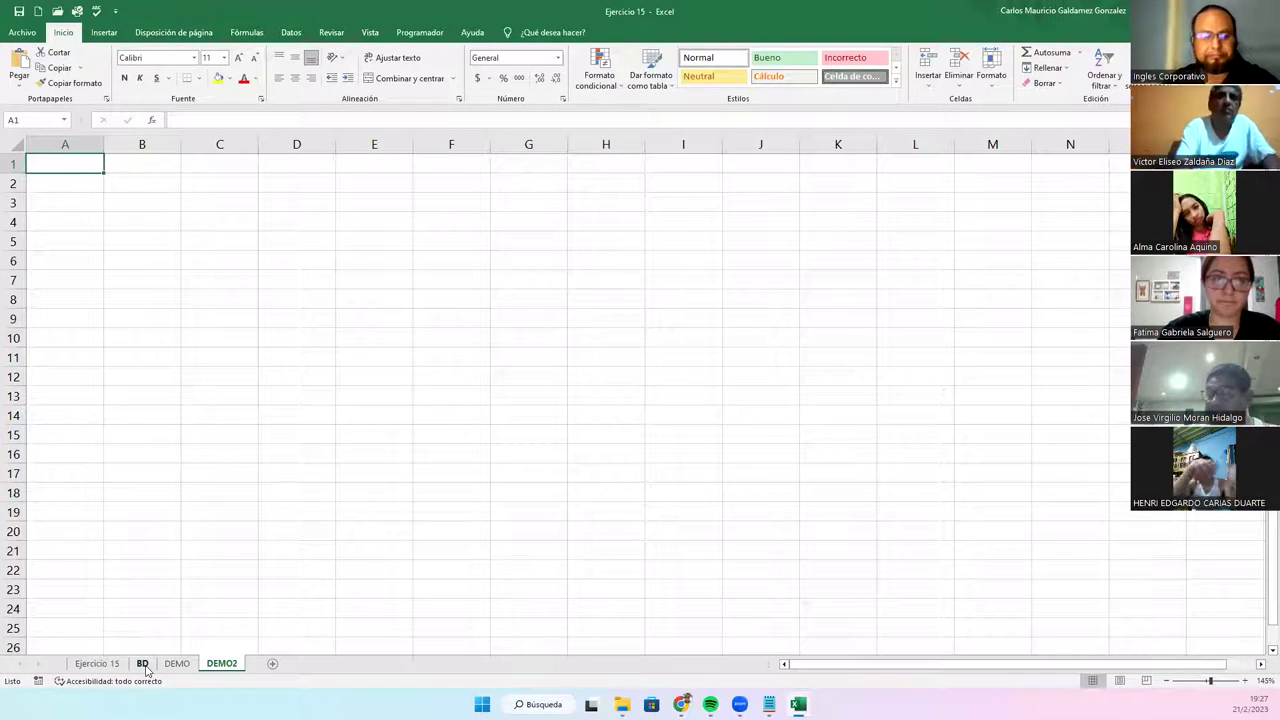
# - Enter the headers # in A1 and Código in B1, with the accent on Código
pyautogui.write('#')
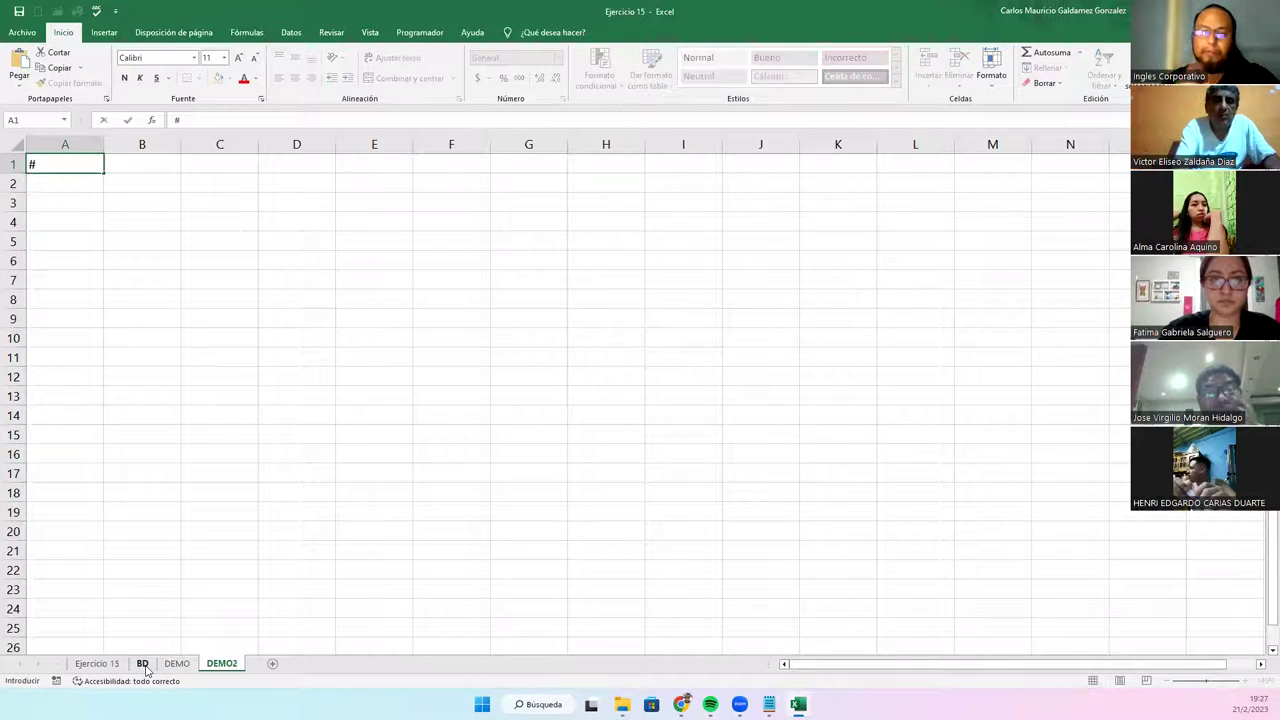
pyautogui.press('Tab')
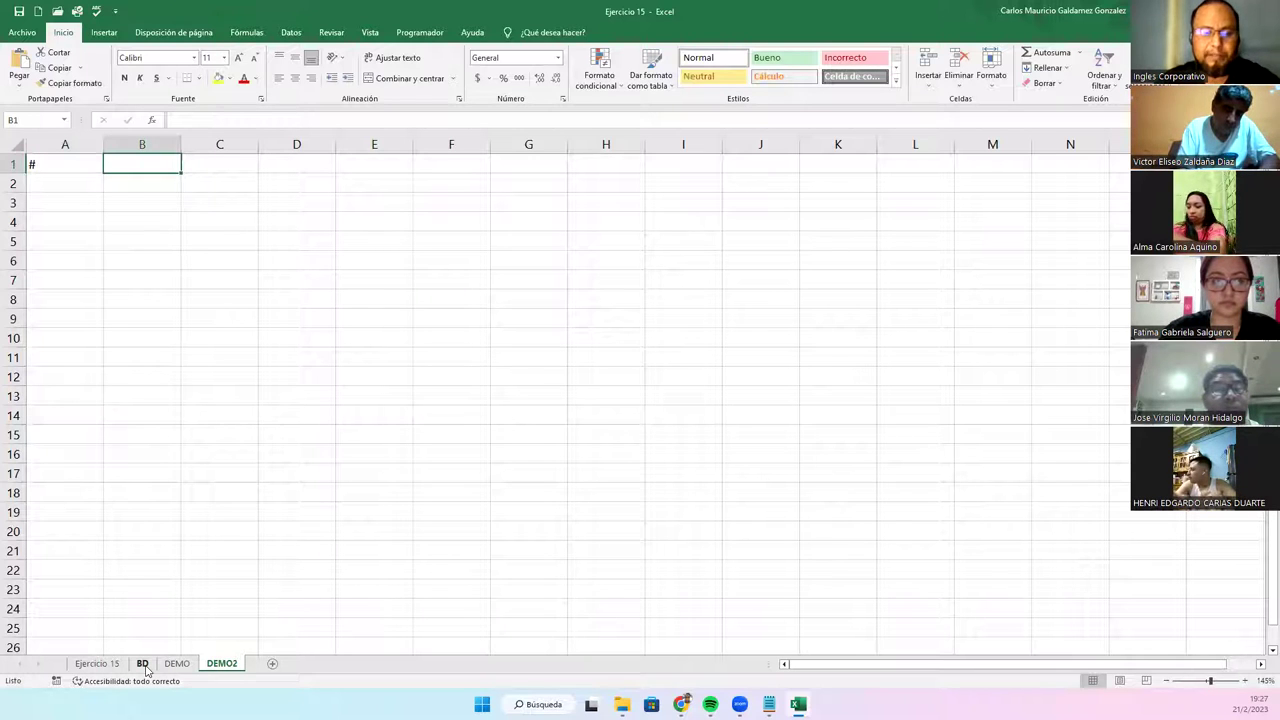
pyautogui.write('Codigo')
pyautogui.press('Tab')
pyautogui.press('Down')
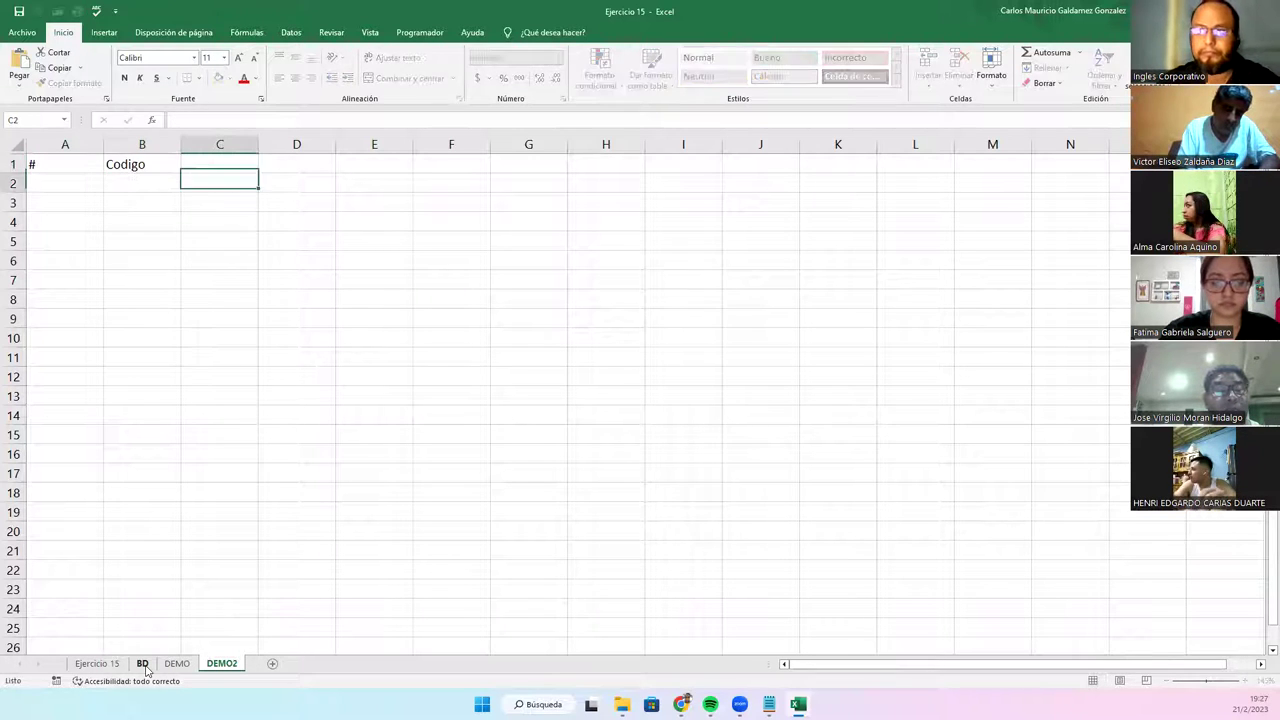
pyautogui.hotkey('ctrl', 'Home')
pyautogui.press('Right')
pyautogui.write('Códigoi')
pyautogui.press('Tab')
pyautogui.press('Left')
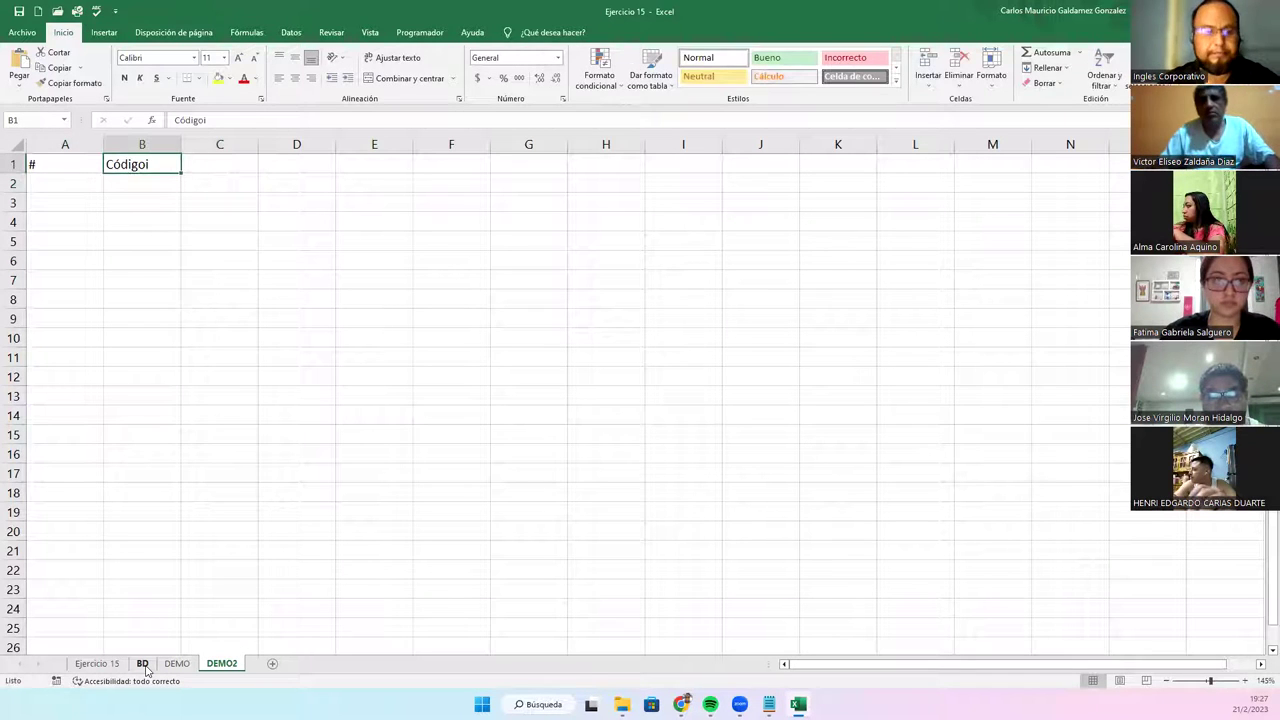
pyautogui.press('F2')
pyautogui.press('Tab')
# - Enter the headers Nombres, Apellidos, Sueldo and Departamento in cells C1 to F1
pyautogui.write('Nombres')
pyautogui.press('Tab')
pyautogui.write('Apellidos')
pyautogui.press('Tab')
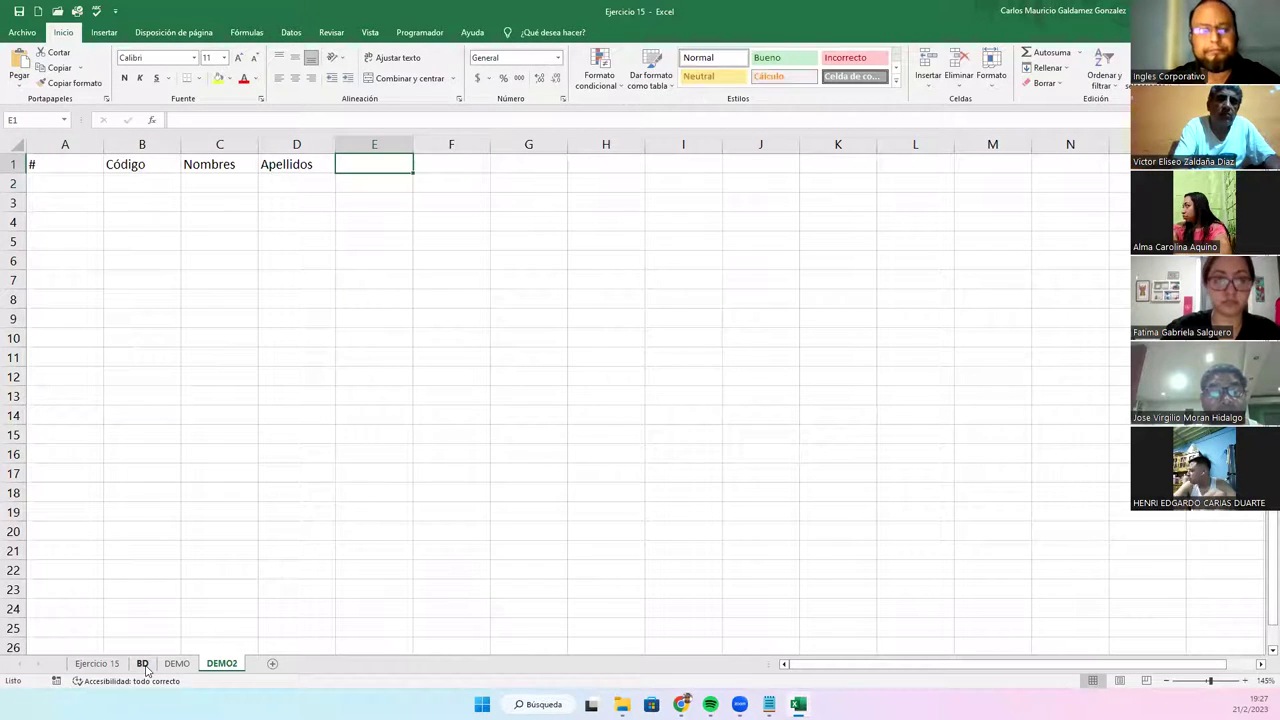
pyautogui.write('Sueldo')
pyautogui.press('Tab')
pyautogui.write('D')
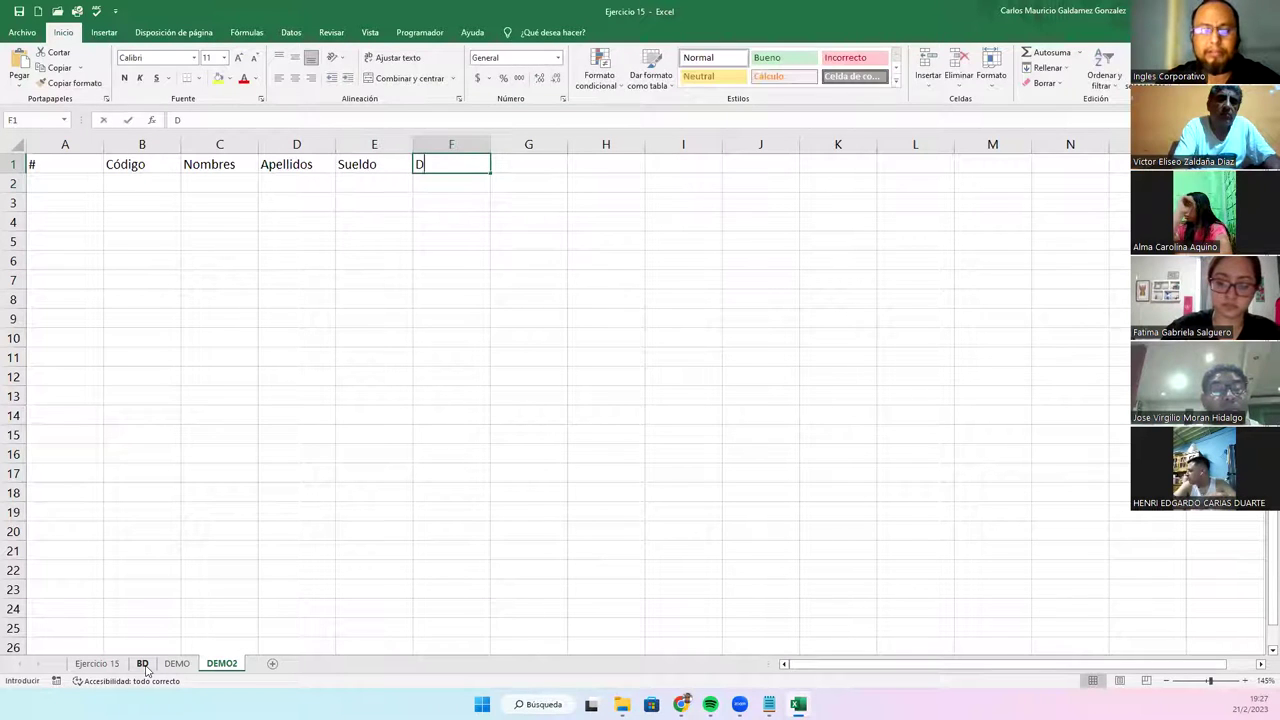
pyautogui.write('epartamento')
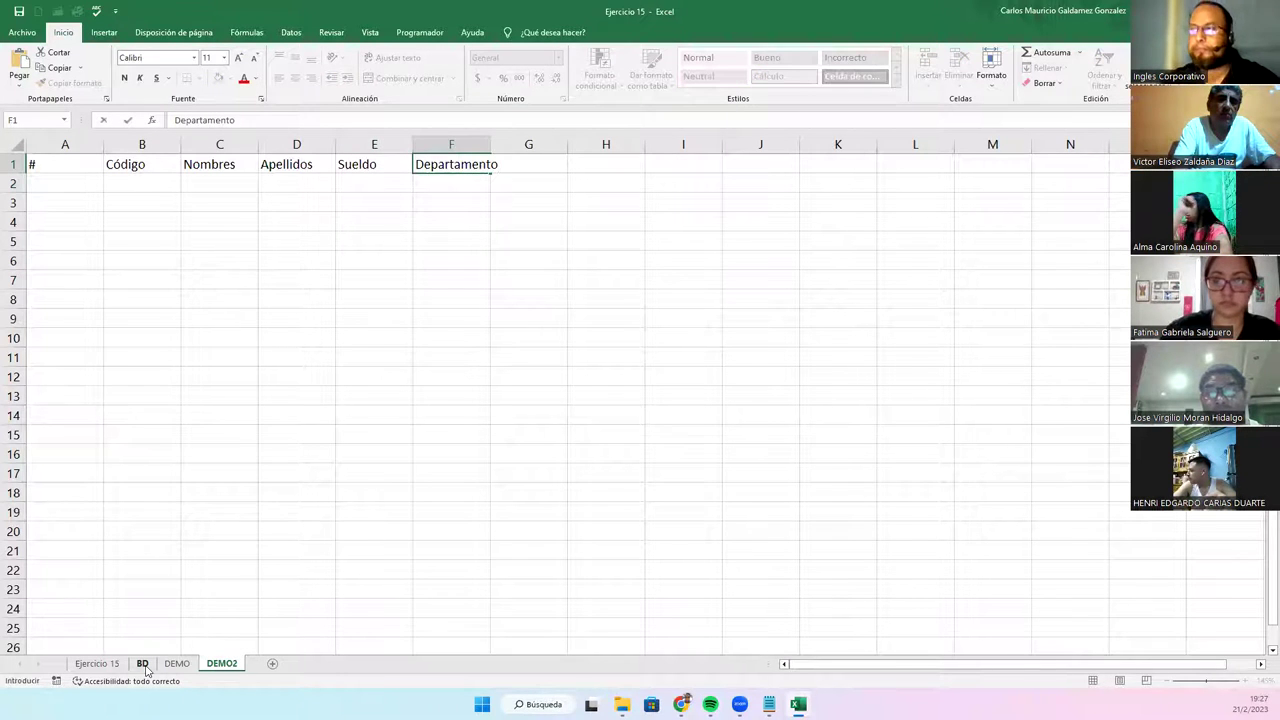
pyautogui.press('Tab')
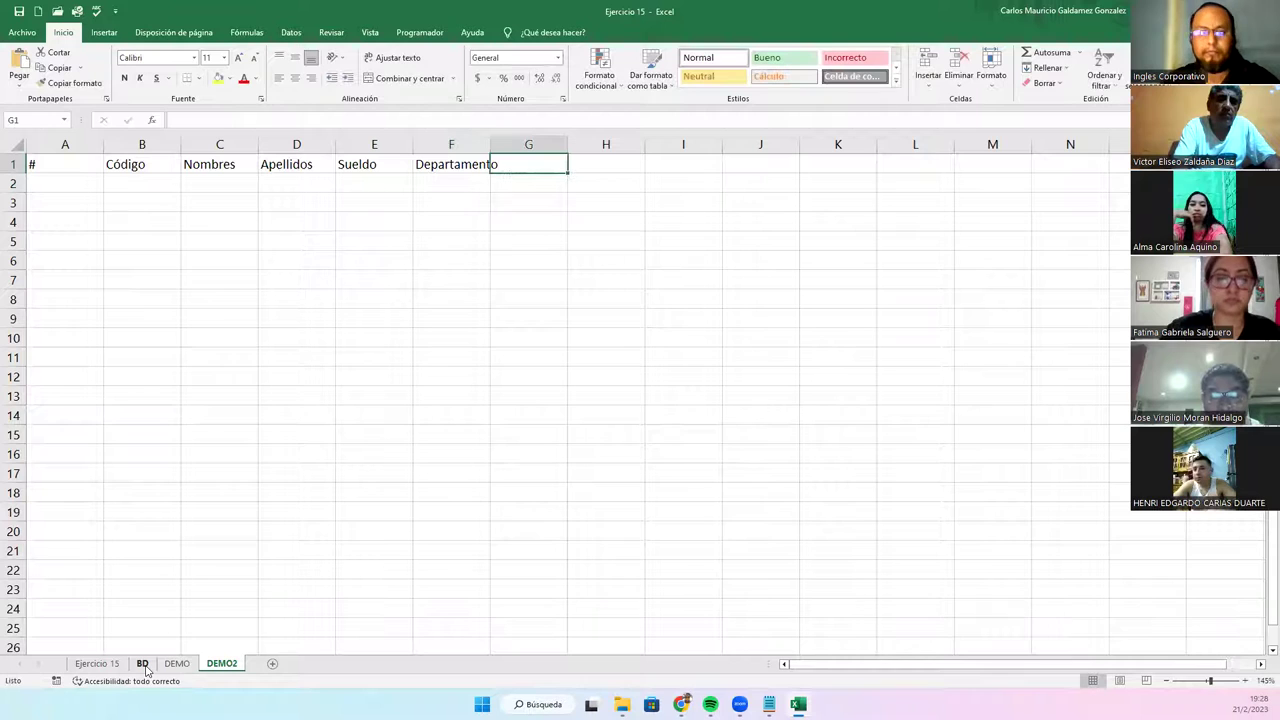
# - Enter the headers Nivel, Enero, Febrero and Total Ventas in cells G1 to J1
pyautogui.write('Nivel')
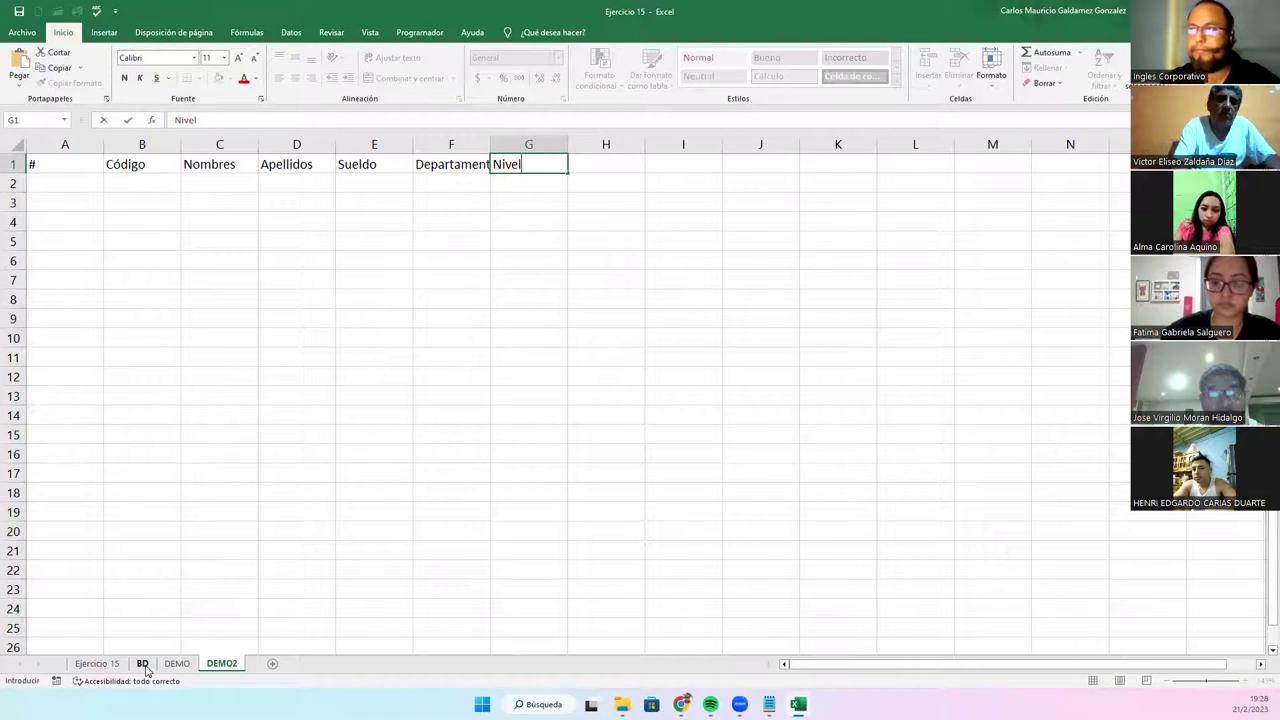
pyautogui.press('Tab')
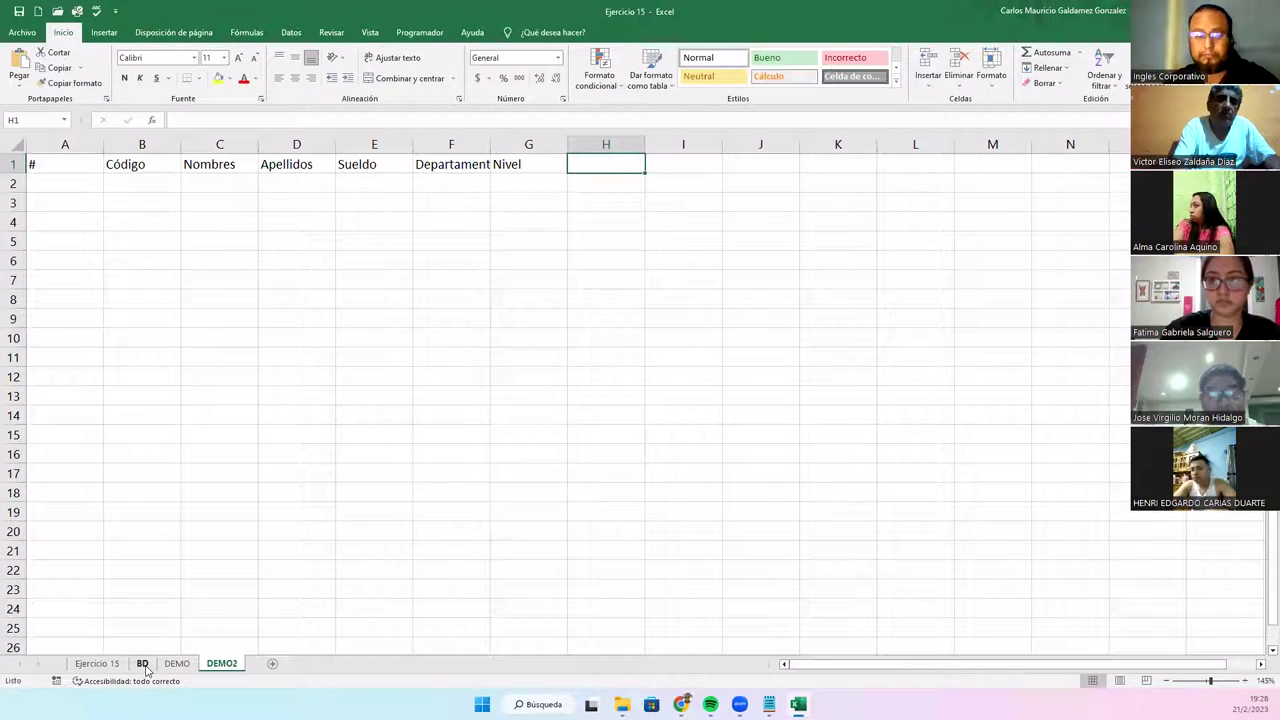
pyautogui.write('Ven')
pyautogui.press('BackSpace')
pyautogui.press('BackSpace')
pyautogui.press('BackSpace')
pyautogui.write('Enero')
pyautogui.press('Tab')
pyautogui.write('Feb')
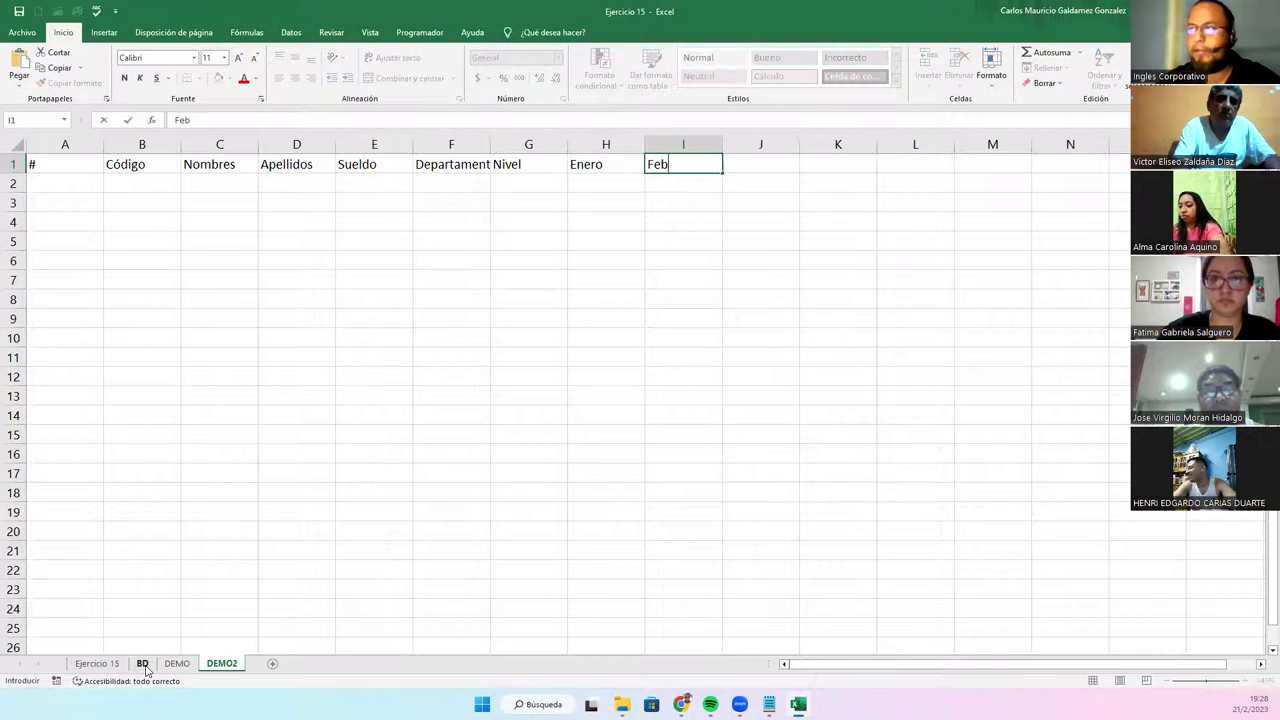
pyautogui.press('Tab')
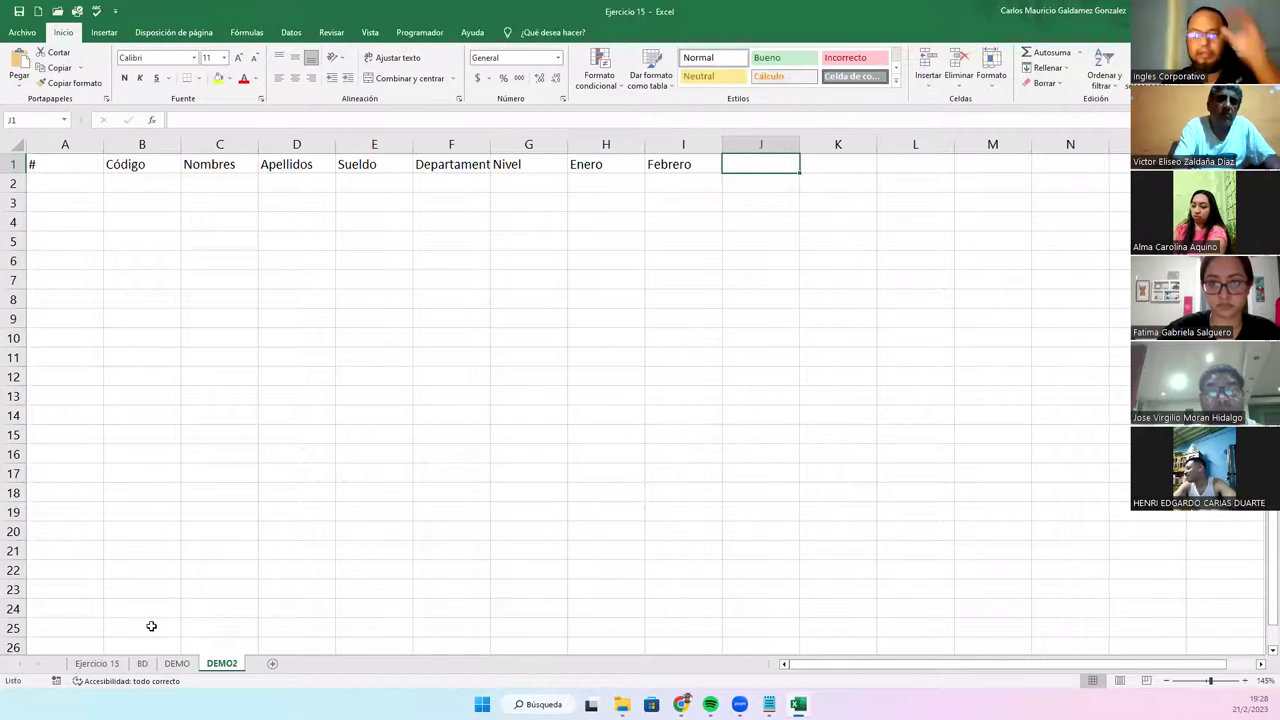
pyautogui.write('Total Ventas')
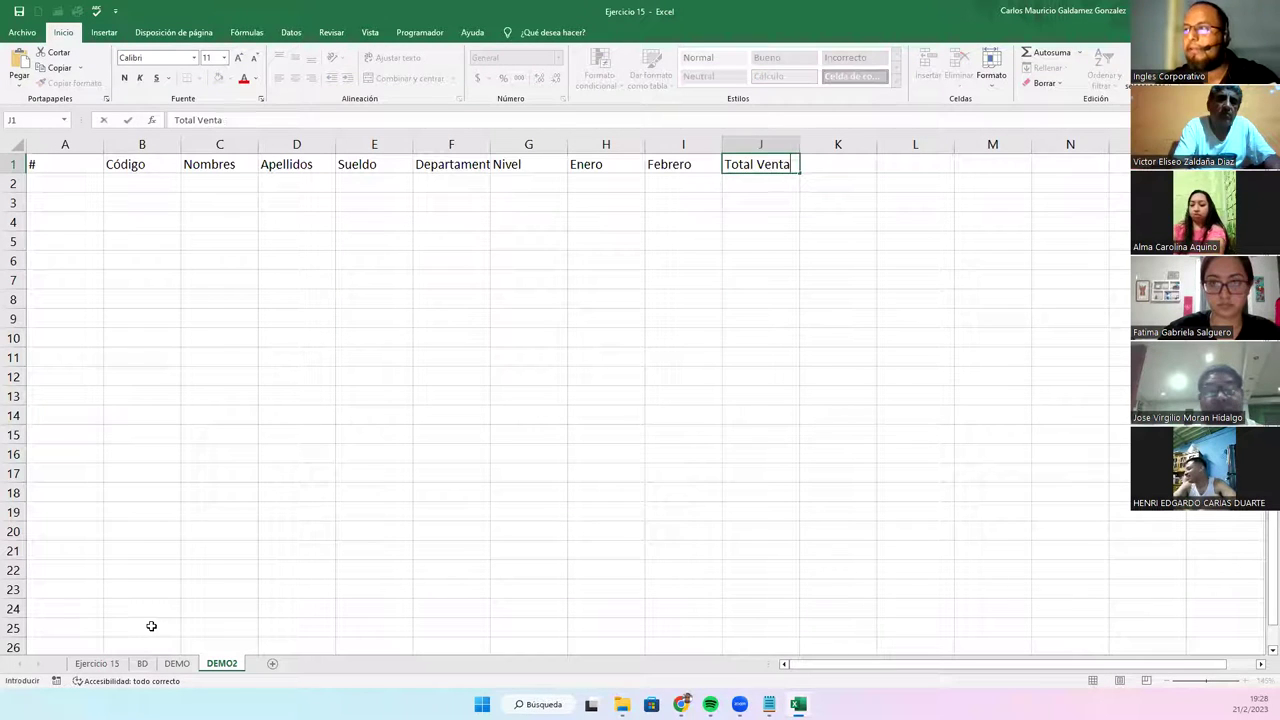
pyautogui.press('Return')
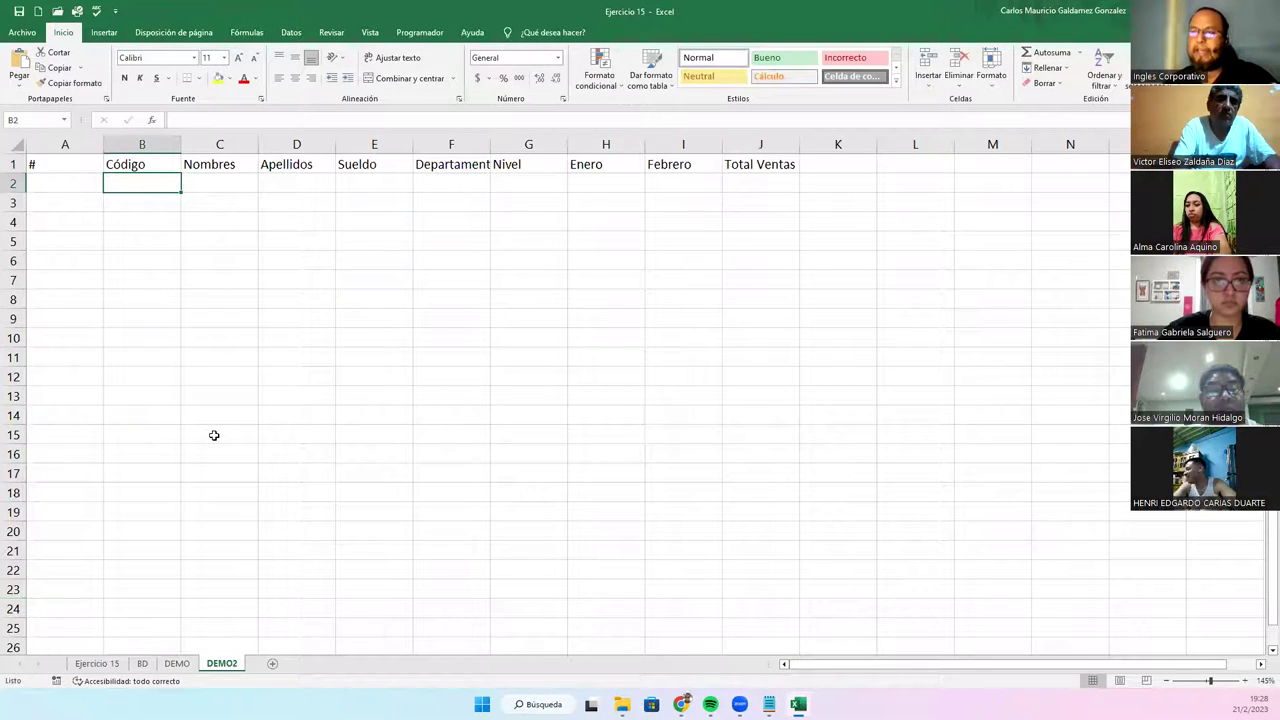
# - Number the rows under the # header from 1 to 15 in A2:A16 by filling the series from 1 and 2
pyautogui.click(47, 184)
pyautogui.write('1')
pyautogui.press('Return')
pyautogui.write('2')
pyautogui.press('Return')
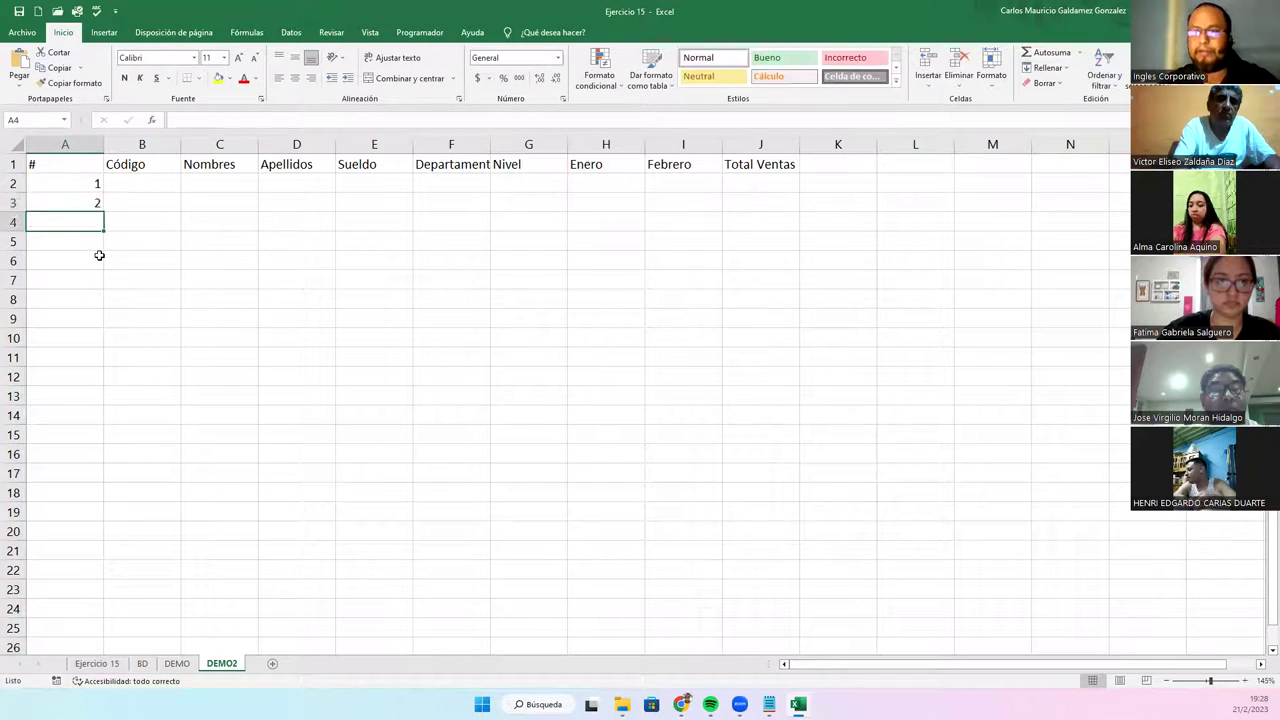
pyautogui.press('Up')
pyautogui.press('Up')
pyautogui.hotkey('shift', 'Down')
pyautogui.moveTo(103, 208); pyautogui.dragTo(82, 466)
pyautogui.click(160, 201)
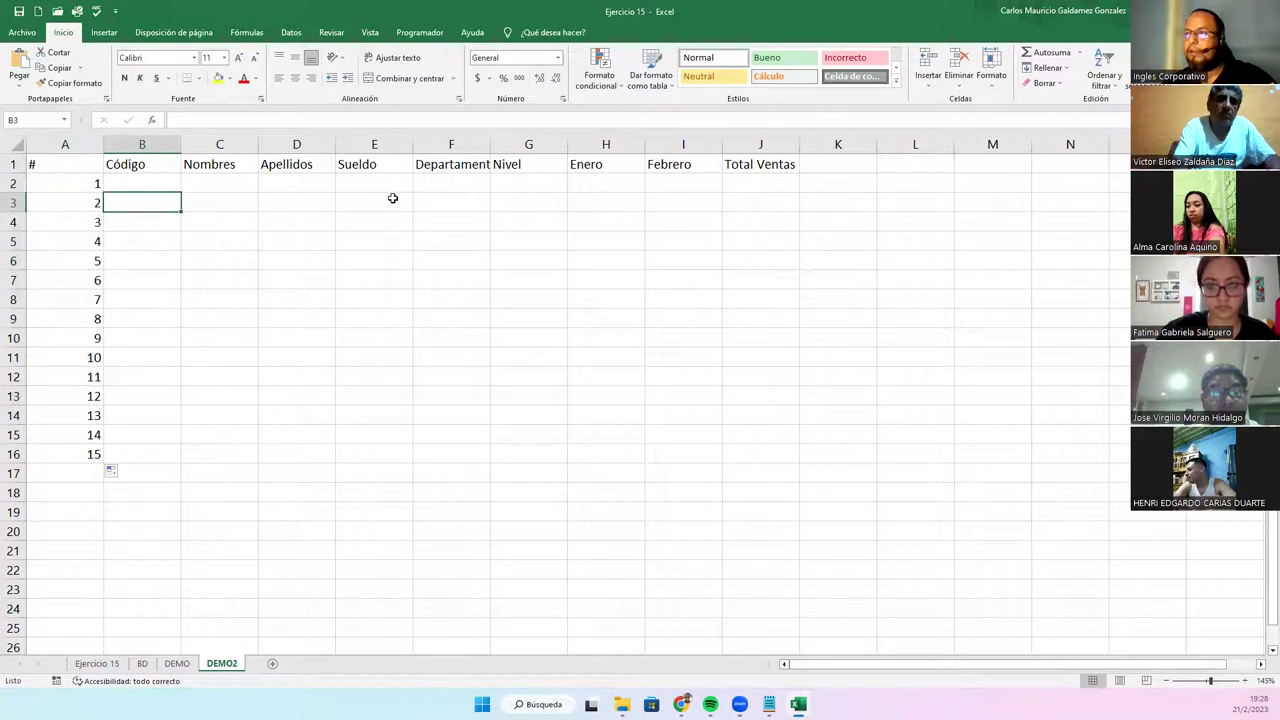
# - Fit the Código column to its header and adjust the widths of the columns from Nombres to Enero
pyautogui.doubleClick(181, 144)
pyautogui.moveTo(230, 150); pyautogui.dragTo(257, 157)
pyautogui.moveTo(334, 157); pyautogui.dragTo(361, 152)
pyautogui.moveTo(443, 144); pyautogui.dragTo(475, 150)
pyautogui.moveTo(553, 150); pyautogui.dragTo(576, 150)
pyautogui.moveTo(653, 144); pyautogui.dragTo(670, 150)
pyautogui.moveTo(750, 140); pyautogui.dragTo(739, 160)
# - Apply all borders to A1:J16, fit the # column to its contents and slightly widen the Código column
pyautogui.moveTo(846, 168); pyautogui.dragTo(62, 451)
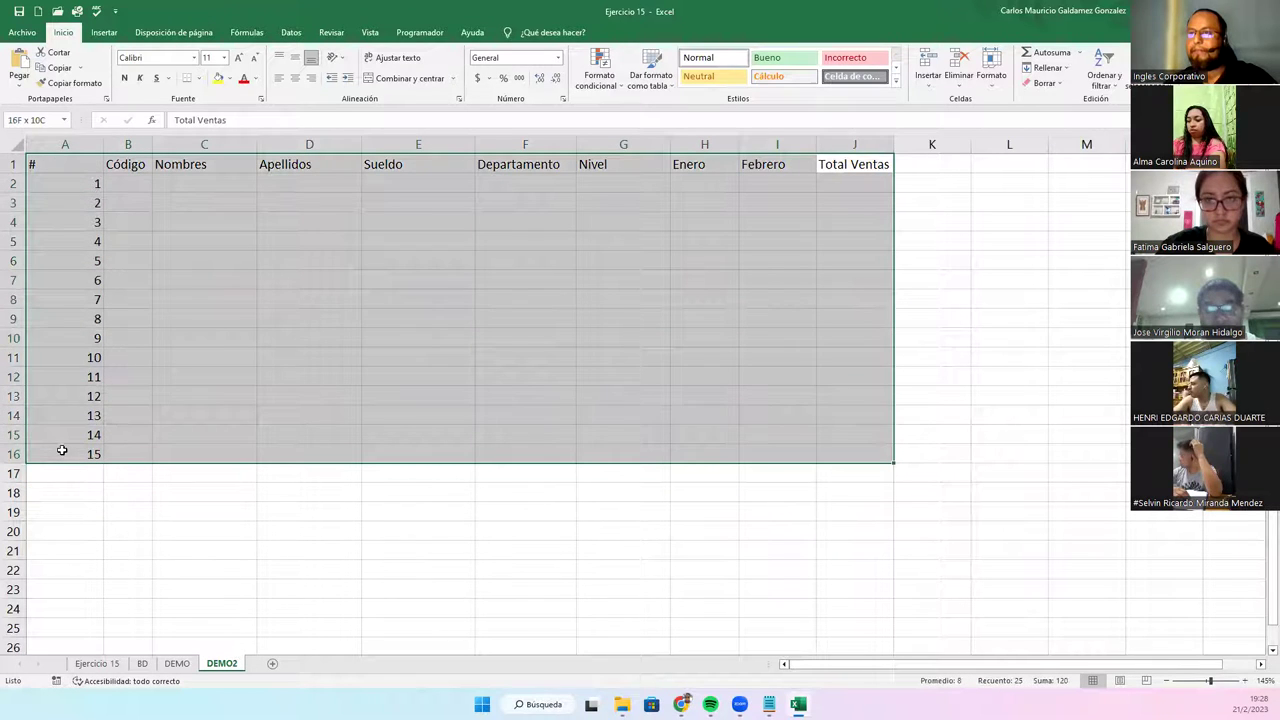
pyautogui.click(198, 79)
pyautogui.click(224, 193)
pyautogui.doubleClick(103, 144)
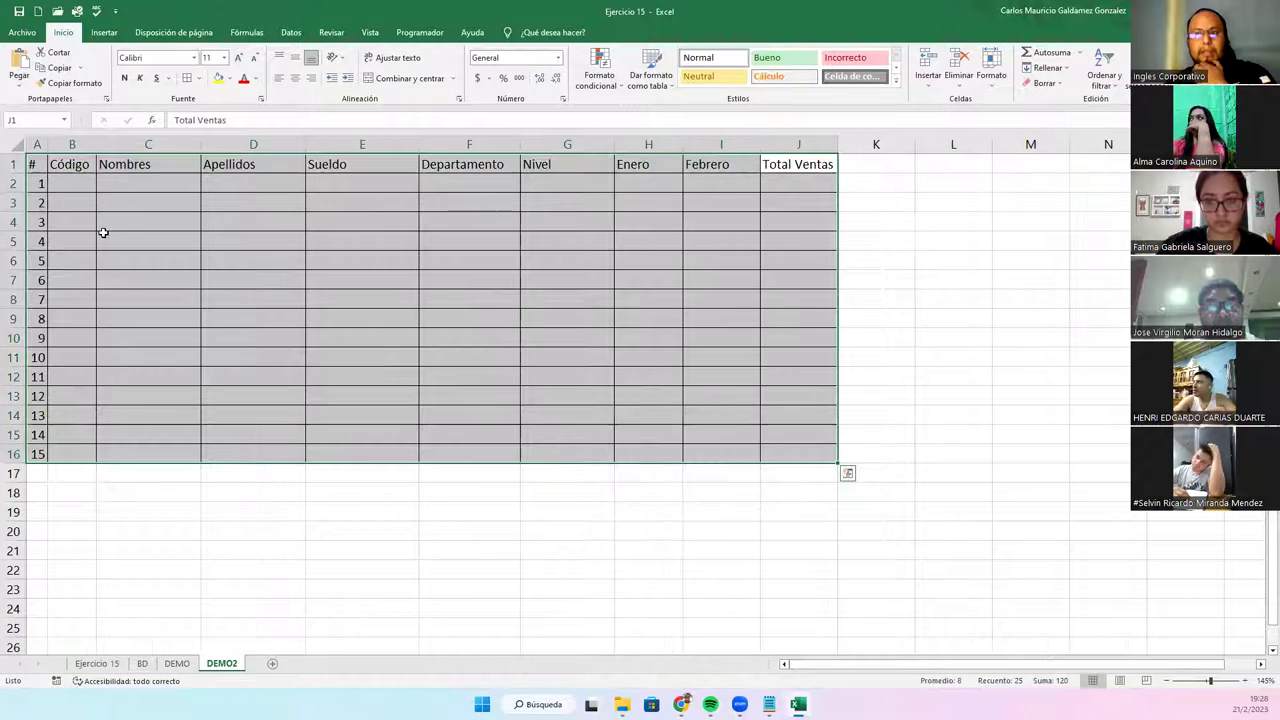
pyautogui.moveTo(96, 144); pyautogui.dragTo(104, 144)
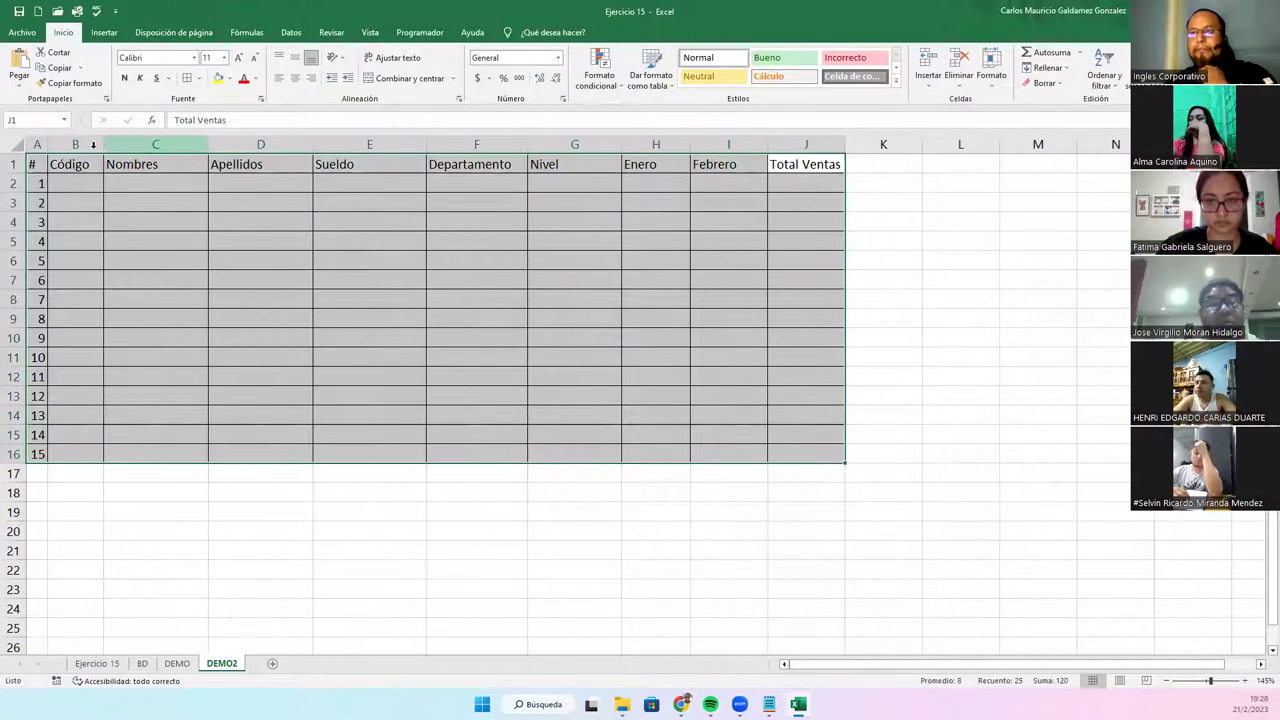
pyautogui.moveTo(34, 164); pyautogui.dragTo(787, 167)
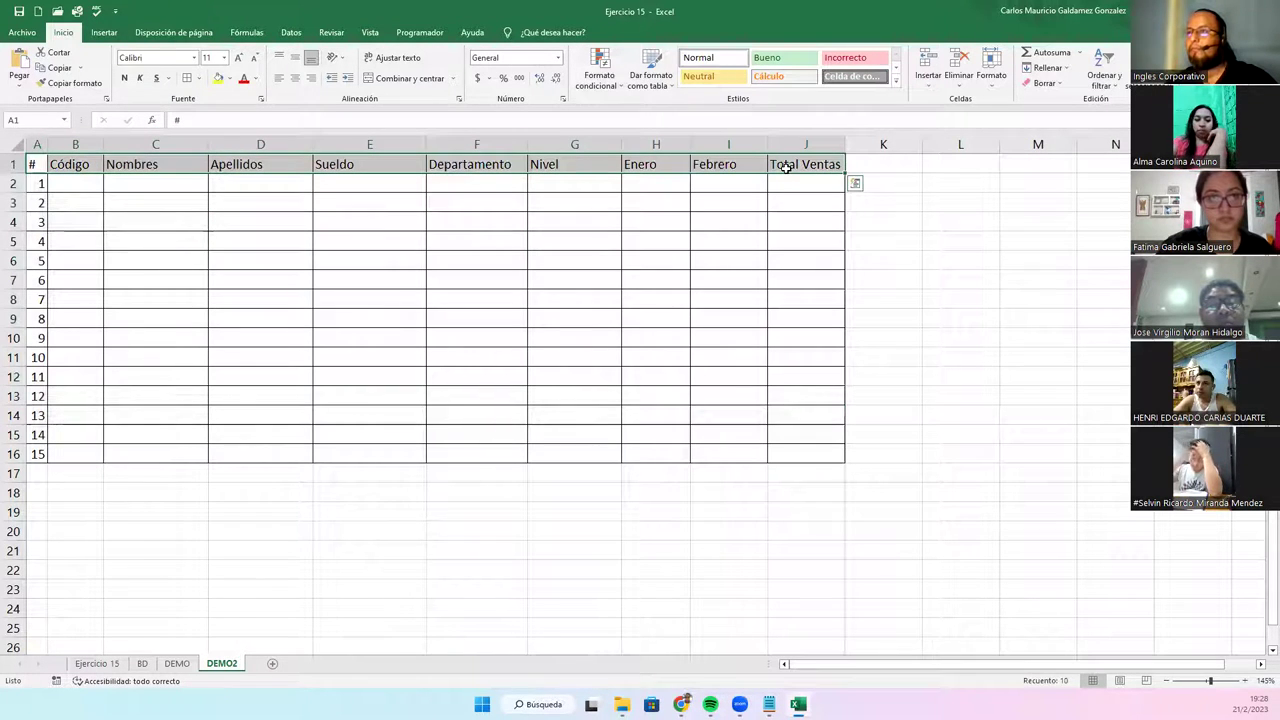
pyautogui.click(104, 32)
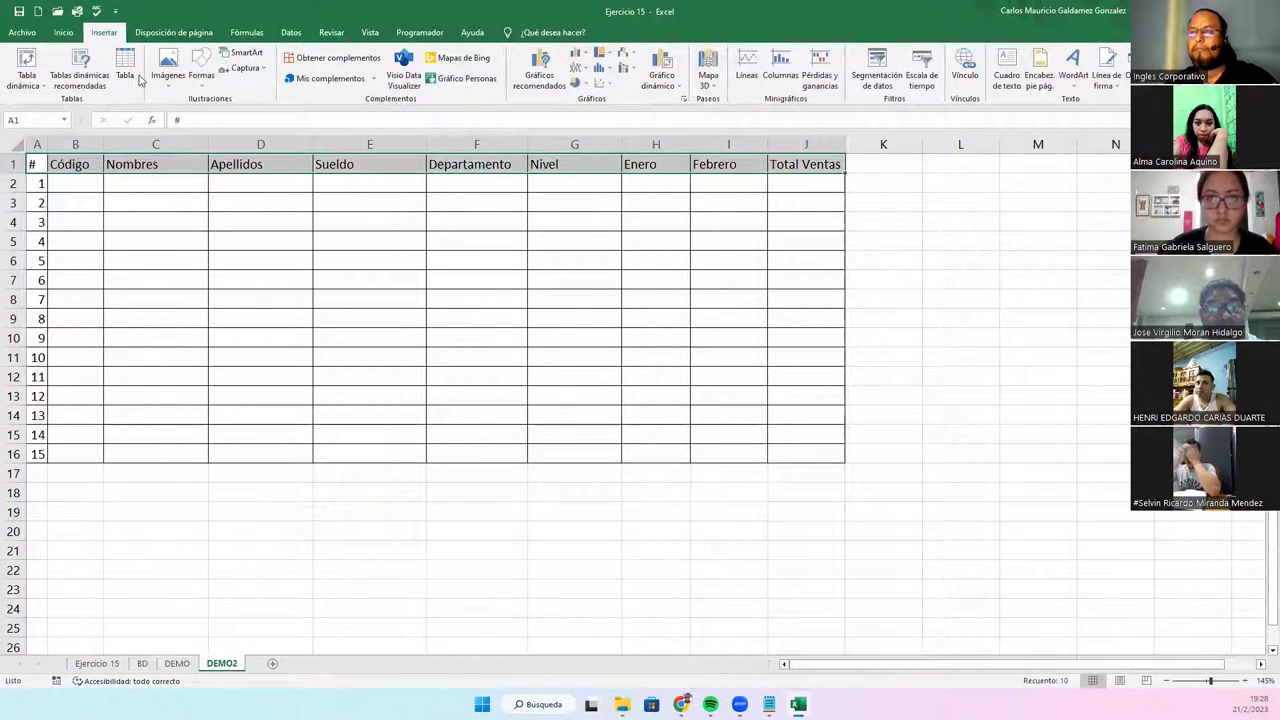
pyautogui.click(60, 180)
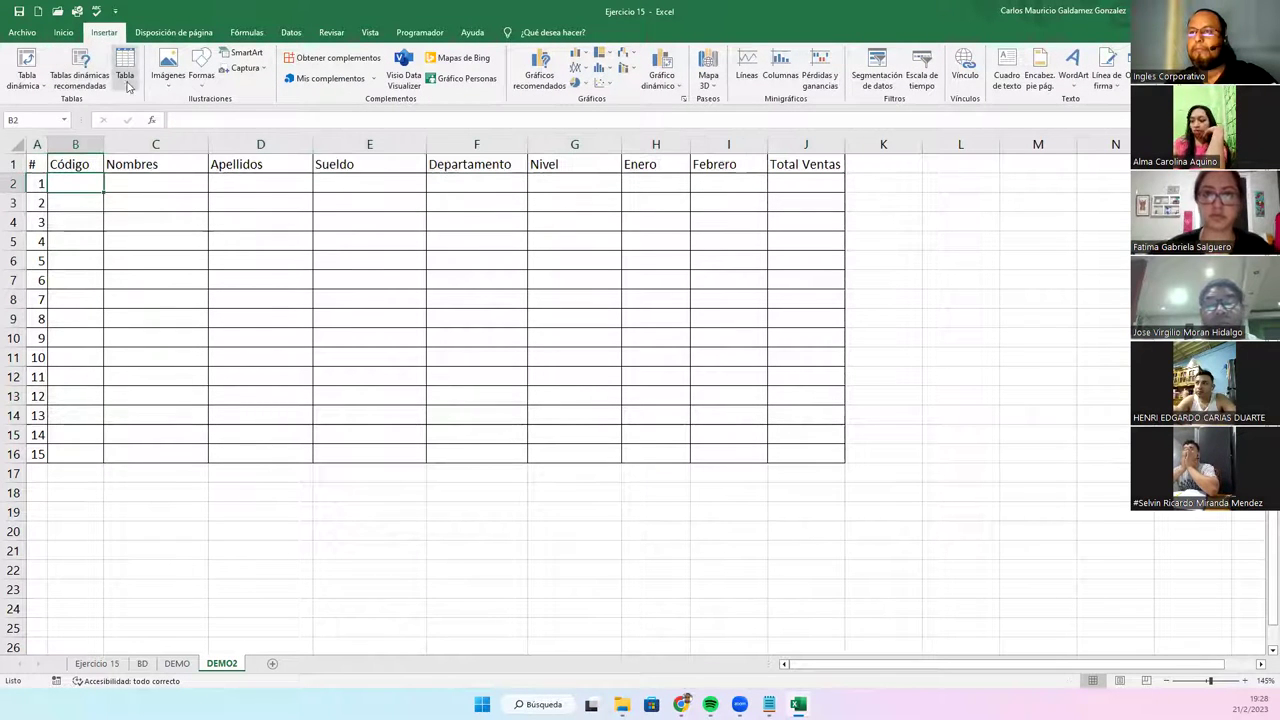
pyautogui.click(35, 166)
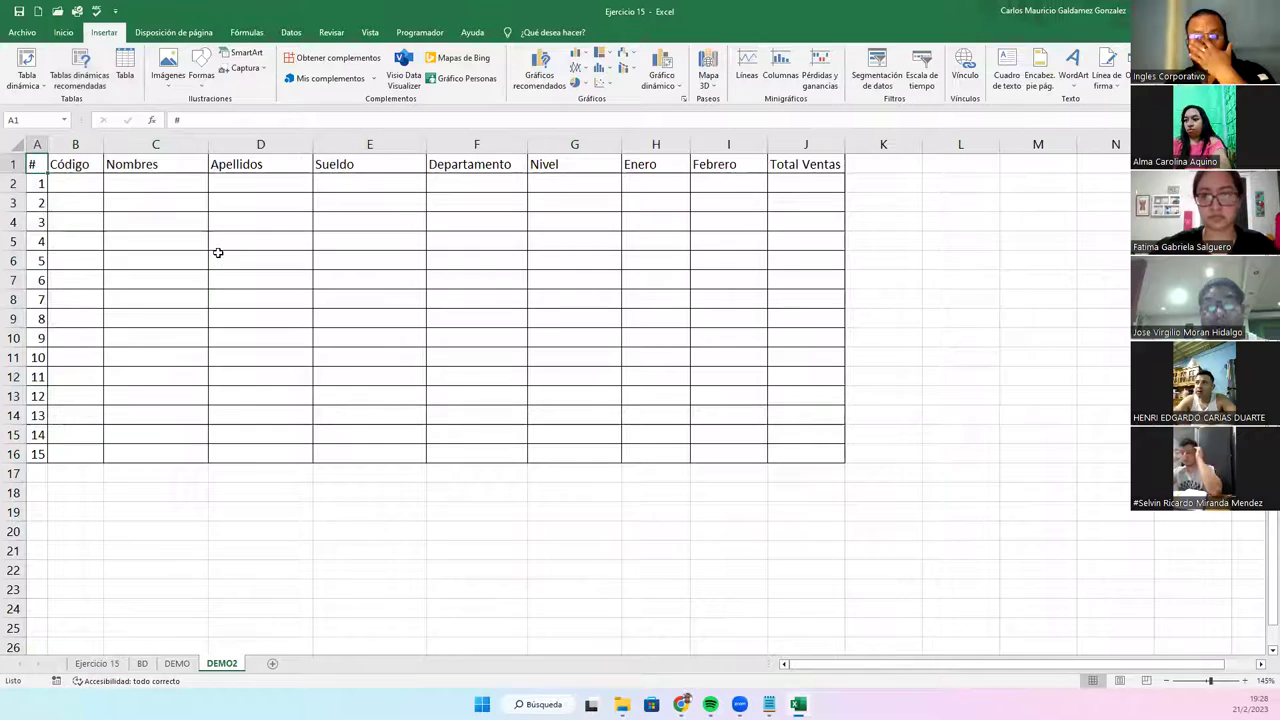
pyautogui.click(366, 178)
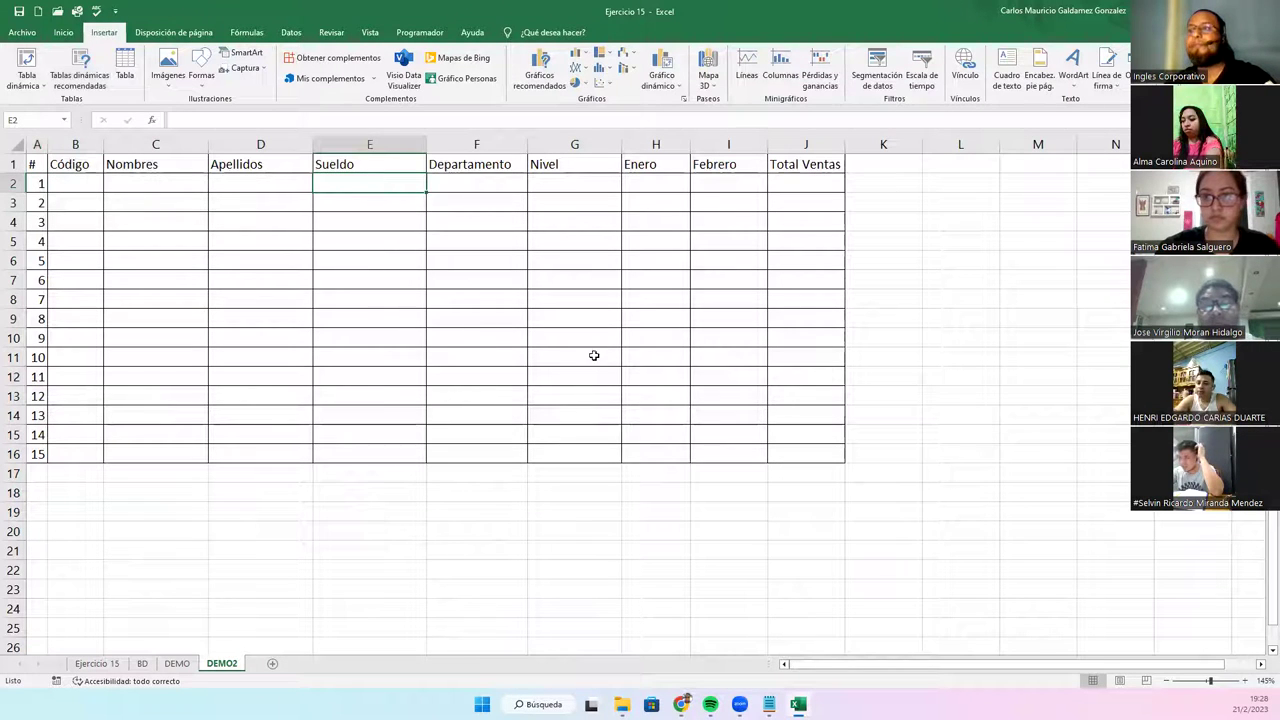
pyautogui.click(472, 178)
pyautogui.moveTo(450, 183); pyautogui.dragTo(555, 459)
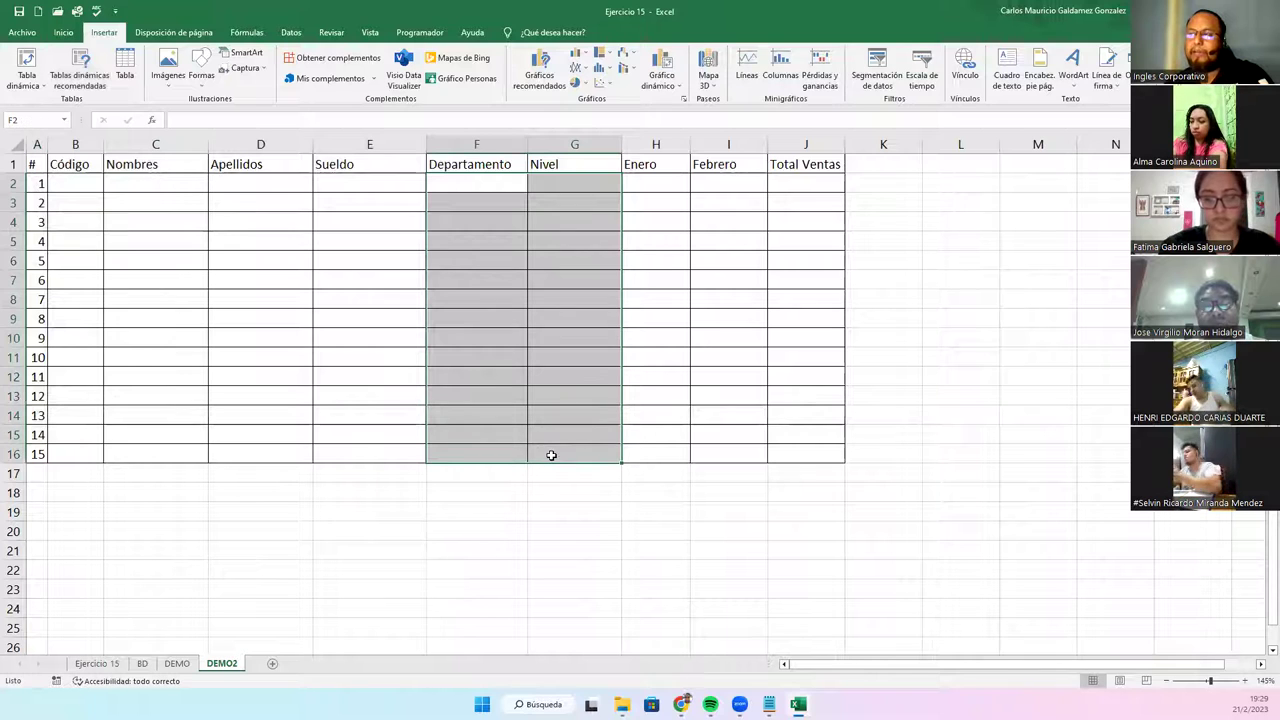
pyautogui.click(548, 450)
# - Enter the formula =SUMA(H2:I2) in the first Total Ventas cell, J2
pyautogui.click(818, 186)
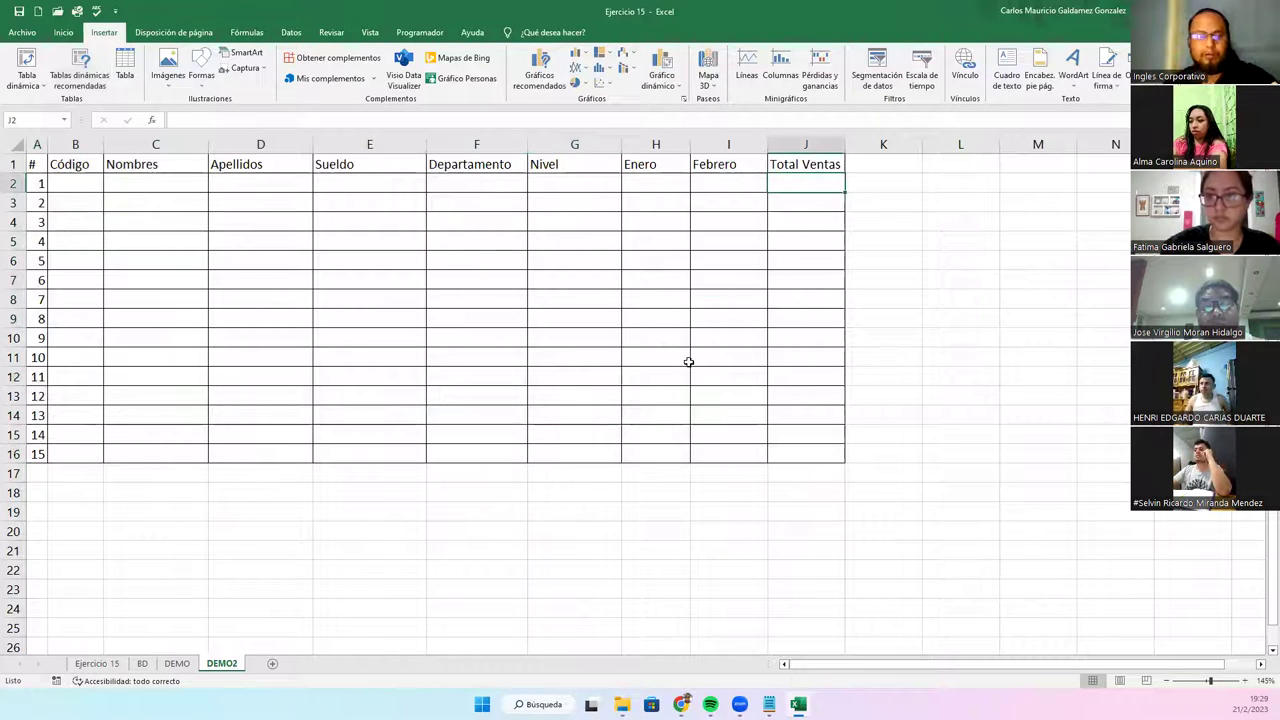
pyautogui.write('=')
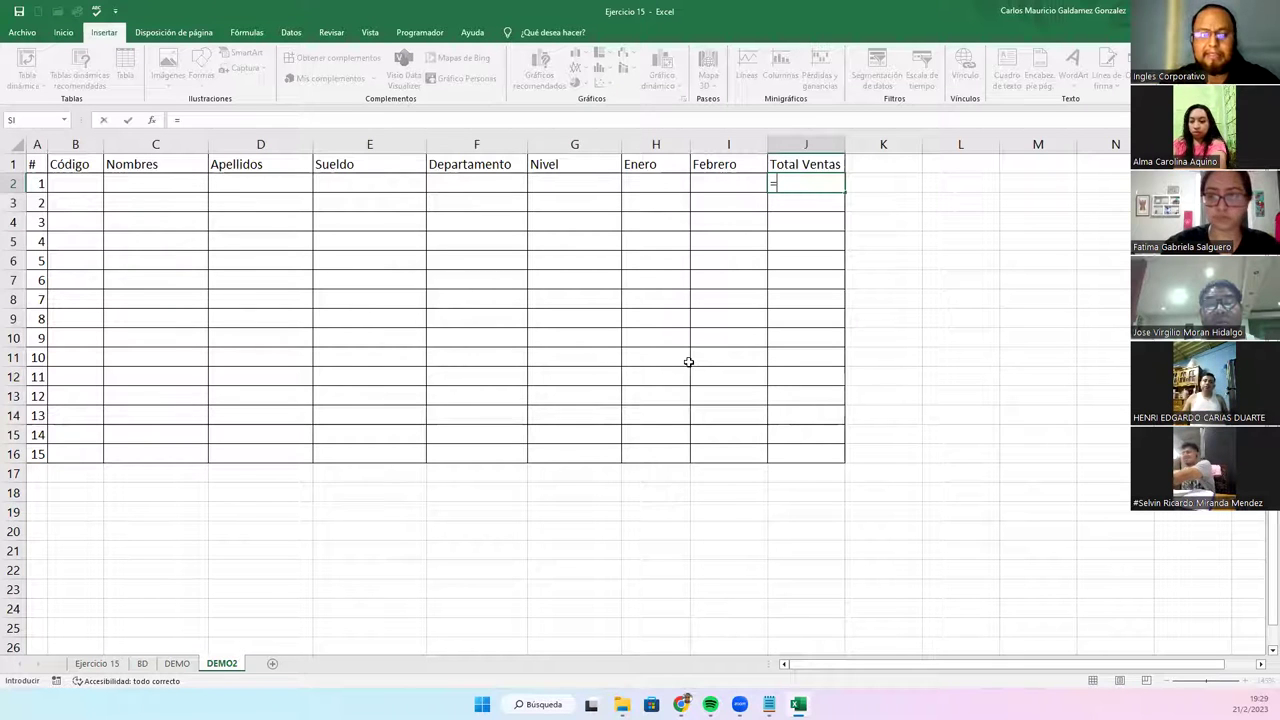
pyautogui.write('SUMA(')
pyautogui.press('Left')
pyautogui.press('Left')
pyautogui.hotkey('shift', 'Right')
pyautogui.write(')')
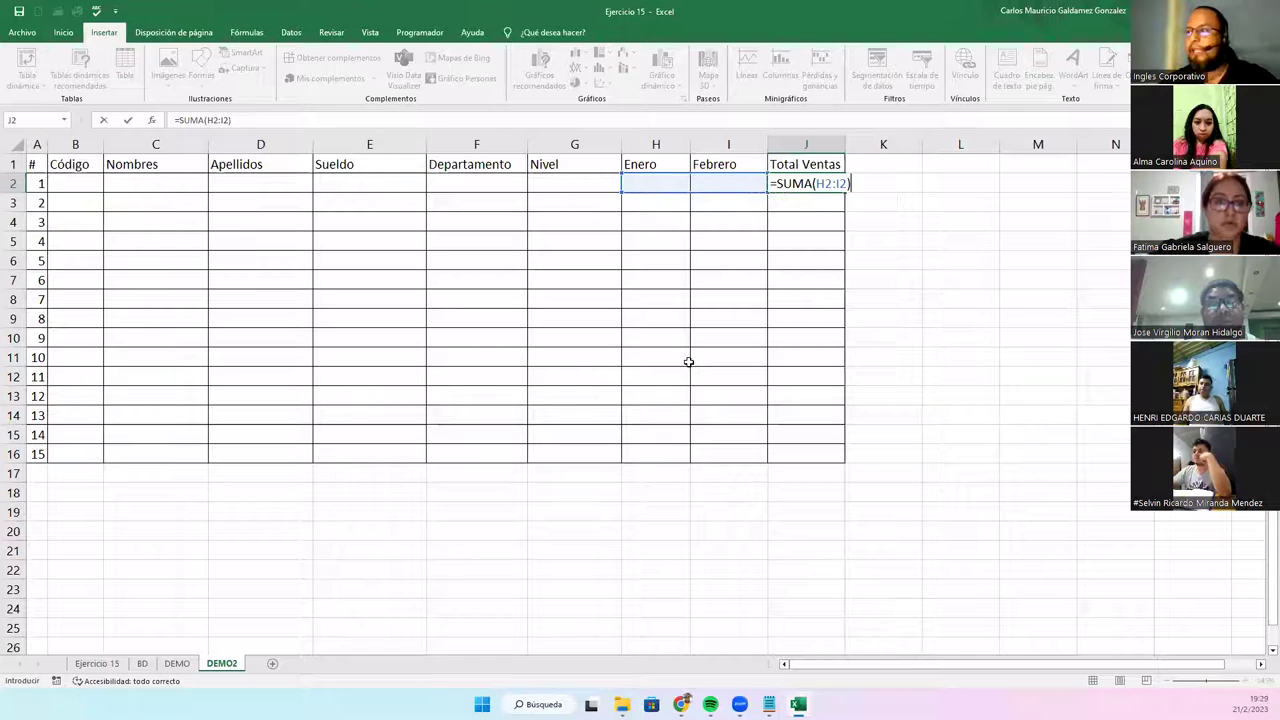
pyautogui.hotkey('ctrl', 'Return')
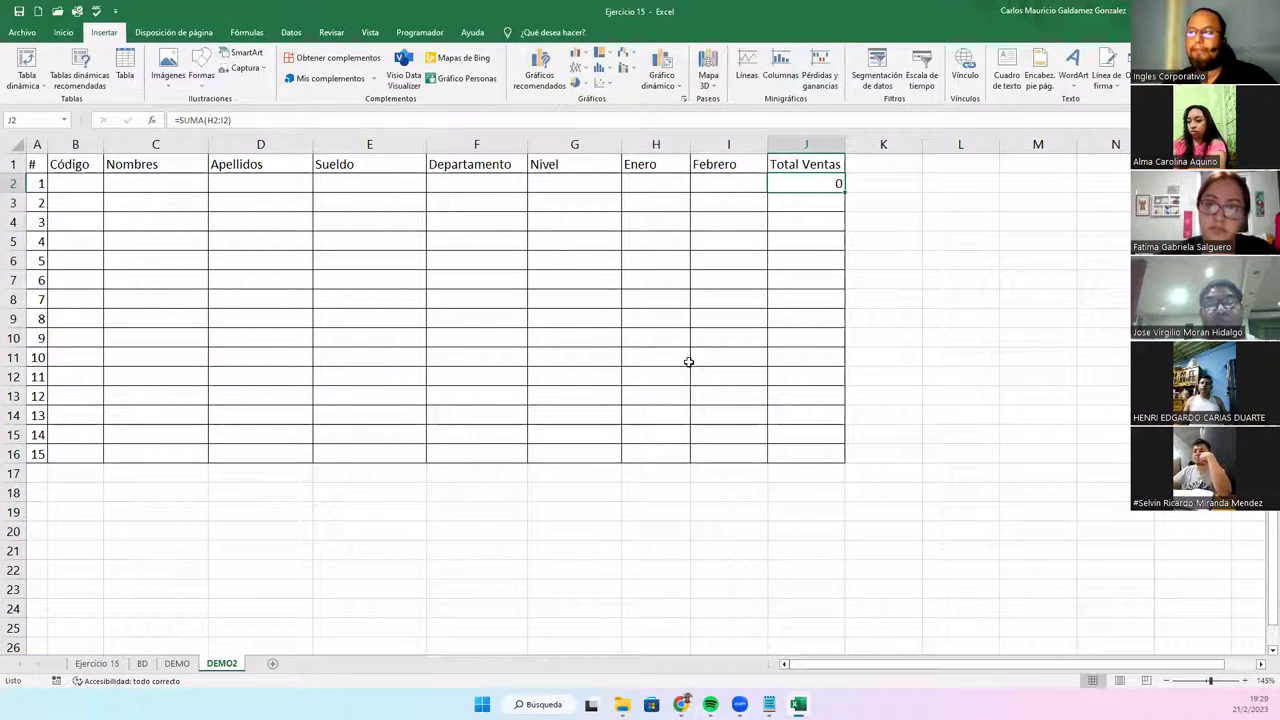
# - Apply the Contabilidad number format to the Sueldo cells E2:E16 and the Enero, Febrero and Total Ventas cells H2:J16
pyautogui.moveTo(657, 181); pyautogui.dragTo(803, 459)
pyautogui.moveTo(357, 183); pyautogui.dragTo(369, 459)
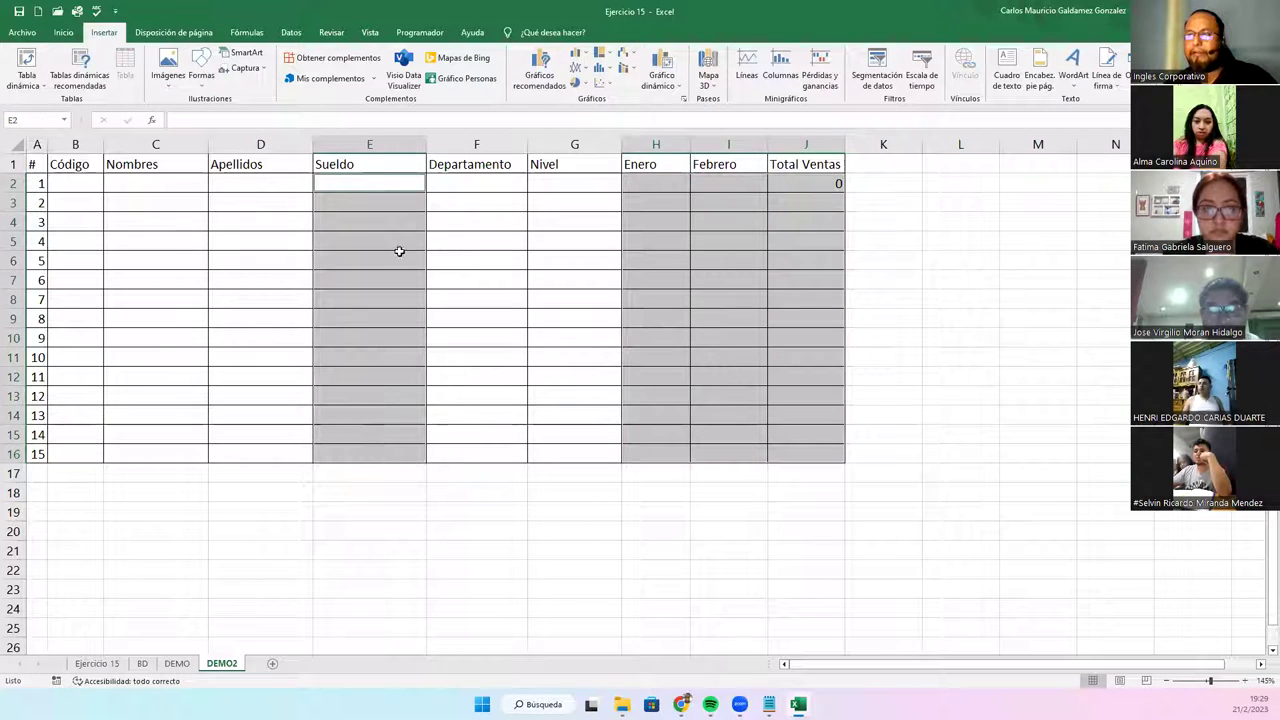
pyautogui.click(63, 32)
pyautogui.click(557, 64)
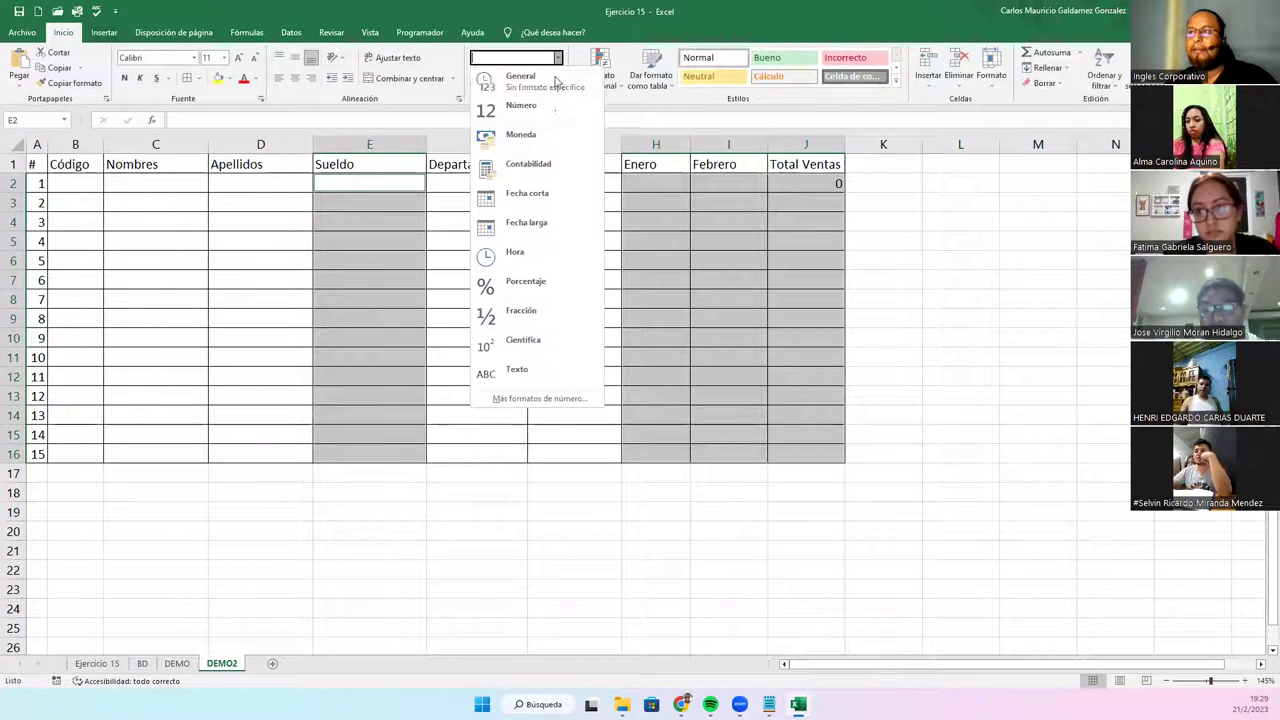
pyautogui.click(539, 167)
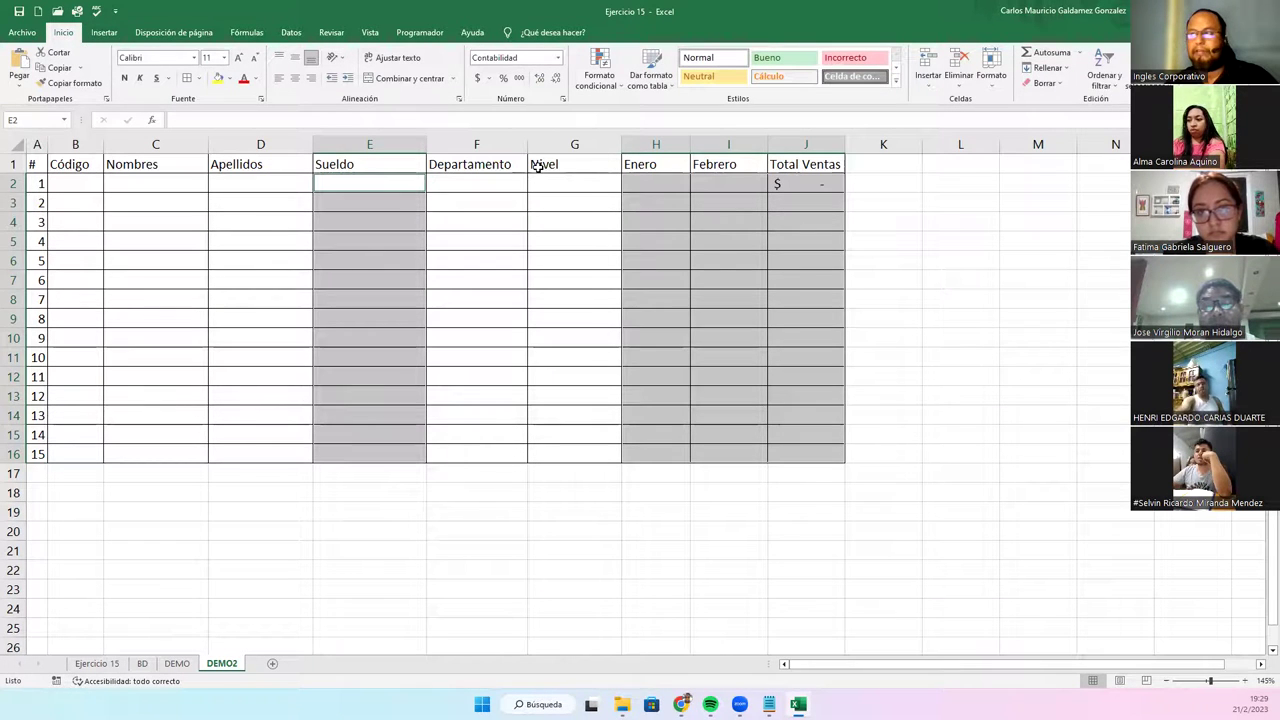
pyautogui.click(748, 264)
# - Add the column header Pro Ventas in K1, beside Total Ventas
pyautogui.click(855, 162)
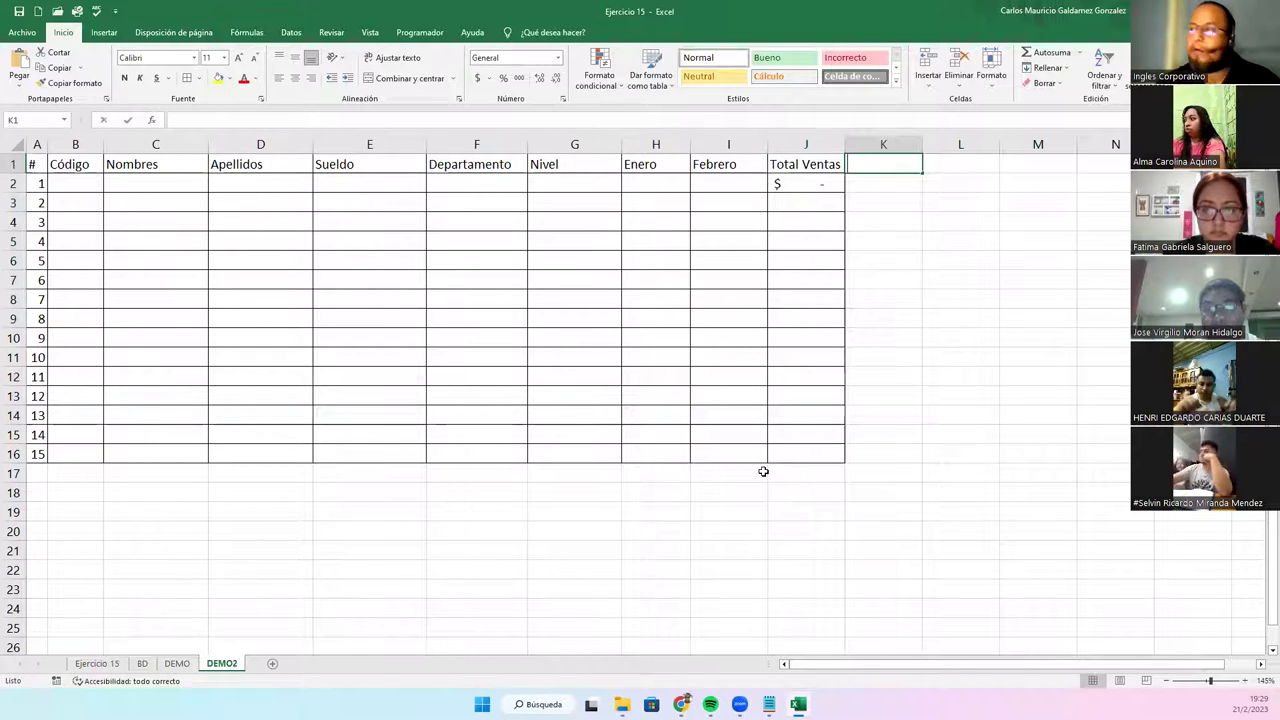
pyautogui.write('PROM')
pyautogui.press('BackSpace')
pyautogui.press('BackSpace')
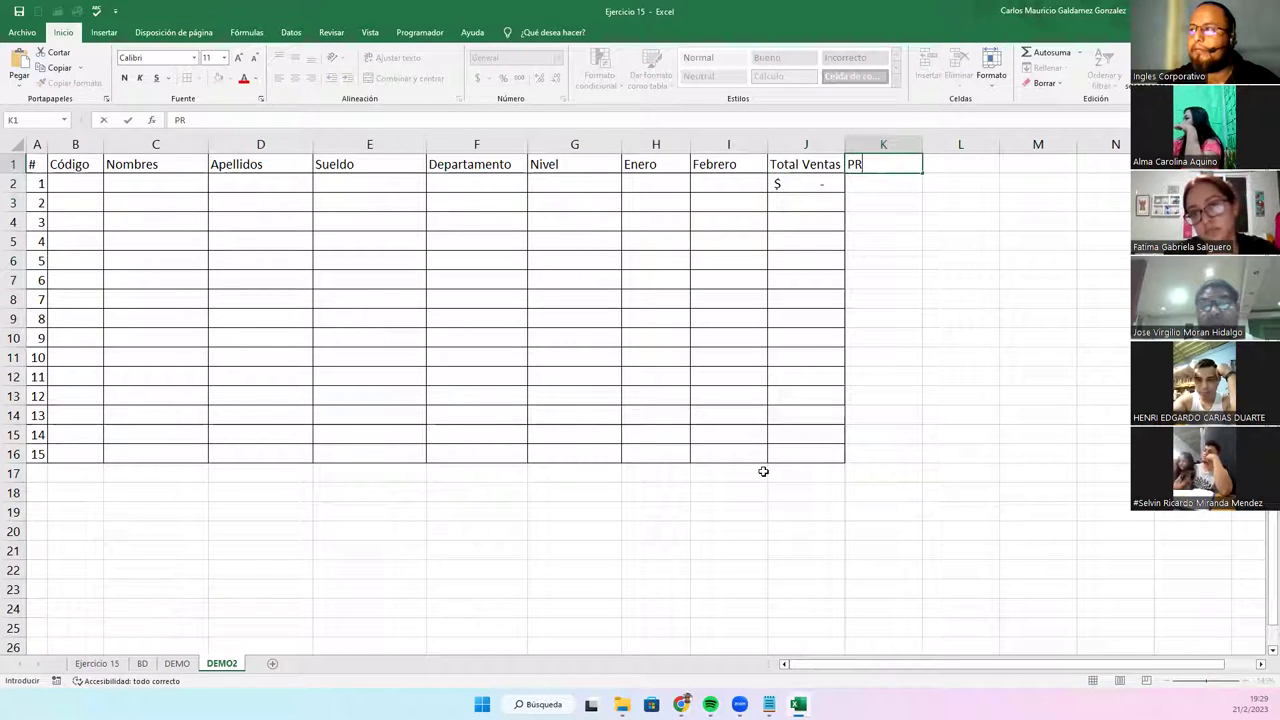
pyautogui.write('p')
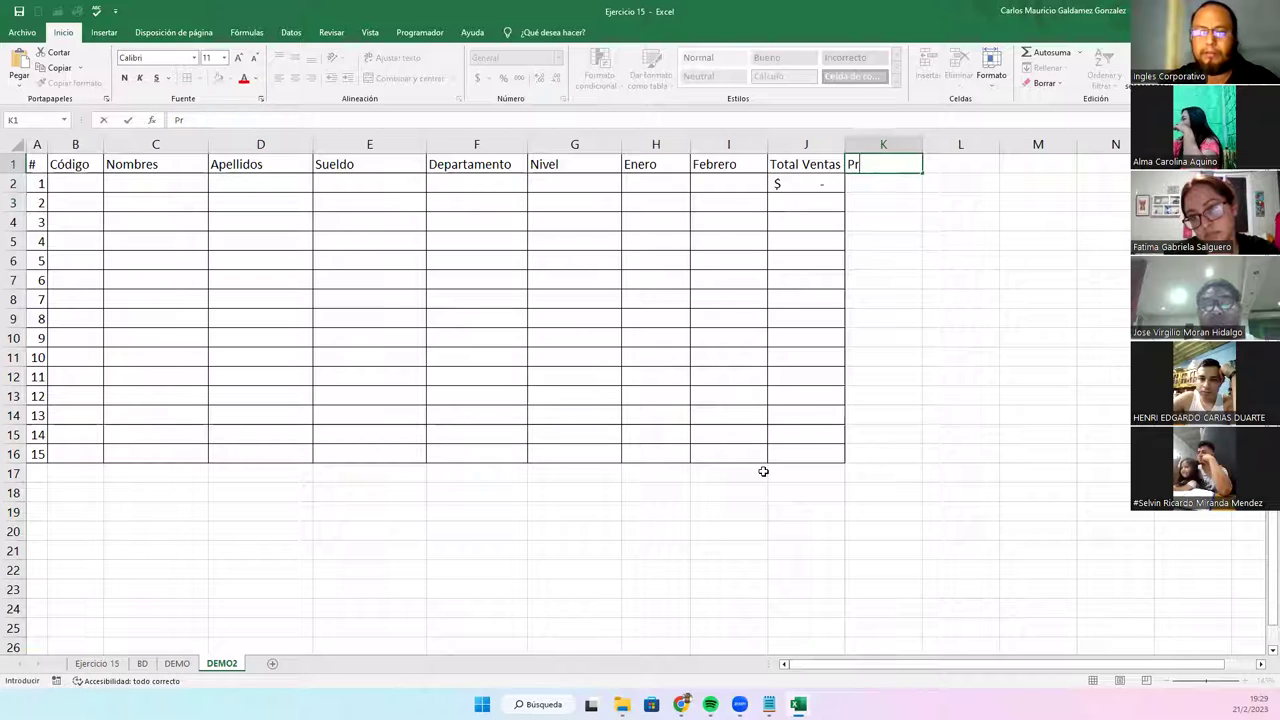
pyautogui.write(' Ventas')
pyautogui.press('Return')
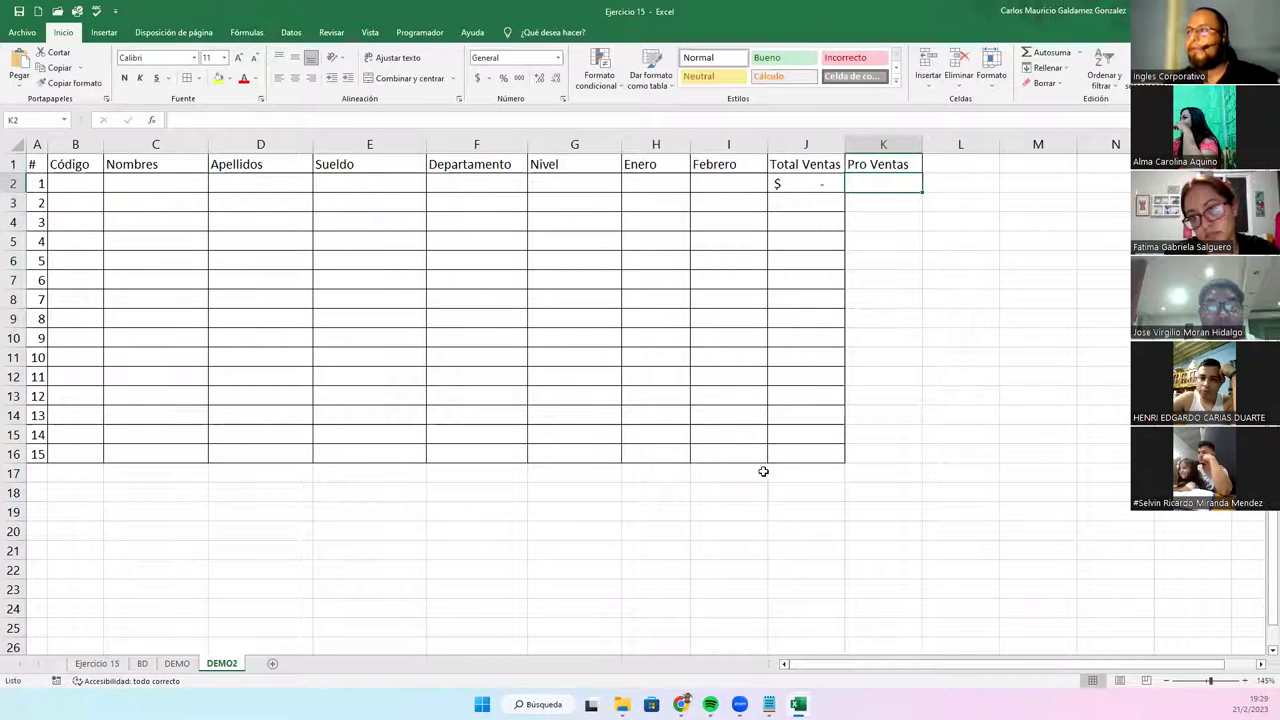
# - Apply all borders to K1:K16 and set K2:K16 to the Contabilidad number format
pyautogui.moveTo(880, 166); pyautogui.dragTo(876, 458)
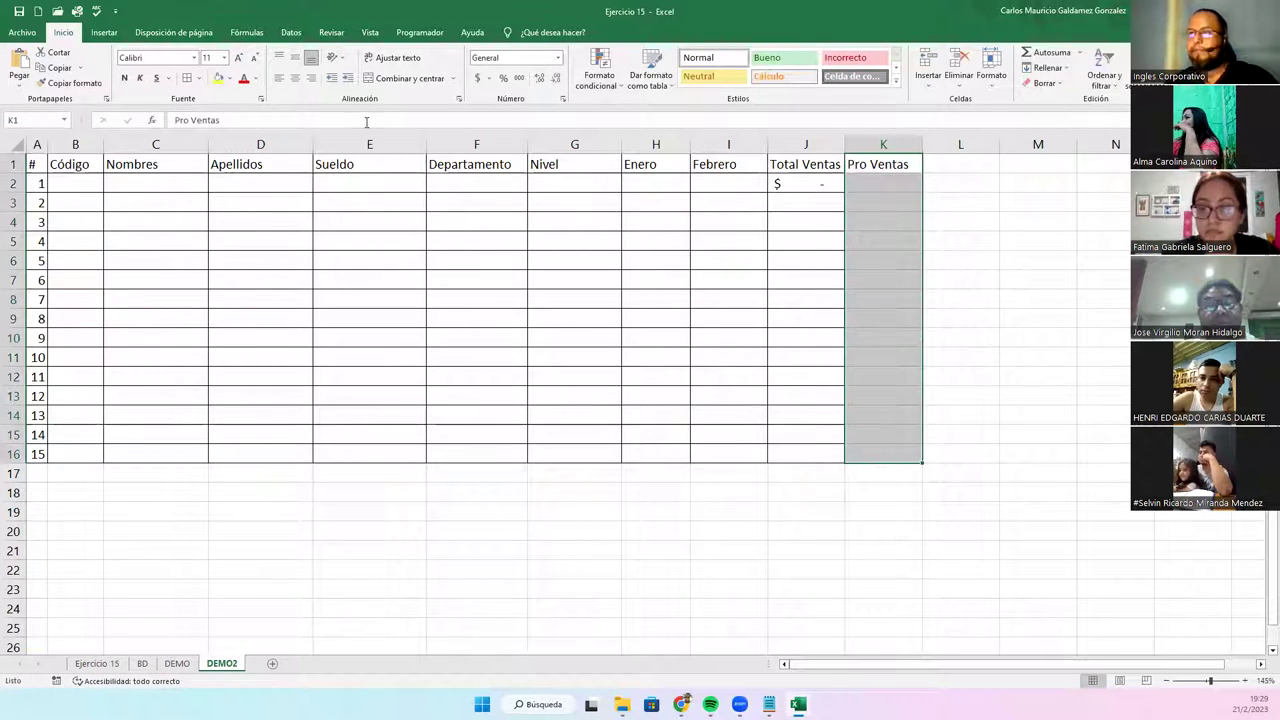
pyautogui.moveTo(865, 220); pyautogui.dragTo(880, 455)
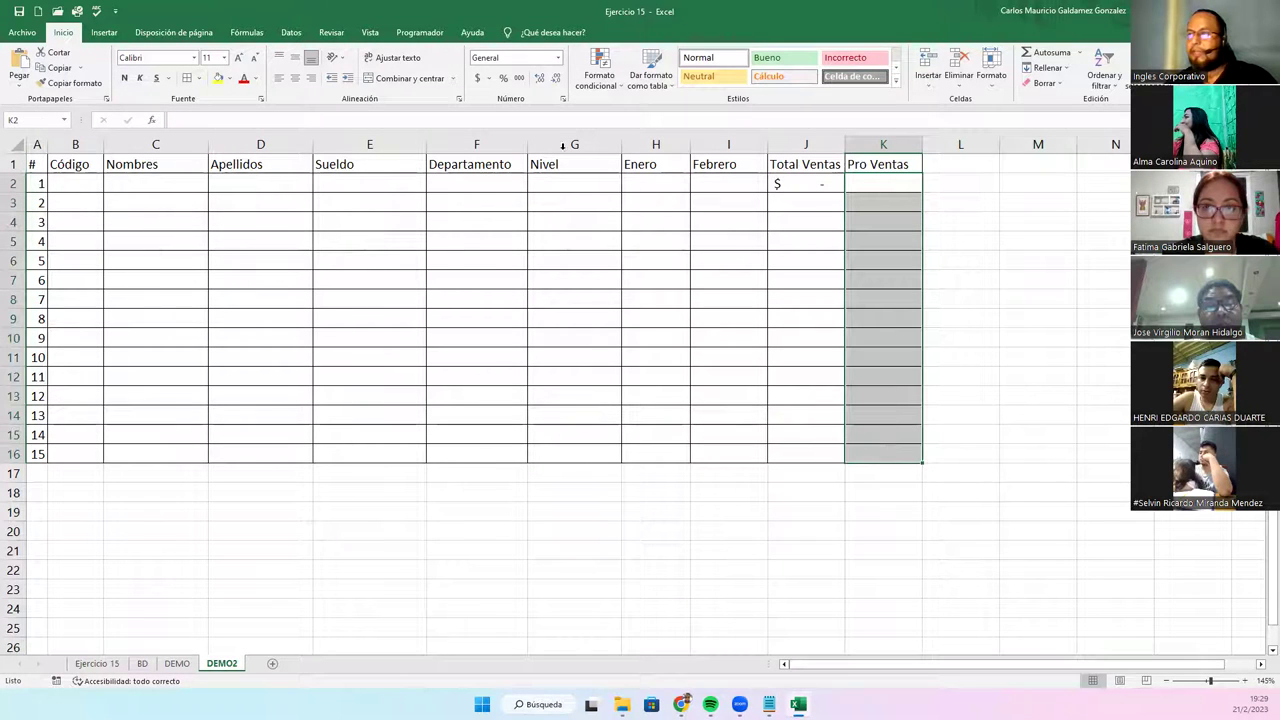
pyautogui.click(558, 58)
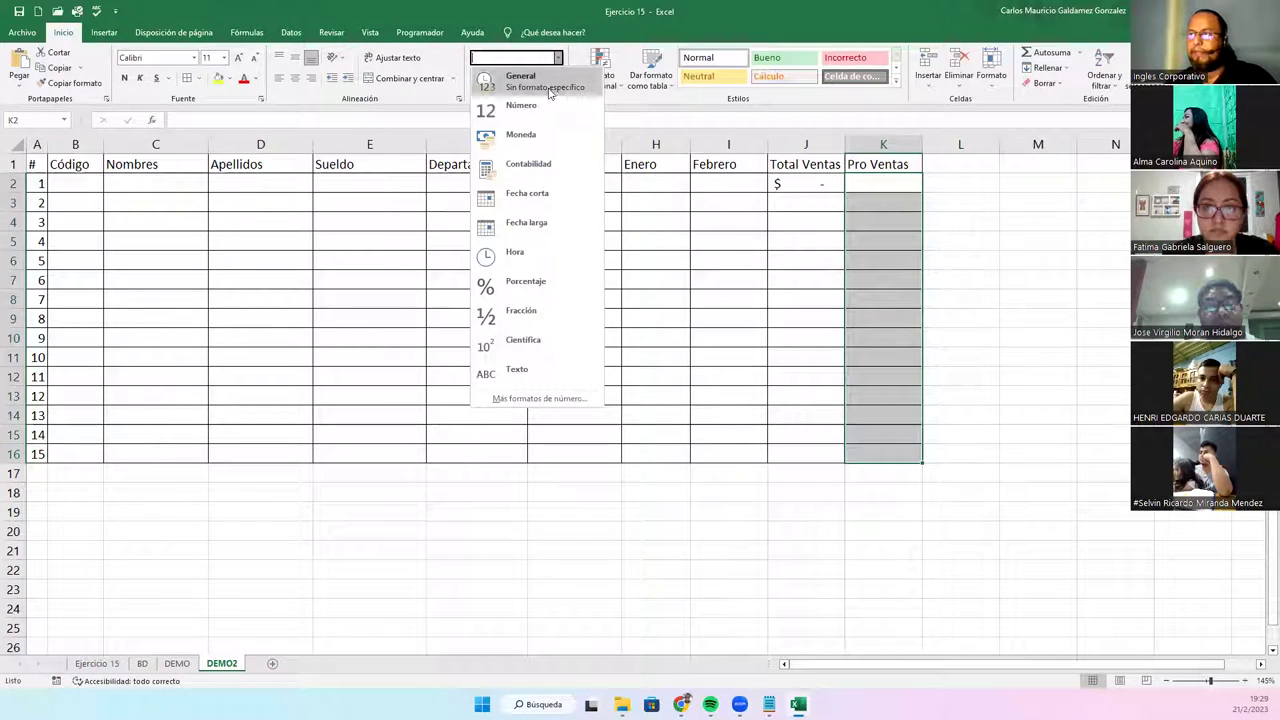
pyautogui.click(528, 167)
# - Enter the formula =PROMEDIO(H2:I2) in the first Pro Ventas cell, K2, and check the range it references
pyautogui.click(876, 187)
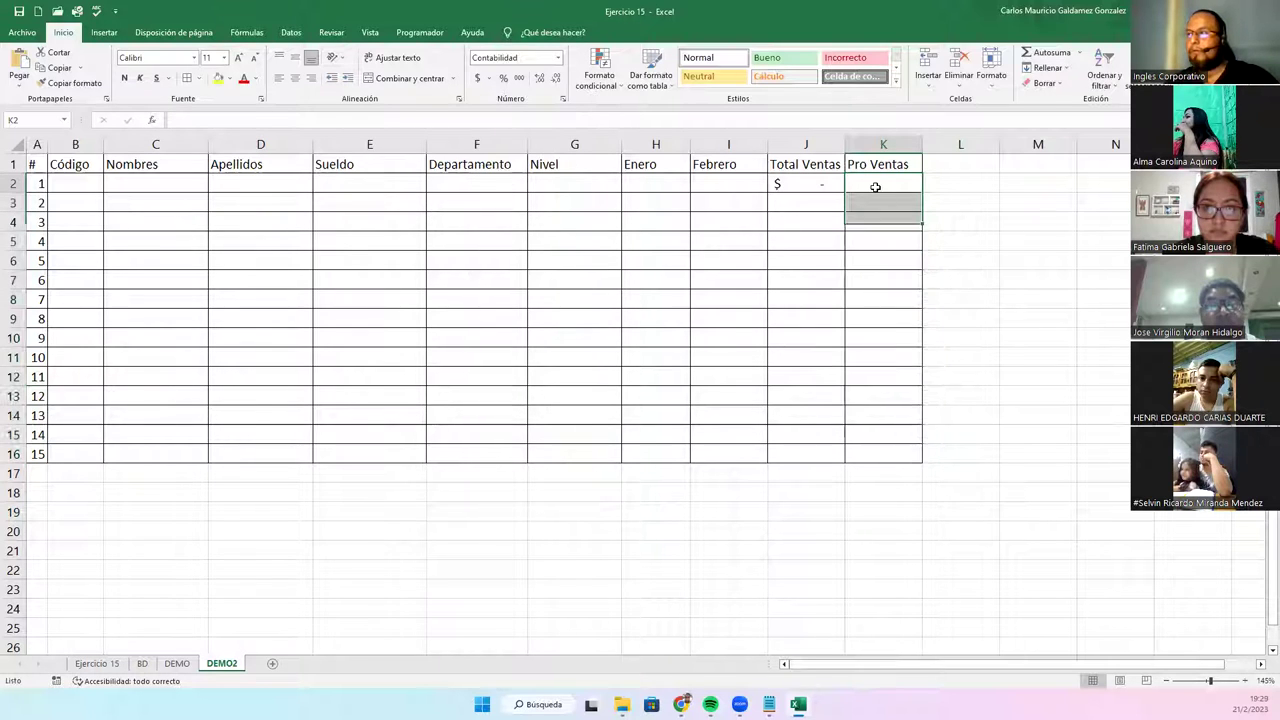
pyautogui.write('=')
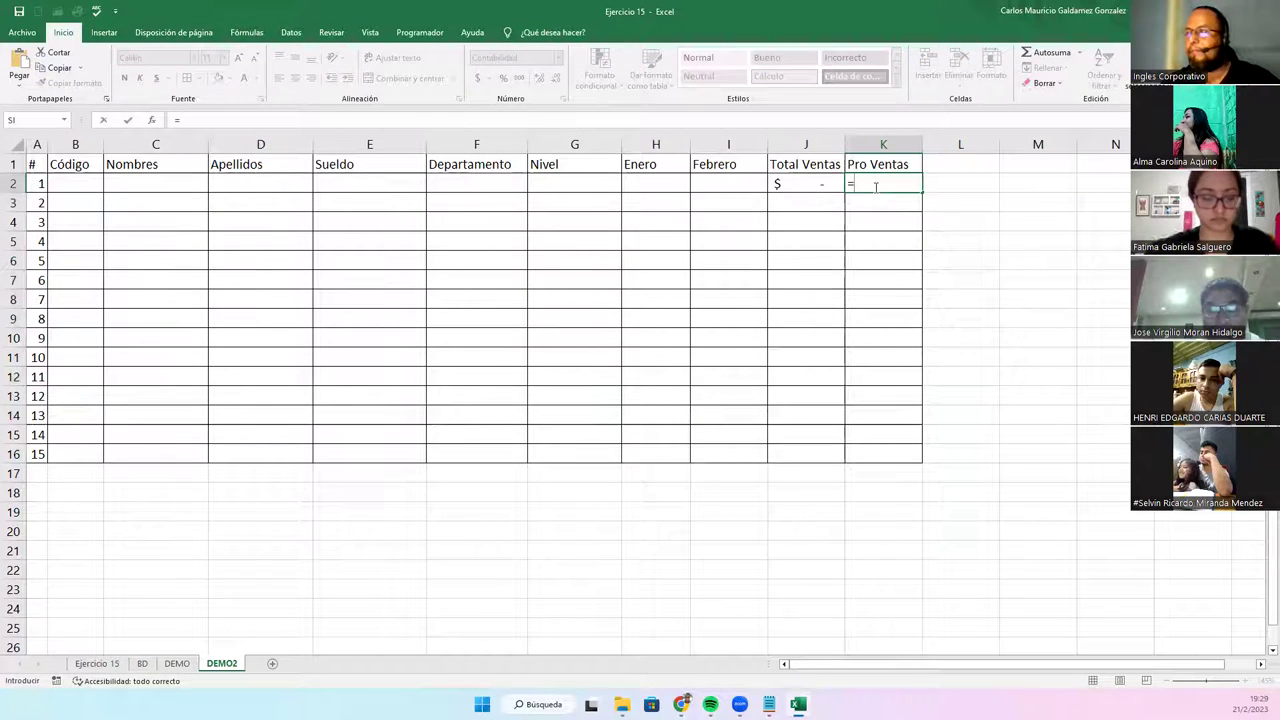
pyautogui.write('promed')
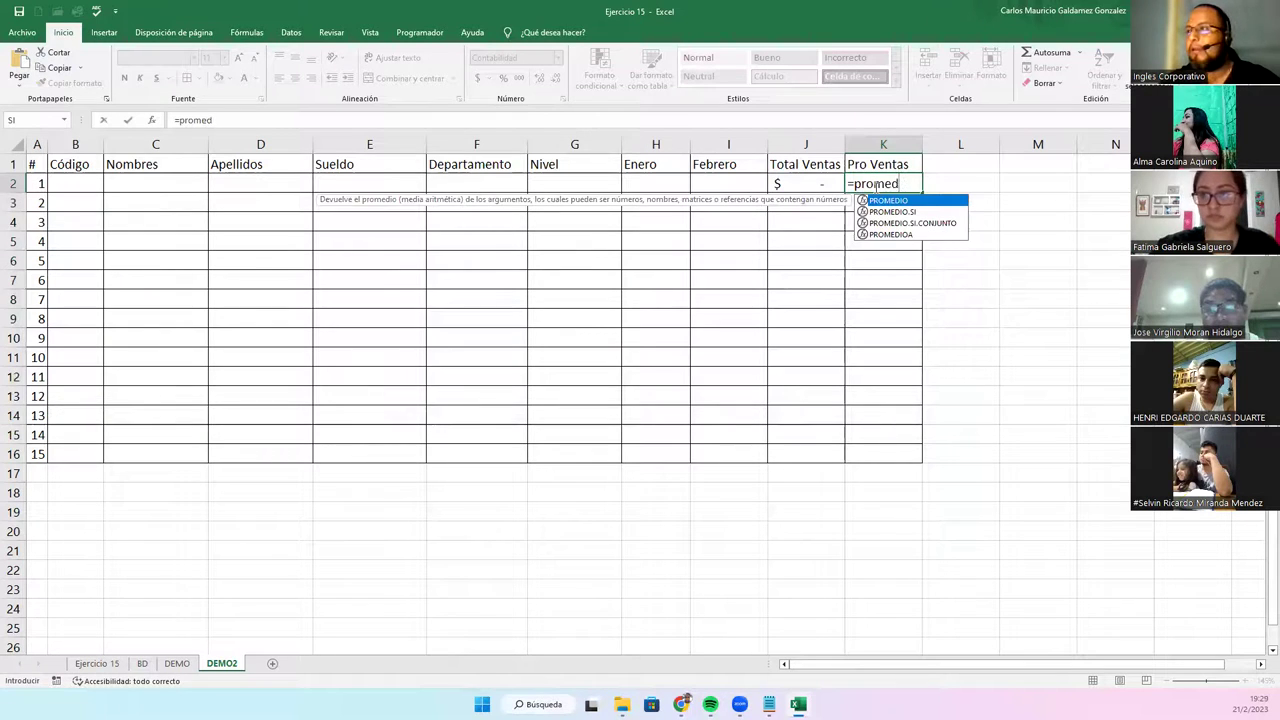
pyautogui.press('Tab')
pyautogui.press('Left')
pyautogui.press('Left')
pyautogui.press('Left')
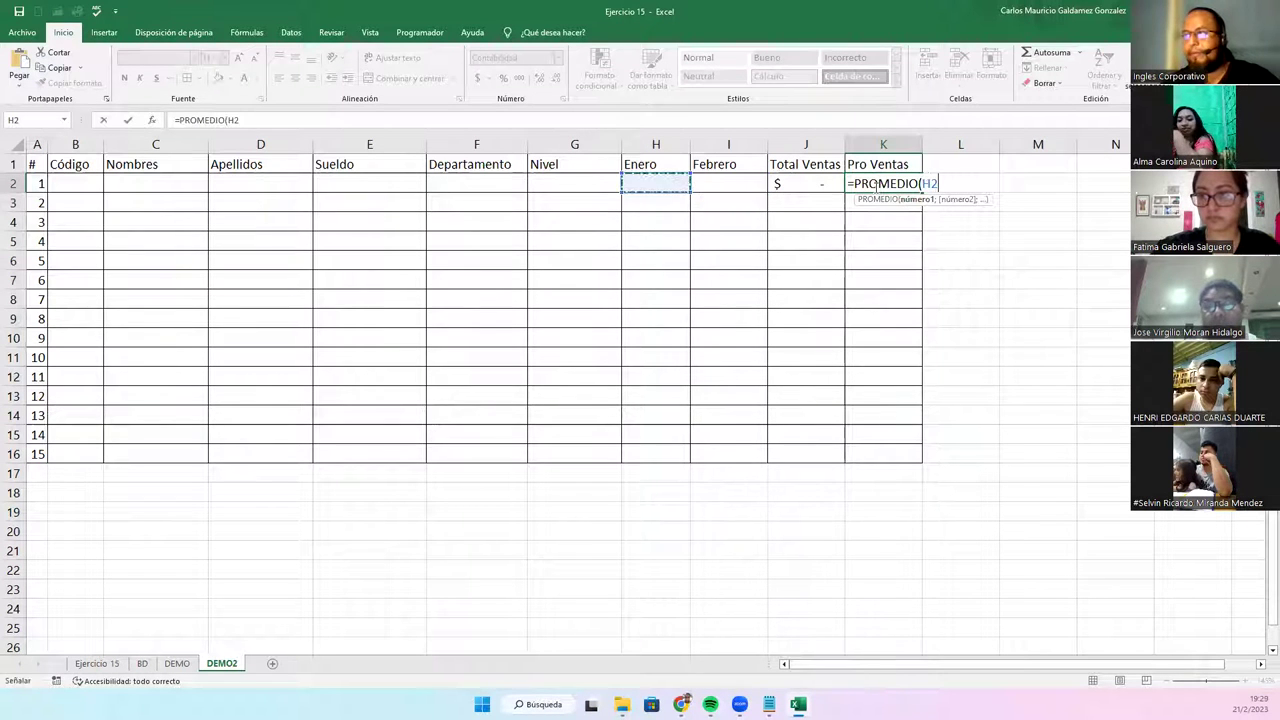
pyautogui.hotkey('shift', 'Right')
pyautogui.write(')')
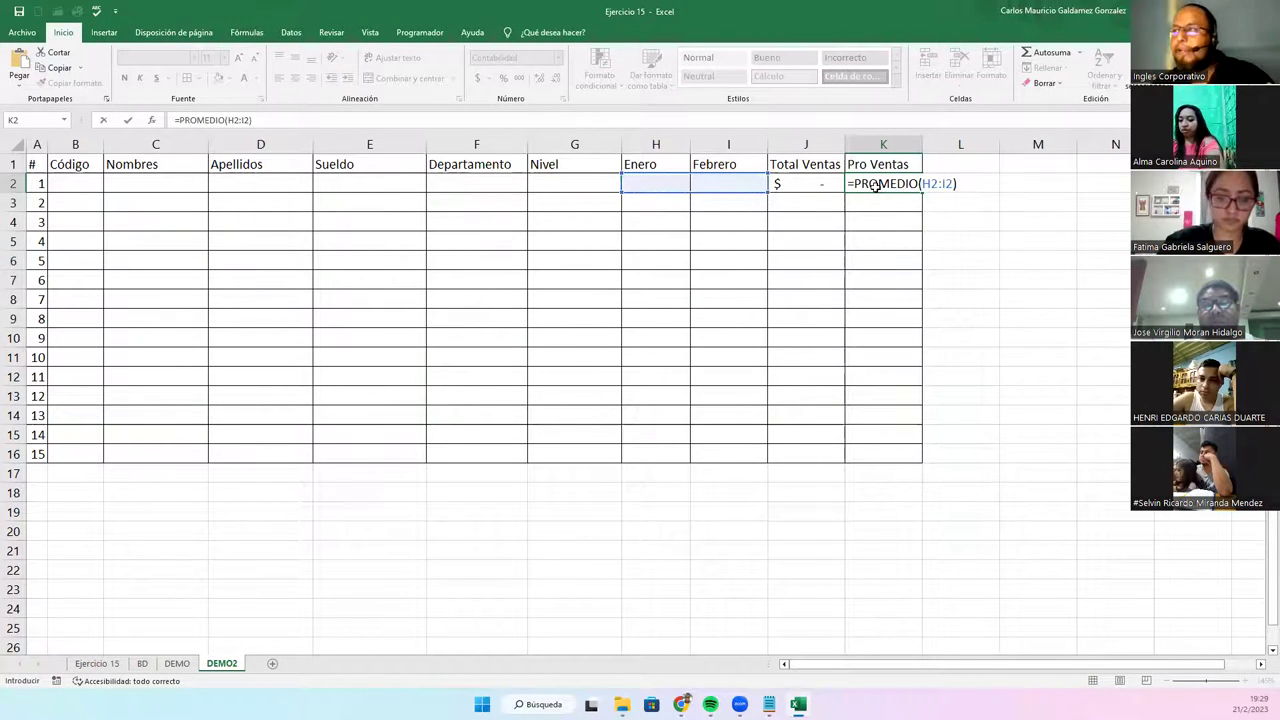
pyautogui.press('Return')
pyautogui.rightClick(876, 186)
pyautogui.click(880, 190)
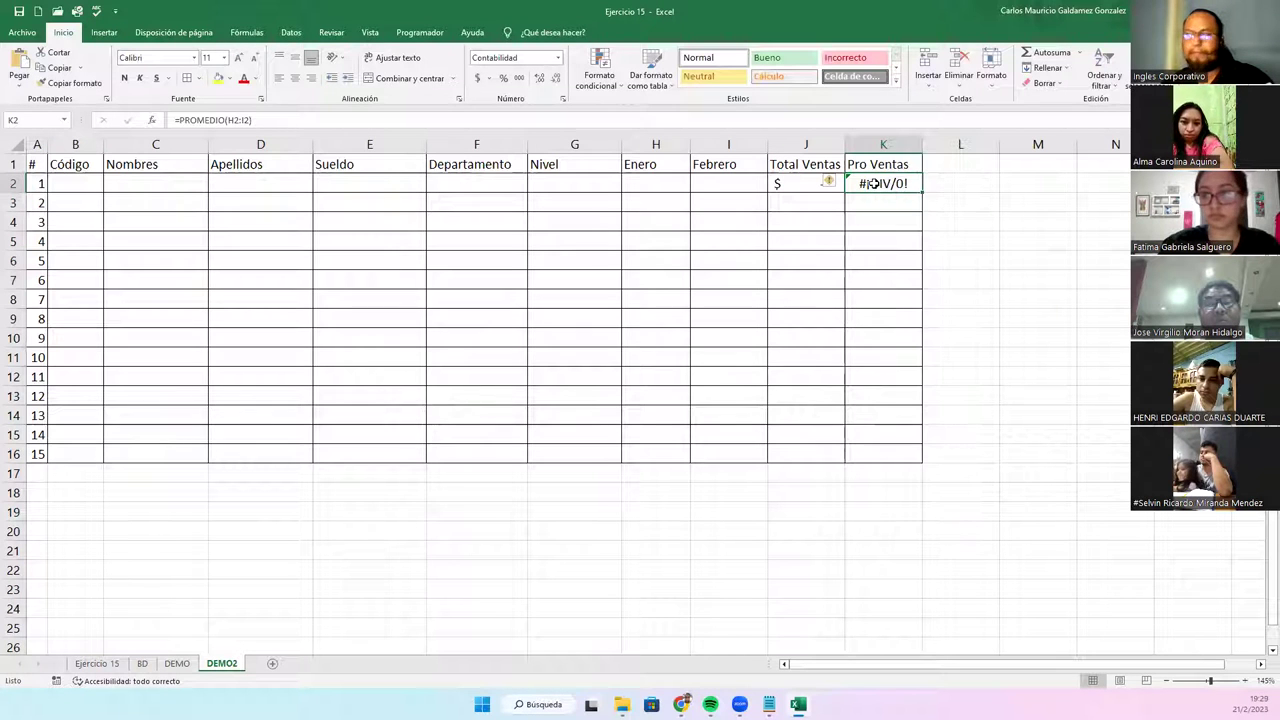
pyautogui.press('F2')
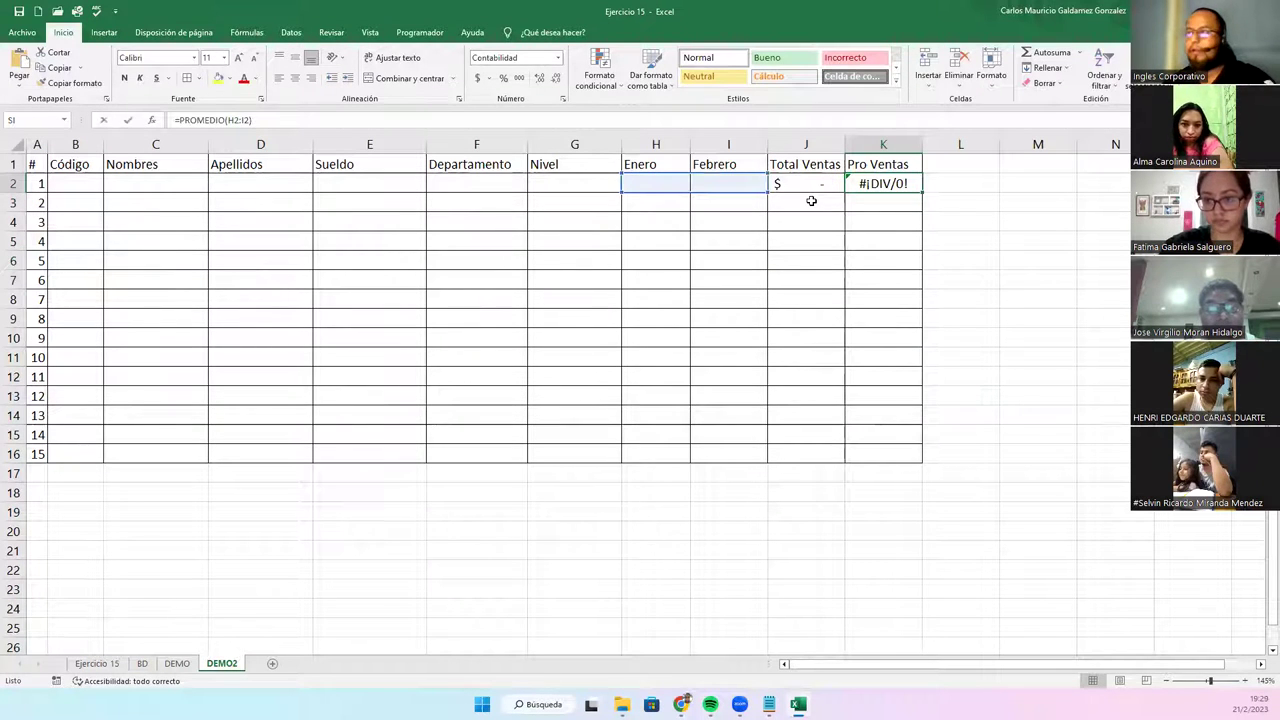
pyautogui.press('Escape')
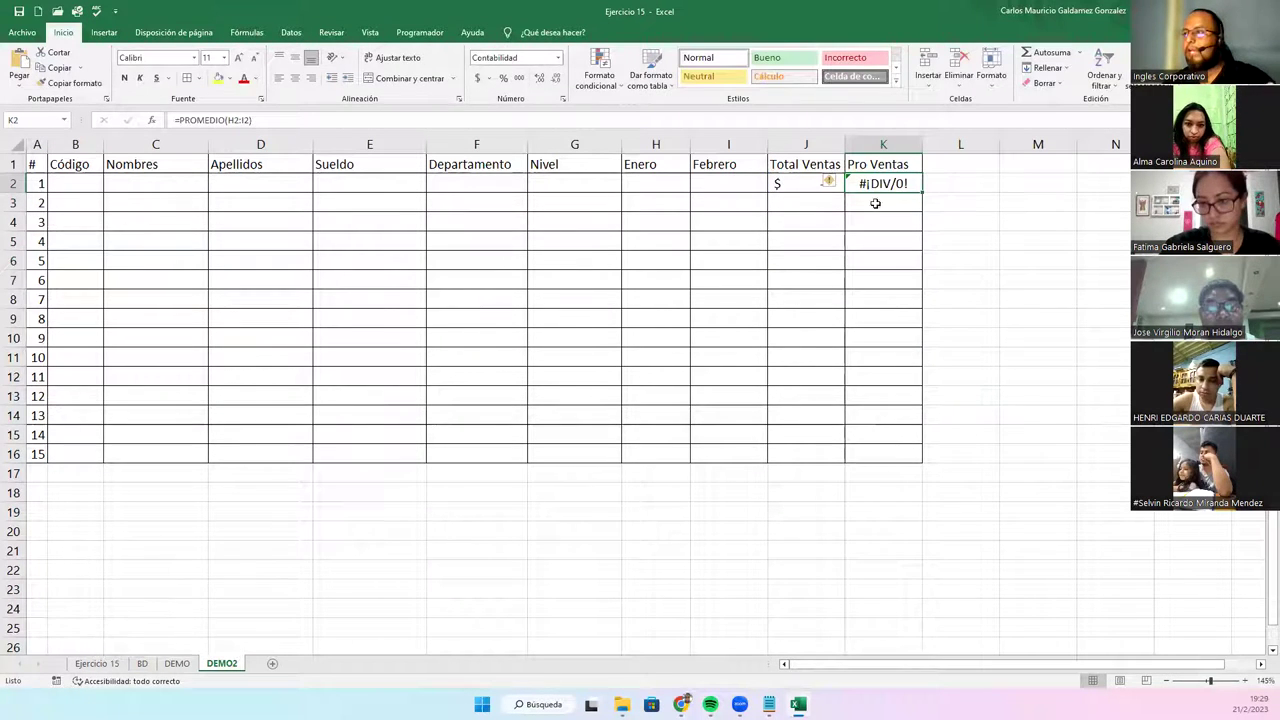
# - Fill the Total Ventas and Pro Ventas formulas from J2:K2 down to row 16 and narrow the Sueldo column
pyautogui.click(805, 186)
pyautogui.keyDown('shift'); pyautogui.click(865, 192); pyautogui.keyUp('shift')
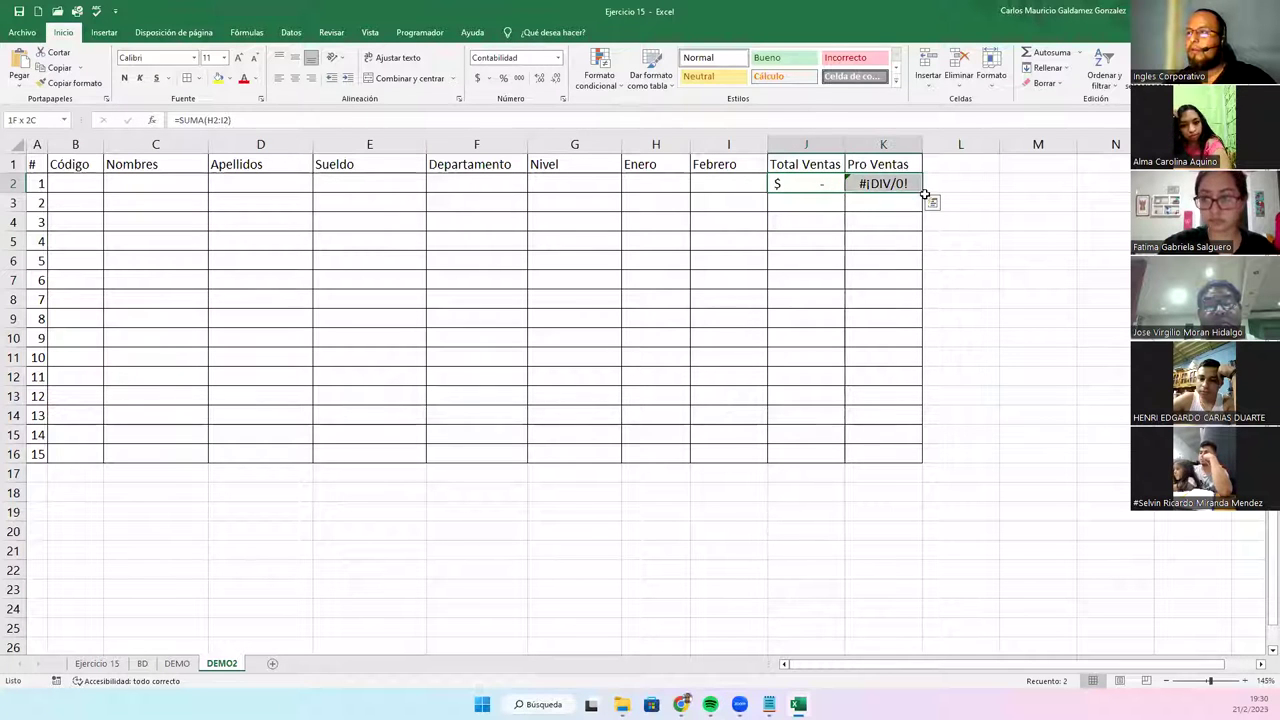
pyautogui.doubleClick(922, 193)
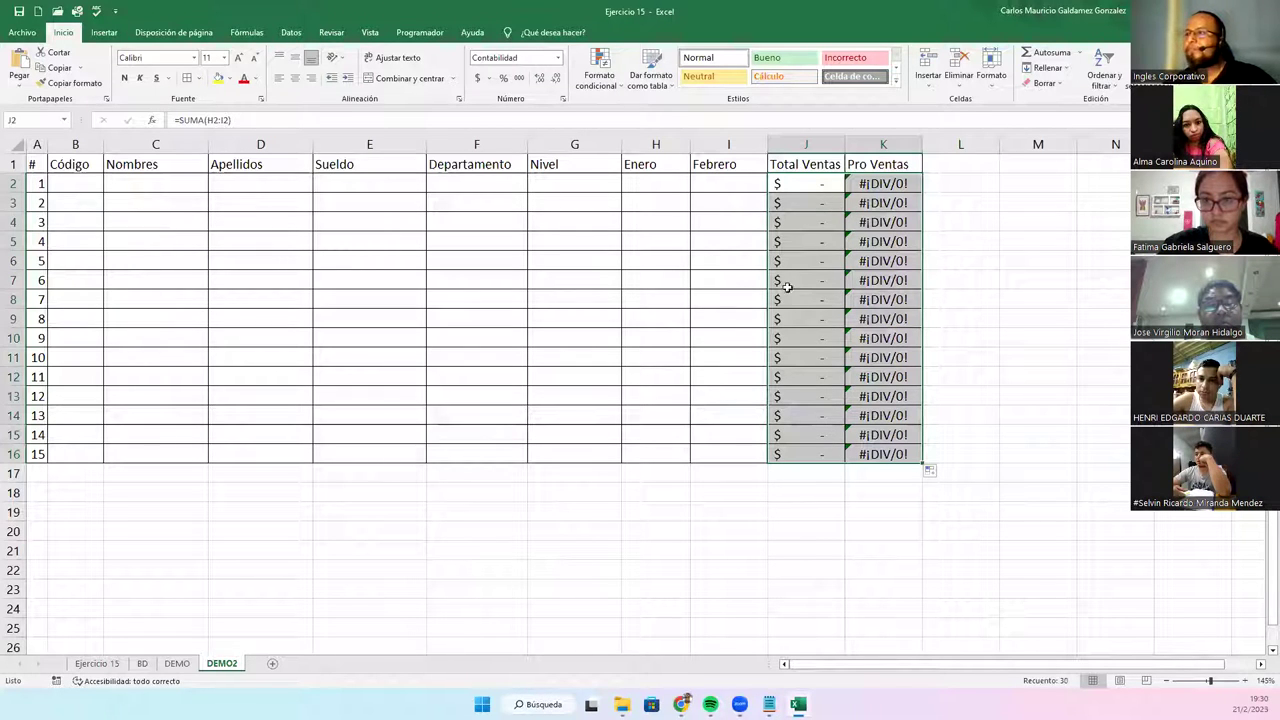
pyautogui.click(797, 165)
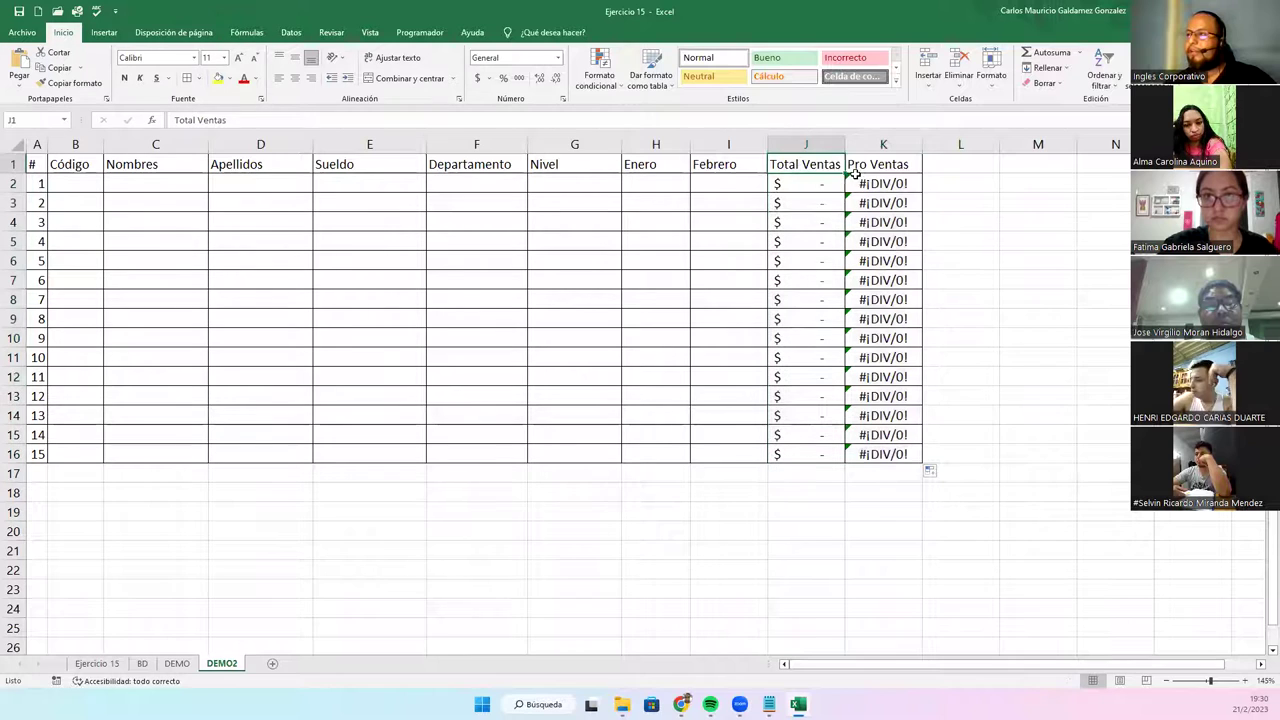
pyautogui.click(870, 166)
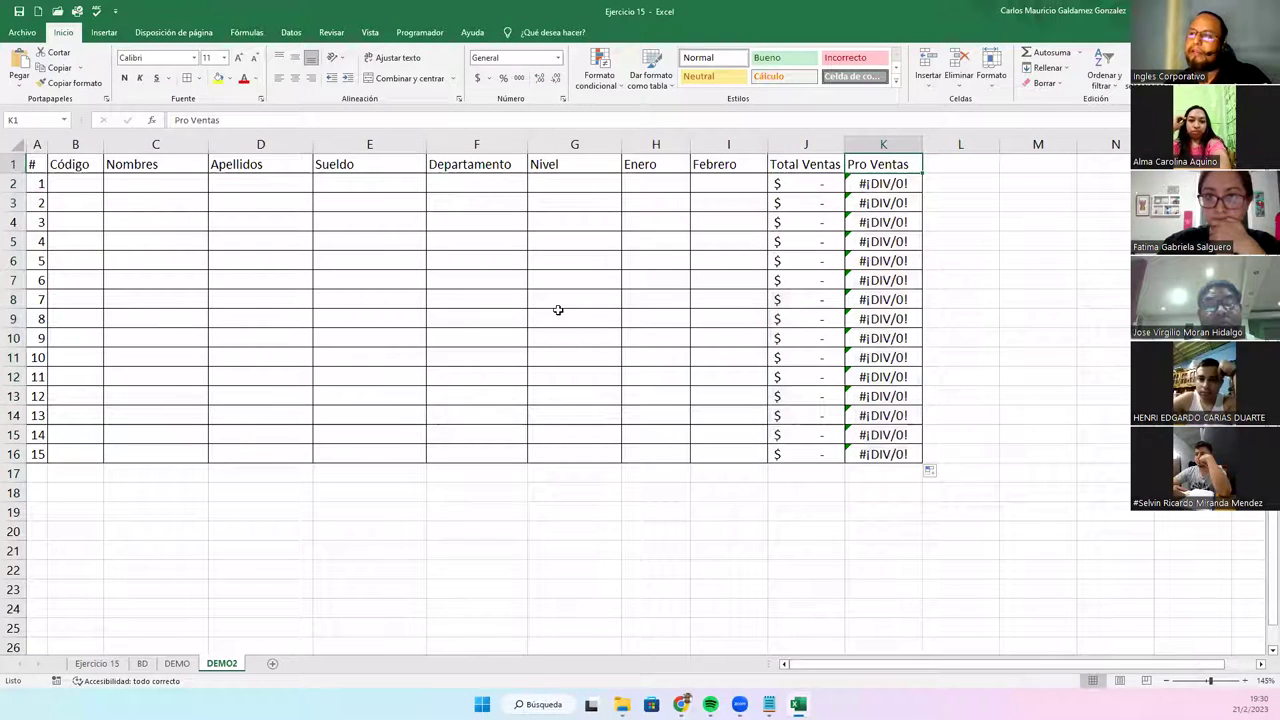
pyautogui.moveTo(426, 146); pyautogui.dragTo(376, 148)
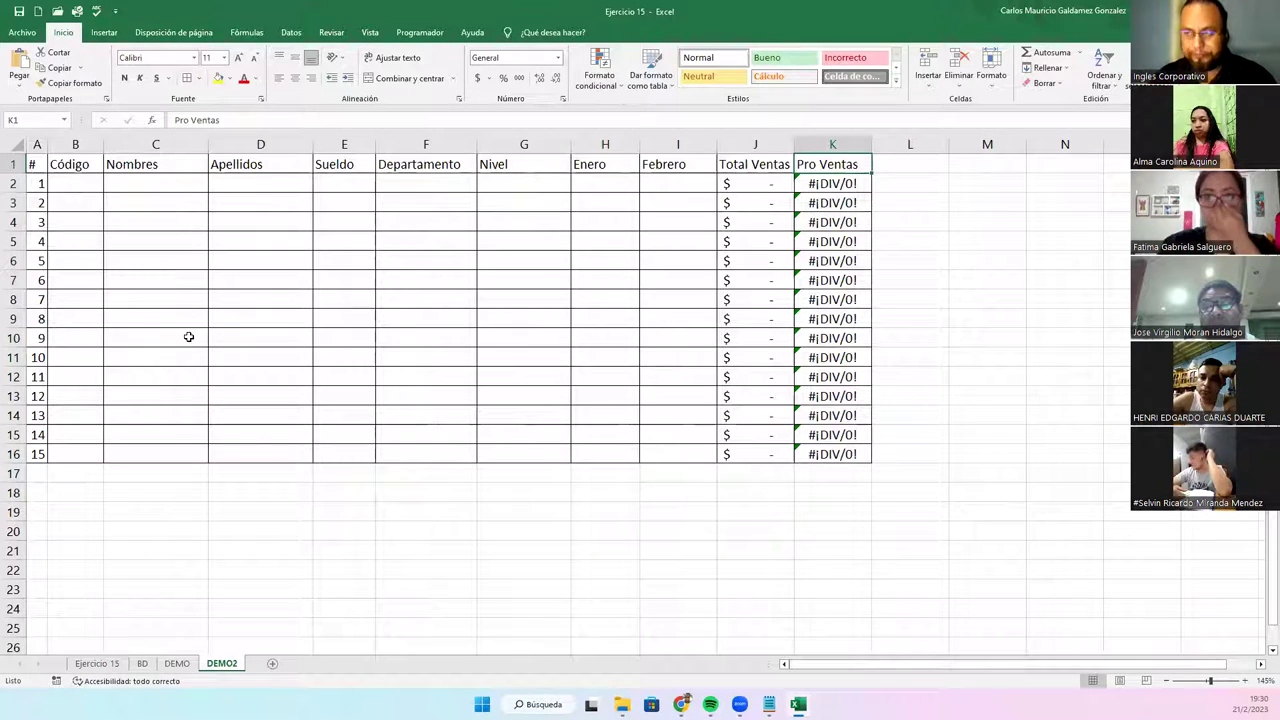
# - Enter the first three employees' given names under Nombres in C2:C4
pyautogui.click(160, 185)
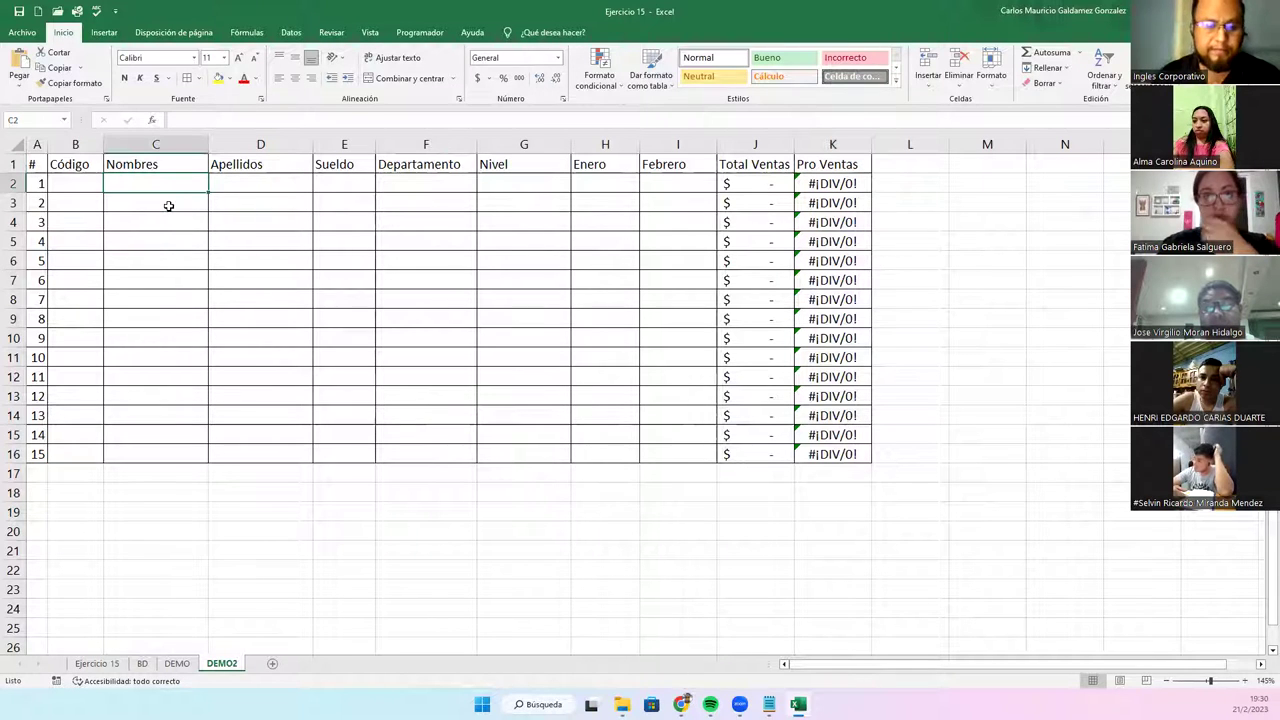
pyautogui.write('CaAna Maria')
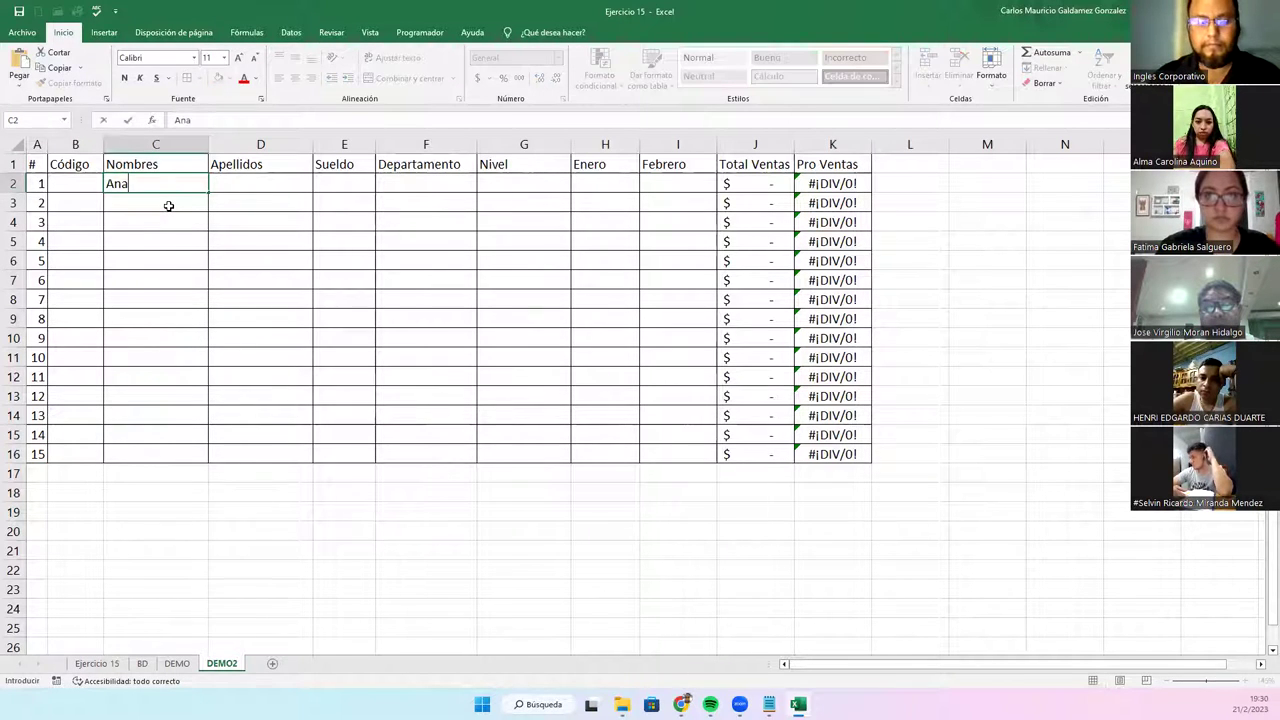
pyautogui.press('Return')
pyautogui.write('Carlos Jose')
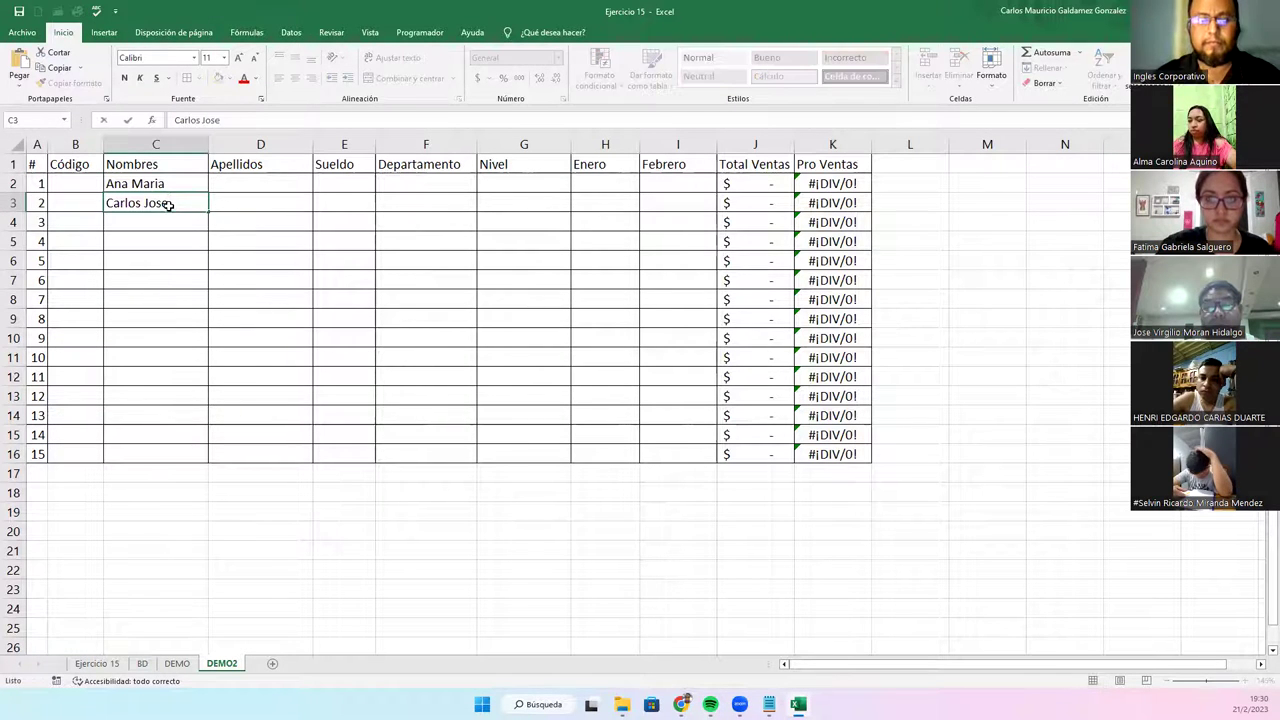
pyautogui.press('Return')
pyautogui.write('Luis Mario')
pyautogui.press('Return')
# - Enter the fourth employee's given names in C5, replacing the first attempt at the entry
pyautogui.write('Maria ')
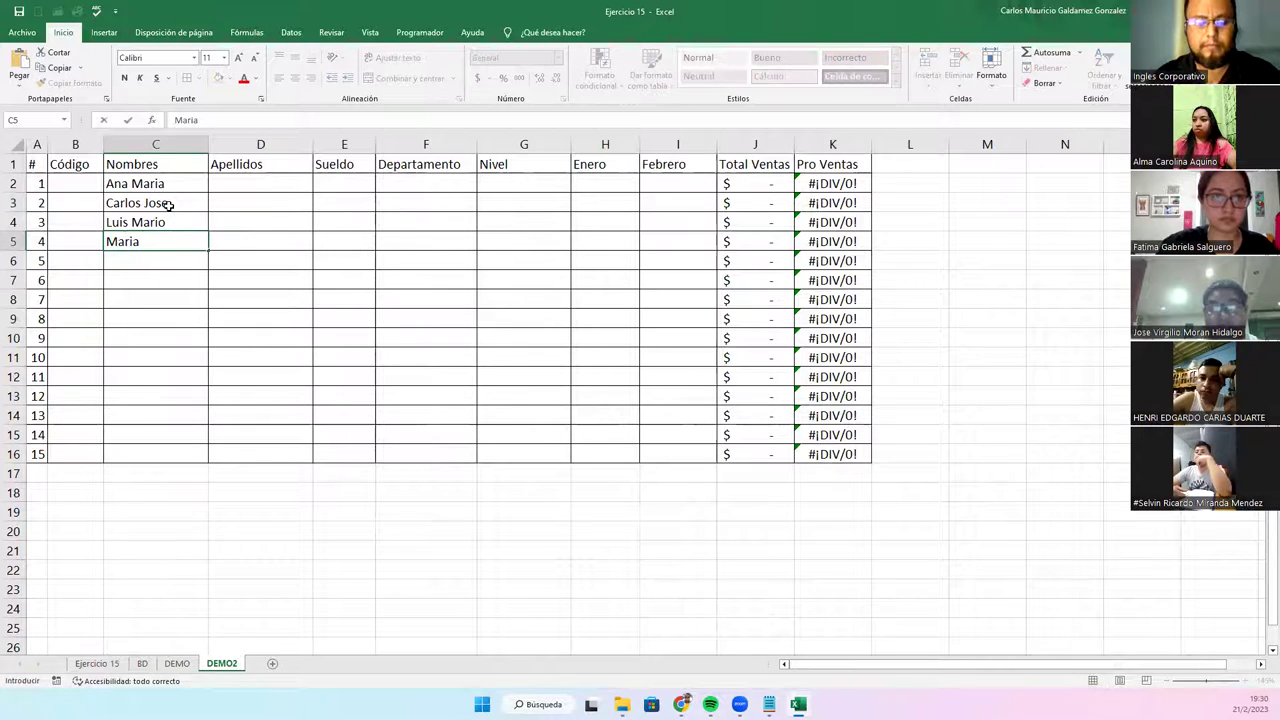
pyautogui.write('Lu')
pyautogui.press('BackSpace')
pyautogui.press('BackSpace')
pyautogui.press('BackSpace')
pyautogui.press('BackSpace')
pyautogui.press('BackSpace')
pyautogui.press('BackSpace')
pyautogui.press('BackSpace')
pyautogui.press('BackSpace')
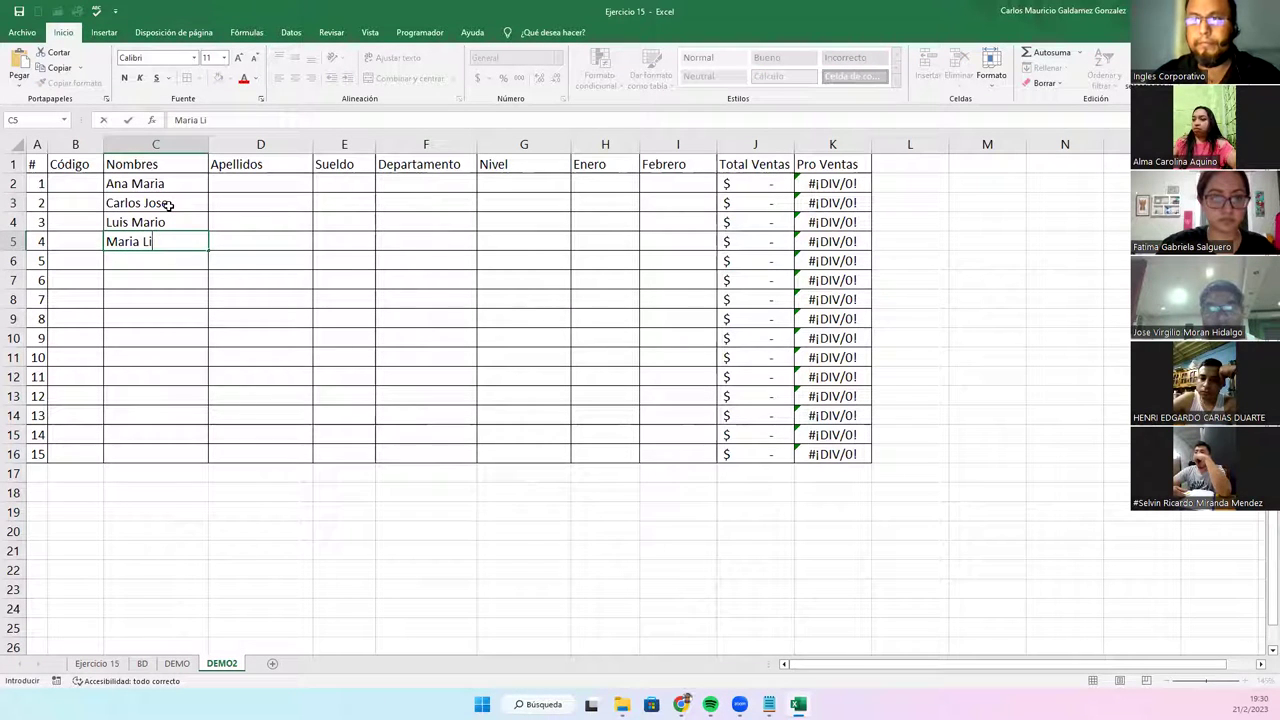
pyautogui.write('Linda Maria')
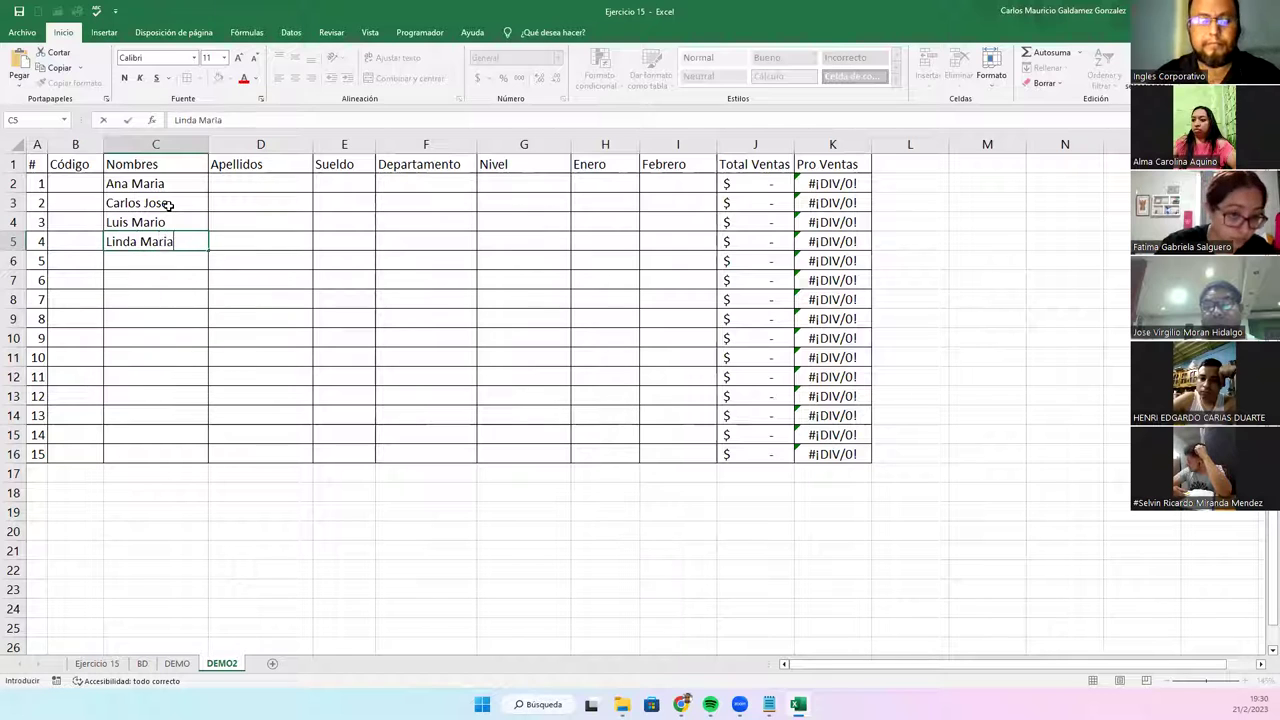
pyautogui.press('Return')
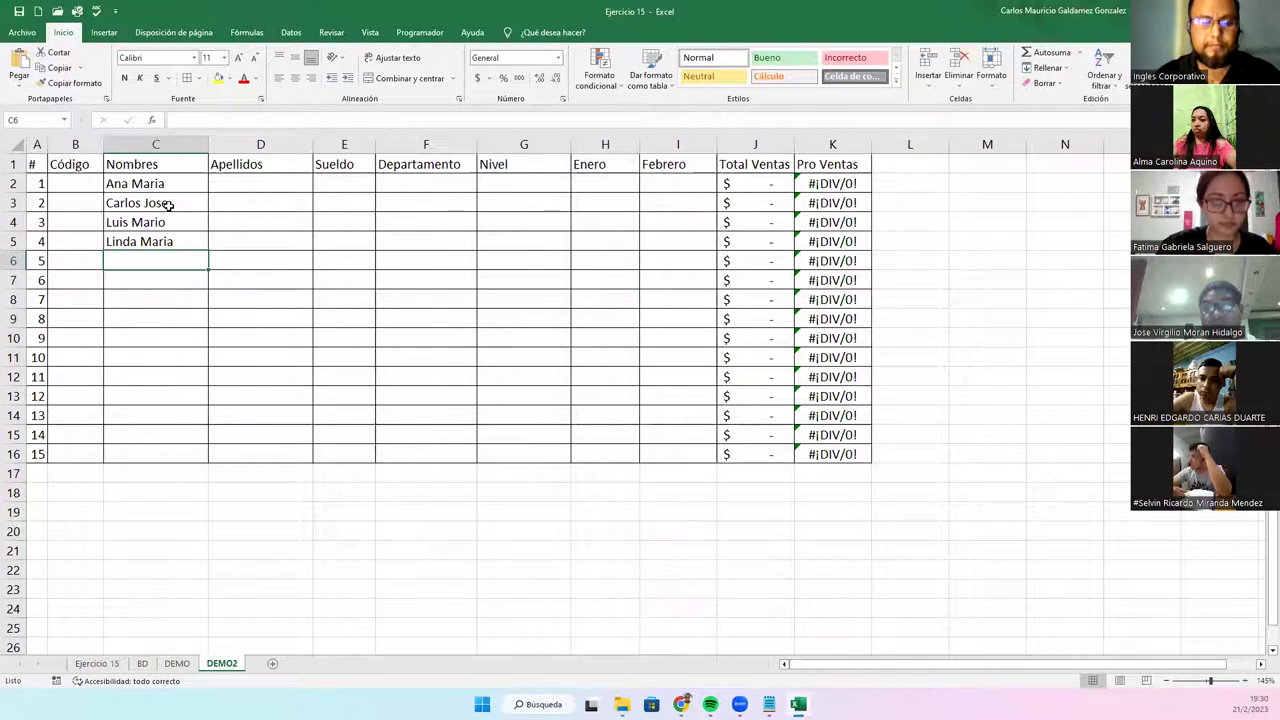
# - Enter the fifth and sixth employees' given names in C6 and C7
pyautogui.write('Carolina')
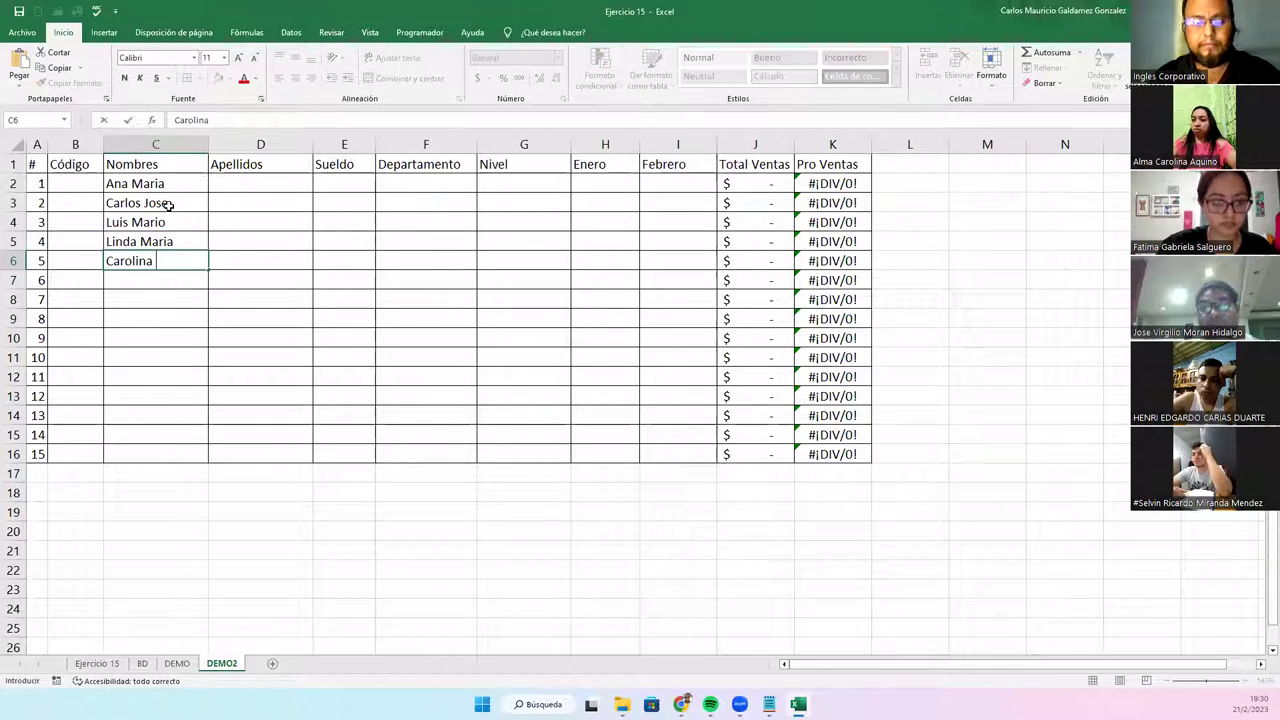
pyautogui.write(' Nohemy')
pyautogui.press('Return')
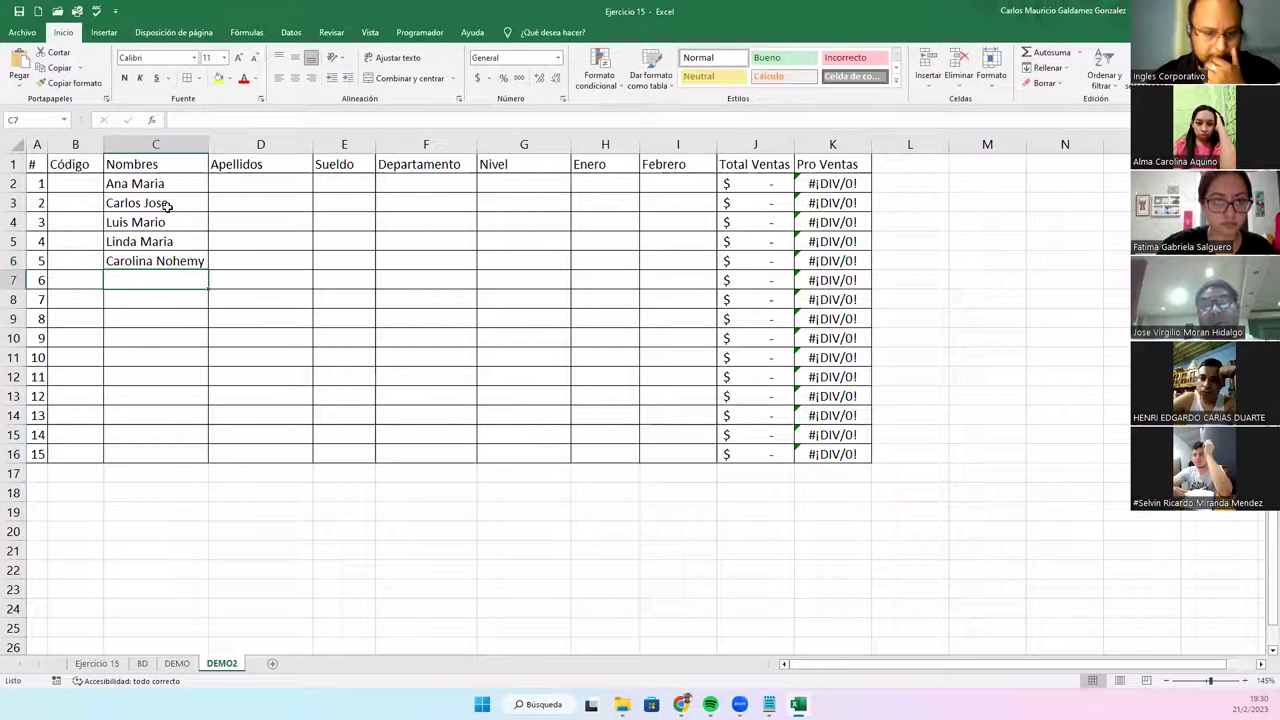
pyautogui.write('Evely')
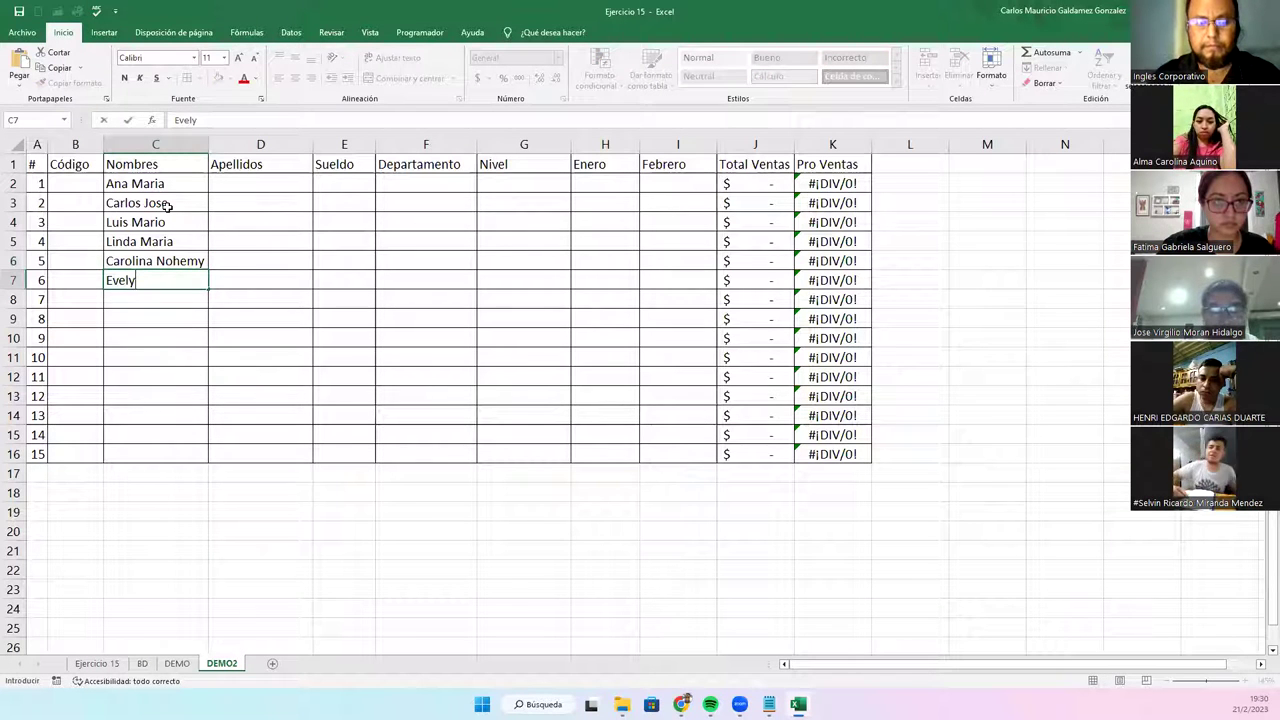
pyautogui.write('n Mari')
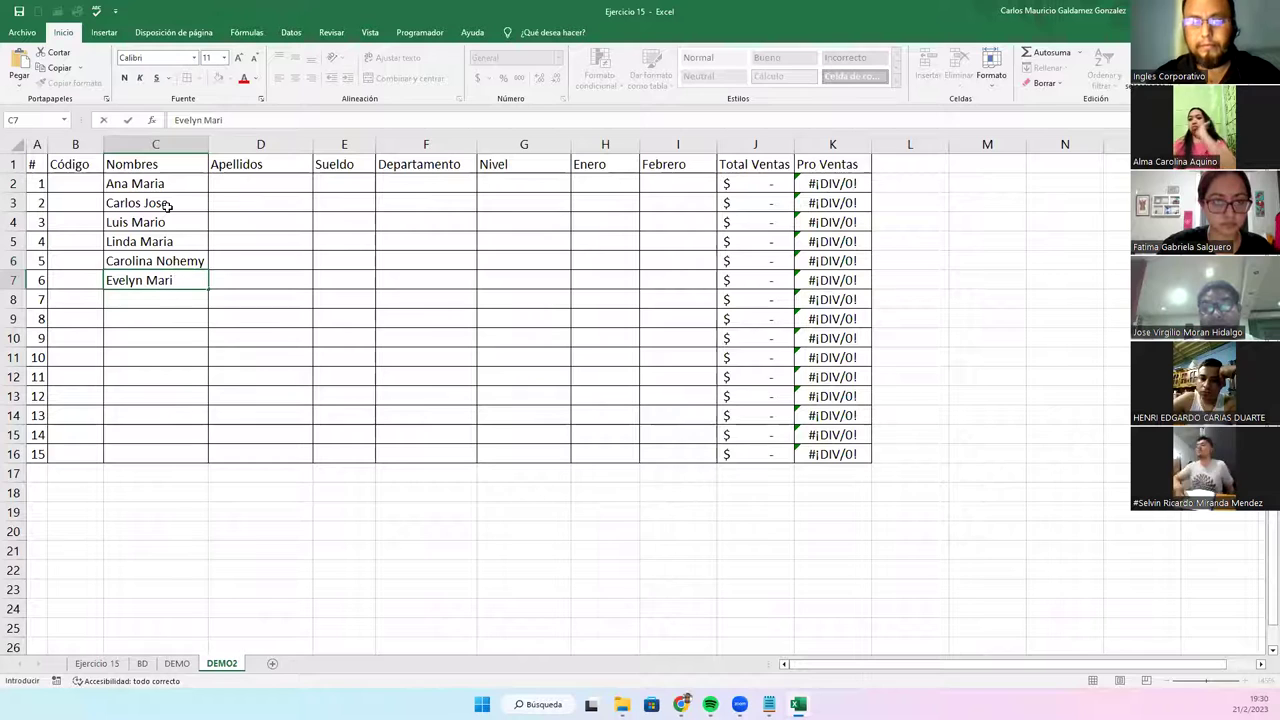
pyautogui.write('anela')
pyautogui.press('Return')
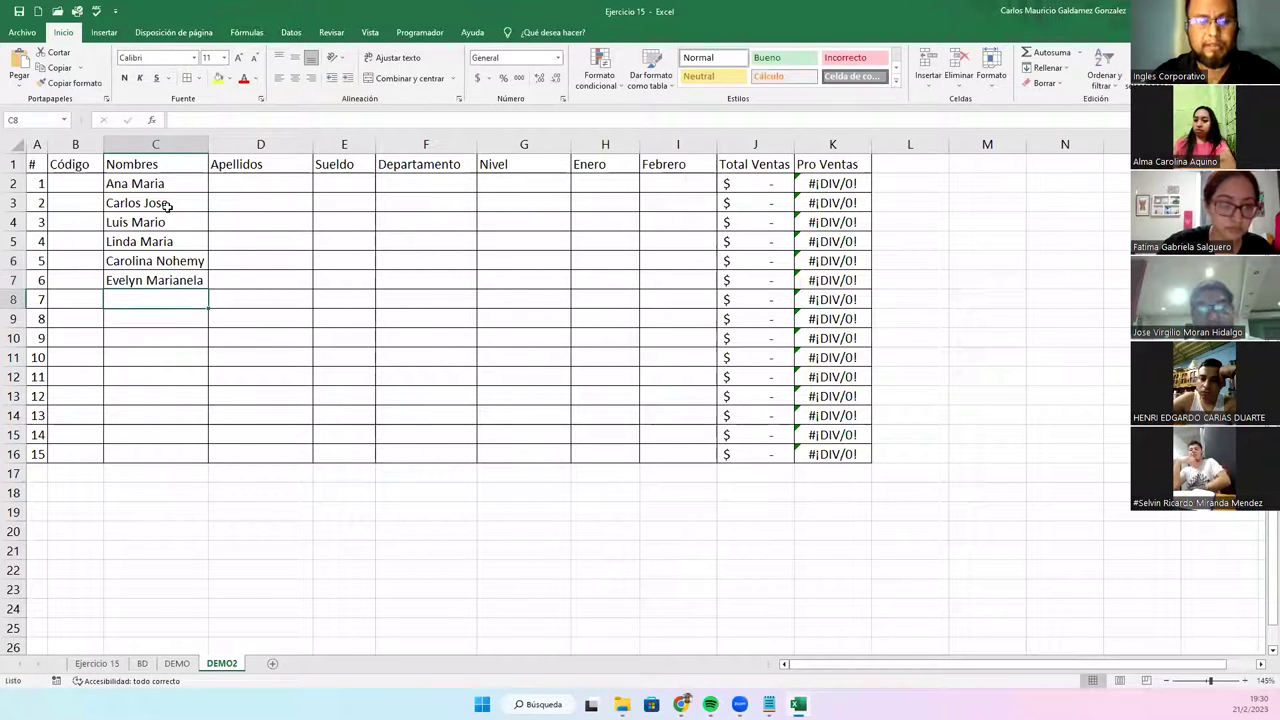
# - Enter the seventh, eighth and ninth employees' given names under Nombres in C8:C10
pyautogui.write('Hectos Osiris')
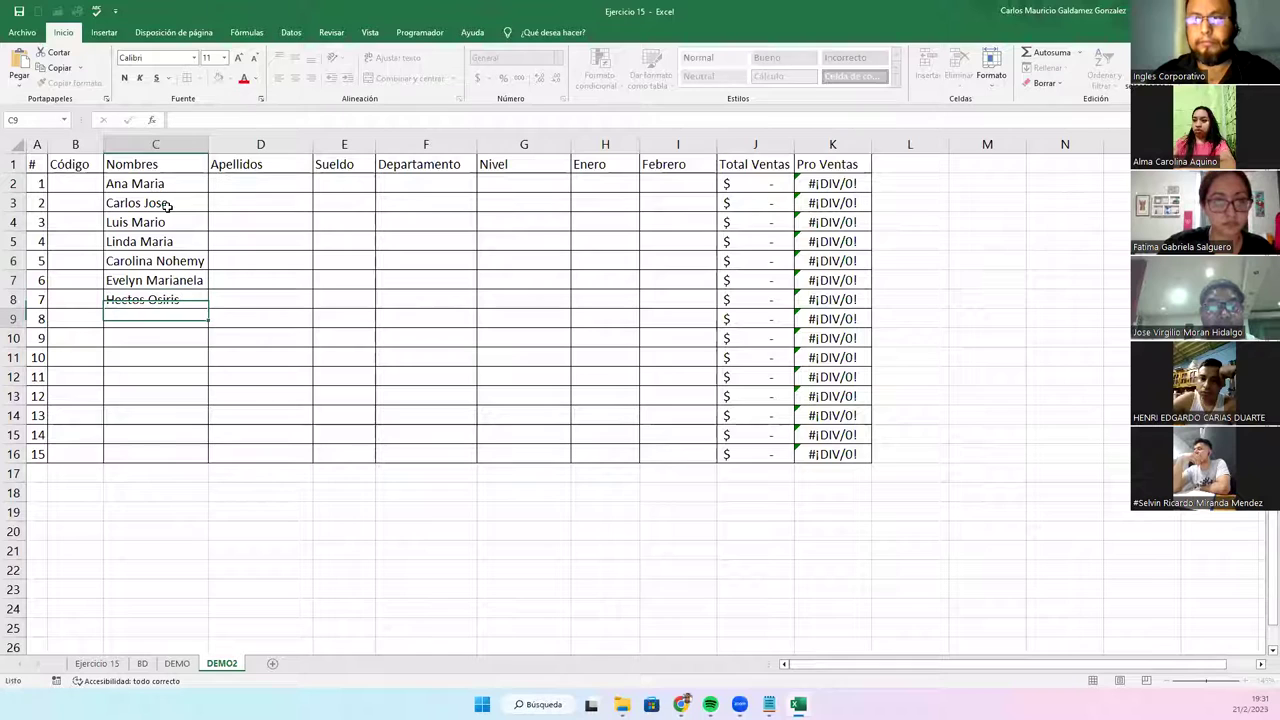
pyautogui.press('Return')
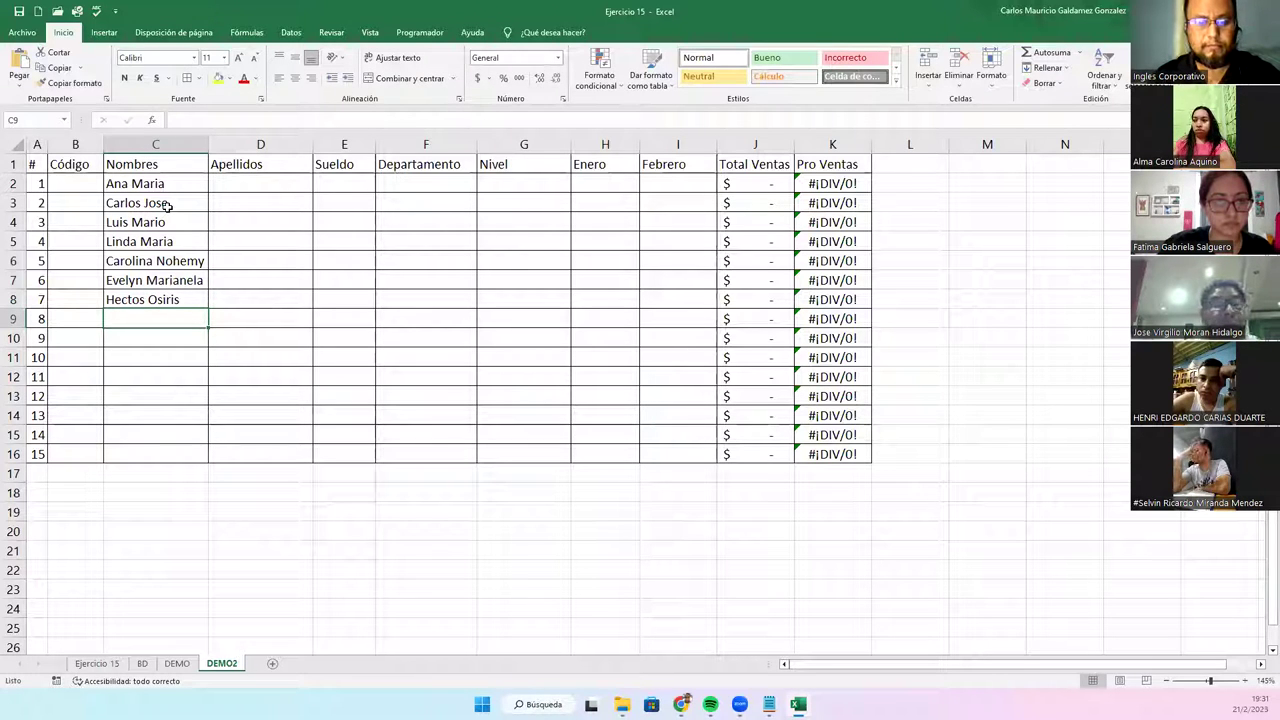
pyautogui.write('Juan Jose')
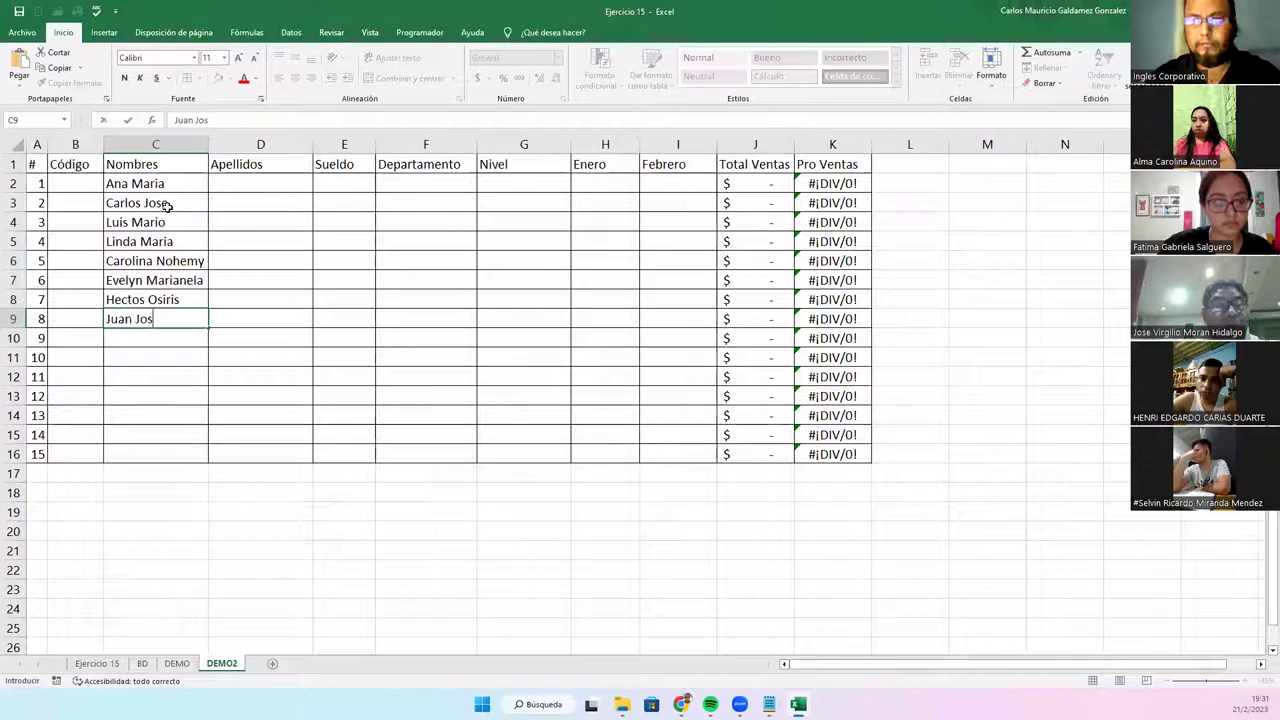
pyautogui.press('Return')
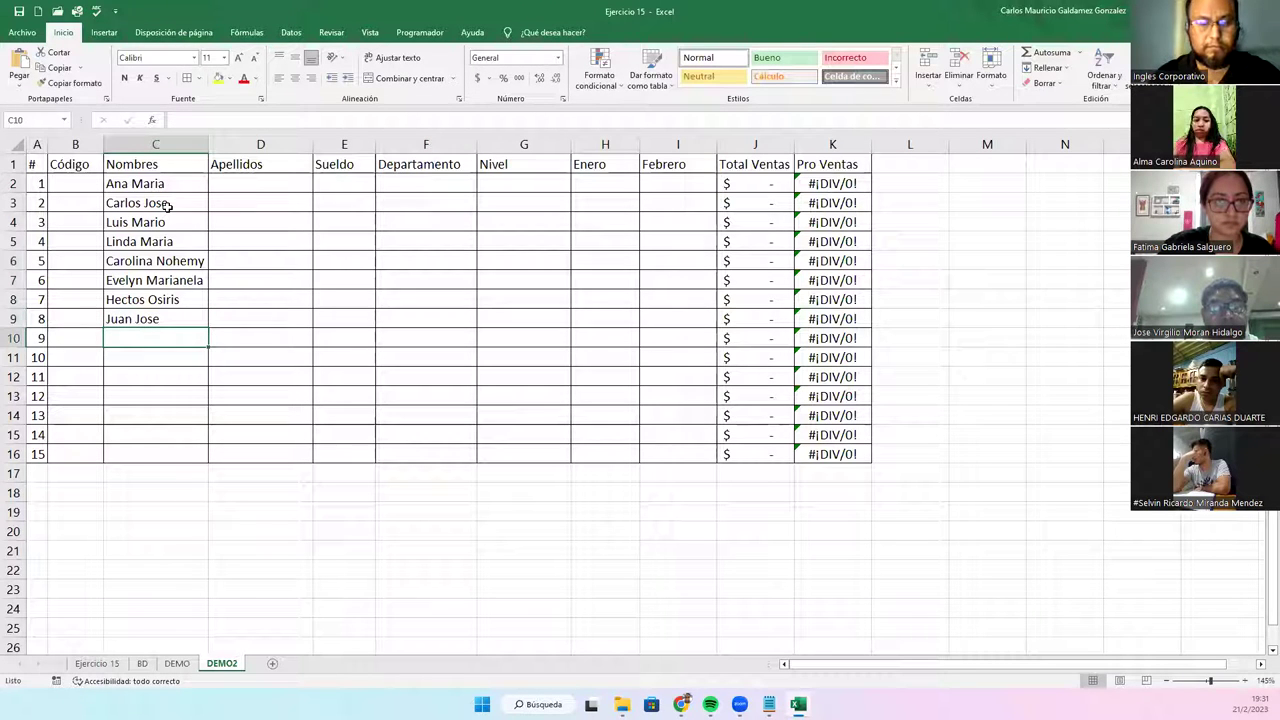
pyautogui.write('Pabl')
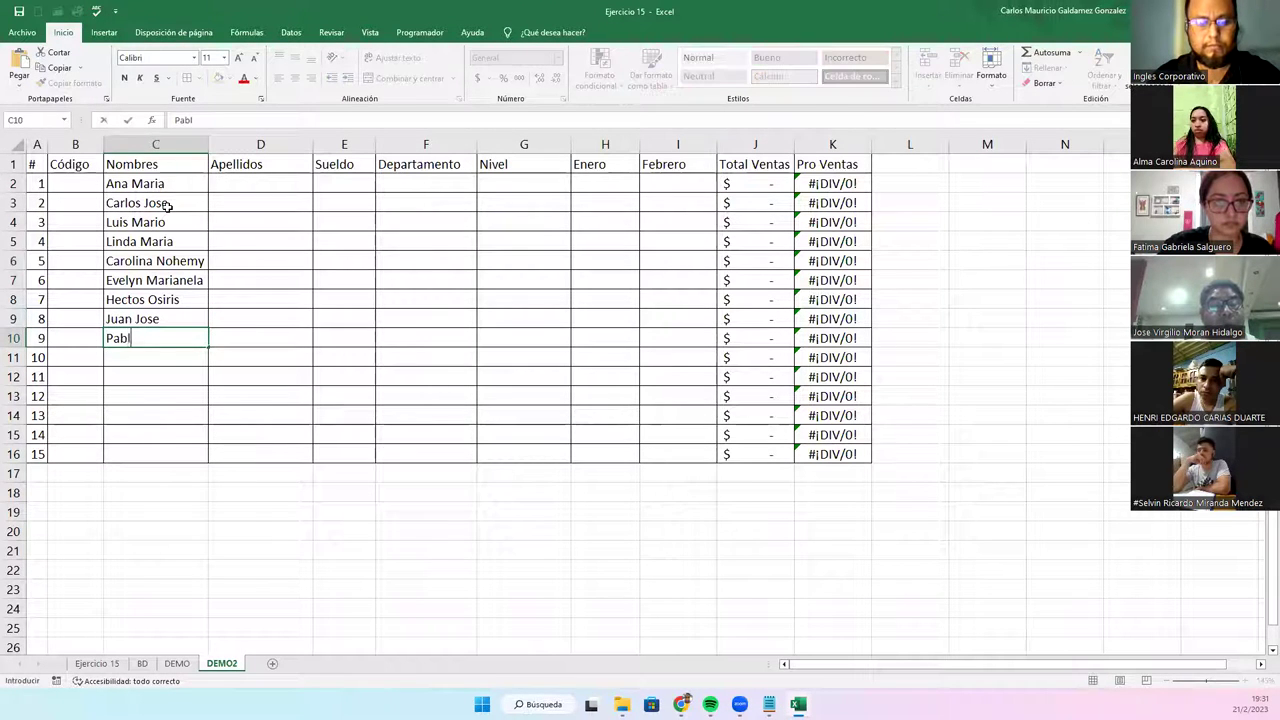
pyautogui.write('o Ernesto')
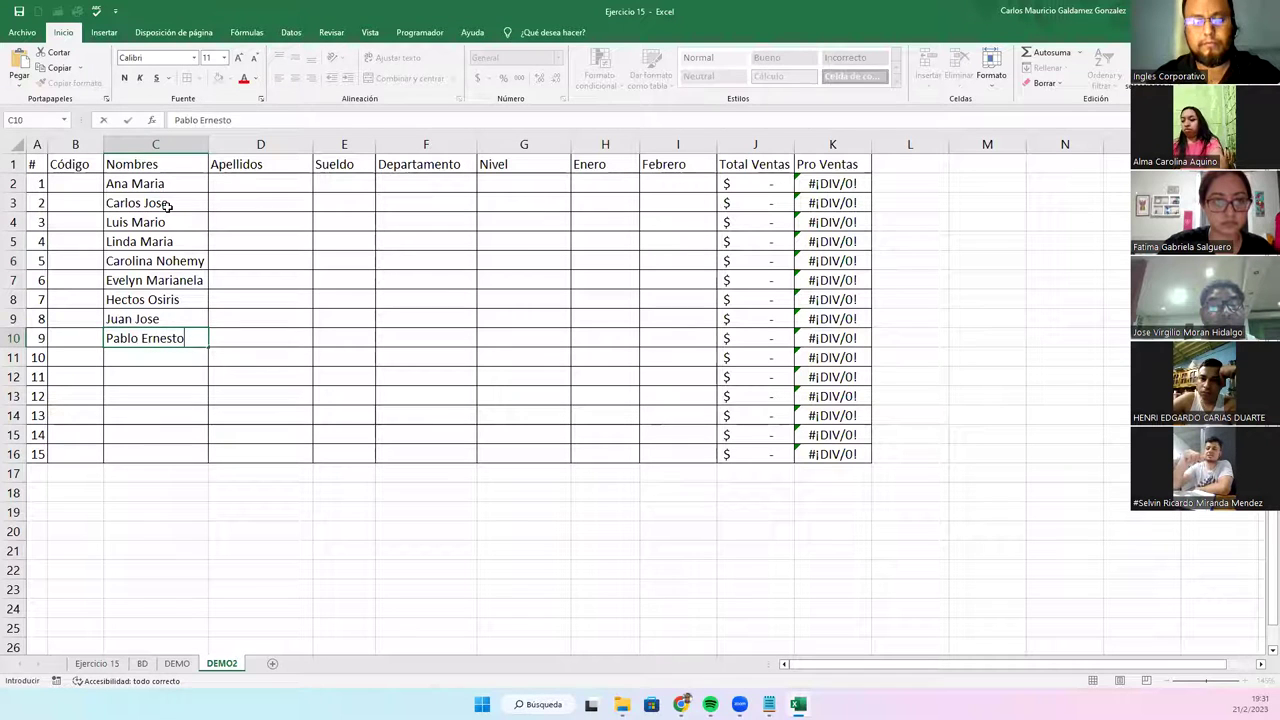
pyautogui.press('Return')
# - Enter the tenth and eleventh employees' given names in C11 and C12
pyautogui.write('Elias An')
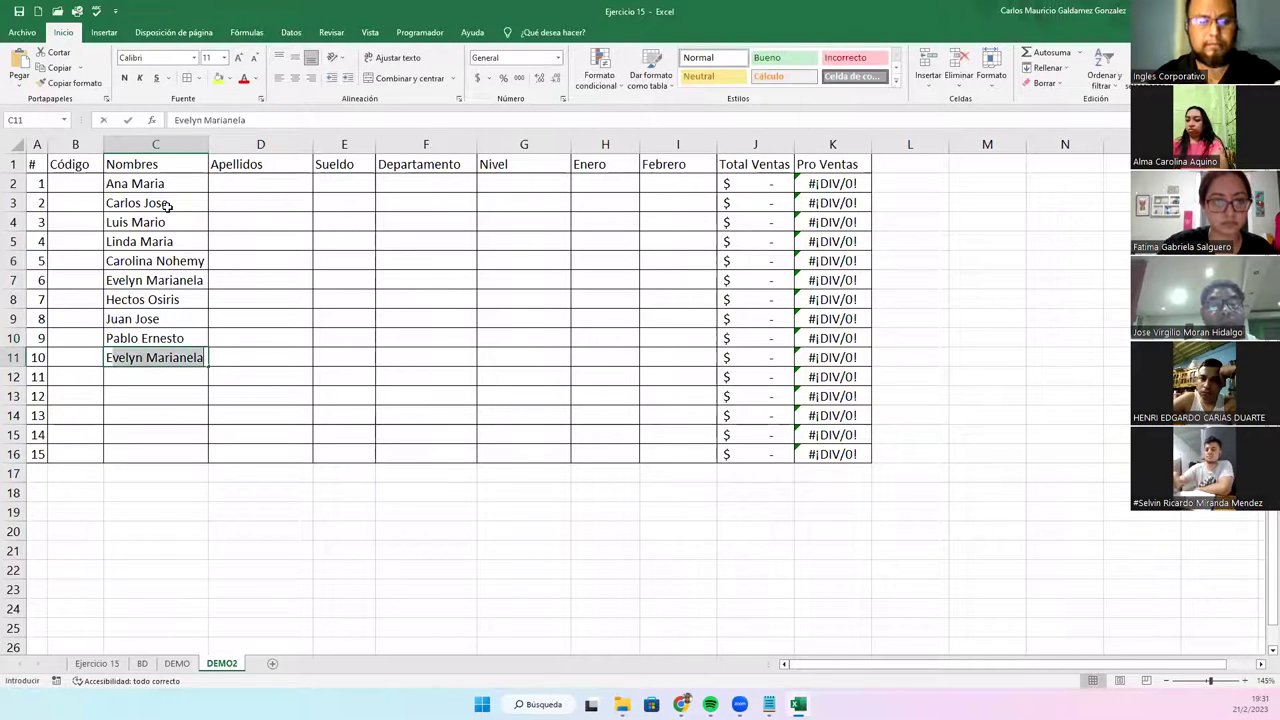
pyautogui.write('tonio')
pyautogui.press('Return')
pyautogui.write('Ismael')
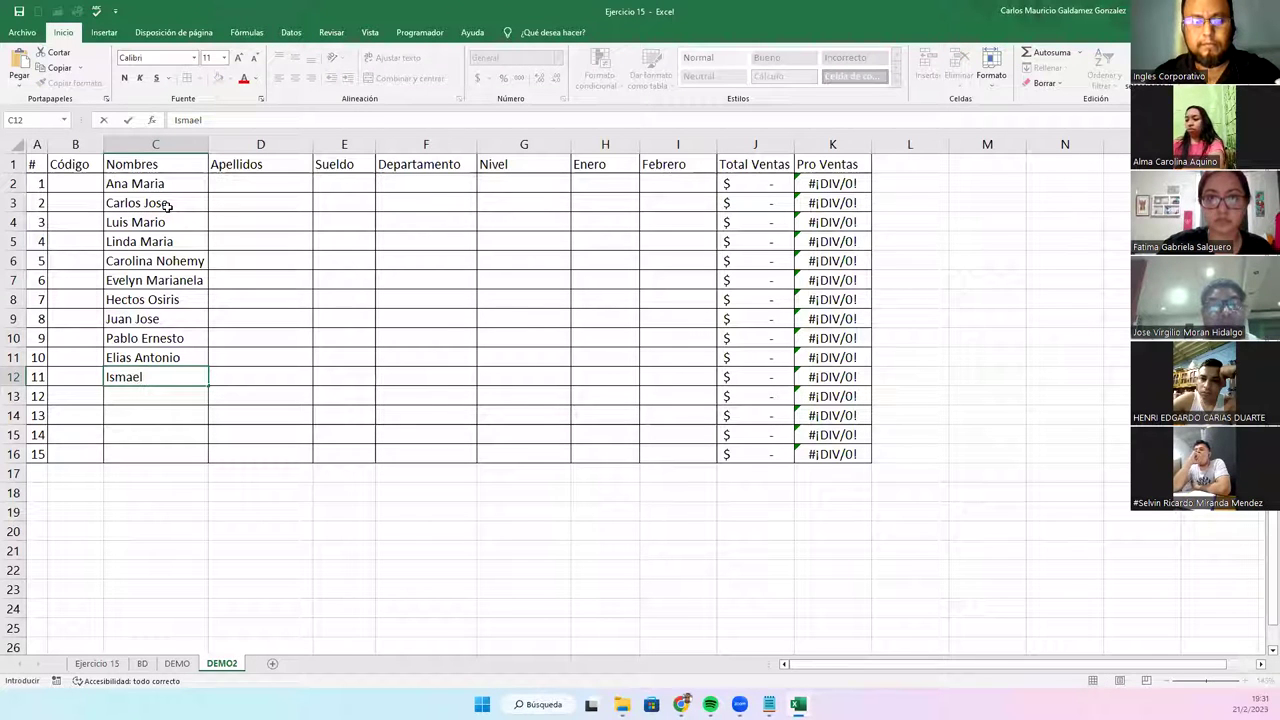
pyautogui.write(' Evelio')
pyautogui.press('Return')
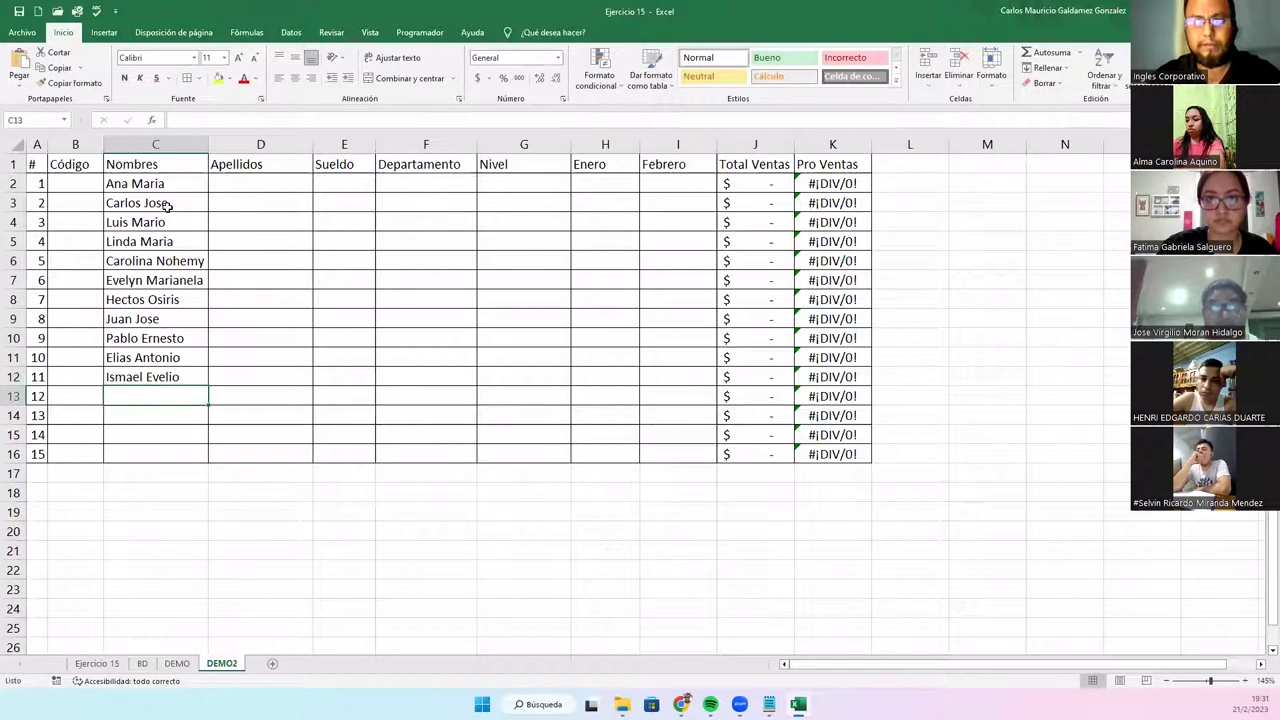
# - Enter the twelfth employee's given names in C13, replacing the first attempt at the second name
pyautogui.write('Ernestina ')
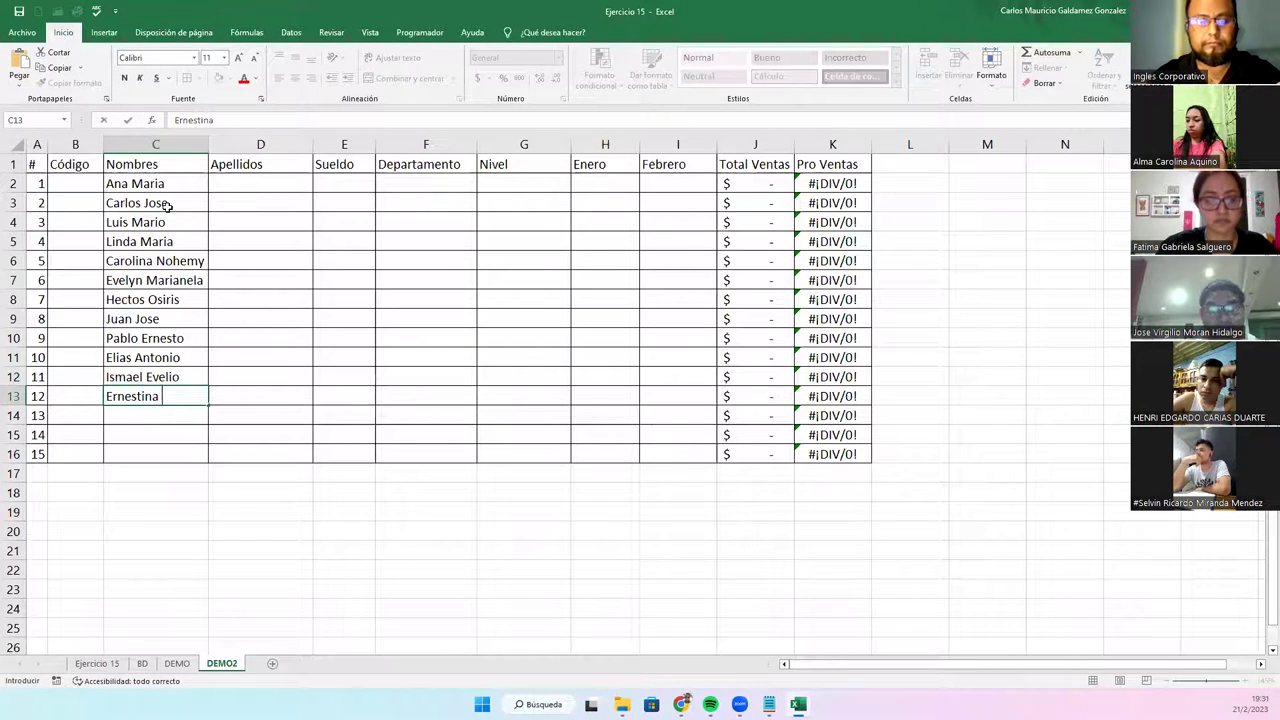
pyautogui.write('Ma')
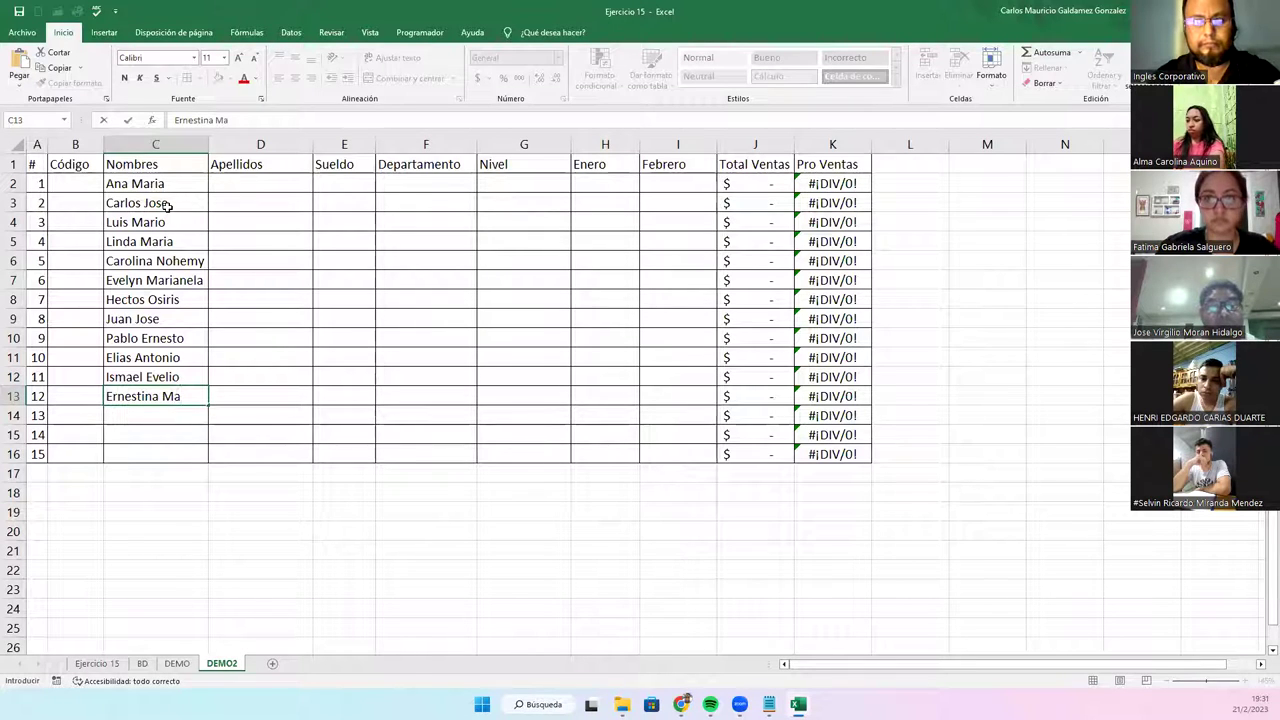
pyautogui.press('BackSpace')
pyautogui.press('BackSpace')
pyautogui.press('BackSpace')
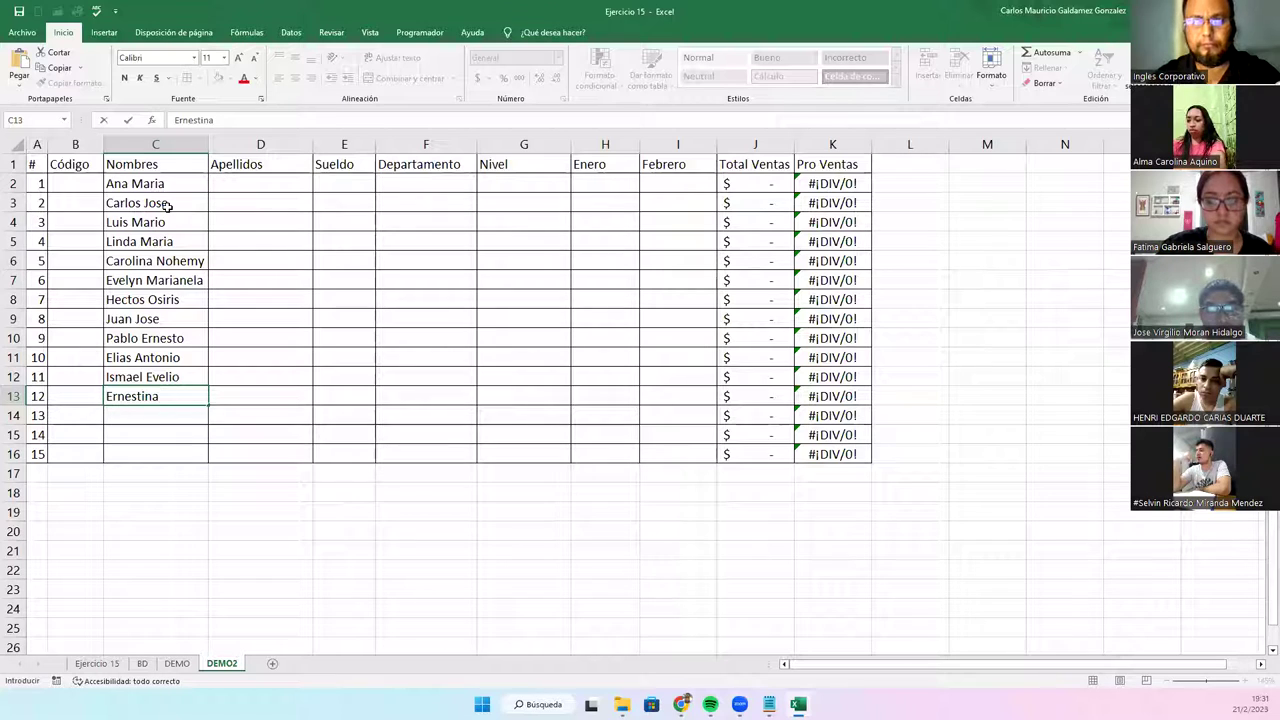
pyautogui.write('Car')
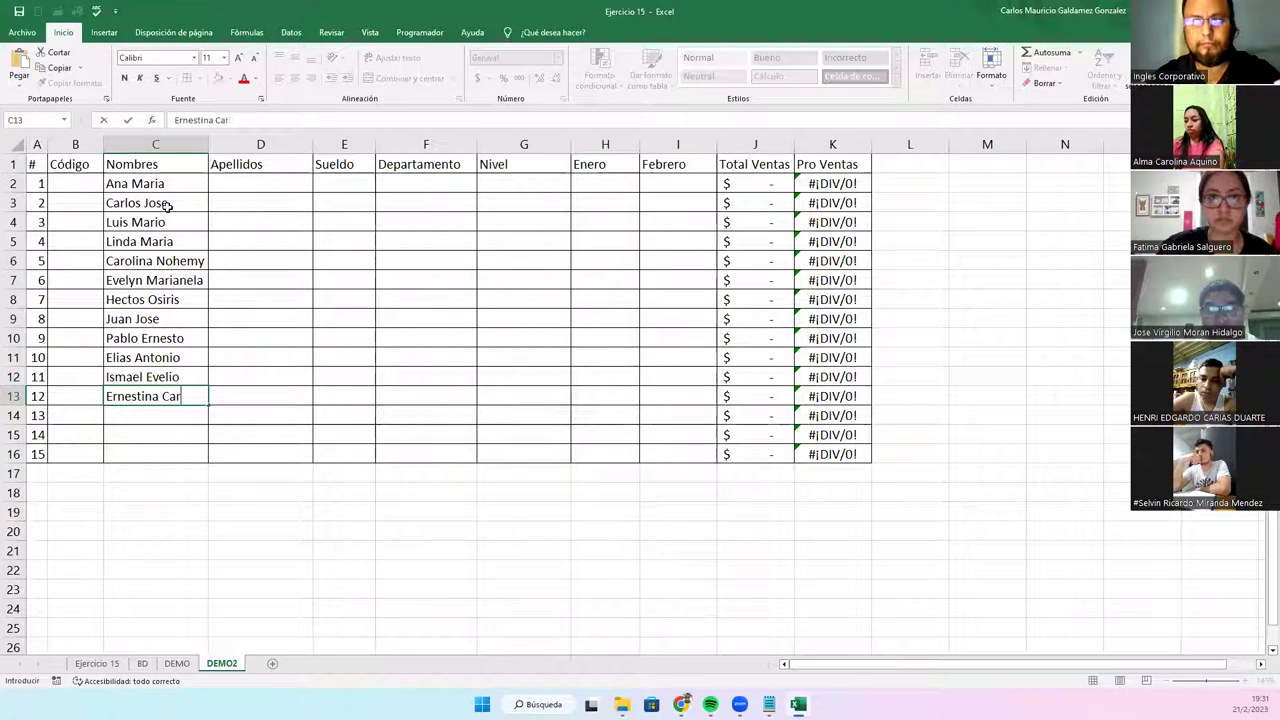
pyautogui.write('lo')
pyautogui.press('BackSpace')
pyautogui.write('lina')
pyautogui.press('Return')
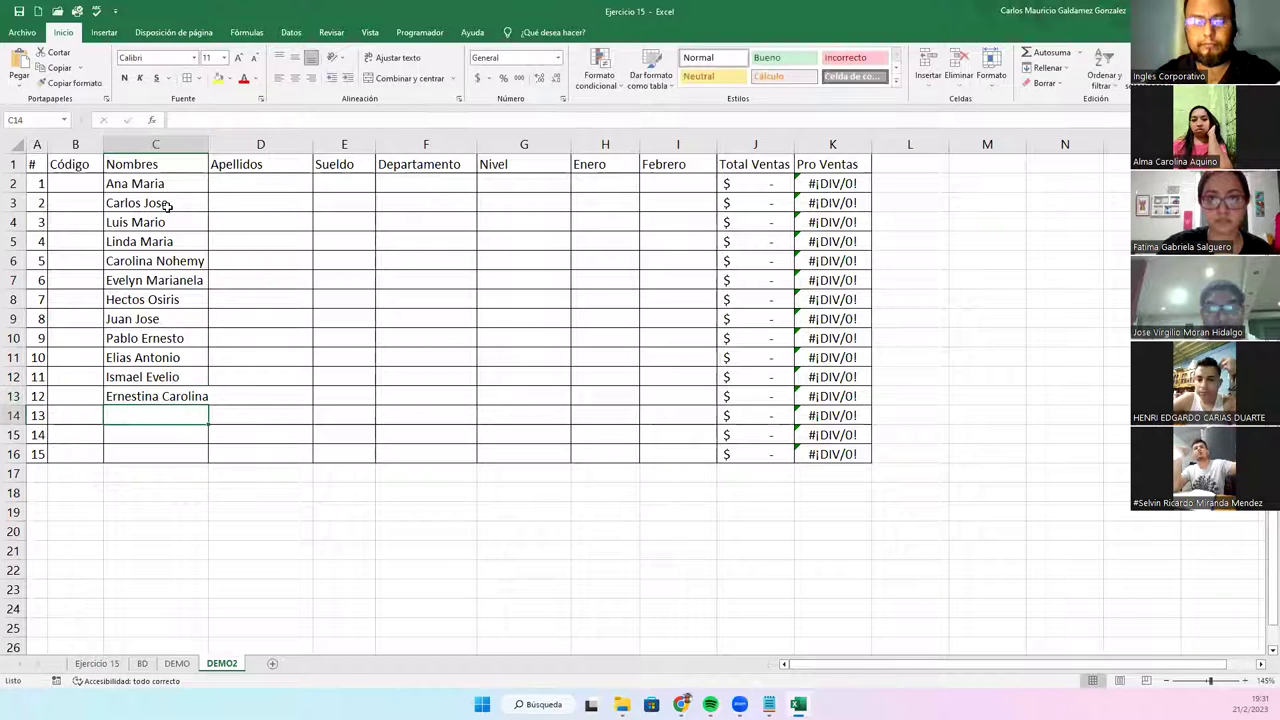
# - Enter the last three employees' given names in C14:C16 to complete the Nombres column
pyautogui.write('Isg')
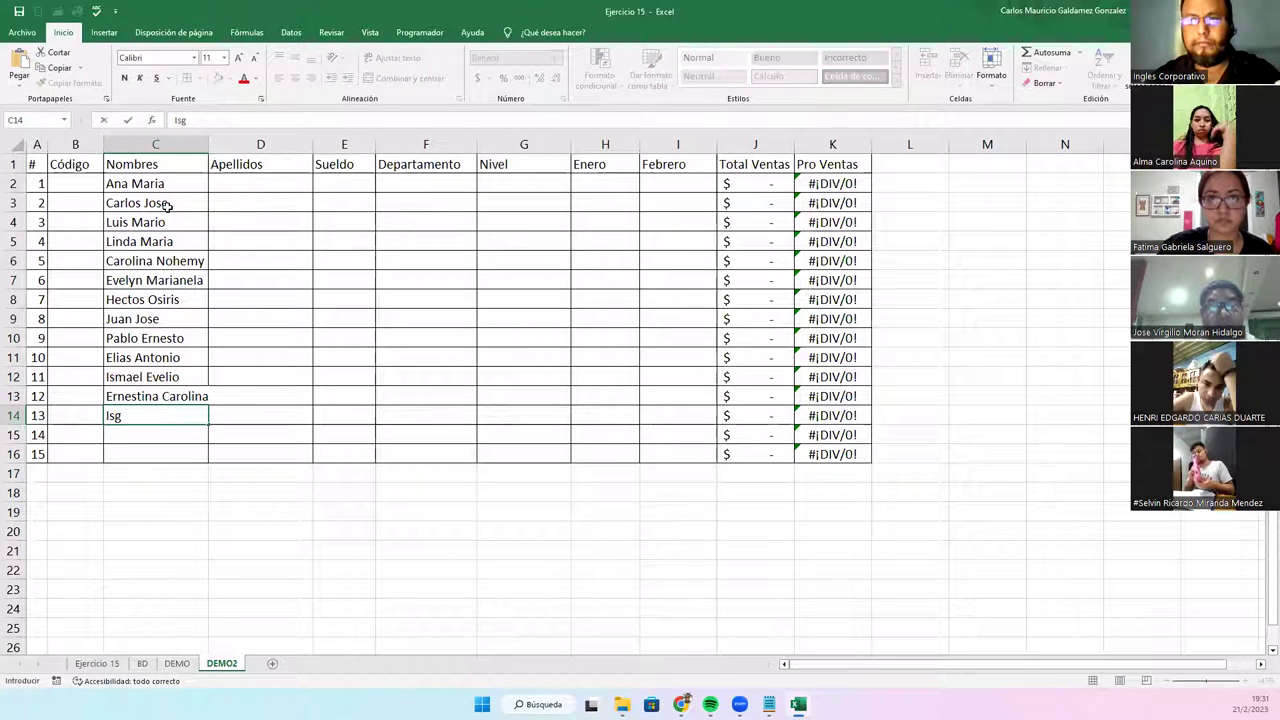
pyautogui.write('gnacio')
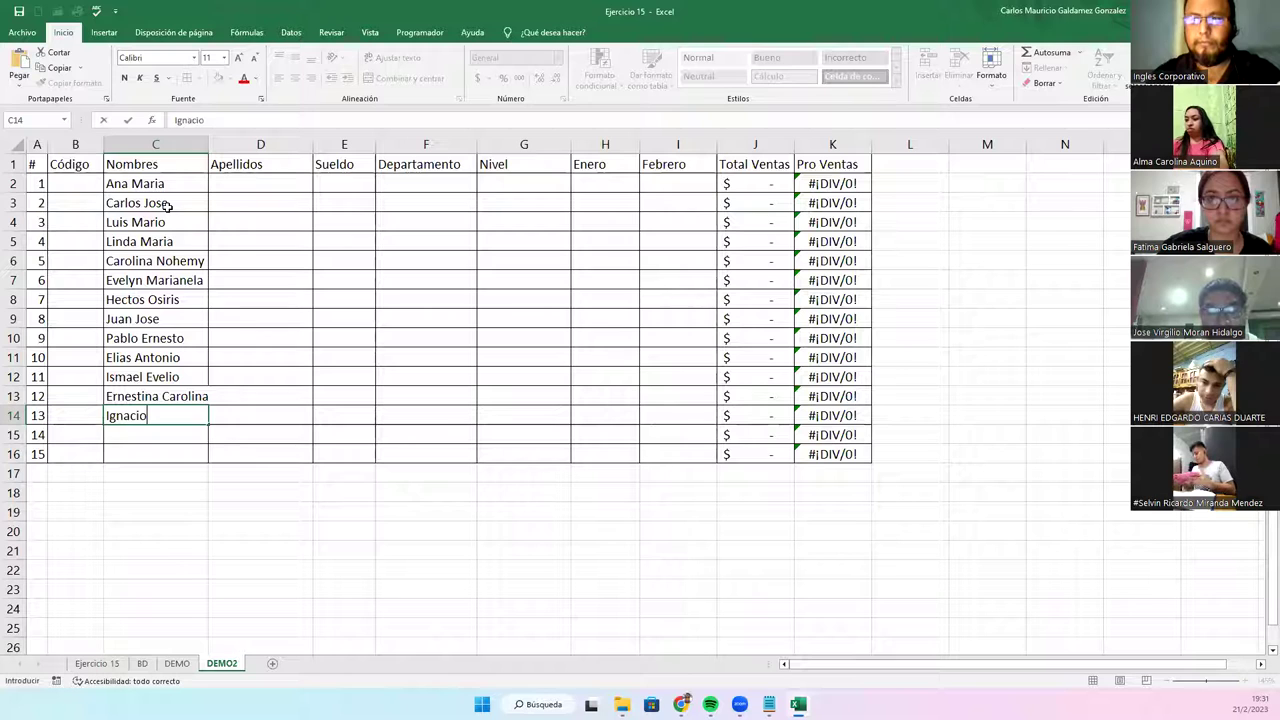
pyautogui.press('Return')
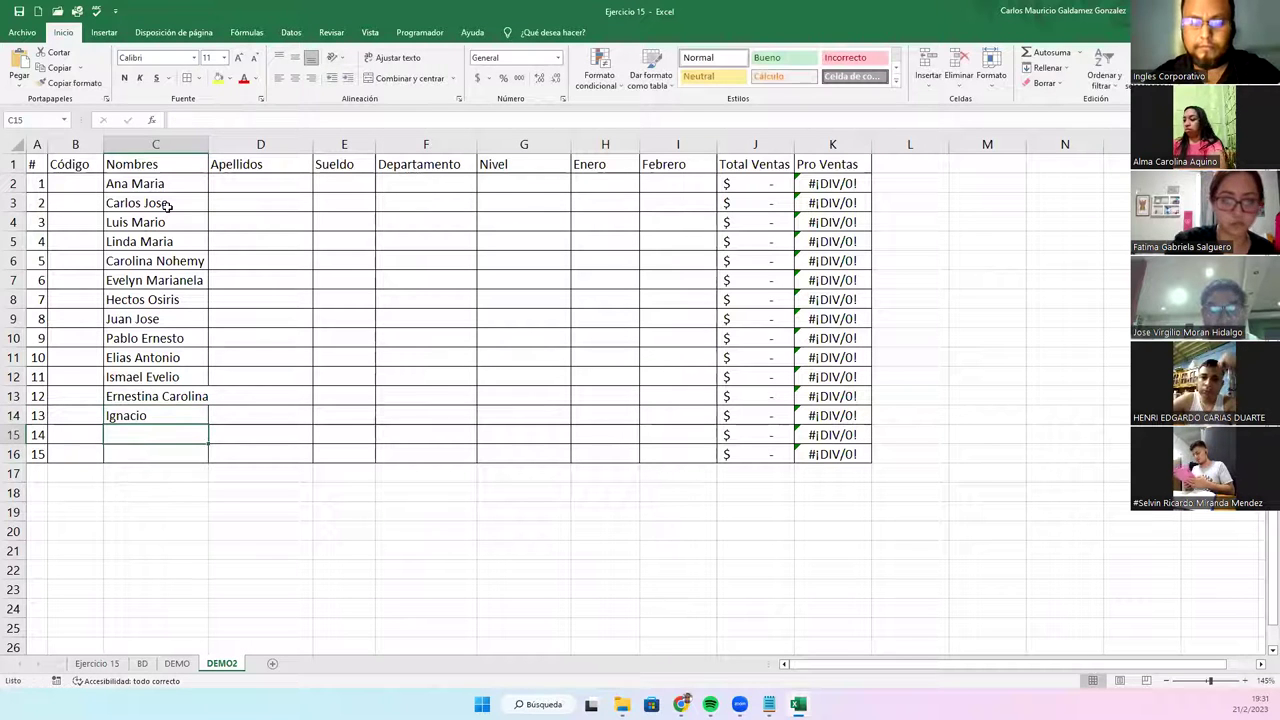
pyautogui.write('Julio')
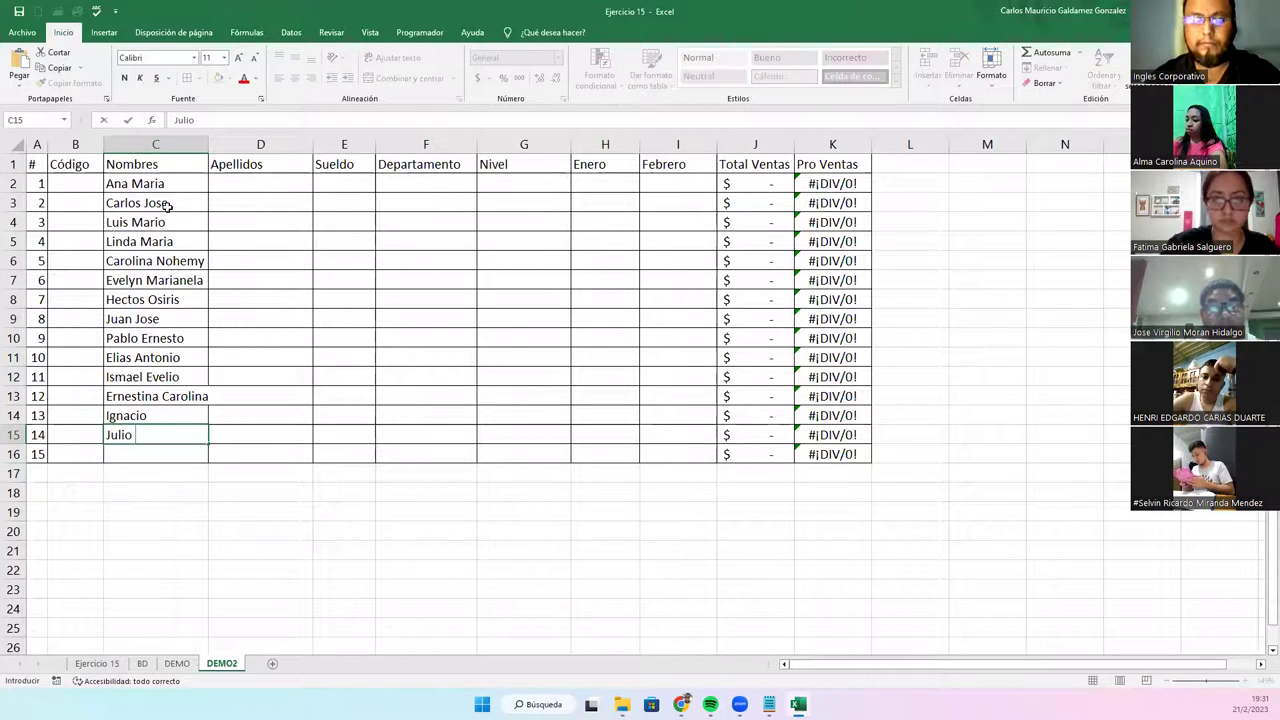
pyautogui.write(' Alberto')
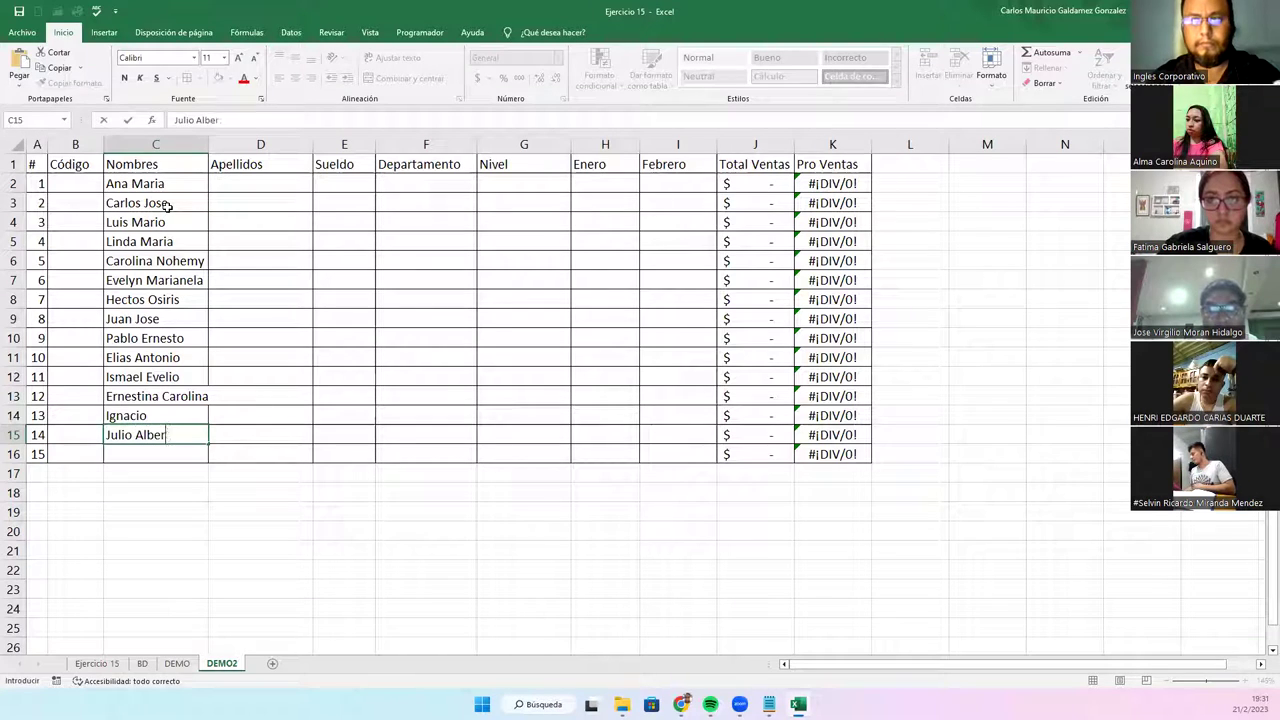
pyautogui.press('Return')
pyautogui.write('Rene')
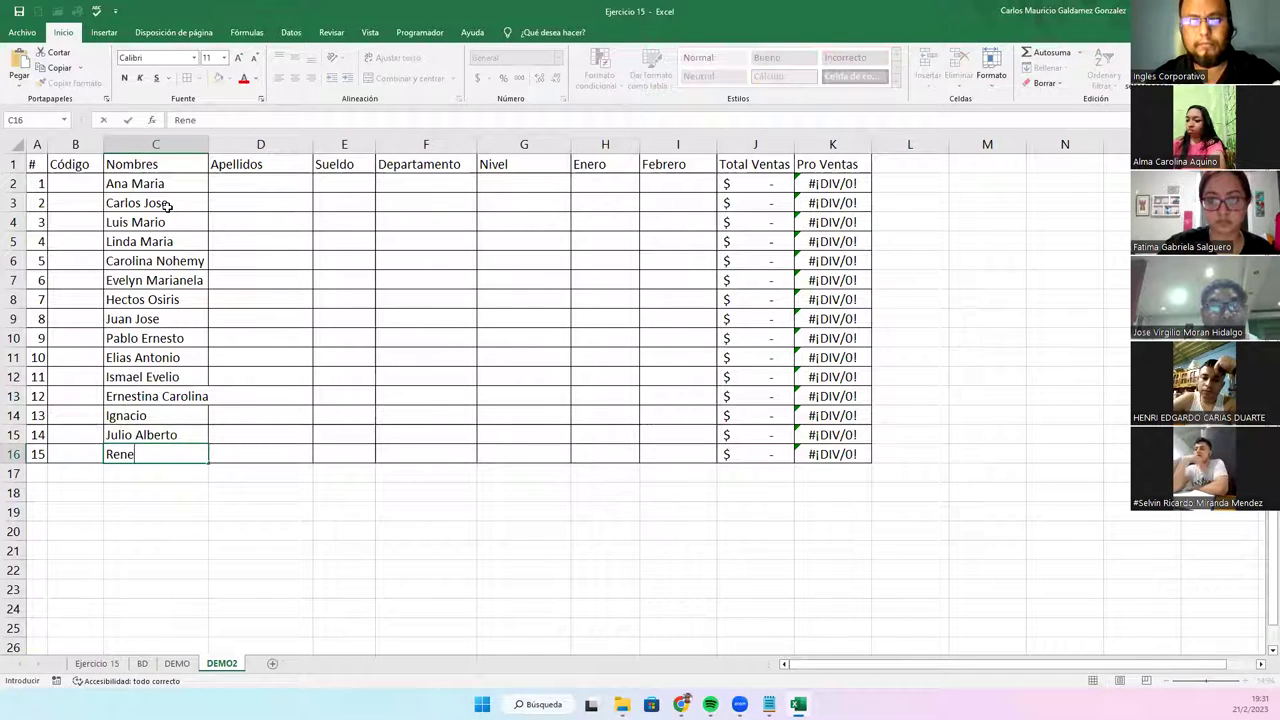
pyautogui.write(' Mauricio')
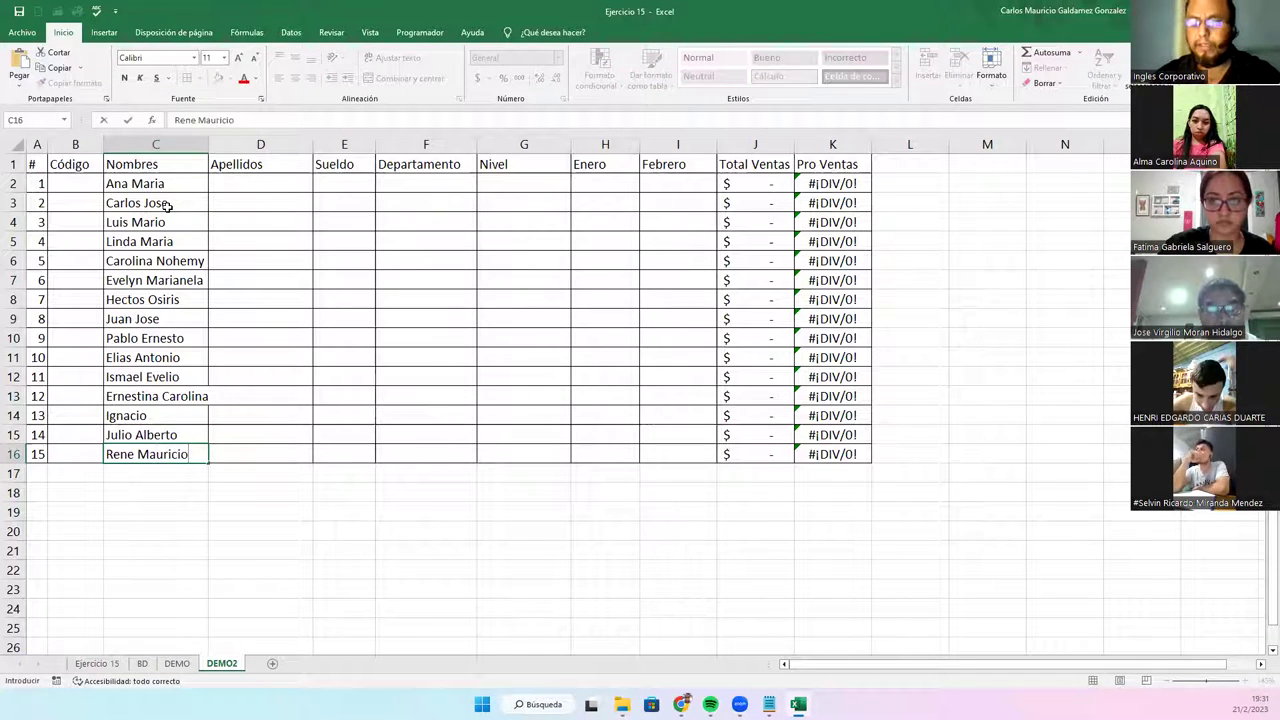
pyautogui.press('Tab')
# - Auto-fit the Nombres column to its contents and make the table's header row A1:K1 bold
pyautogui.press('Up')
pyautogui.press('Up')
pyautogui.press('Up')
pyautogui.press('Up')
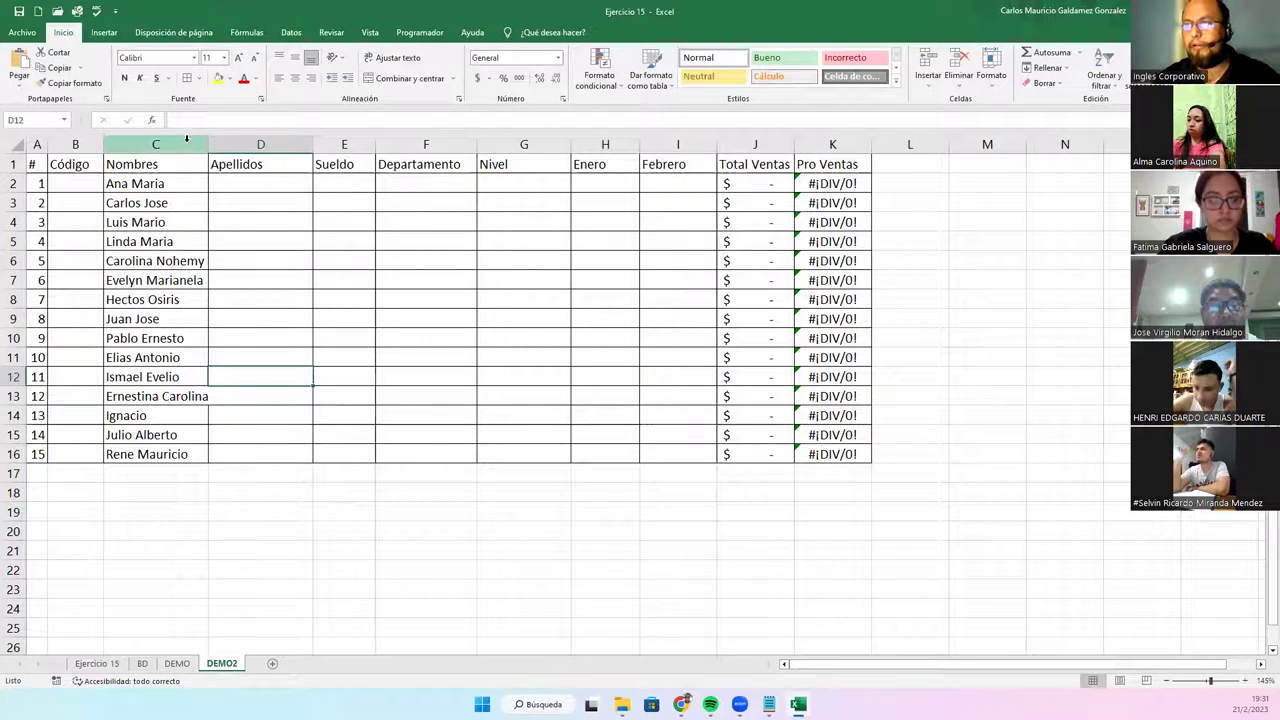
pyautogui.doubleClick(208, 143)
pyautogui.click(250, 175)
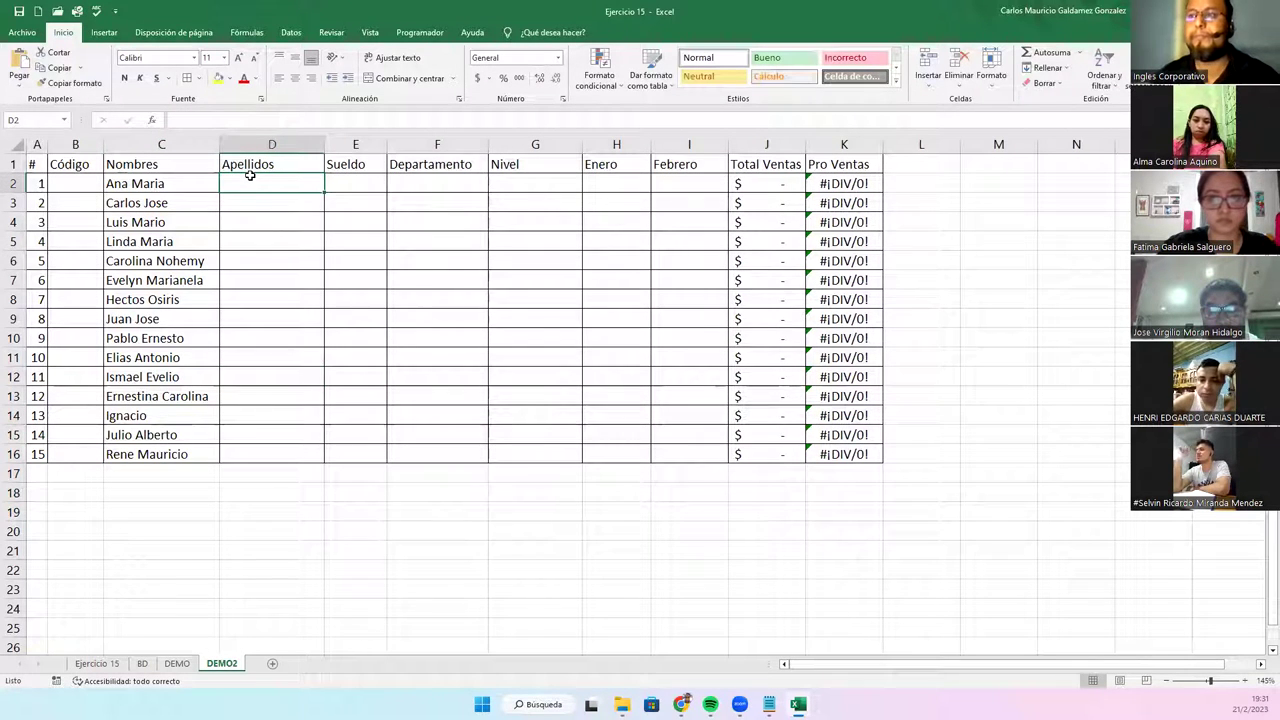
pyautogui.moveTo(36, 164); pyautogui.dragTo(840, 166)
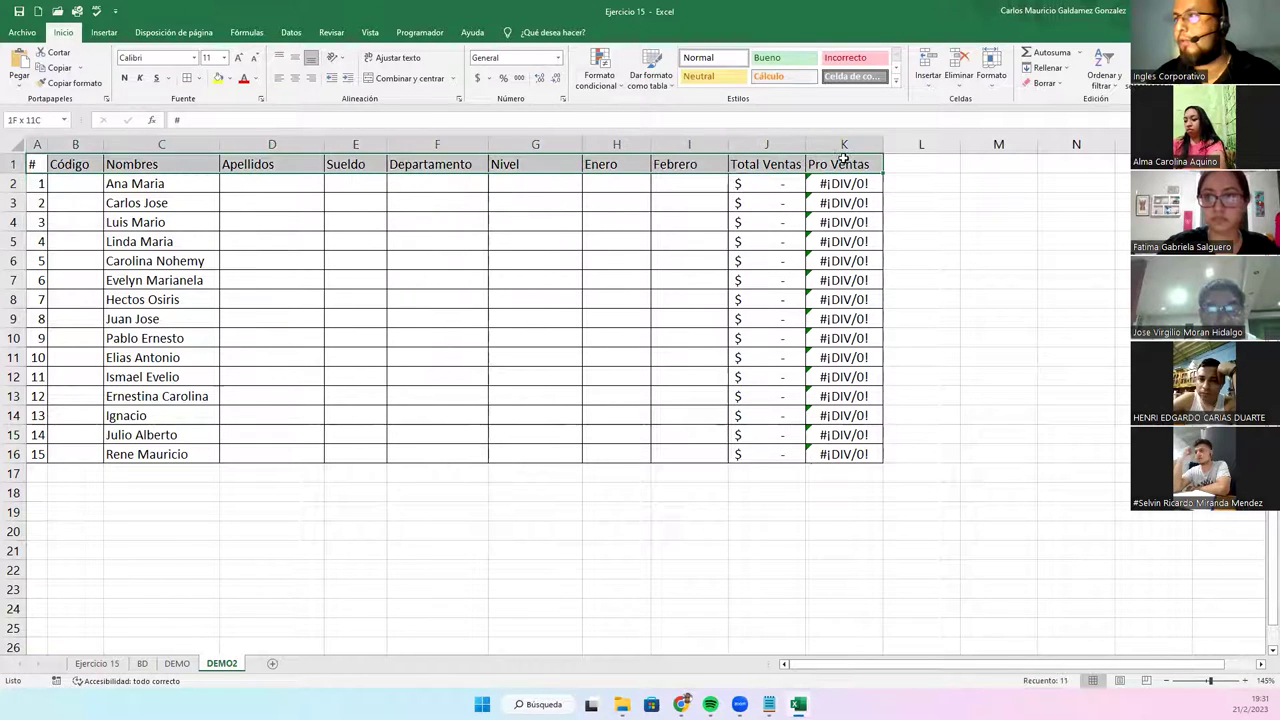
pyautogui.click(124, 78)
# - Enter the first and second employees' surnames under Apellidos in D2 and D3
pyautogui.click(263, 184)
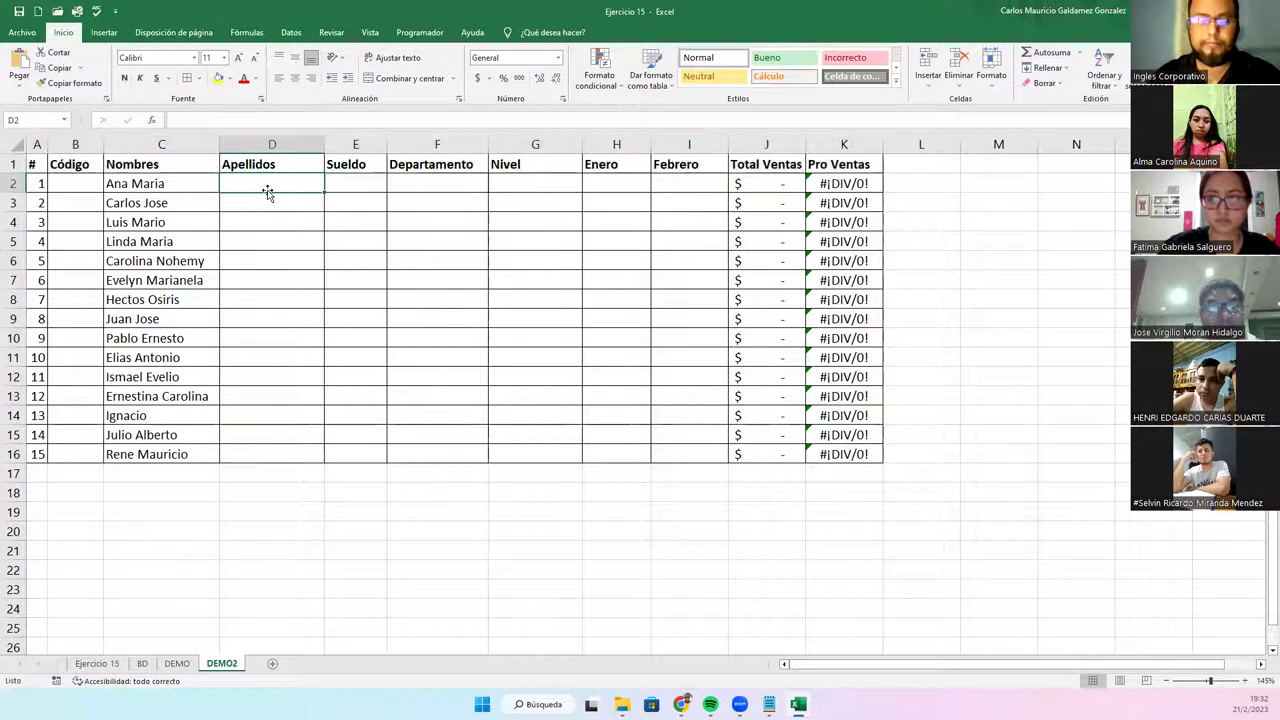
pyautogui.write('Riva')
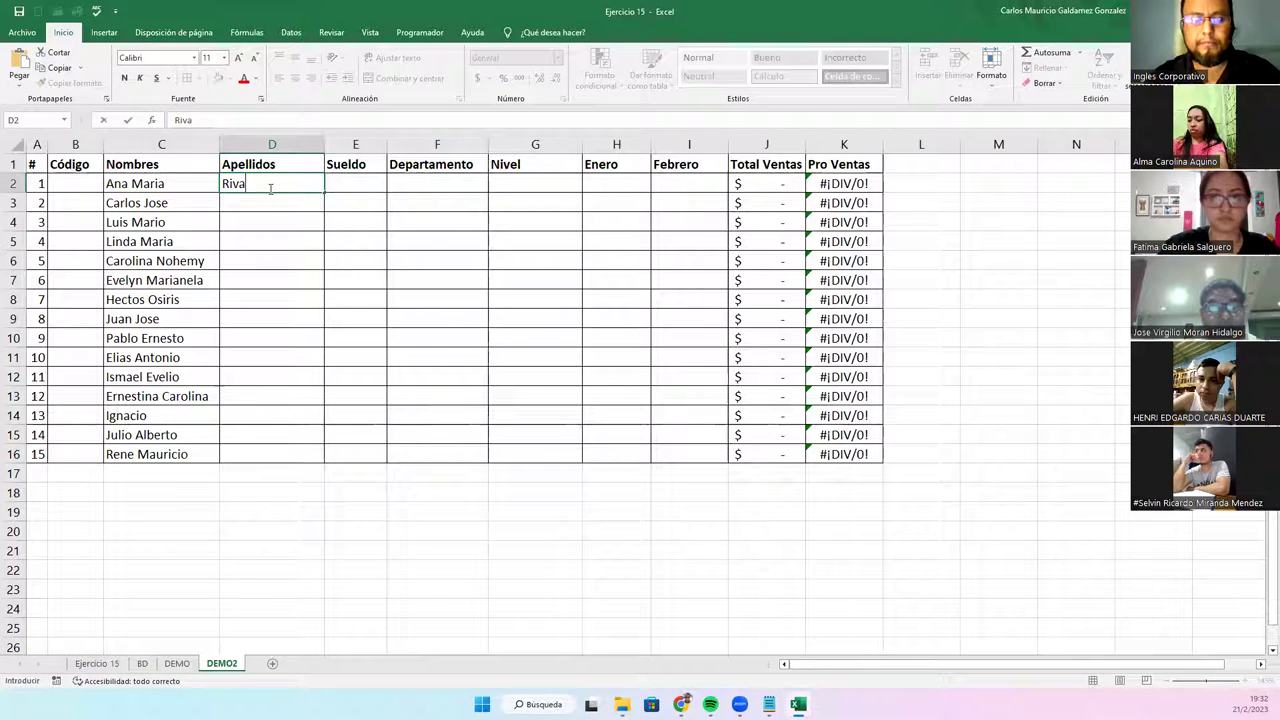
pyautogui.write('s Luna')
pyautogui.press('Return')
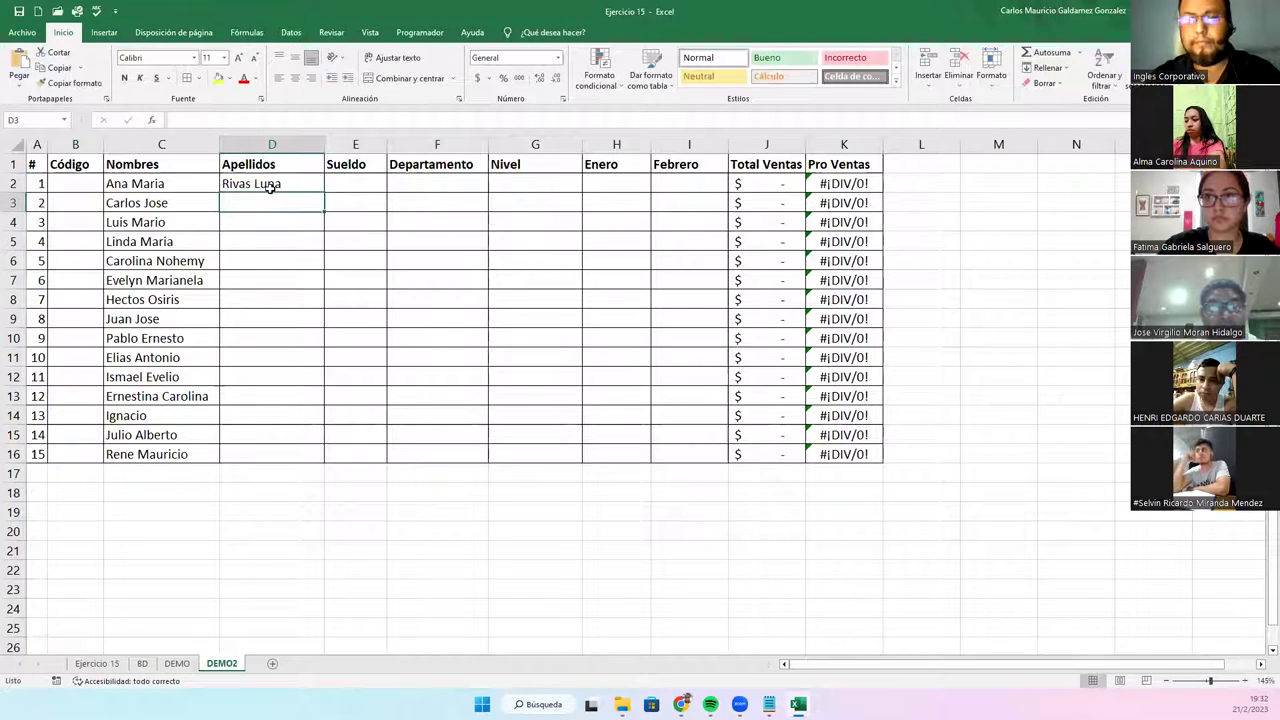
pyautogui.write('Carlo')
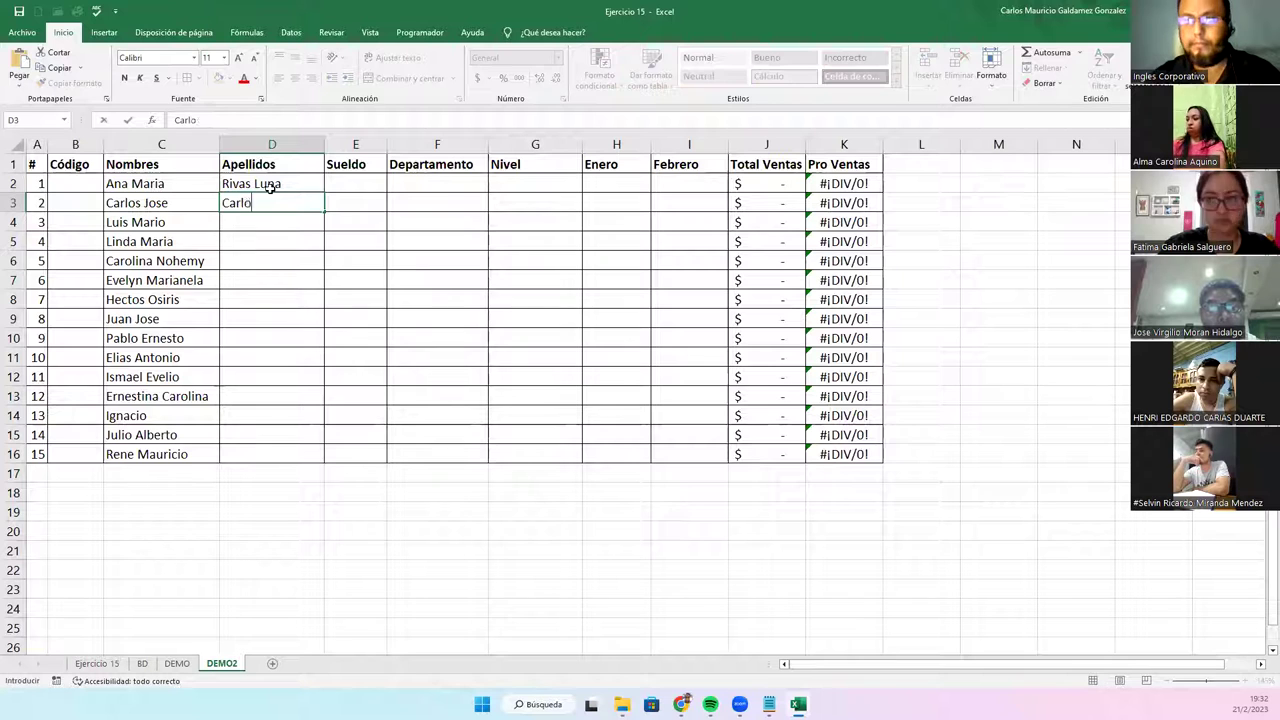
pyautogui.write('s Moreno')
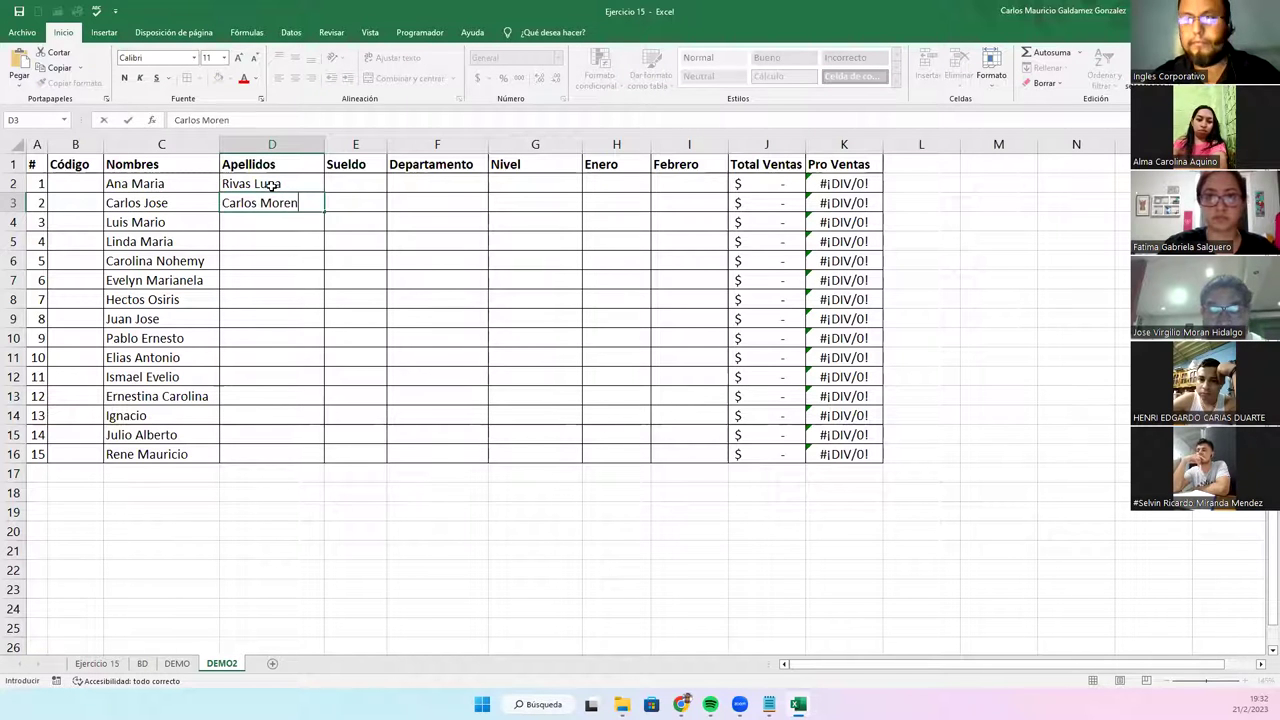
pyautogui.press('Return')
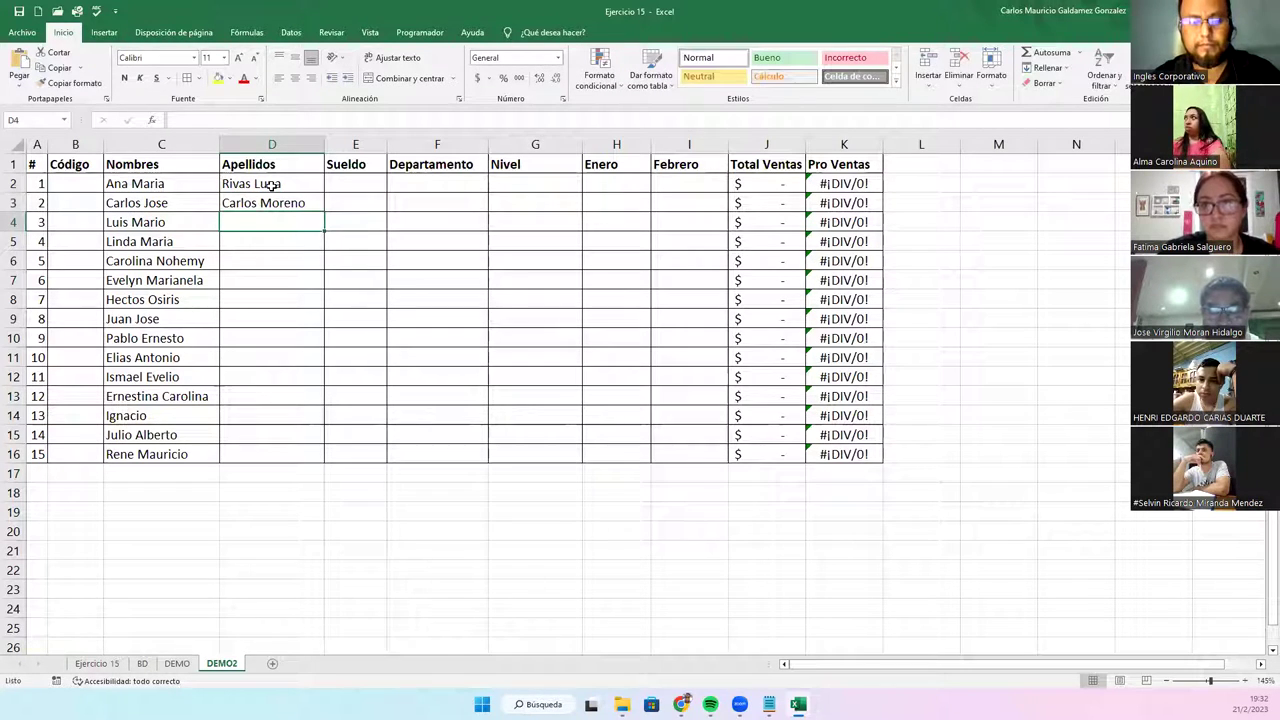
# - Enter the third employee's surnames in D4 and auto-fit the Apellidos column to its contents
pyautogui.write('Menj')
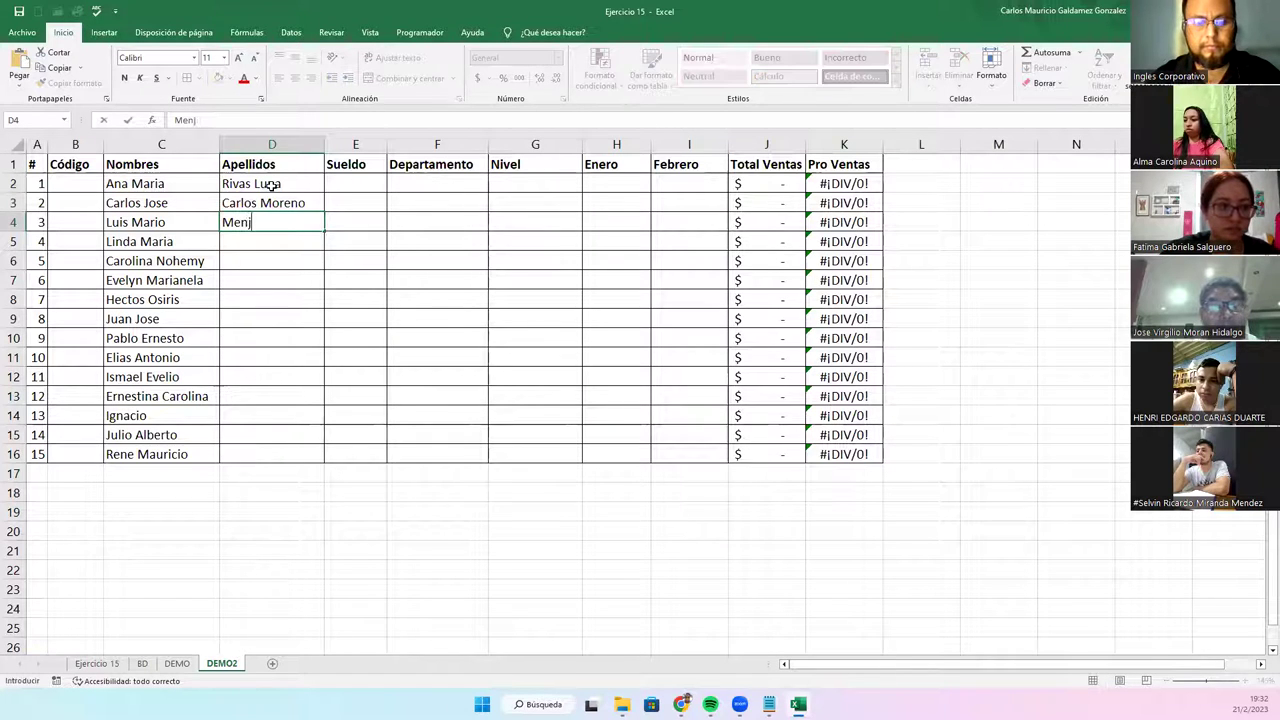
pyautogui.write('ivar Mortin')
pyautogui.write('mer')
pyautogui.press('Return')
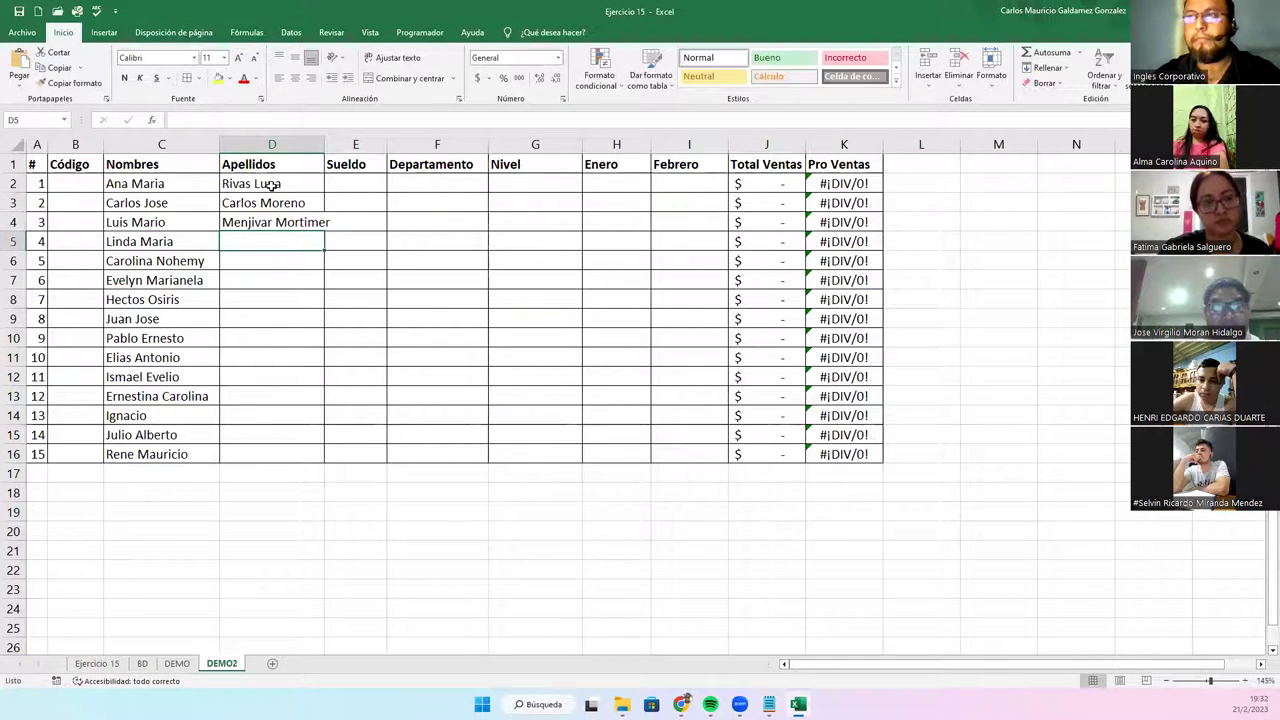
pyautogui.doubleClick(322, 144)
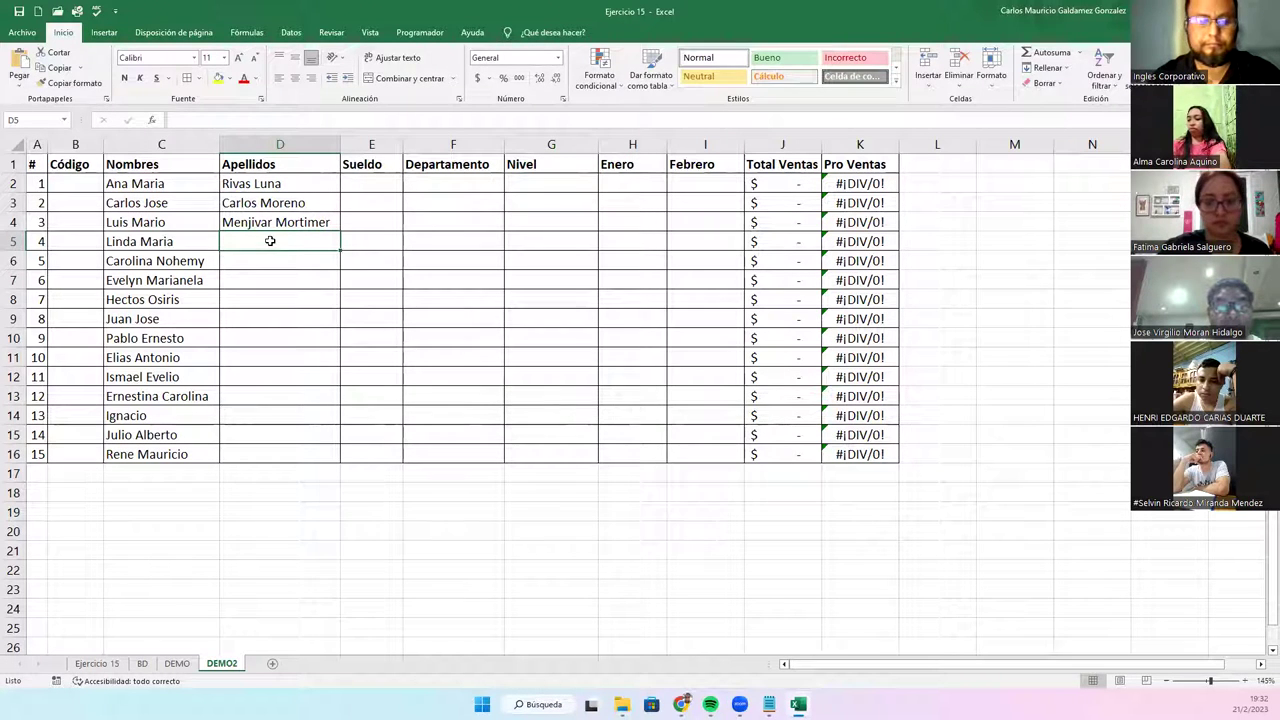
# - Enter the surnames of the fourth, fifth and sixth employees under Apellidos in D5:D7
pyautogui.write('Castro Castr')
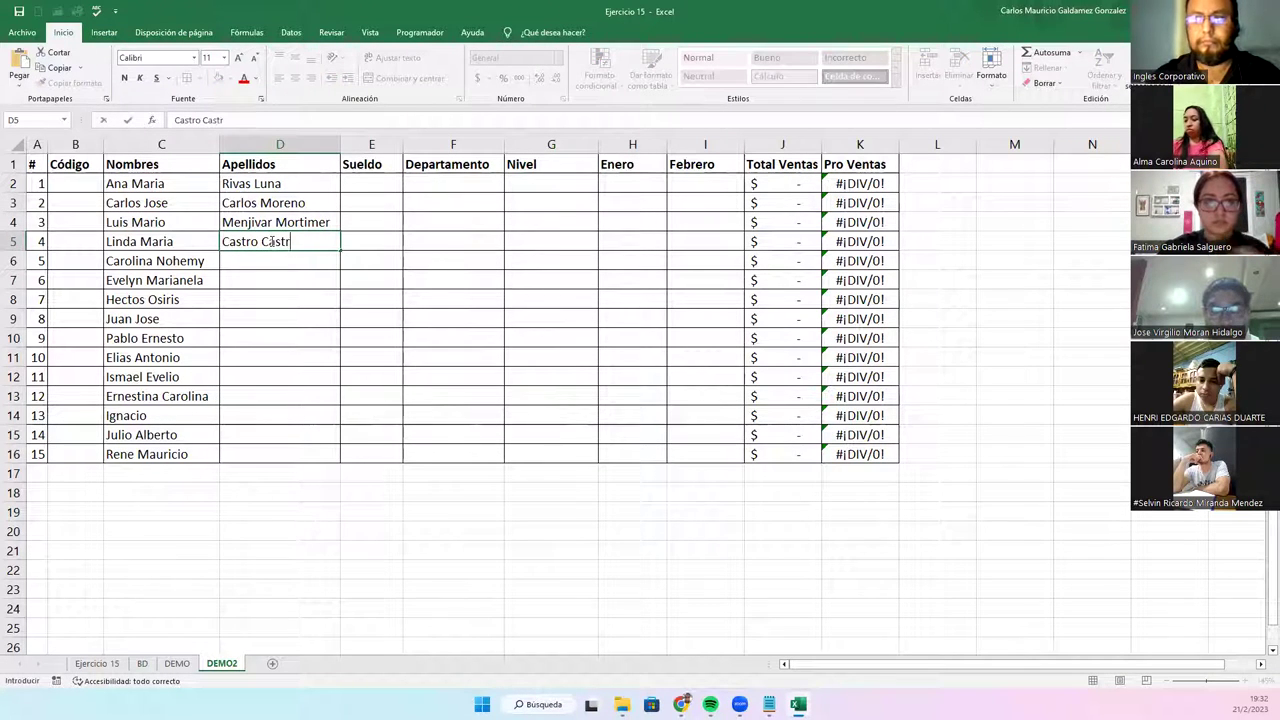
pyautogui.write('o')
pyautogui.press('Return')
pyautogui.write('Chacon')
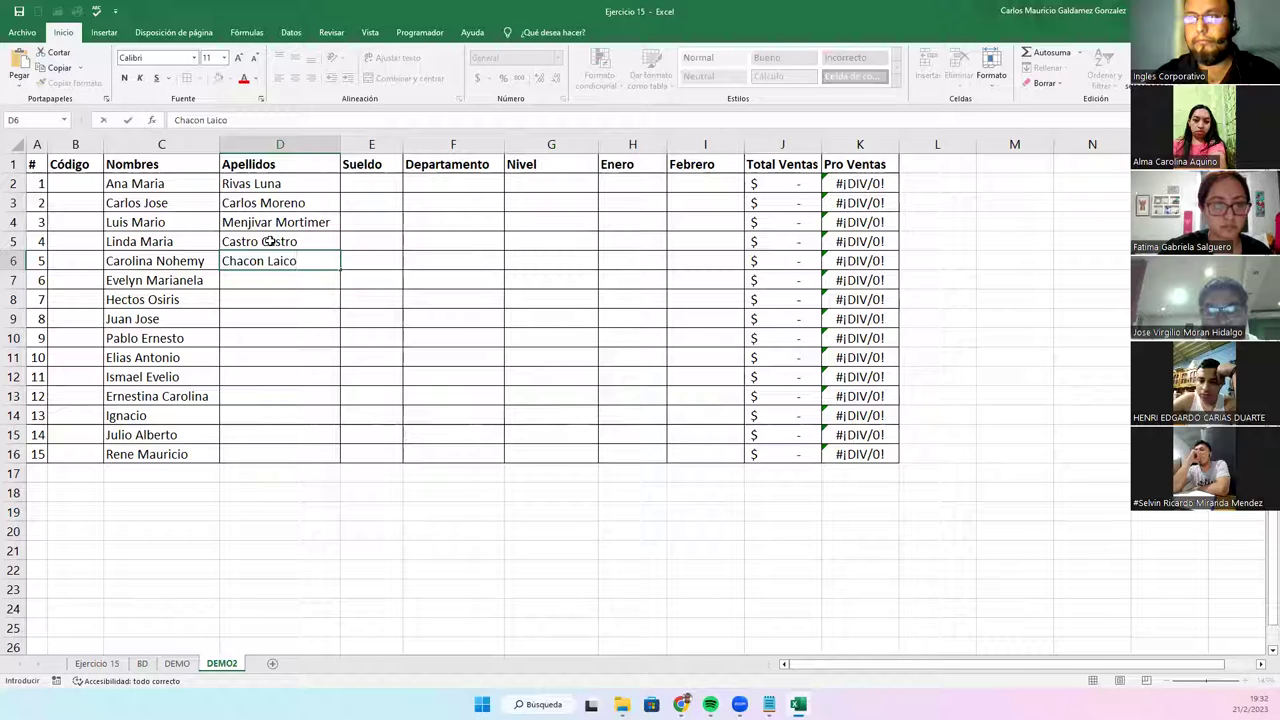
pyautogui.press('Return')
pyautogui.write('Lai')
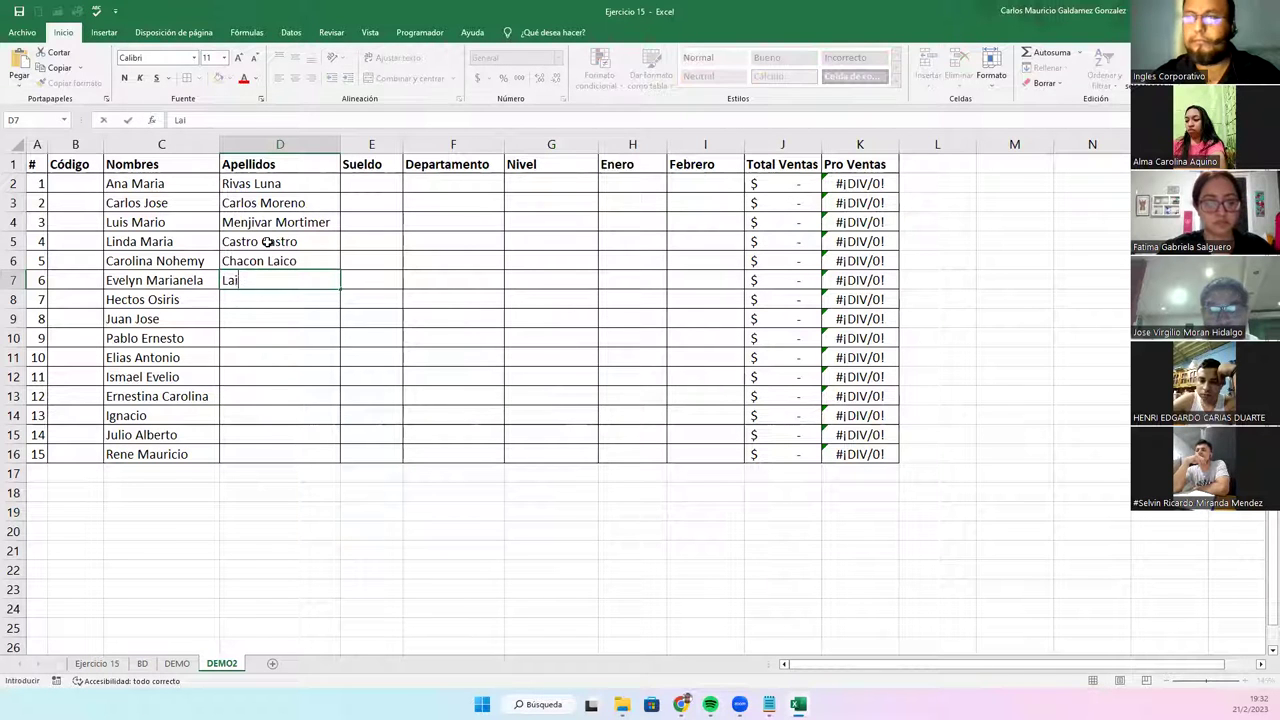
pyautogui.write('nez Mendoza')
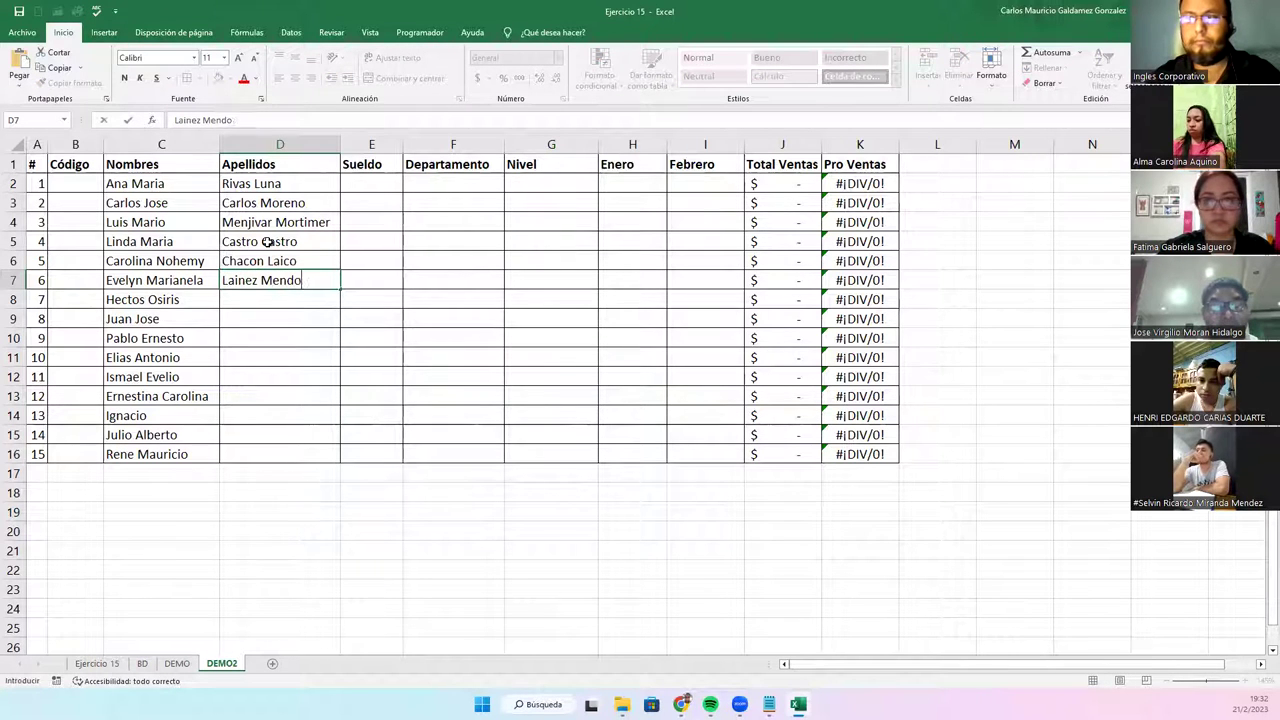
pyautogui.press('Return')
# - Enter the surnames of the seventh, eighth and ninth employees under Apellidos in D8:D10
pyautogui.write('Mendoza')
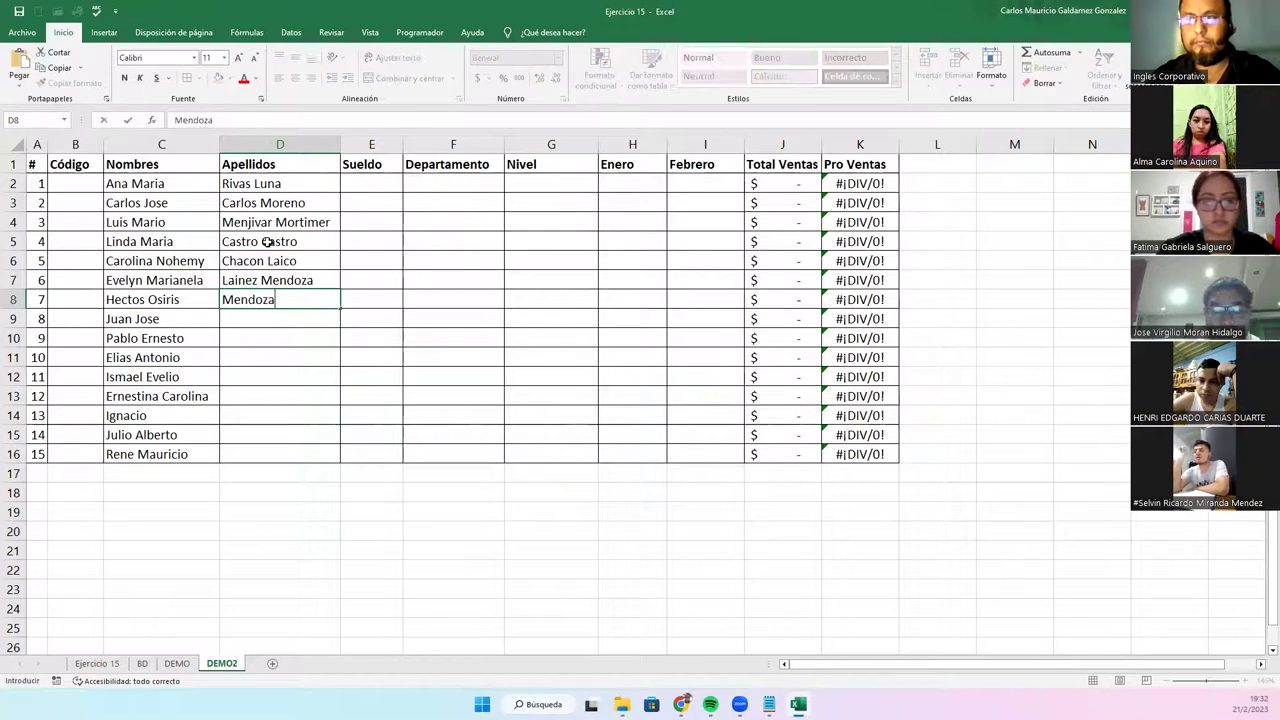
pyautogui.write(' Castro')
pyautogui.press('Return')
pyautogui.write('Moreno Ortiz')
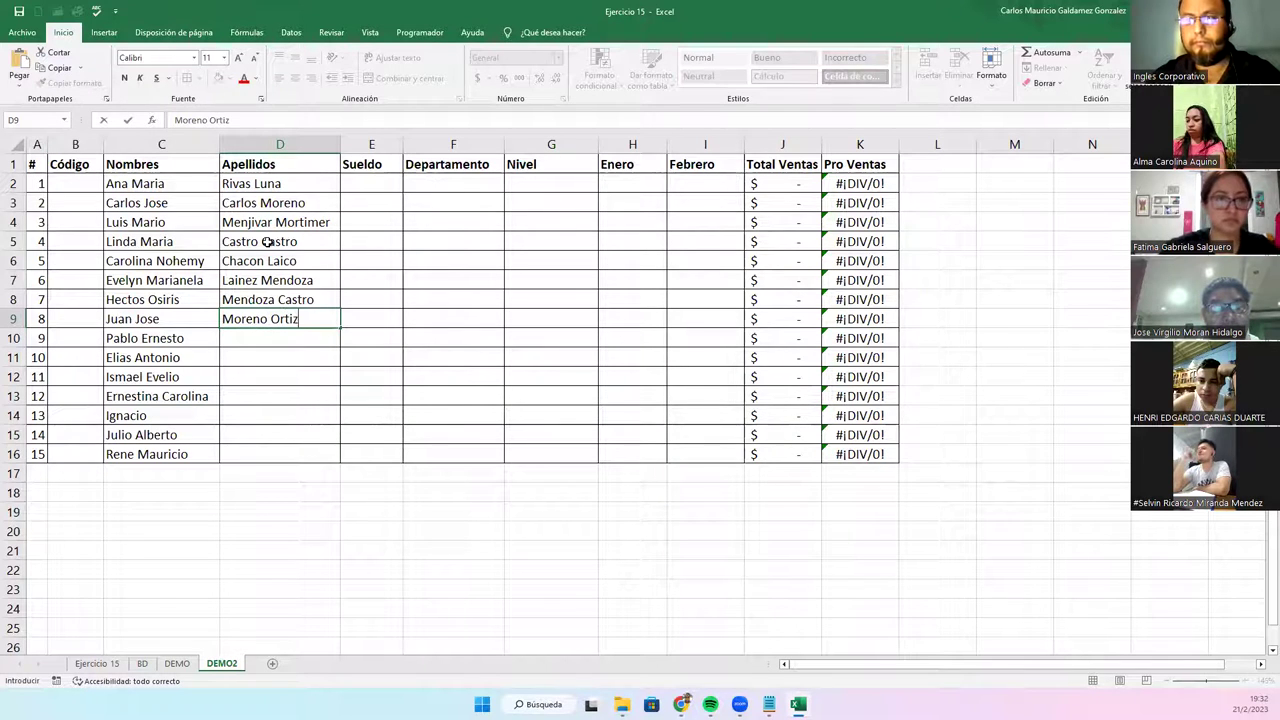
pyautogui.press('Return')
pyautogui.write('Cruz Ch')
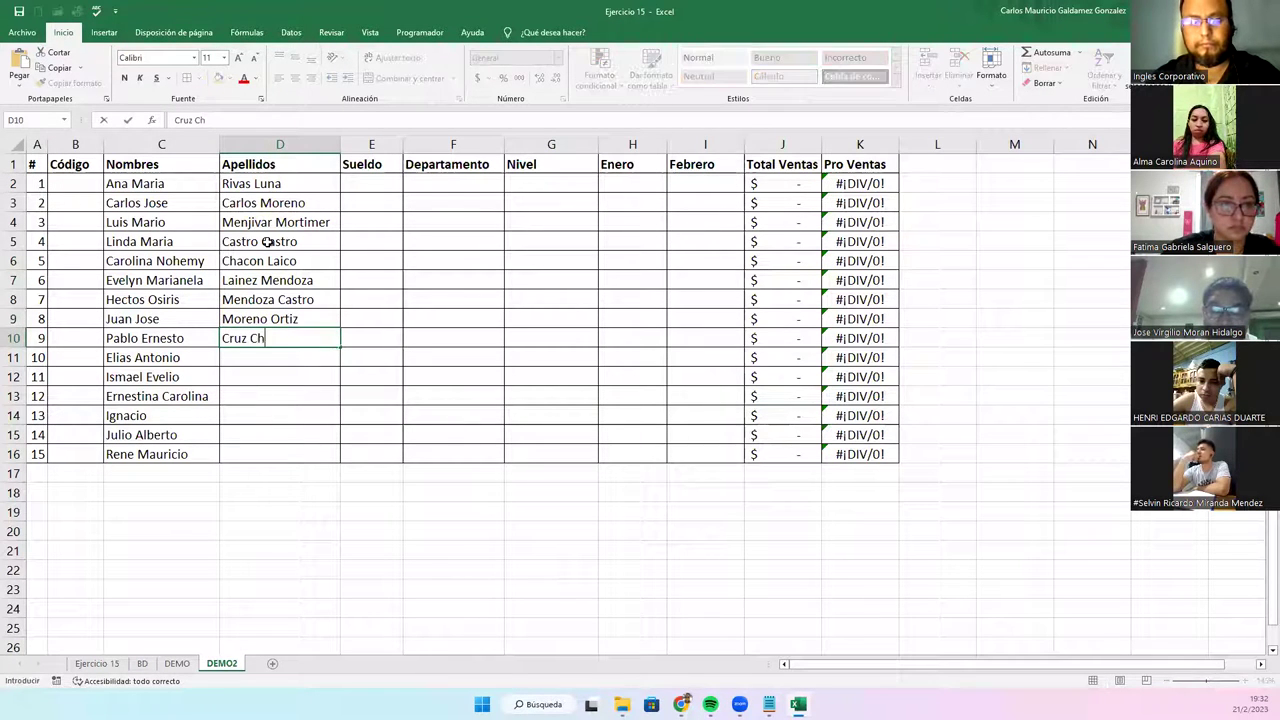
pyautogui.write('acon')
pyautogui.press('Return')
# - Enter the surnames of the tenth and eleventh employees under Apellidos in D11 and D12
pyautogui.write('Z')
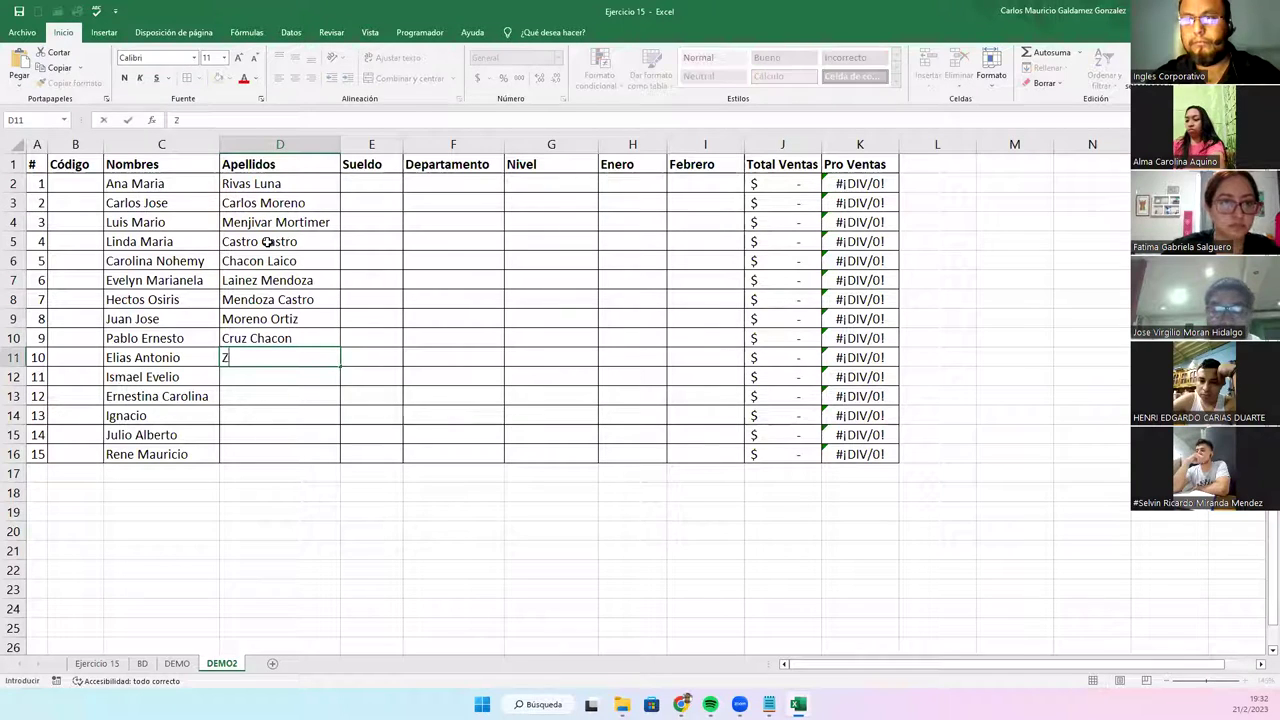
pyautogui.write('apata Maldonado')
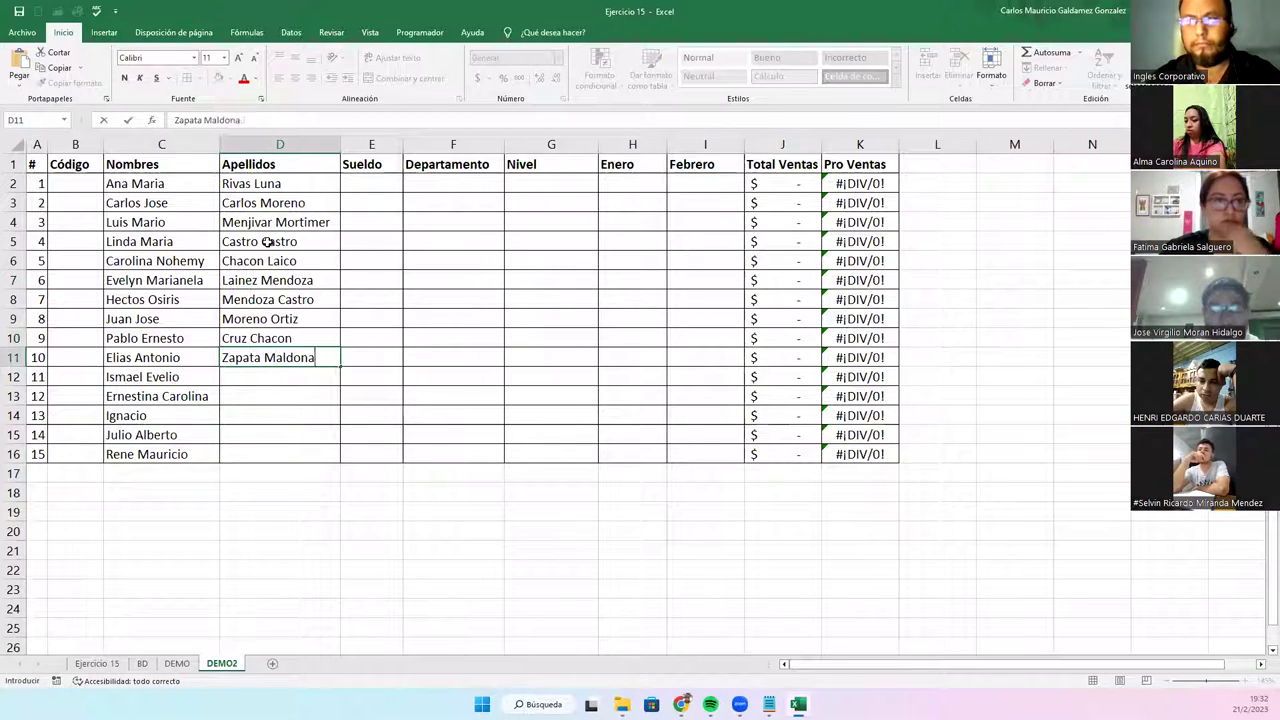
pyautogui.press('Return')
pyautogui.write('Or')
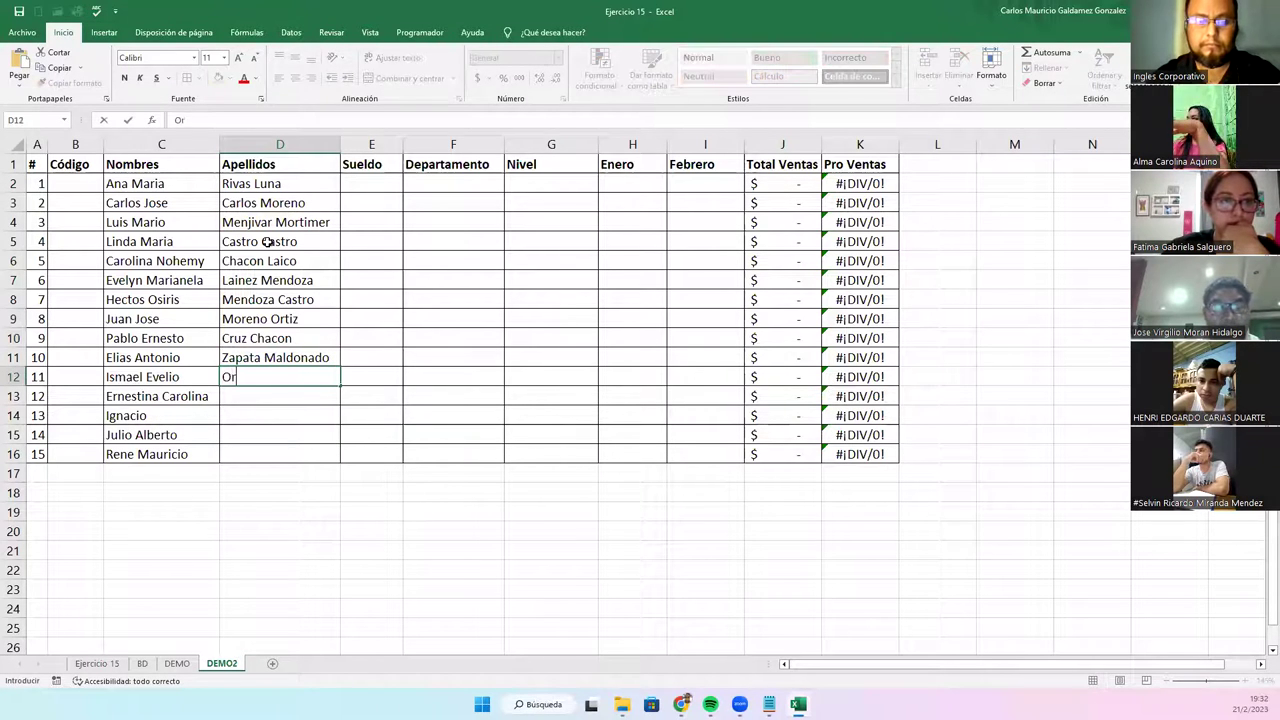
pyautogui.write('tiz Mendez')
pyautogui.press('Return')
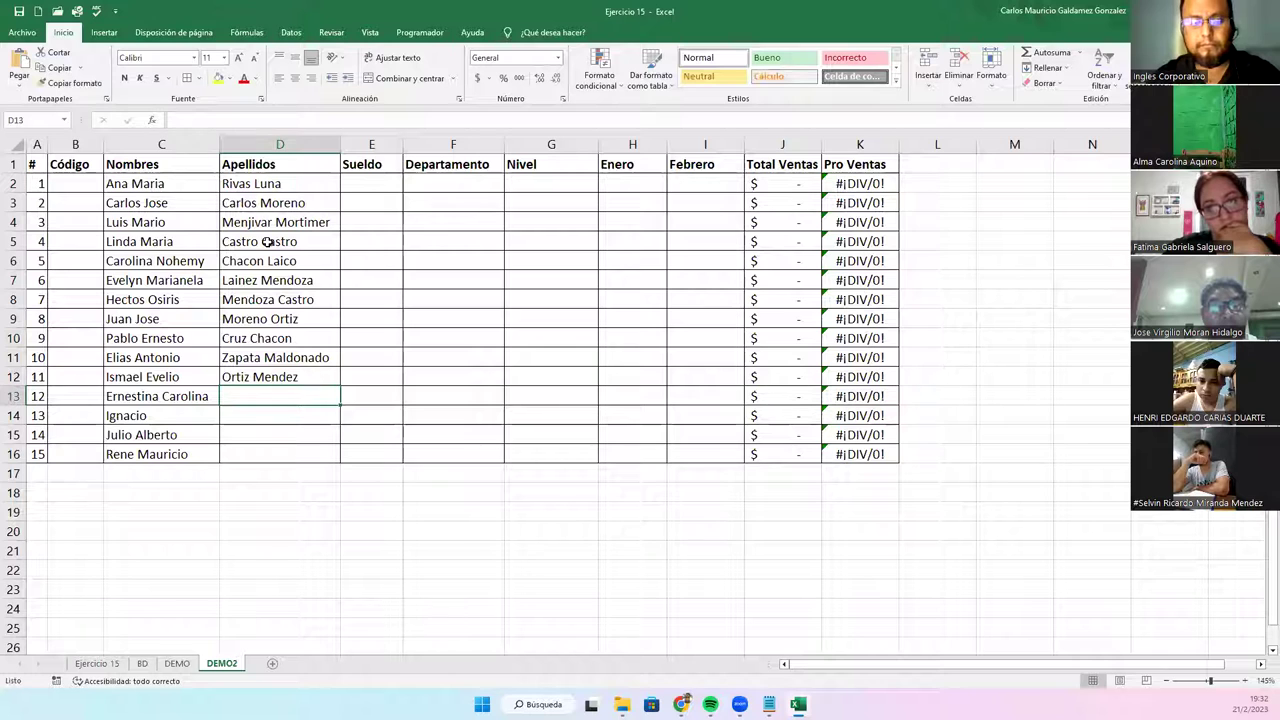
# - Enter the surnames of the twelfth, thirteenth and fourteenth employees under Apellidos in D13:D15
pyautogui.write('Gomez Gochez')
pyautogui.press('Return')
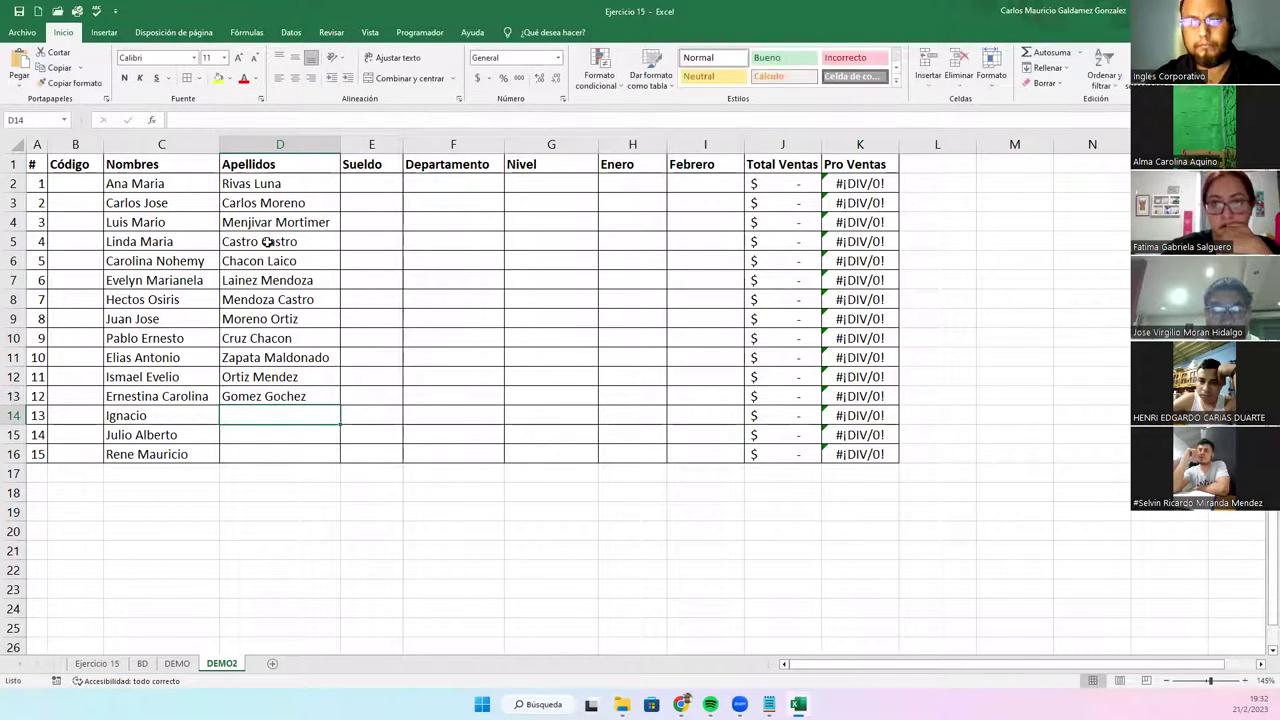
pyautogui.write('Gomez Cruz')
pyautogui.press('Return')
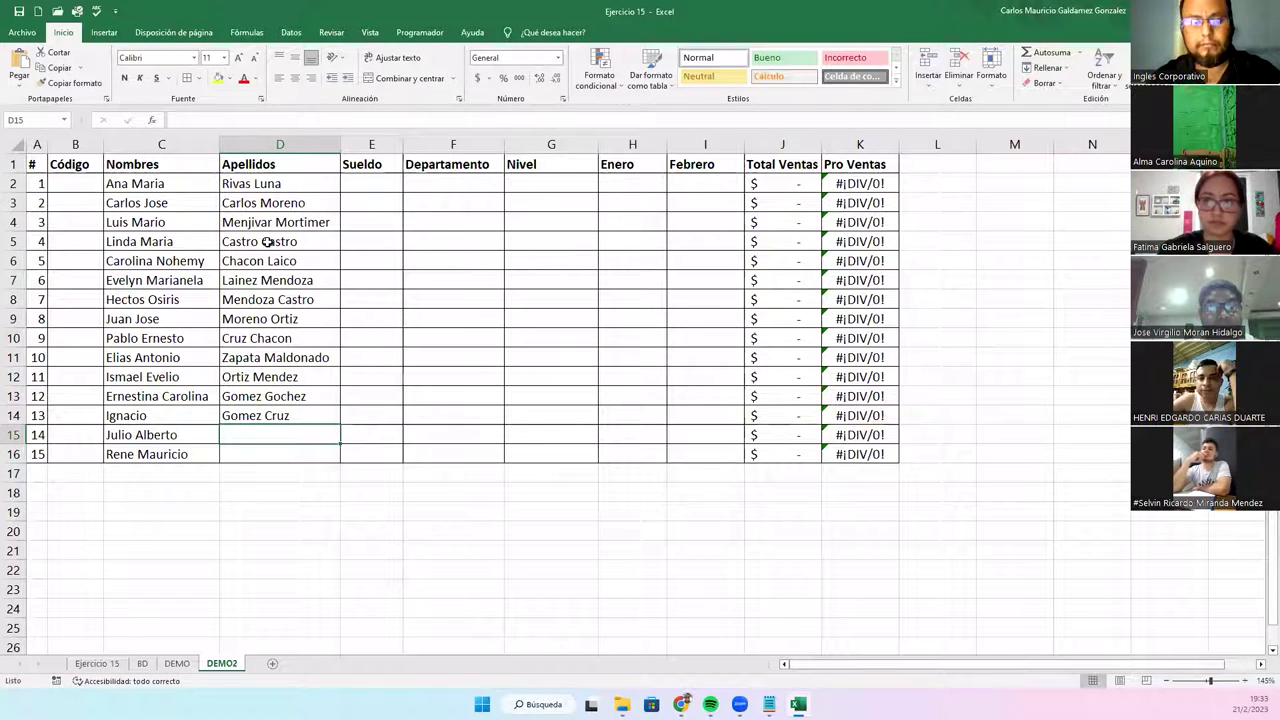
pyautogui.write('Martine')
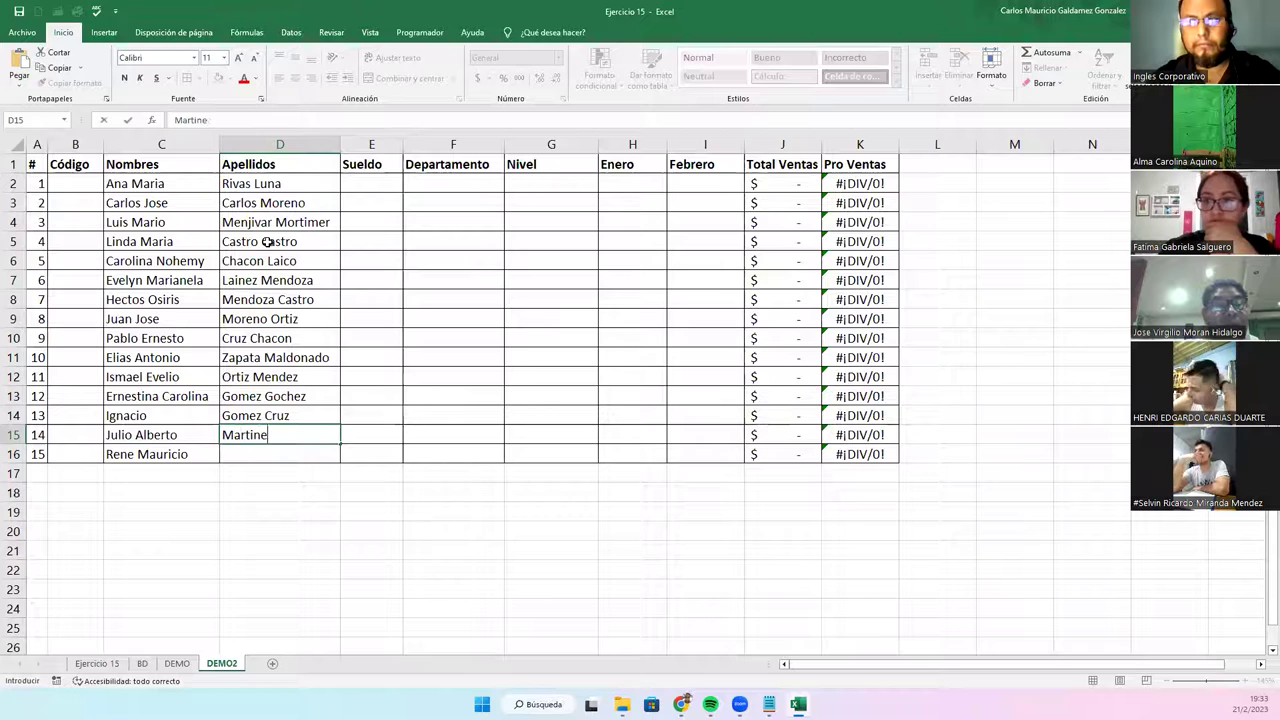
pyautogui.write('z Melara')
pyautogui.press('Return')
# - Enter the fifteenth employee's surnames in D16 to complete the Apellidos column
pyautogui.write('Roa')
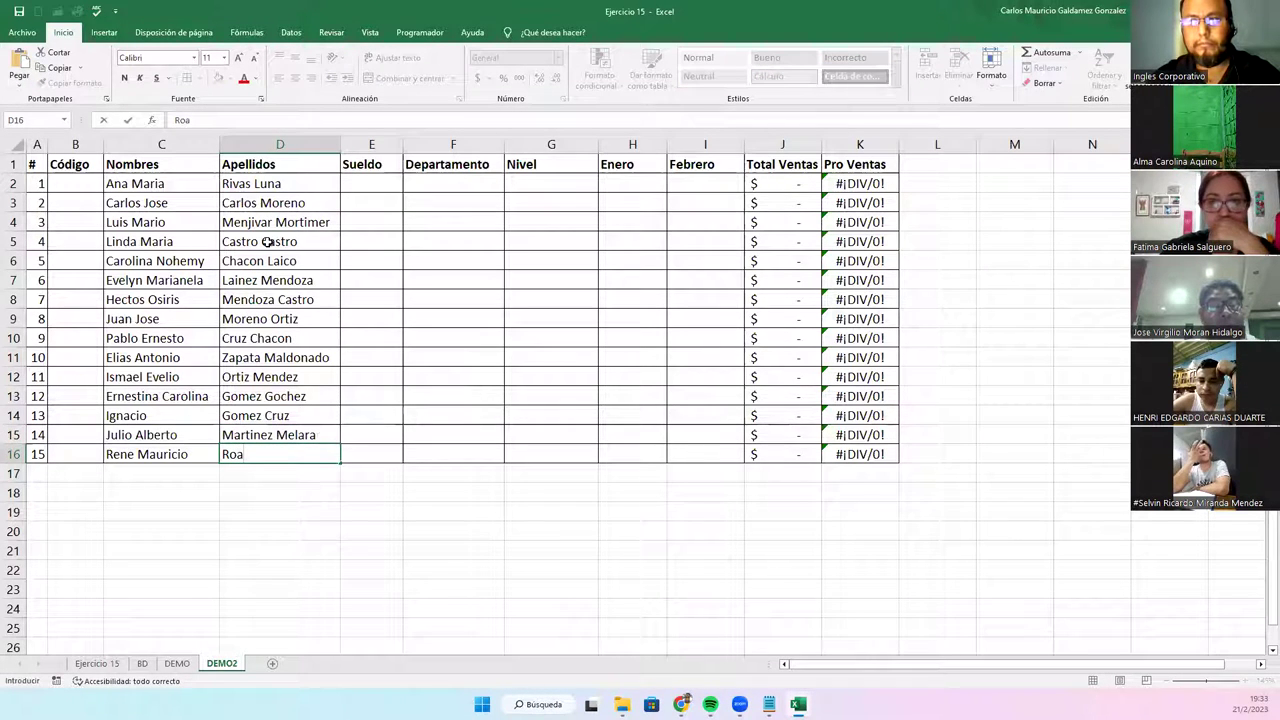
pyautogui.press('BackSpace')
pyautogui.press('BackSpace')
pyautogui.press('BackSpace')
pyautogui.press('BackSpace')
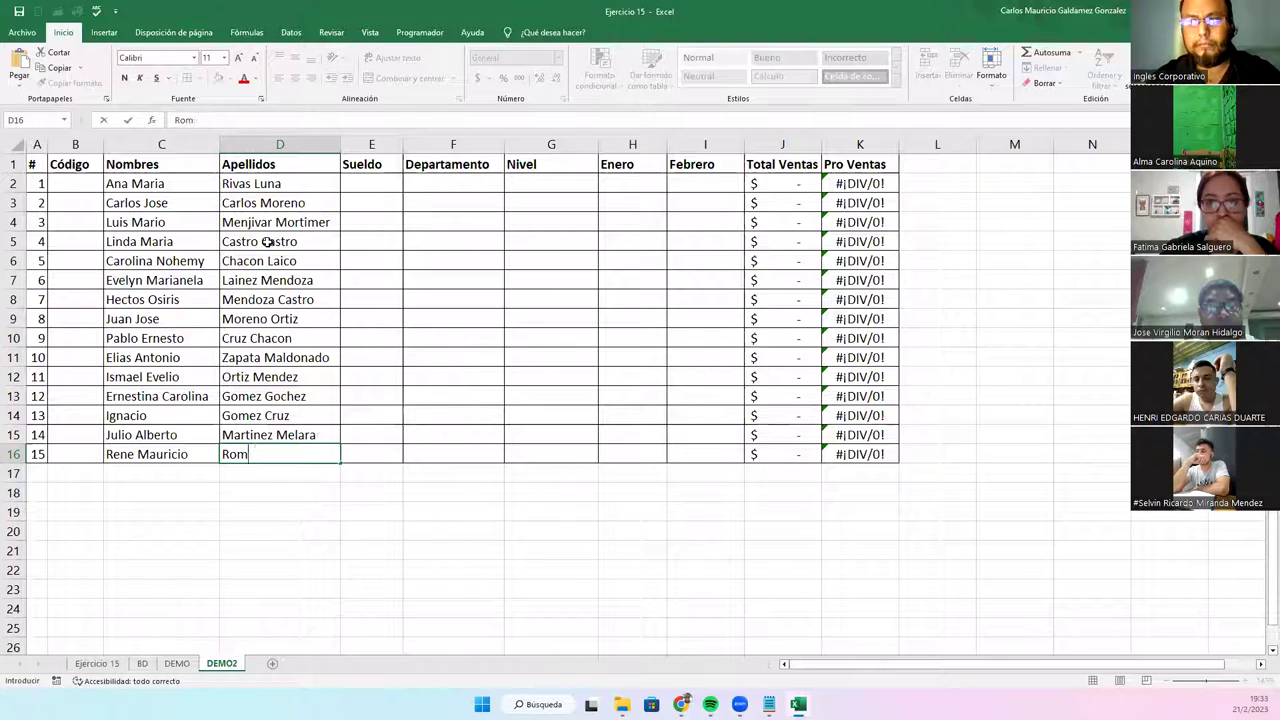
pyautogui.write('Moran')
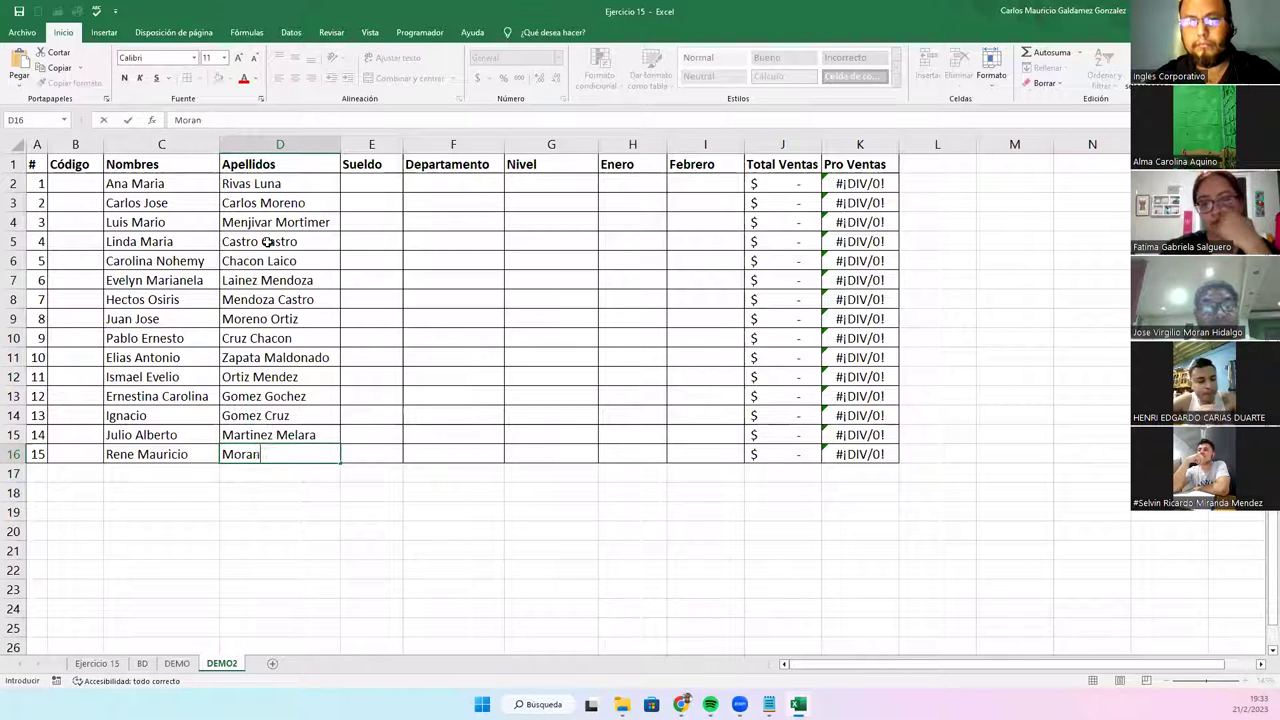
pyautogui.write(' Salguero')
pyautogui.press('Return')
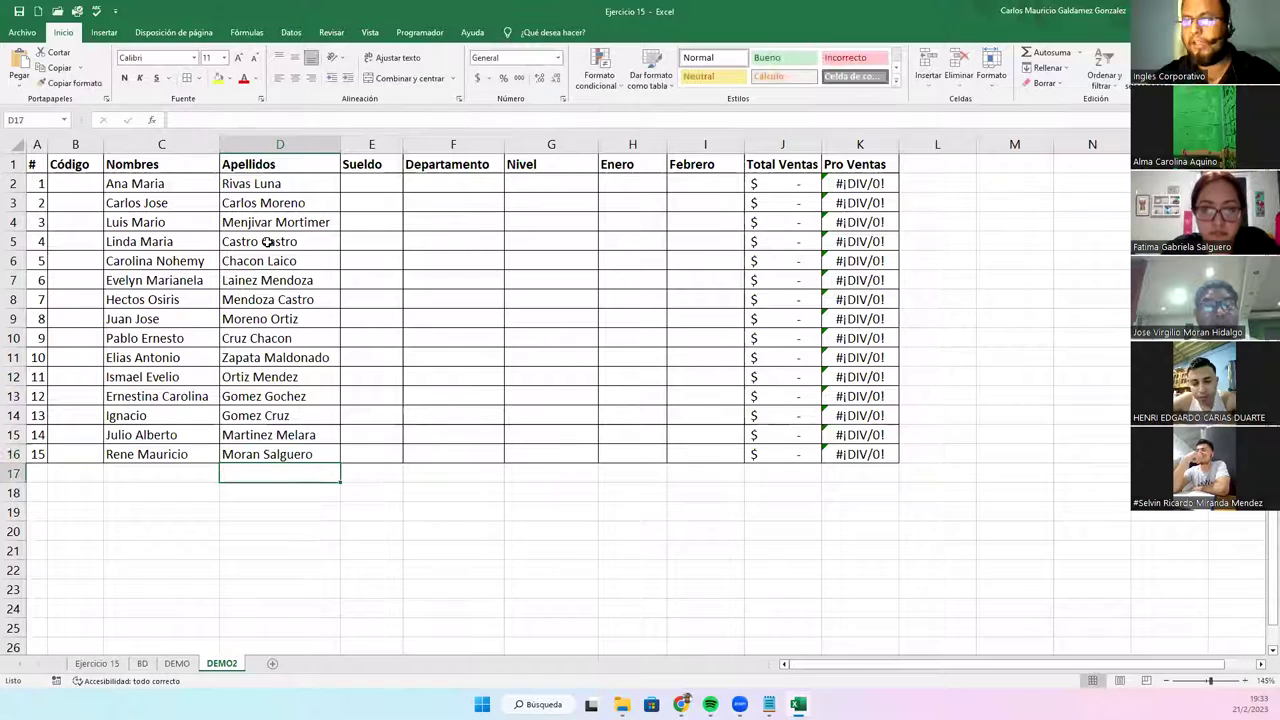
pyautogui.click(386, 185)
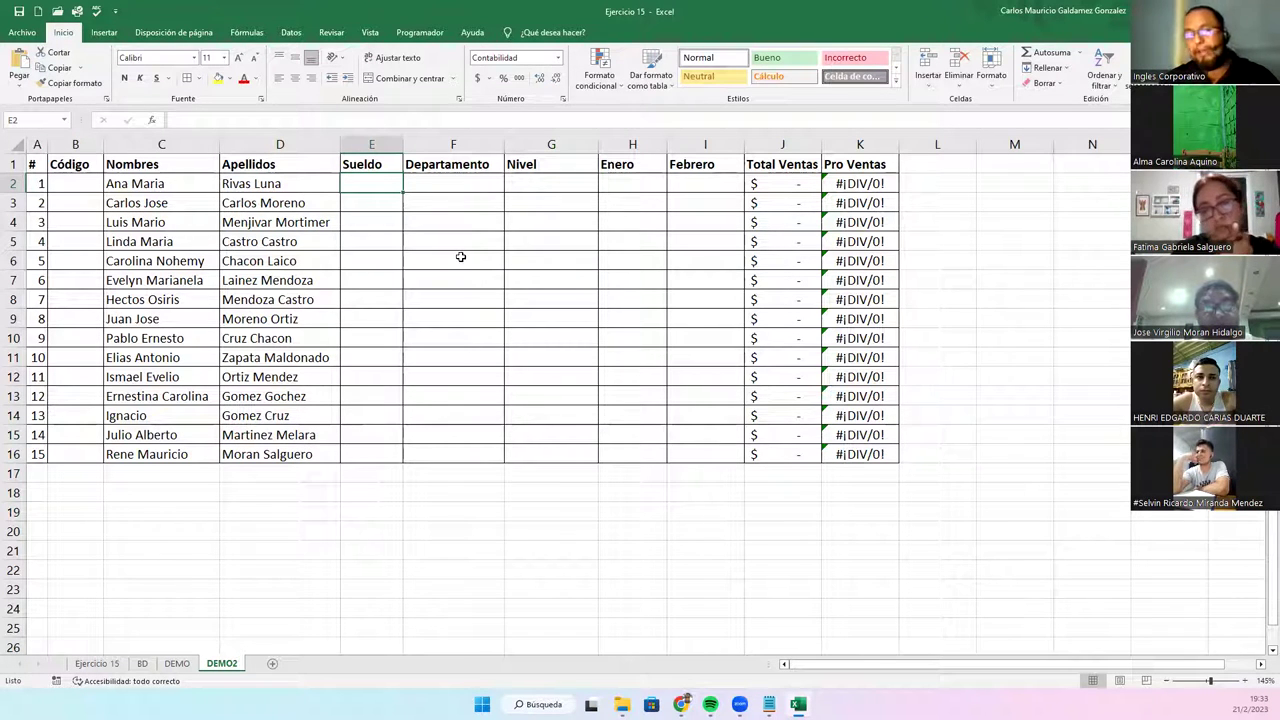
pyautogui.click(997, 238)
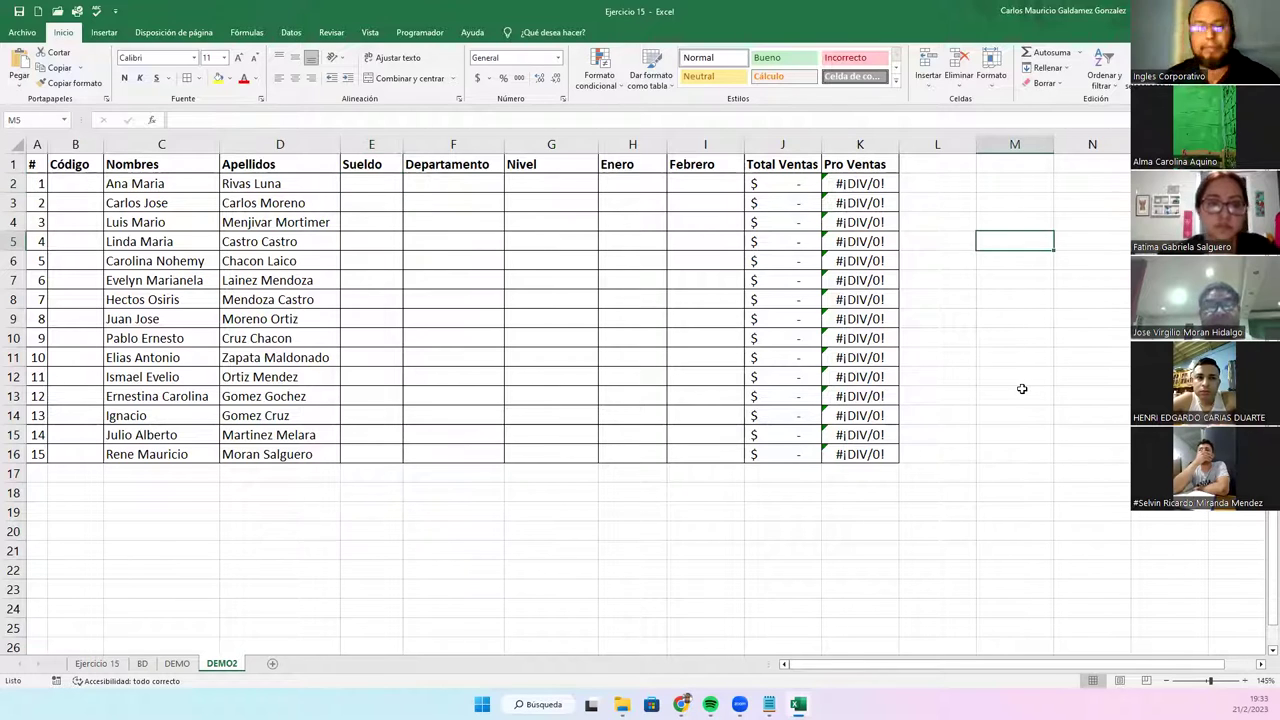
pyautogui.write('Ta')
pyautogui.press('BackSpace')
pyautogui.press('BackSpace')
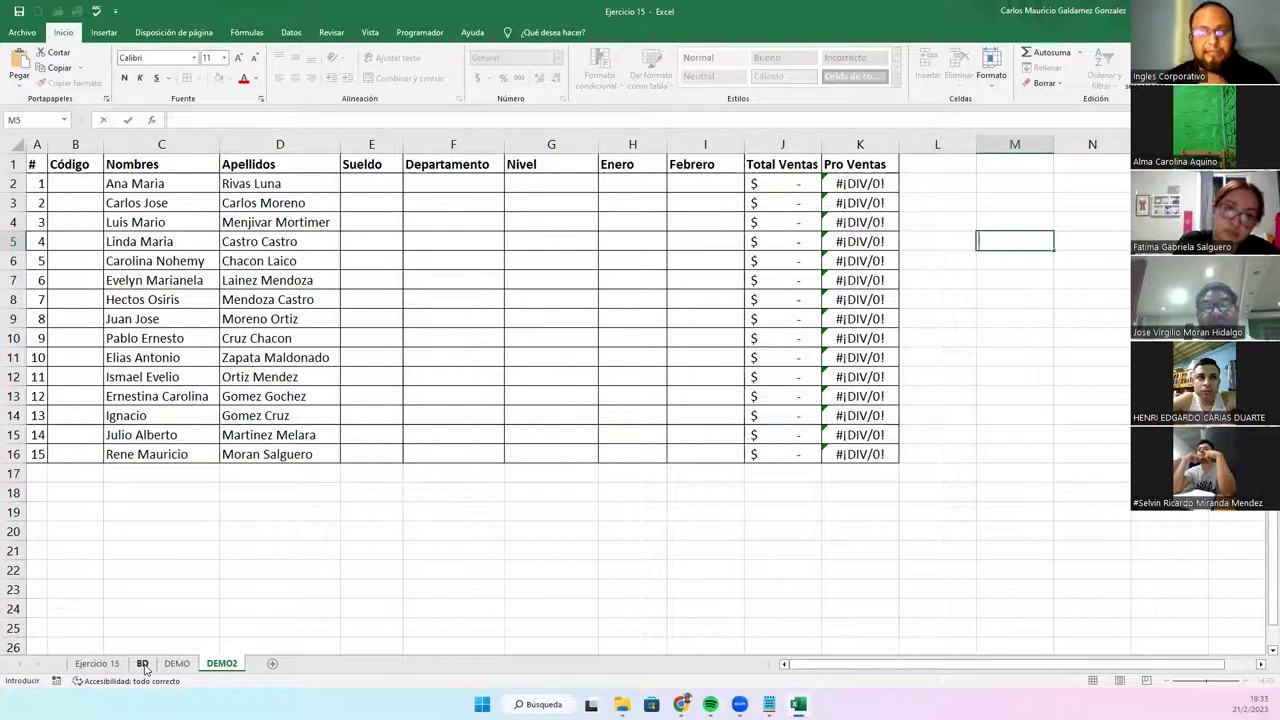
# - Move the BD sheet to the end after DEMO2 and take a screen snip of the employee table on DEMO2
pyautogui.moveTo(144, 668); pyautogui.dragTo(234, 670)
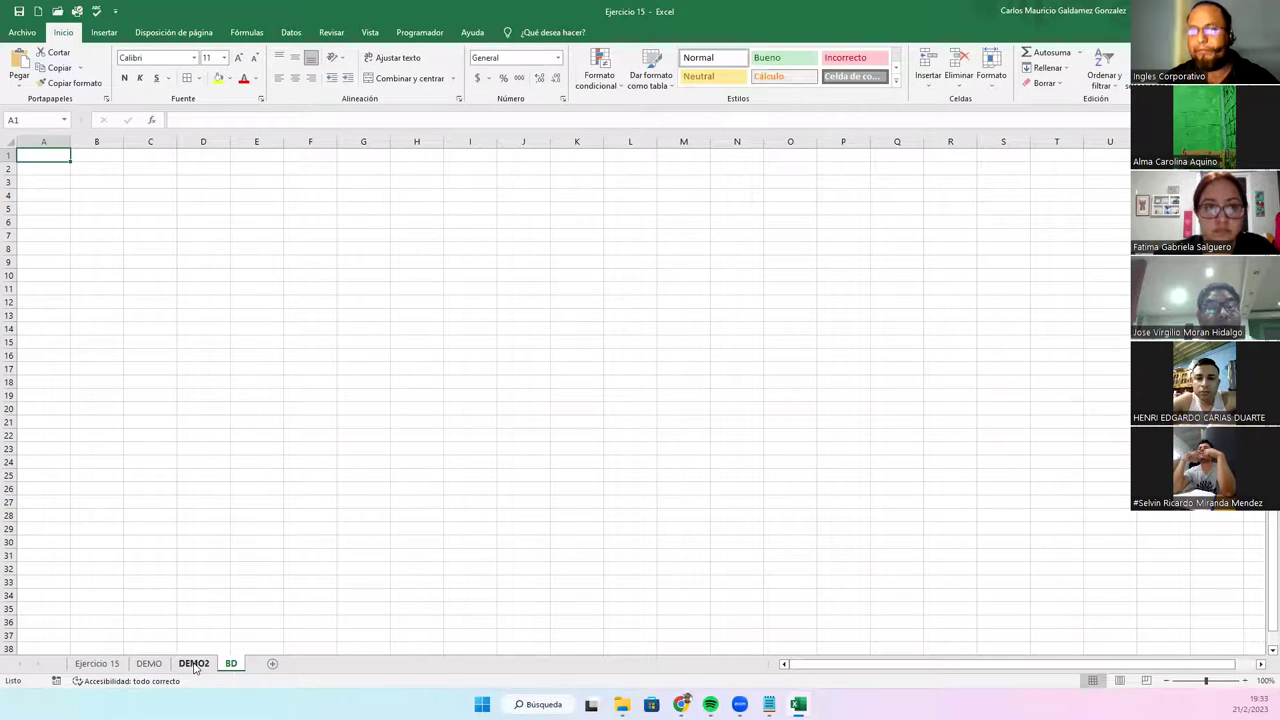
pyautogui.click(194, 666)
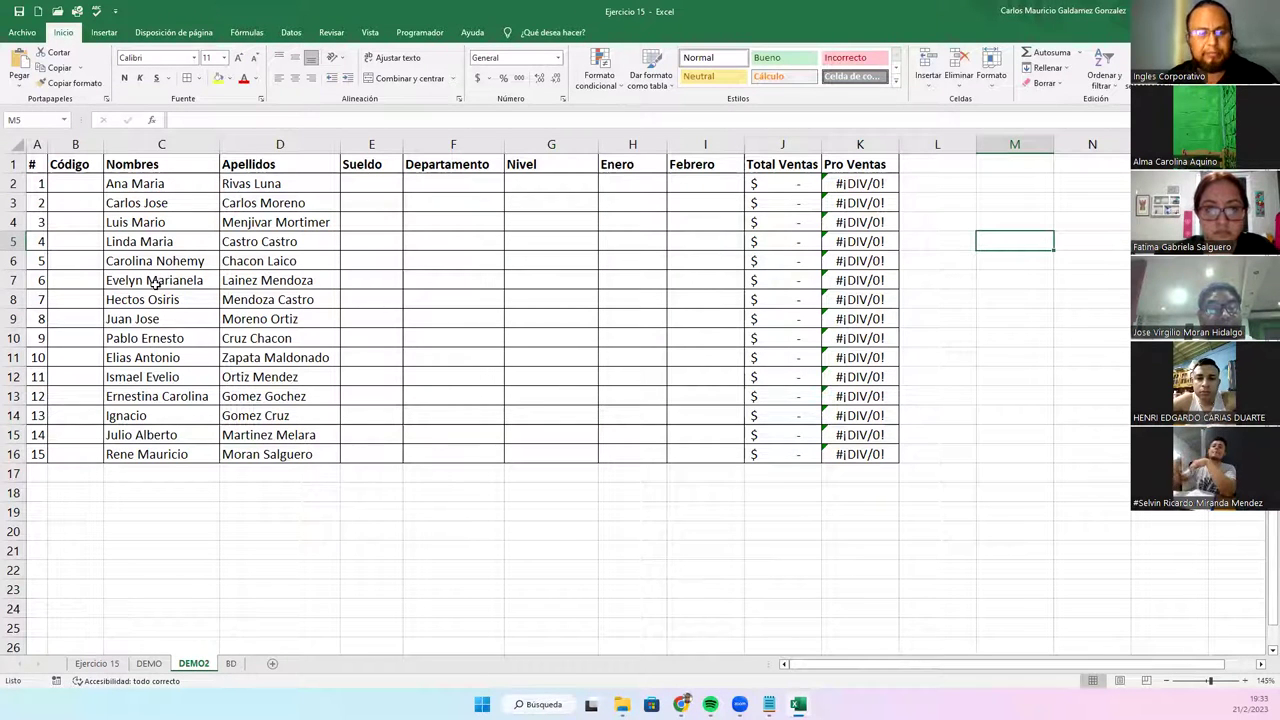
pyautogui.press('super+shift+s')
pyautogui.moveTo(3, 130); pyautogui.dragTo(920, 517)
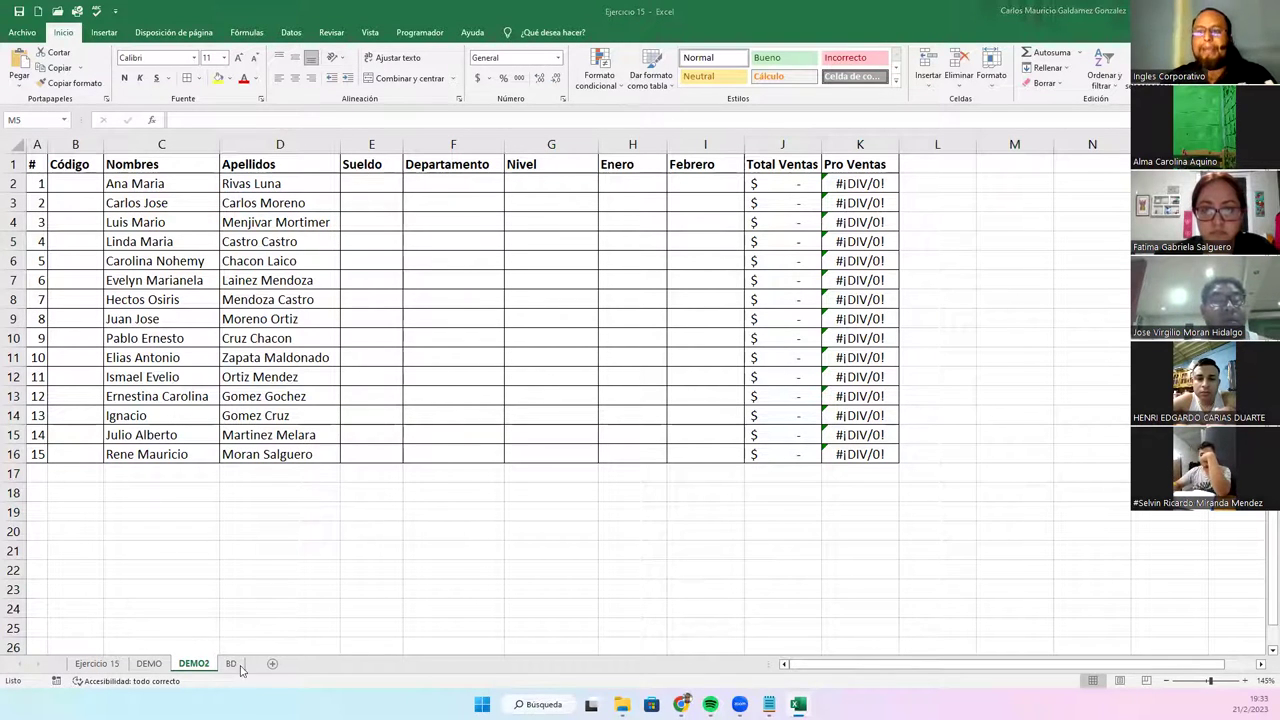
pyautogui.moveTo(462, 197); pyautogui.dragTo(538, 454)
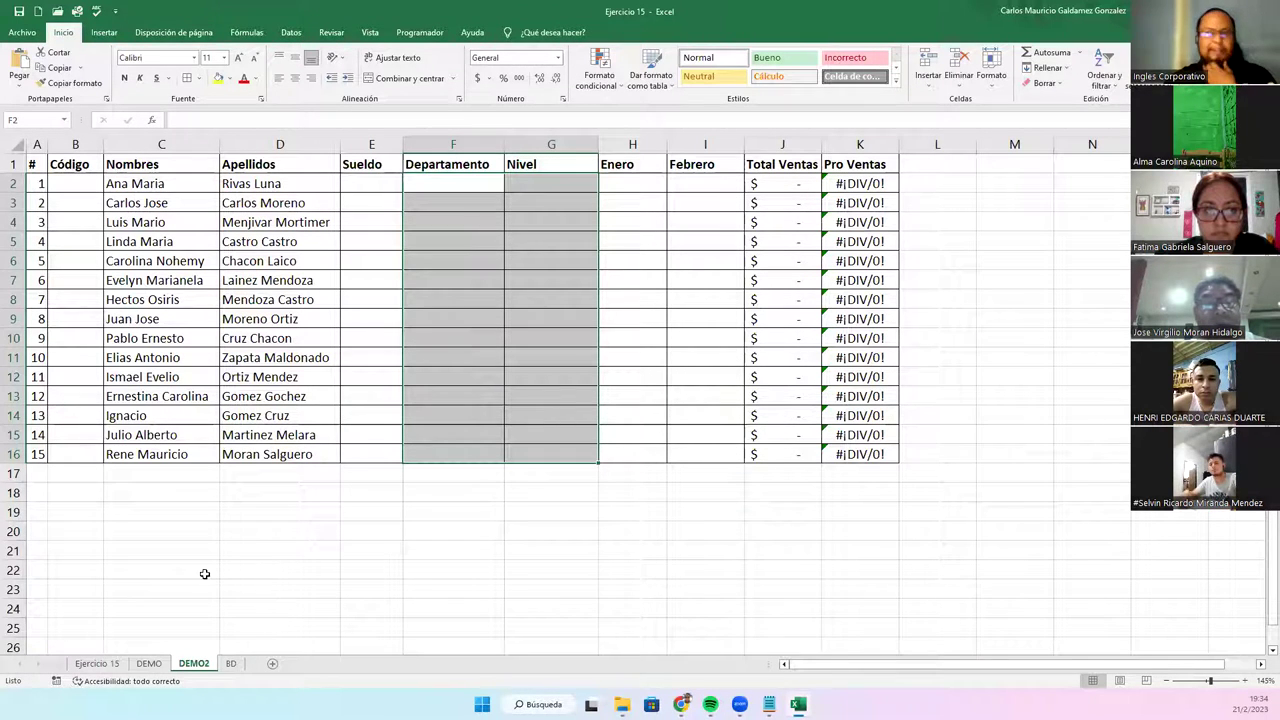
pyautogui.click(230, 664)
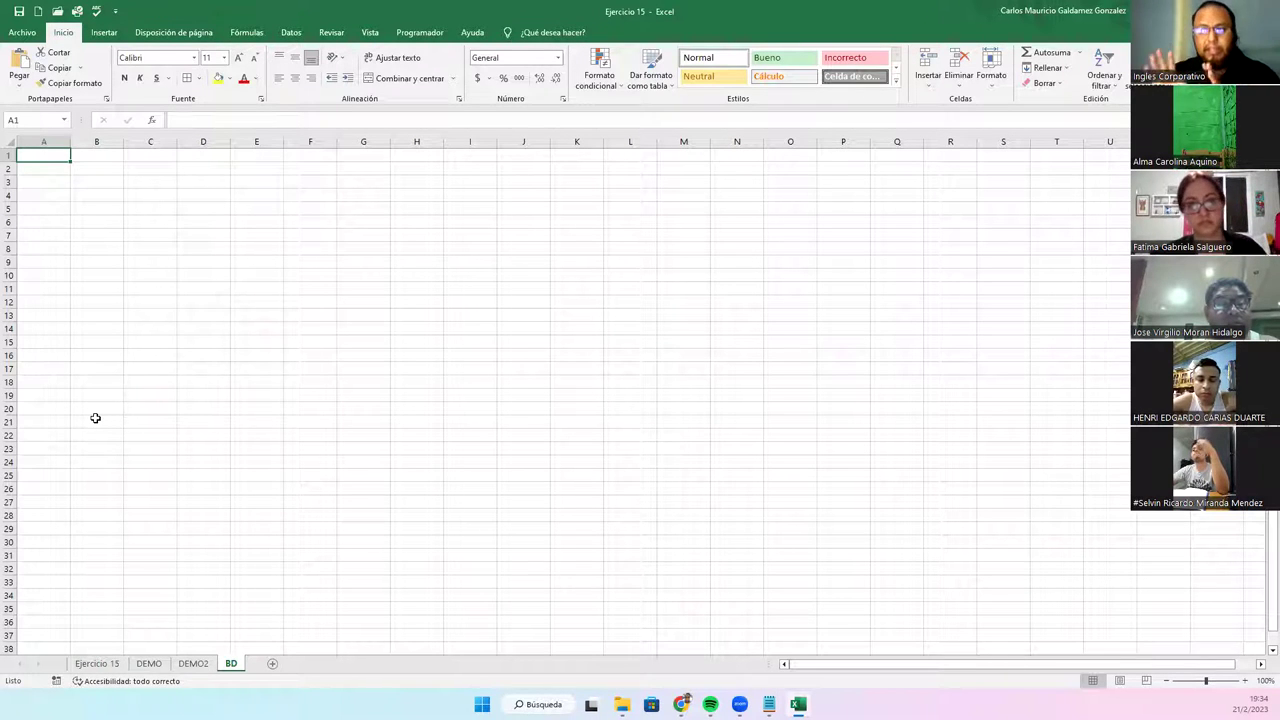
pyautogui.click(191, 664)
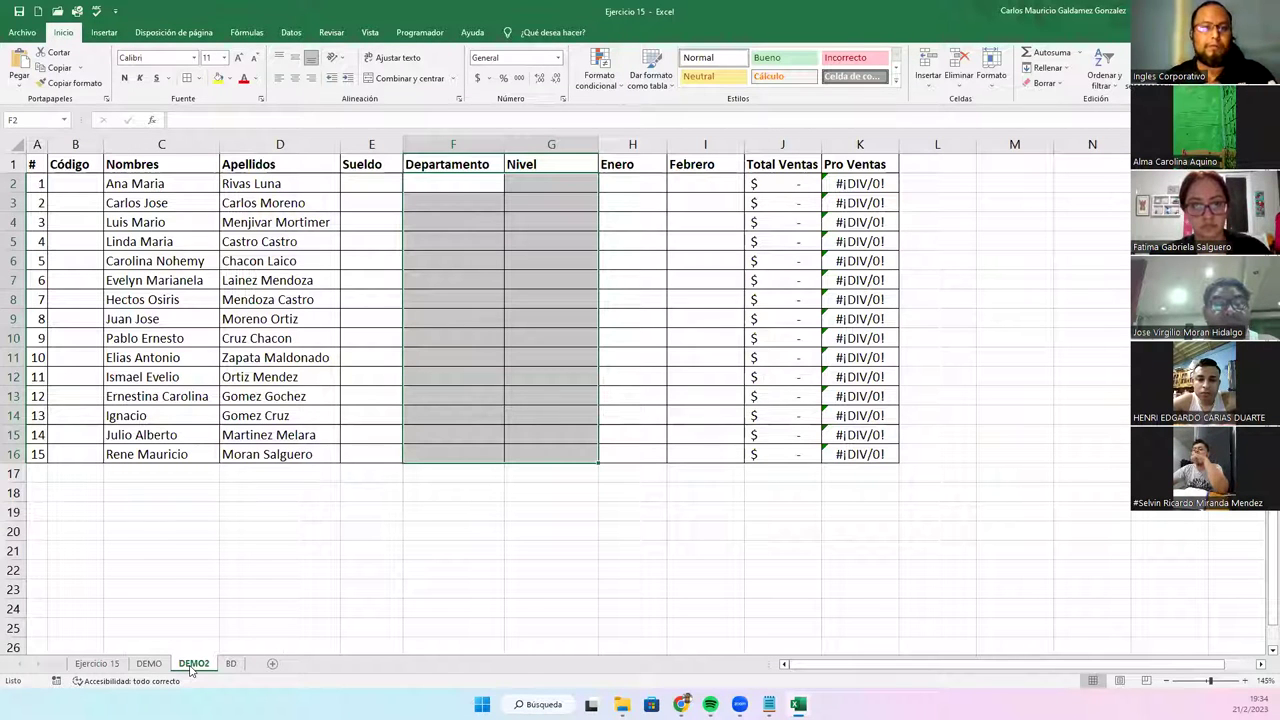
pyautogui.click(229, 665)
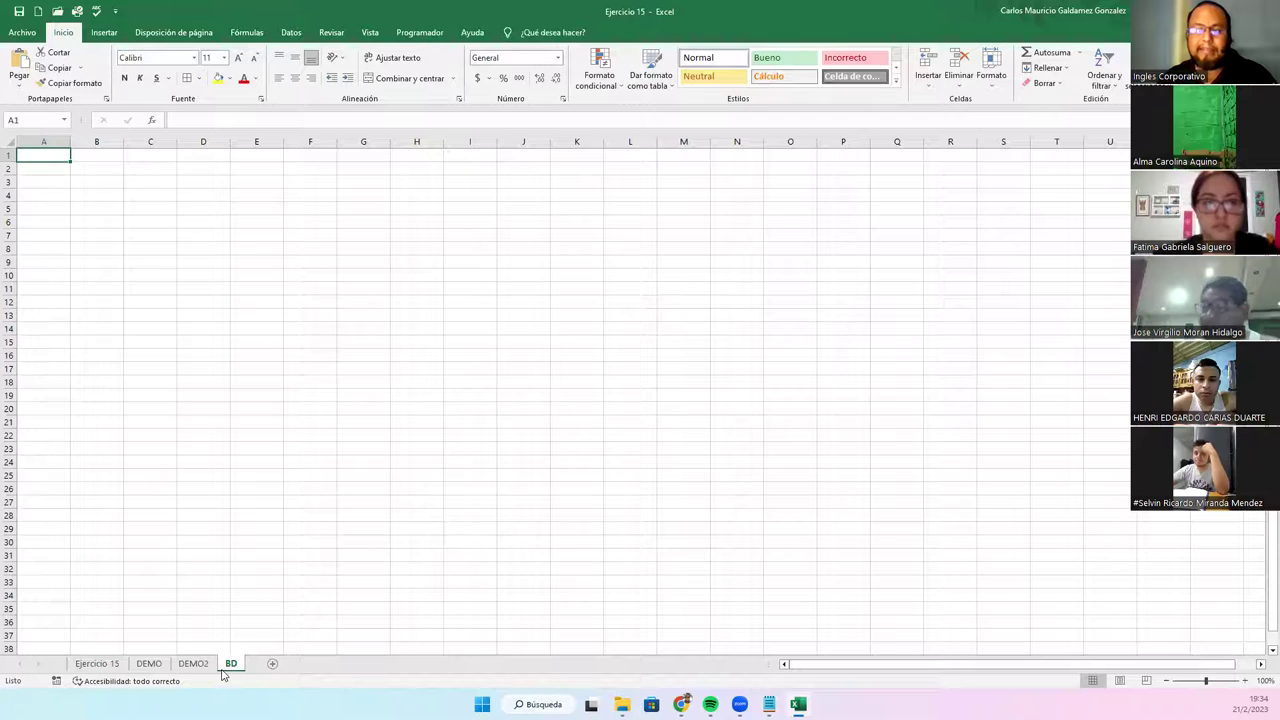
pyautogui.click(191, 664)
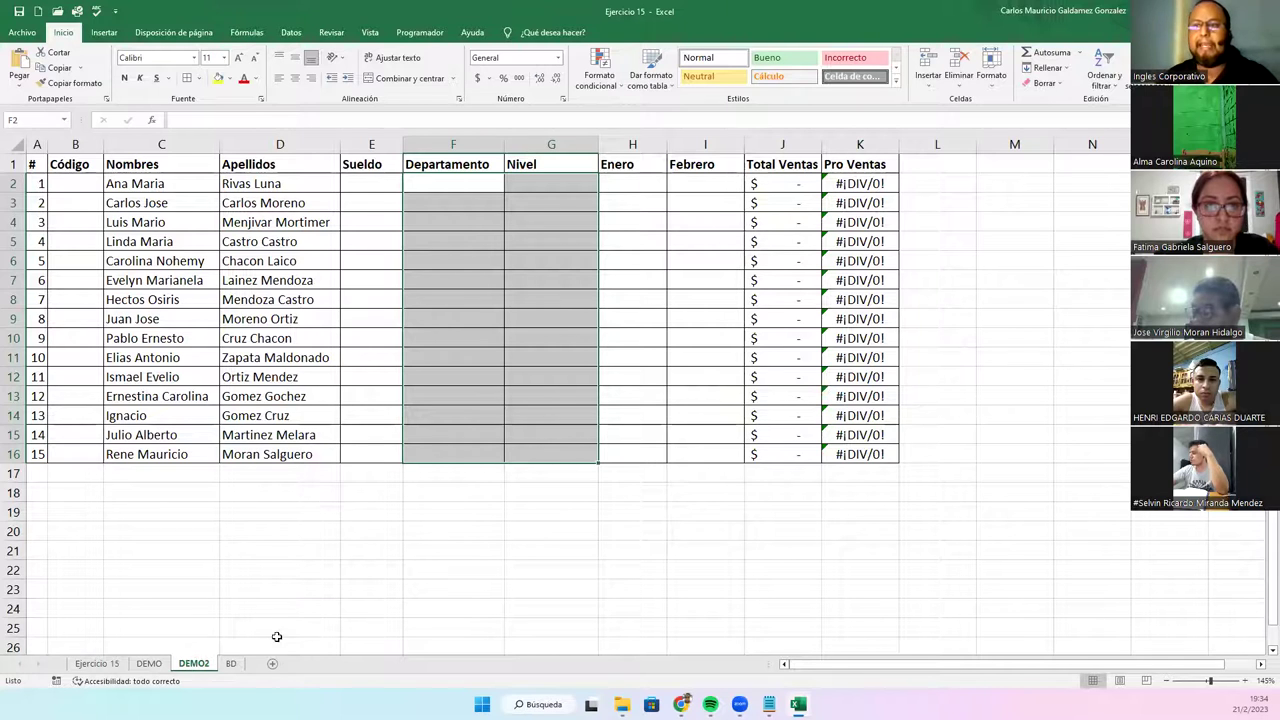
# - Copy the Departamento and Nivel headers from F1:G1 of DEMO2 into A1:B1 of the BD sheet and auto-fit column A
pyautogui.click(230, 665)
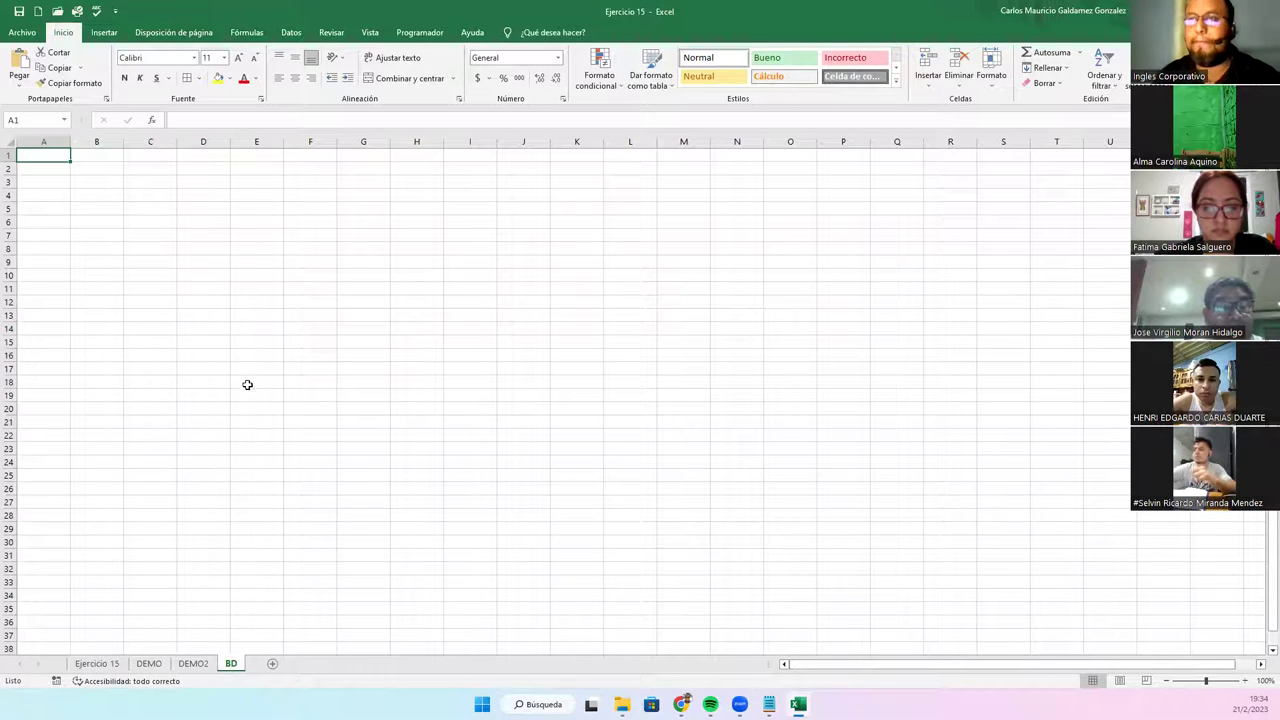
pyautogui.scroll(5, 330, 487)
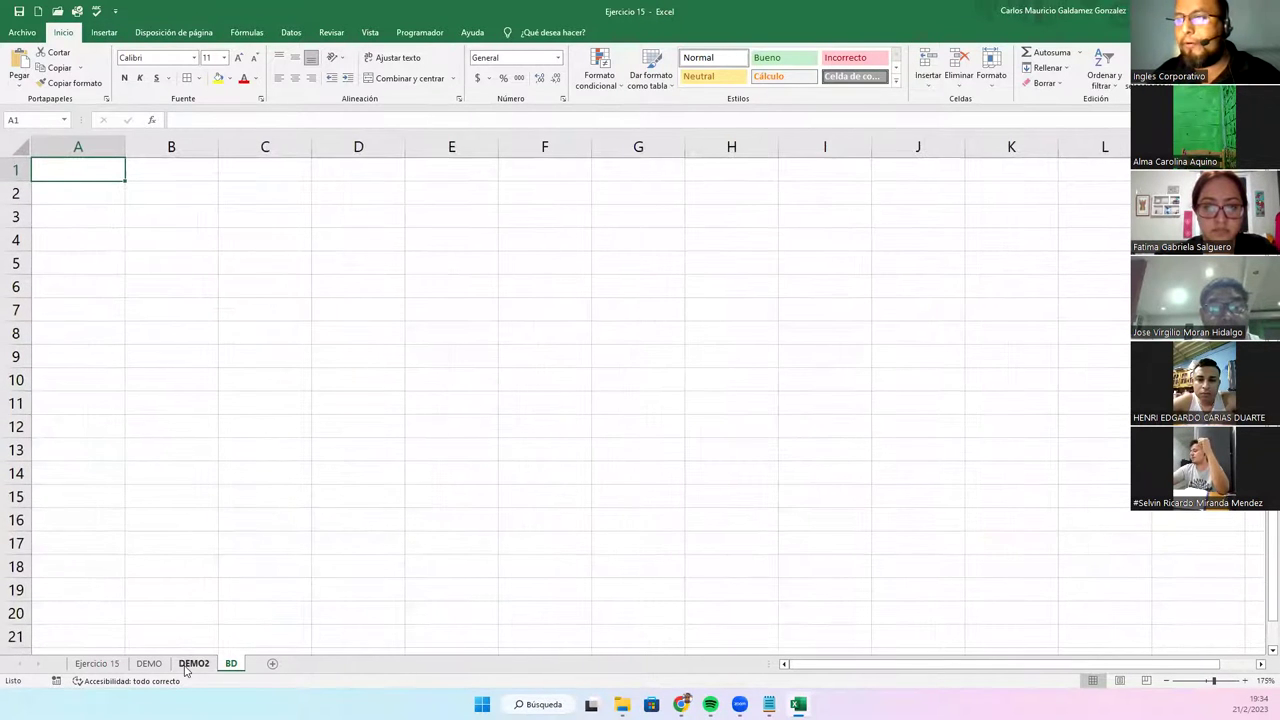
pyautogui.click(193, 664)
pyautogui.click(495, 164)
pyautogui.moveTo(495, 164); pyautogui.dragTo(522, 165)
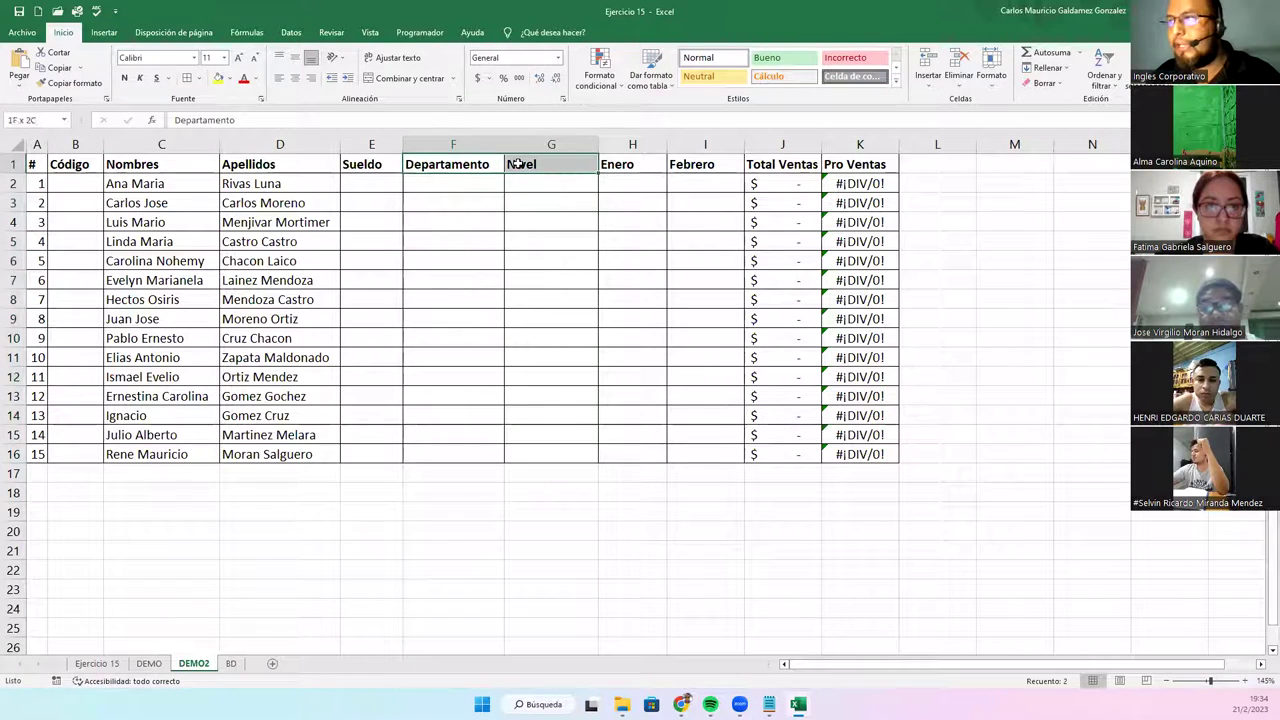
pyautogui.hotkey('ctrl', 'c')
pyautogui.click(230, 664)
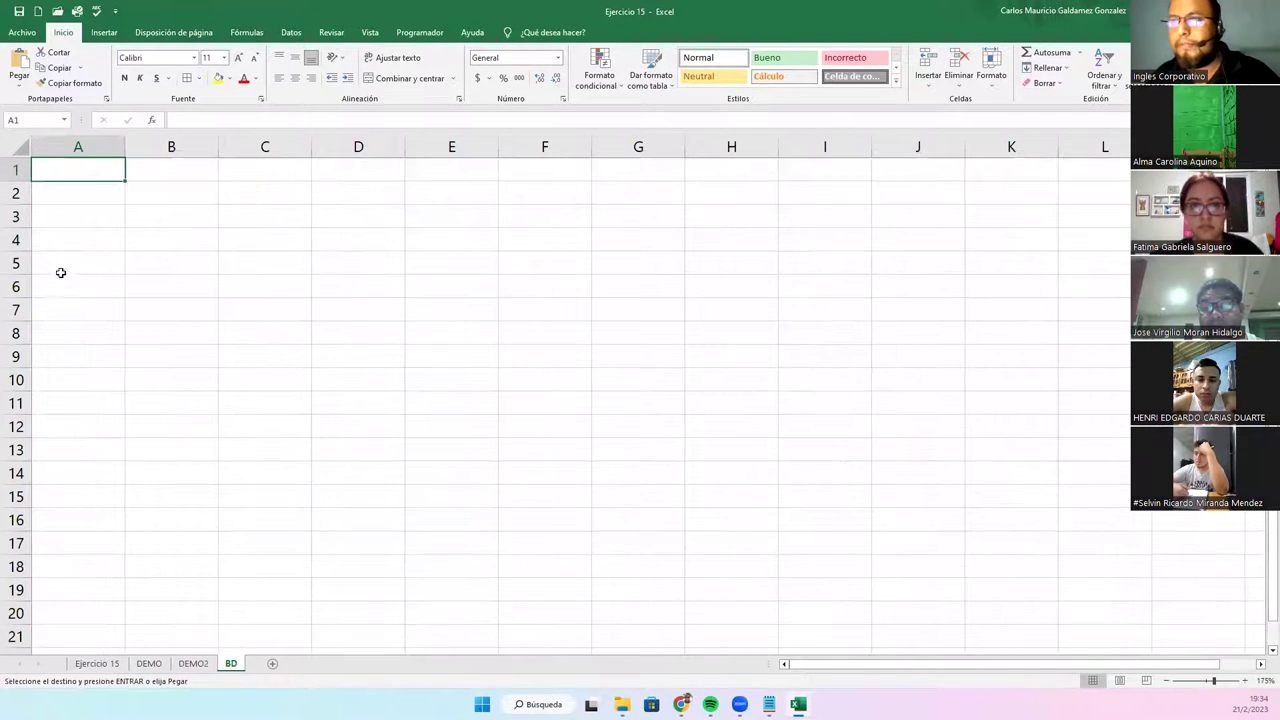
pyautogui.hotkey('ctrl', 'v')
pyautogui.doubleClick(124, 139)
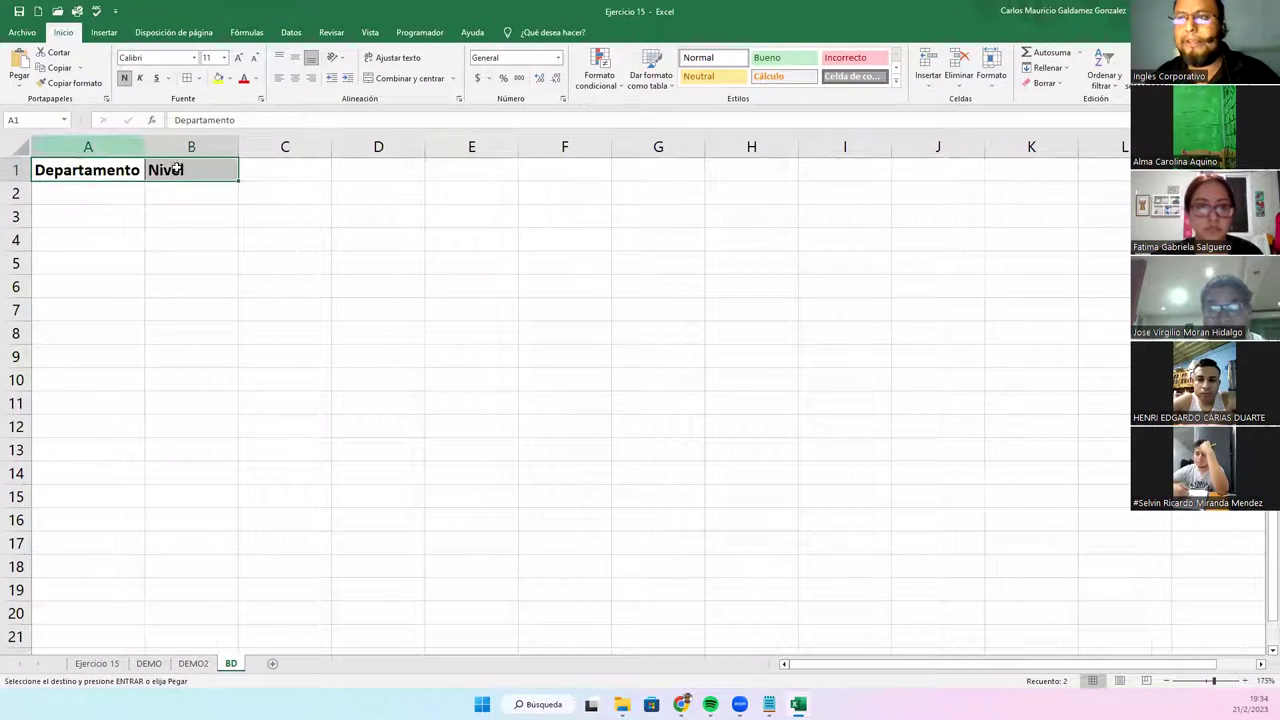
pyautogui.click(100, 197)
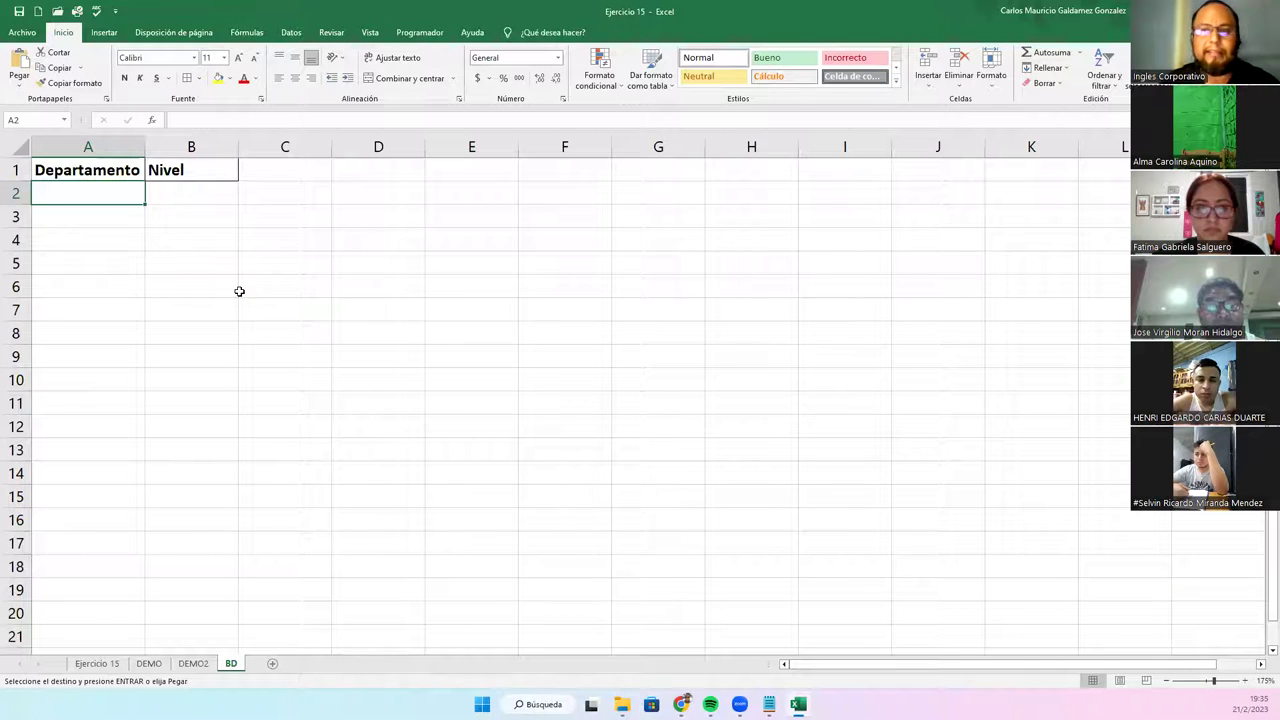
# - Enter Administrativa and Recurso Humanos as the first two departments in A2:A3 of the BD sheet
pyautogui.write('Ad')
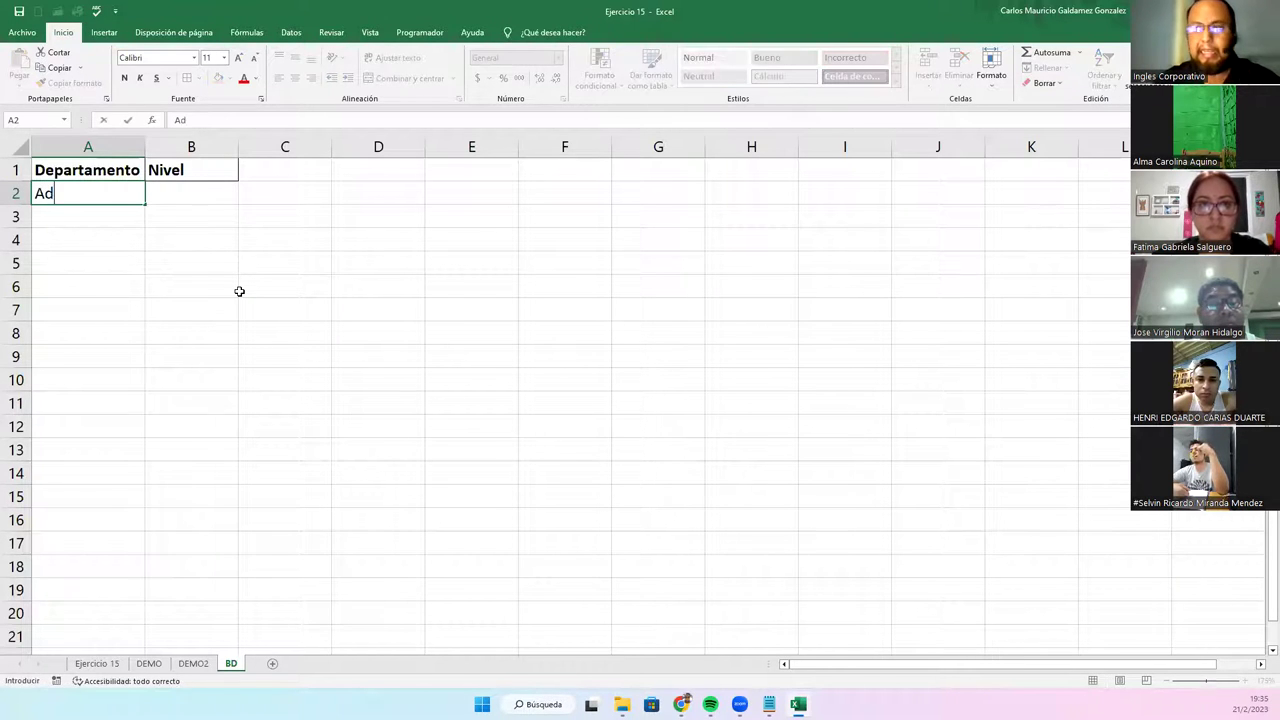
pyautogui.write('ministrativa')
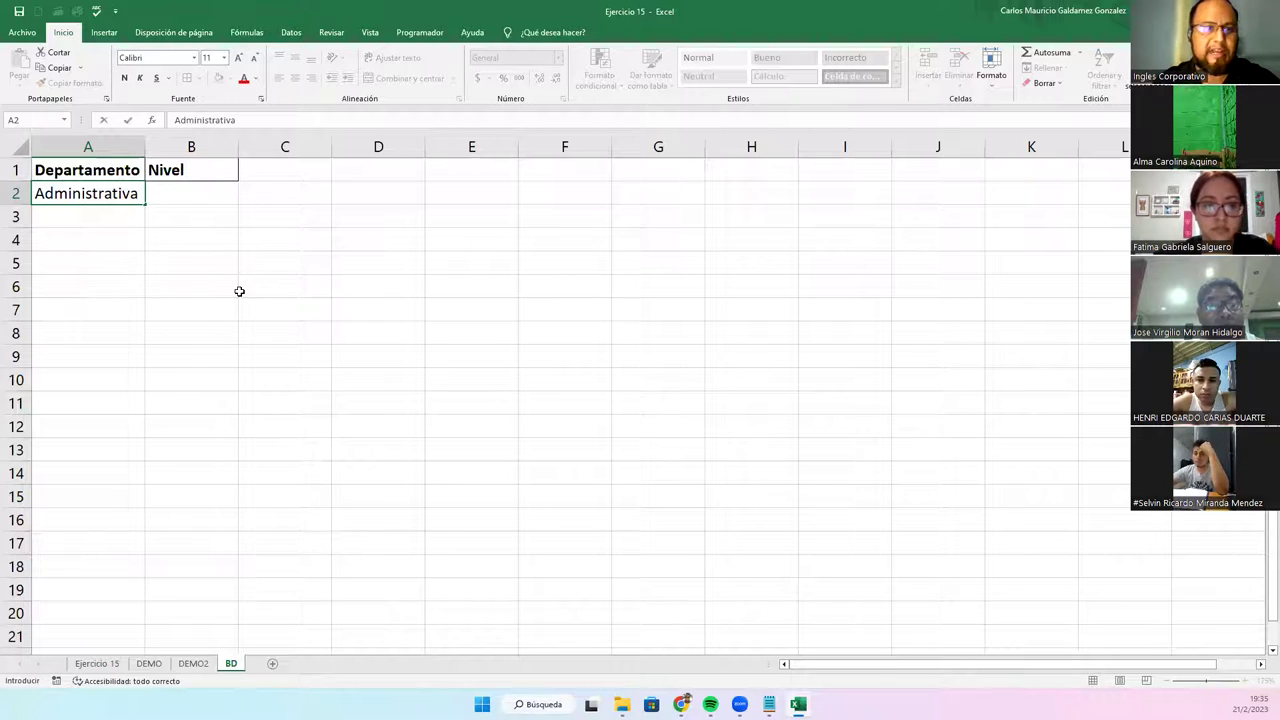
pyautogui.press('Return')
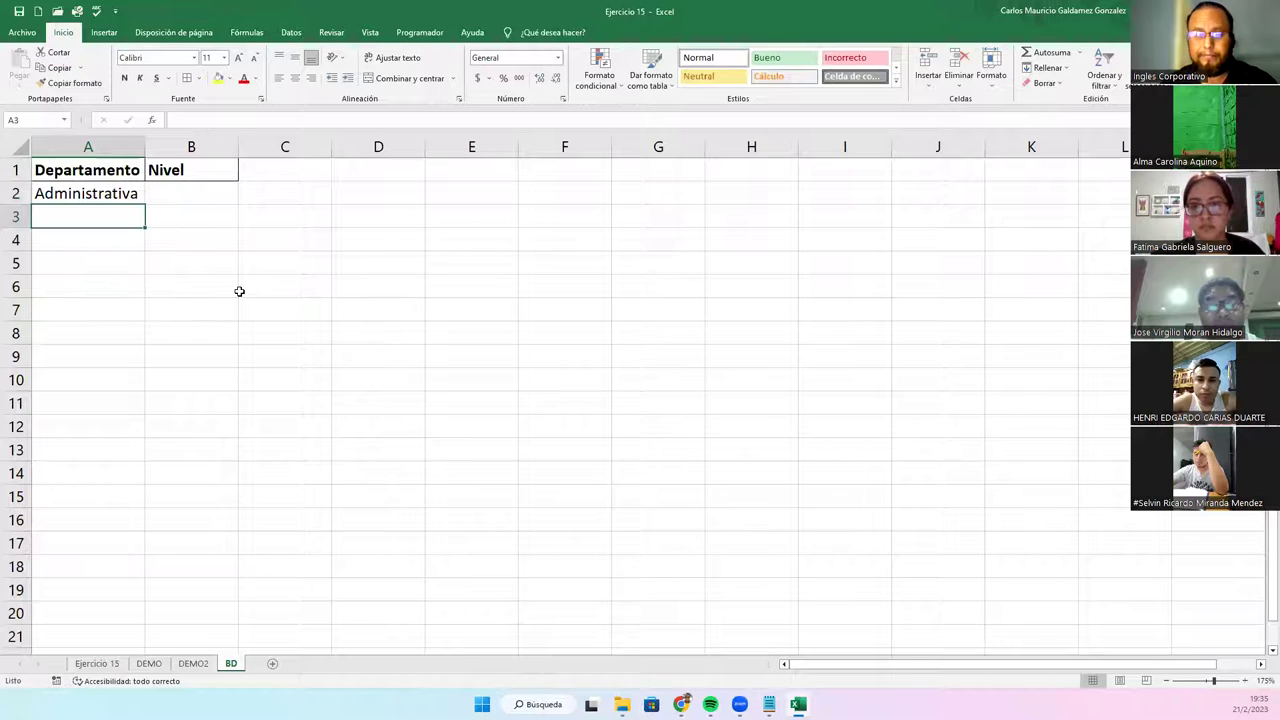
pyautogui.write('R')
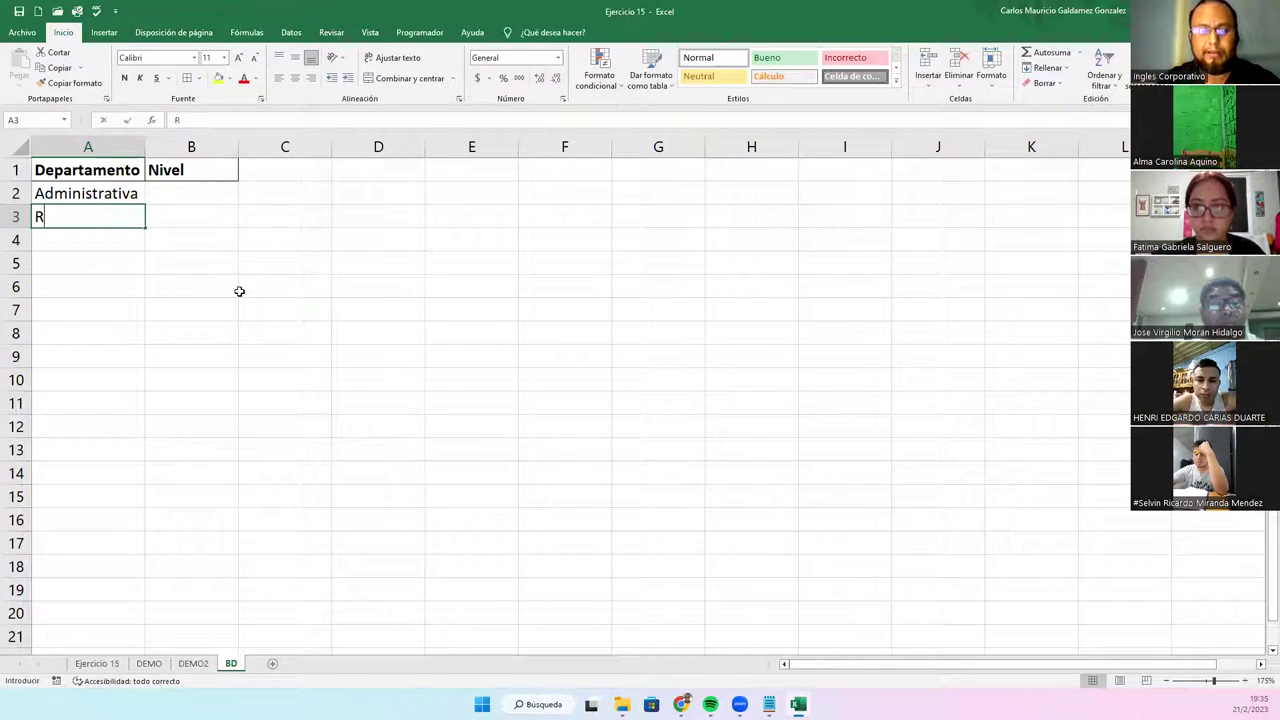
pyautogui.write('ecurso HUmanos')
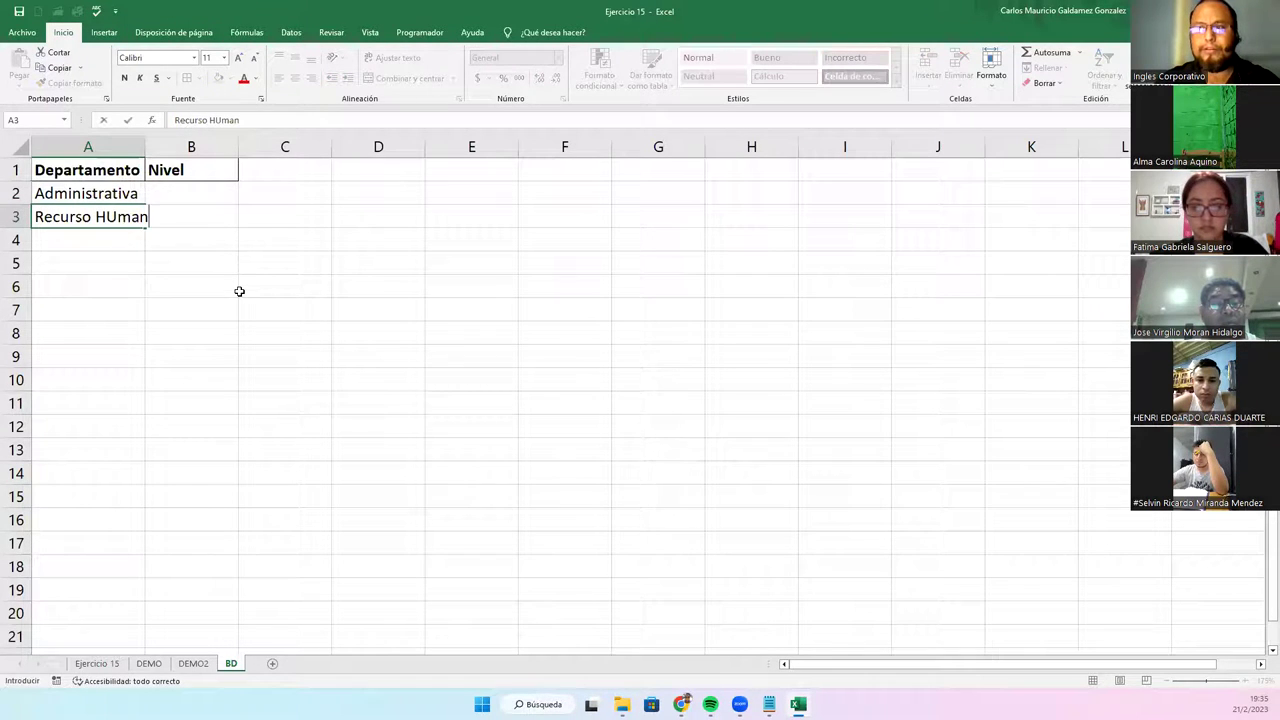
pyautogui.press('Return')
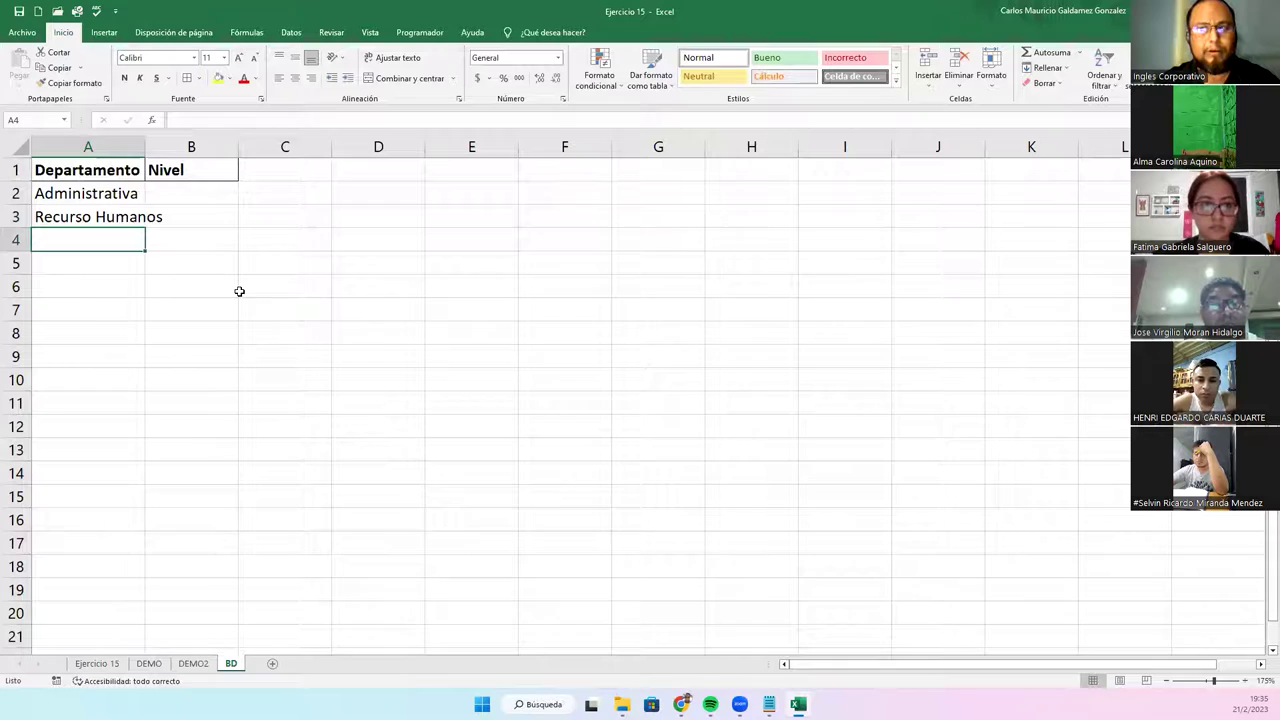
# - Enter Contabilidad and Mercadeo in A4:A5 and auto-fit column A to the department names
pyautogui.write('Contabilidad')
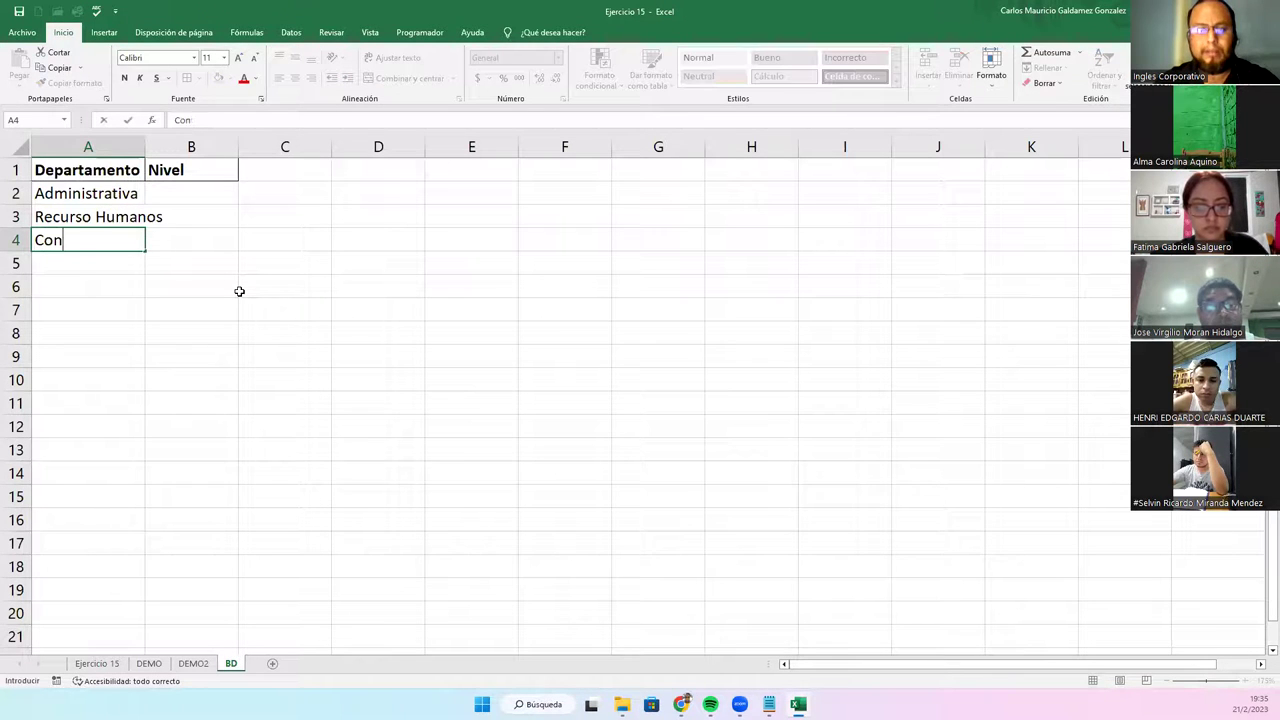
pyautogui.press('Return')
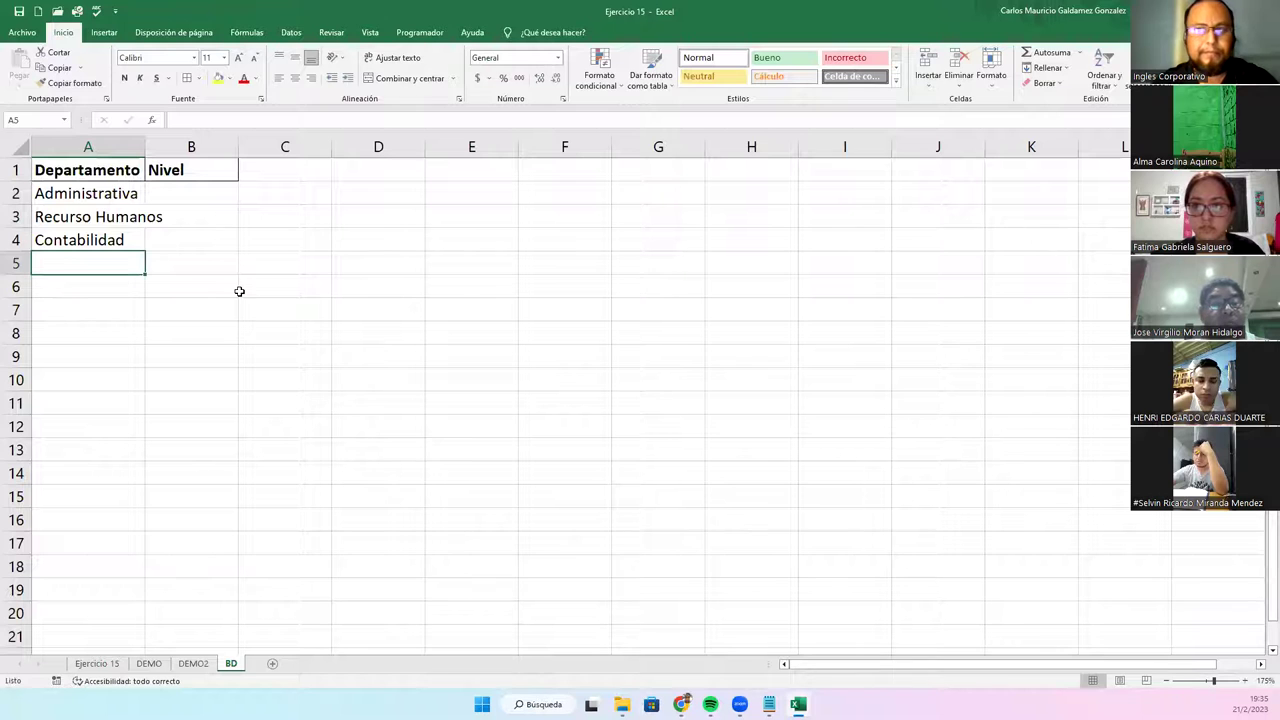
pyautogui.write('Mercadeo')
pyautogui.press('Return')
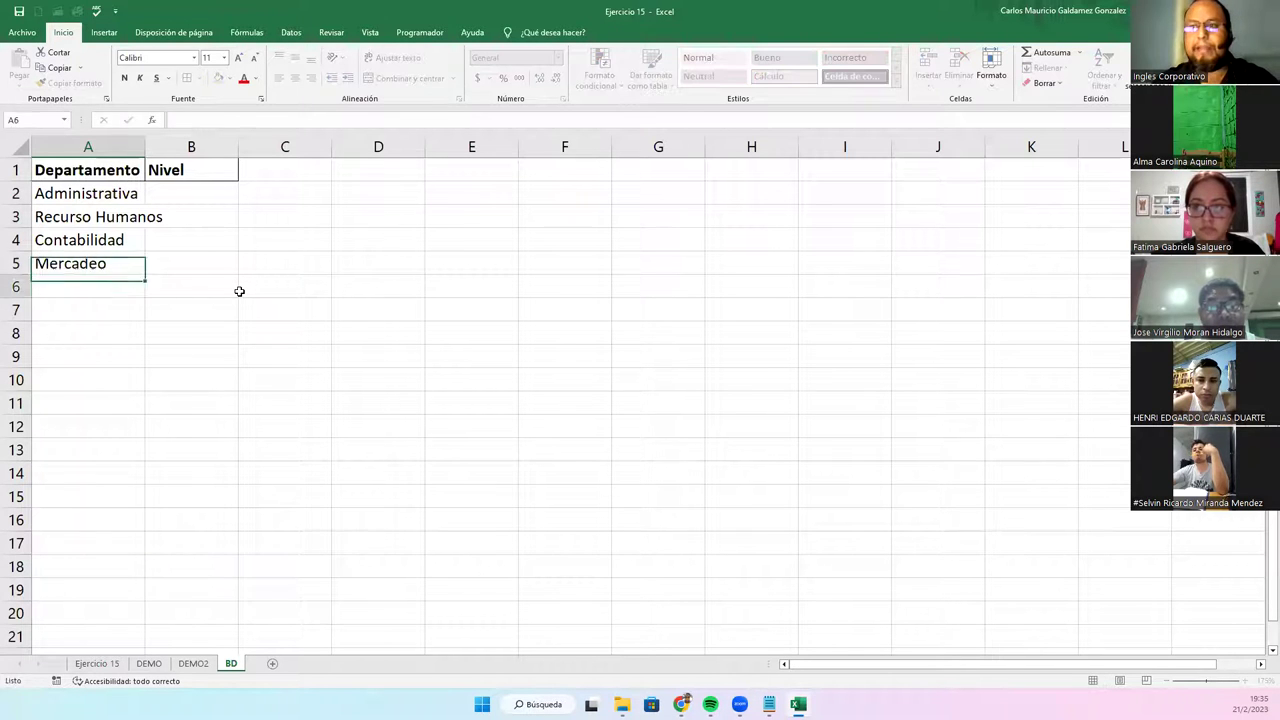
pyautogui.doubleClick(148, 146)
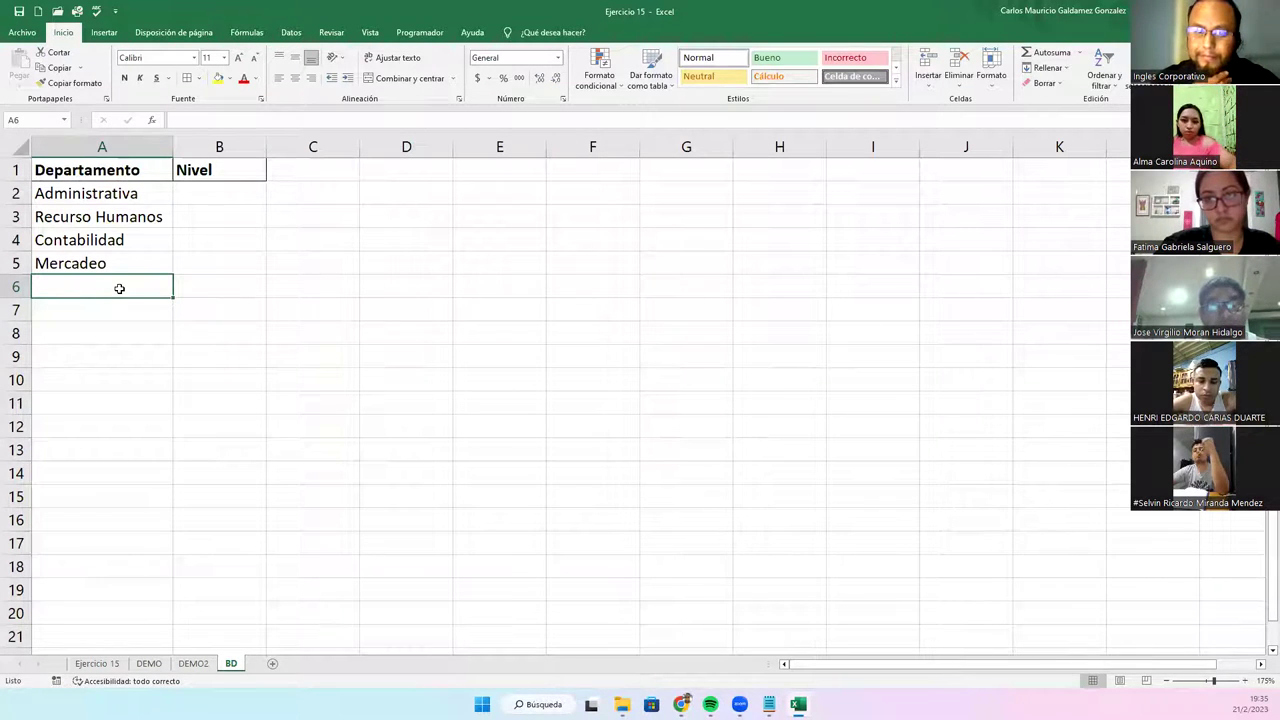
# - Enter Gerencia Legal as the department in A6
pyautogui.write('Gerencia')
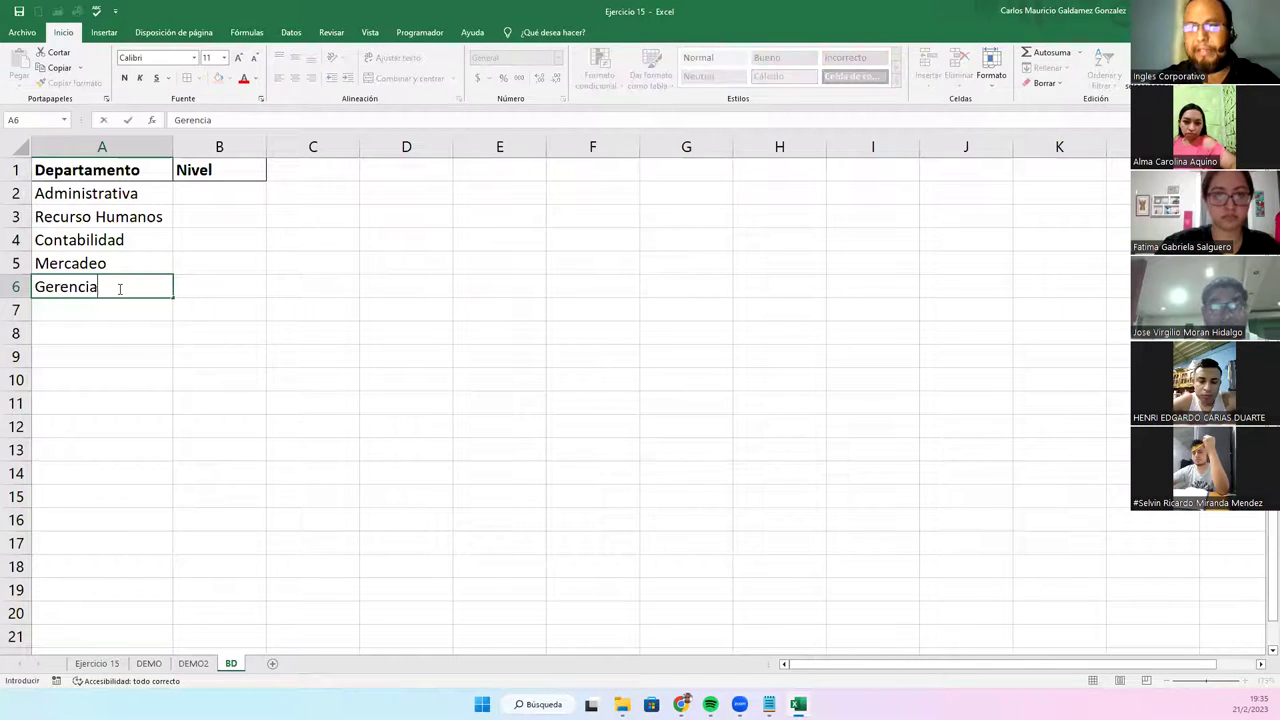
pyautogui.write(' Legal')
pyautogui.press('BackSpace')
pyautogui.write('ñ')
pyautogui.press('BackSpace')
pyautogui.write('l')
pyautogui.press('Return')
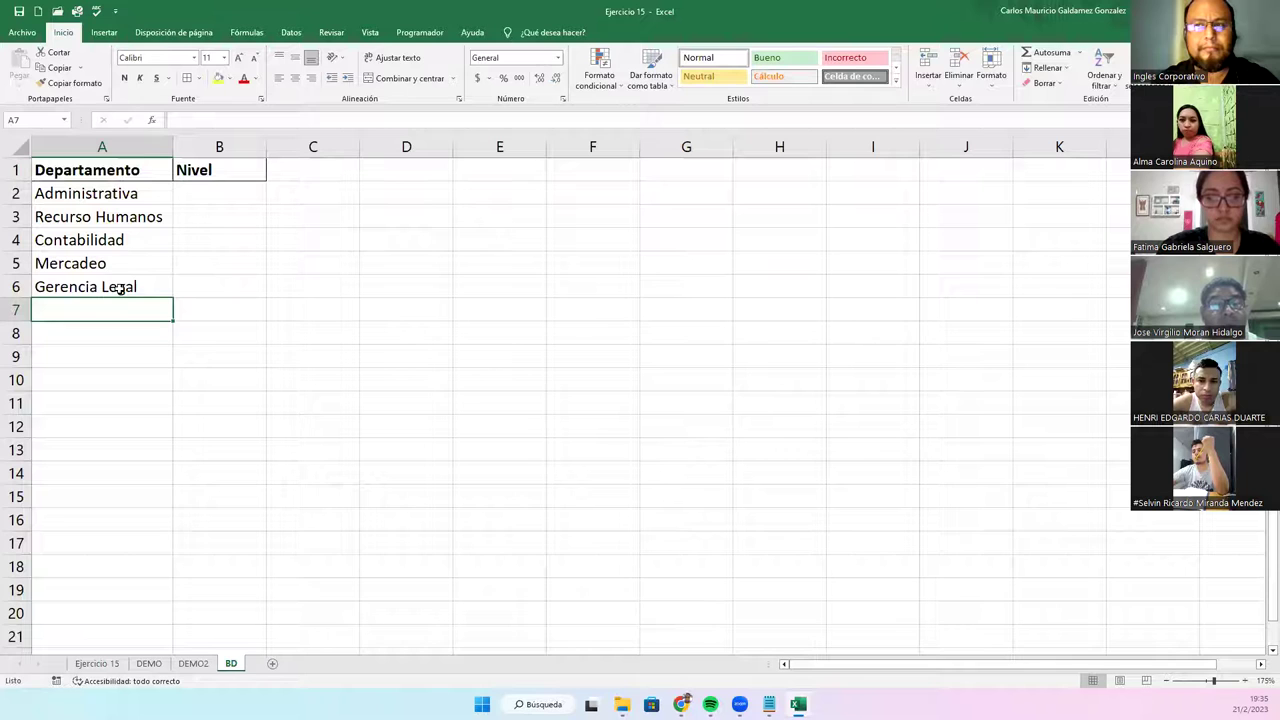
pyautogui.press('Up')
pyautogui.press('Up')
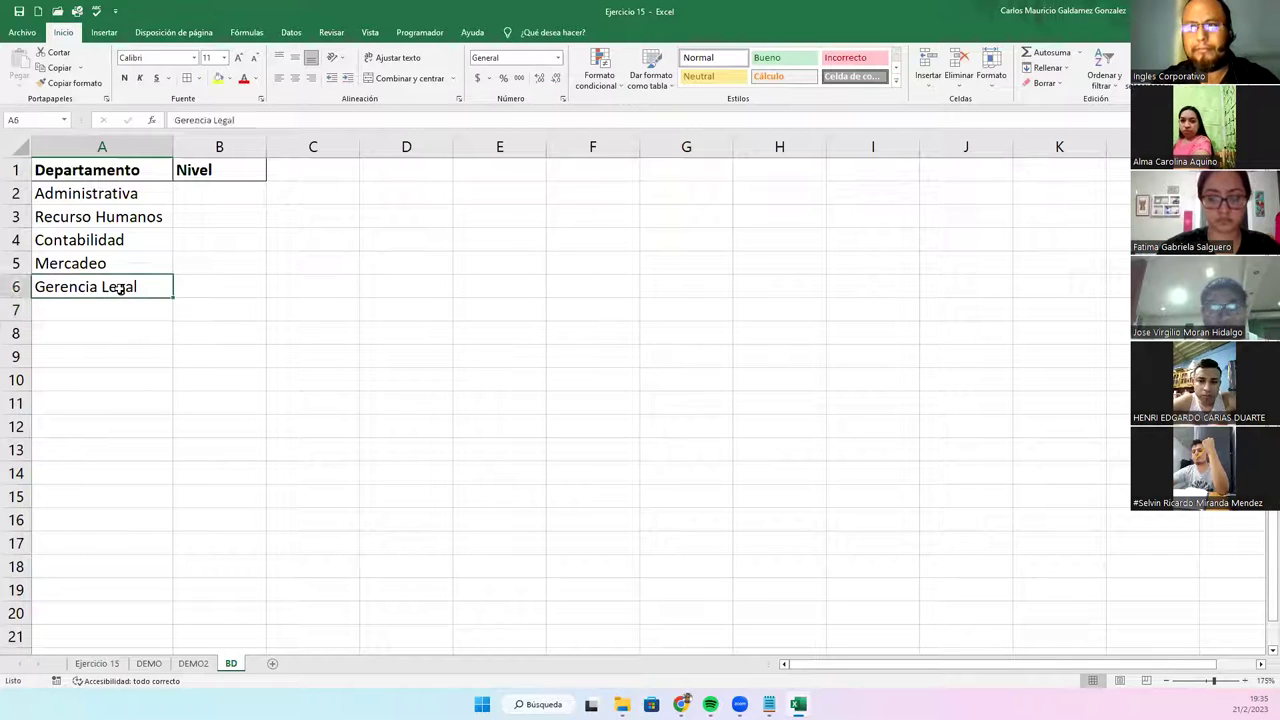
pyautogui.press('Down')
pyautogui.press('Down')
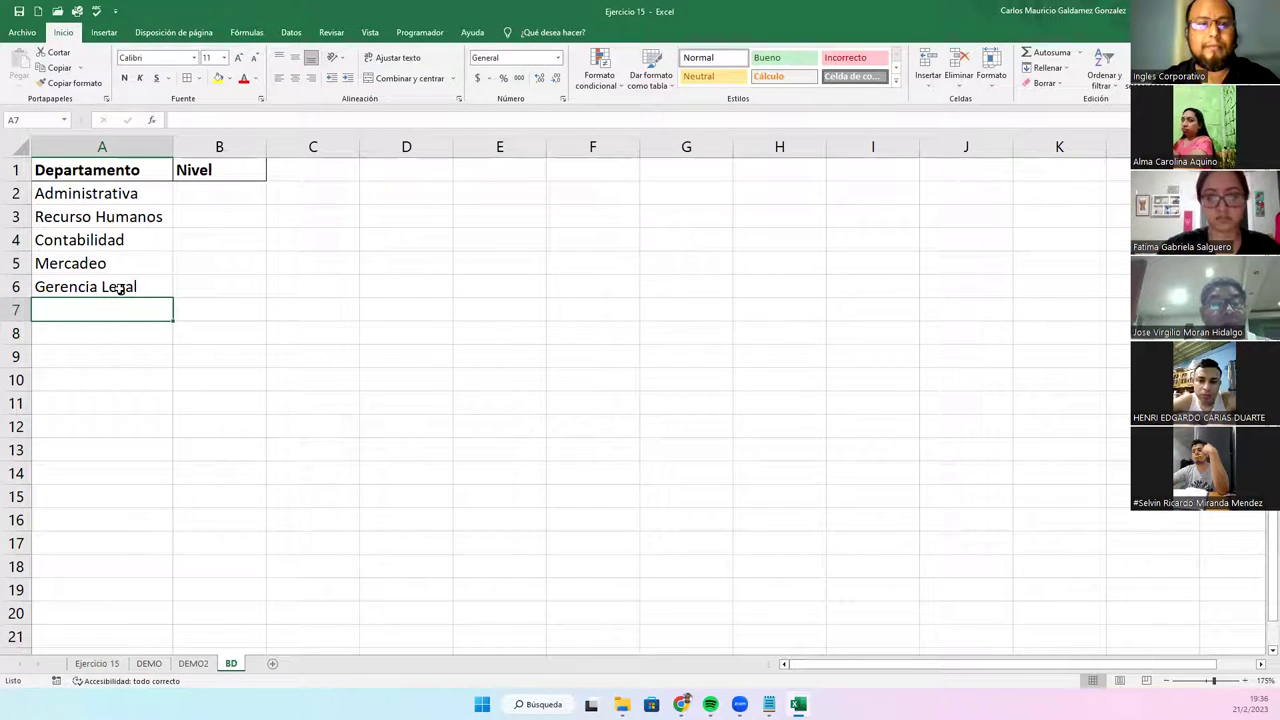
# - Add the departments Seguridad and Reclamos in A7:A8
pyautogui.write('S')
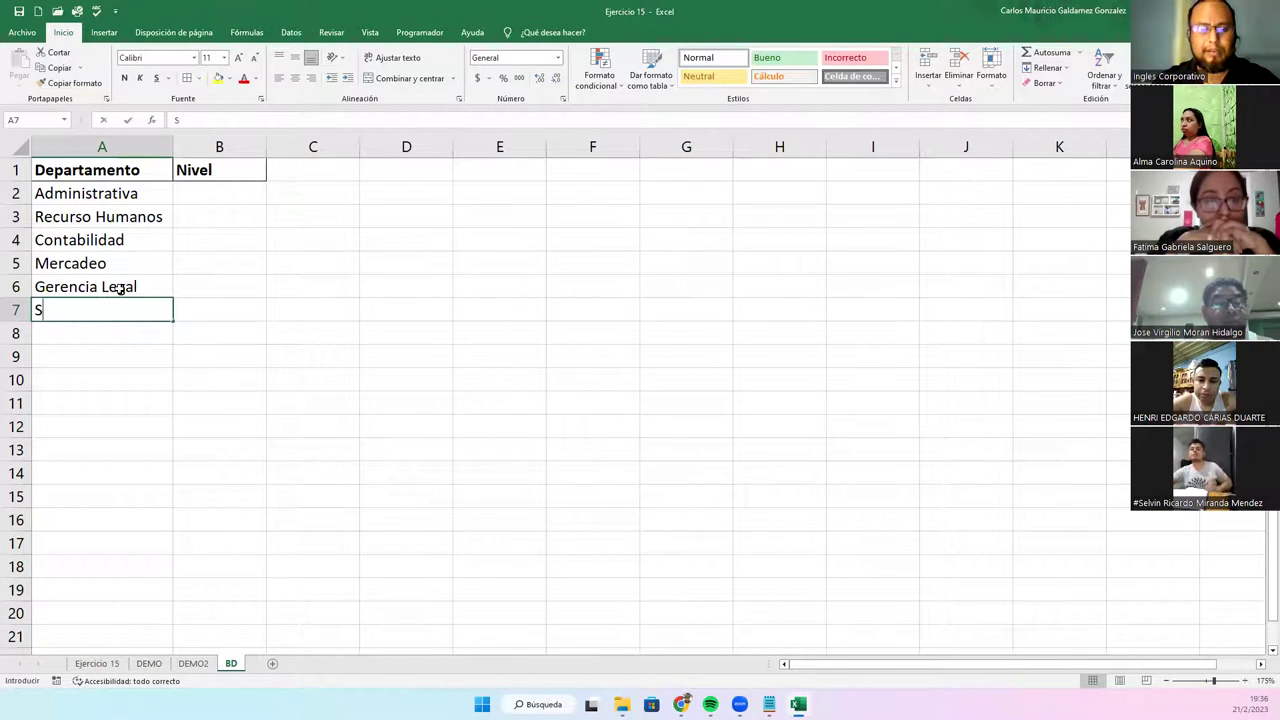
pyautogui.write('eguridad')
pyautogui.press('Return')
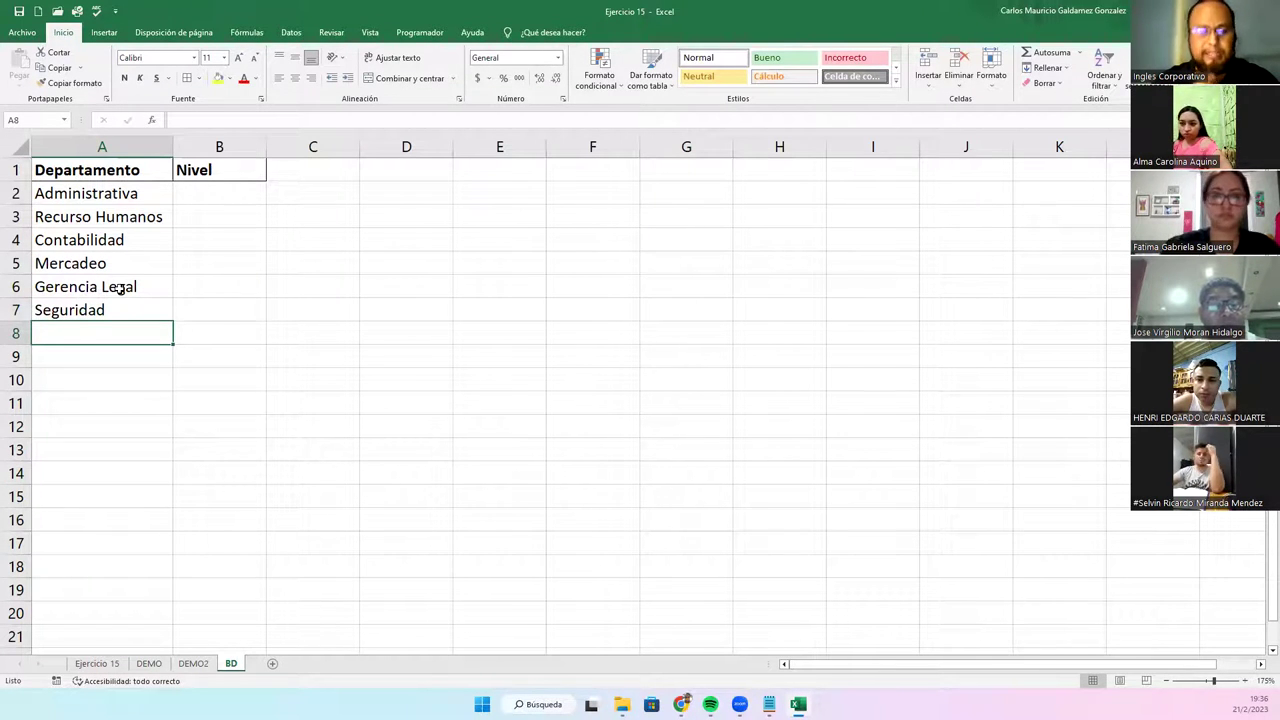
pyautogui.write('Reclamos')
pyautogui.press('Return')
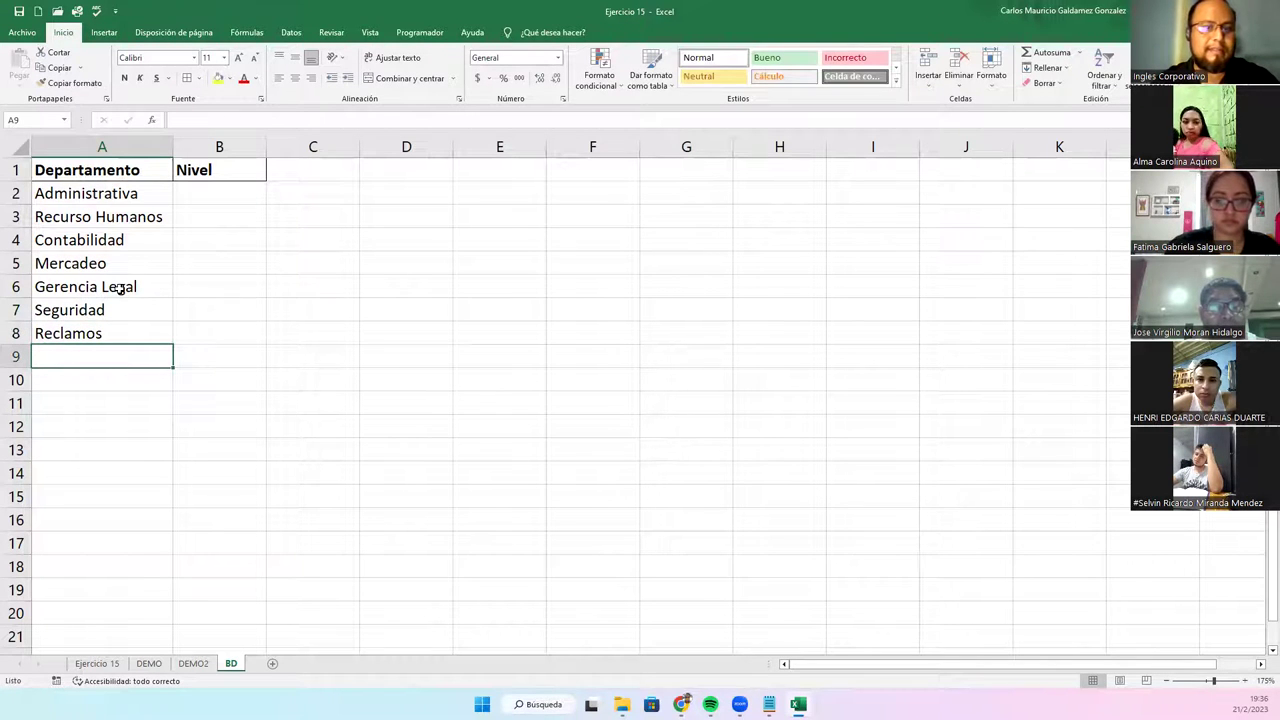
# - Add the departments Devoluciones, Tecnologia and Logistica in A9:A11
pyautogui.write('Devoluciones')
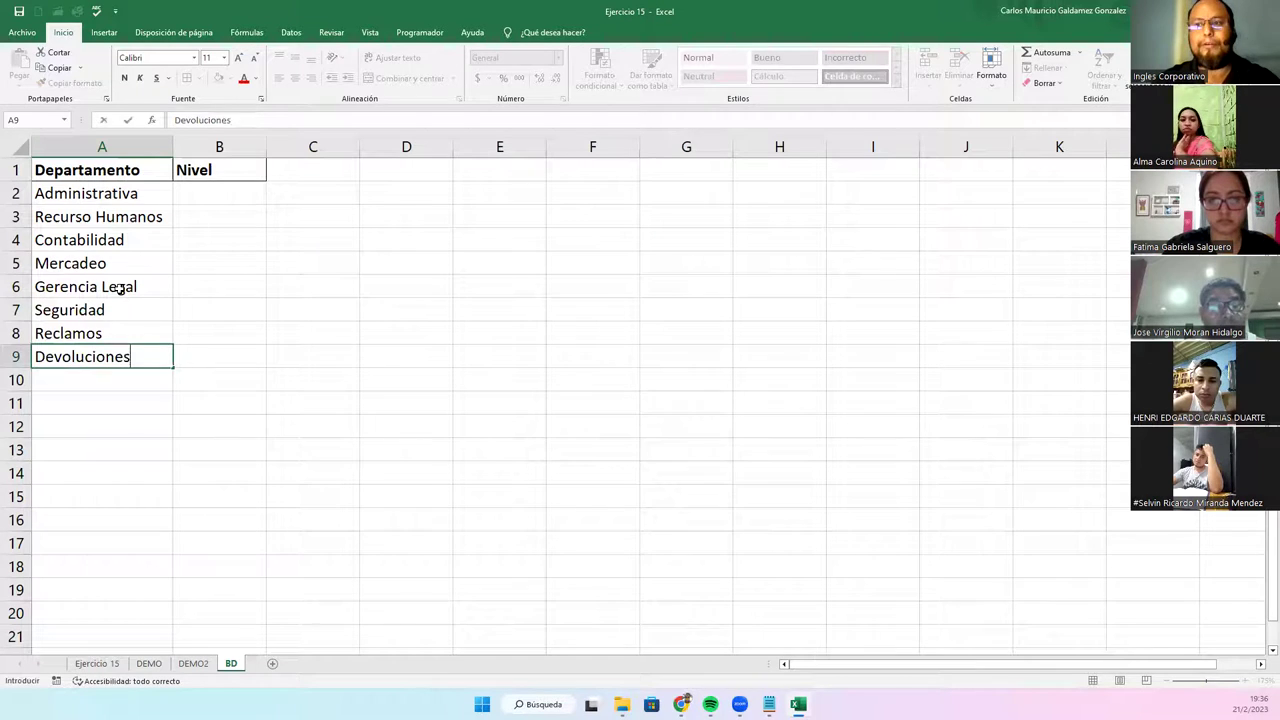
pyautogui.press('Return')
pyautogui.write('Tecnologia')
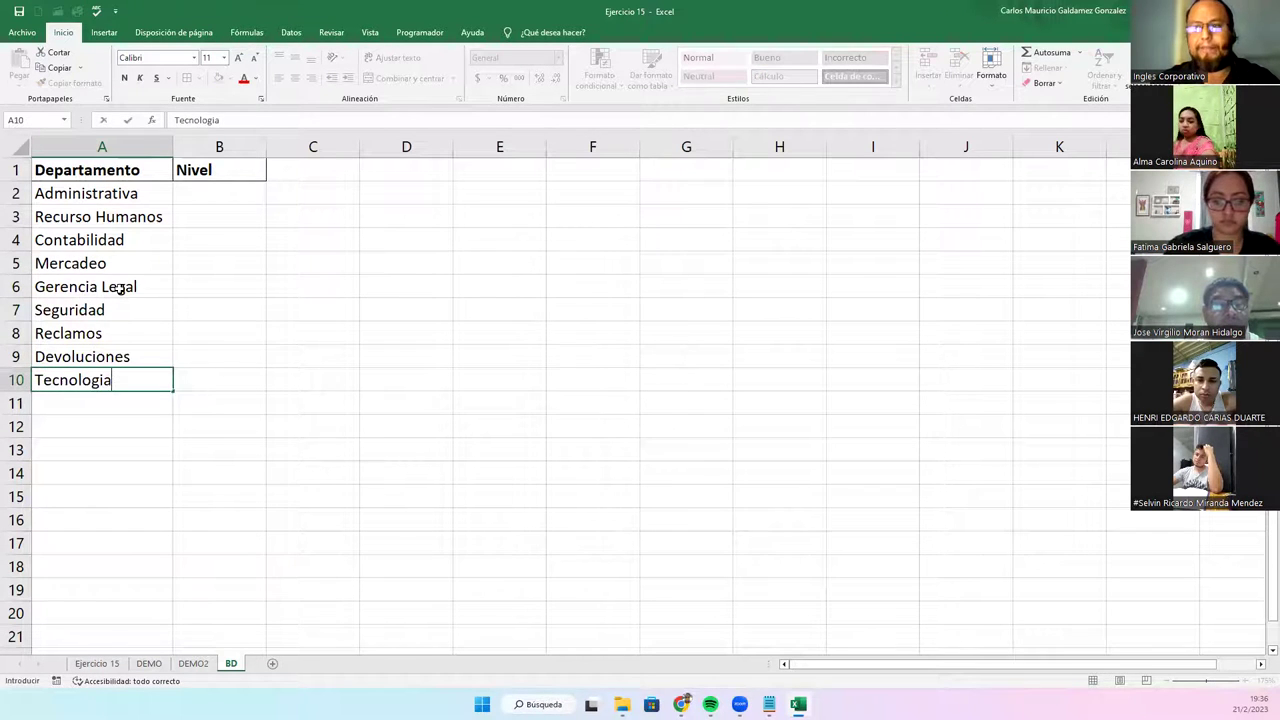
pyautogui.press('Return')
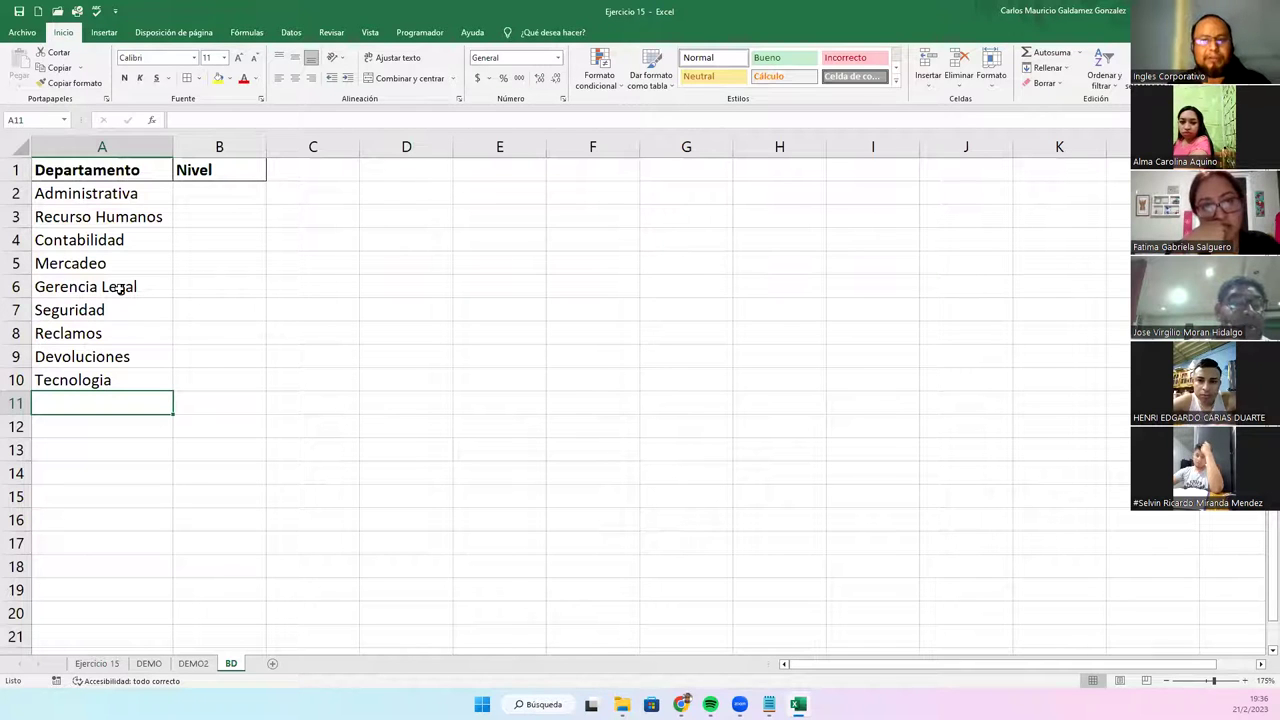
pyautogui.write('Logistica')
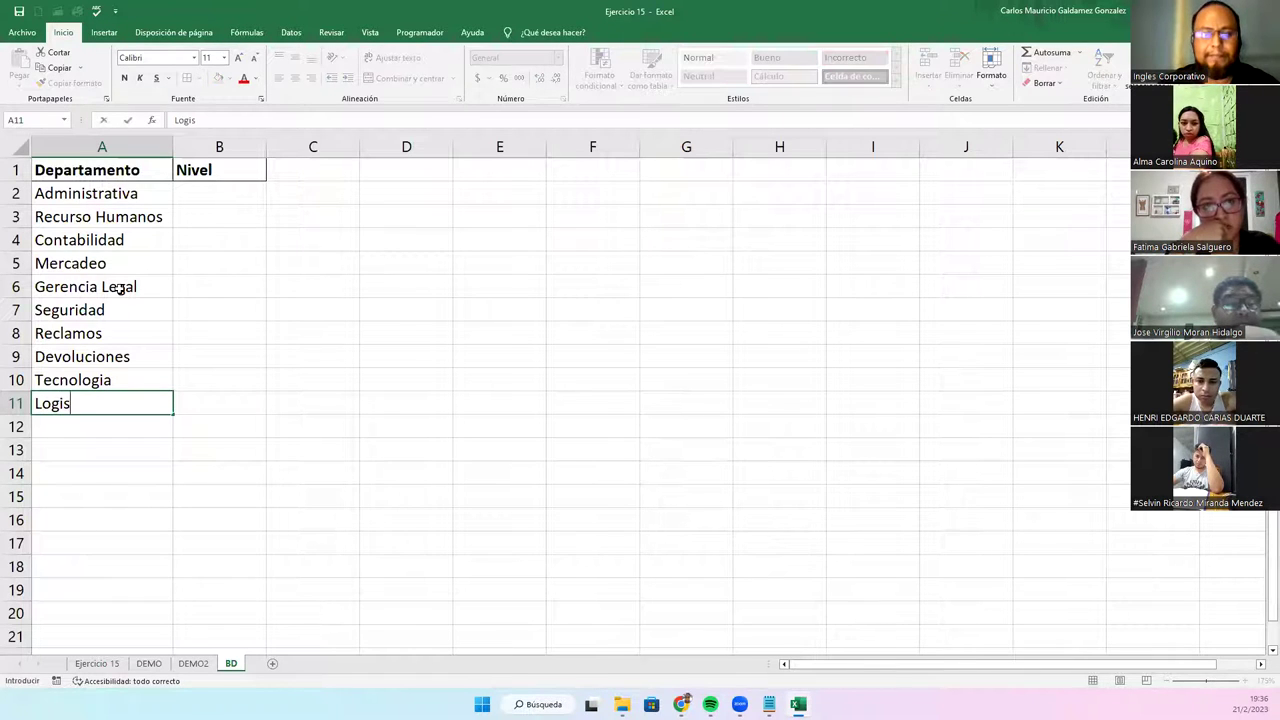
pyautogui.press('Return')
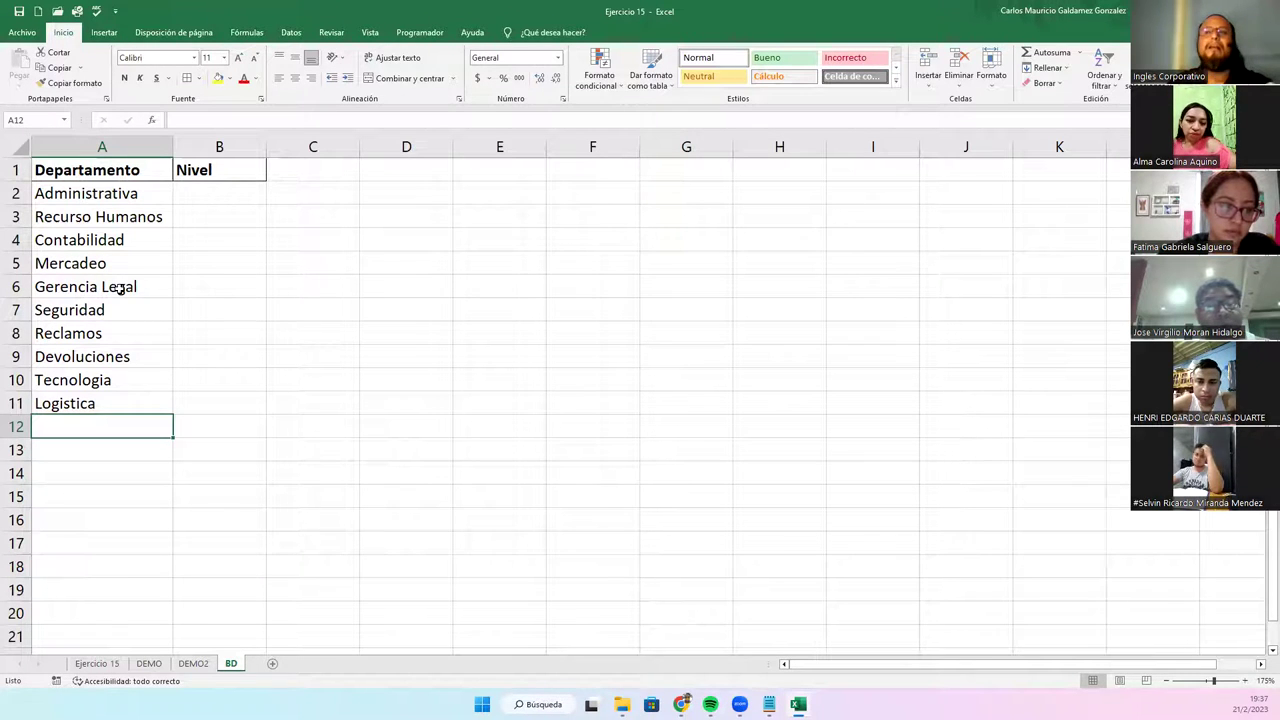
# - Enter Mantenimiento as the department in A12
pyautogui.write('Mantenmi')
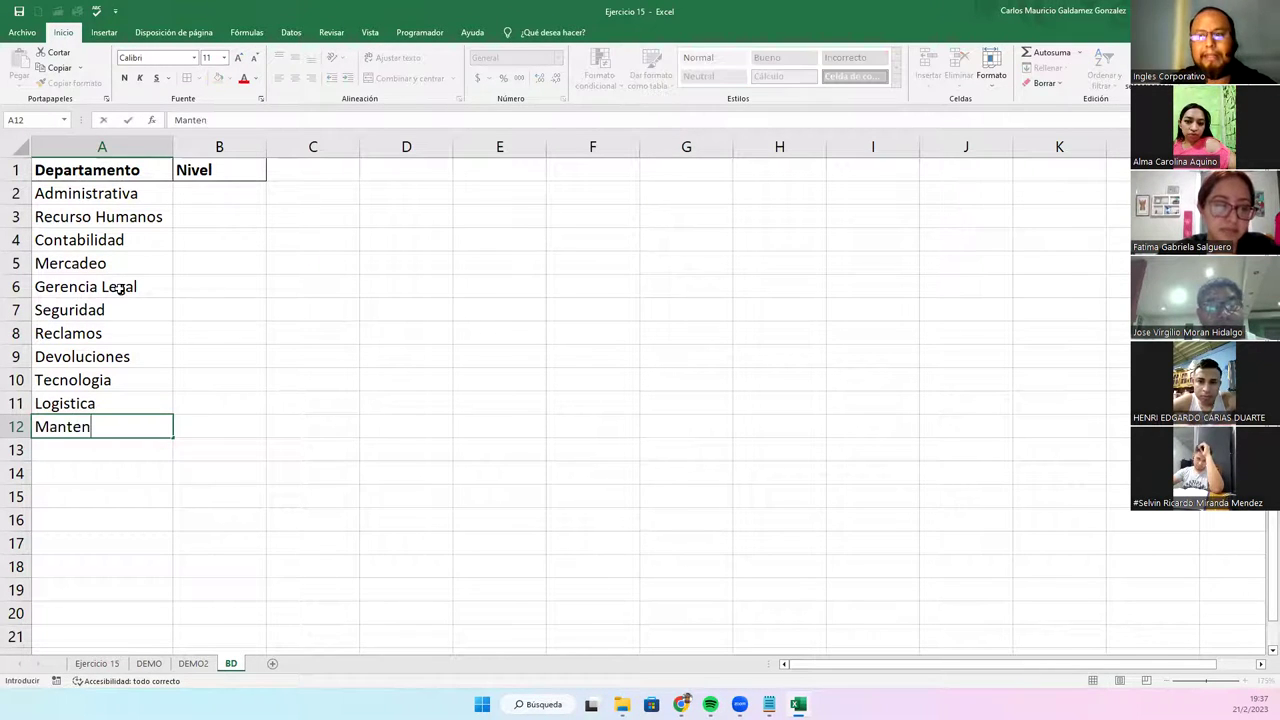
pyautogui.press('BackSpace')
pyautogui.press('BackSpace')
pyautogui.write('ient')
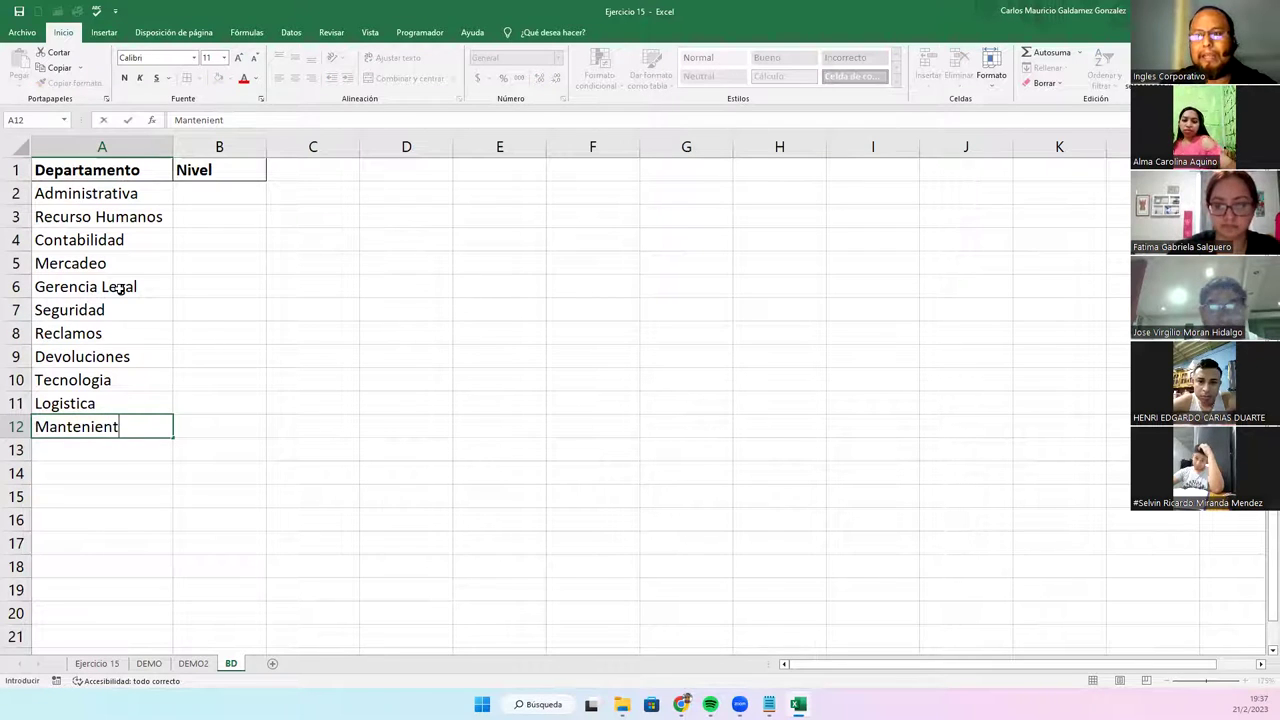
pyautogui.press('BackSpace')
pyautogui.press('BackSpace')
pyautogui.press('BackSpace')
pyautogui.write('miento')
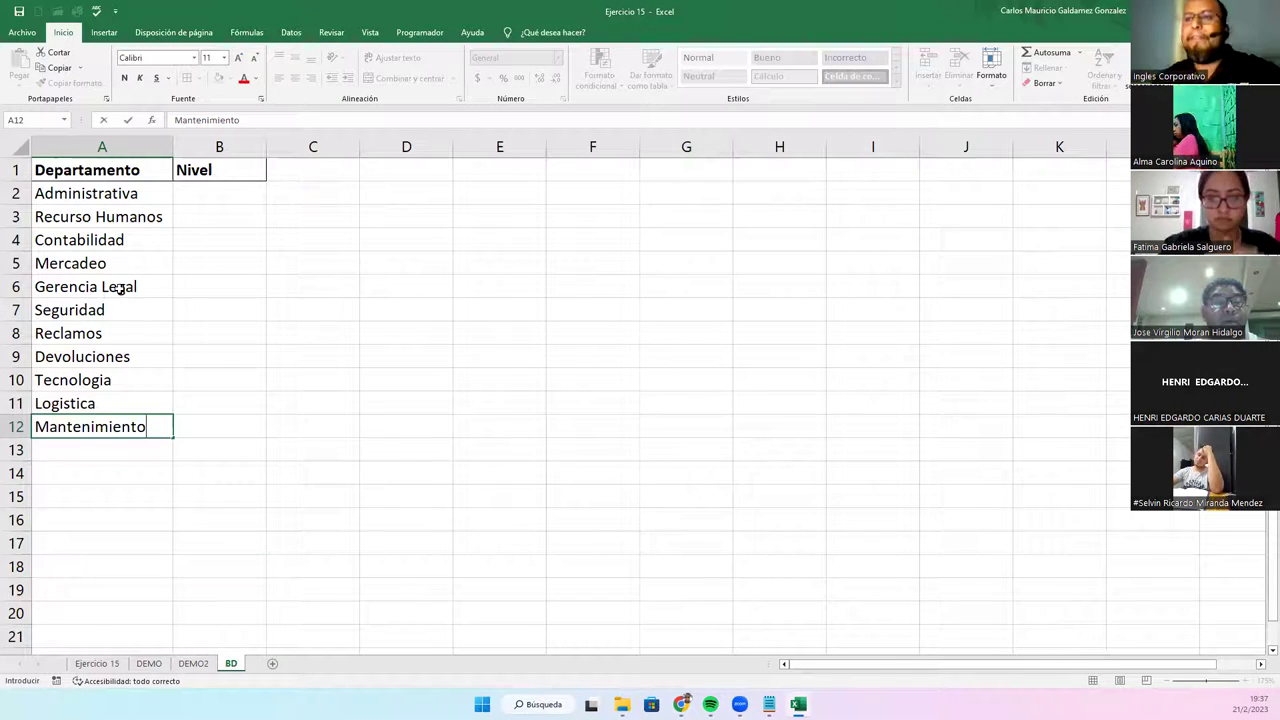
pyautogui.press('Tab')
# - Enter Caja as the department in A13, below Mantenimiento
pyautogui.press('Up')
pyautogui.press('Up')
pyautogui.press('Up')
pyautogui.press('Up')
pyautogui.press('Up')
pyautogui.press('Up')
pyautogui.press('Down')
pyautogui.press('Down')
pyautogui.press('Down')
pyautogui.press('Down')
pyautogui.press('Down')
pyautogui.press('Down')
pyautogui.press('Down')
pyautogui.press('Left')
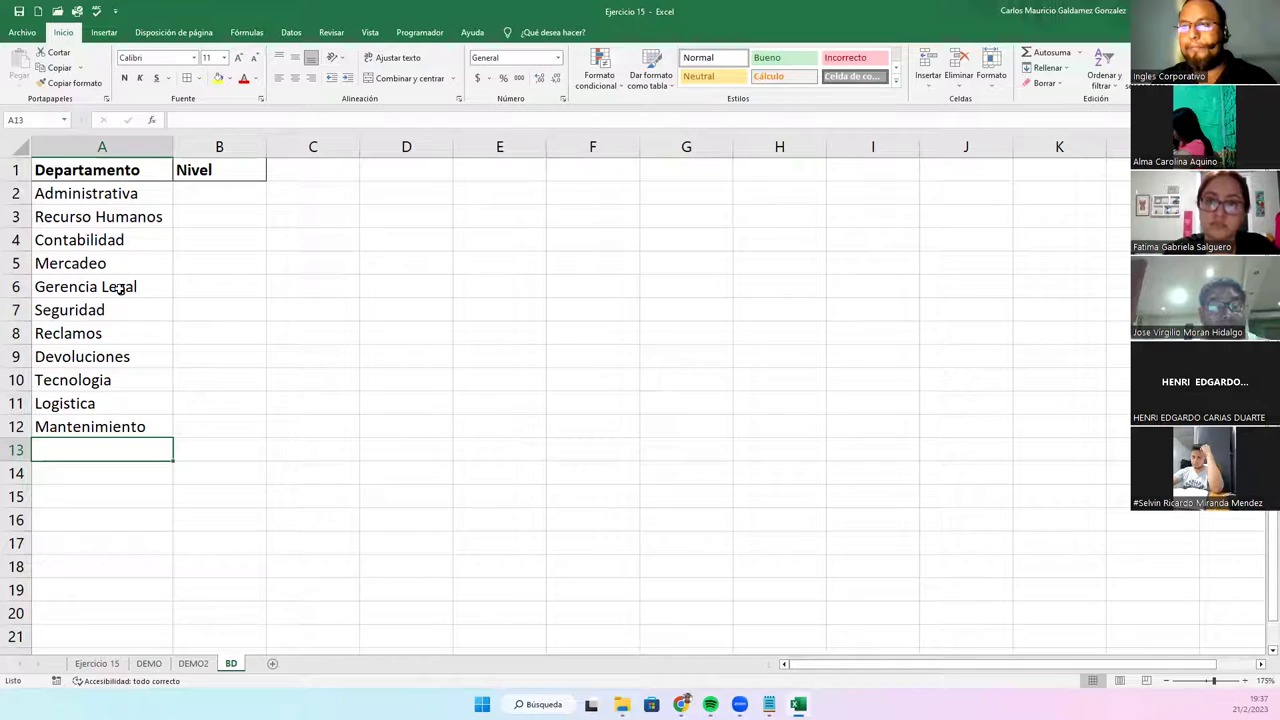
pyautogui.write('Caja')
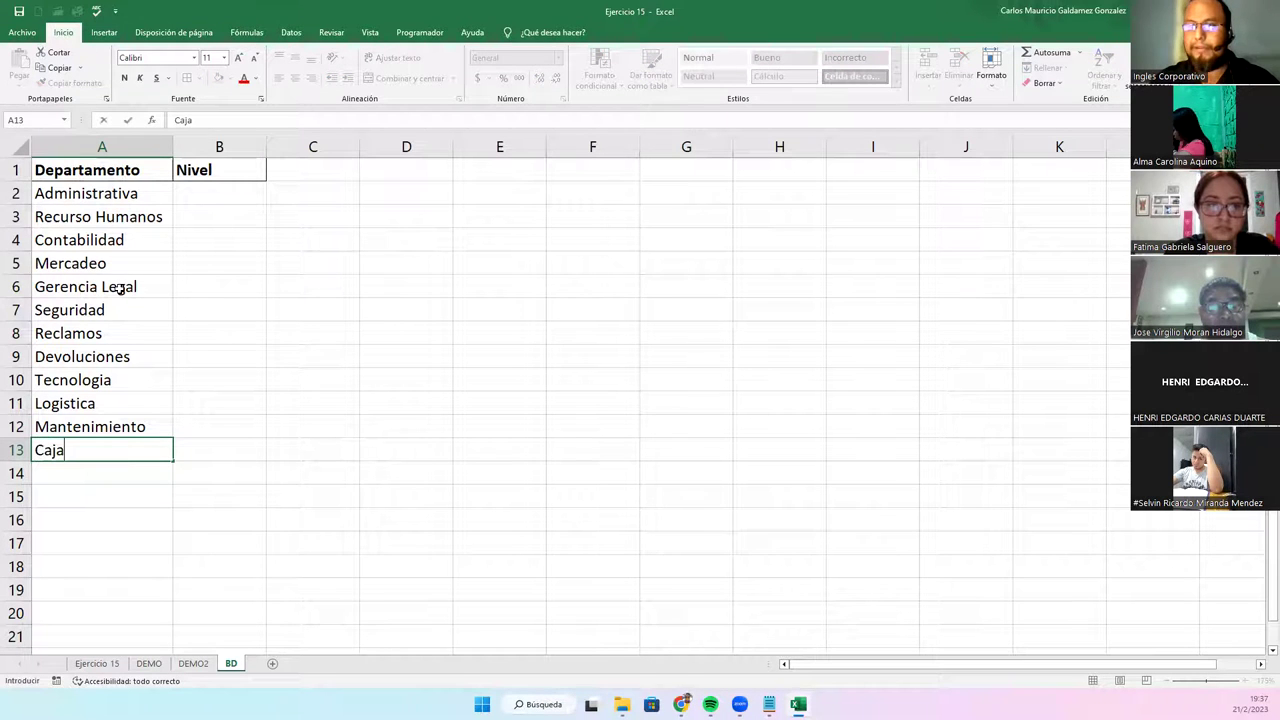
pyautogui.press('Tab')
# - Enter Nivel A and Nivel B in B2:B3 under the Nivel header
pyautogui.press('Up')
pyautogui.press('Up')
pyautogui.press('Up')
pyautogui.press('Up')
pyautogui.press('Up')
pyautogui.press('Up')
pyautogui.press('Up')
pyautogui.press('Up')
pyautogui.press('Up')
pyautogui.press('Up')
pyautogui.press('Up')
pyautogui.press('Up')
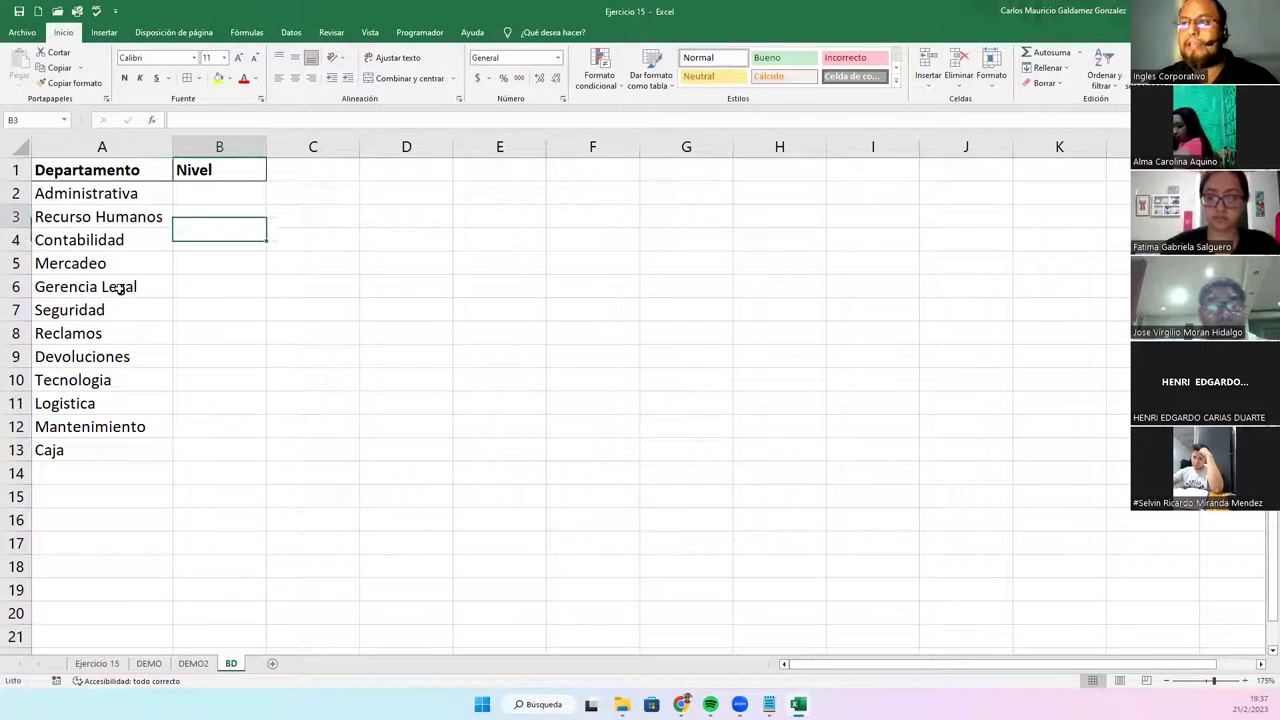
pyautogui.press('Down')
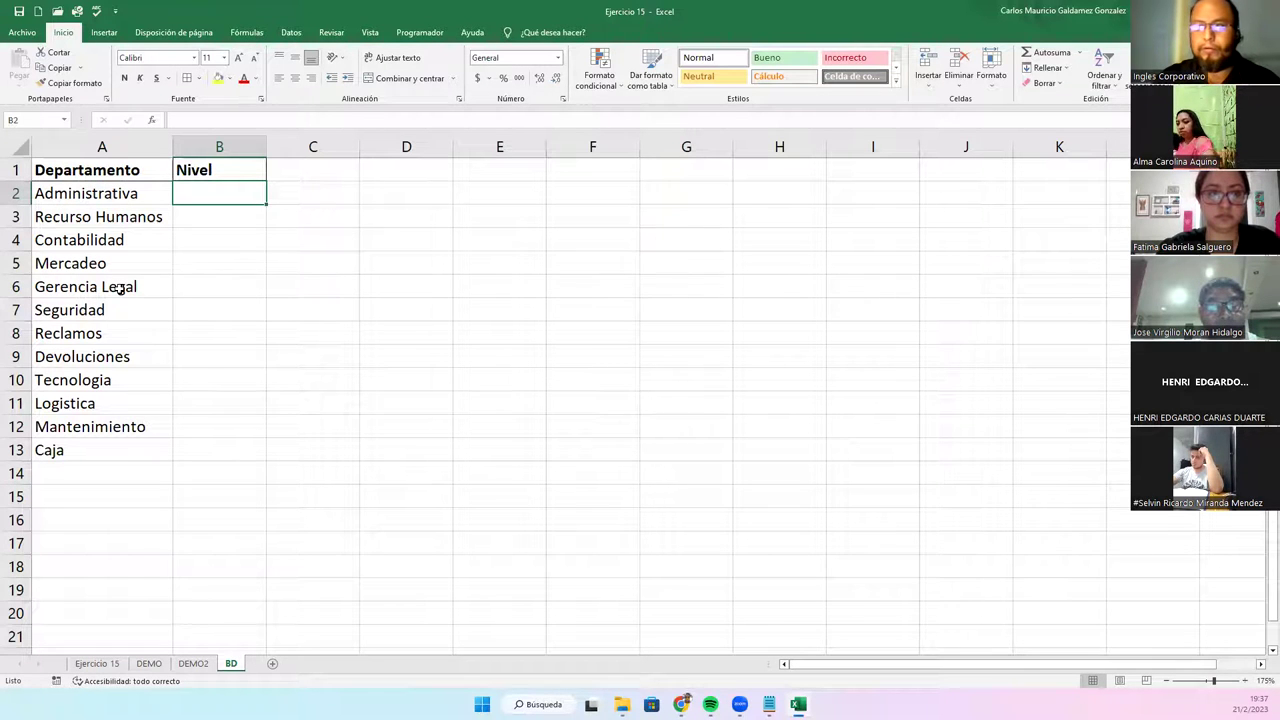
pyautogui.write('Nivel 1')
pyautogui.press('BackSpace')
pyautogui.write('A')
pyautogui.press('Return')
pyautogui.write('Nivel B')
pyautogui.press('Return')
pyautogui.write('Nivel C')
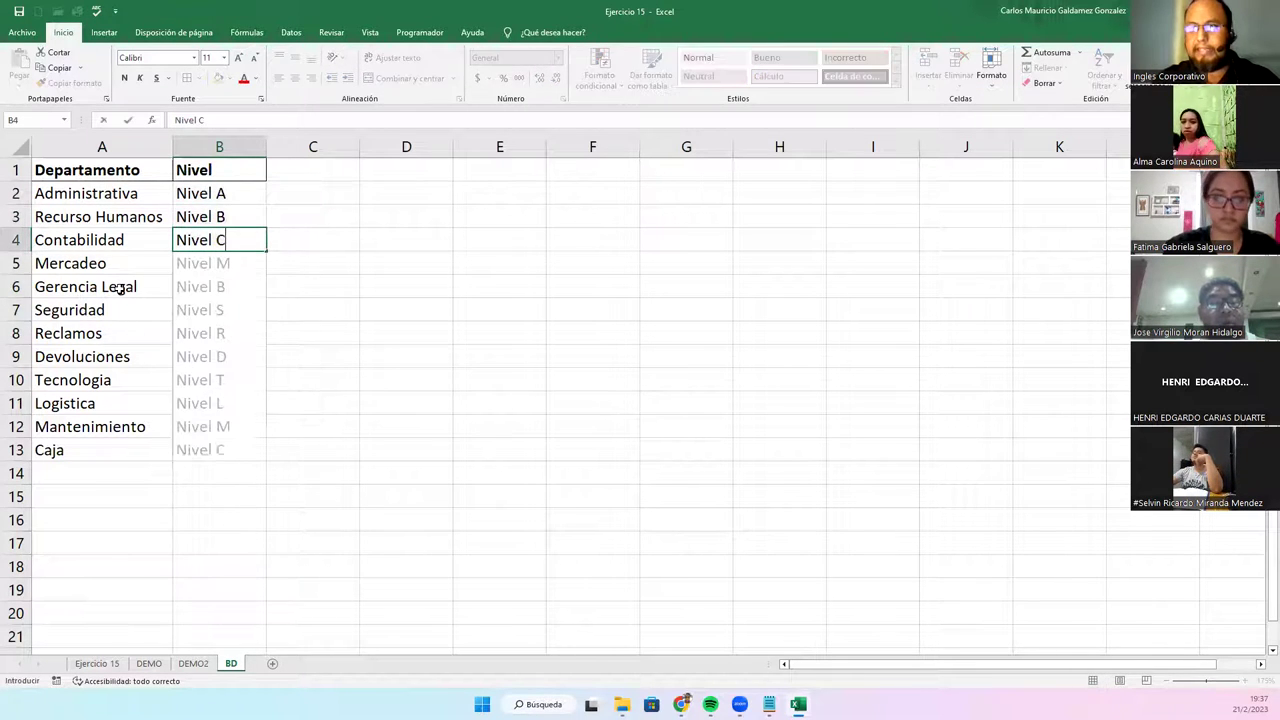
pyautogui.press('BackSpace')
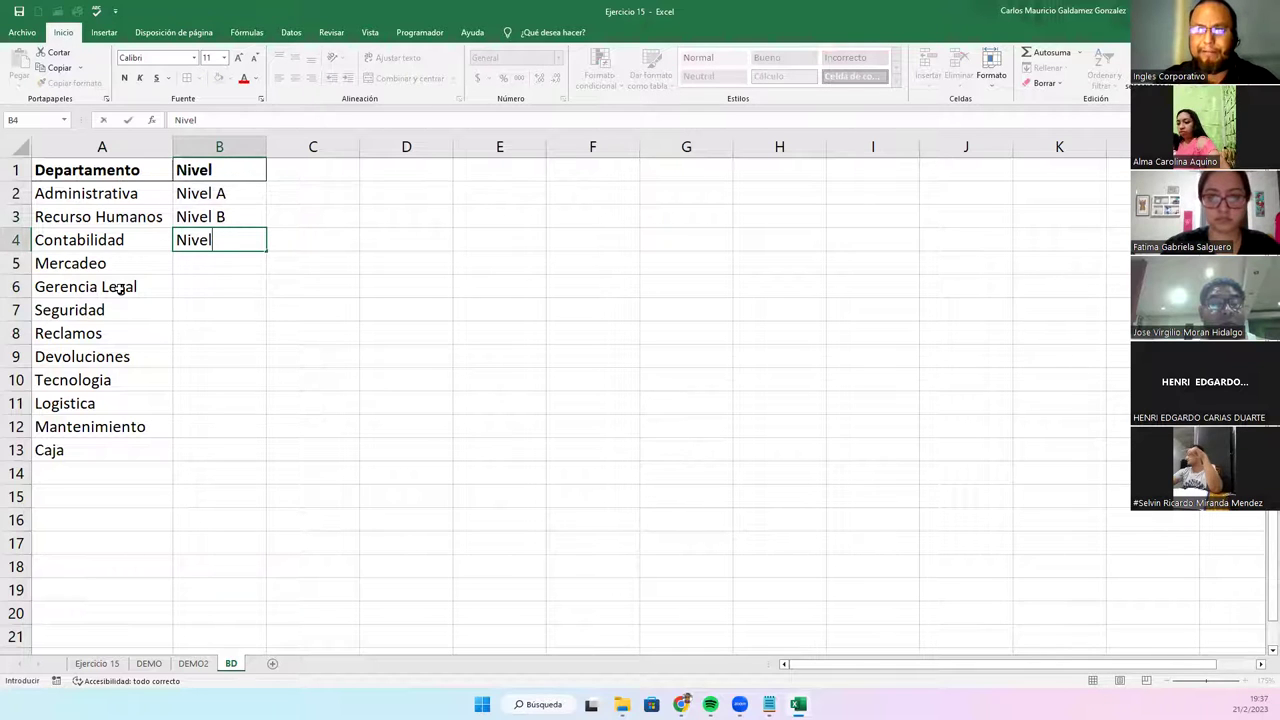
pyautogui.press('BackSpace')
pyautogui.press('BackSpace')
pyautogui.press('BackSpace')
pyautogui.press('BackSpace')
pyautogui.press('BackSpace')
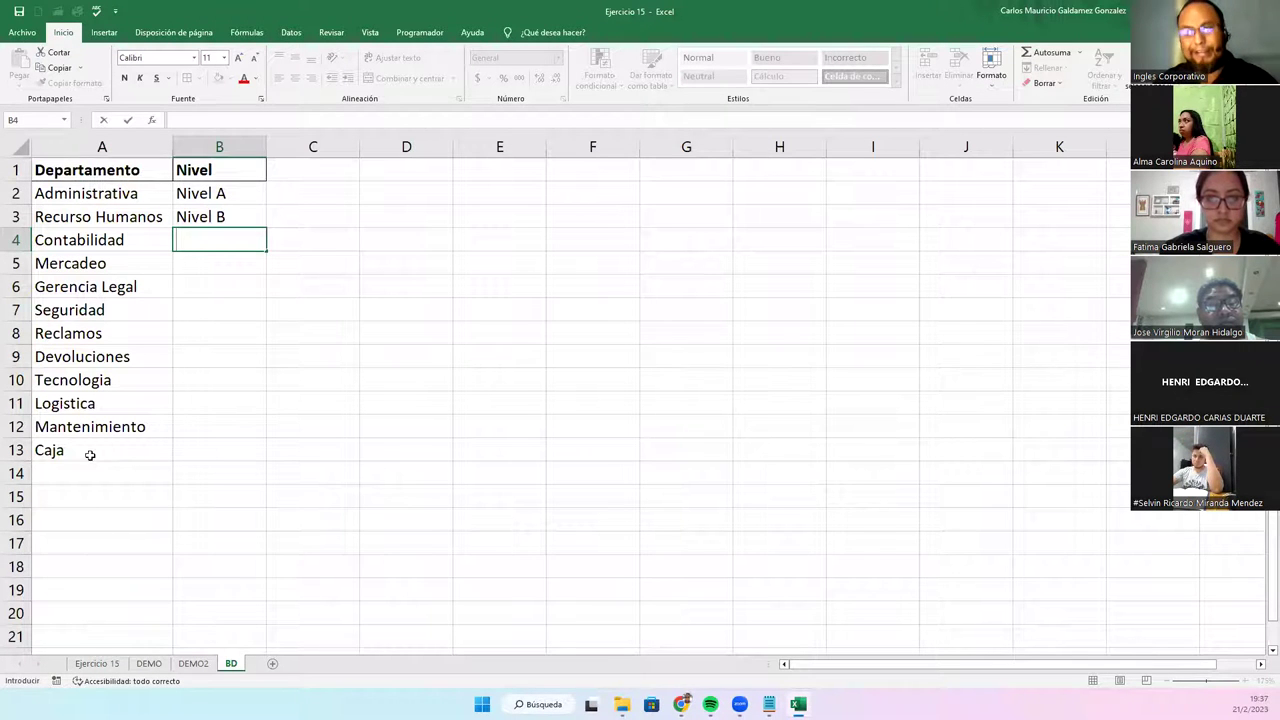
# - Add Bodega as the last department in A14
pyautogui.click(72, 470)
pyautogui.write('Bode')
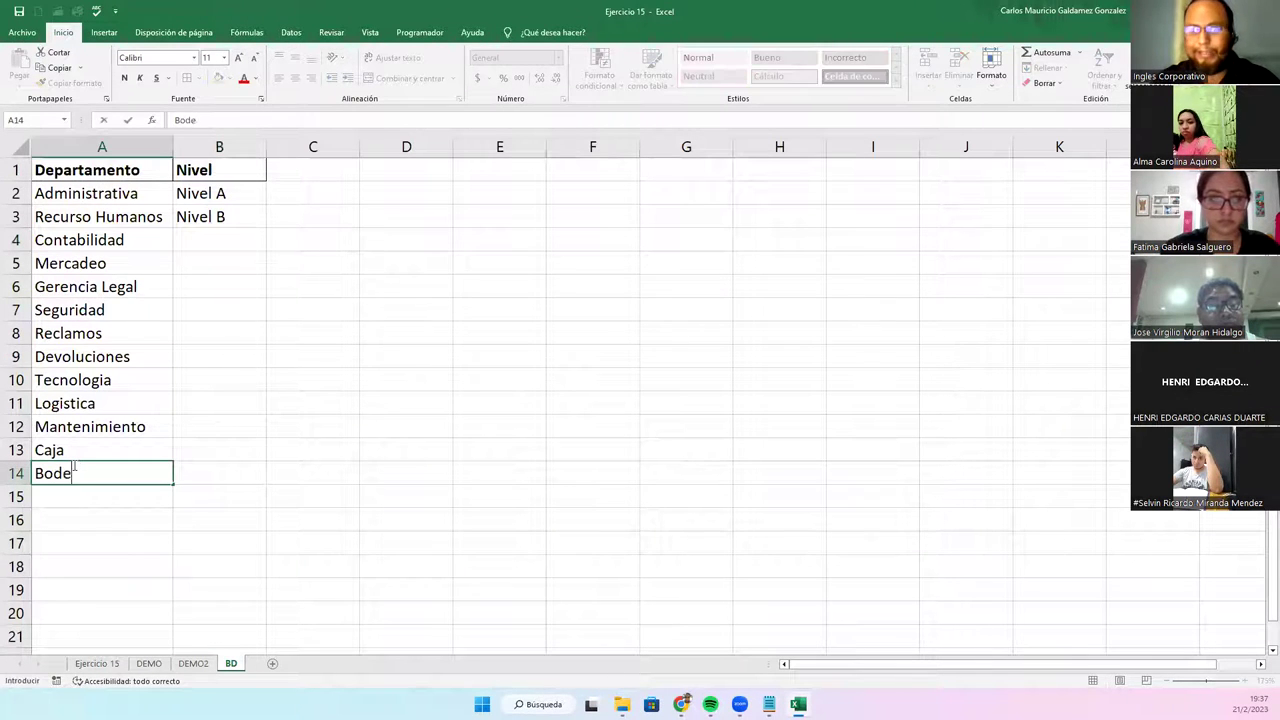
pyautogui.write('ga')
pyautogui.press('Tab')
# - Enter Nivel C in B4, below Nivel B on the BD sheet
pyautogui.press('Tab')
pyautogui.hotkey('ctrl', 'Up')
pyautogui.press('Down')
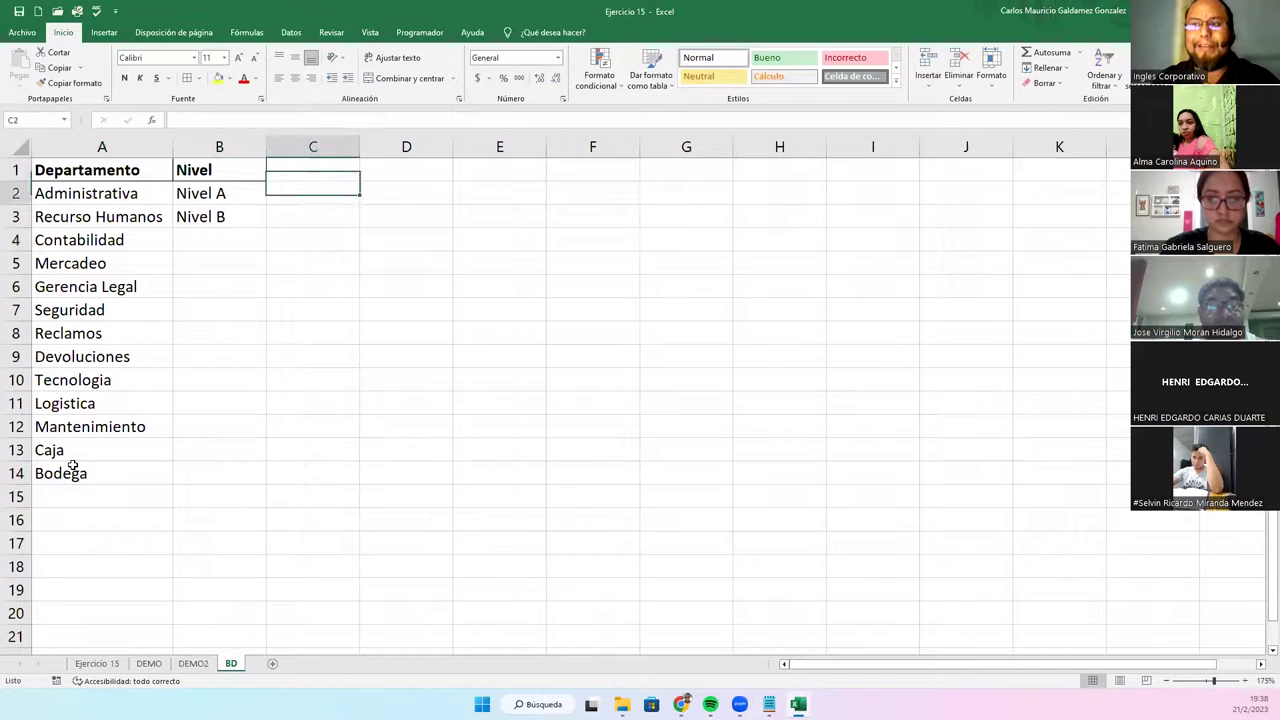
pyautogui.press('Left')
pyautogui.press('Down')
pyautogui.press('Down')
pyautogui.write('Nivel C')
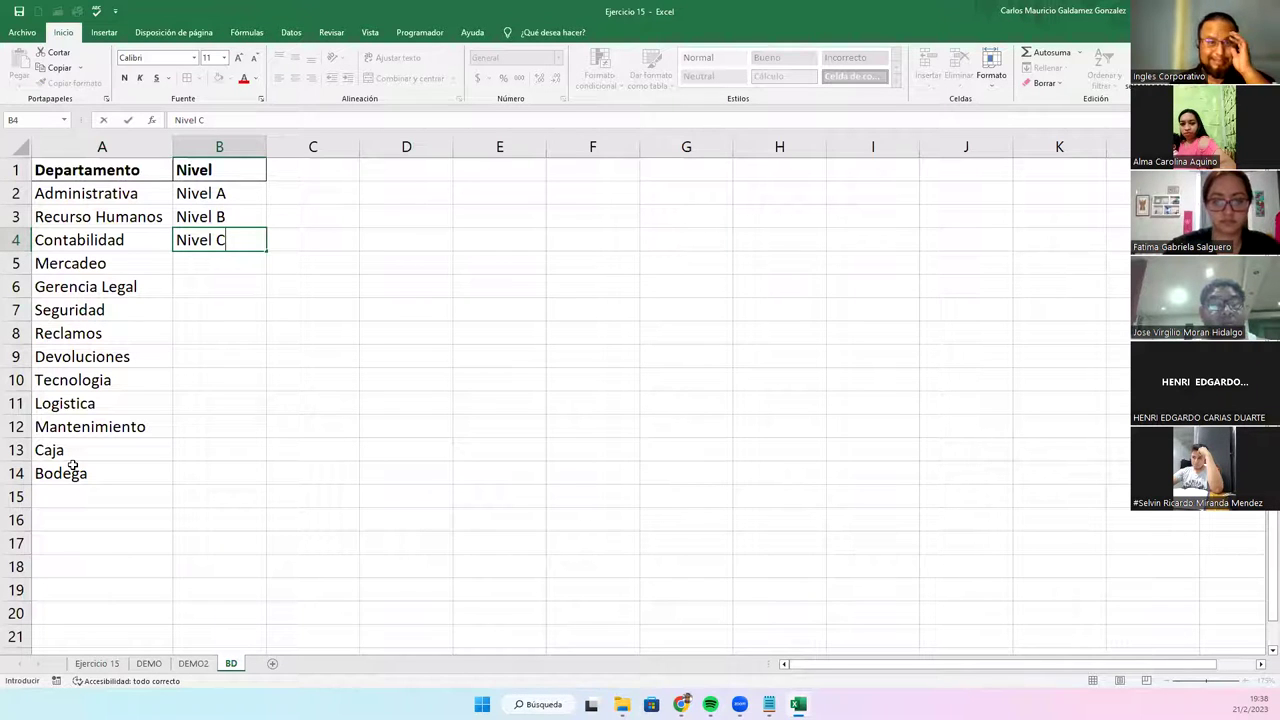
pyautogui.press('Escape')
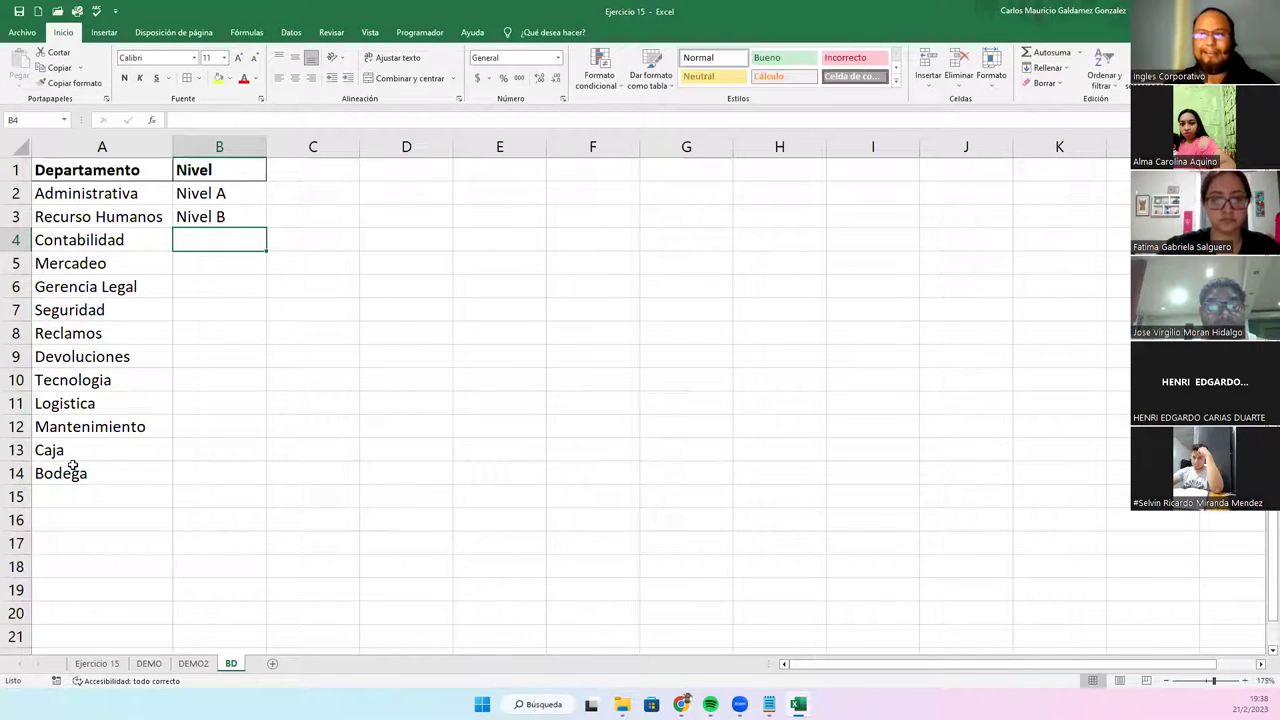
pyautogui.write('Nivel C')
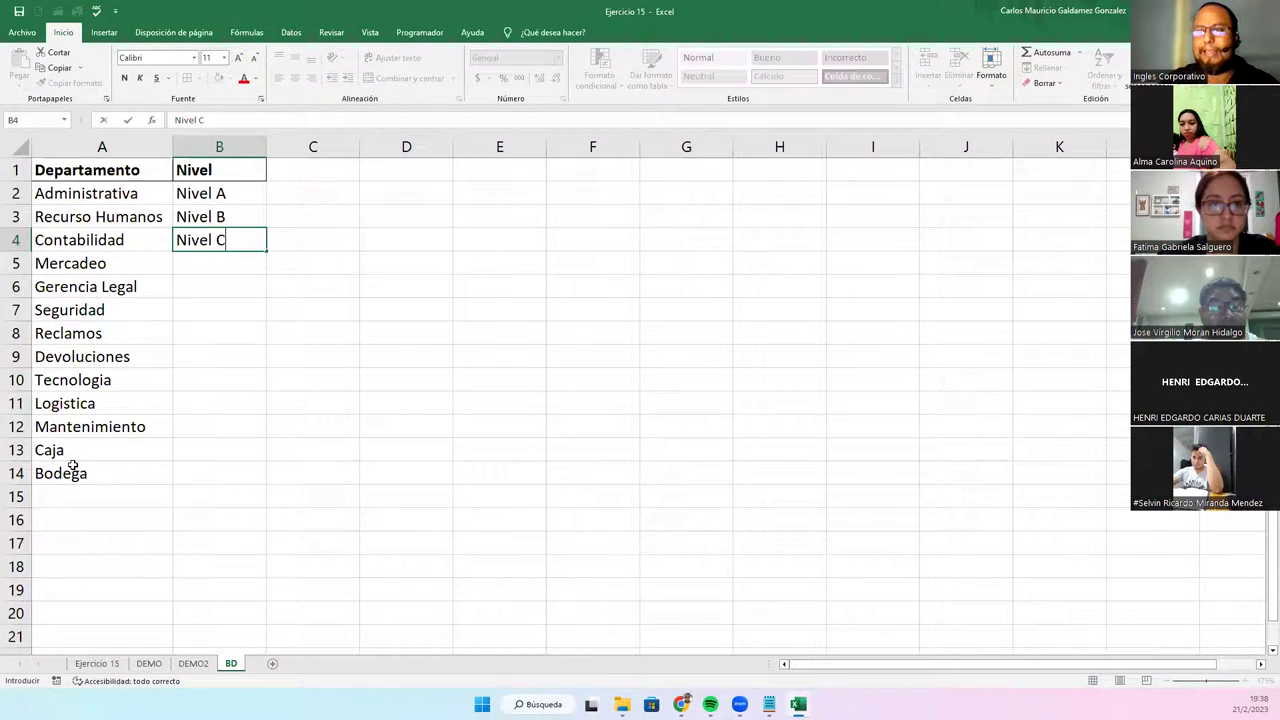
pyautogui.press('Return')
# - Enter Nivel M in B5, accepting the suggested fill down to B14, and fit column B's width to its contents
pyautogui.write('Nivel M')
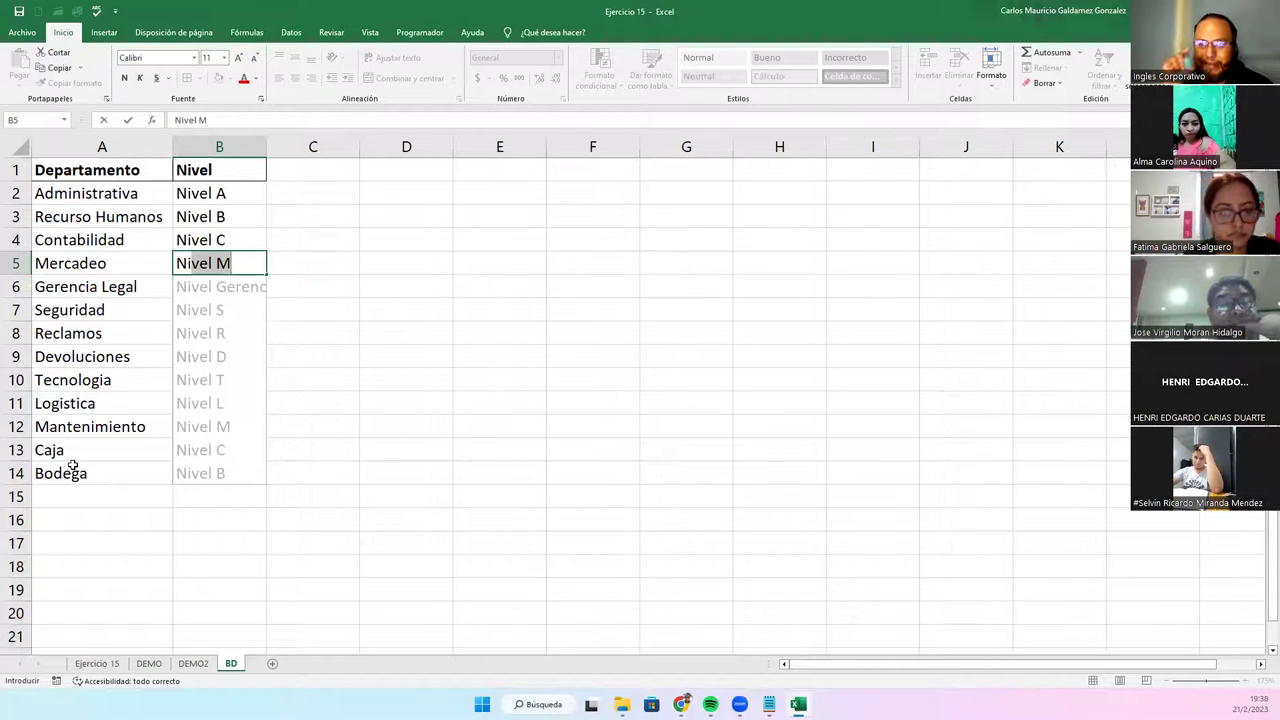
pyautogui.press('Return')
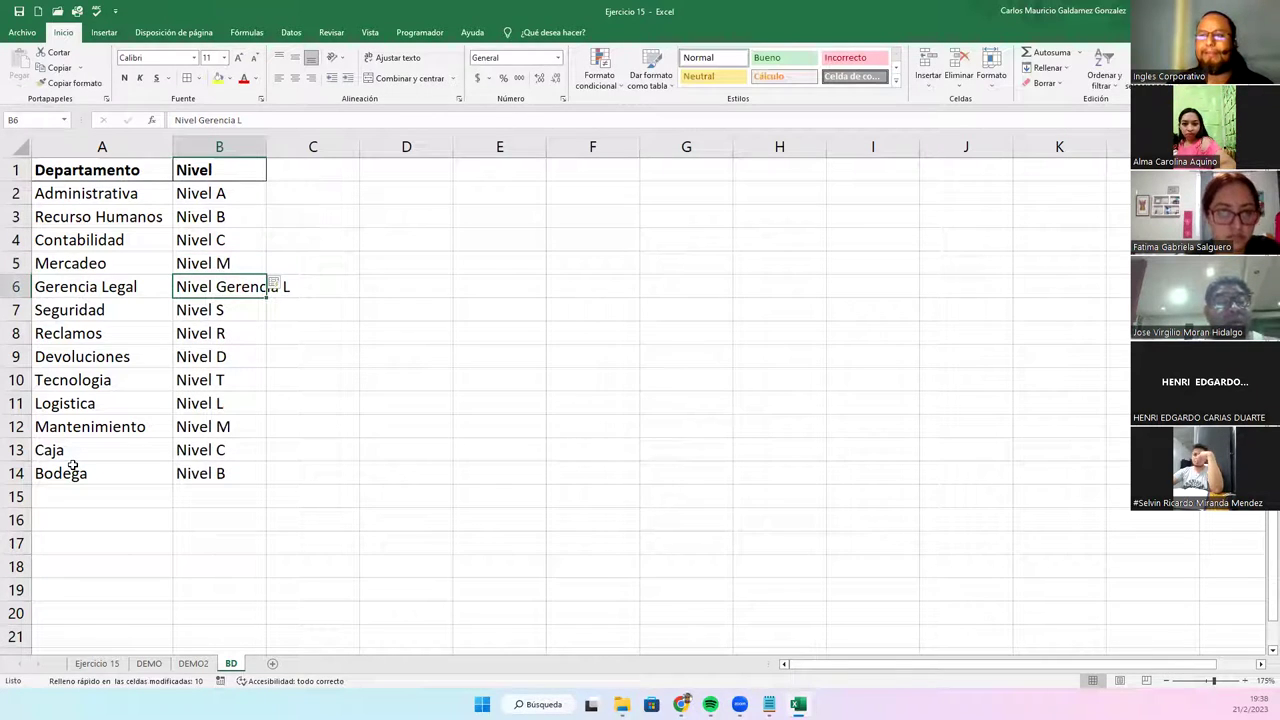
pyautogui.doubleClick(266, 147)
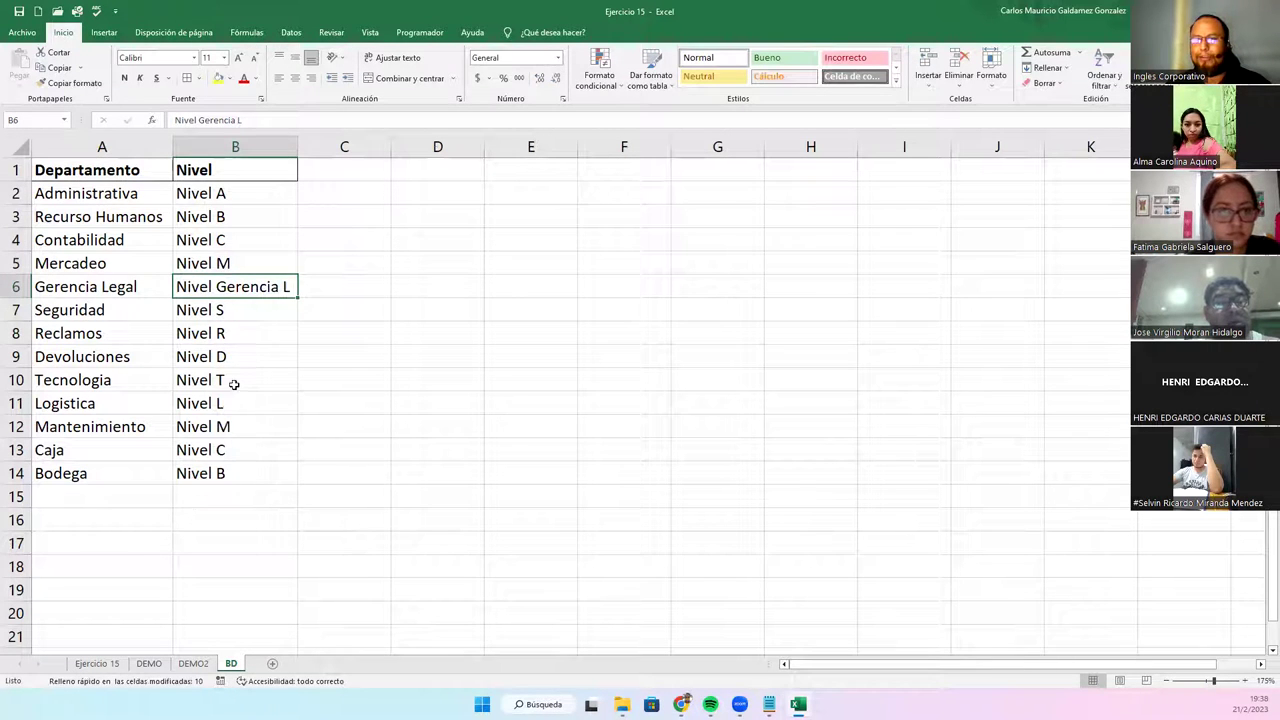
pyautogui.click(200, 449)
pyautogui.click(214, 292)
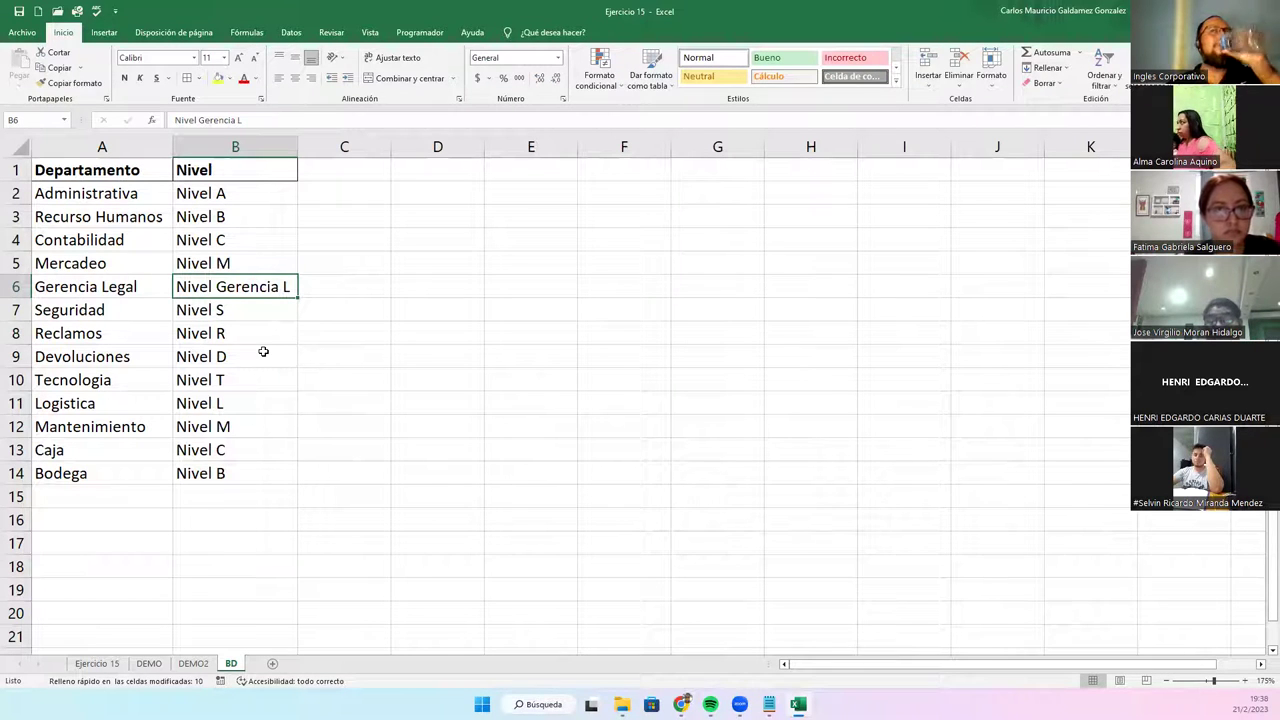
pyautogui.moveTo(210, 196); pyautogui.dragTo(210, 217)
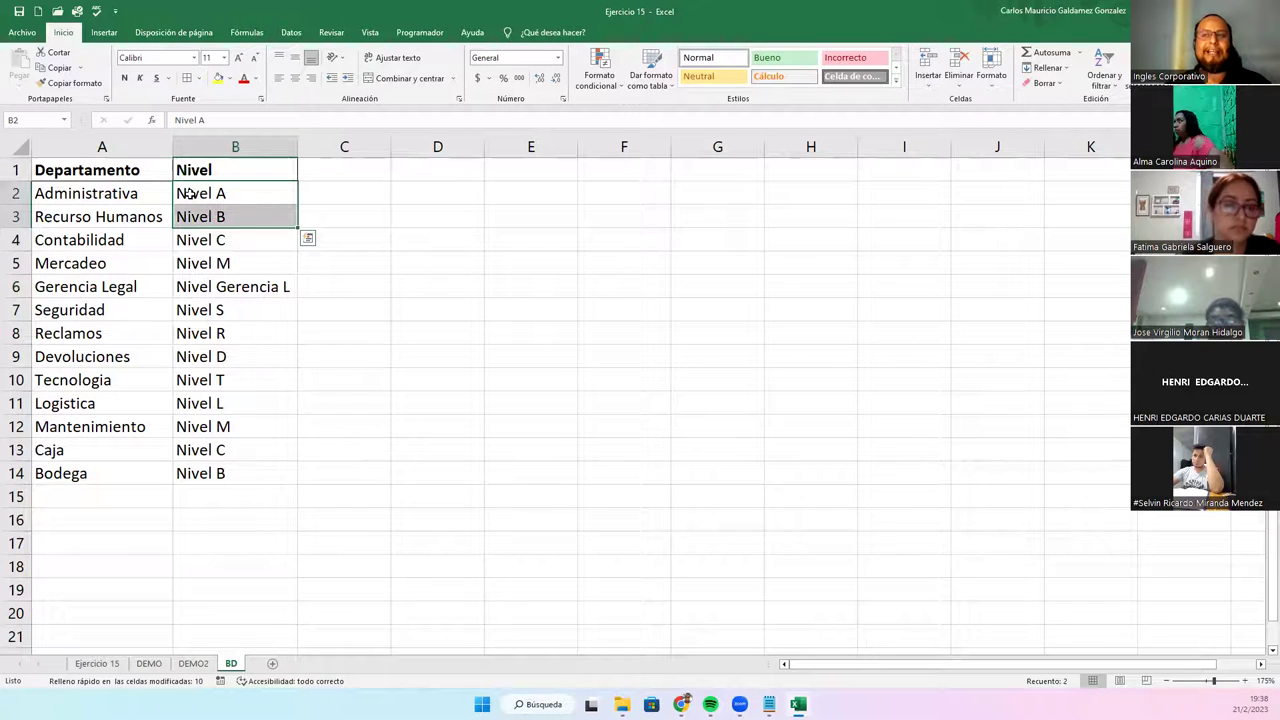
pyautogui.click(190, 245)
pyautogui.moveTo(190, 245); pyautogui.dragTo(190, 195)
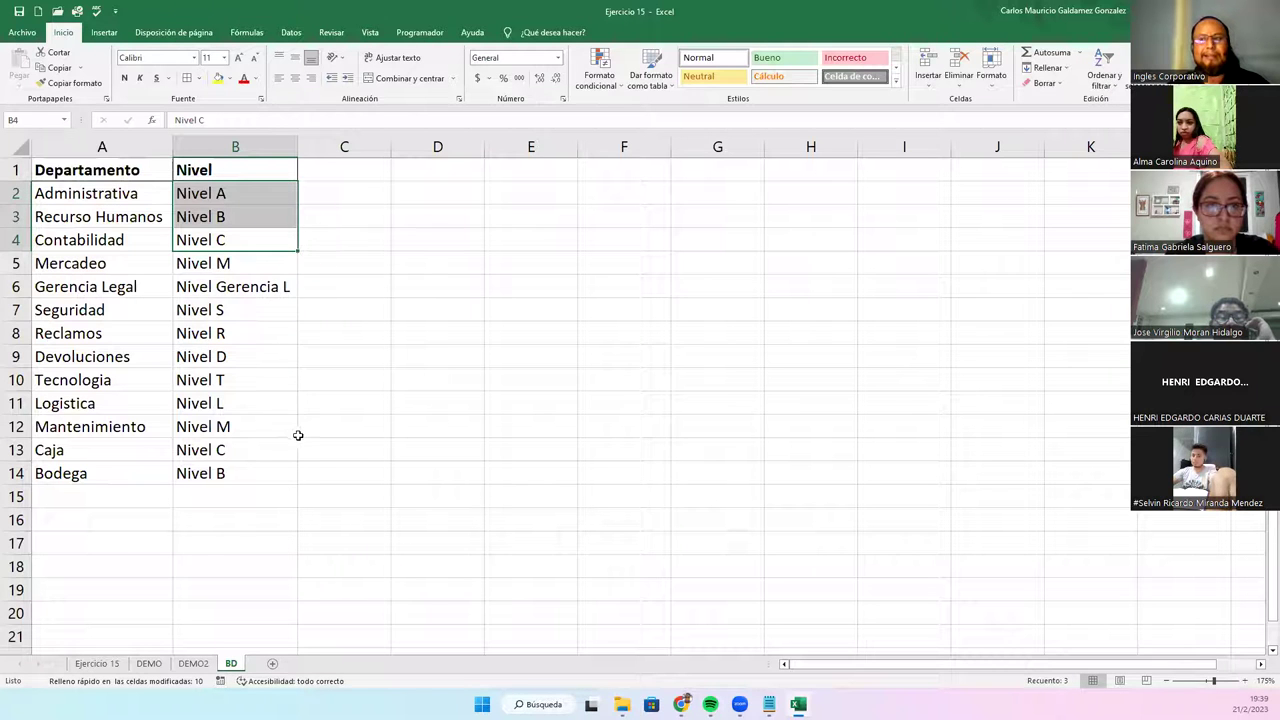
# - Clear the level entries in B5:B14, below Nivel C
pyautogui.click(257, 402)
pyautogui.moveTo(215, 264); pyautogui.dragTo(247, 467)
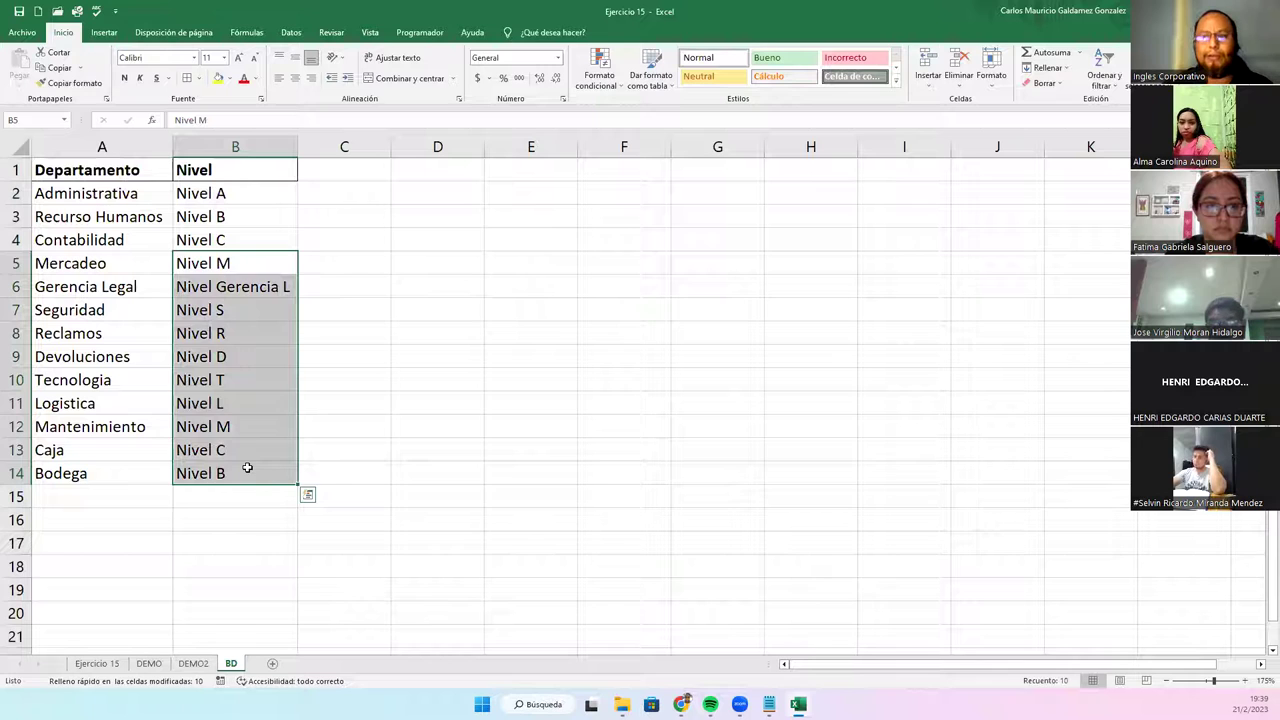
pyautogui.press('Delete')
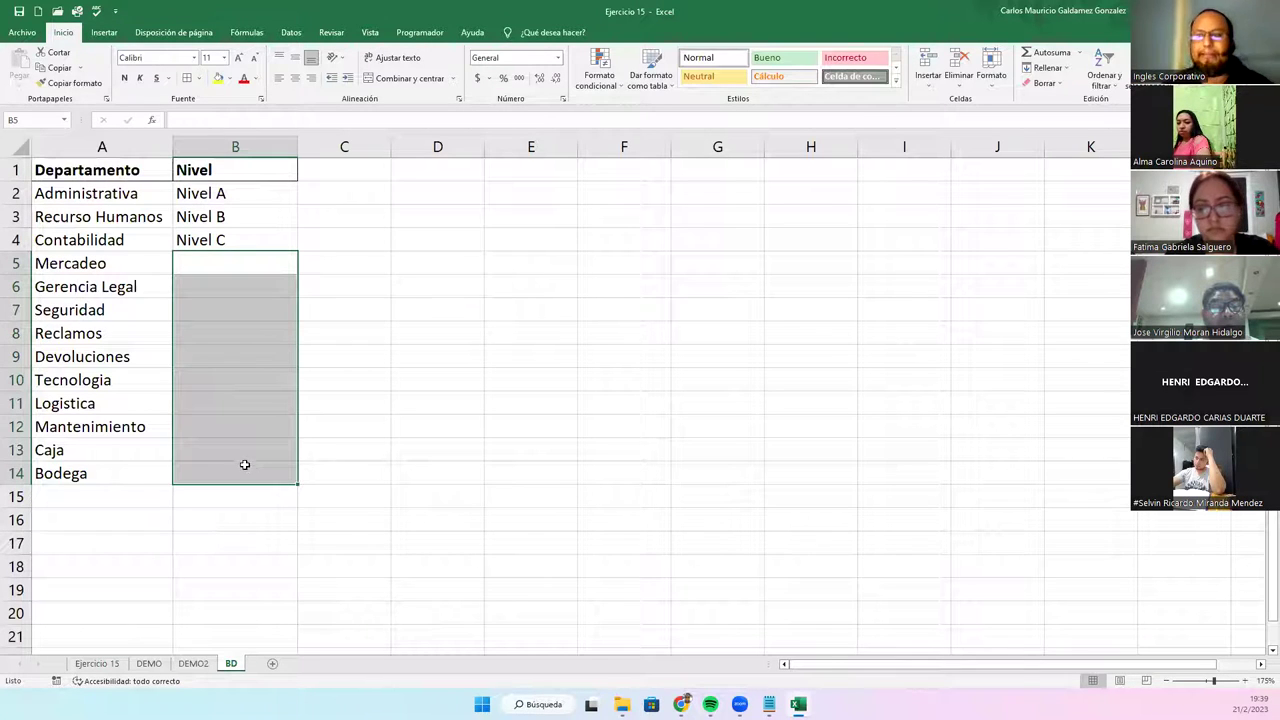
pyautogui.click(207, 258)
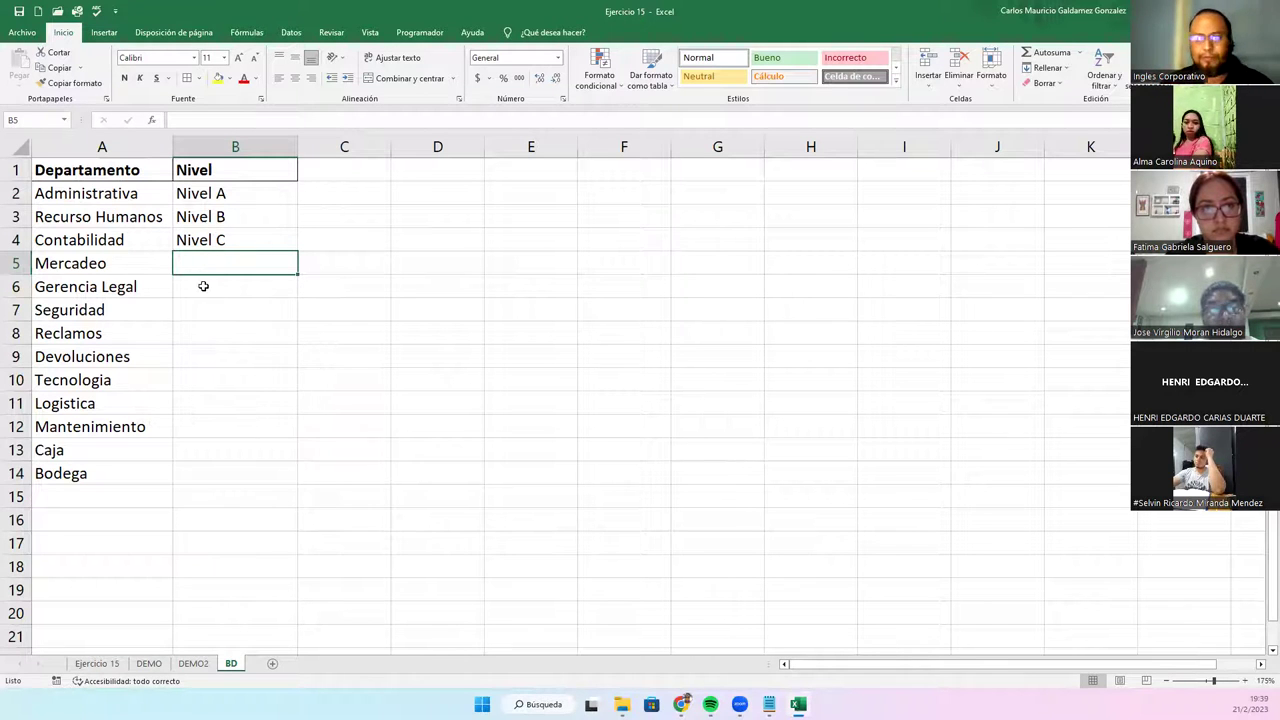
pyautogui.click(237, 338)
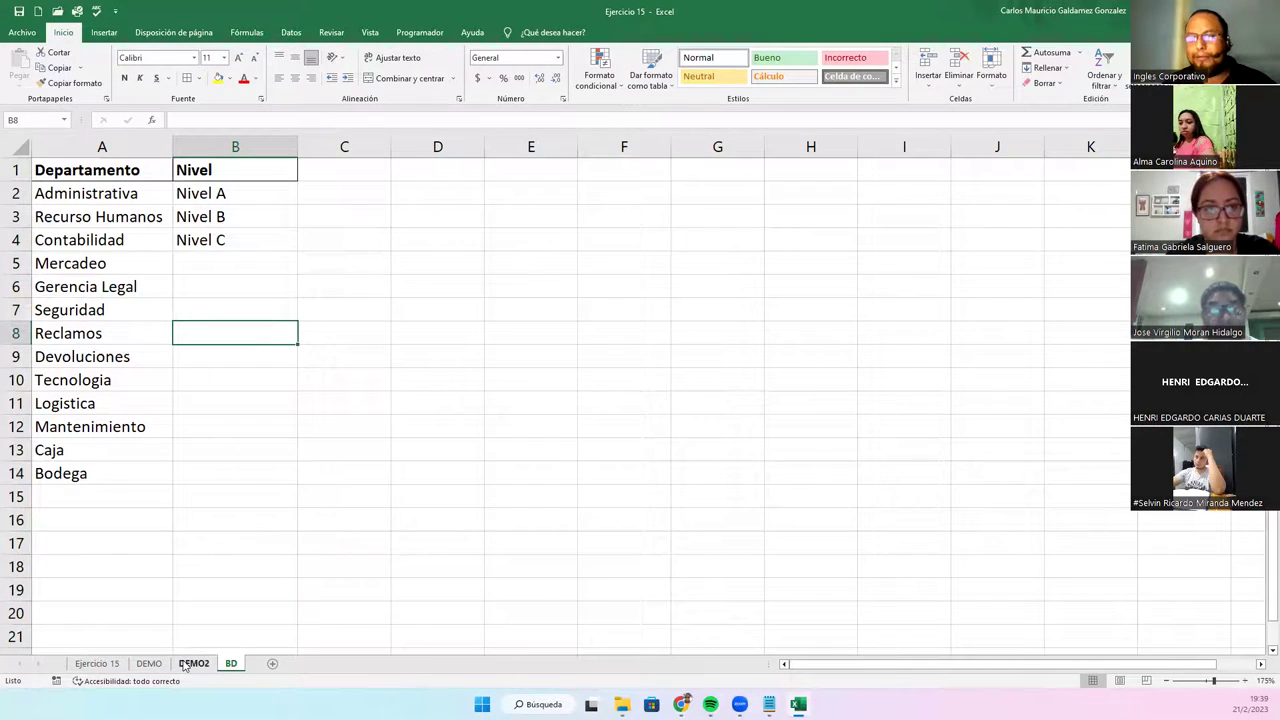
# - Start a data validation for the Departamento cells F2:F16 on DEMO2, allowing values from a list (Lista)
pyautogui.click(193, 663)
pyautogui.click(462, 236)
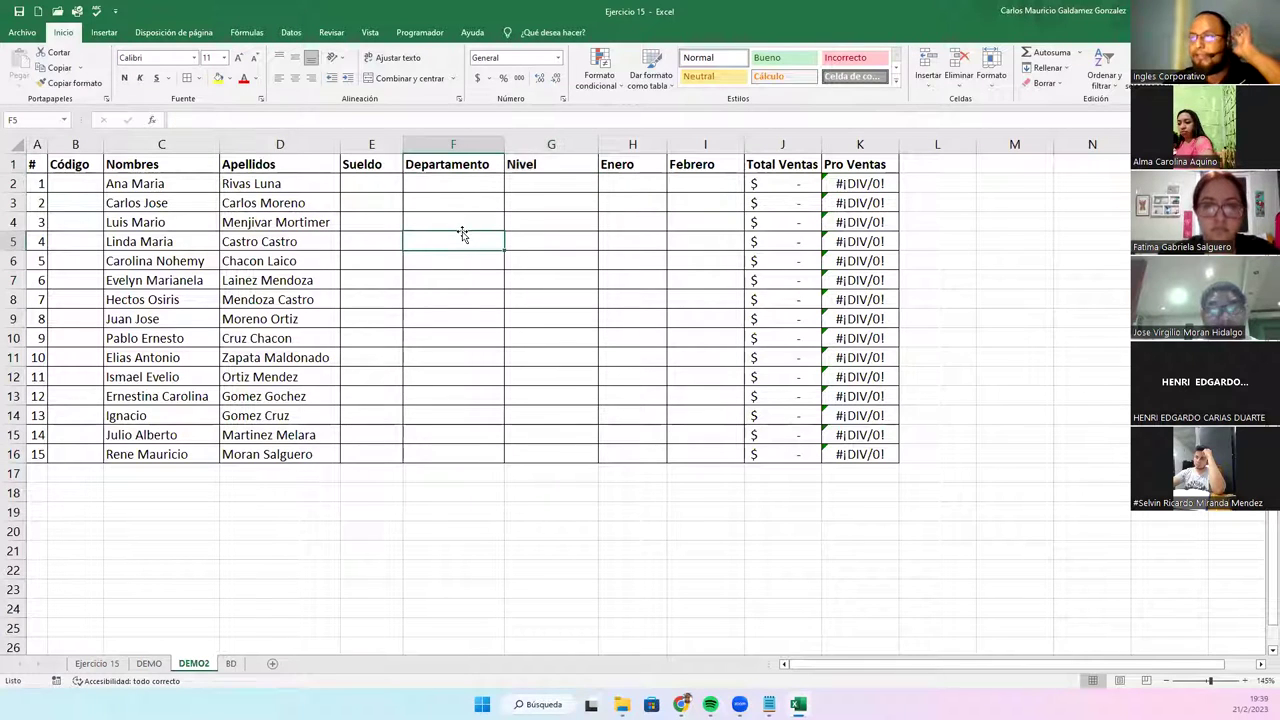
pyautogui.moveTo(447, 179); pyautogui.dragTo(434, 456)
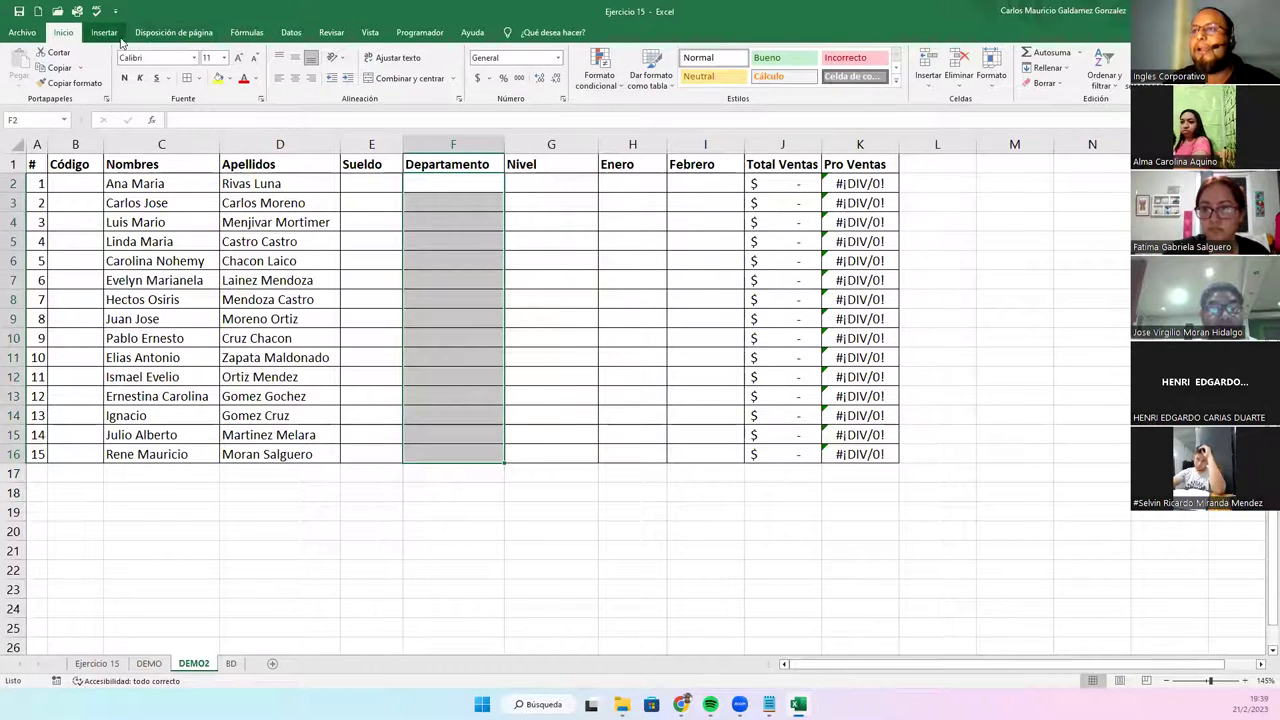
pyautogui.click(297, 40)
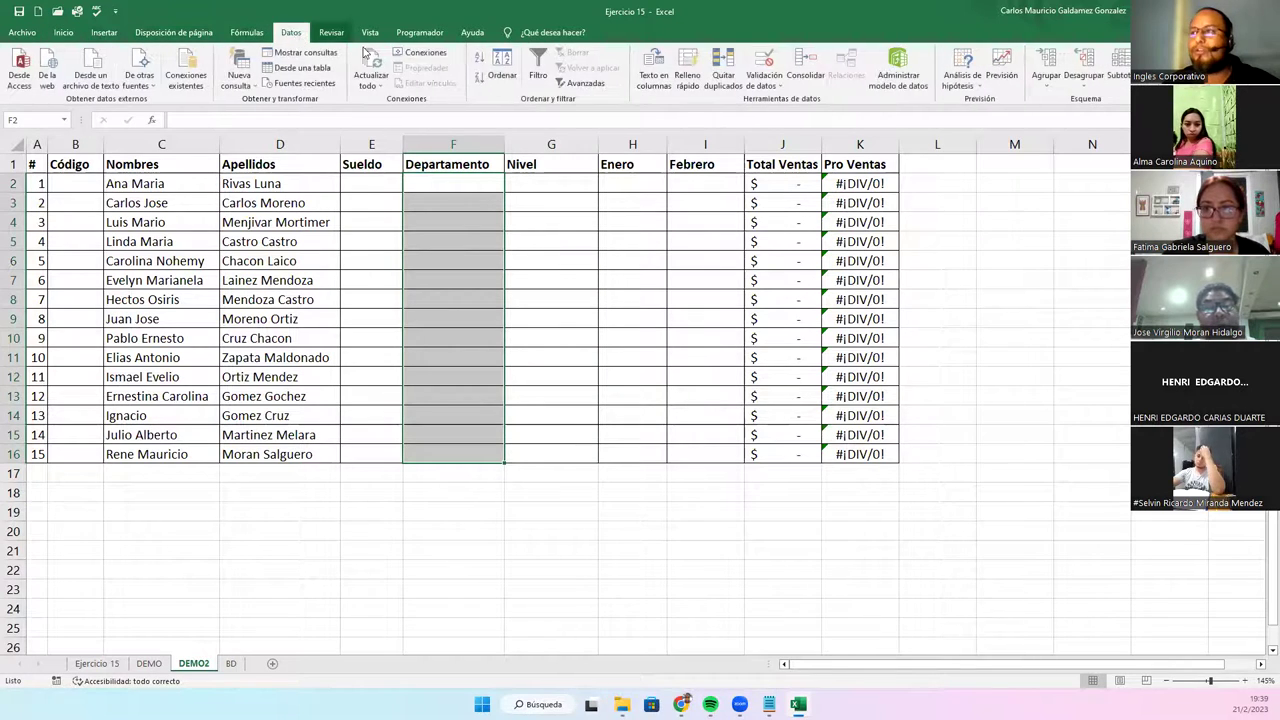
pyautogui.click(762, 66)
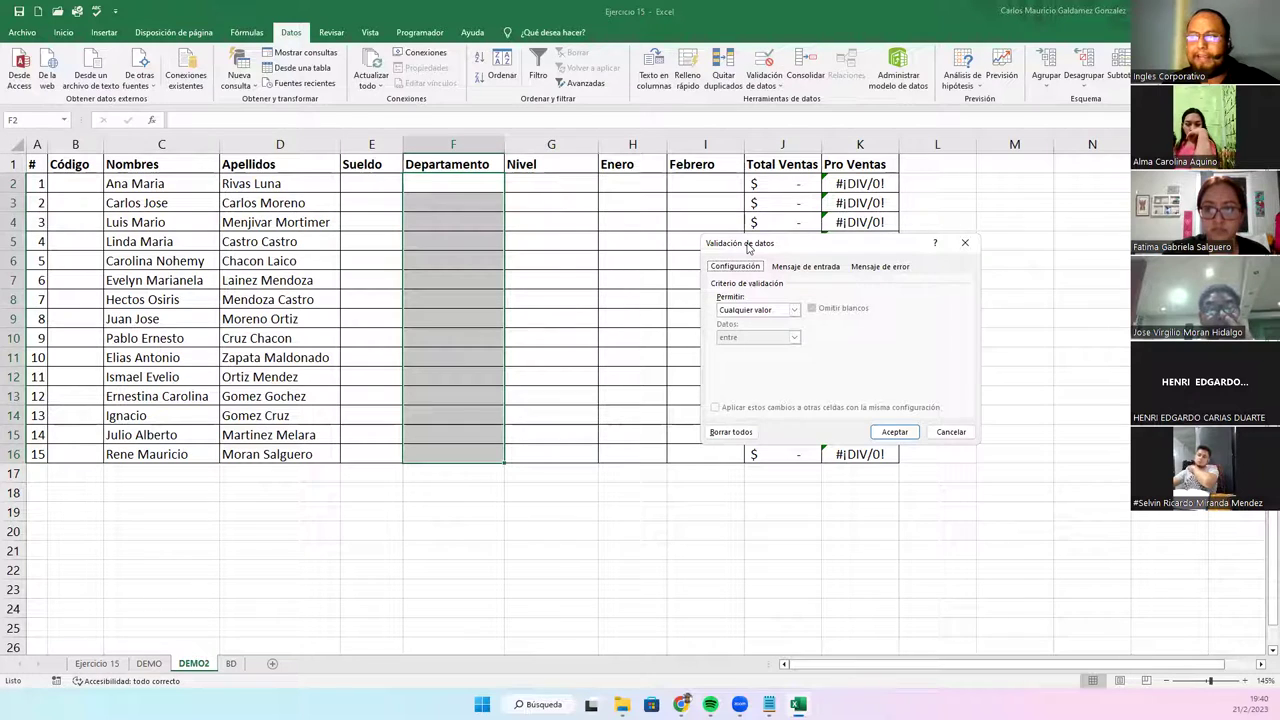
pyautogui.moveTo(747, 248); pyautogui.dragTo(576, 226)
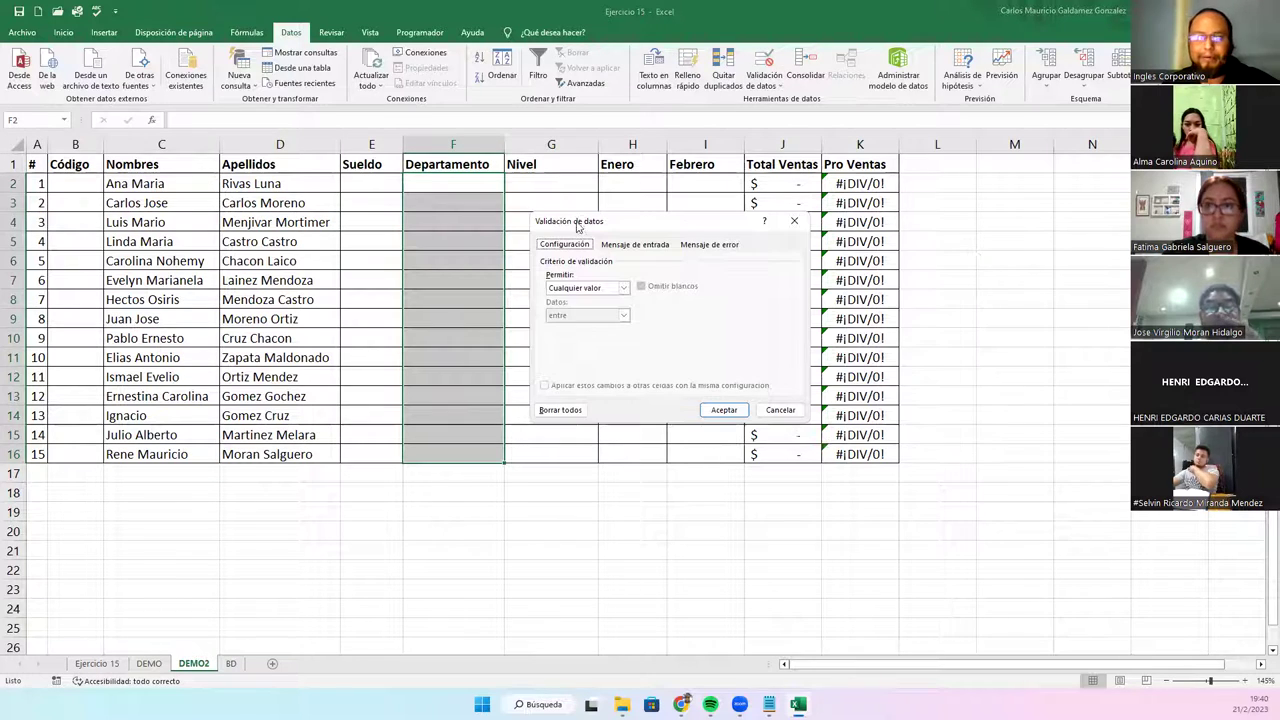
pyautogui.click(599, 293)
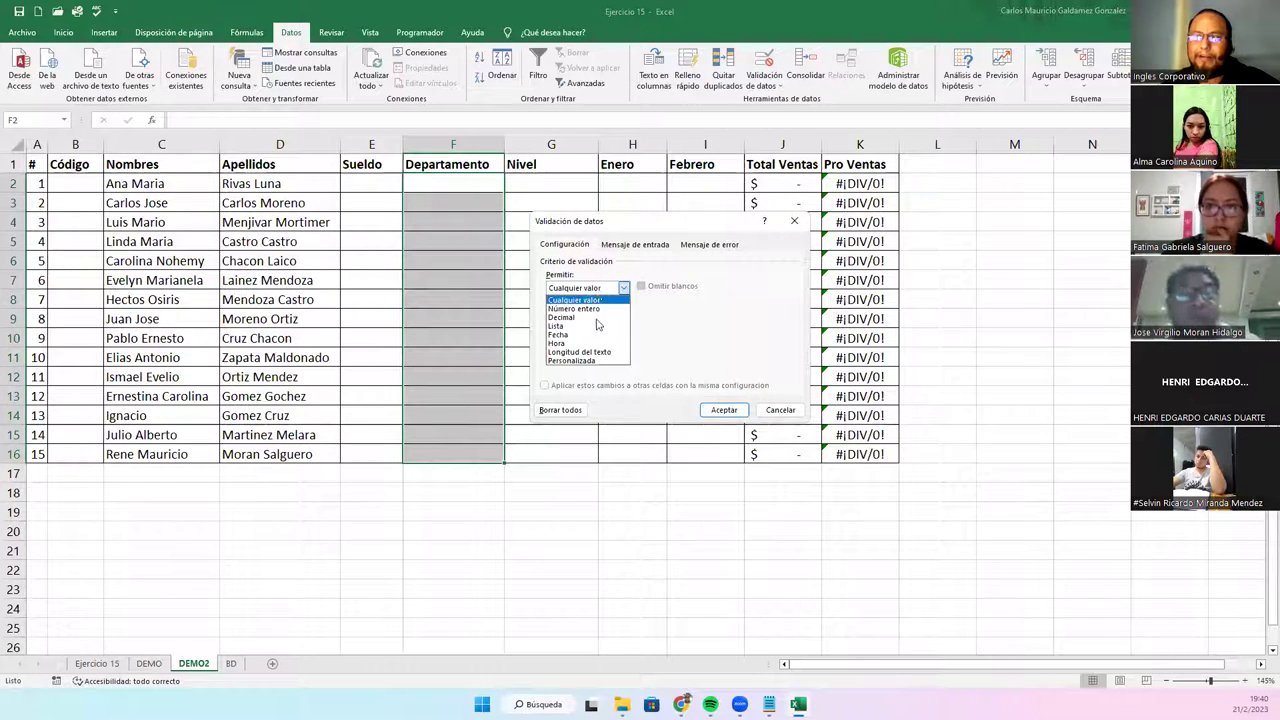
pyautogui.click(590, 327)
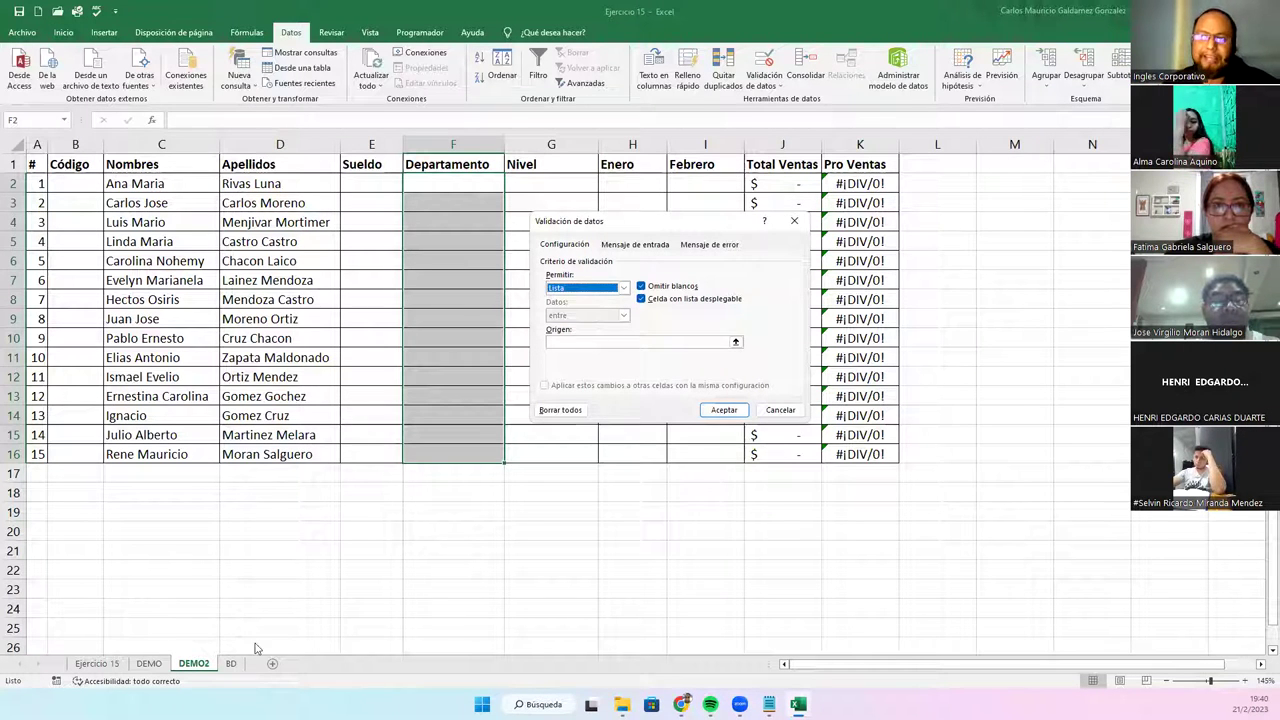
# - Set the validation list's source to =BD!$A$2:$A$14 and apply the rule
pyautogui.click(735, 343)
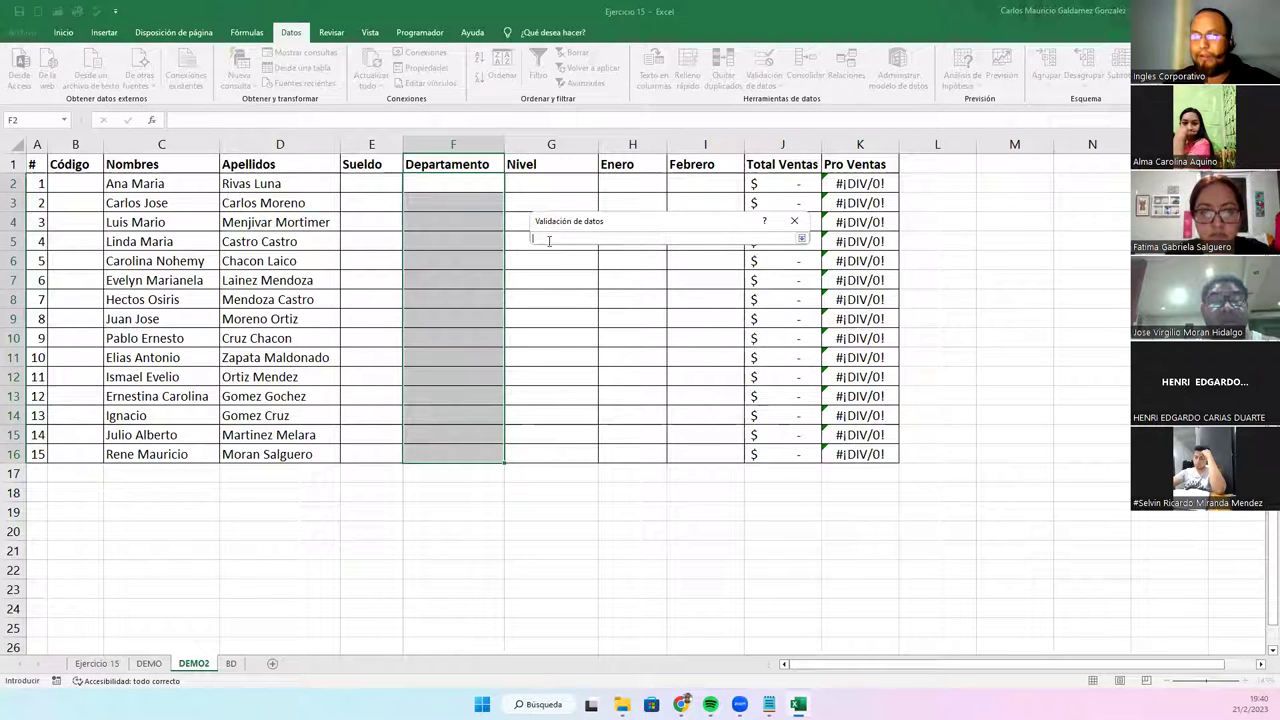
pyautogui.click(231, 664)
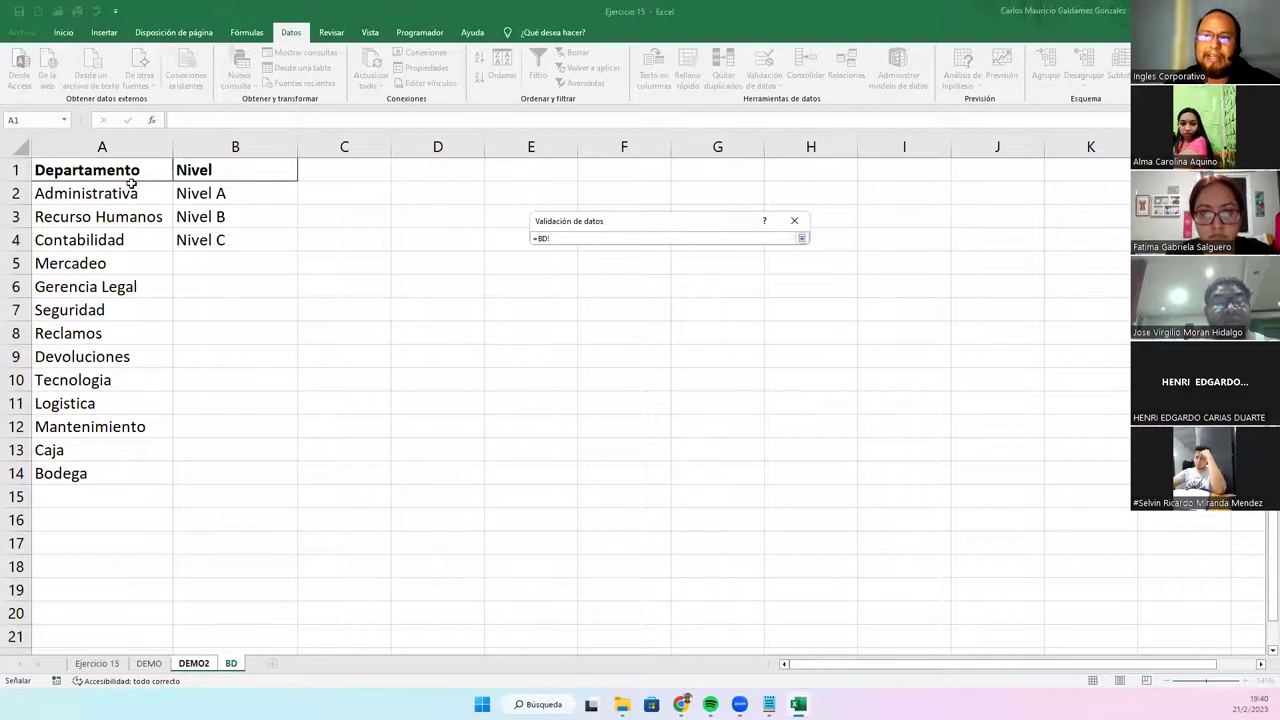
pyautogui.moveTo(103, 193); pyautogui.dragTo(88, 453)
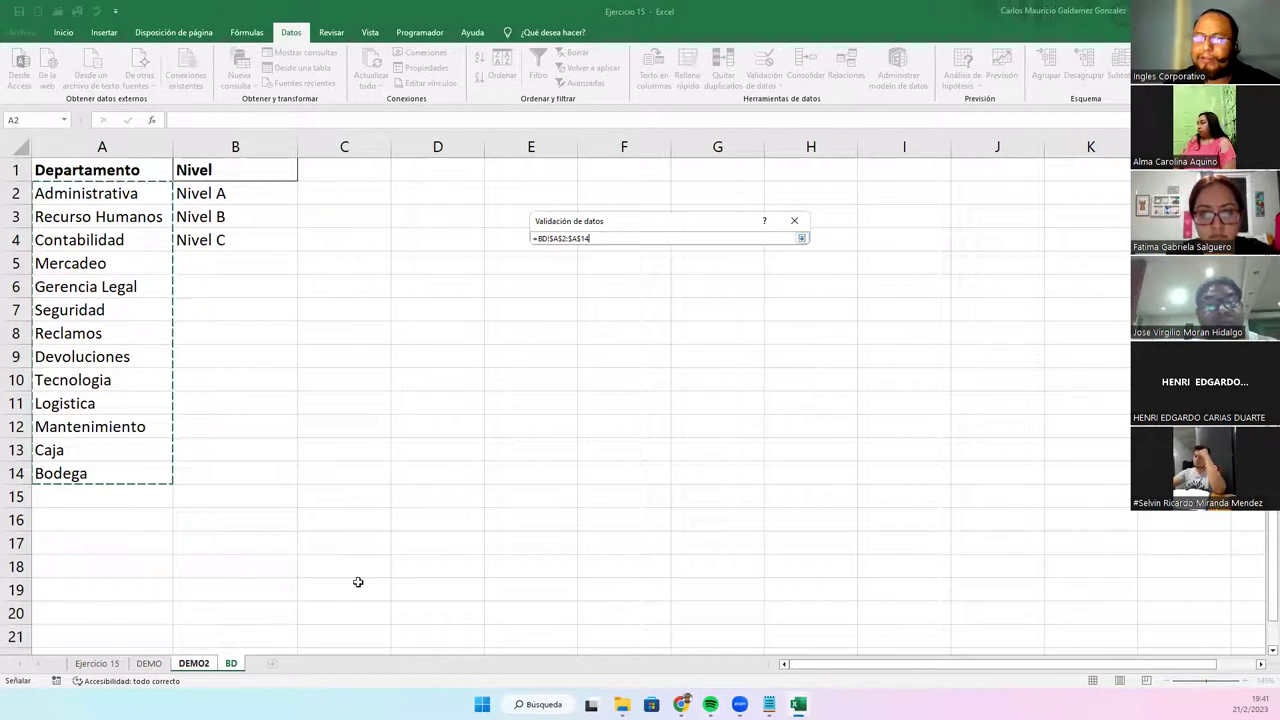
pyautogui.click(801, 240)
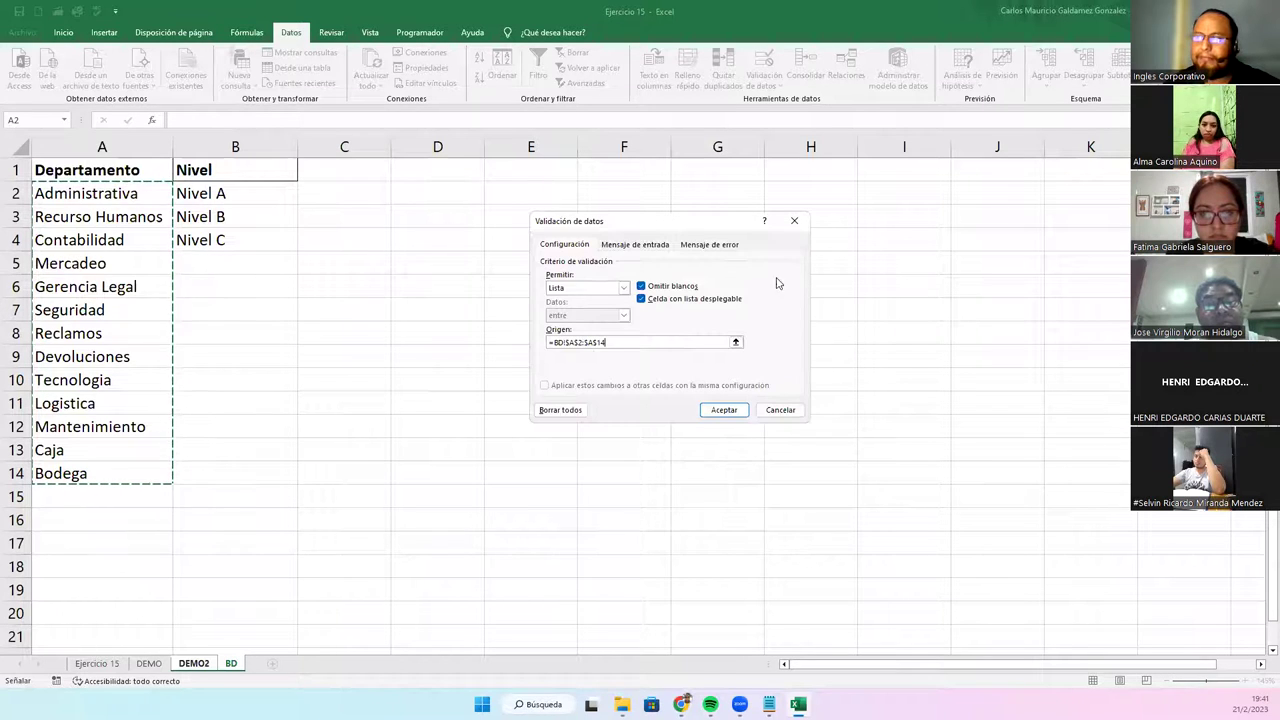
pyautogui.click(714, 410)
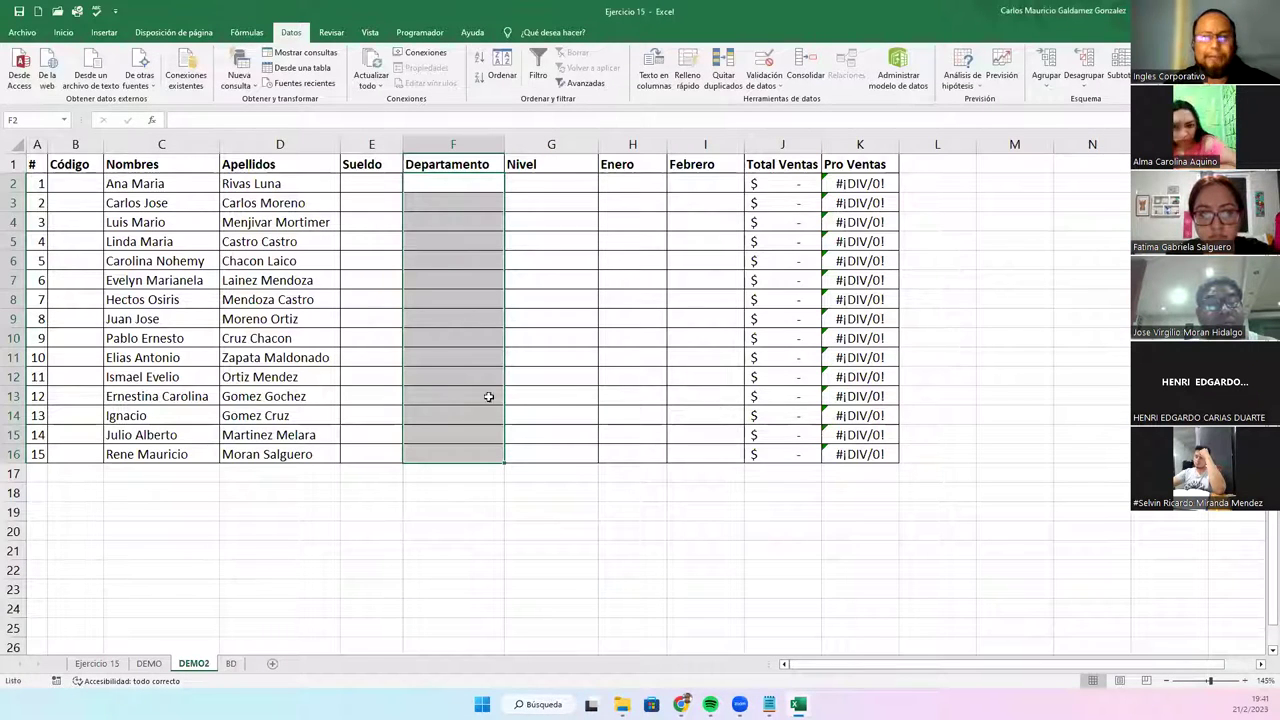
# - Check the Departamento cells on DEMO2 for the dropdown, going through several rows and ending at F2
pyautogui.click(231, 664)
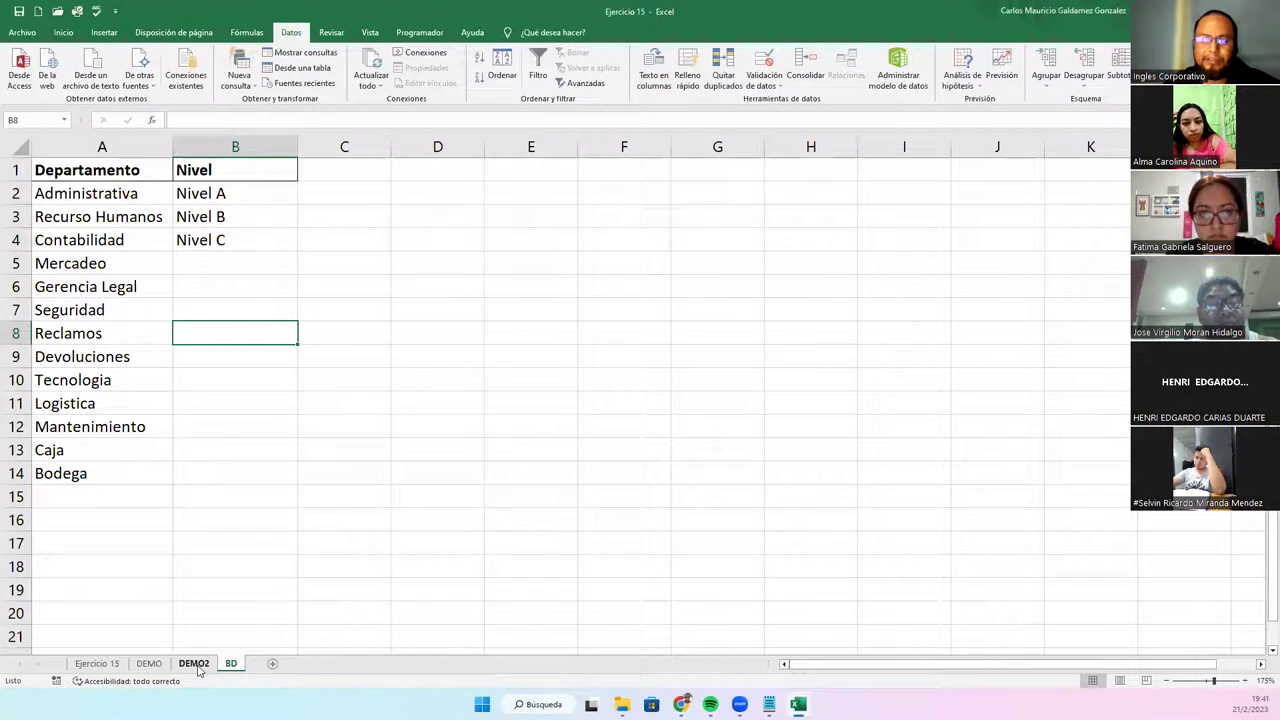
pyautogui.click(194, 664)
pyautogui.click(552, 262)
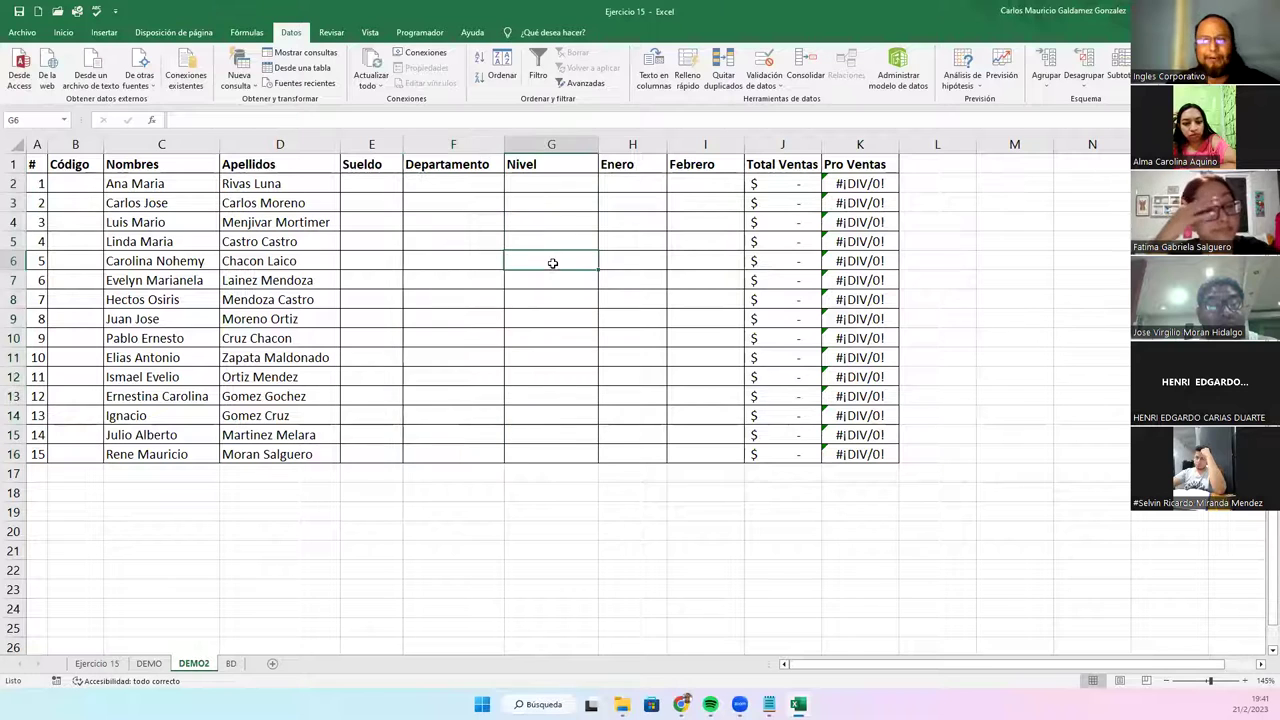
pyautogui.click(449, 188)
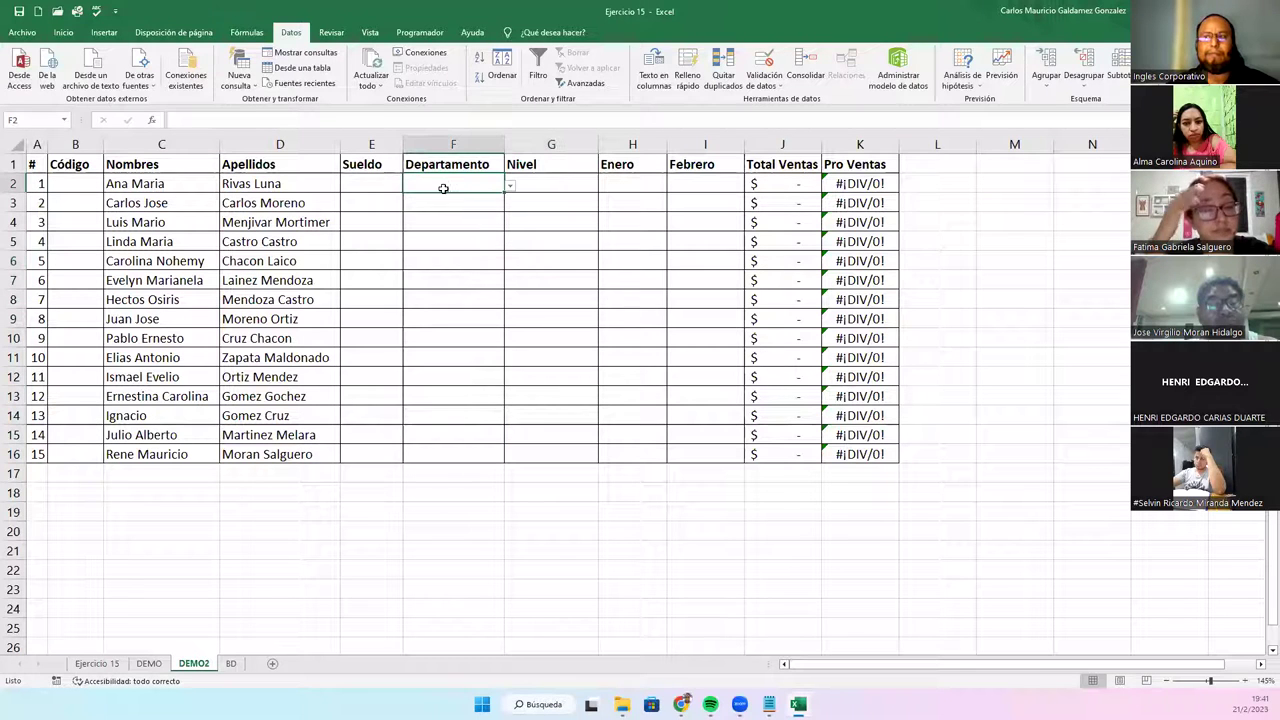
pyautogui.click(431, 342)
pyautogui.click(434, 299)
pyautogui.click(428, 264)
pyautogui.click(427, 241)
pyautogui.click(428, 218)
pyautogui.click(430, 196)
pyautogui.click(432, 186)
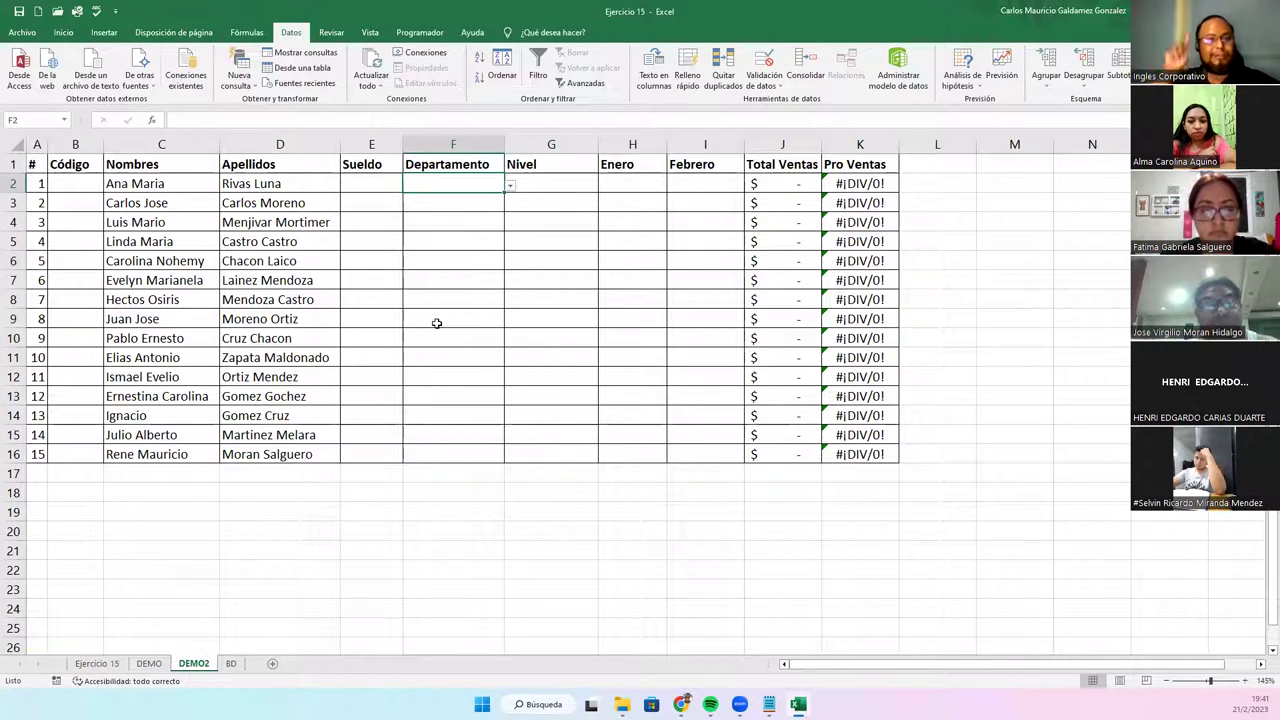
# - Choose Mercadeo from the dropdown list as the department in F2
pyautogui.click(510, 187)
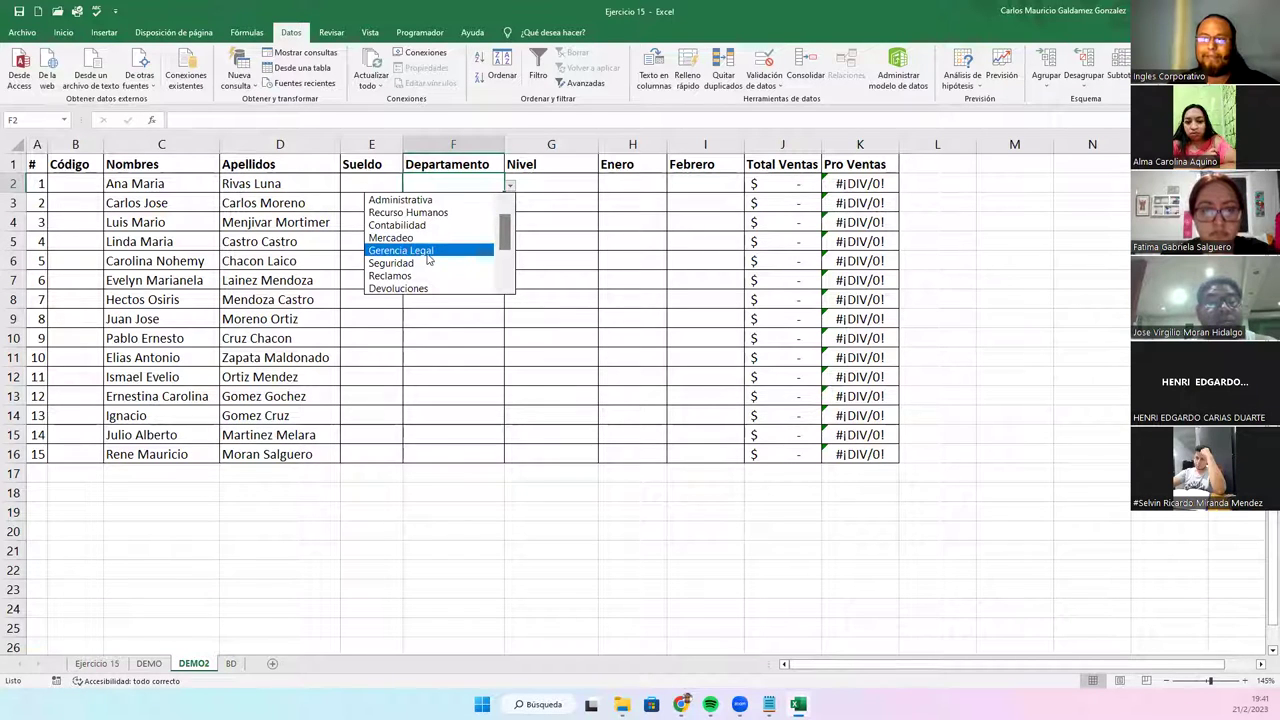
pyautogui.click(323, 193)
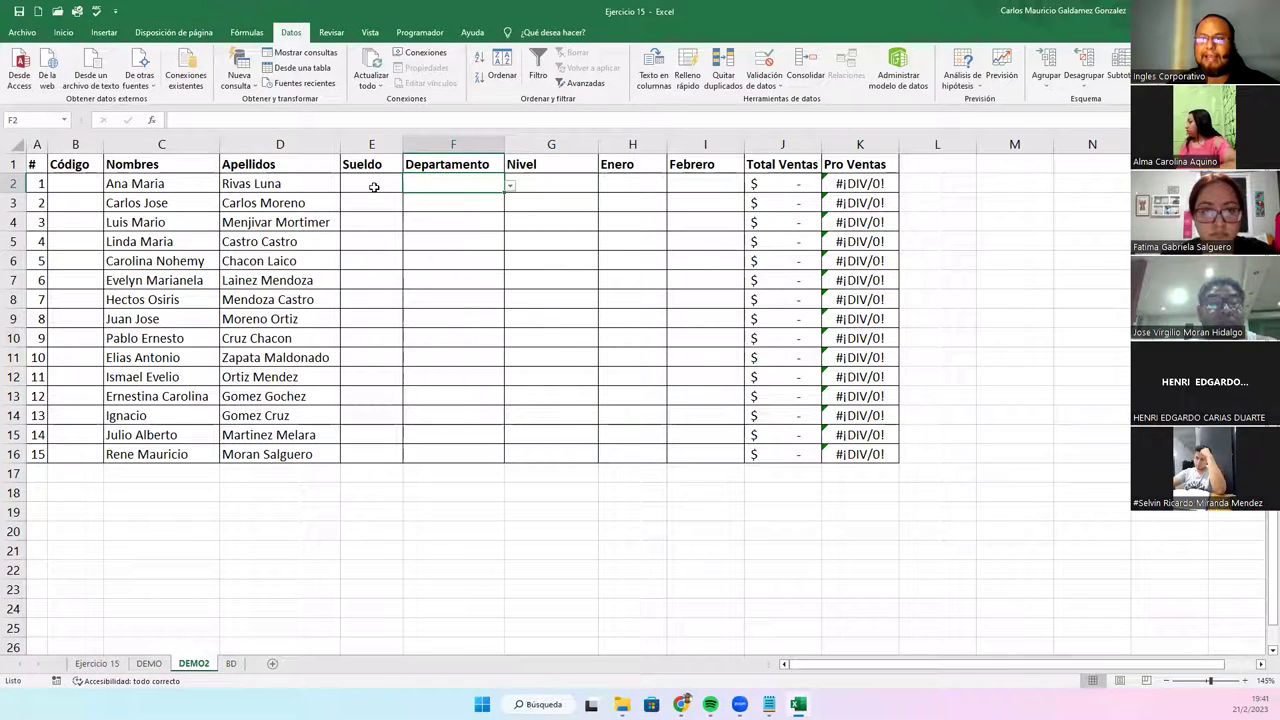
pyautogui.click(510, 186)
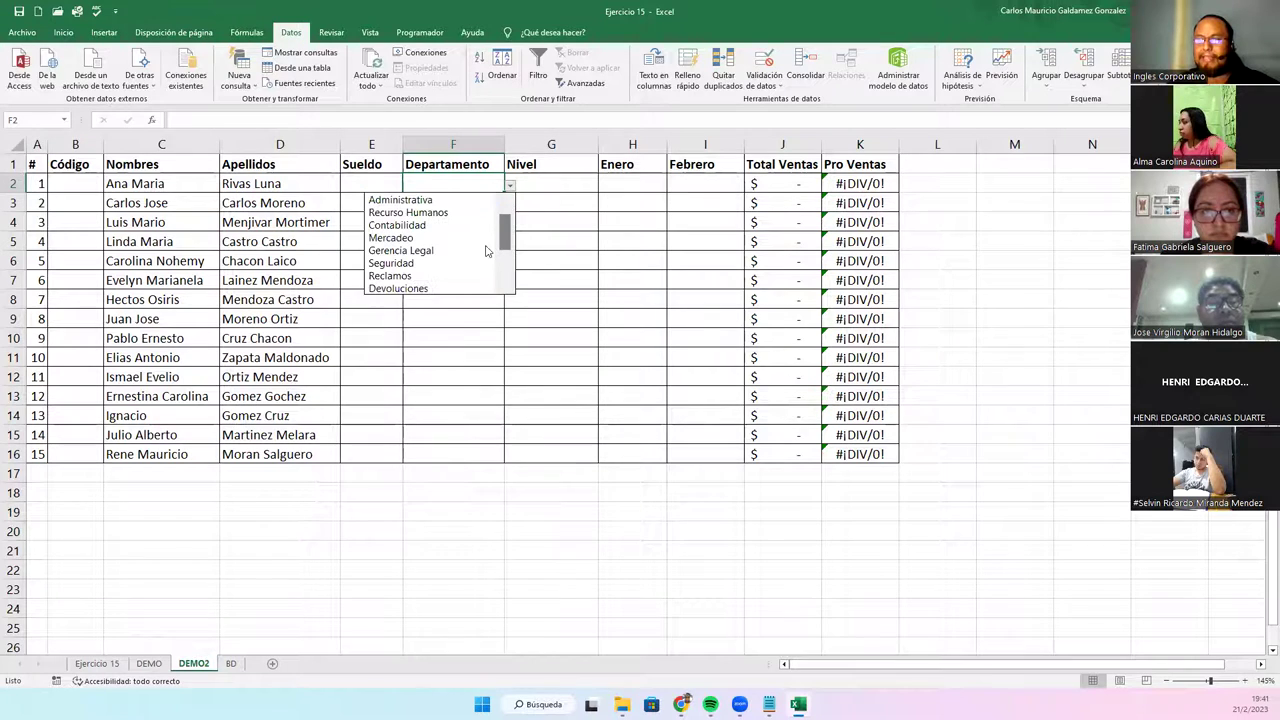
pyautogui.click(396, 238)
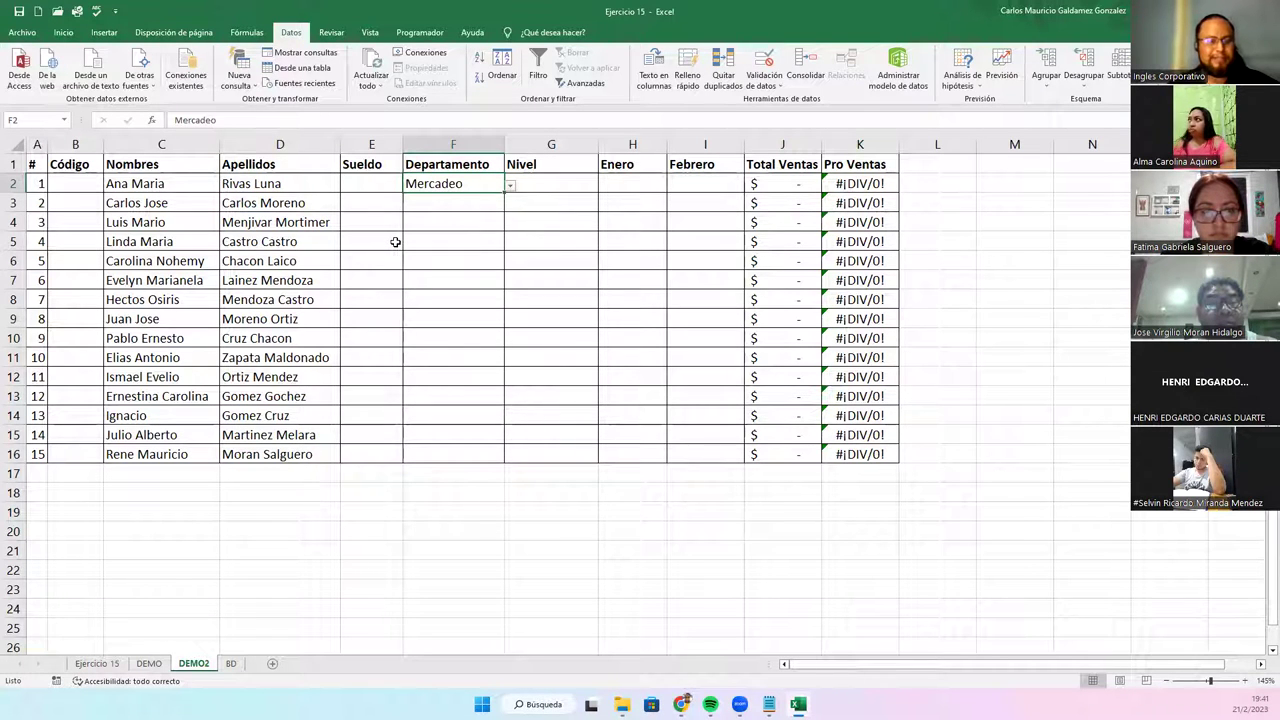
pyautogui.click(567, 183)
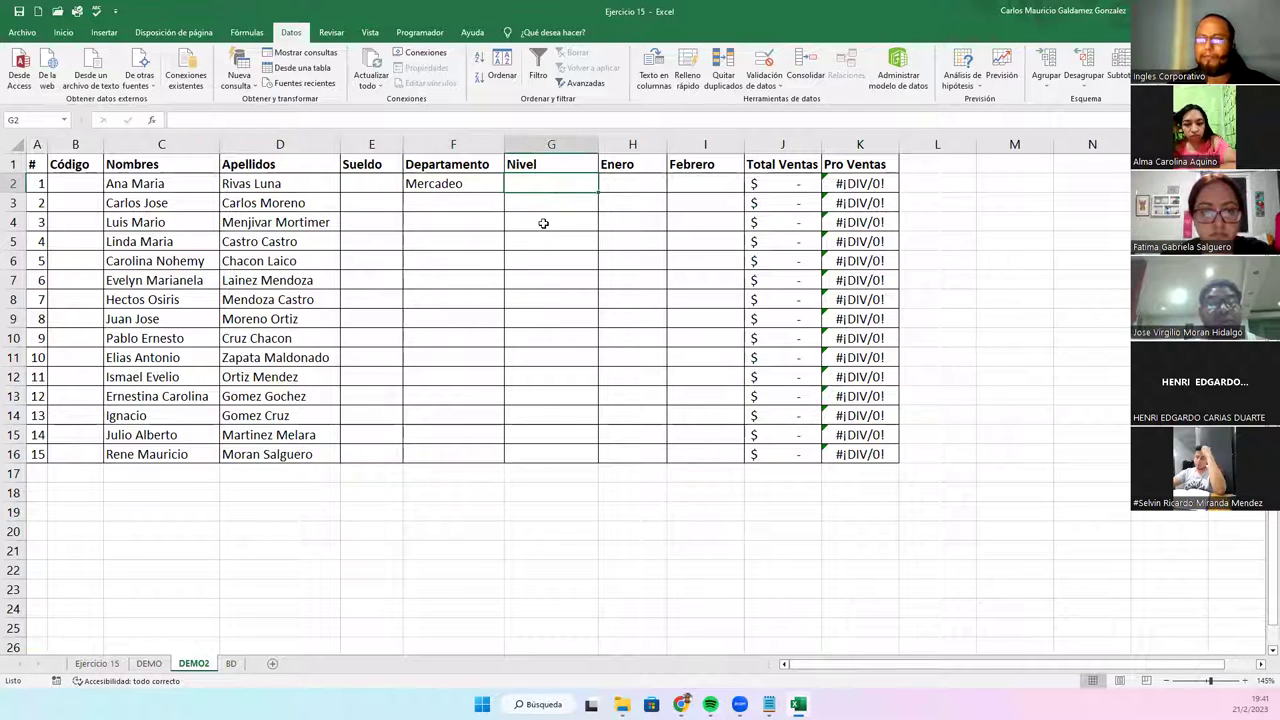
# - Start a data validation for the Nivel cells G2:G16 on DEMO2, allowing values from a list (Lista)
pyautogui.moveTo(540, 183); pyautogui.dragTo(540, 453)
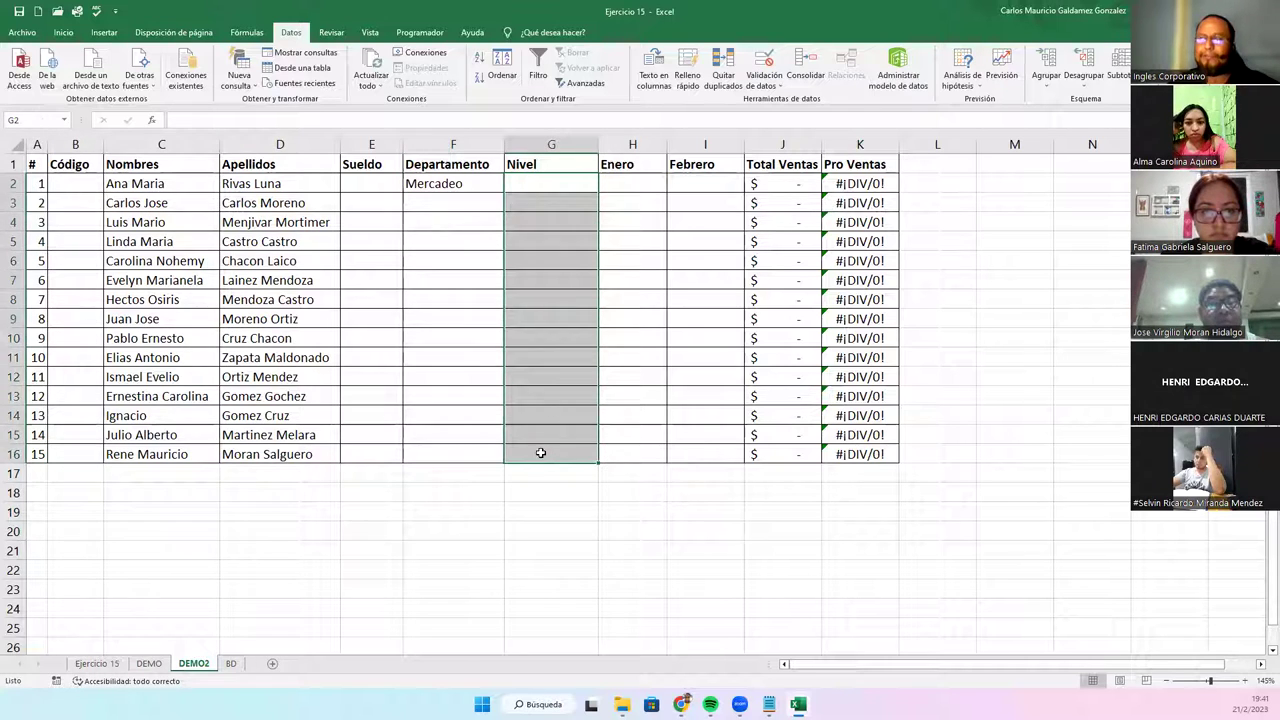
pyautogui.click(766, 64)
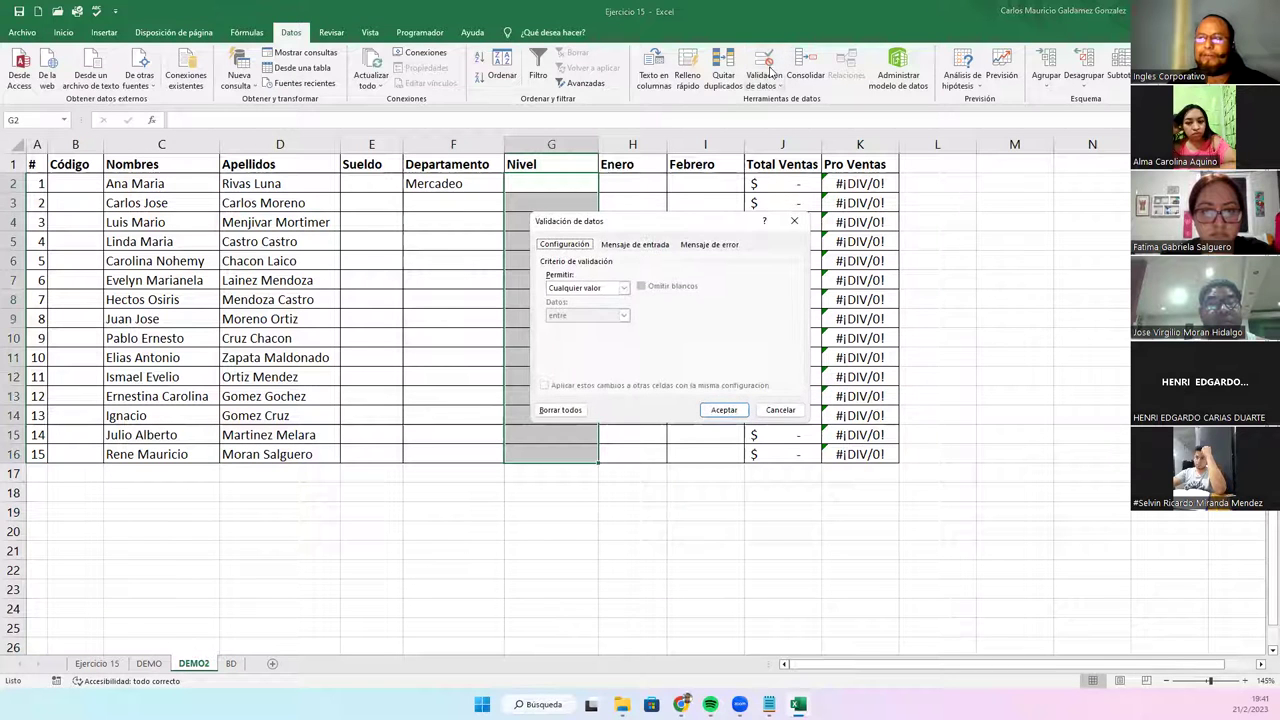
pyautogui.click(609, 290)
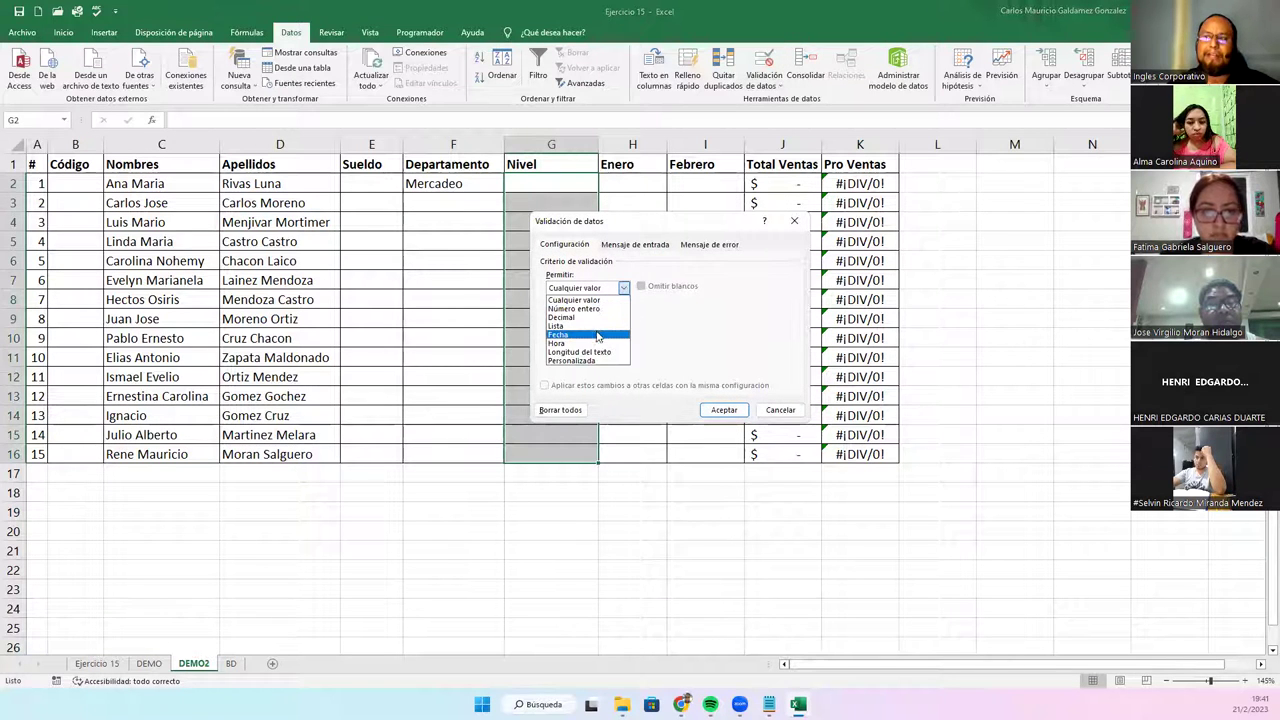
pyautogui.click(595, 326)
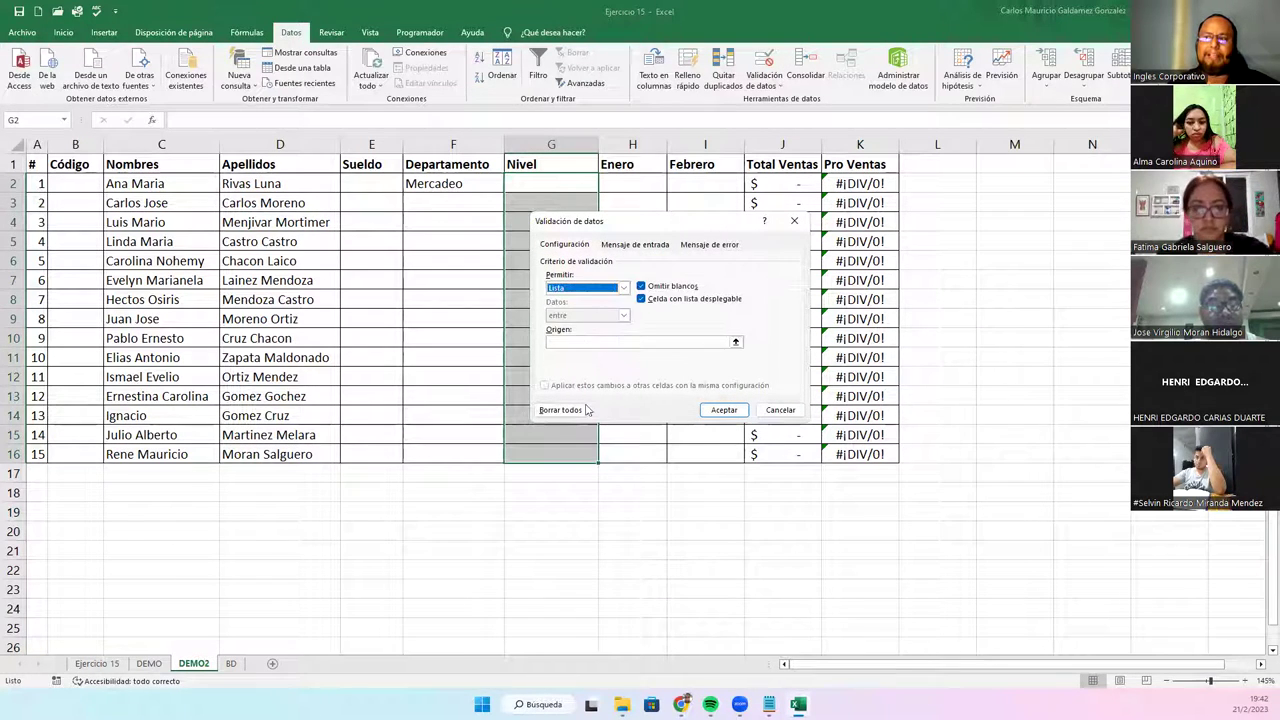
# - Set the Nivel validation's list source to =BD!$B$2:$B$4 and apply the rule
pyautogui.click(735, 343)
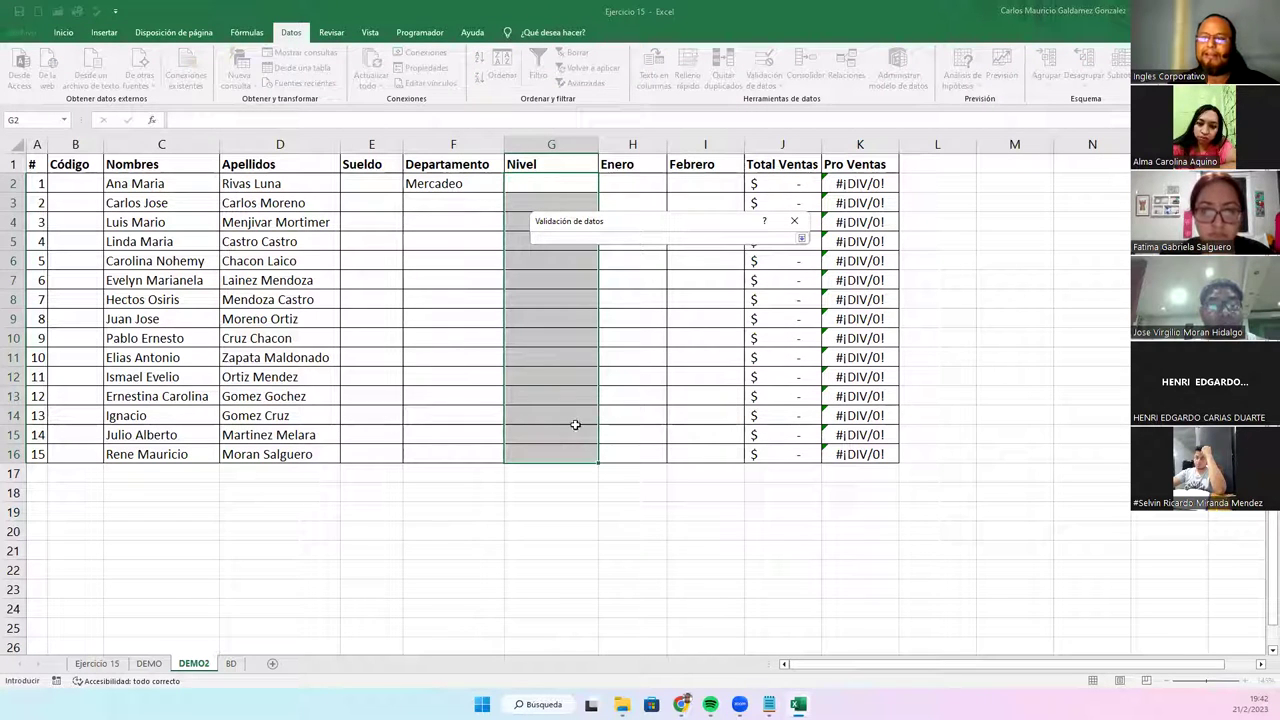
pyautogui.click(232, 666)
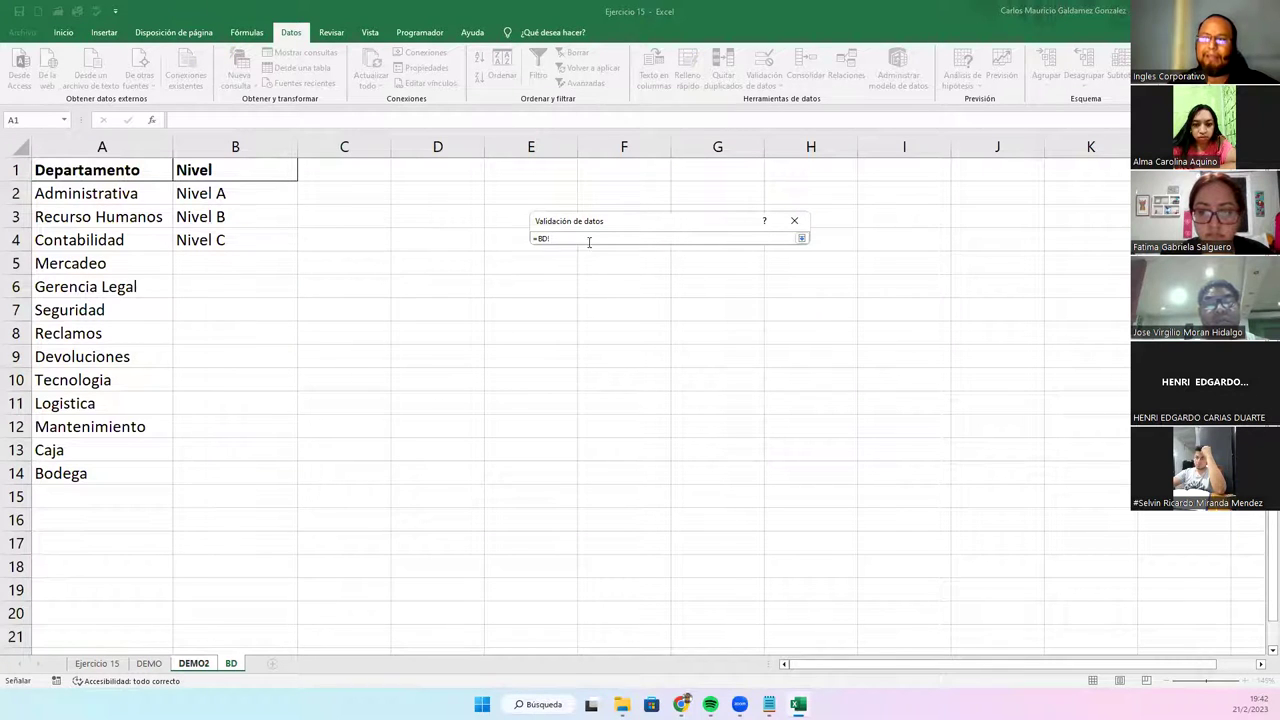
pyautogui.moveTo(213, 196); pyautogui.dragTo(212, 245)
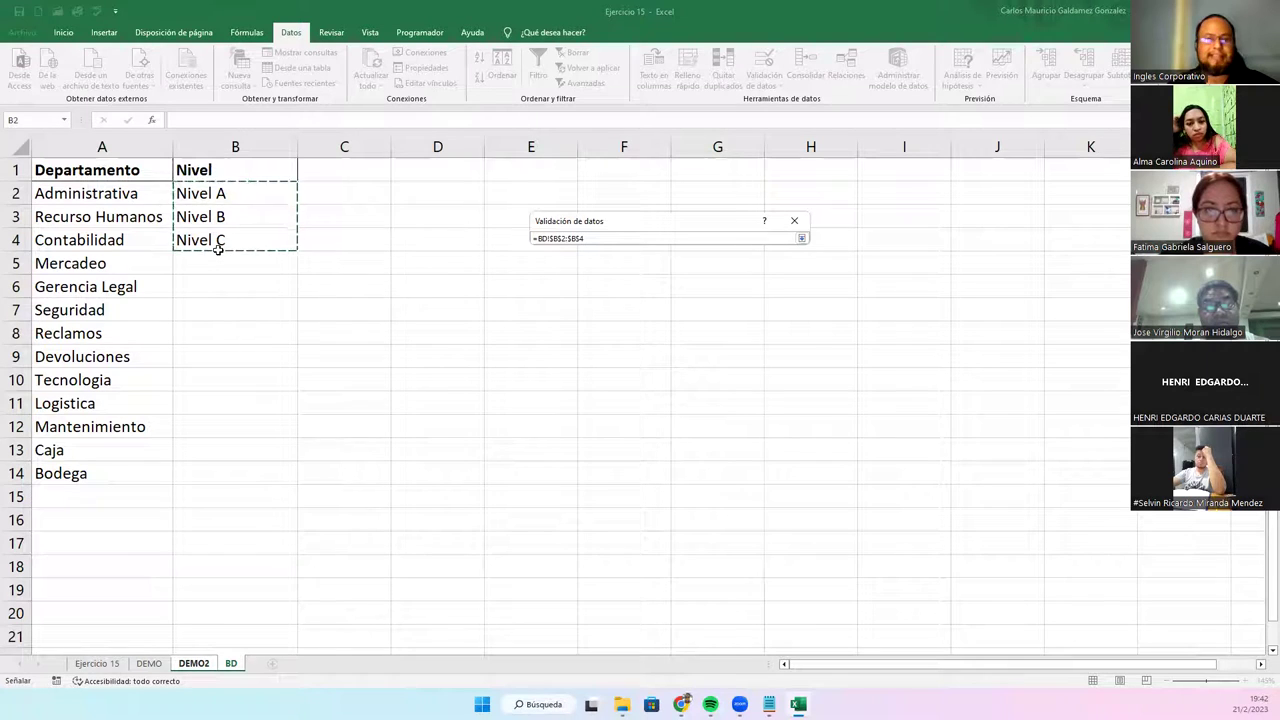
pyautogui.click(802, 240)
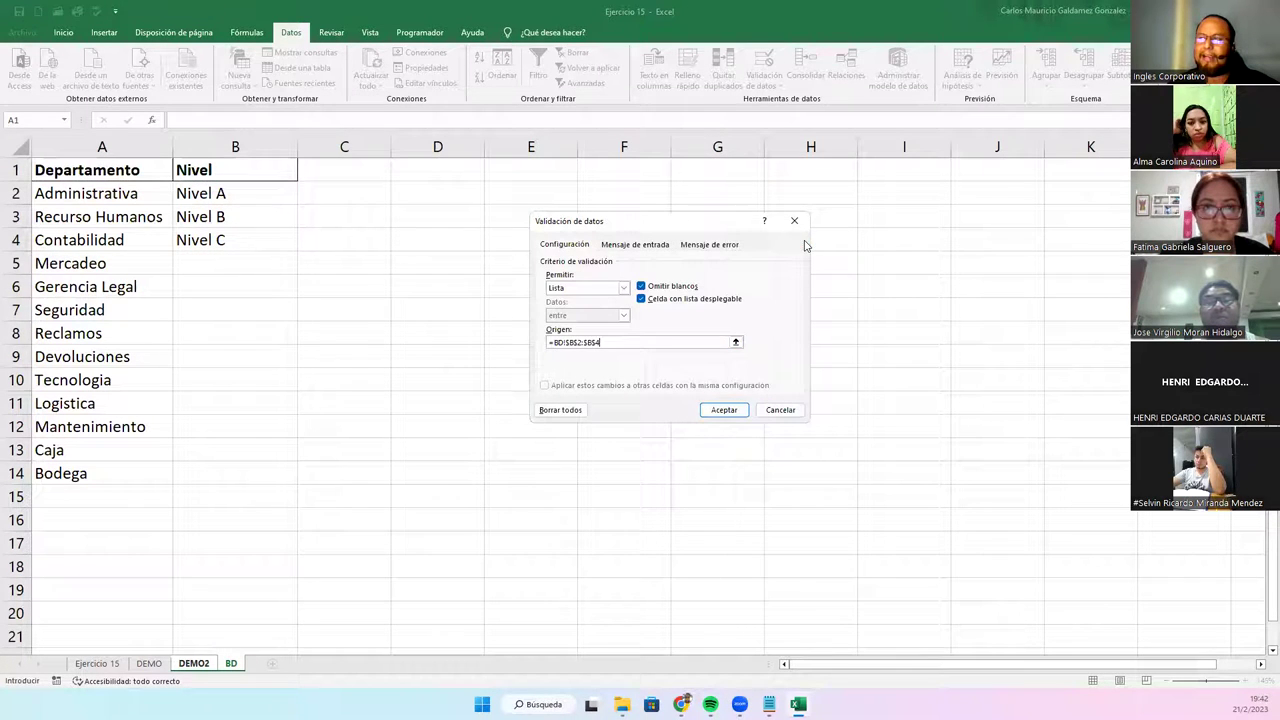
pyautogui.click(724, 410)
# - Check the level options in the dropdown list of G2 without choosing one
pyautogui.click(580, 188)
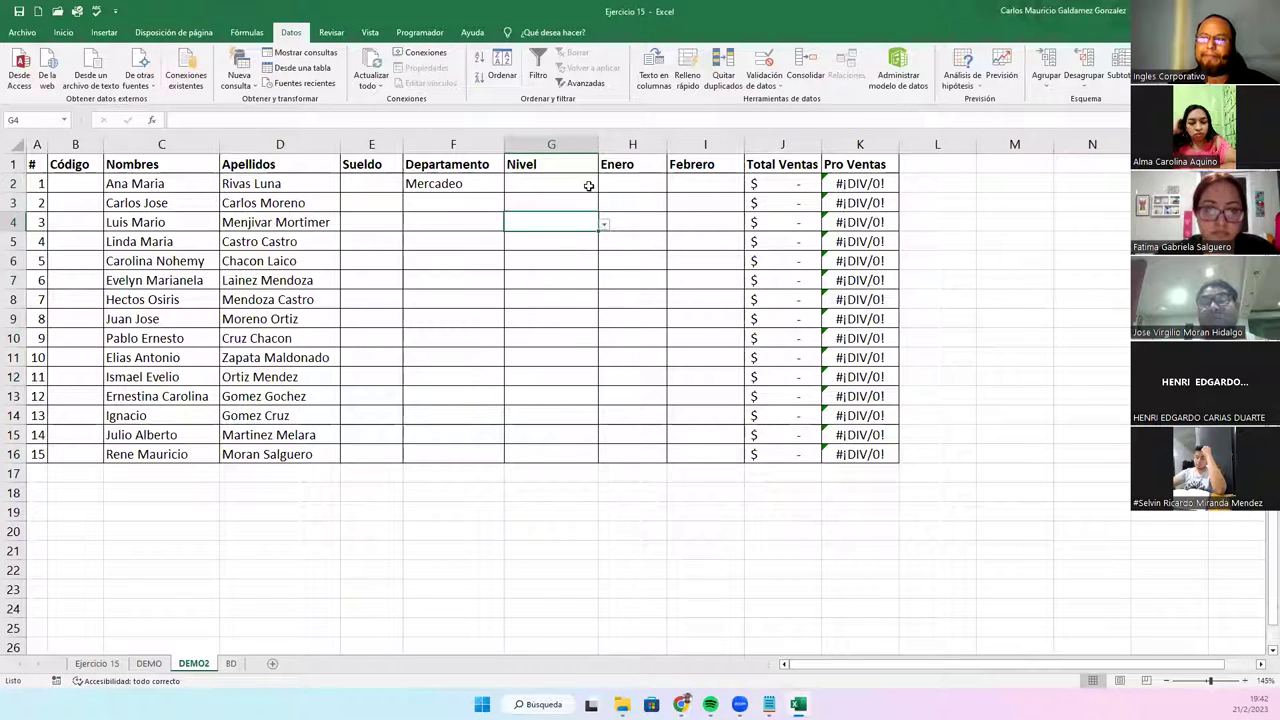
pyautogui.click(603, 188)
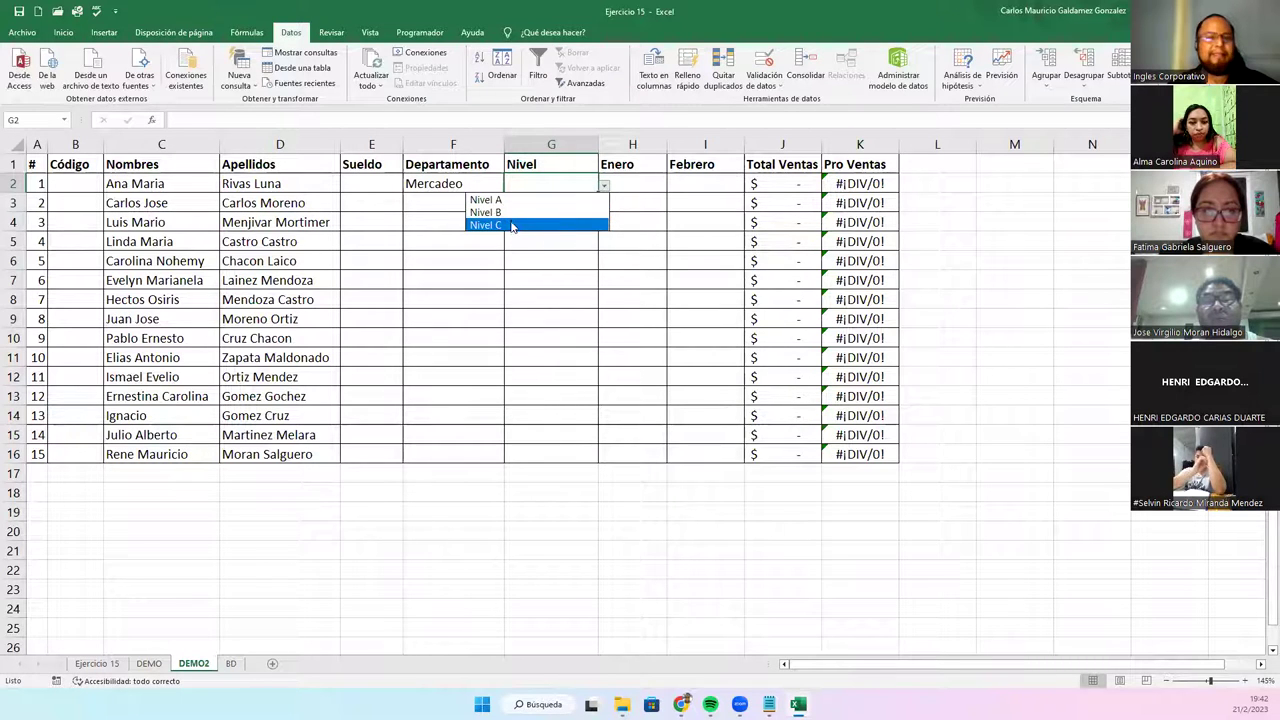
pyautogui.press('Escape')
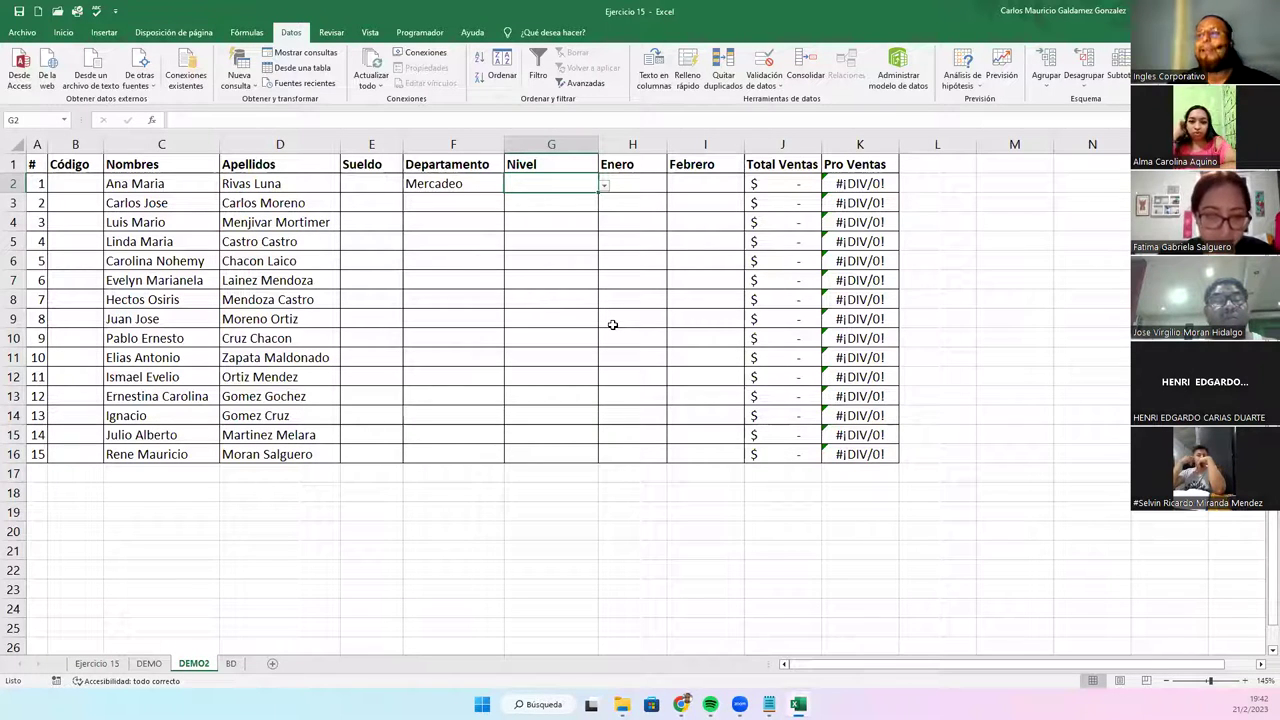
# - Open the data validation settings again for the Nivel cells G2:G16 on DEMO2
pyautogui.click(542, 260)
pyautogui.moveTo(540, 181); pyautogui.dragTo(538, 449)
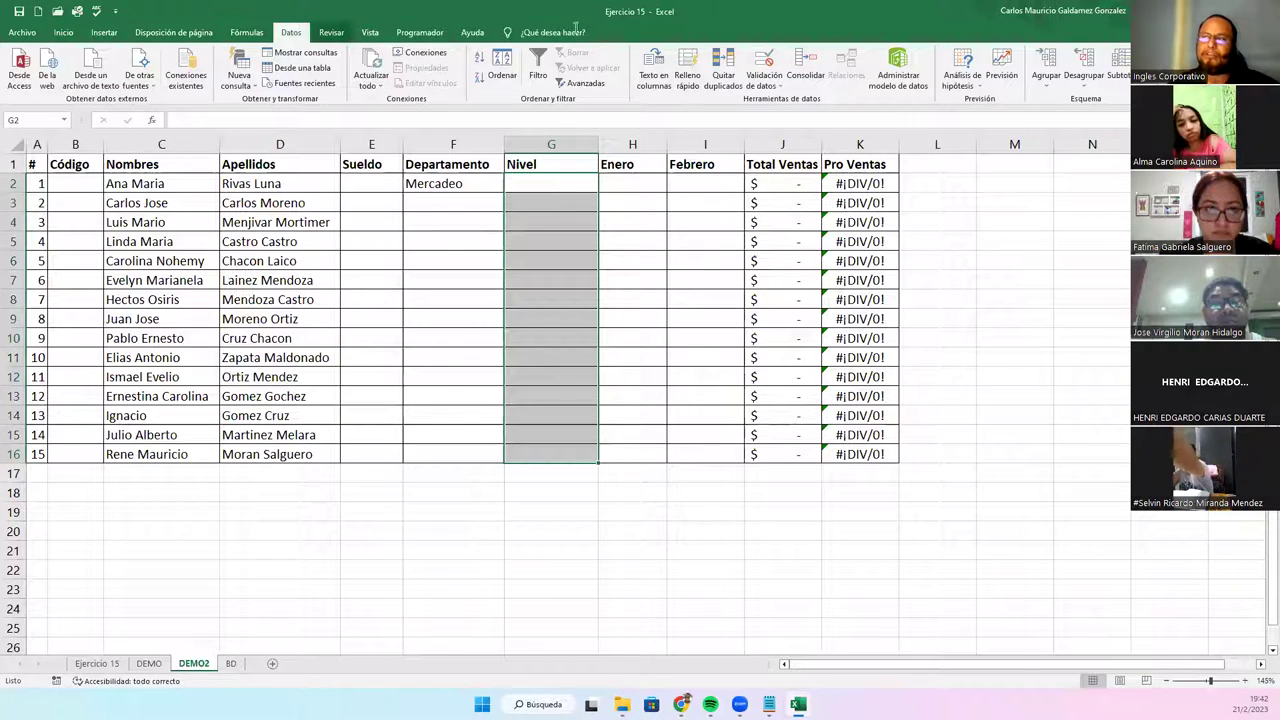
pyautogui.click(776, 66)
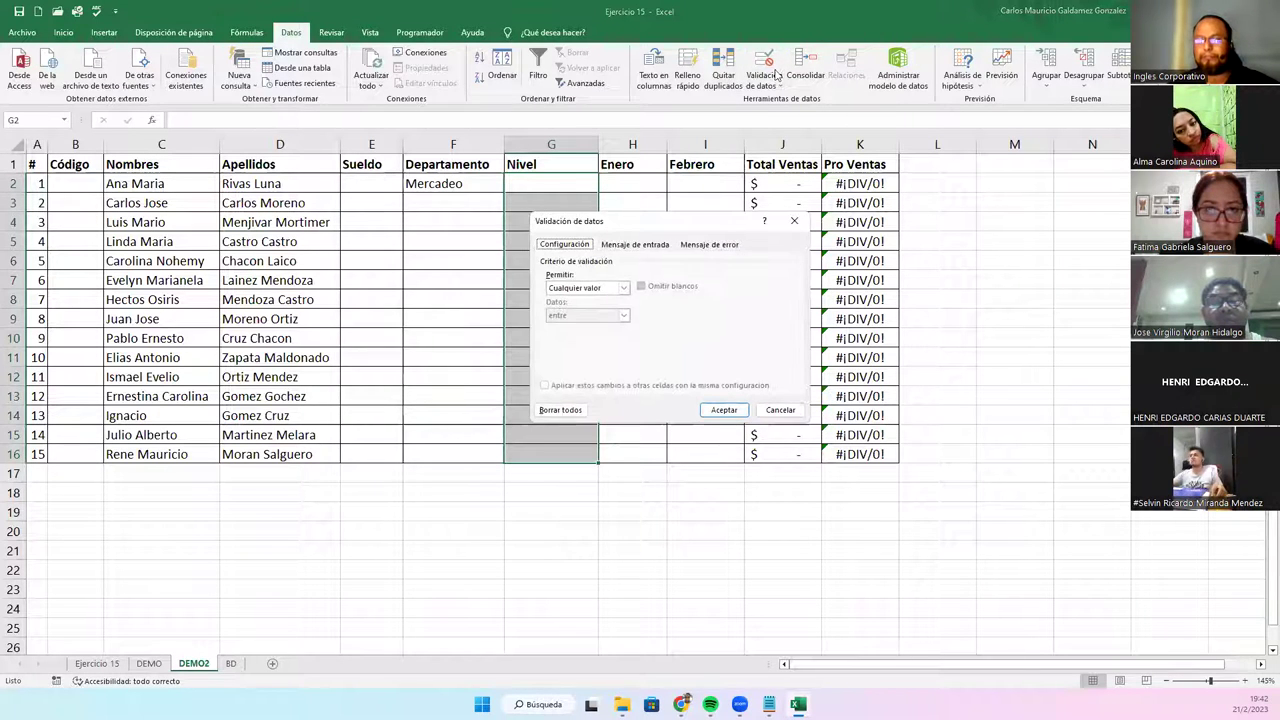
# - Apply list validation to the Nivel cells G2:G16, using BD!$B$2:$B$4 as the source
pyautogui.click(587, 288)
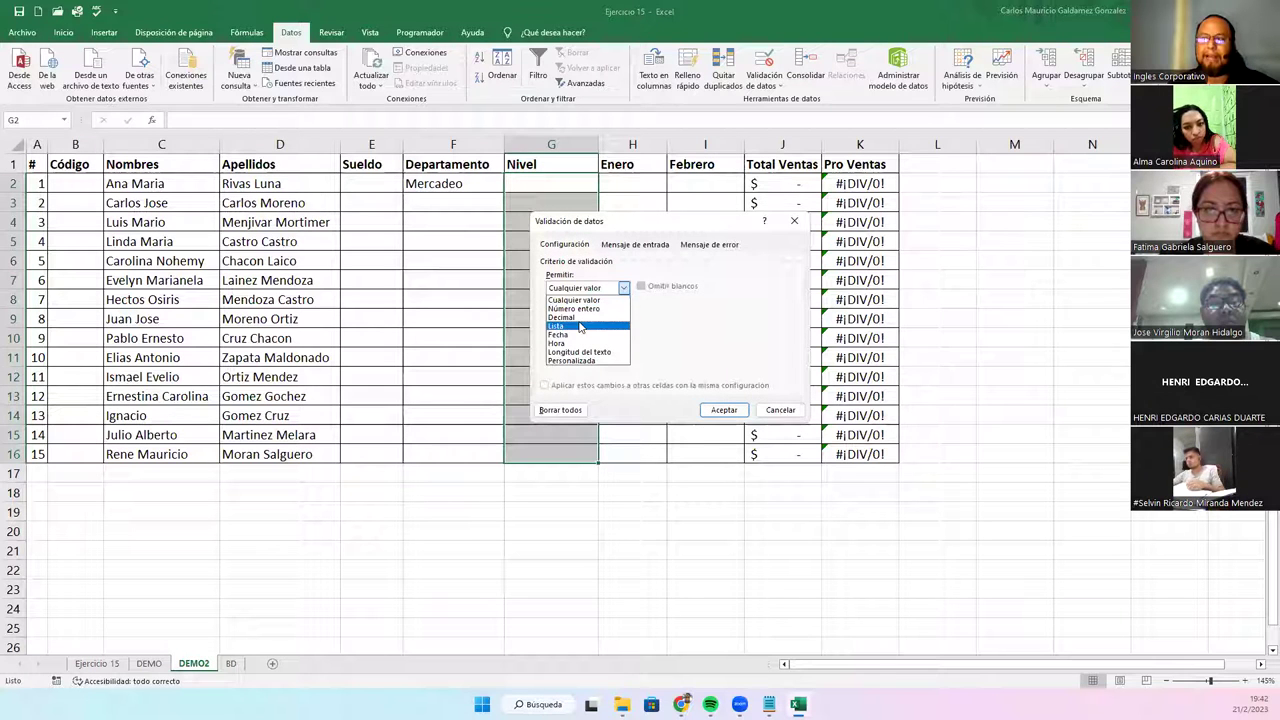
pyautogui.click(580, 327)
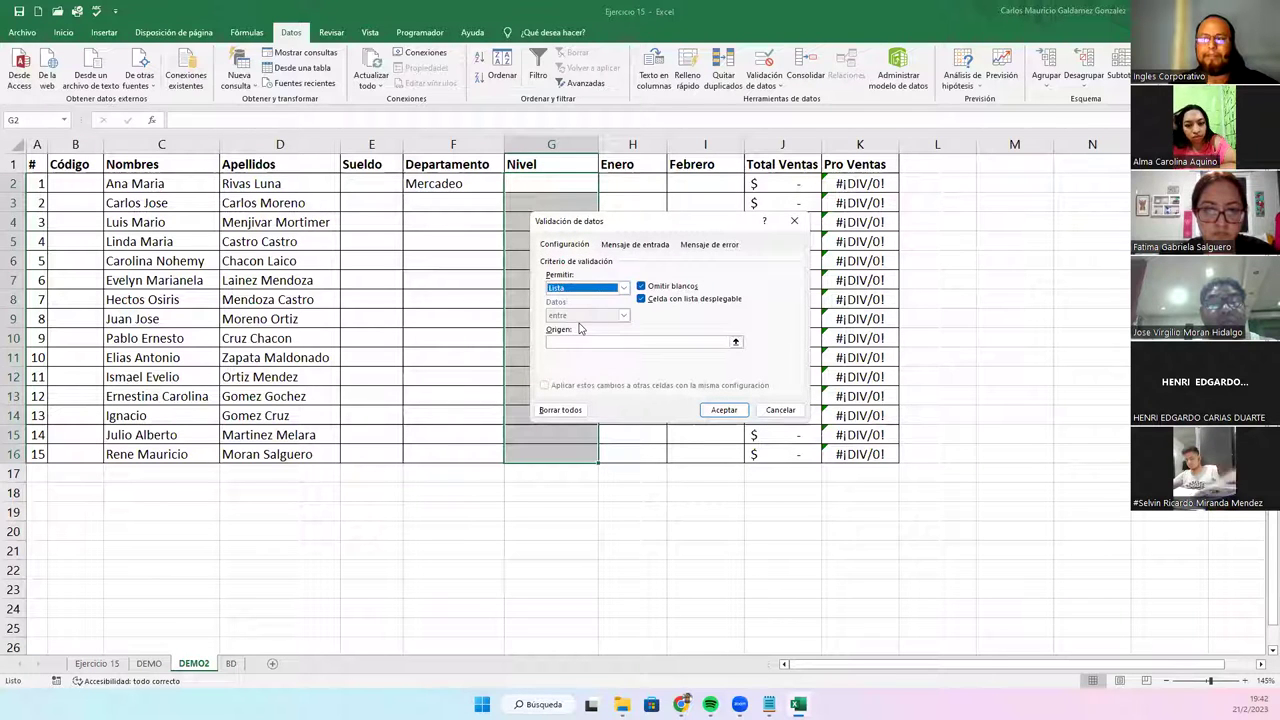
pyautogui.click(735, 343)
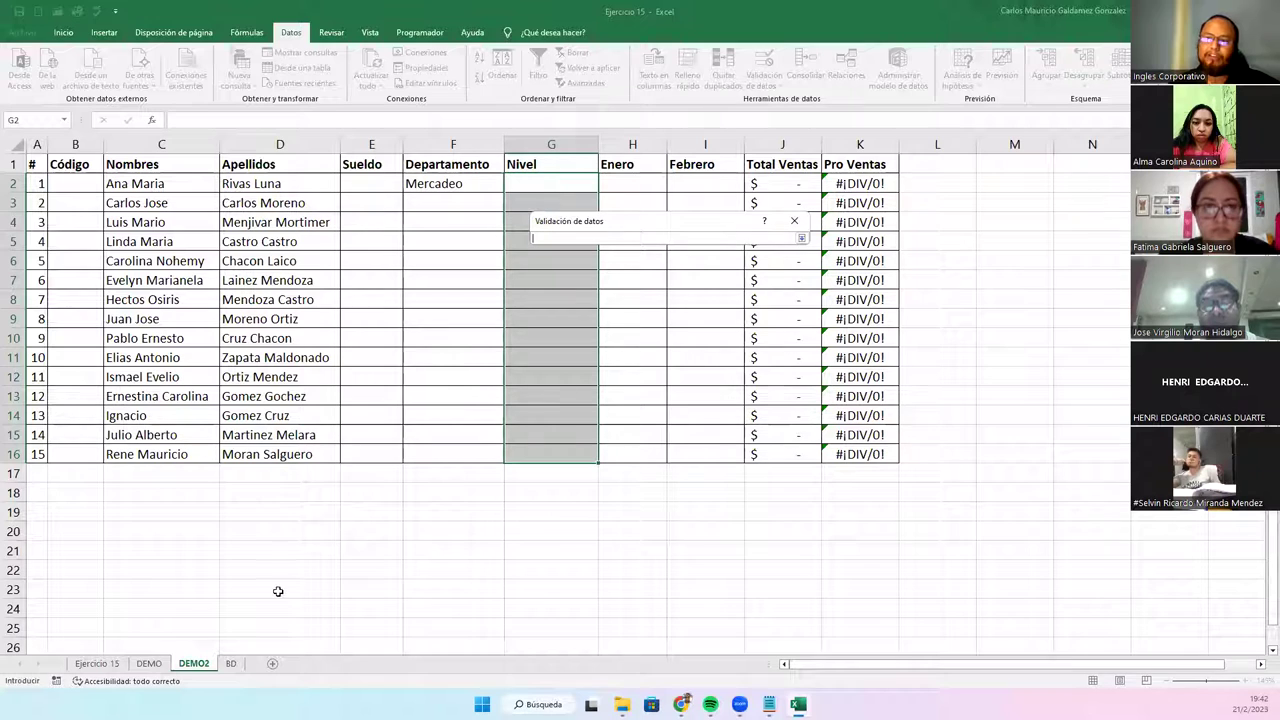
pyautogui.click(230, 664)
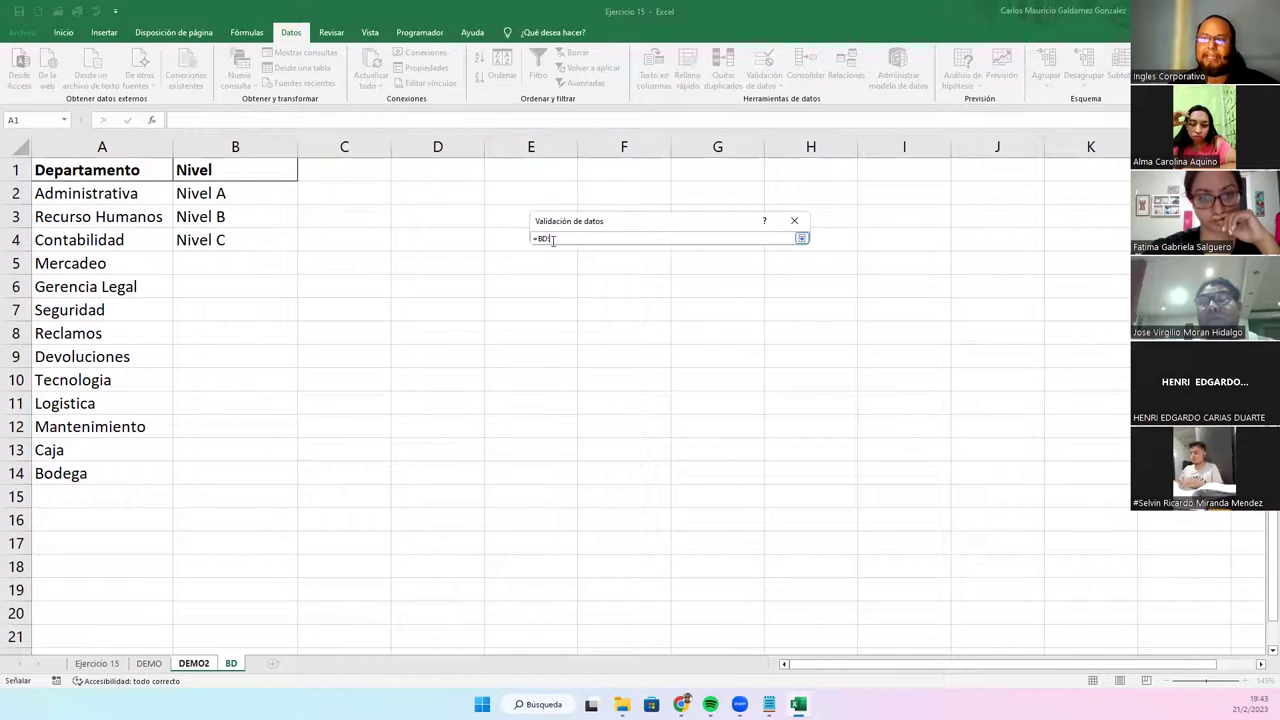
pyautogui.moveTo(223, 194); pyautogui.dragTo(239, 246)
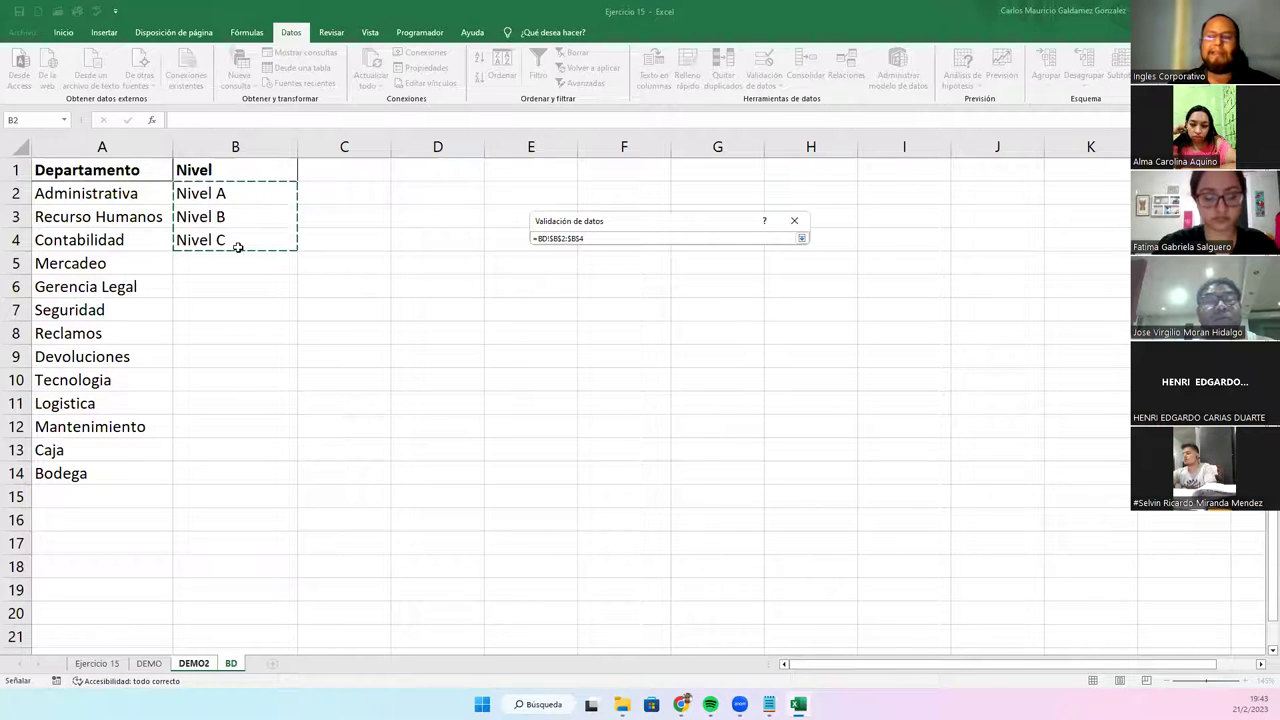
pyautogui.click(801, 238)
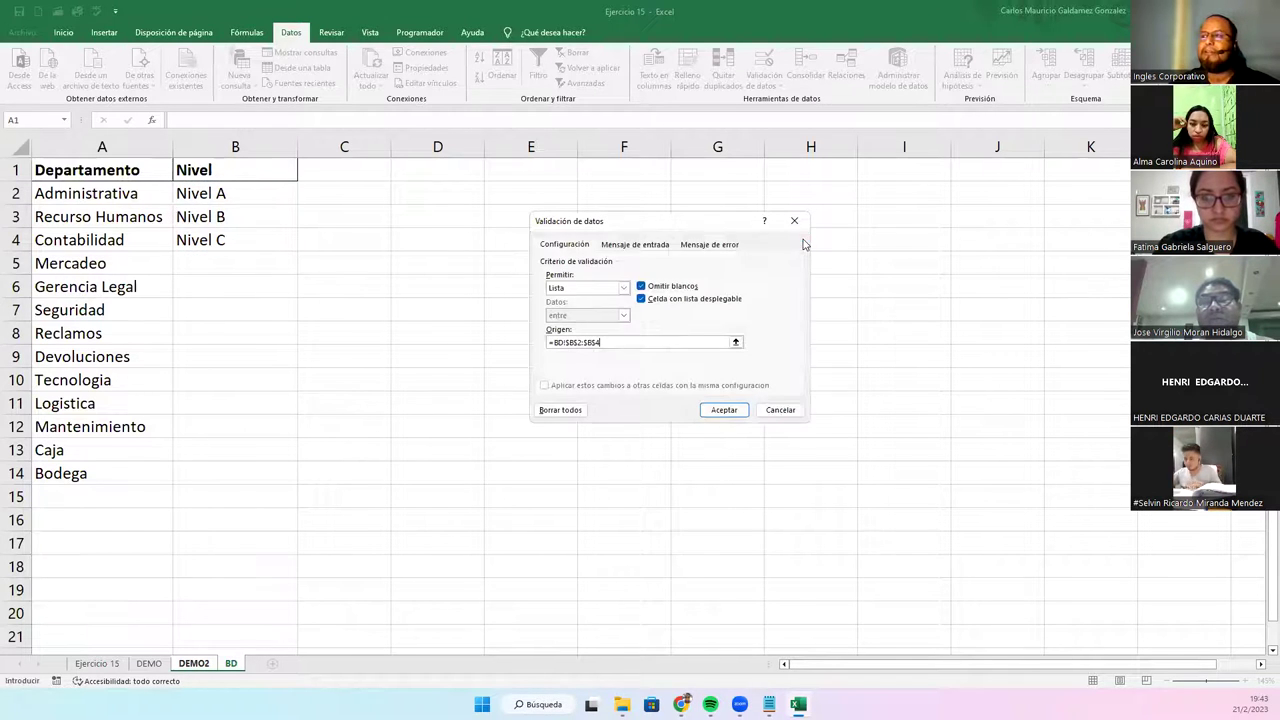
pyautogui.click(724, 410)
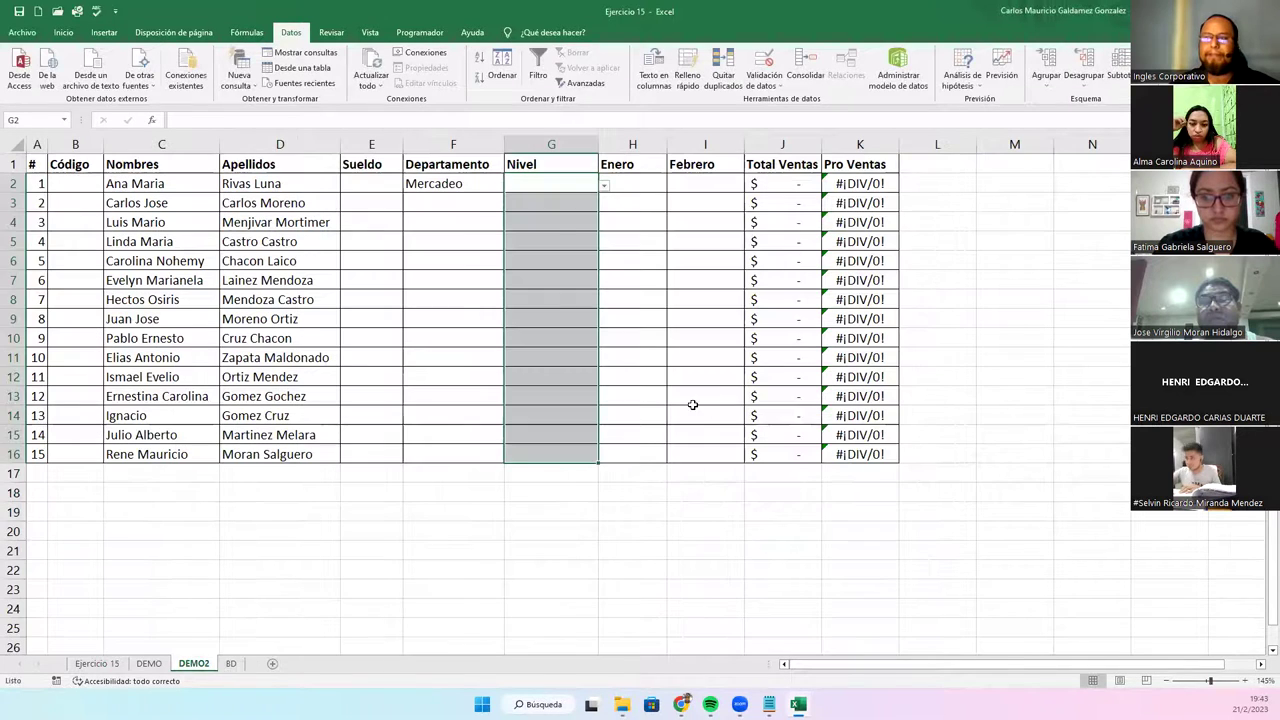
# - Test the Nivel drop-downs by choosing Nivel A in G2, Nivel C in G3, and Nivel B in G4 and G5
pyautogui.click(554, 220)
pyautogui.click(554, 183)
pyautogui.click(604, 186)
pyautogui.click(540, 199)
pyautogui.click(578, 204)
pyautogui.click(604, 204)
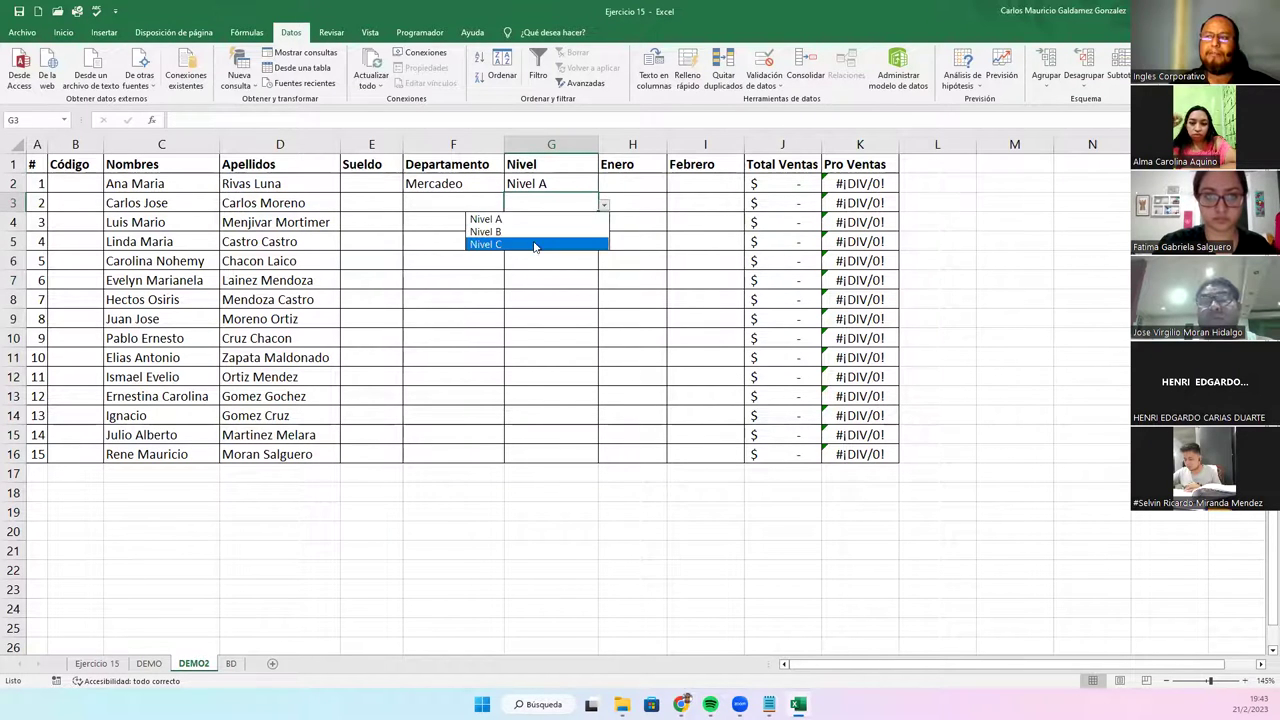
pyautogui.click(534, 246)
pyautogui.click(551, 220)
pyautogui.click(604, 224)
pyautogui.click(578, 254)
pyautogui.click(585, 241)
pyautogui.click(604, 243)
pyautogui.click(589, 271)
# - Clear the contents of the Departamento and Nivel cells F2:G16
pyautogui.moveTo(447, 184); pyautogui.dragTo(528, 450)
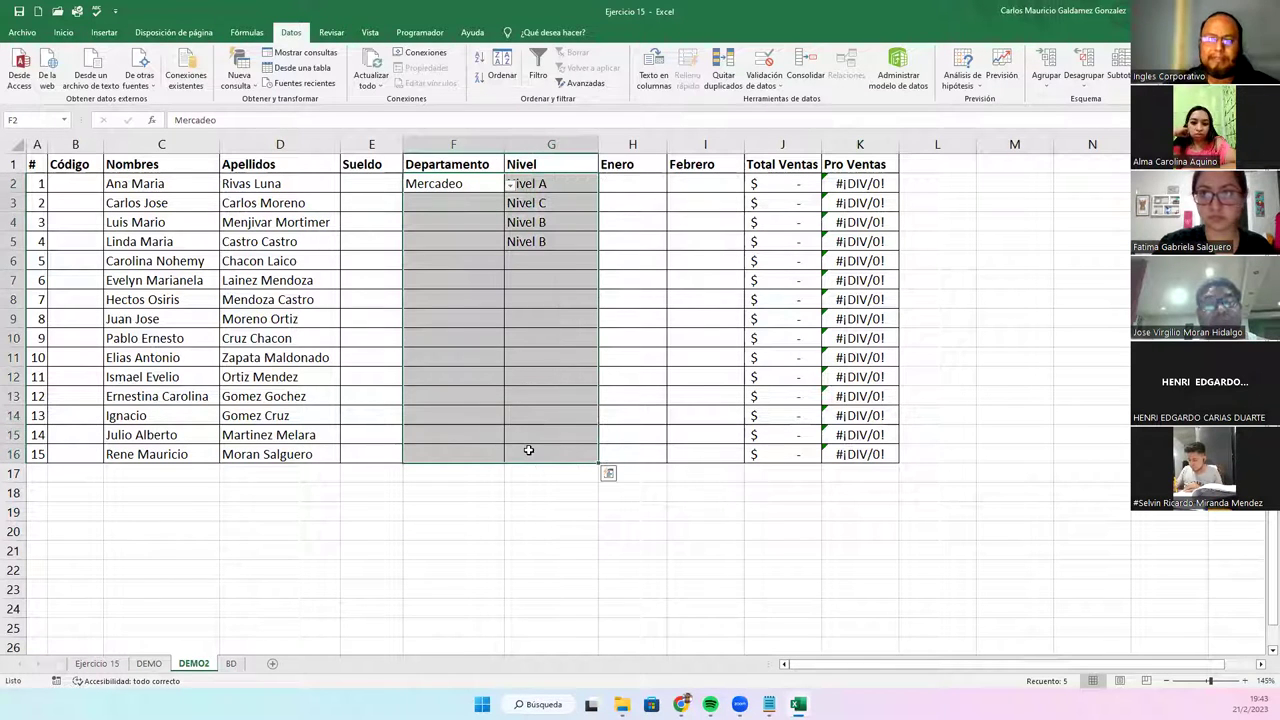
pyautogui.press('Delete')
pyautogui.click(528, 449)
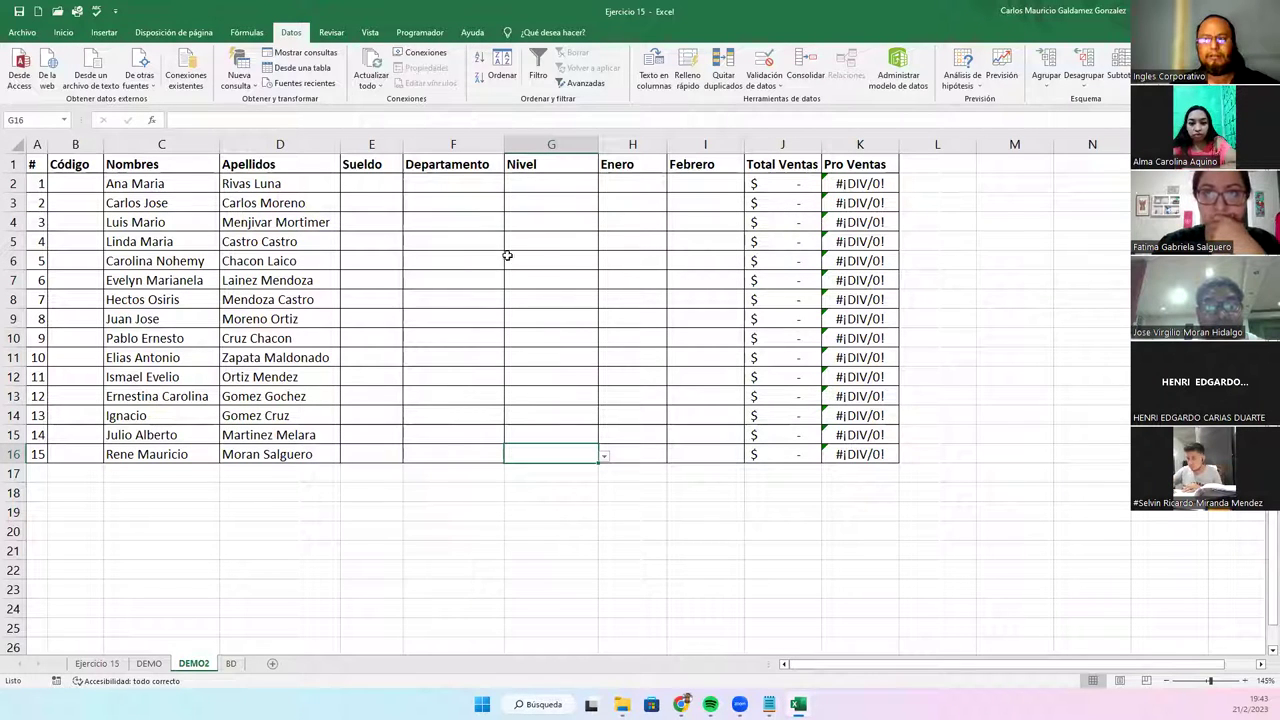
# - Review the list validation settings and source range of cell G2, and close them without changes
pyautogui.click(527, 183)
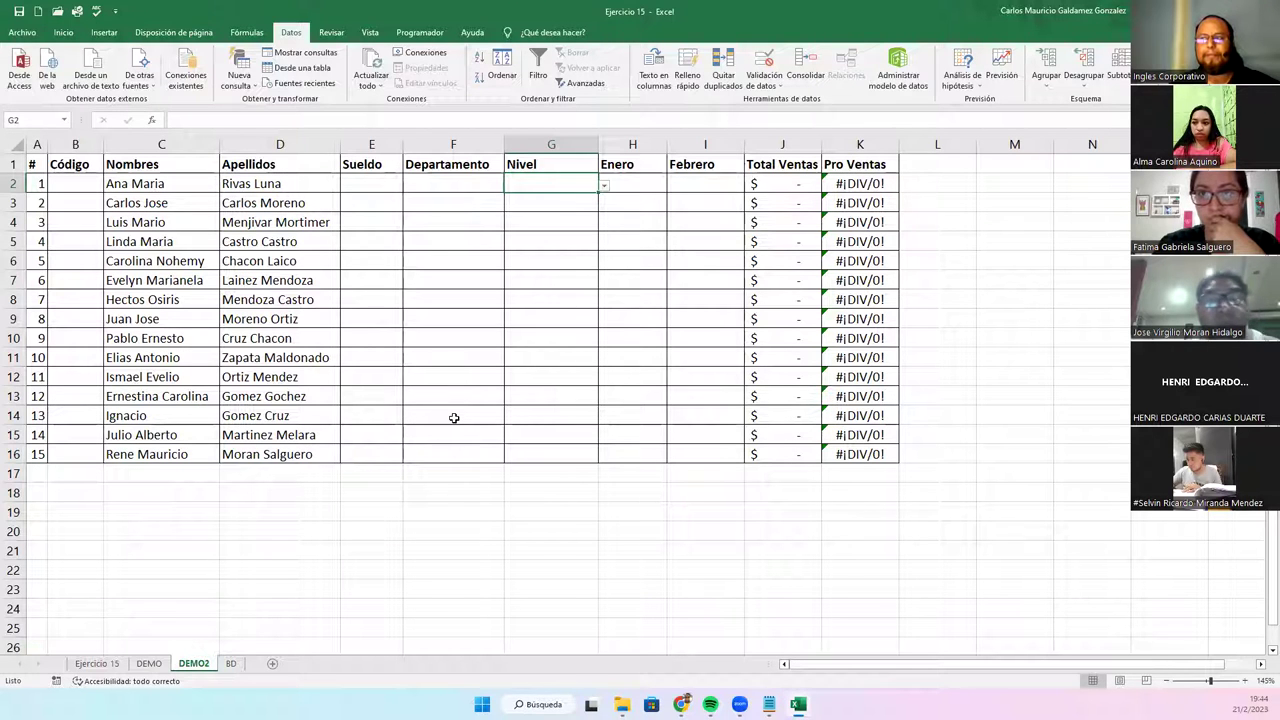
pyautogui.click(764, 60)
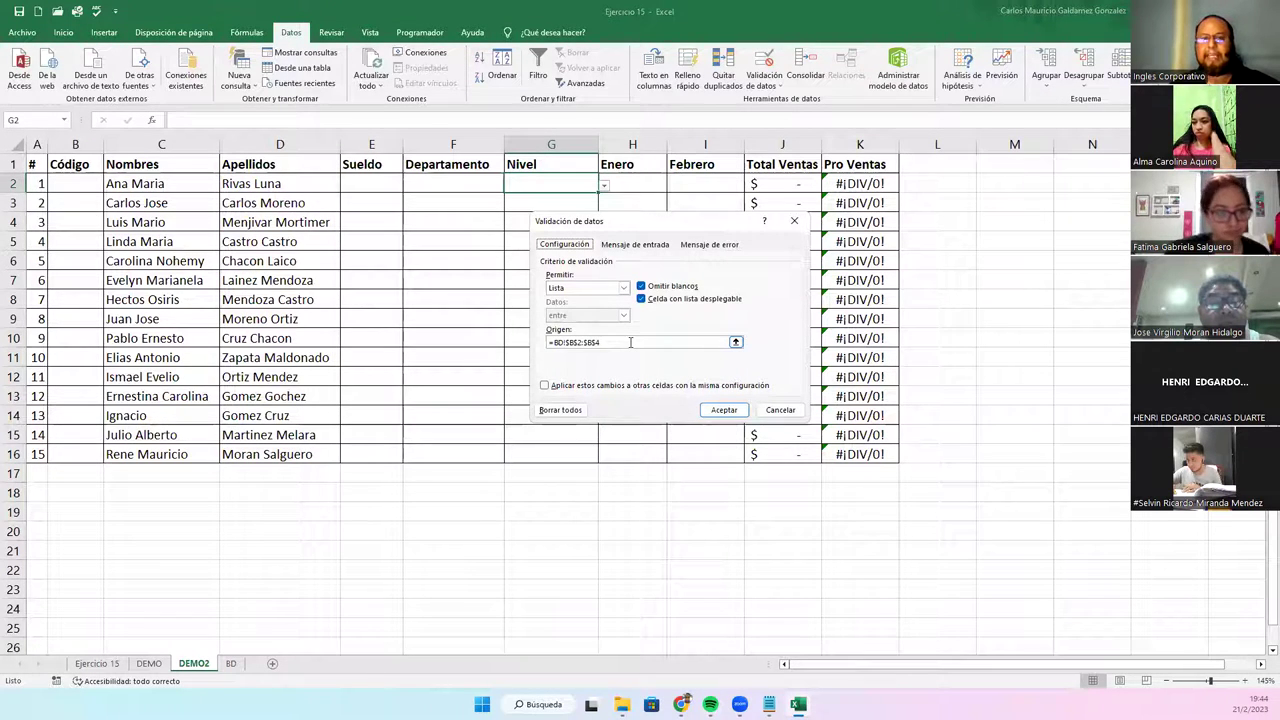
pyautogui.click(735, 343)
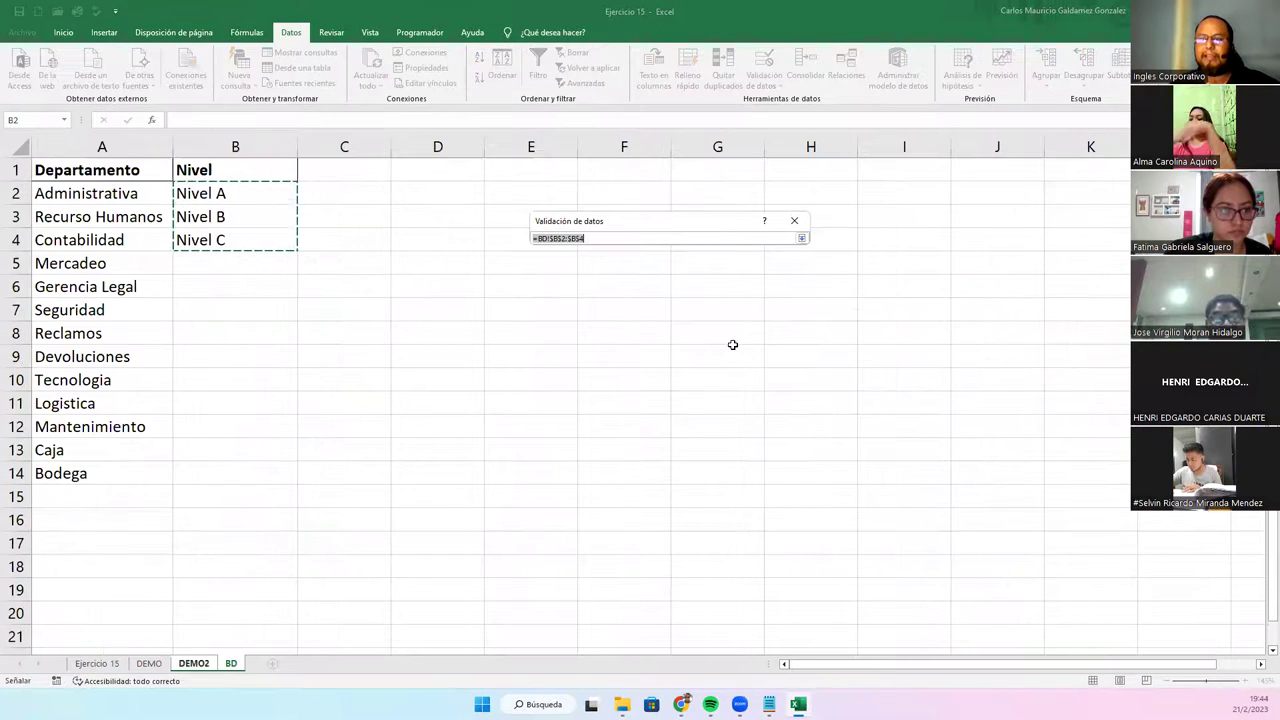
pyautogui.click(230, 664)
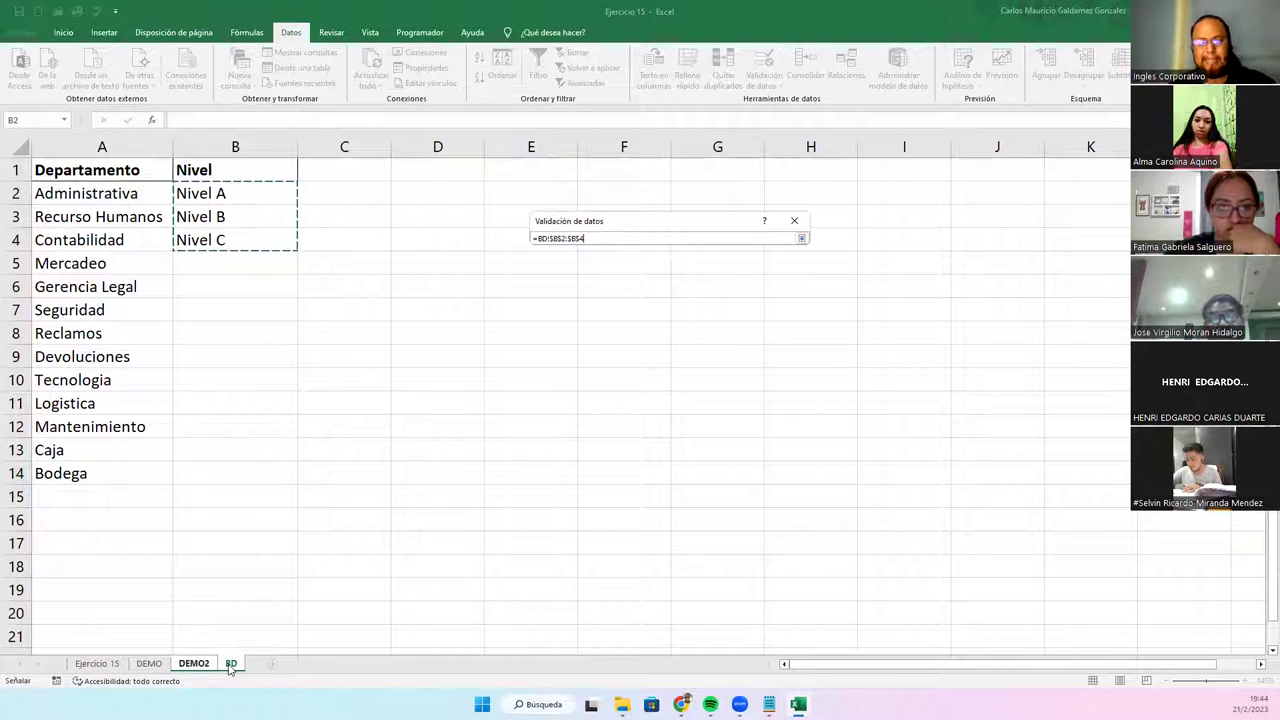
pyautogui.press('Return')
pyautogui.click(778, 410)
# - Examine the full table A1:K16 on DEMO2 and the Departamento and Nivel source lists on the BD sheet
pyautogui.click(268, 336)
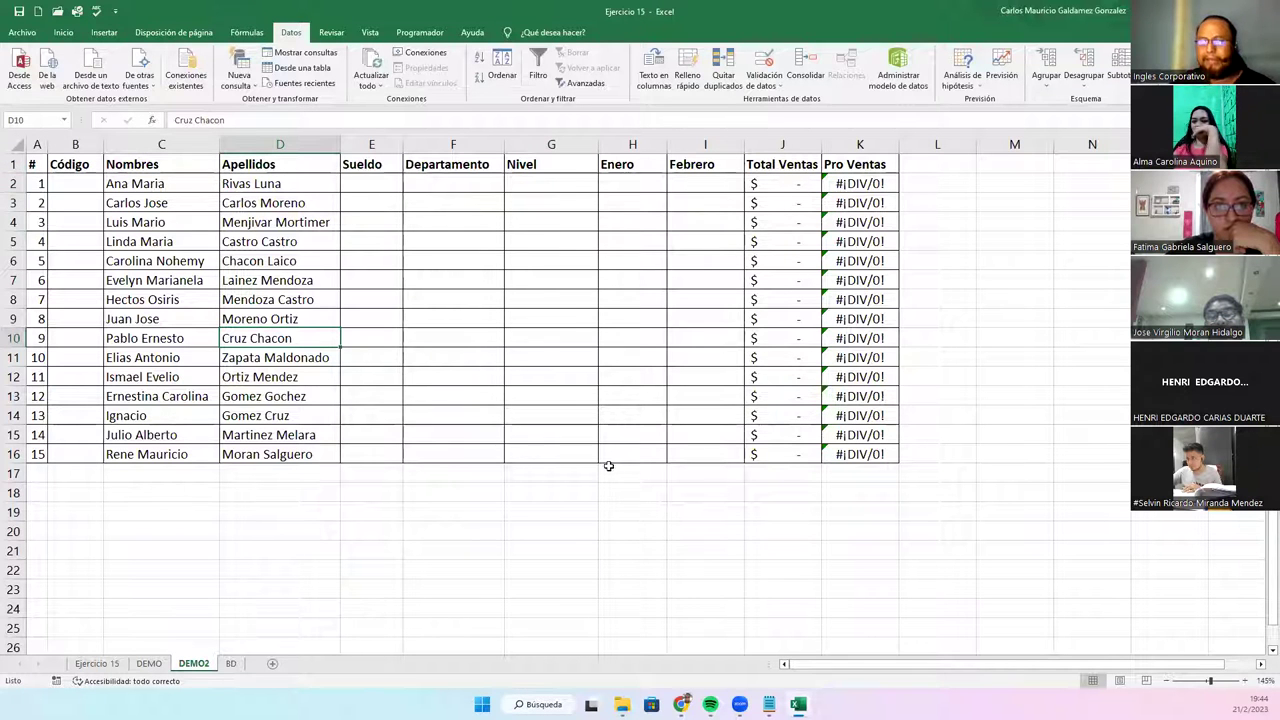
pyautogui.moveTo(886, 457); pyautogui.dragTo(37, 164)
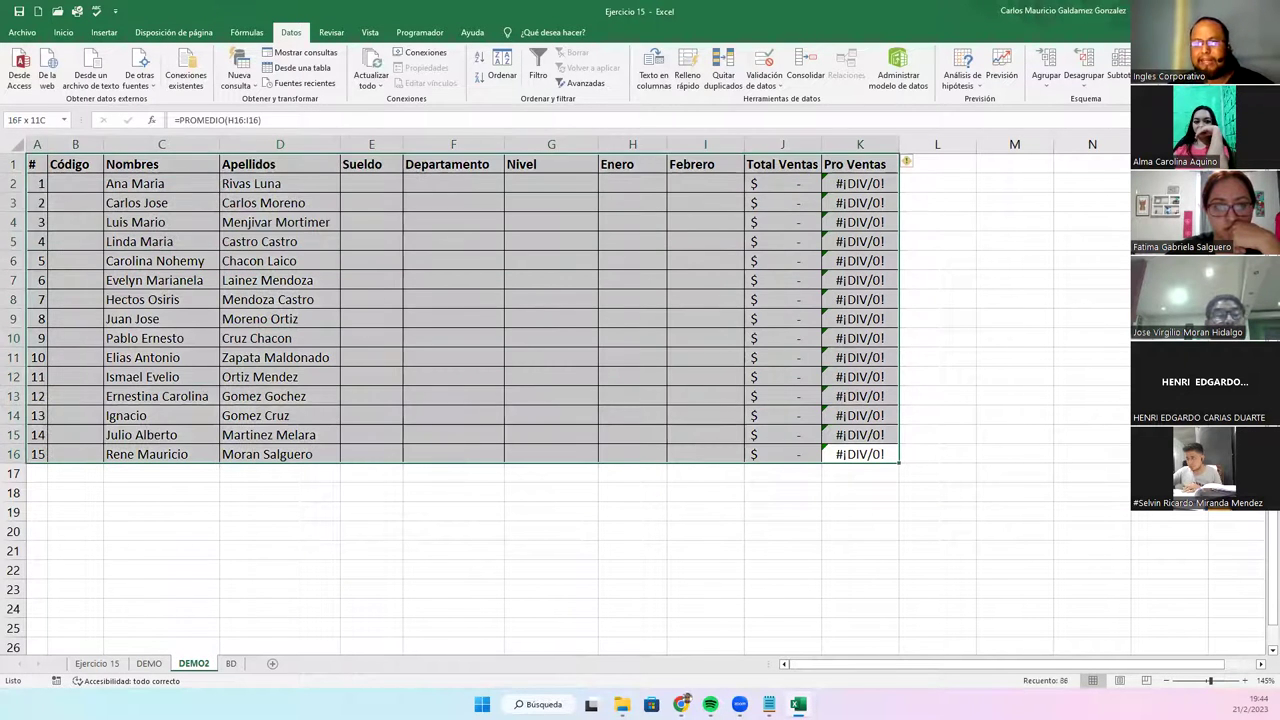
pyautogui.click(290, 284)
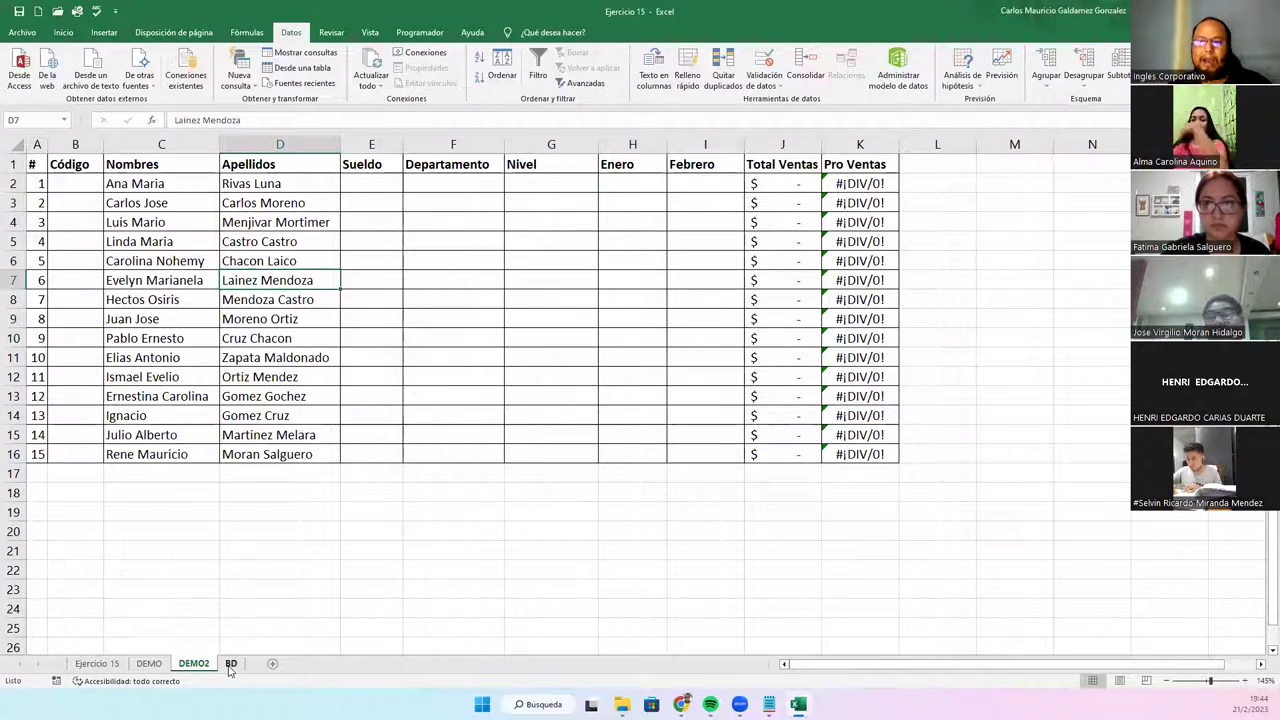
pyautogui.click(230, 665)
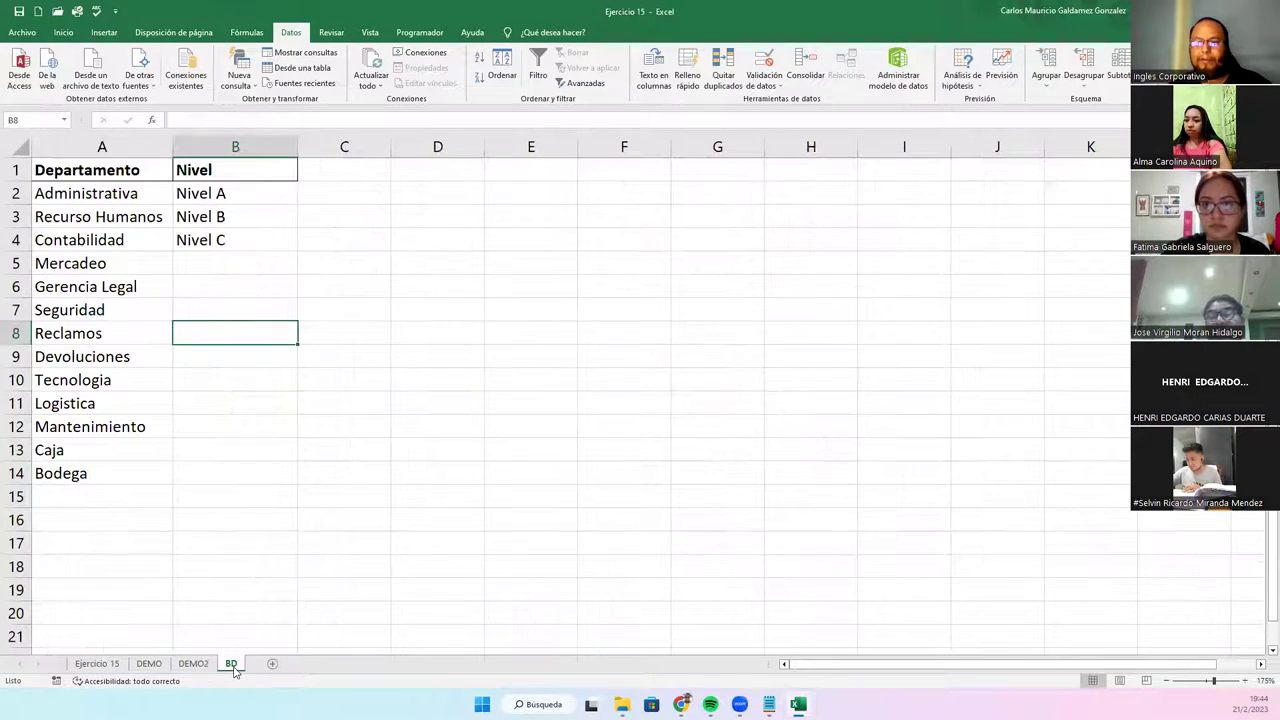
pyautogui.doubleClick(231, 664)
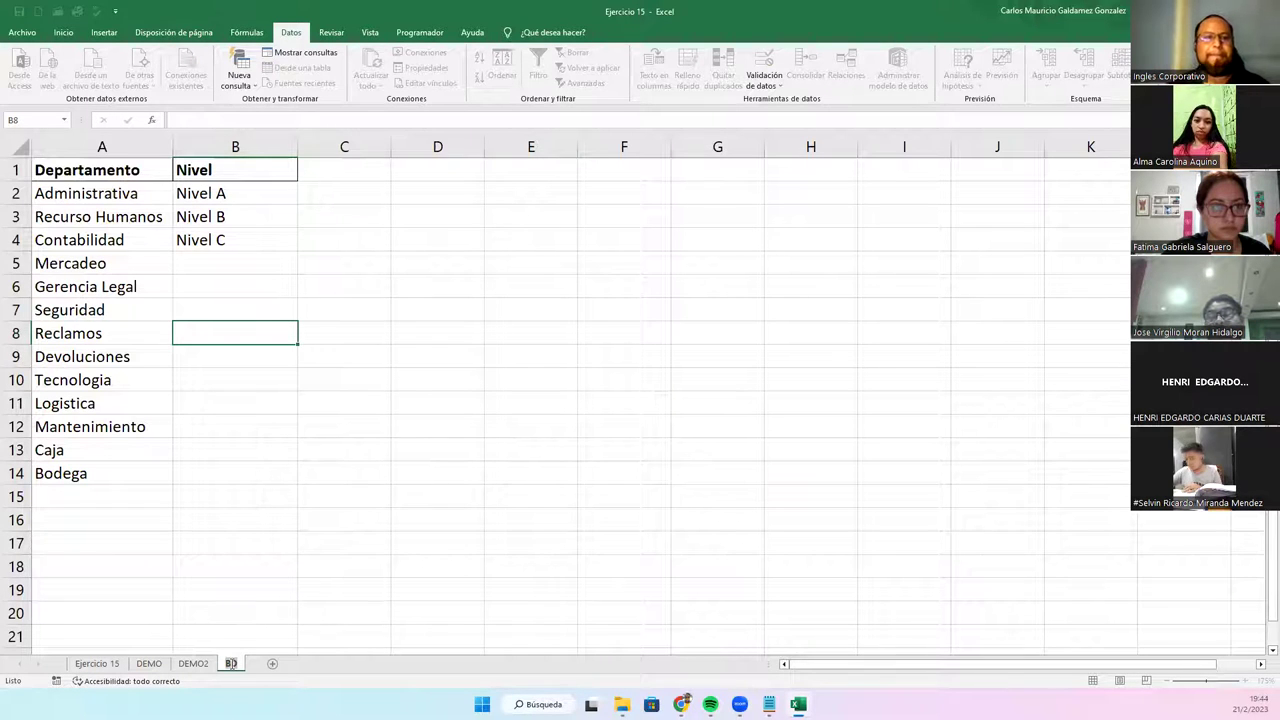
pyautogui.click(248, 428)
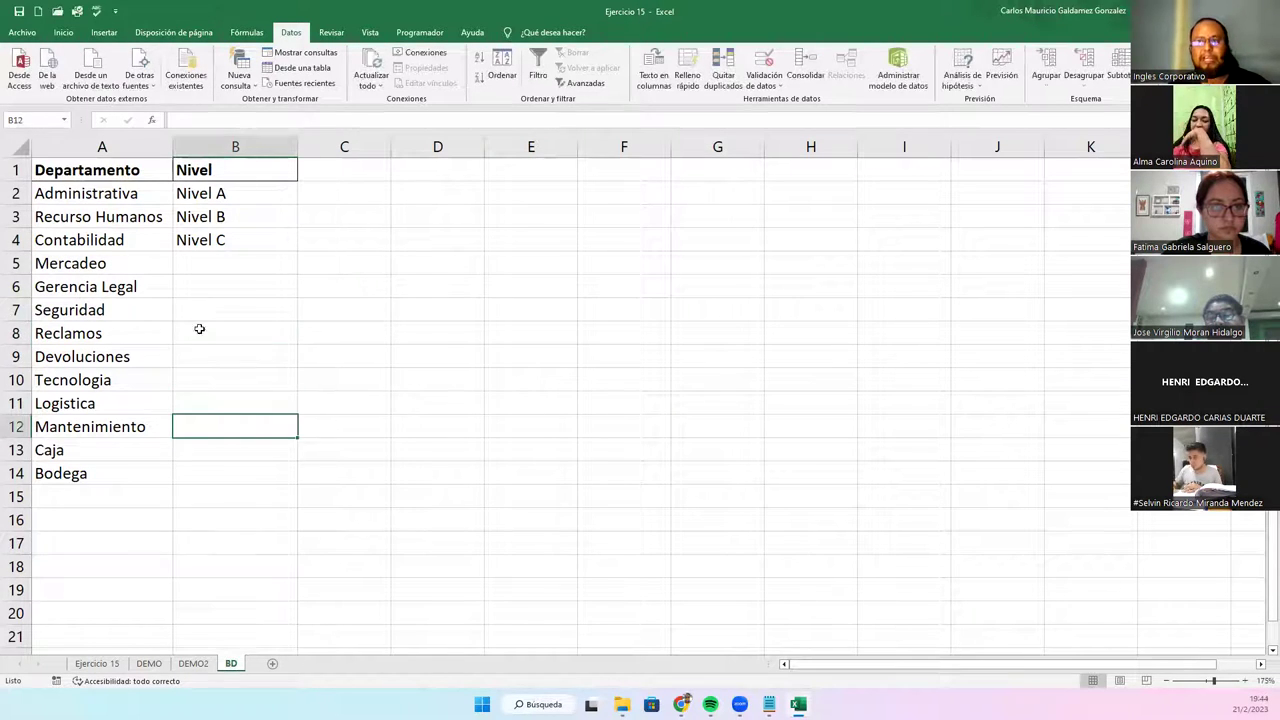
pyautogui.moveTo(103, 171); pyautogui.dragTo(246, 474)
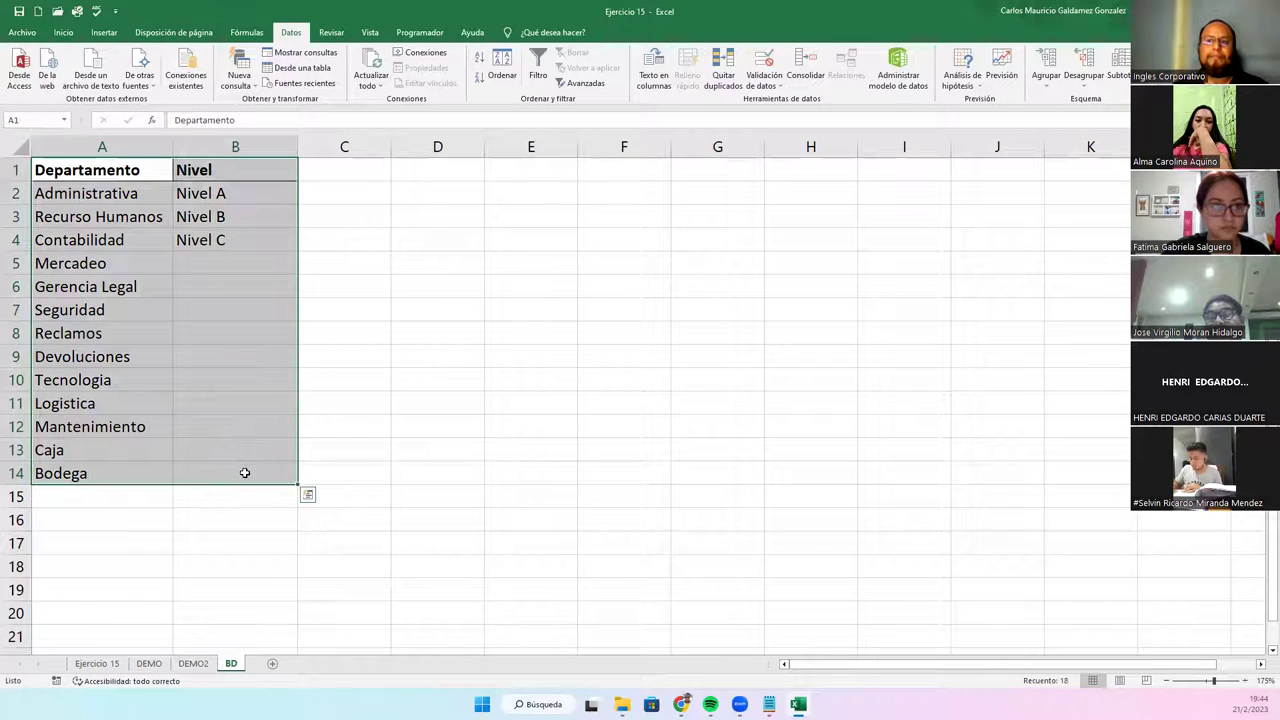
pyautogui.click(244, 472)
pyautogui.moveTo(85, 178); pyautogui.dragTo(137, 474)
pyautogui.moveTo(142, 166); pyautogui.dragTo(225, 471)
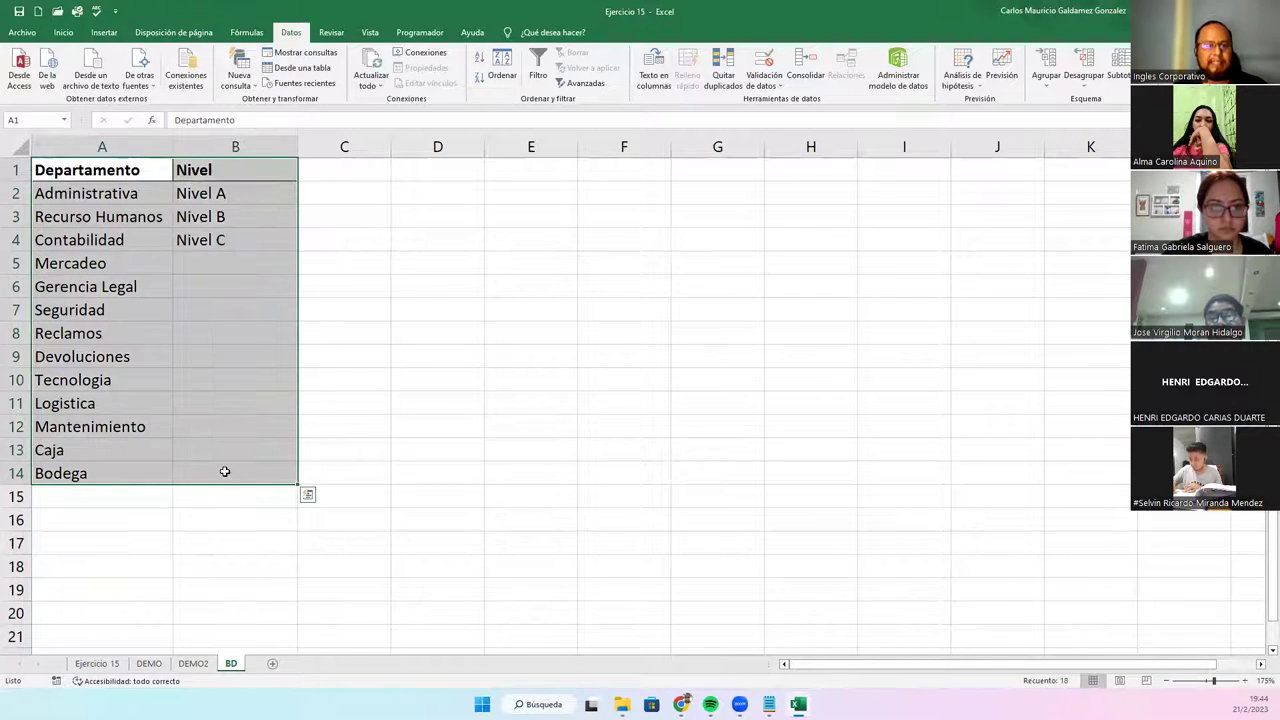
pyautogui.click(225, 471)
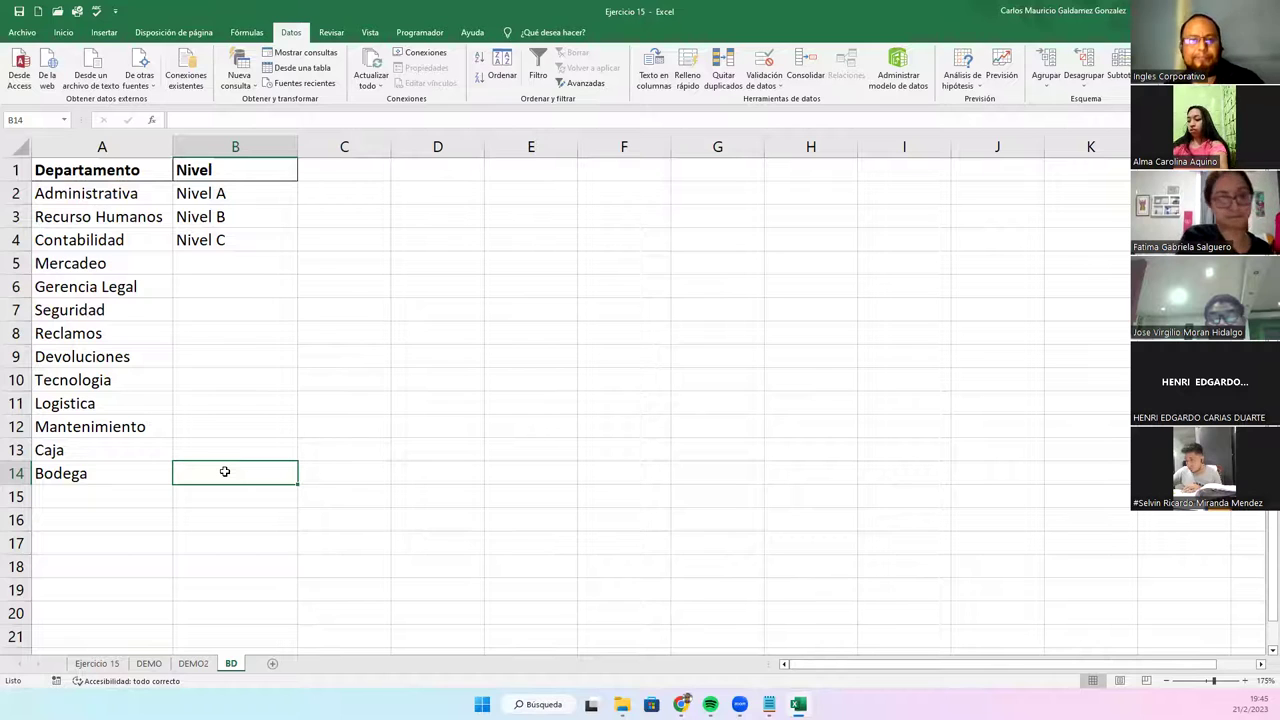
pyautogui.click(193, 663)
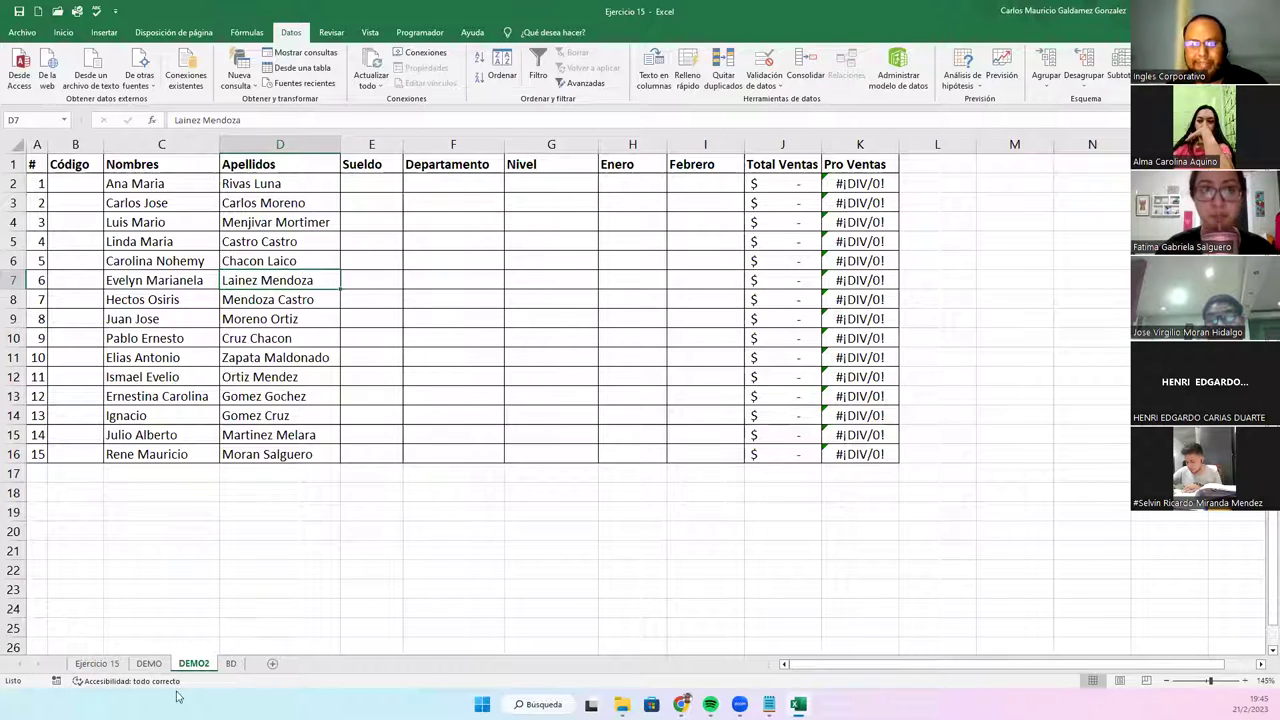
pyautogui.click(231, 663)
pyautogui.moveTo(132, 170); pyautogui.dragTo(95, 470)
pyautogui.moveTo(212, 171); pyautogui.dragTo(237, 243)
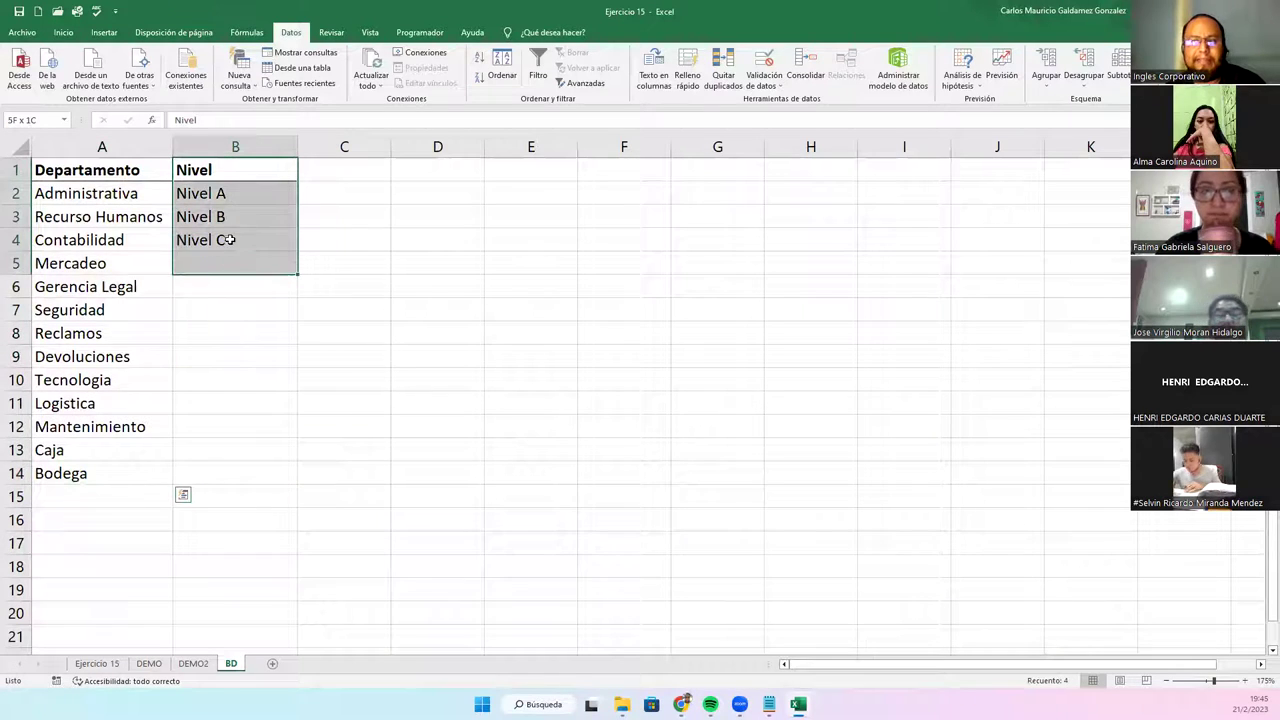
# - Capture a screen snip of the Departamento and Nivel lists in columns A and B of the BD sheet
pyautogui.click(199, 353)
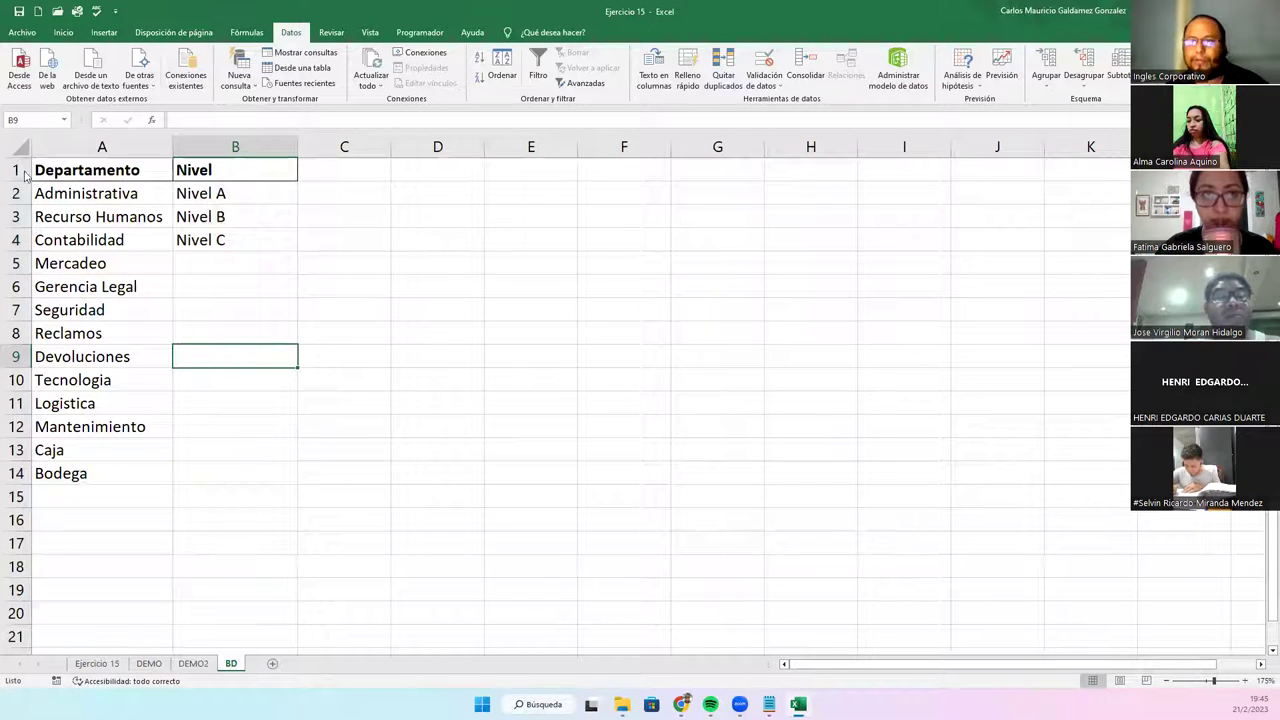
pyautogui.press('super+shift+s')
pyautogui.moveTo(3, 128); pyautogui.dragTo(334, 538)
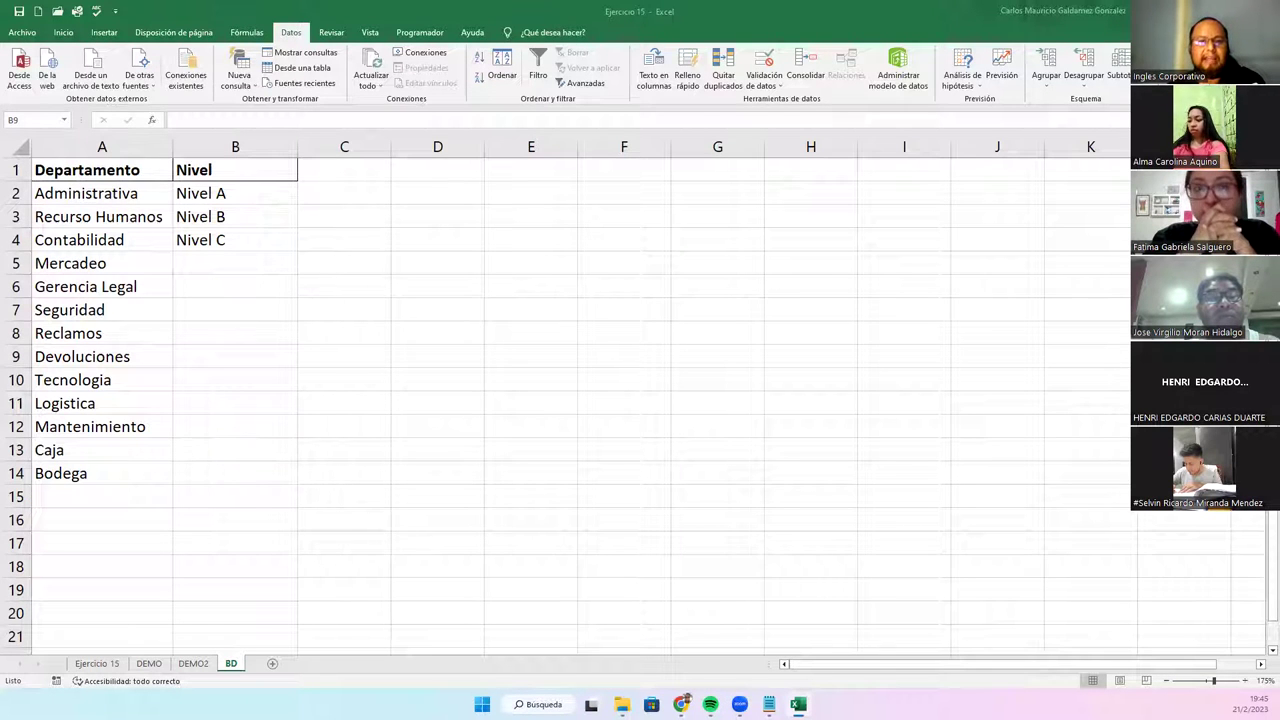
# - Compare the DEMO2 table columns with the department names and levels listed on the BD sheet
pyautogui.click(200, 665)
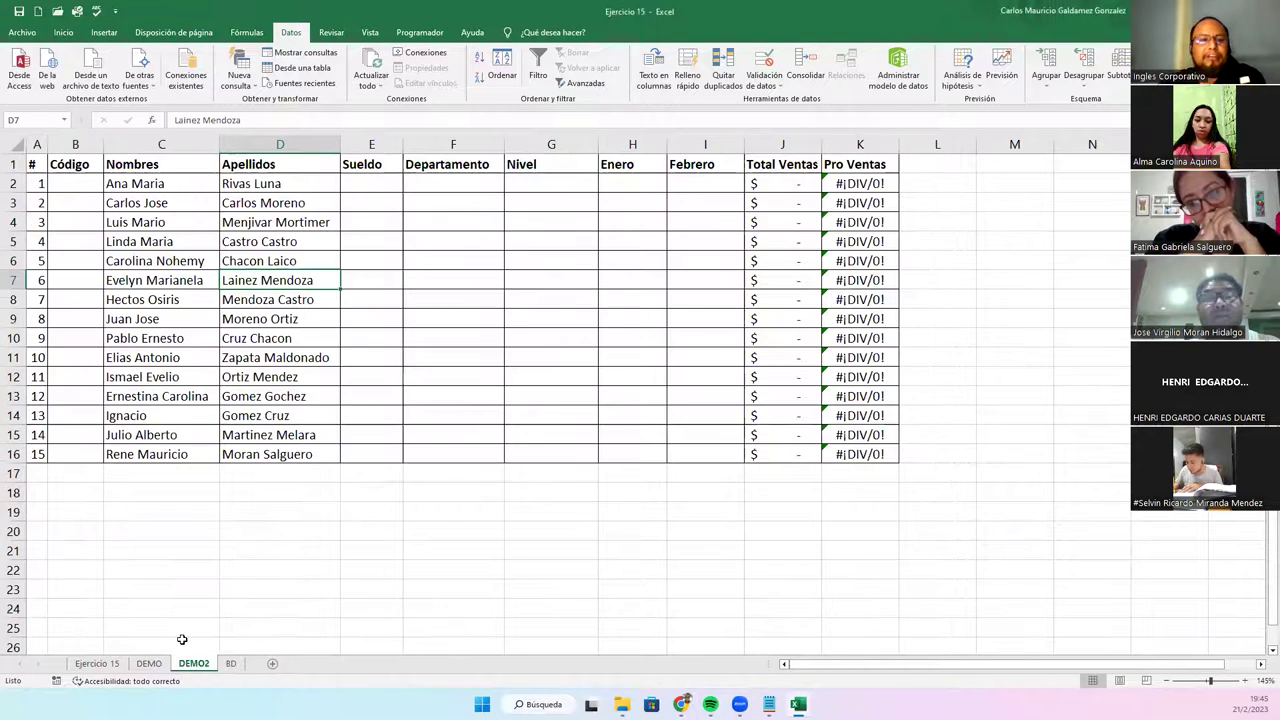
pyautogui.click(230, 664)
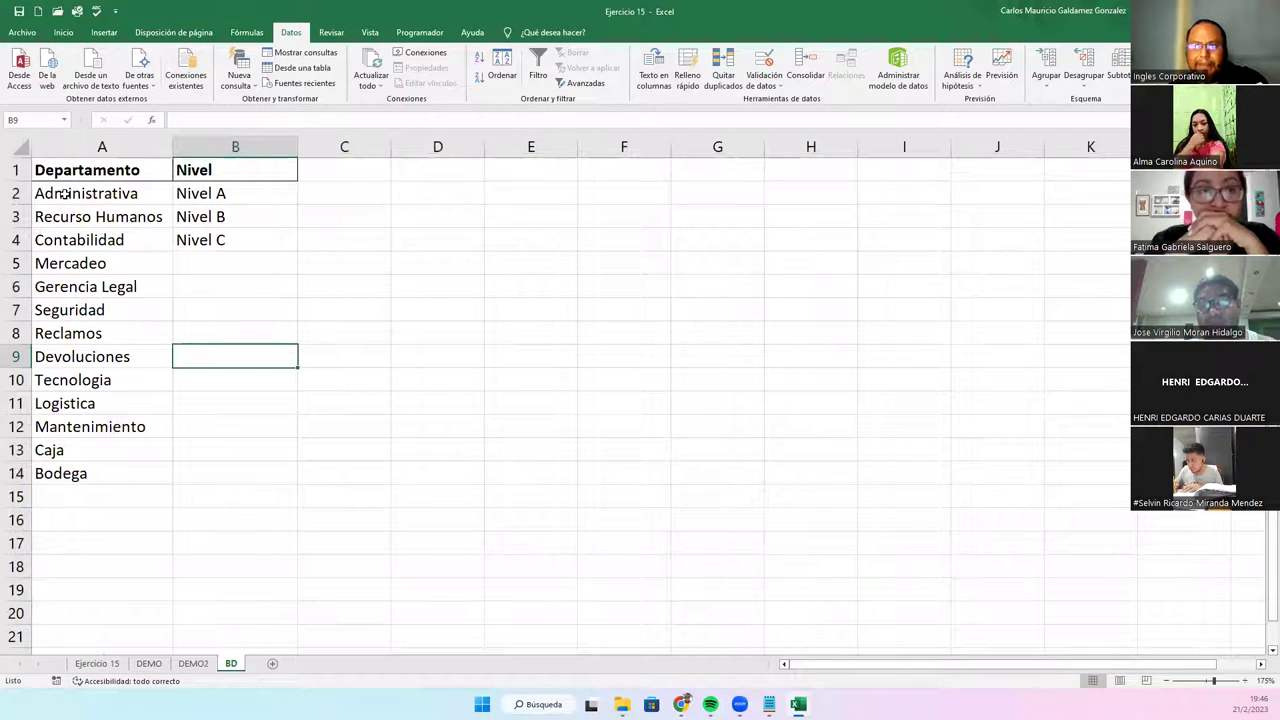
pyautogui.moveTo(63, 193); pyautogui.dragTo(86, 471)
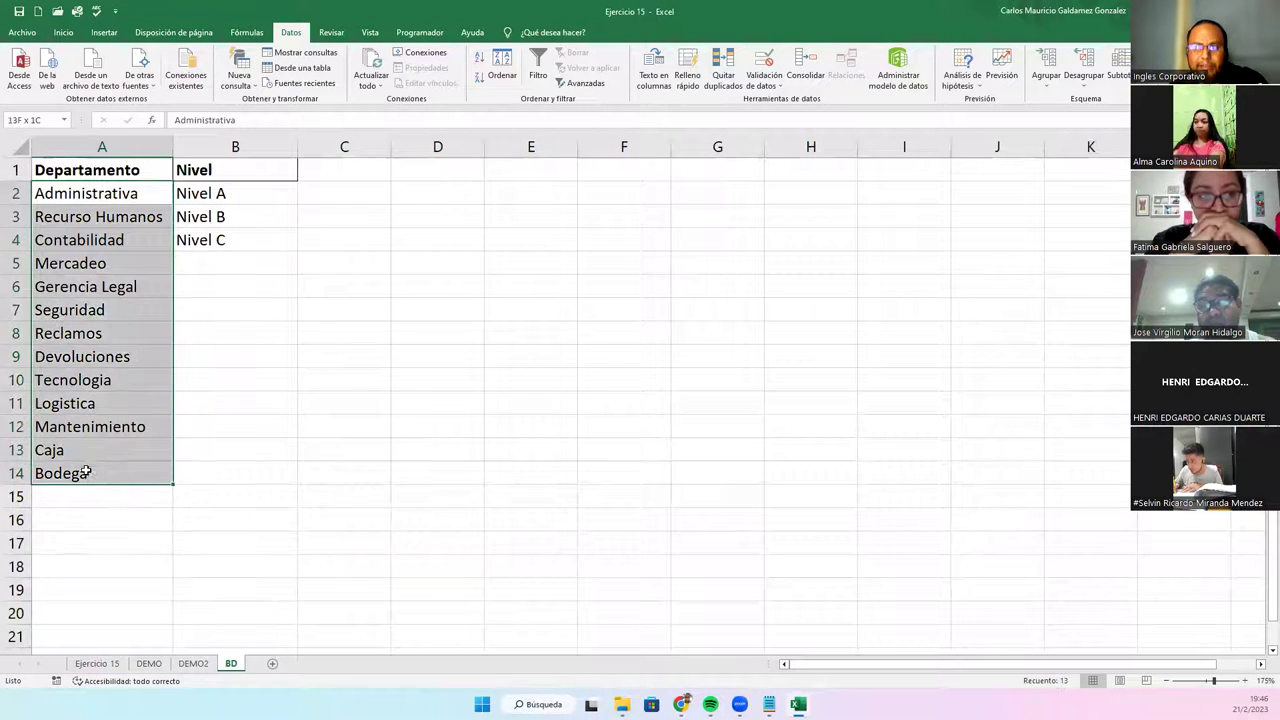
pyautogui.moveTo(211, 196); pyautogui.dragTo(217, 240)
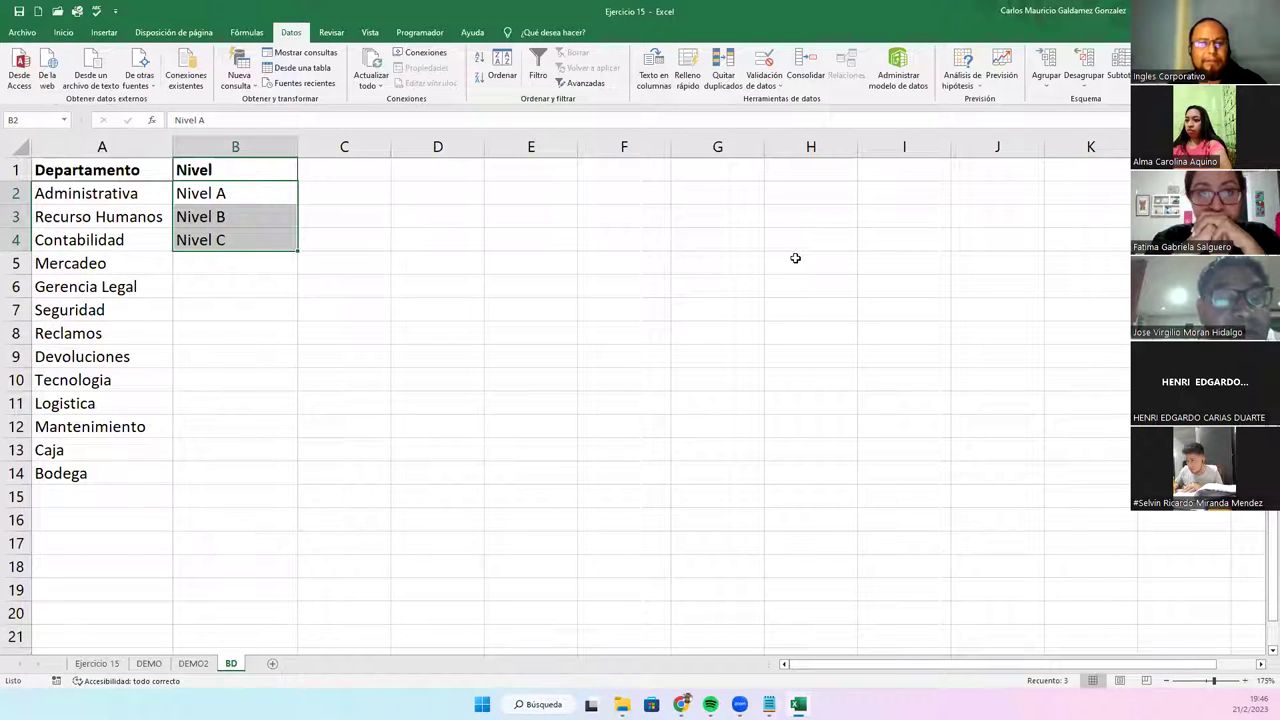
pyautogui.click(217, 232)
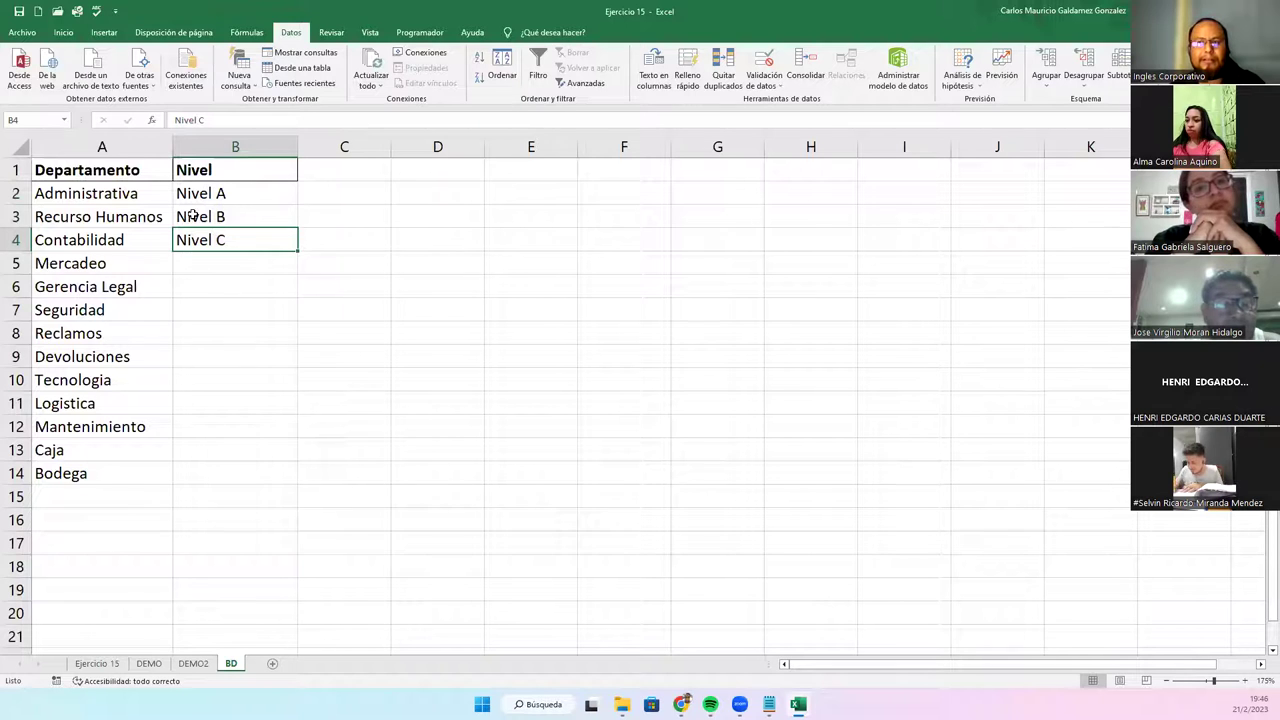
pyautogui.click(193, 214)
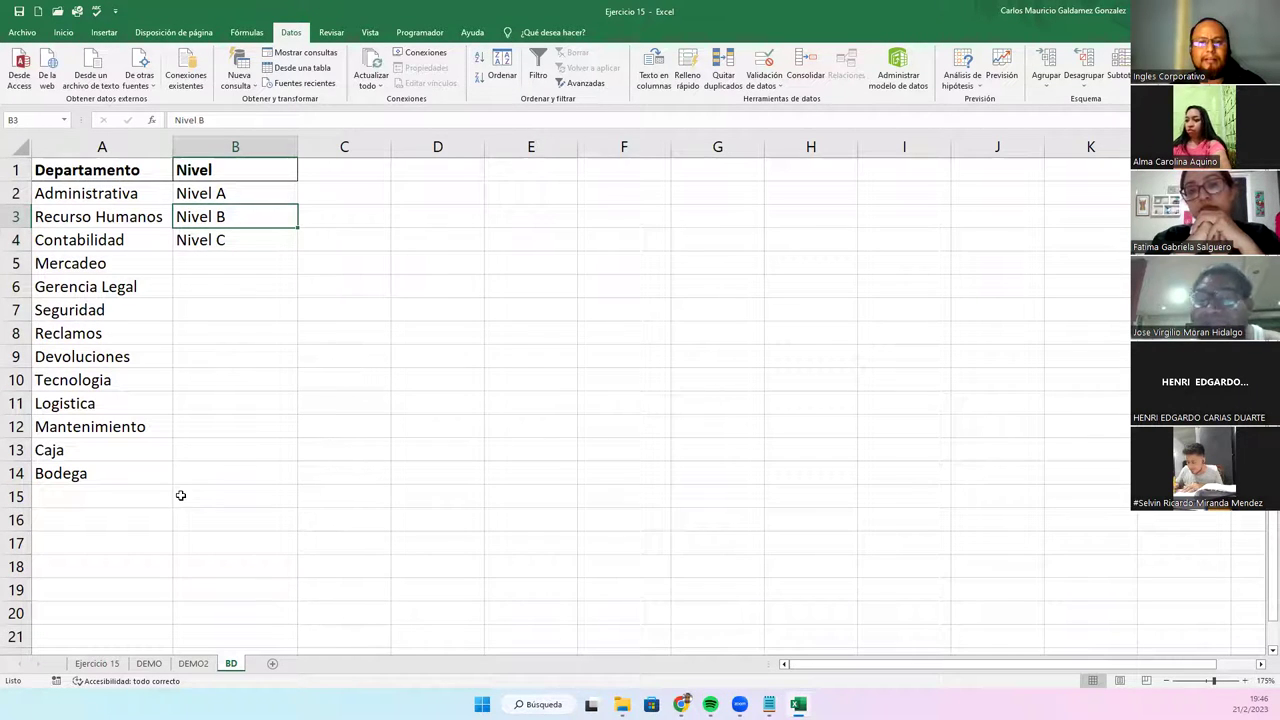
pyautogui.click(195, 664)
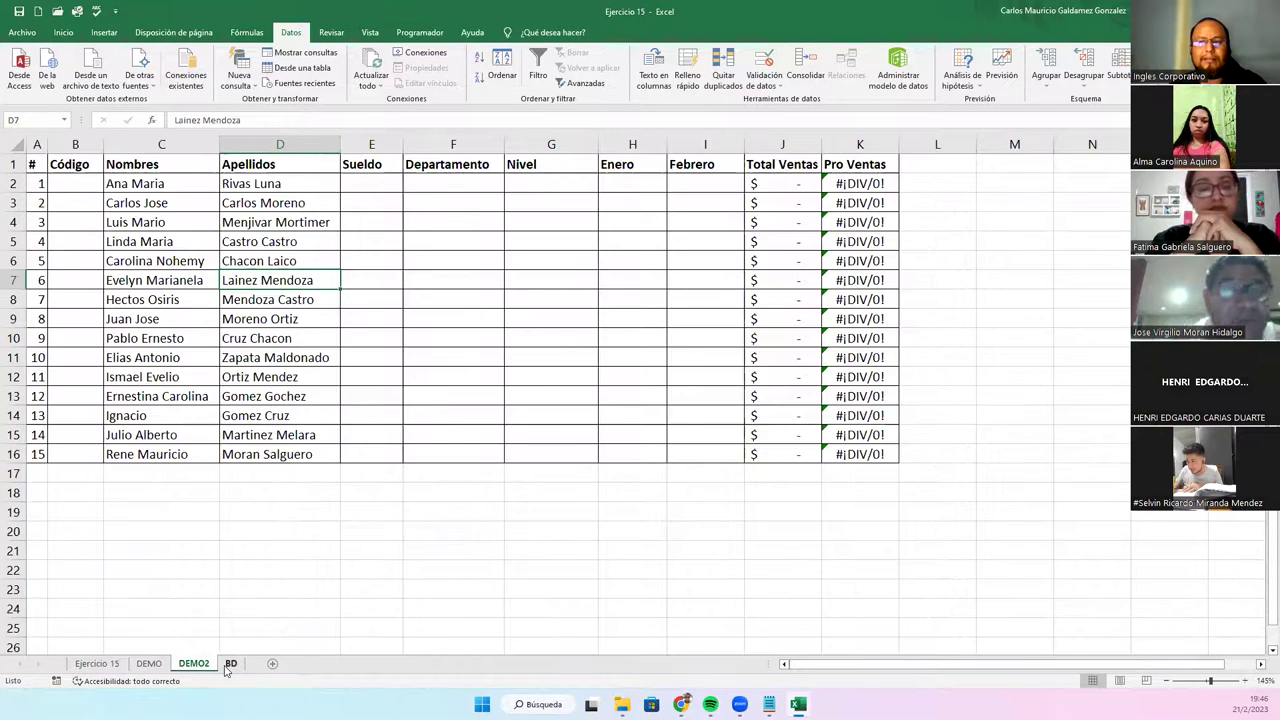
pyautogui.click(230, 663)
pyautogui.click(193, 663)
pyautogui.click(145, 432)
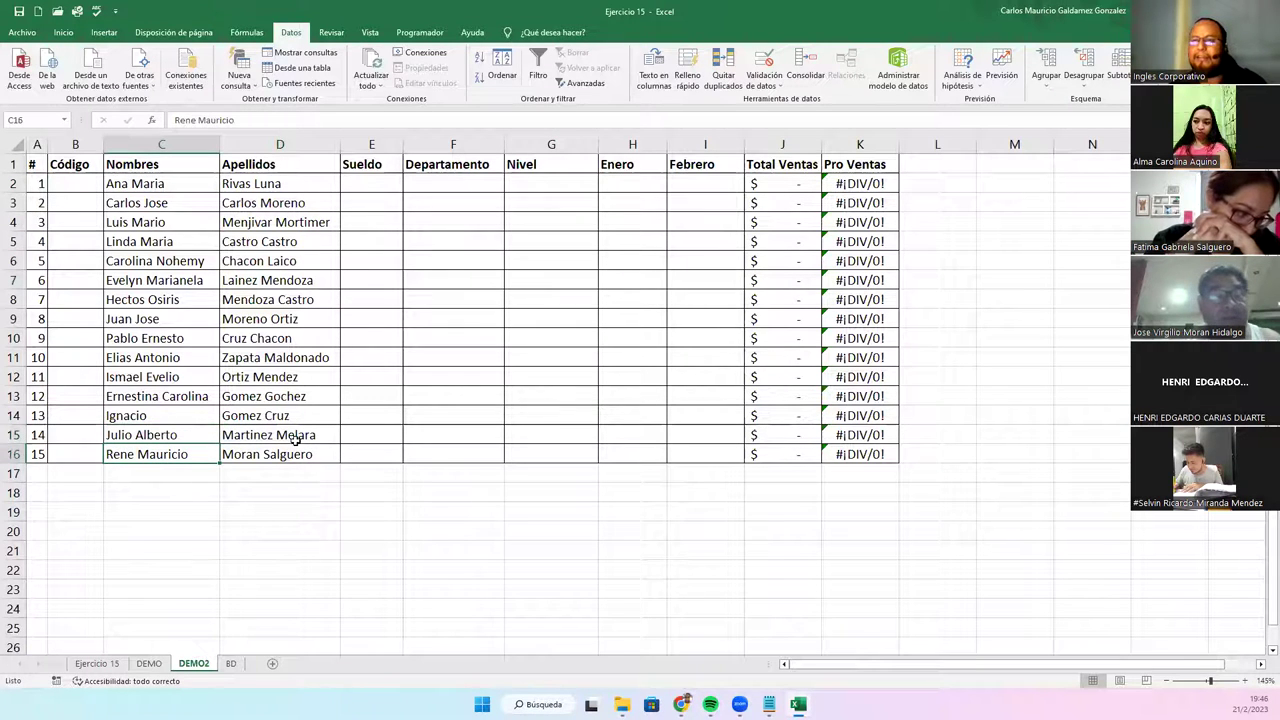
# - Apply list validation to the Departamento cells F2:F16 on DEMO2, reselecting BD!$A$2:$A$14 as the source
pyautogui.moveTo(36, 164); pyautogui.dragTo(834, 453)
pyautogui.click(836, 454)
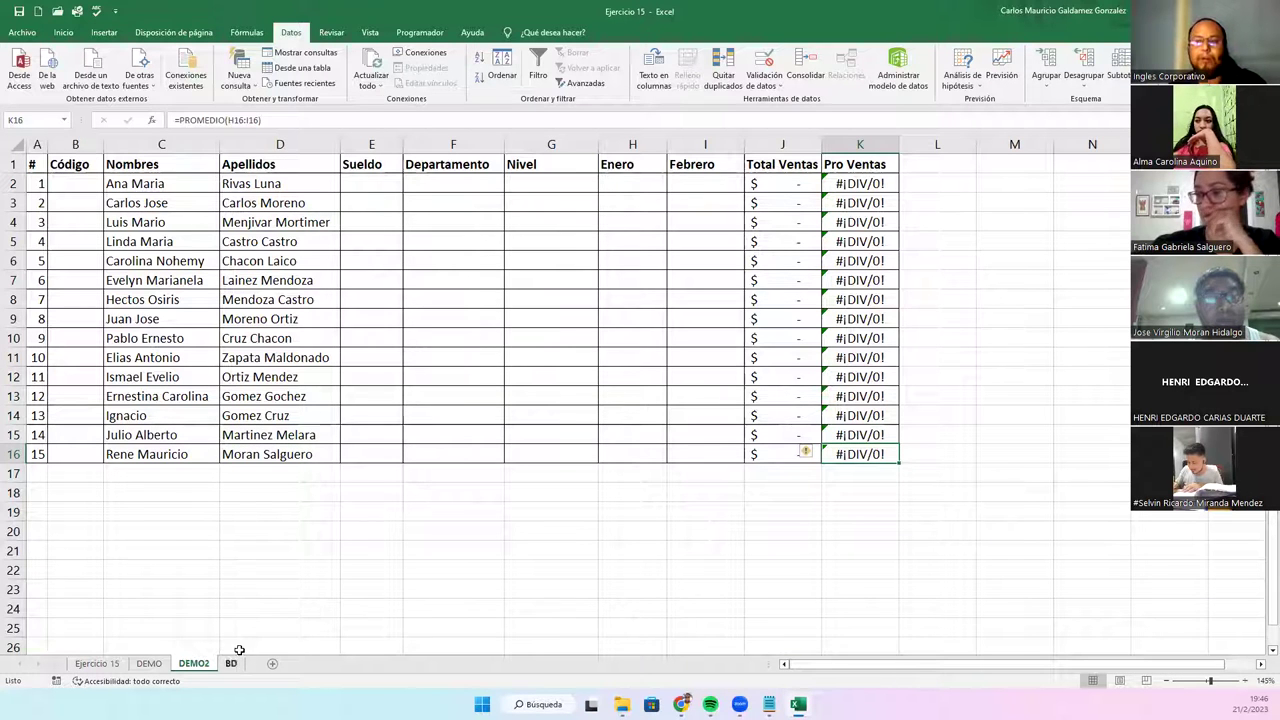
pyautogui.moveTo(440, 183); pyautogui.dragTo(460, 454)
pyautogui.click(771, 64)
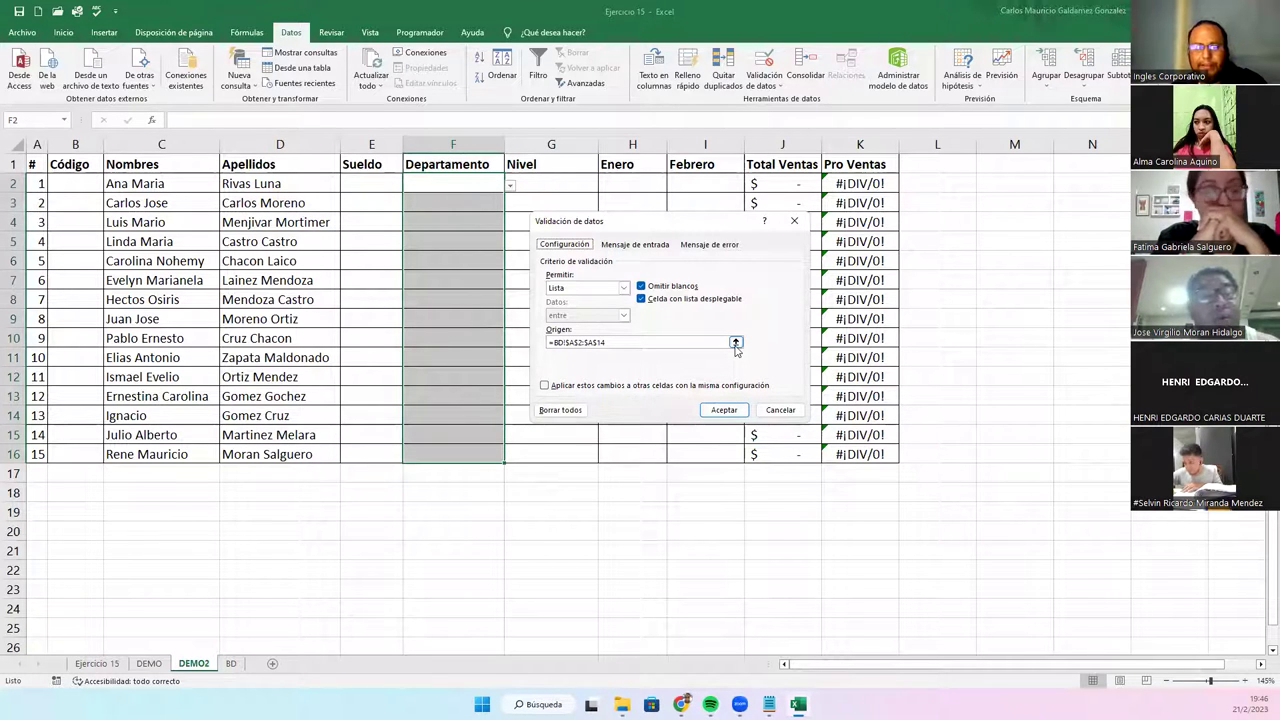
pyautogui.click(736, 344)
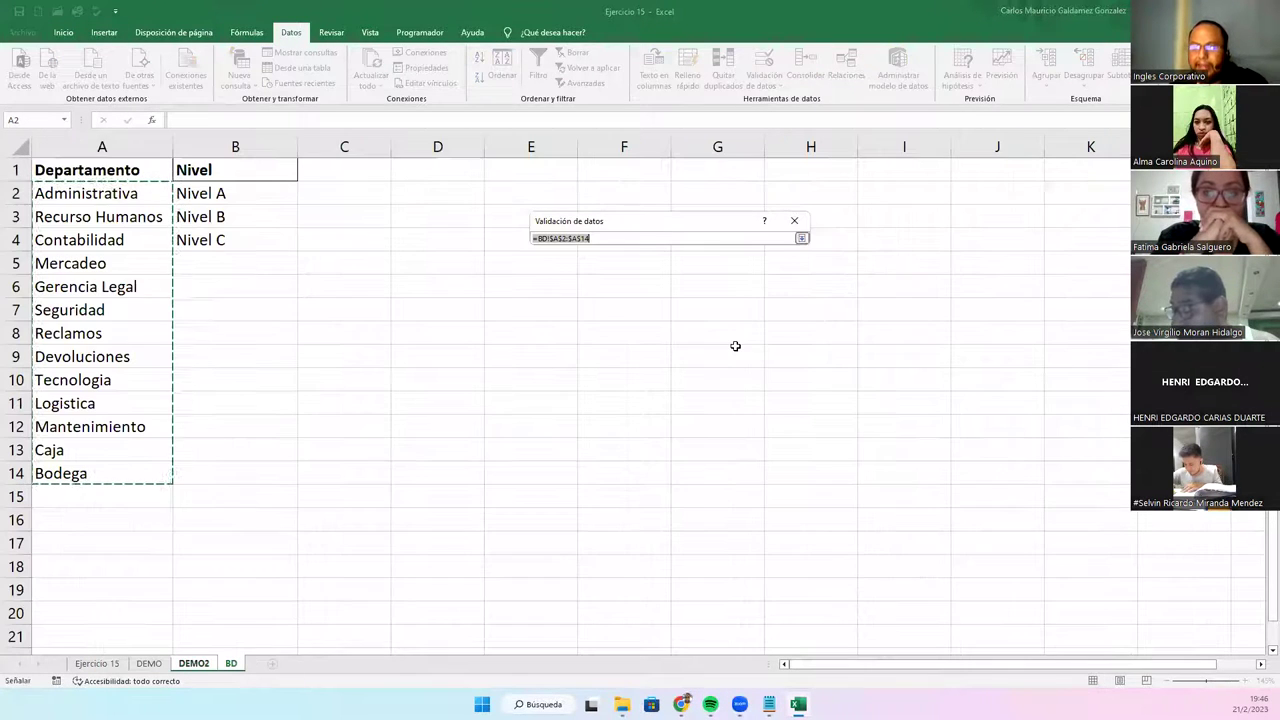
pyautogui.click(231, 670)
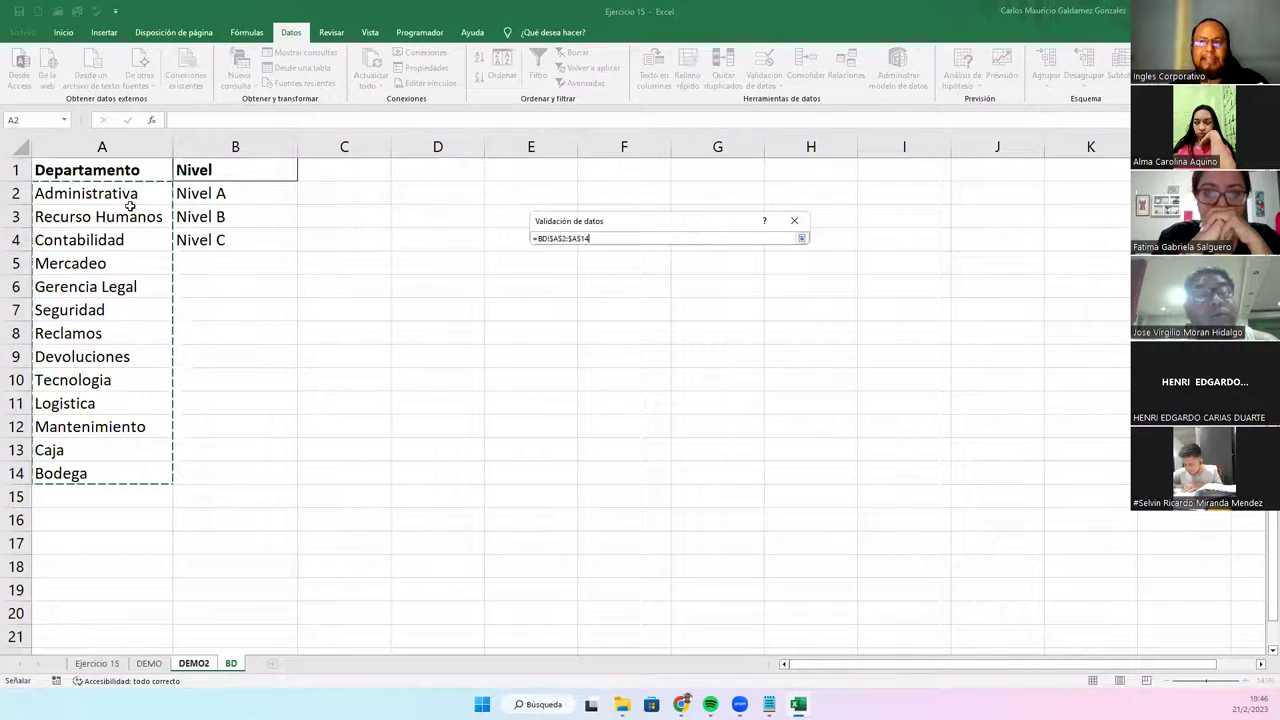
pyautogui.moveTo(132, 194); pyautogui.dragTo(101, 473)
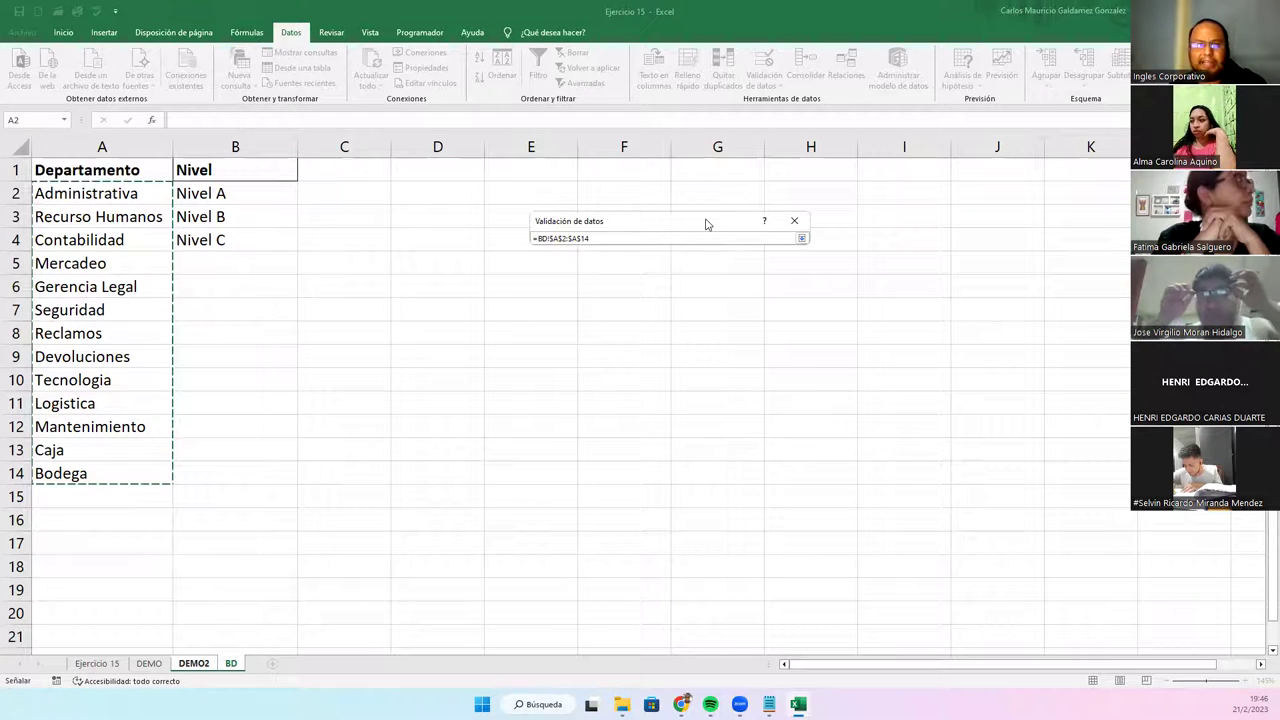
pyautogui.moveTo(706, 224); pyautogui.dragTo(642, 268)
pyautogui.click(737, 281)
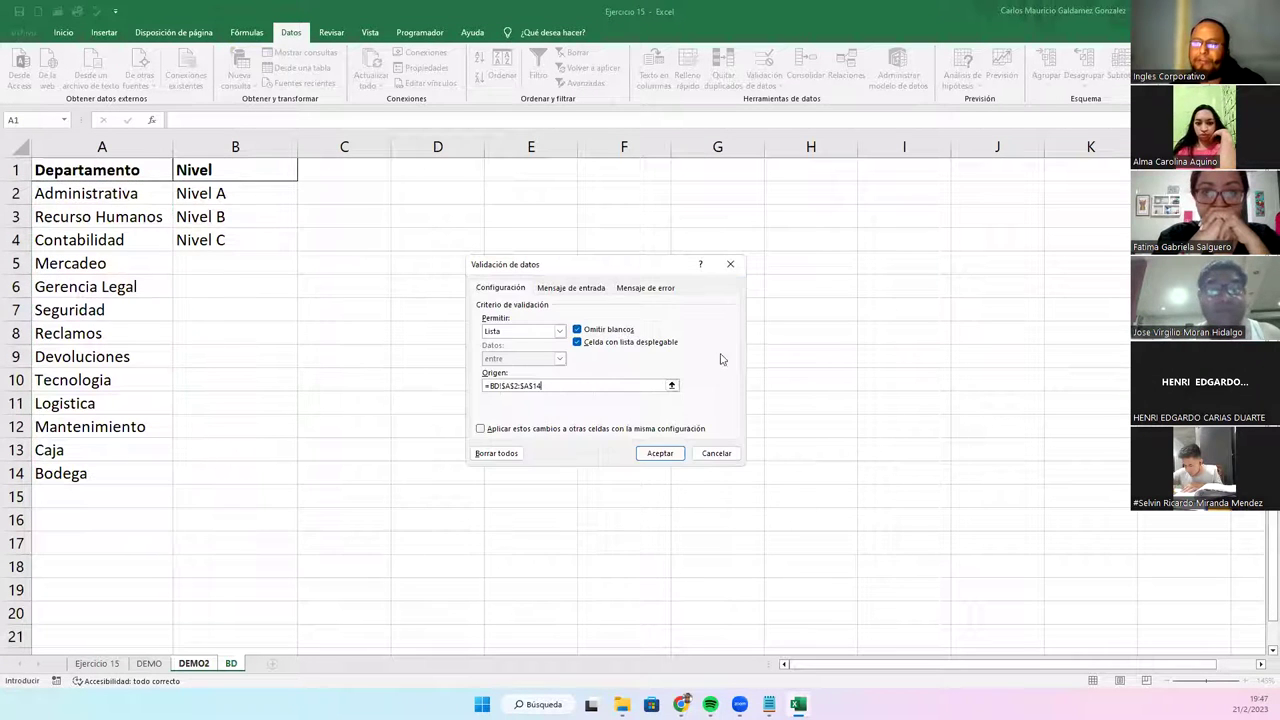
pyautogui.click(660, 452)
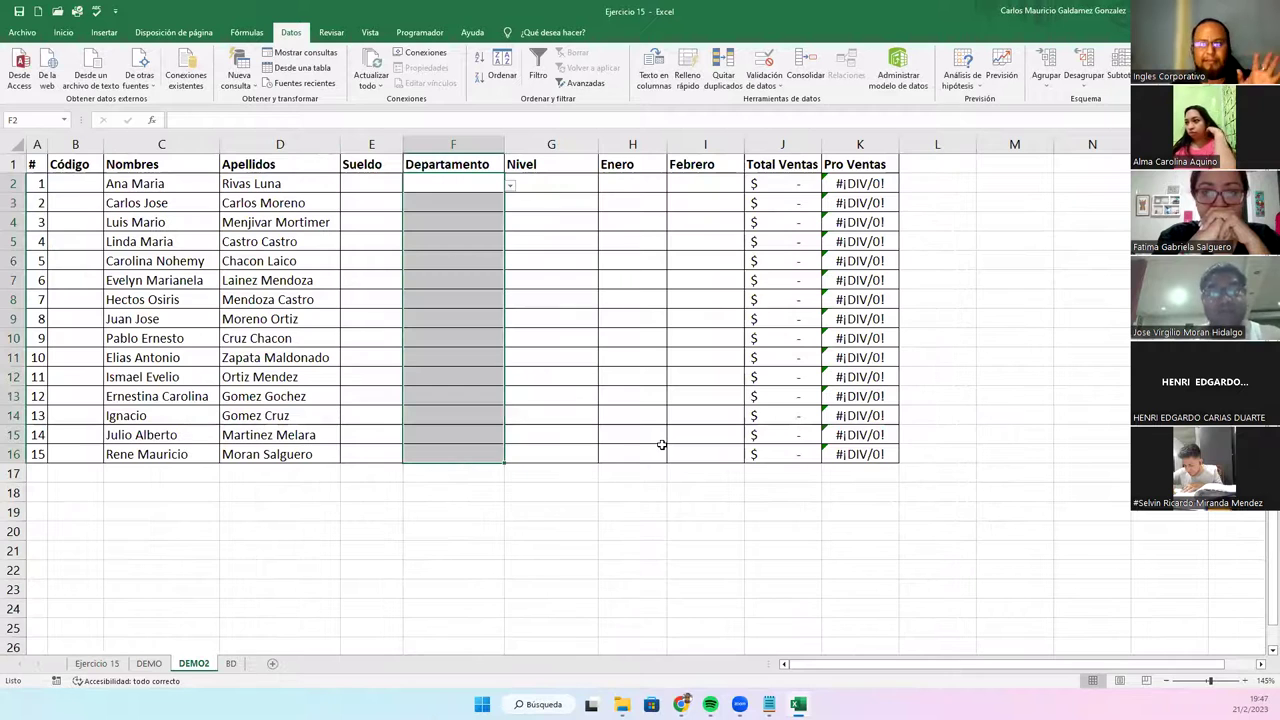
pyautogui.click(533, 339)
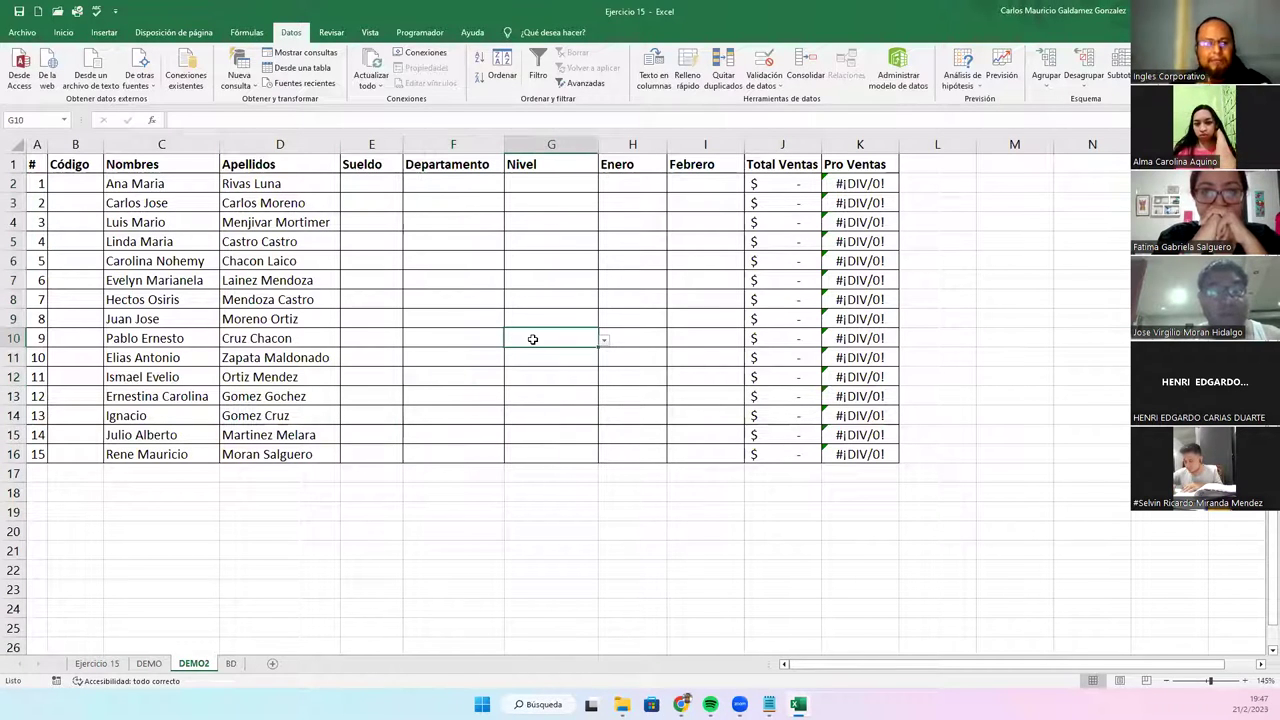
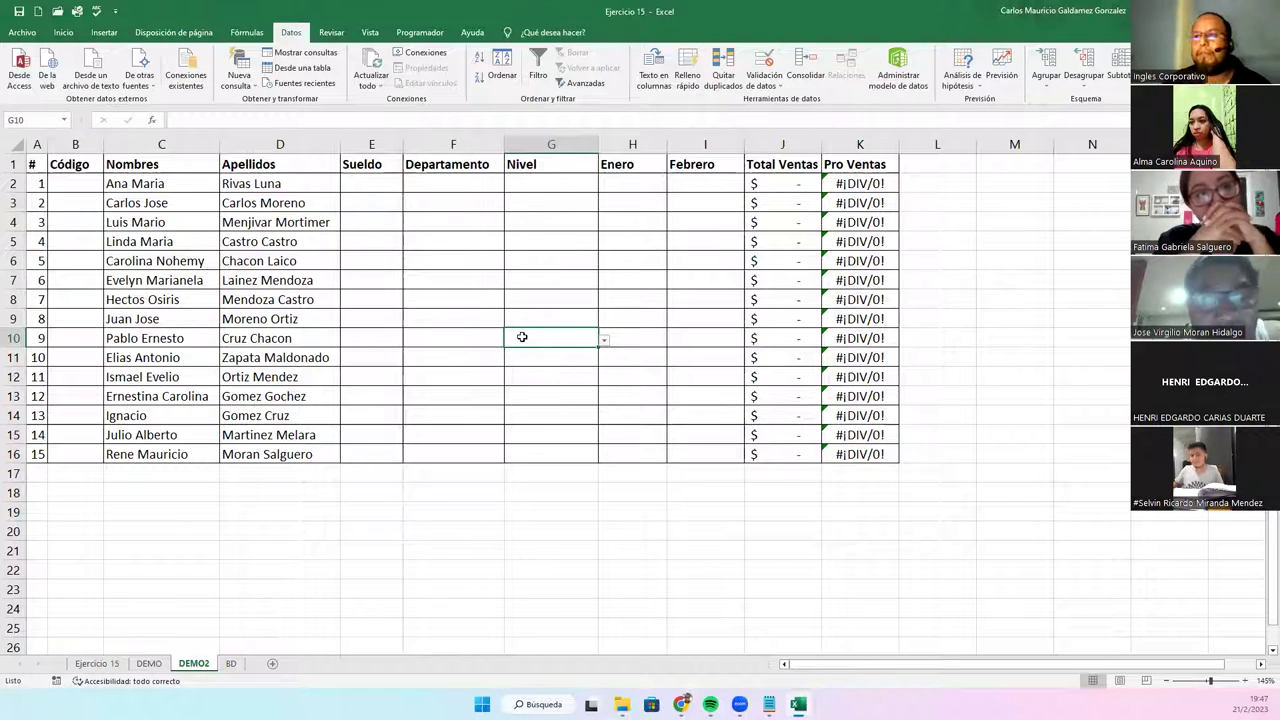
# - Review the list validation settings of the Departamento cells F2:F16 and close them without changes
pyautogui.click(358, 190)
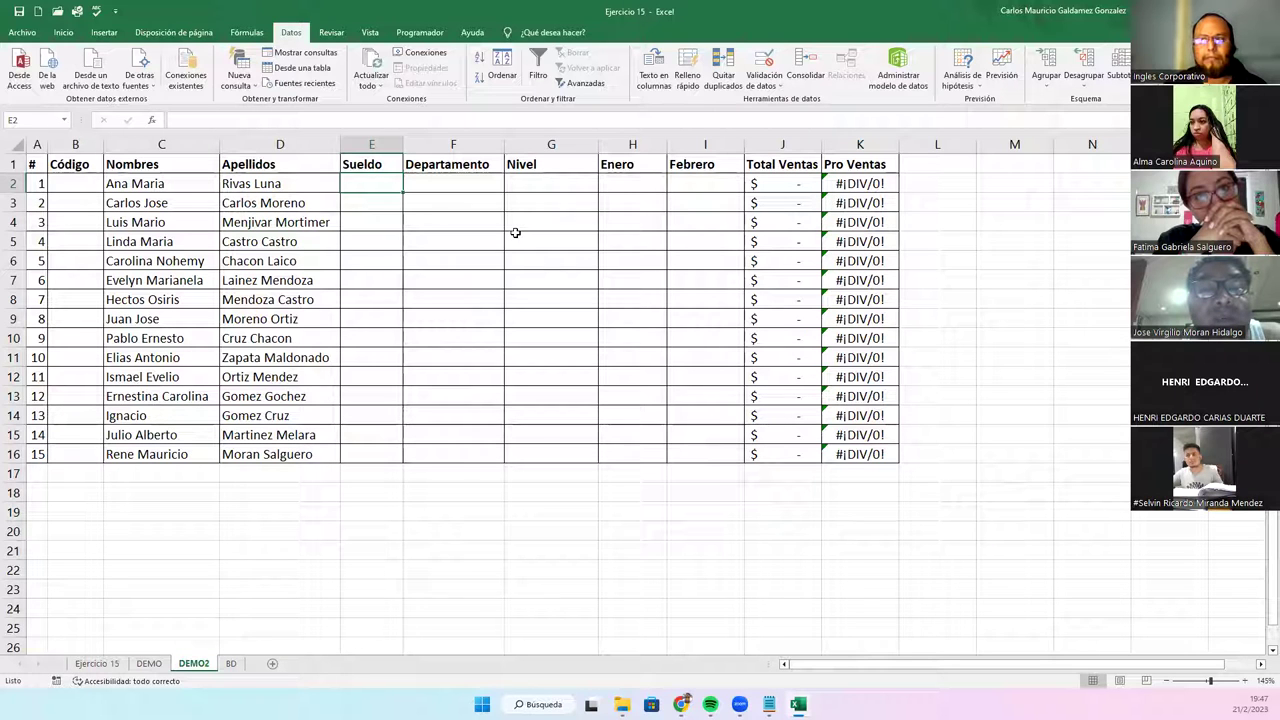
pyautogui.moveTo(451, 184); pyautogui.dragTo(445, 456)
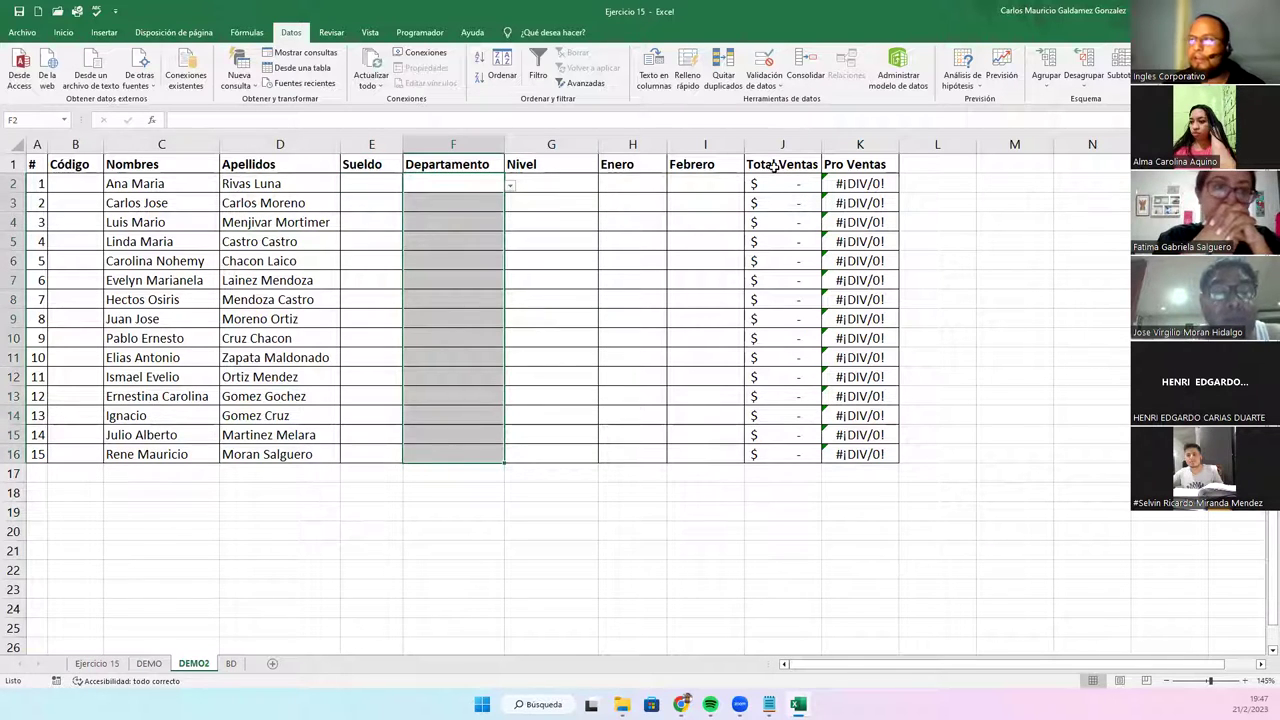
pyautogui.click(770, 63)
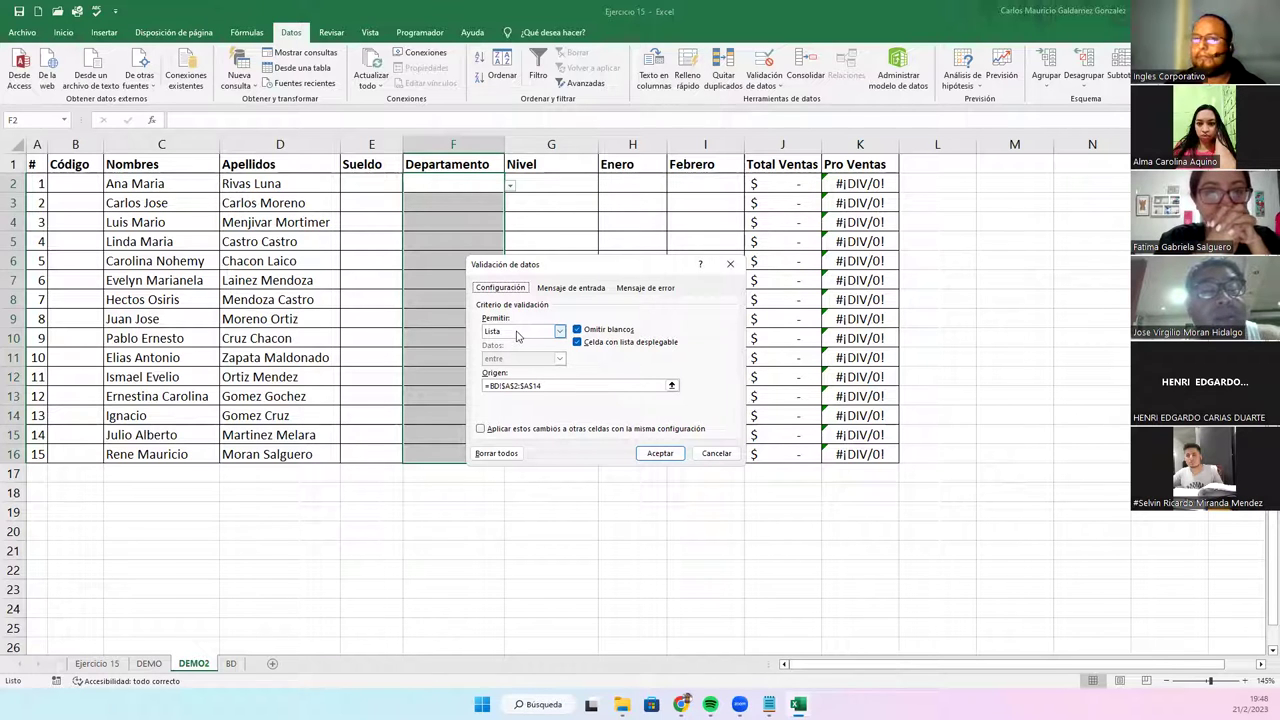
pyautogui.click(716, 454)
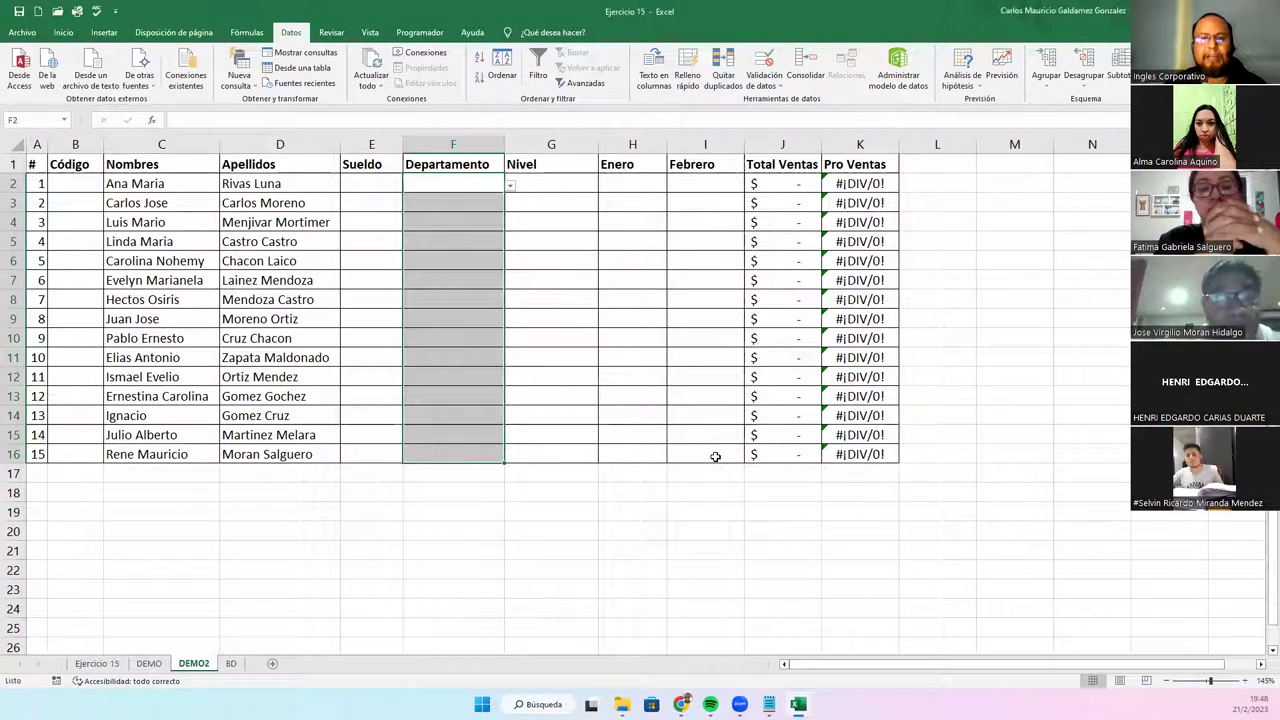
pyautogui.click(478, 423)
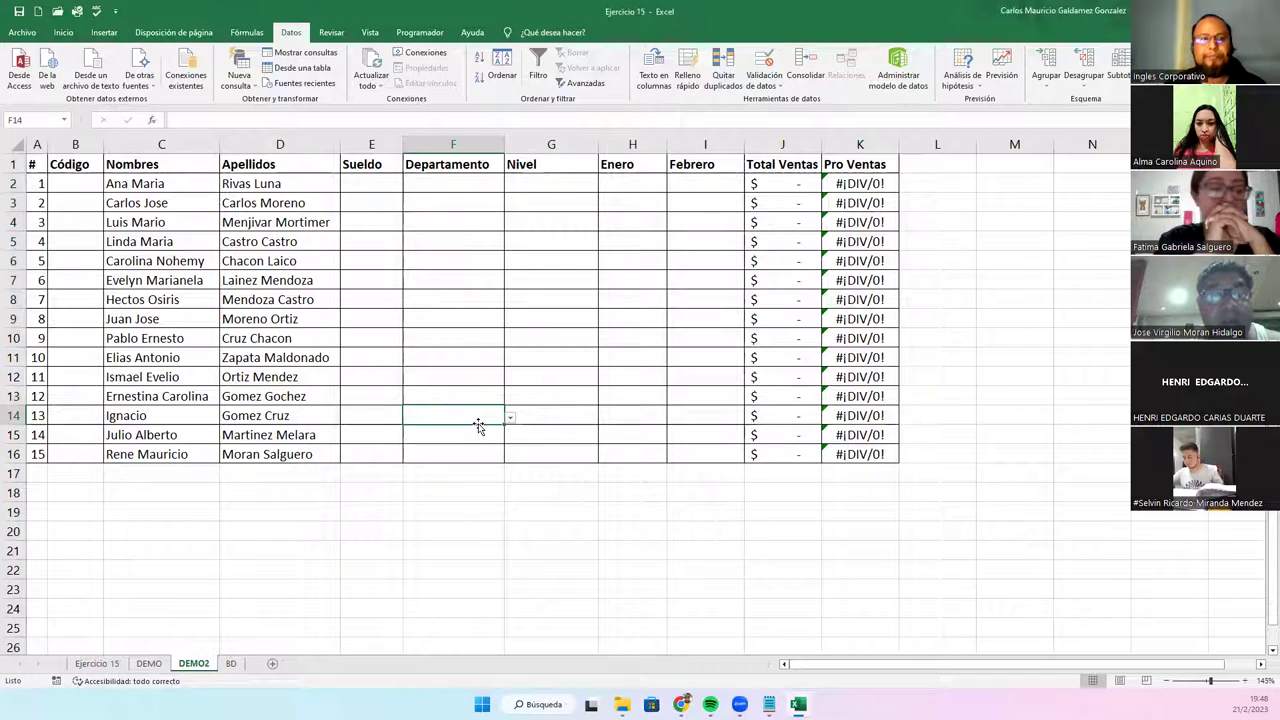
pyautogui.click(449, 380)
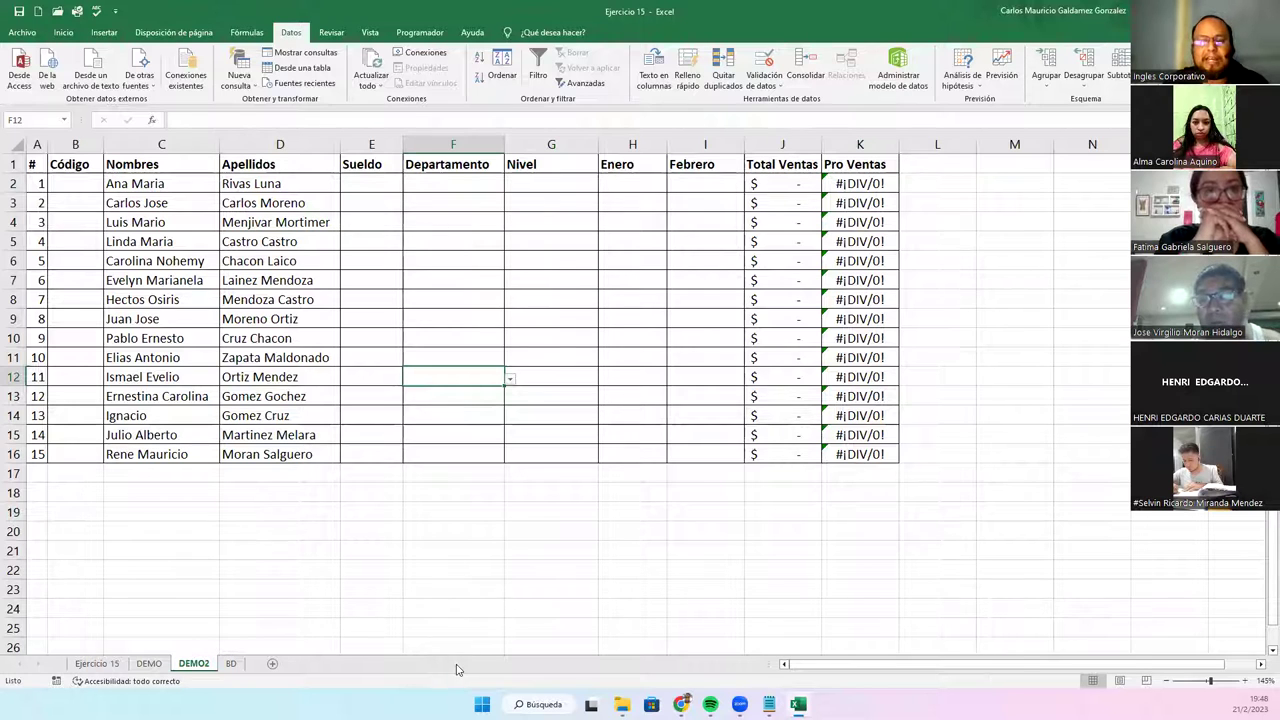
pyautogui.click(439, 234)
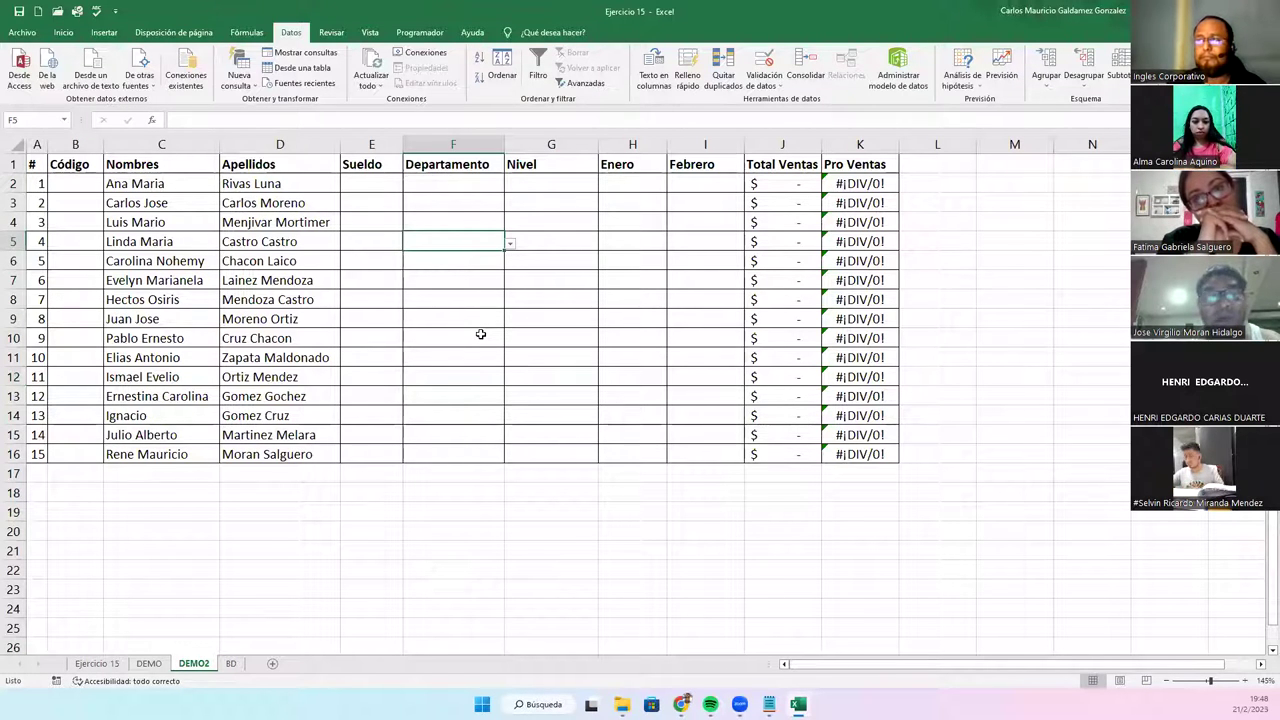
# - Check the Total Ventas and Pro Ventas formulas in row 2 against the Enero and Febrero cells H2:I2
pyautogui.click(835, 185)
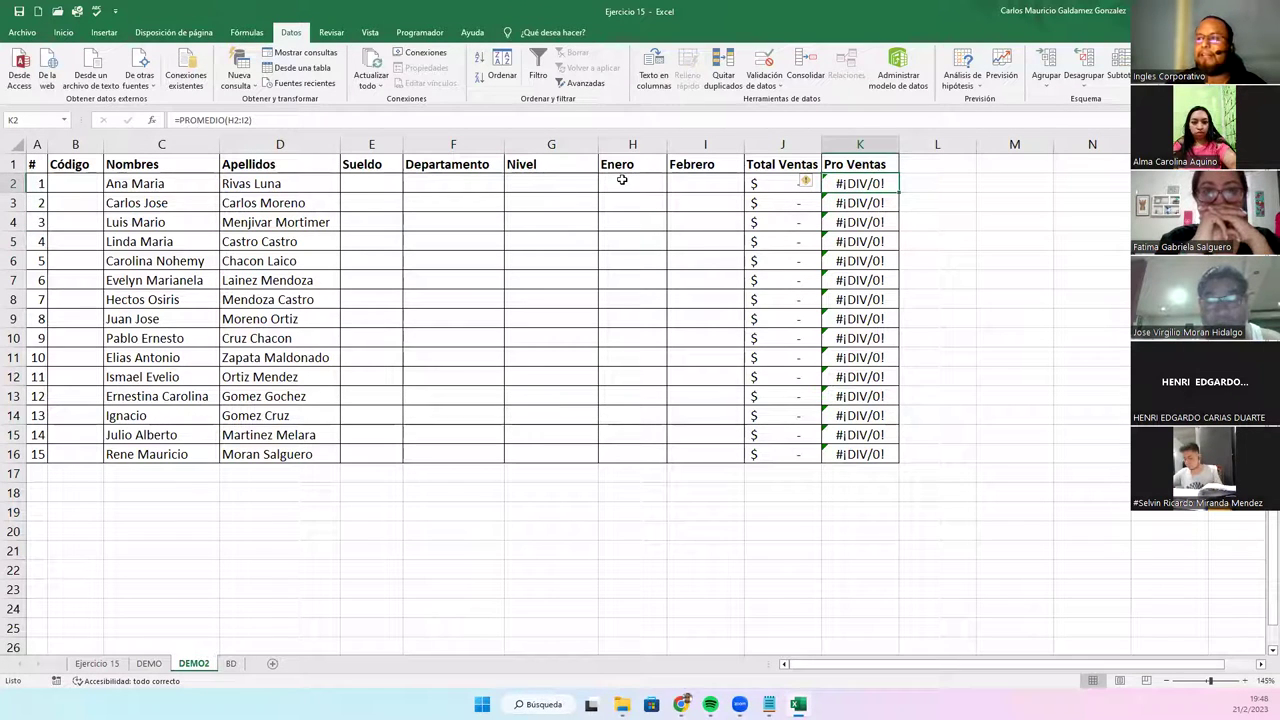
pyautogui.moveTo(622, 179); pyautogui.dragTo(689, 186)
pyautogui.click(792, 182)
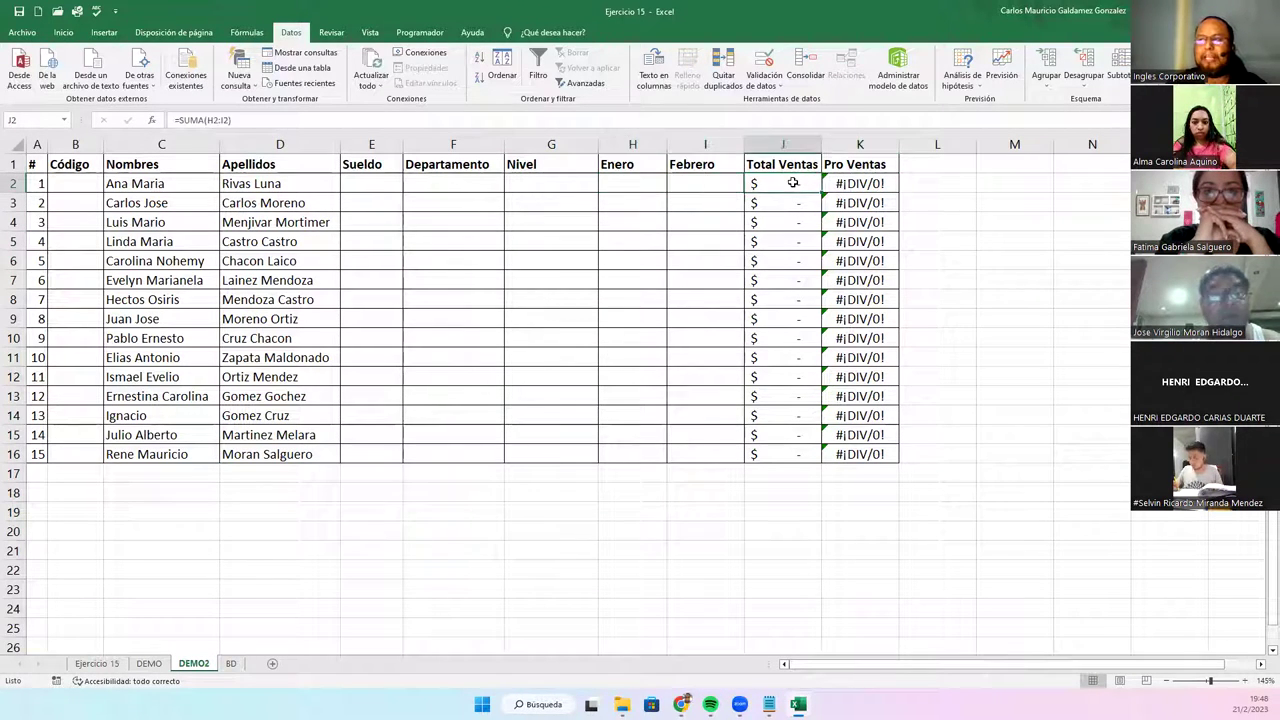
pyautogui.moveTo(640, 186); pyautogui.dragTo(696, 186)
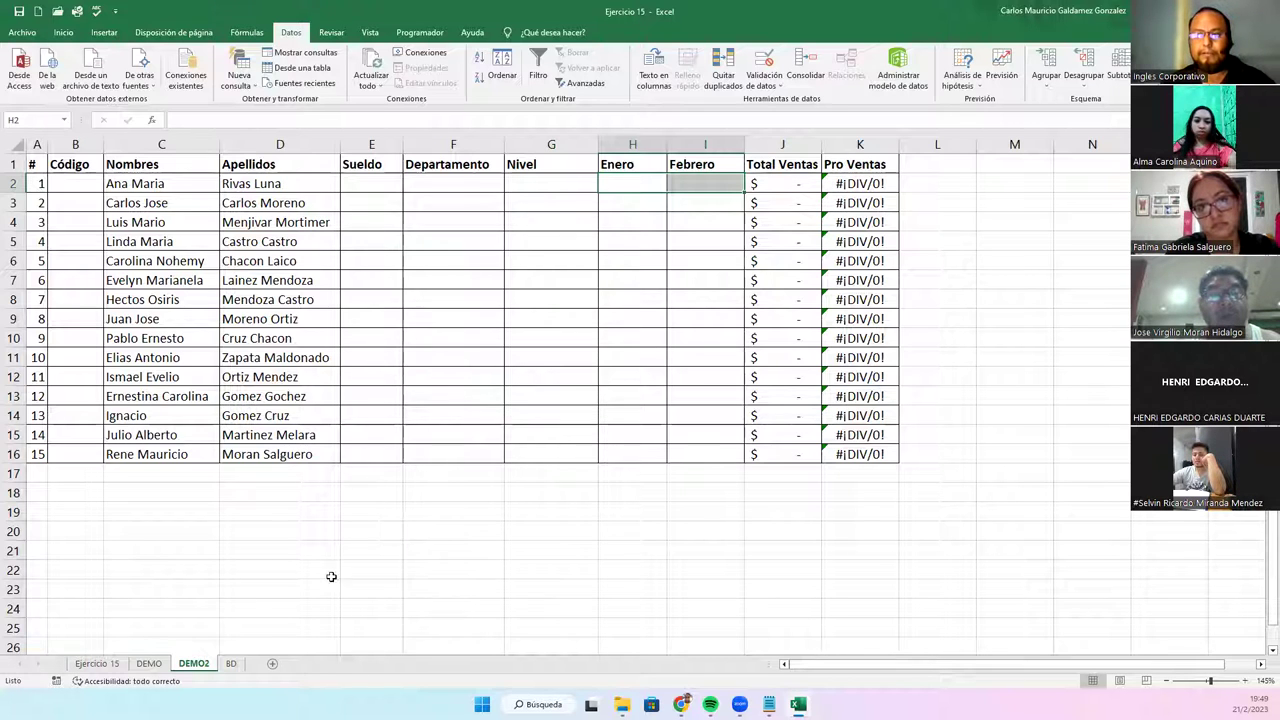
# - View the invoice on the Ejercicio 15 sheet and the lists on BD, and return to DEMO2
pyautogui.click(112, 663)
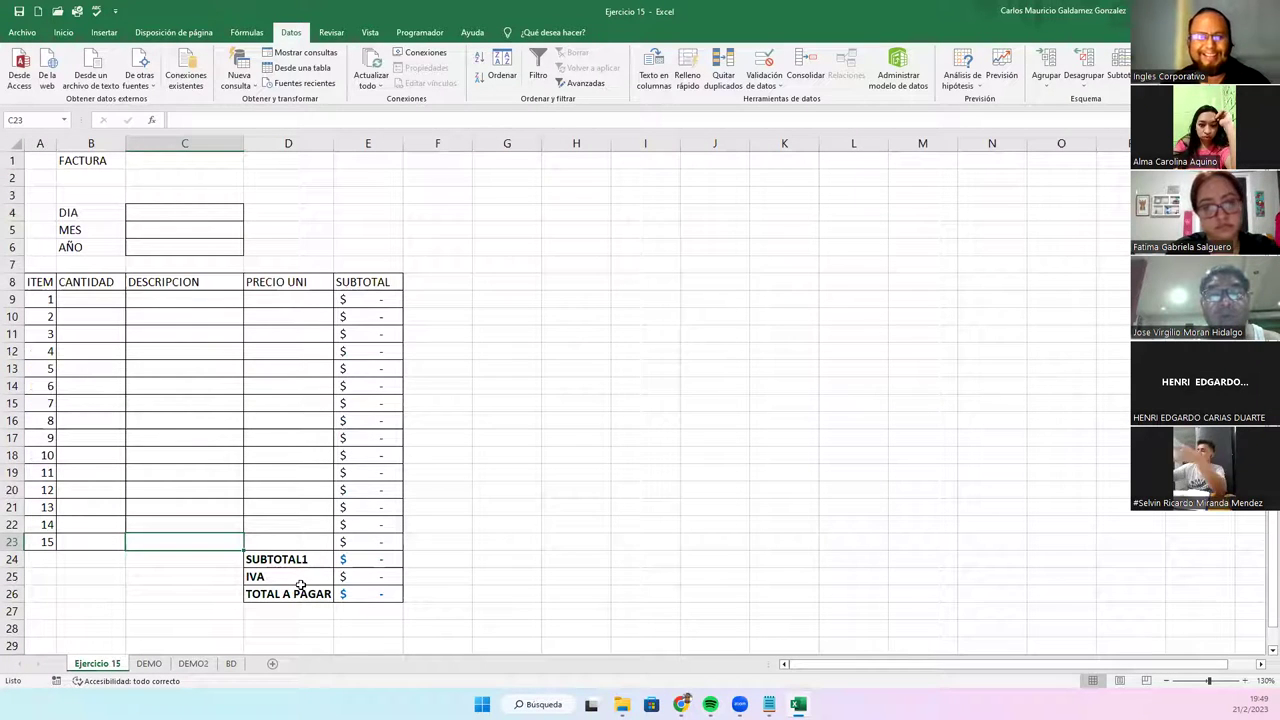
pyautogui.click(231, 664)
pyautogui.click(191, 666)
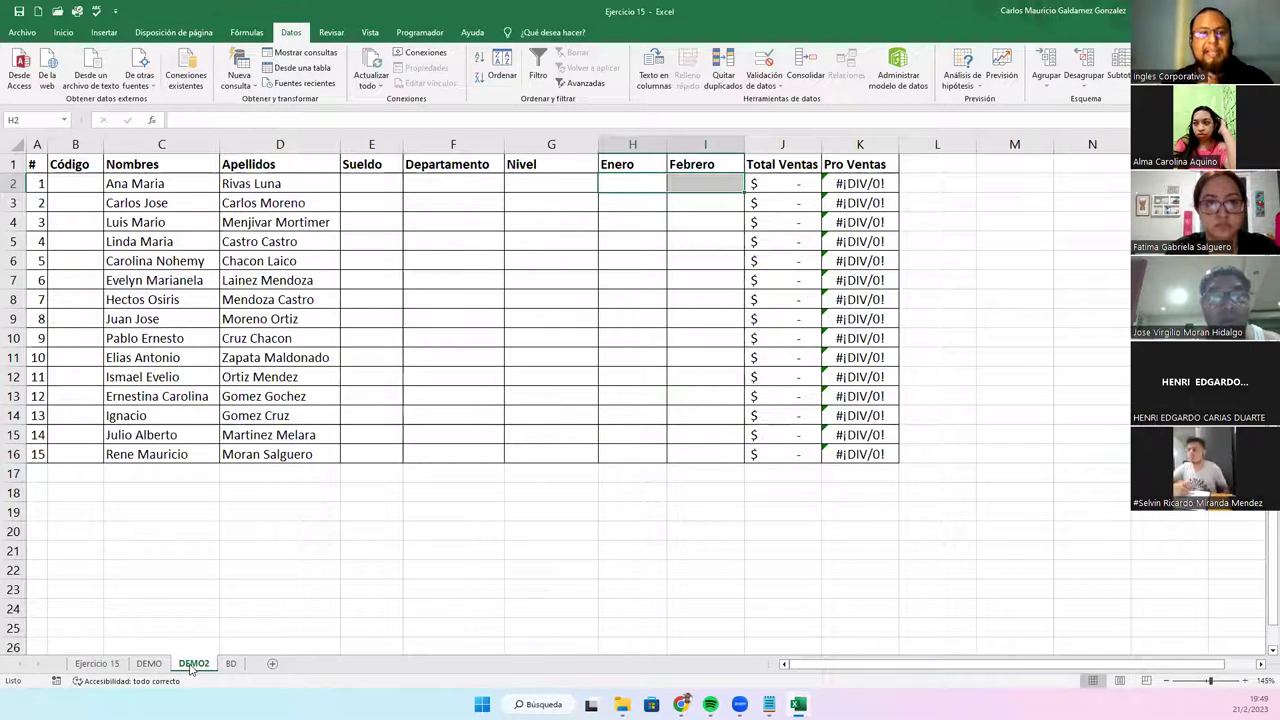
# - Try to enter Vial in Departamento cell F7 to test the list validation, and discard the entry
pyautogui.click(455, 282)
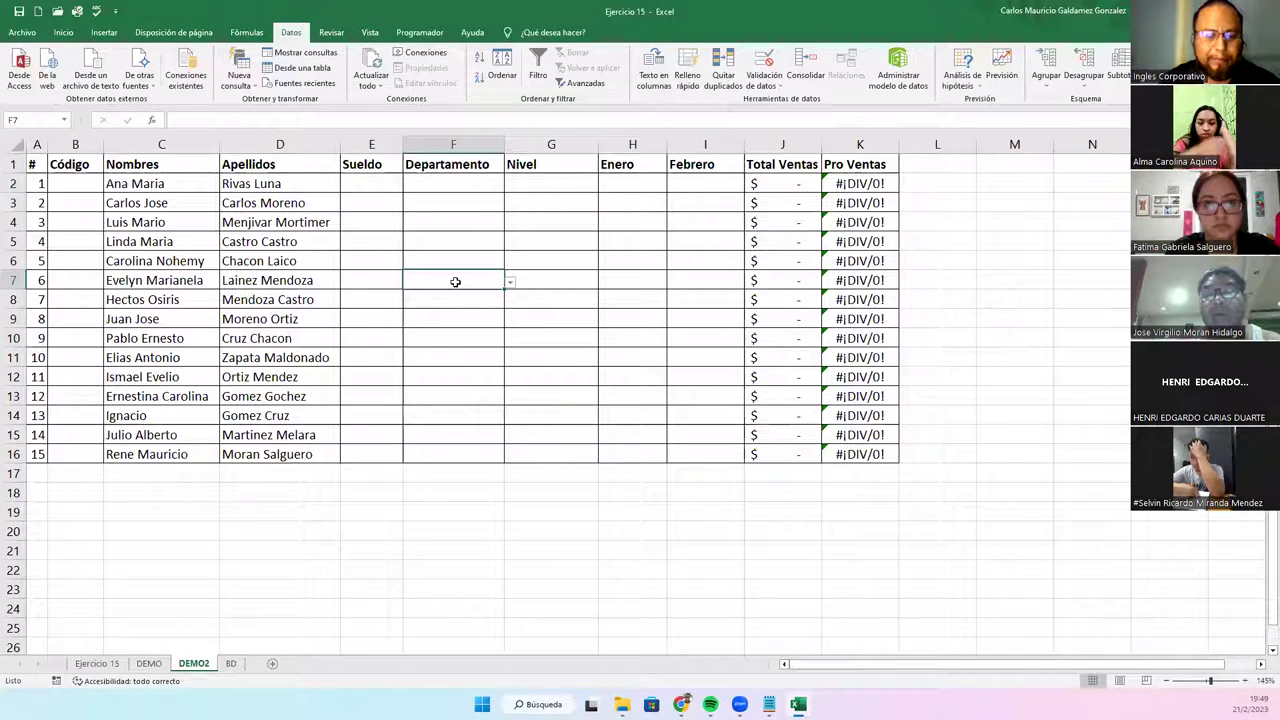
pyautogui.write('Vial')
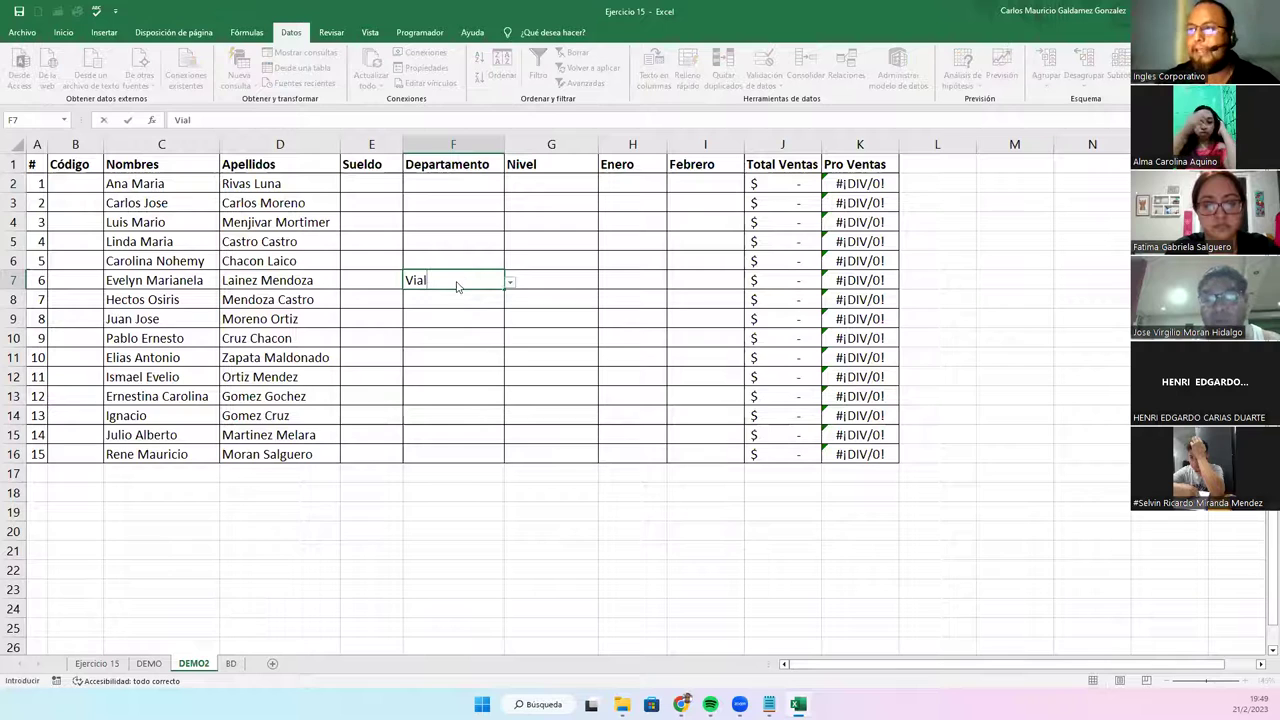
pyautogui.press('Return')
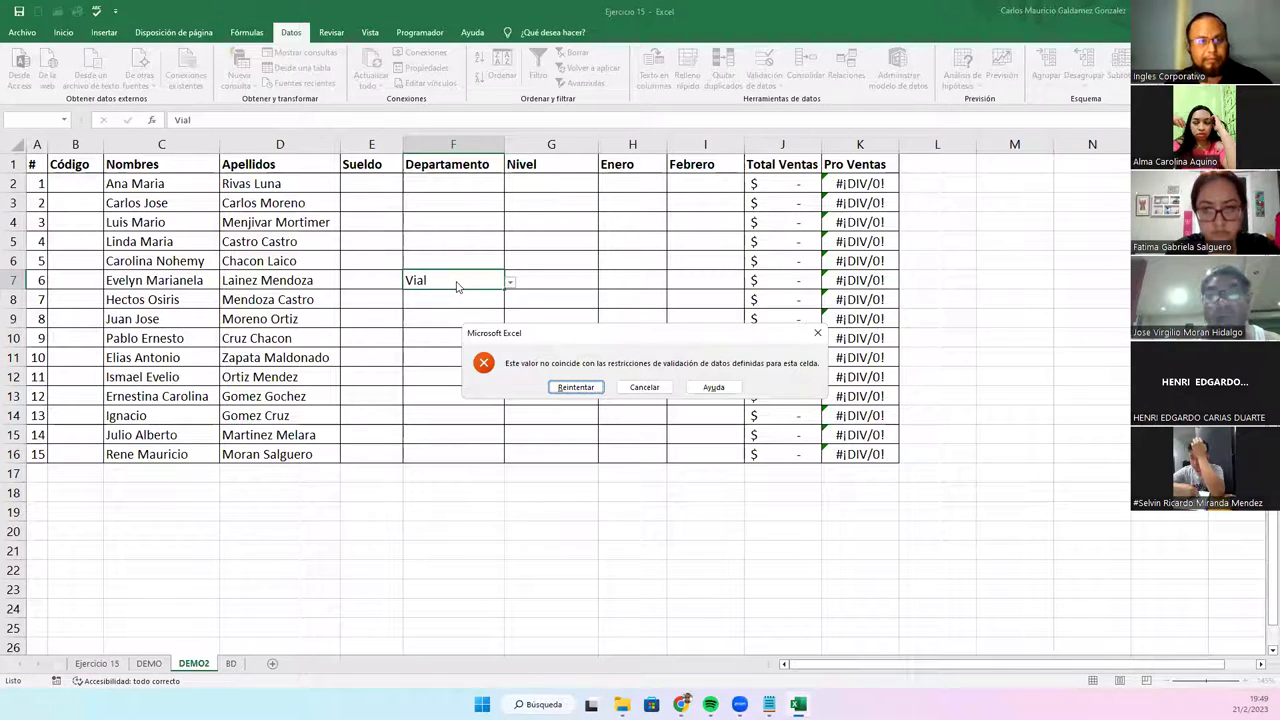
pyautogui.press('Escape')
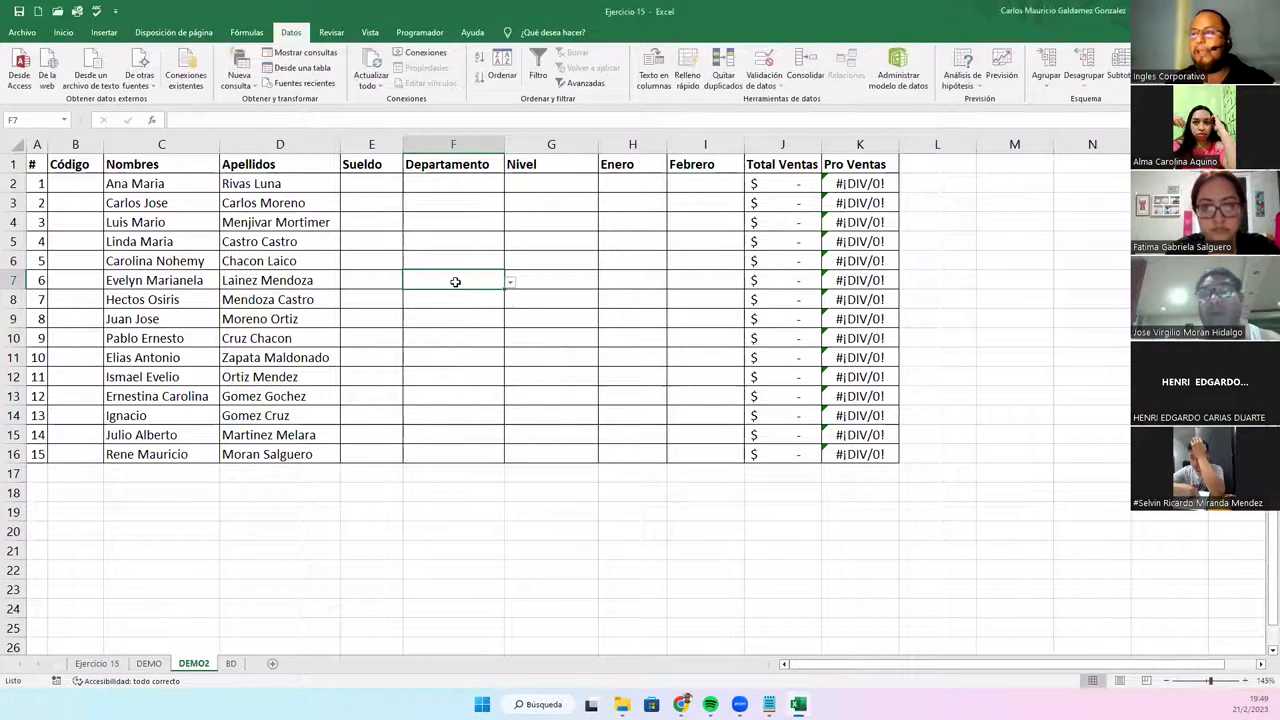
# - Try to open data validation for the Departamento and Nivel cells F2:G16 together, and cancel it
pyautogui.click(447, 183)
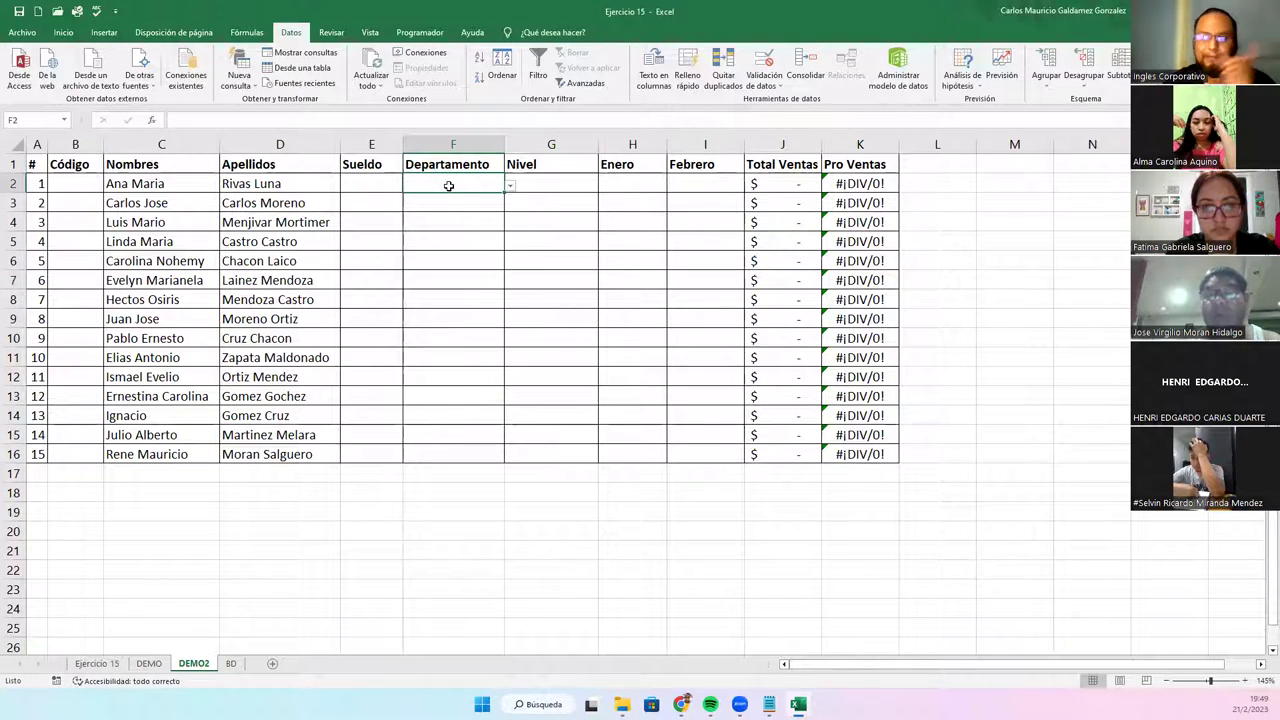
pyautogui.moveTo(449, 185); pyautogui.dragTo(547, 451)
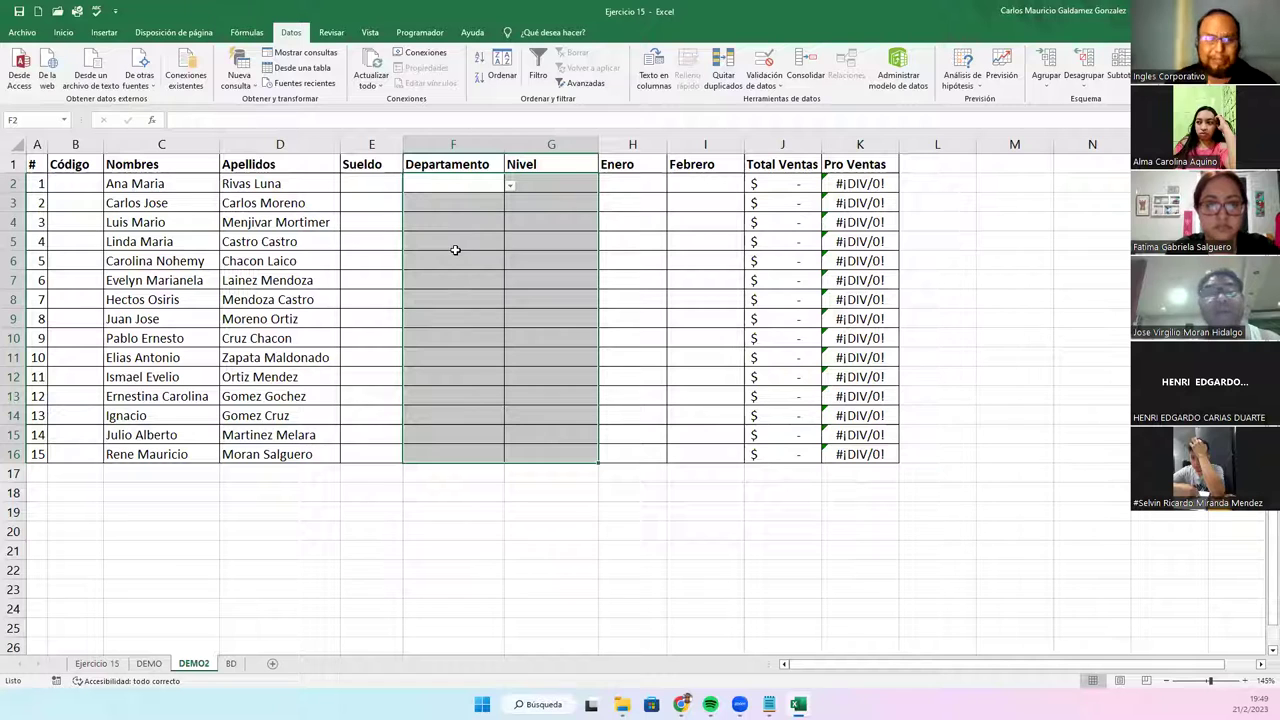
pyautogui.click(757, 60)
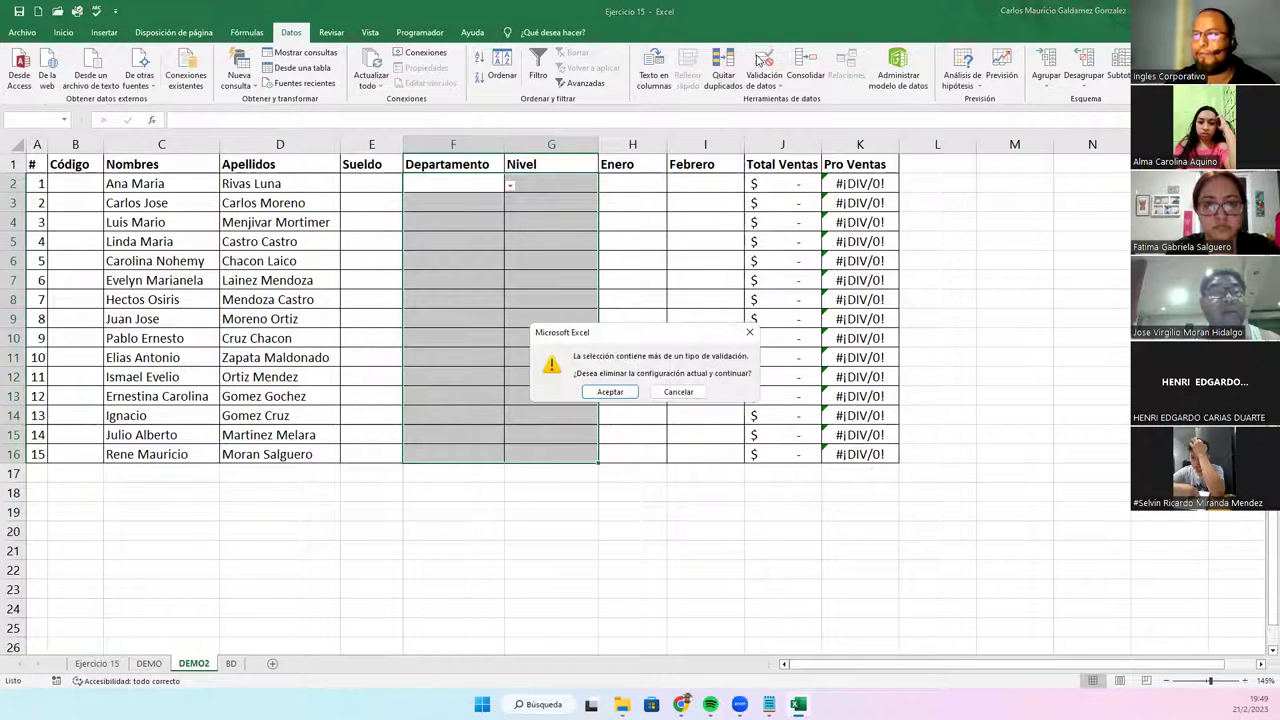
pyautogui.click(686, 393)
pyautogui.click(611, 431)
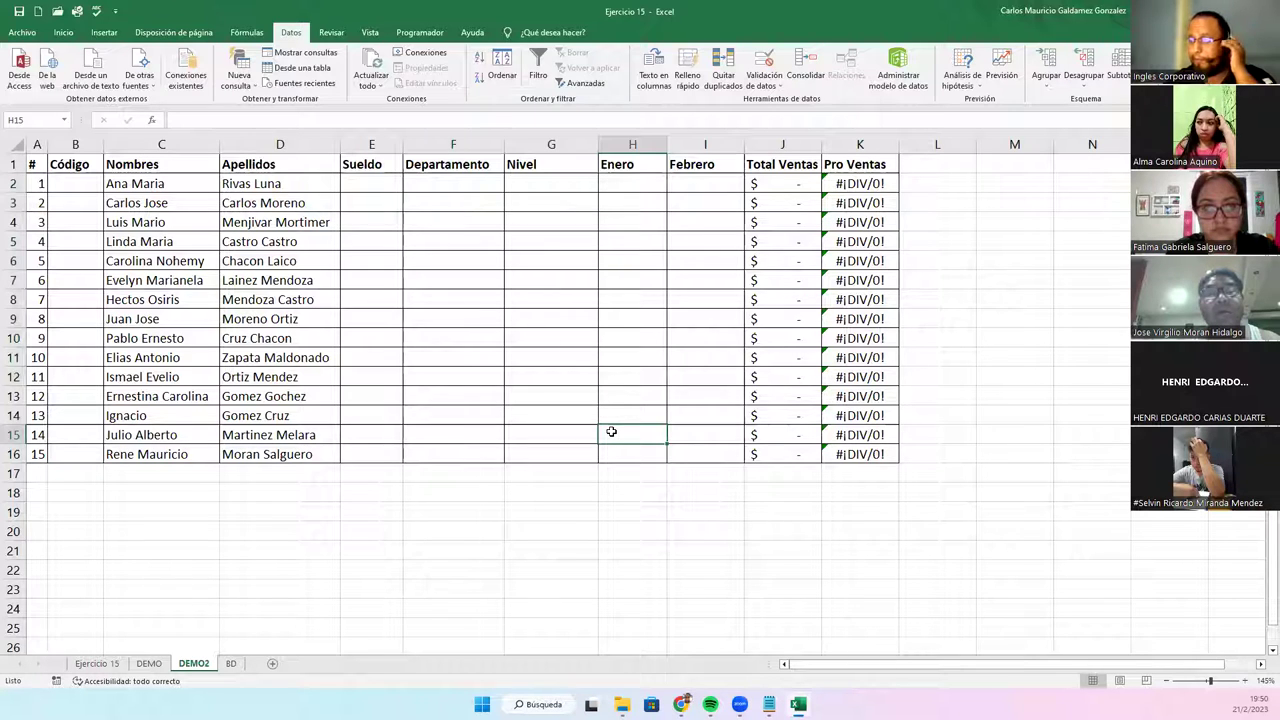
# - Open the input message title for editing in the data validation of the Departamento cells F2:F16
pyautogui.moveTo(451, 183); pyautogui.dragTo(464, 454)
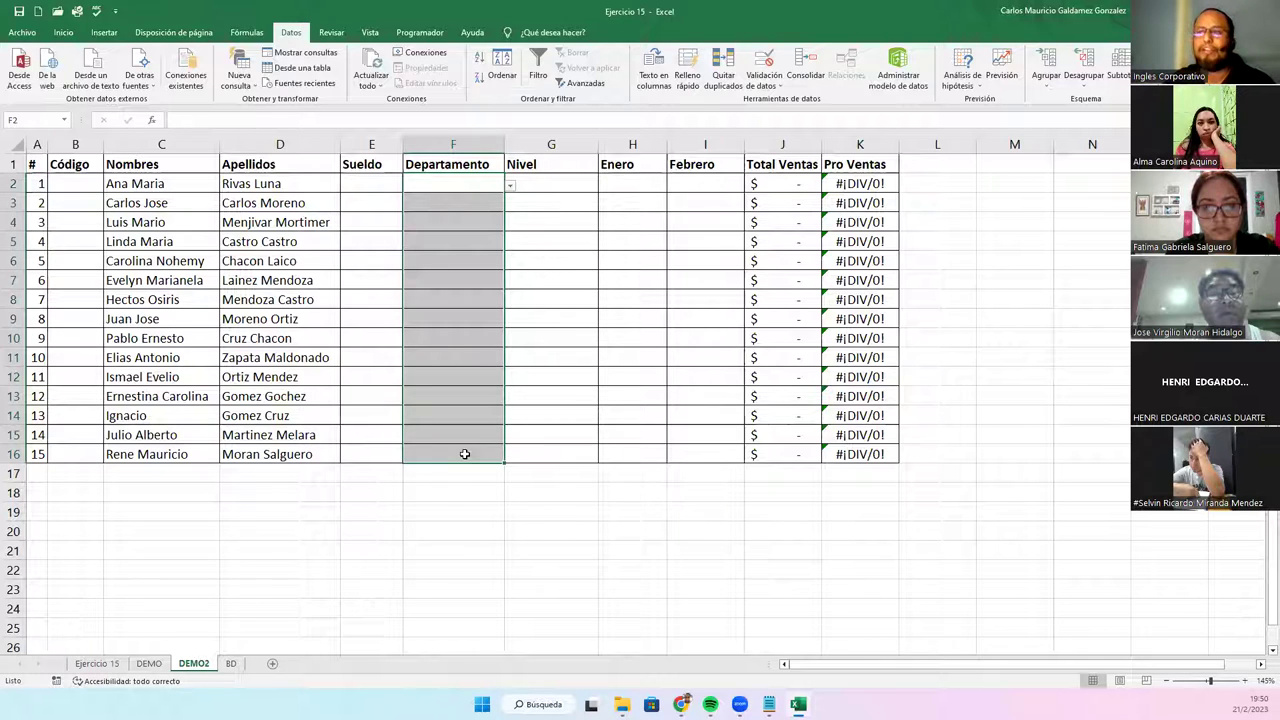
pyautogui.moveTo(440, 185); pyautogui.dragTo(461, 460)
pyautogui.click(764, 66)
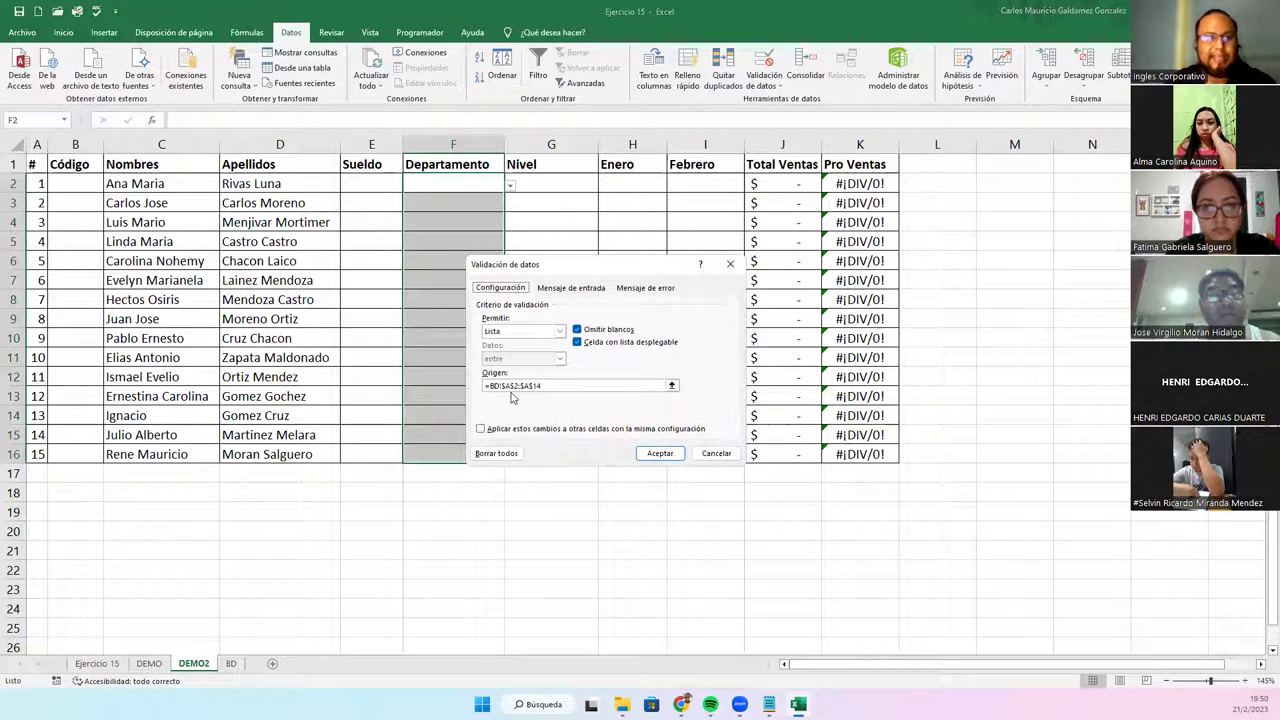
pyautogui.click(552, 289)
pyautogui.click(508, 349)
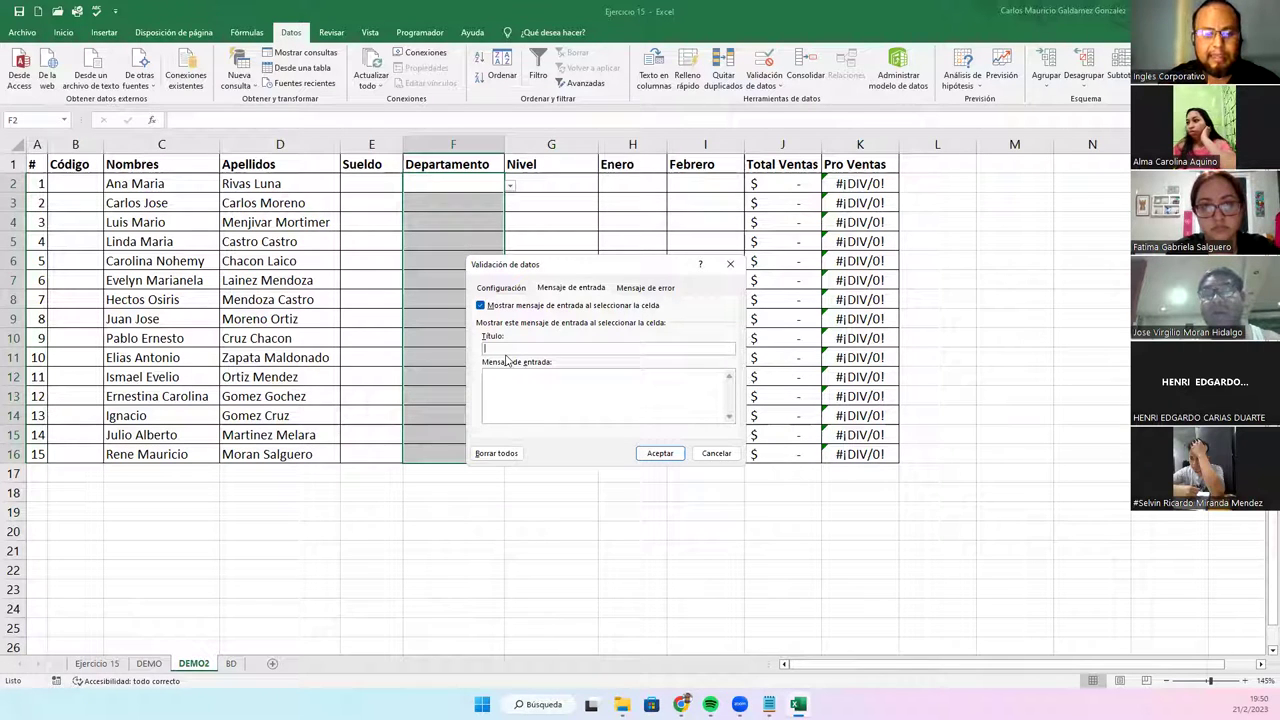
pyautogui.write('Haga cli')
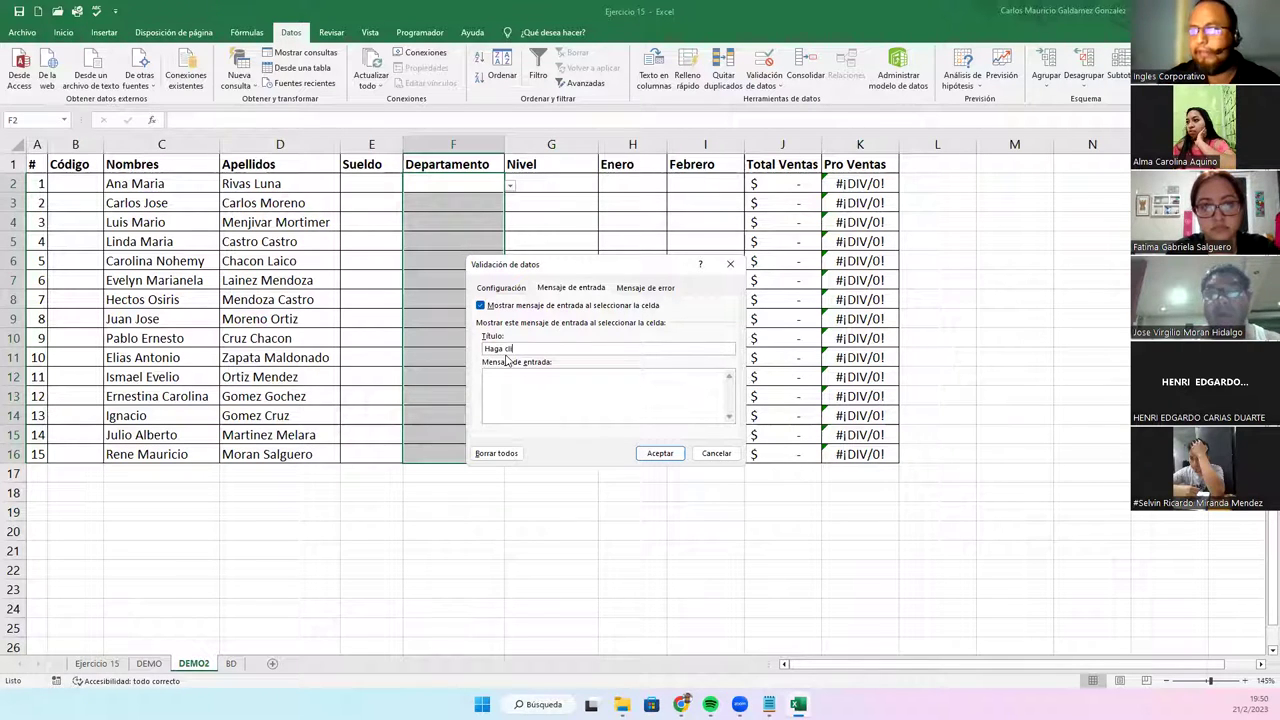
pyautogui.press('BackSpace')
pyautogui.press('BackSpace')
pyautogui.press('BackSpace')
pyautogui.press('BackSpace')
pyautogui.press('BackSpace')
pyautogui.press('BackSpace')
pyautogui.press('BackSpace')
pyautogui.press('BackSpace')
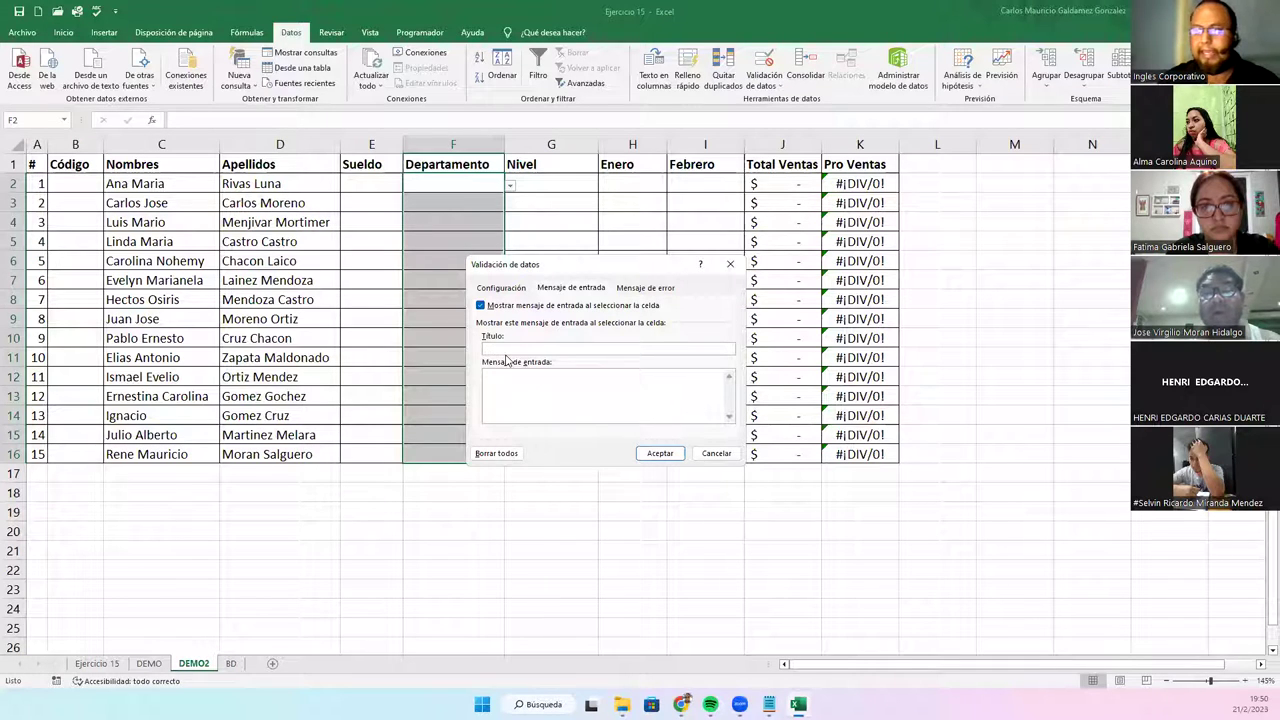
# - Give Departamento cells F2:F16 the input message title "Seleccione Departamento" and text "Seleccione de la lista un Departamento Válido.", and apply it
pyautogui.write('Sel')
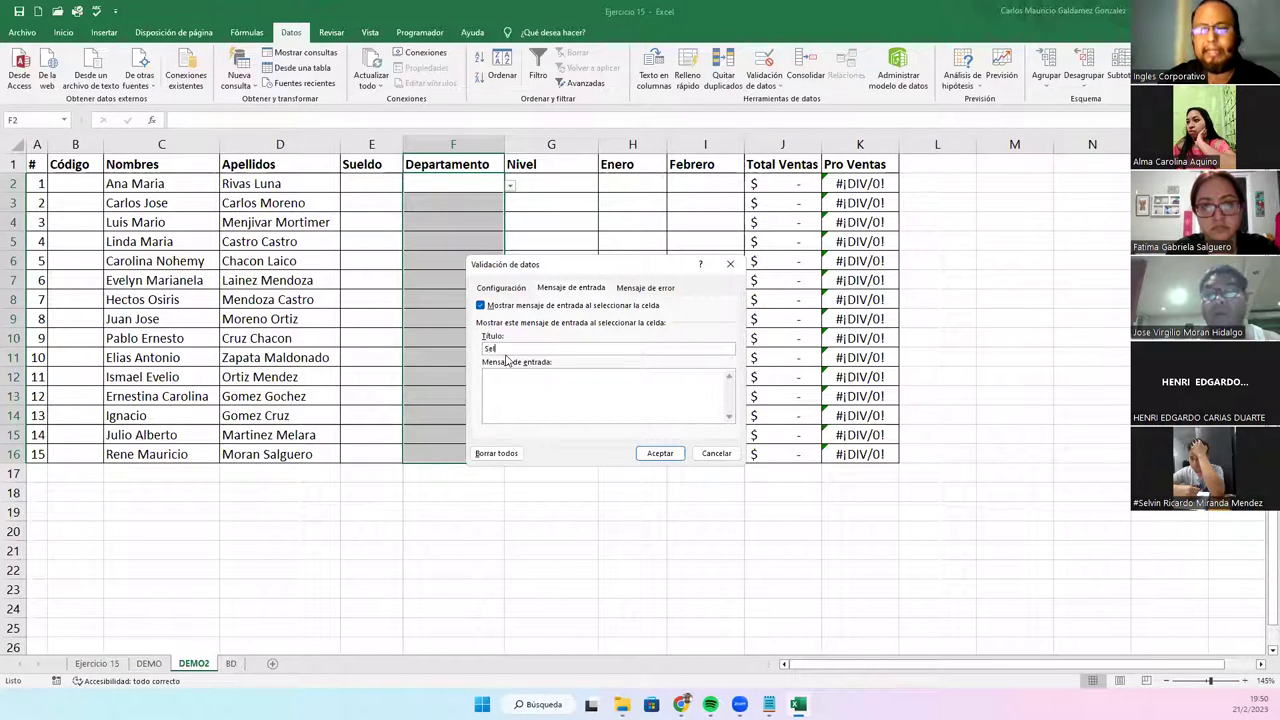
pyautogui.write('eccione Departamento')
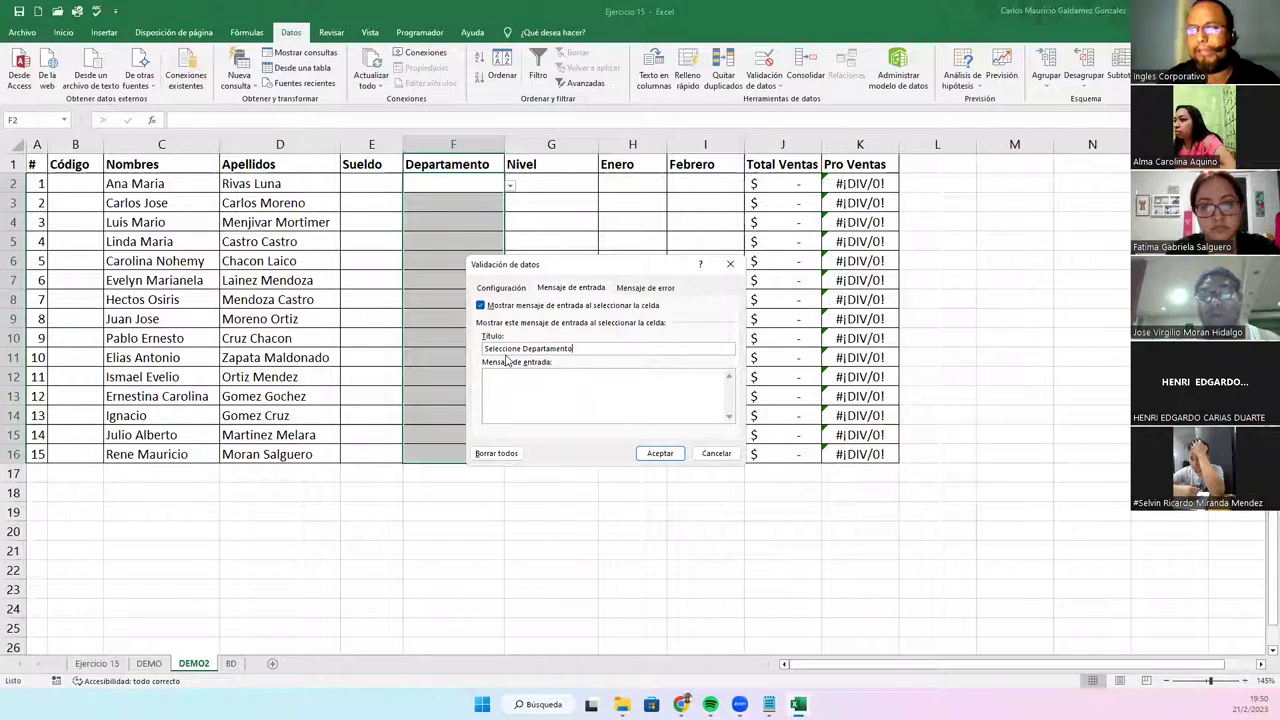
pyautogui.press('Tab')
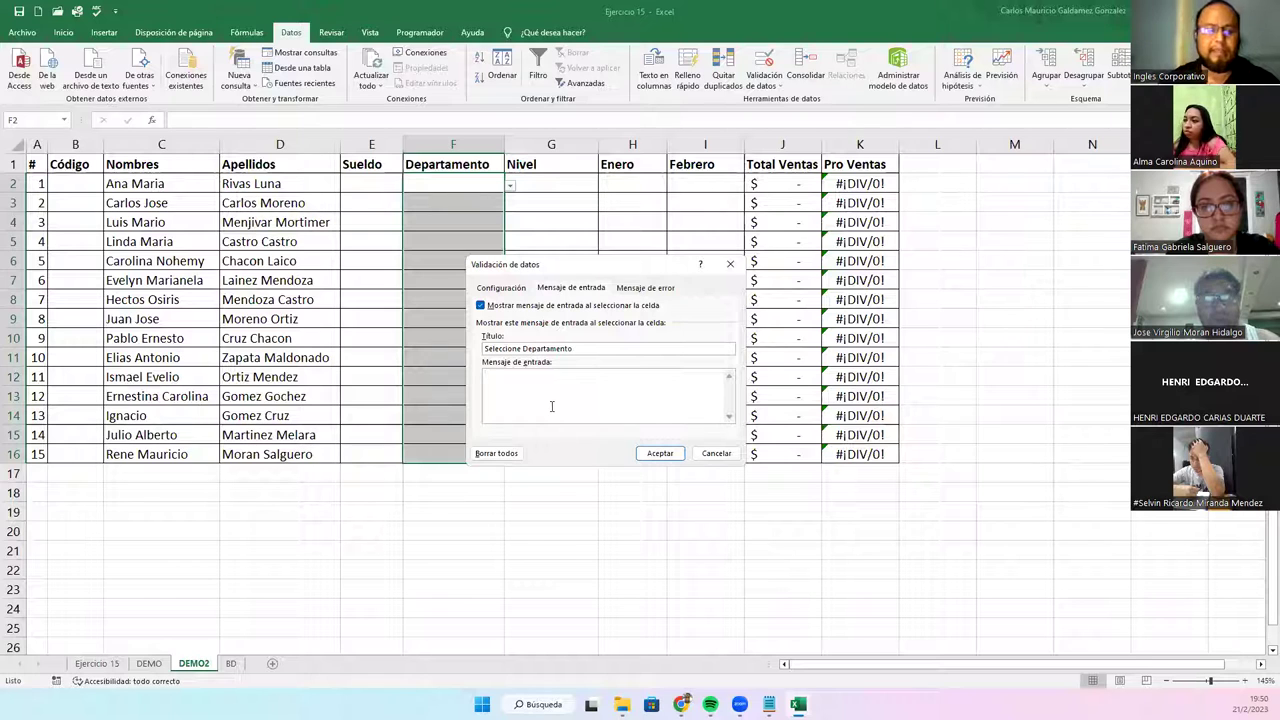
pyautogui.write('cione')
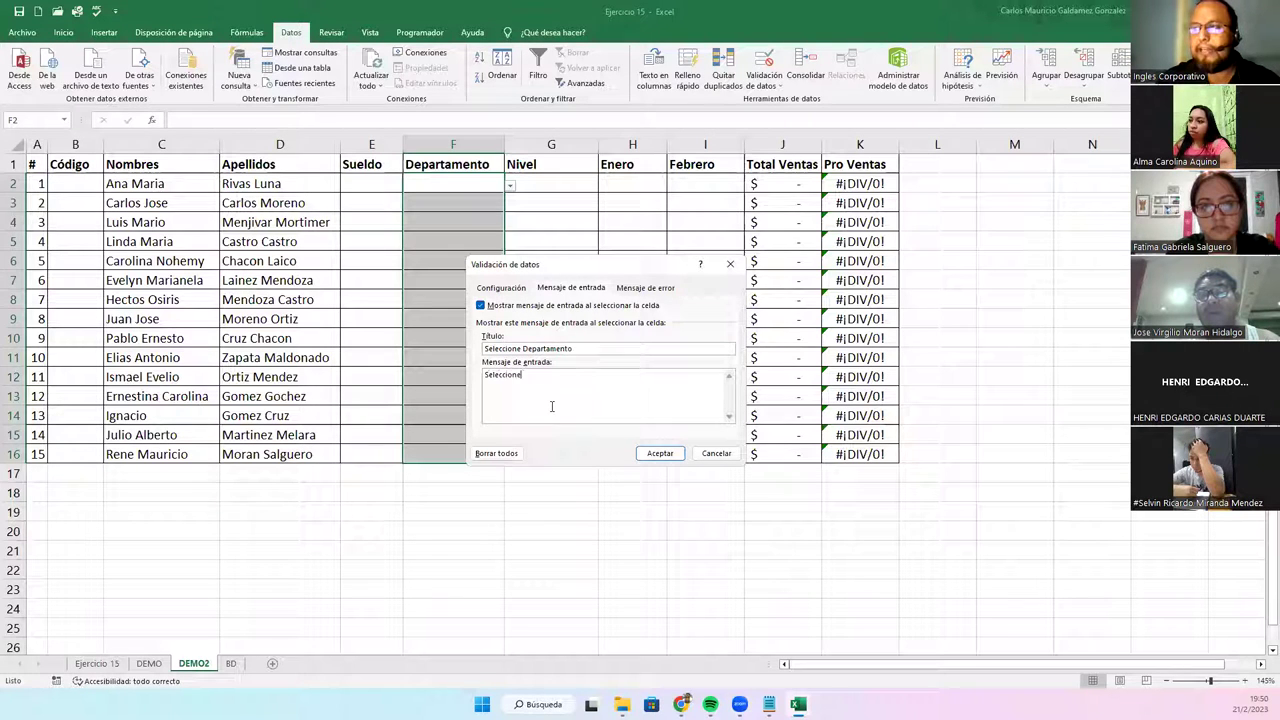
pyautogui.write(' de la lista un')
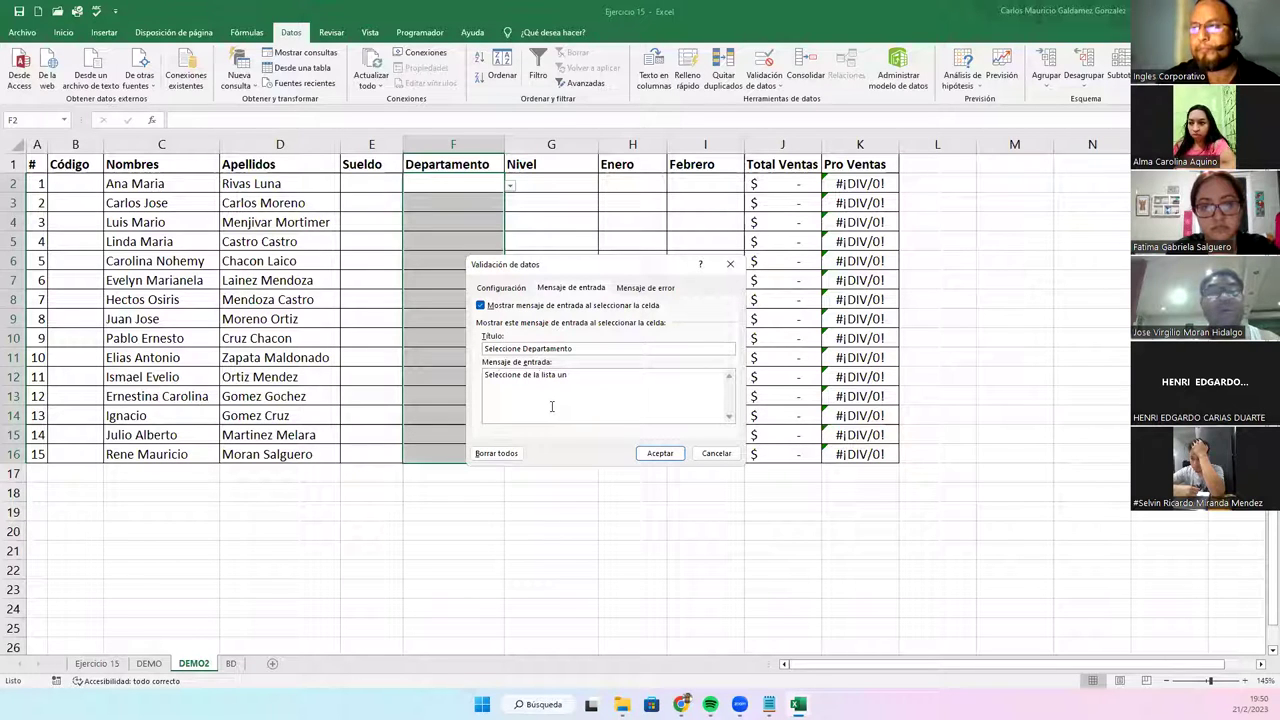
pyautogui.write(' Depart')
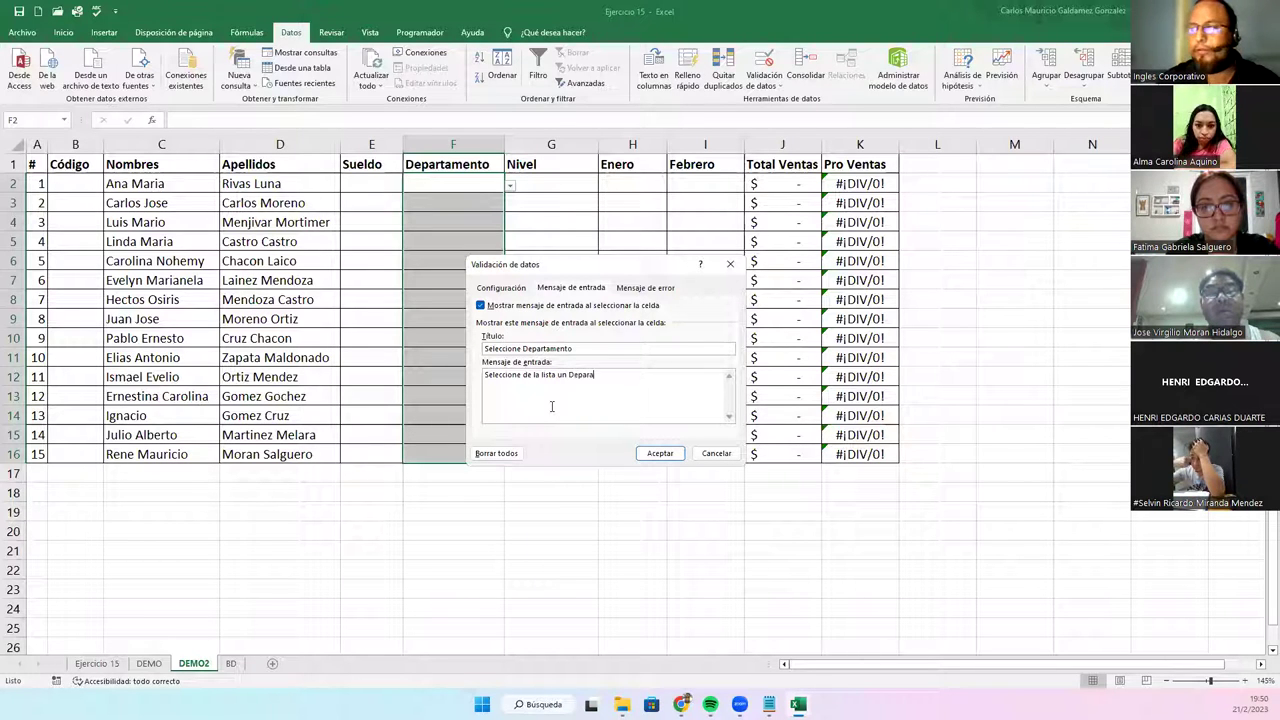
pyautogui.write('amento V')
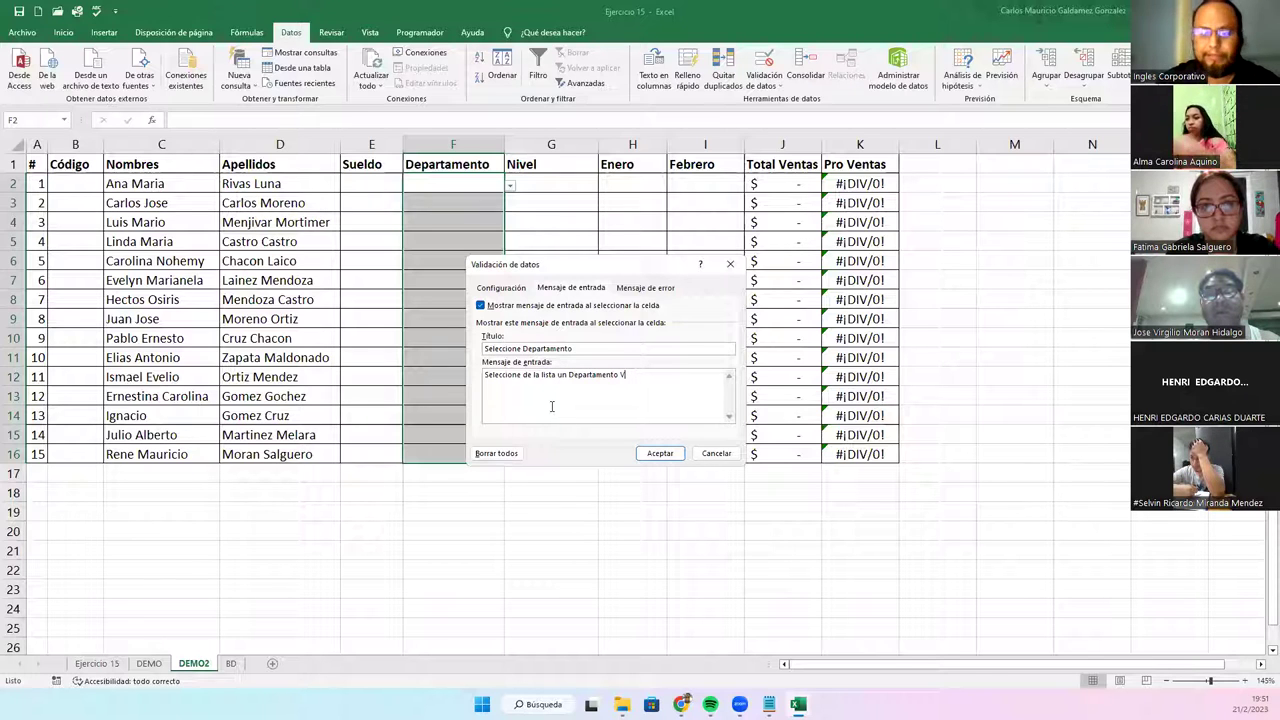
pyautogui.write('álido.')
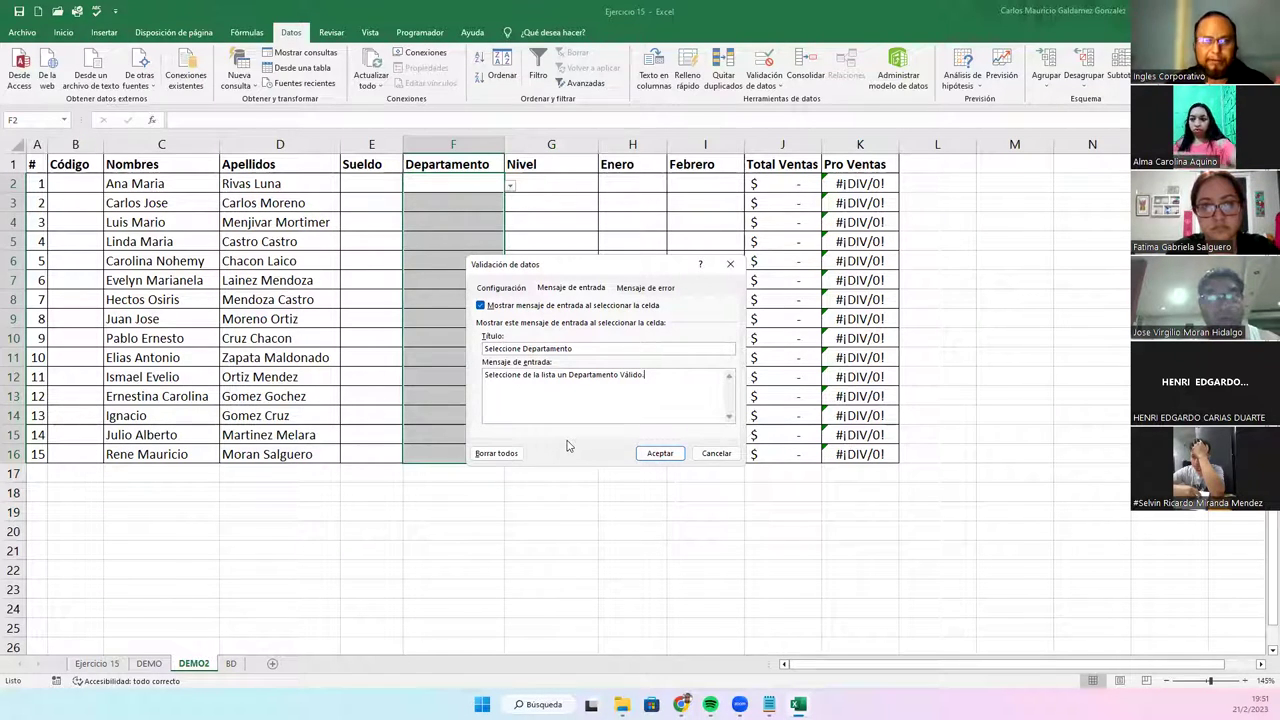
pyautogui.click(657, 454)
# - Check the input message on several Departamento cells and view the drop-down list of cell F2
pyautogui.click(461, 277)
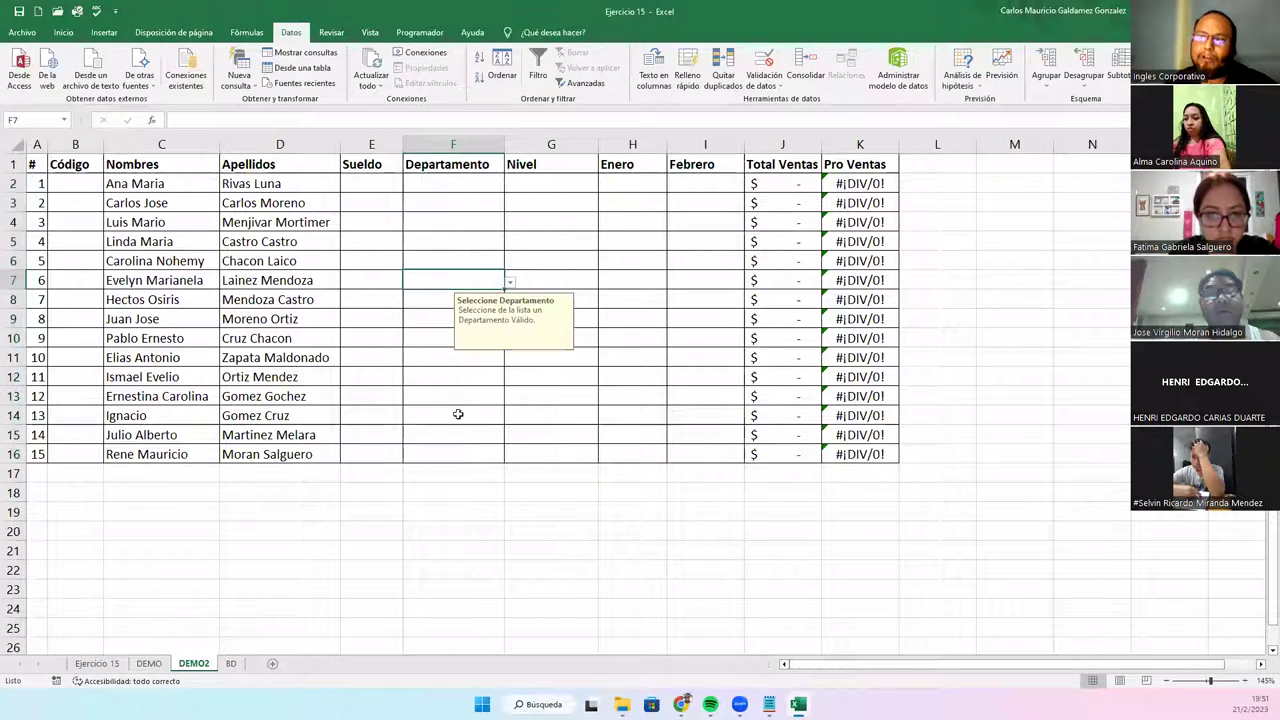
pyautogui.click(445, 436)
pyautogui.click(436, 457)
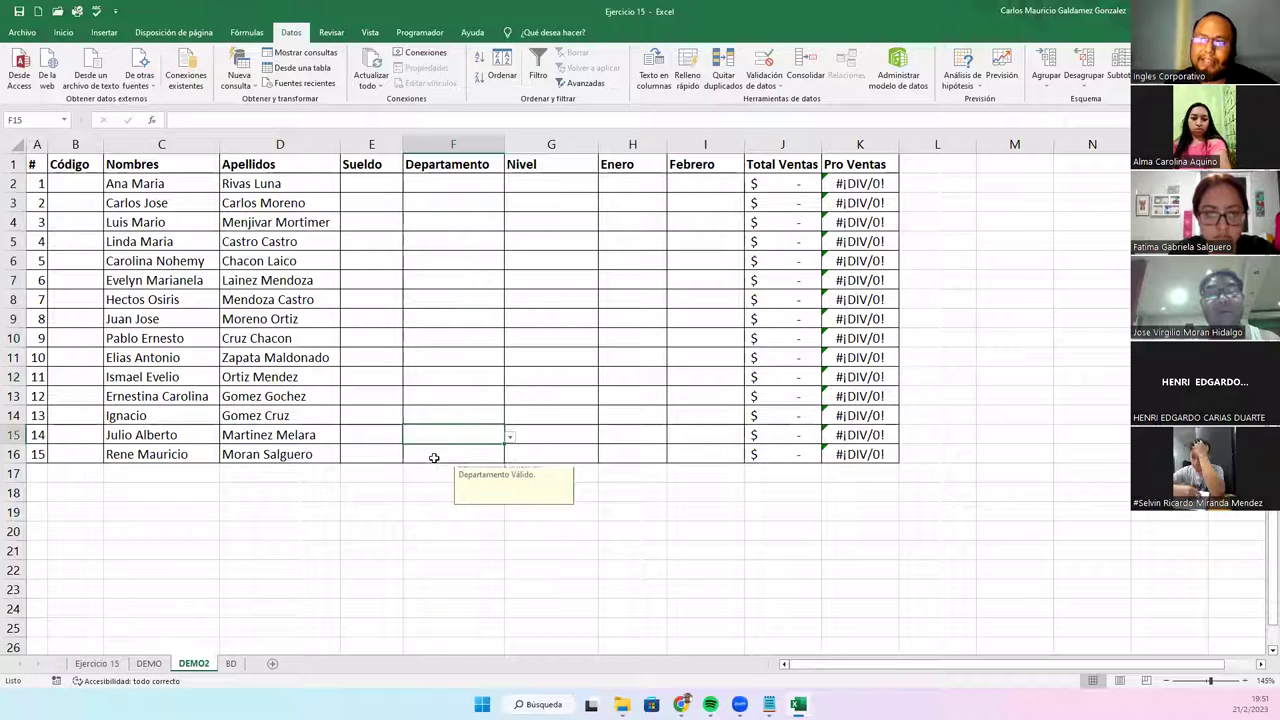
pyautogui.click(683, 558)
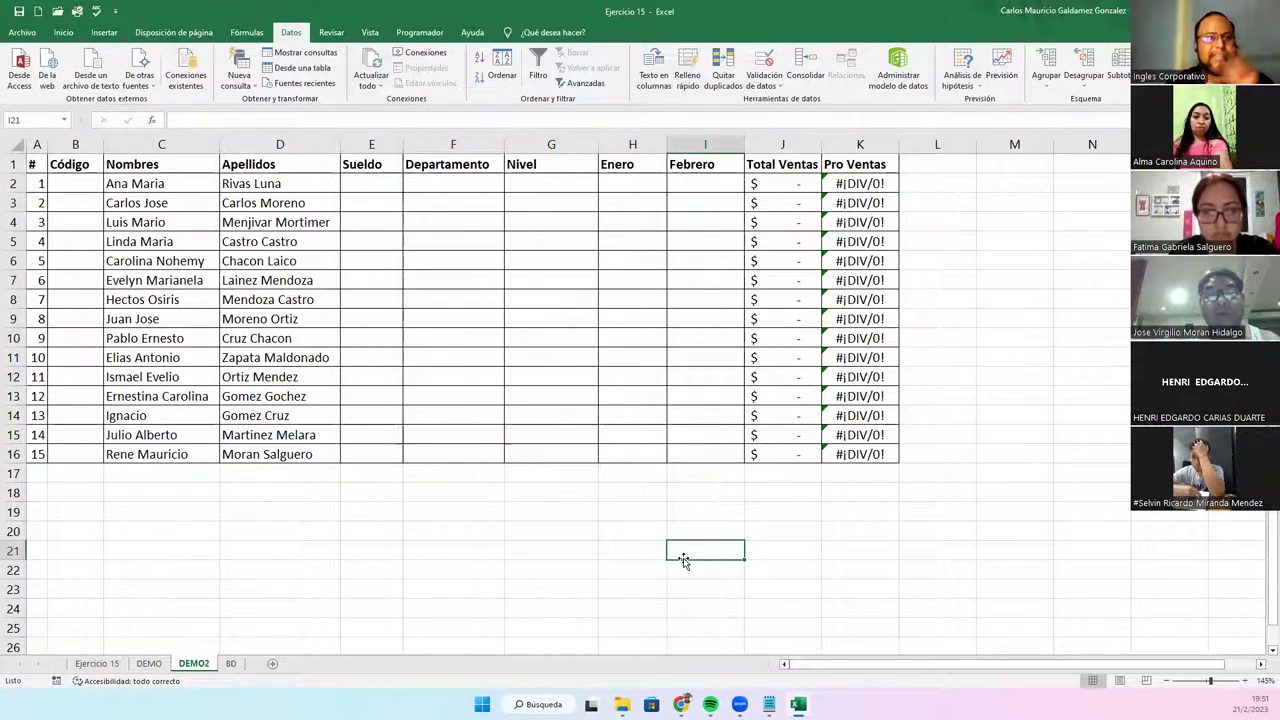
pyautogui.click(462, 186)
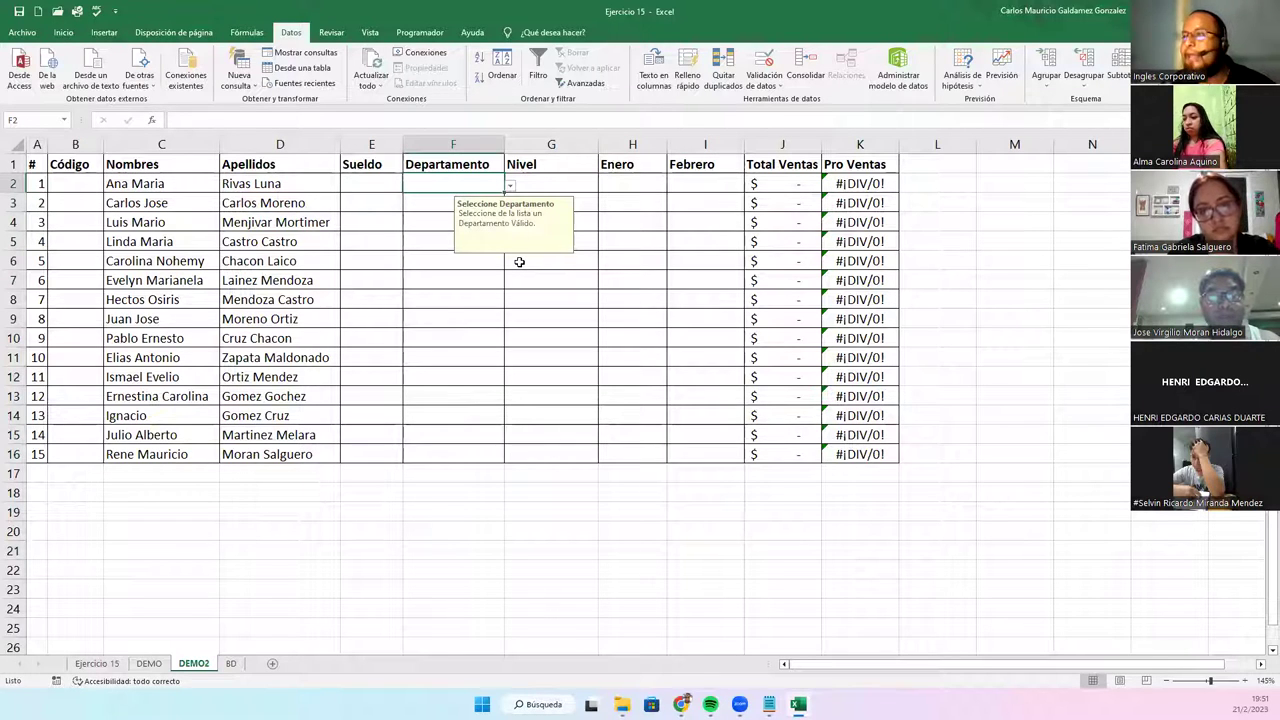
pyautogui.click(510, 186)
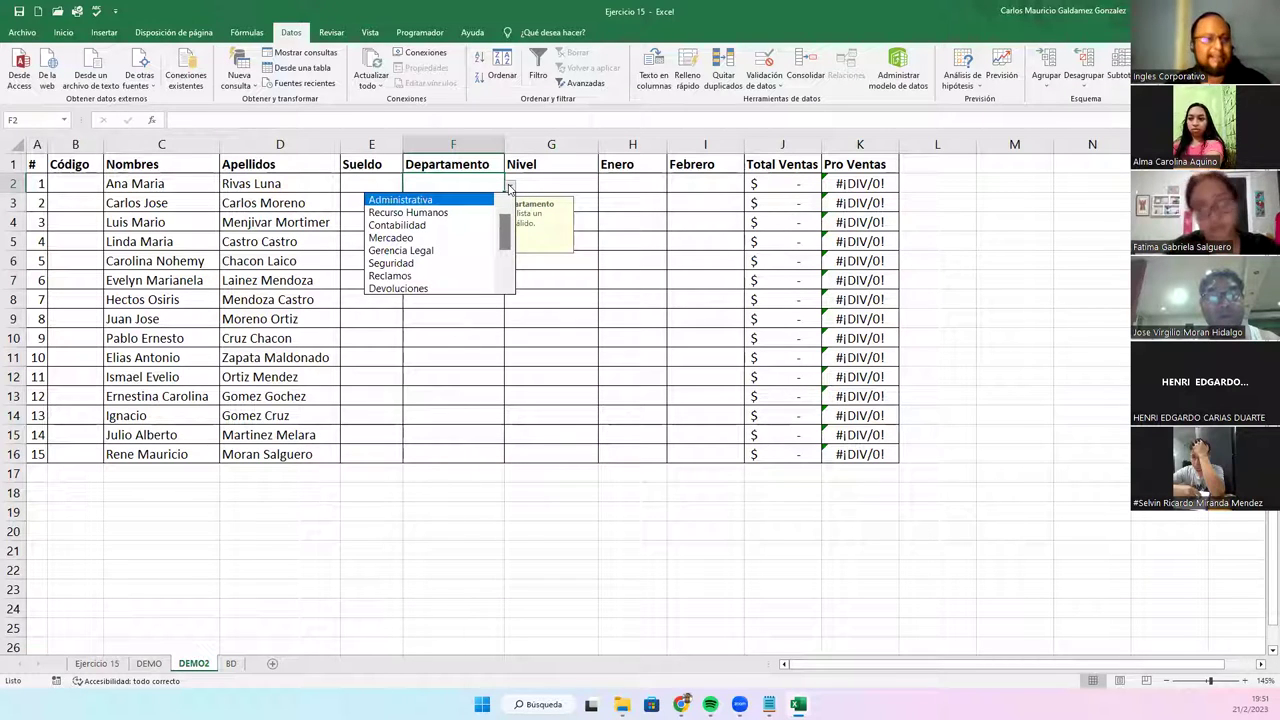
pyautogui.click(510, 186)
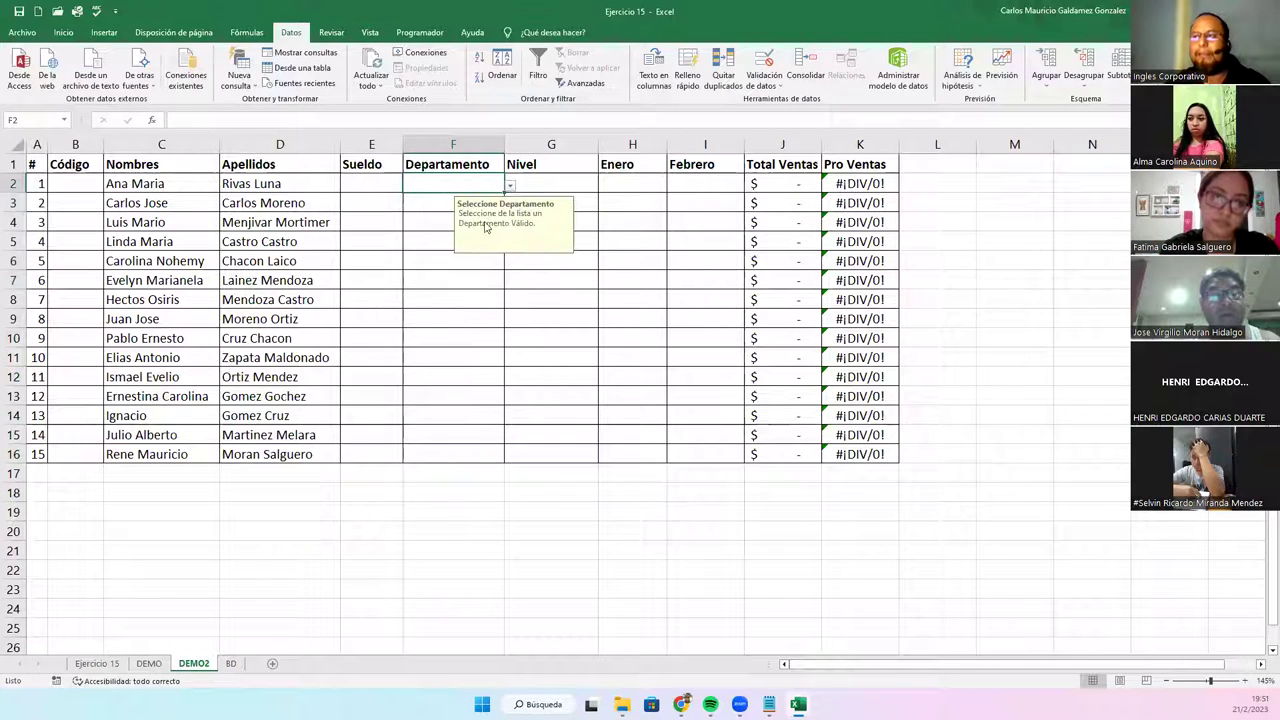
# - Open the data validation of the Nivel cells G2:G16 and set the input message title to "Seleccione Nivel"
pyautogui.click(545, 181)
pyautogui.moveTo(549, 182); pyautogui.dragTo(558, 456)
pyautogui.click(766, 64)
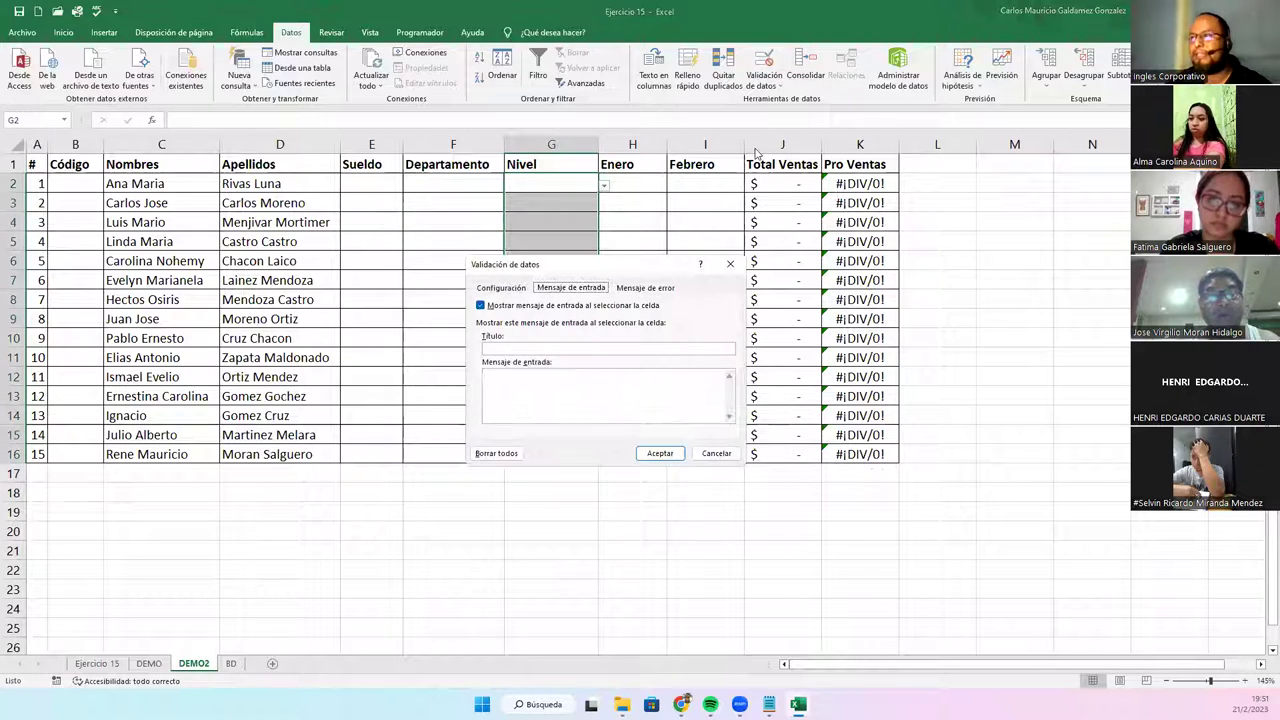
pyautogui.click(510, 349)
pyautogui.write('Sel')
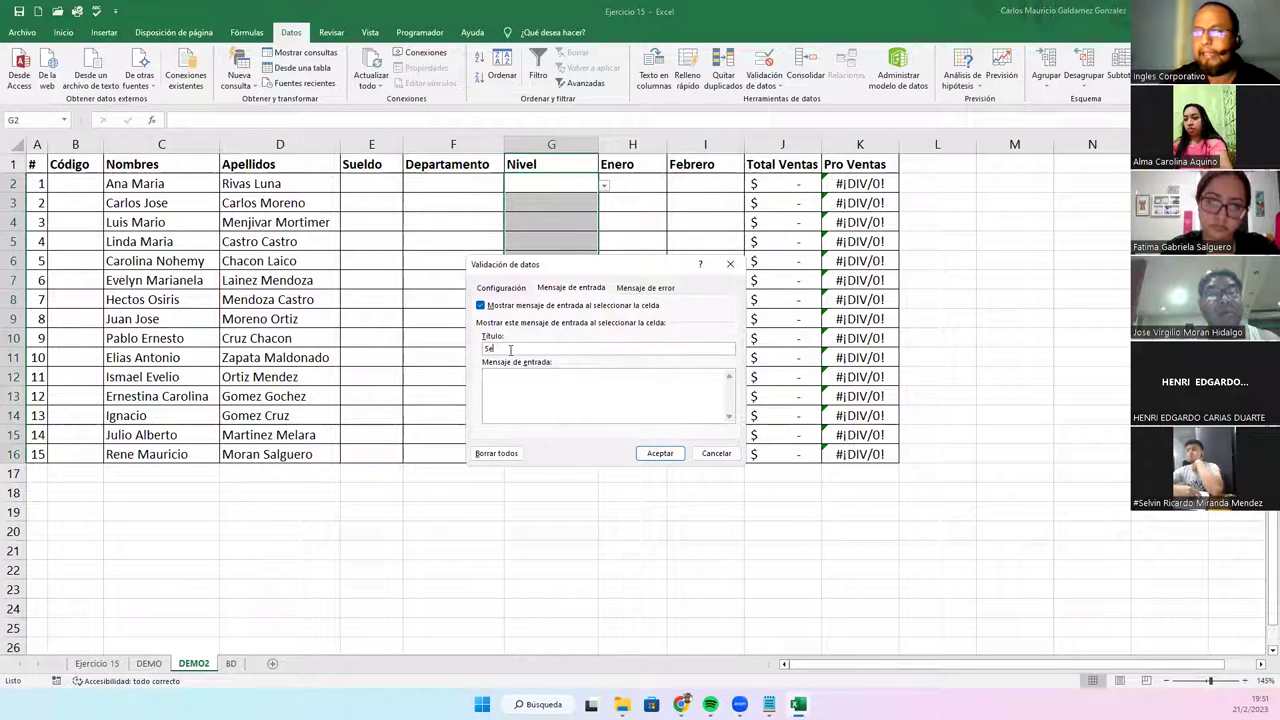
pyautogui.write('eccióne Nivel')
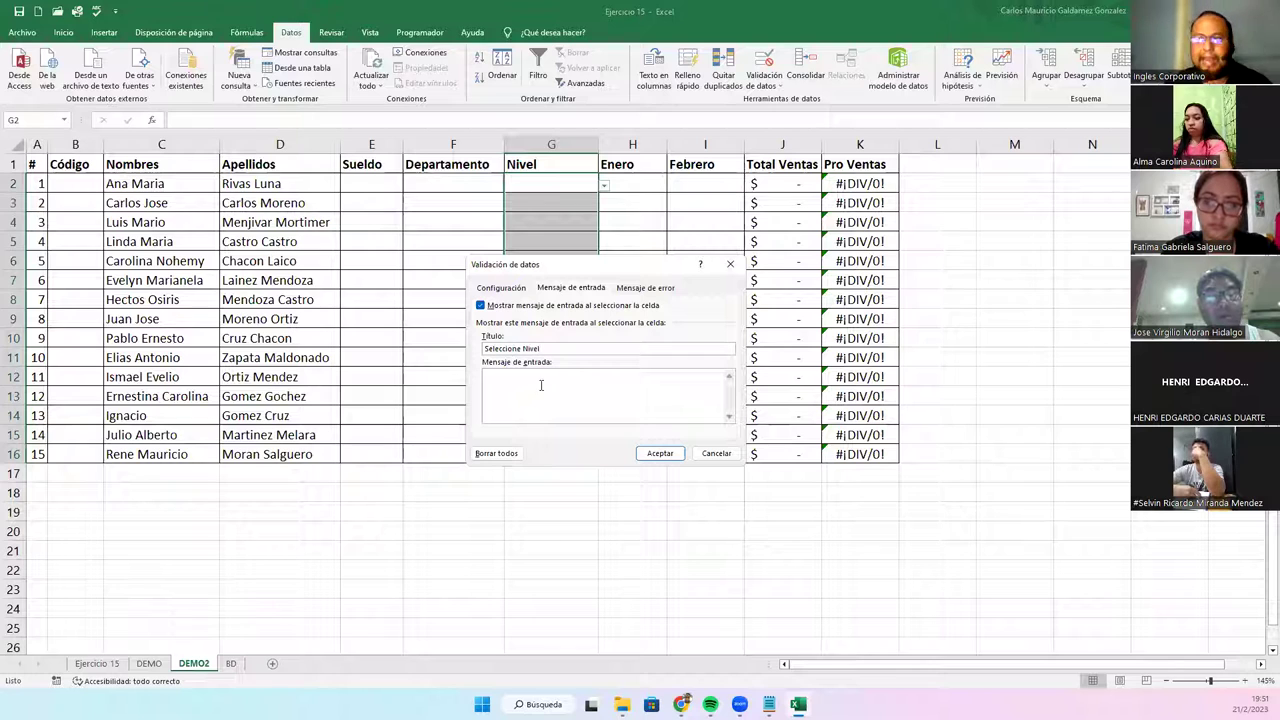
# - Set the Nivel input message text to "Haga clic en el botón y seleccione un nivel válido." and apply the validation
pyautogui.click(546, 388)
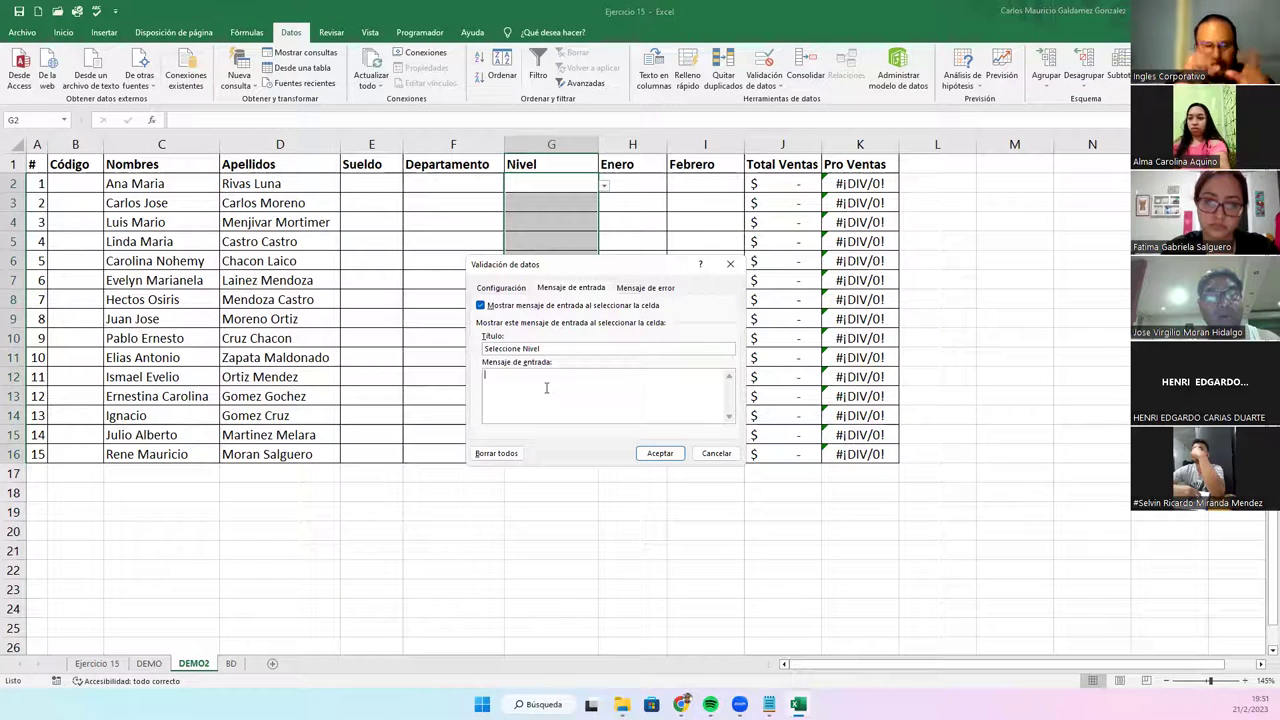
pyautogui.write('Haga')
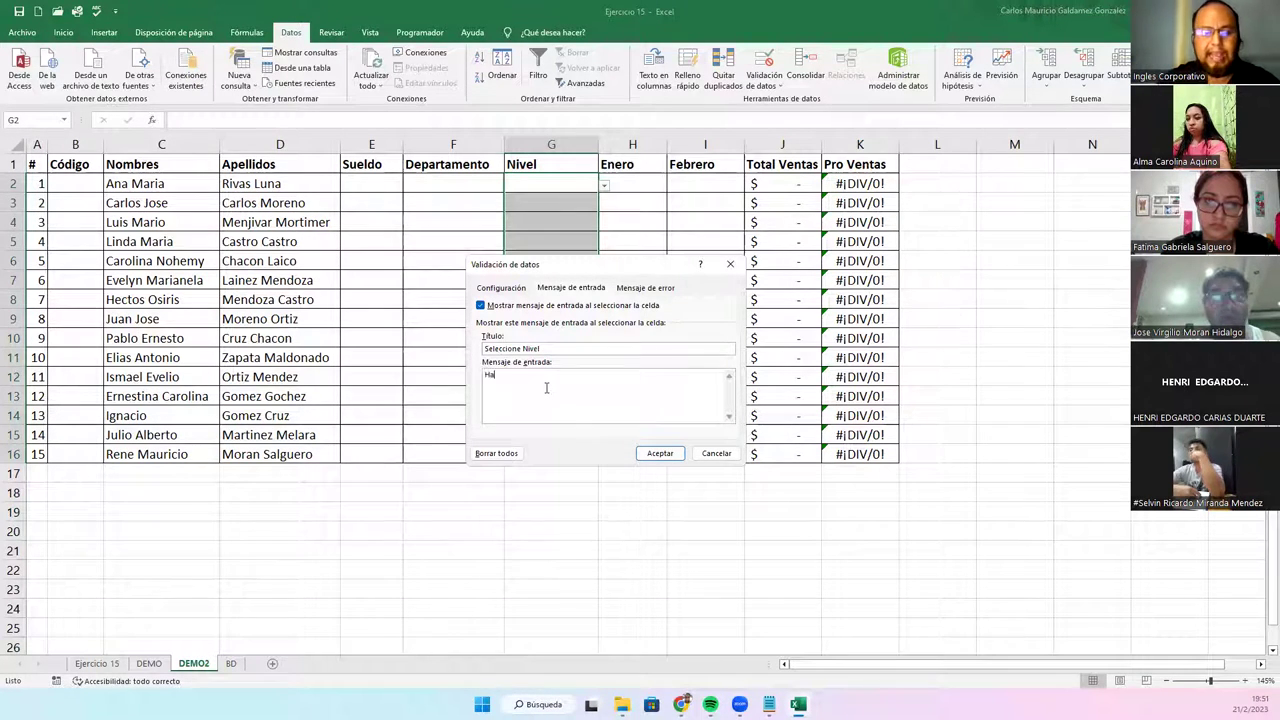
pyautogui.press('BackSpace')
pyautogui.press('BackSpace')
pyautogui.press('BackSpace')
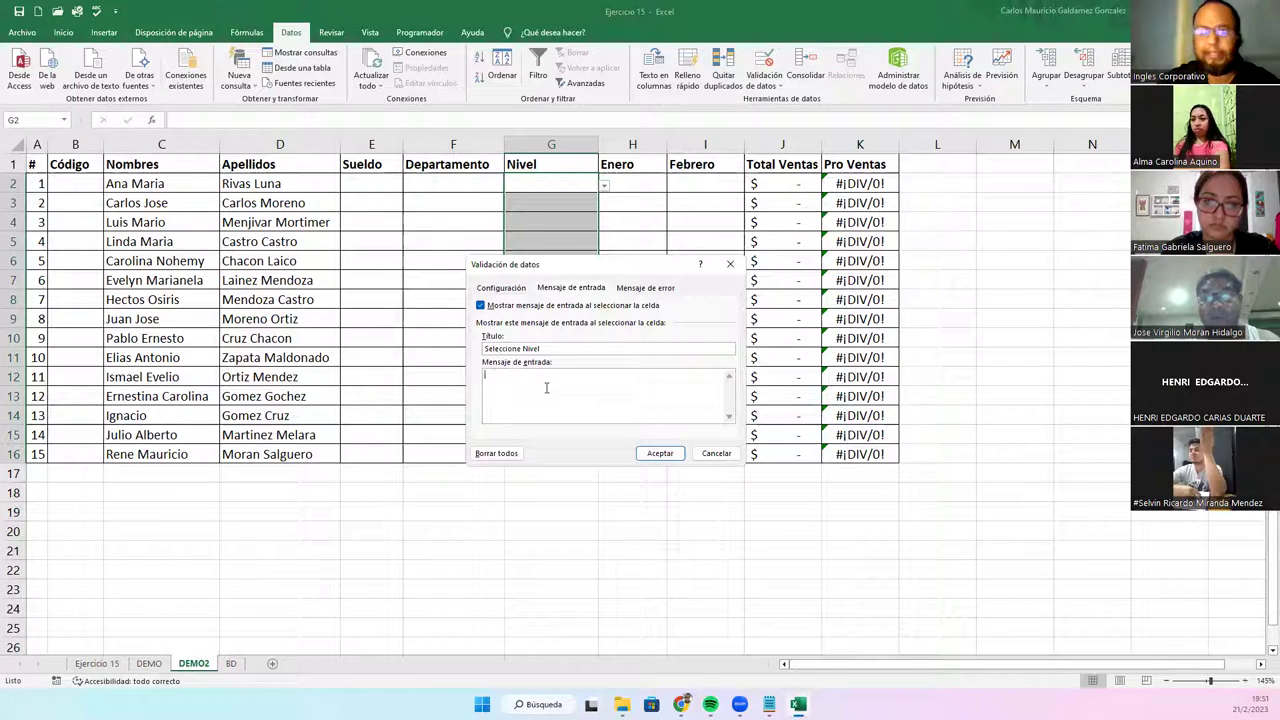
pyautogui.write('Haga clic en ')
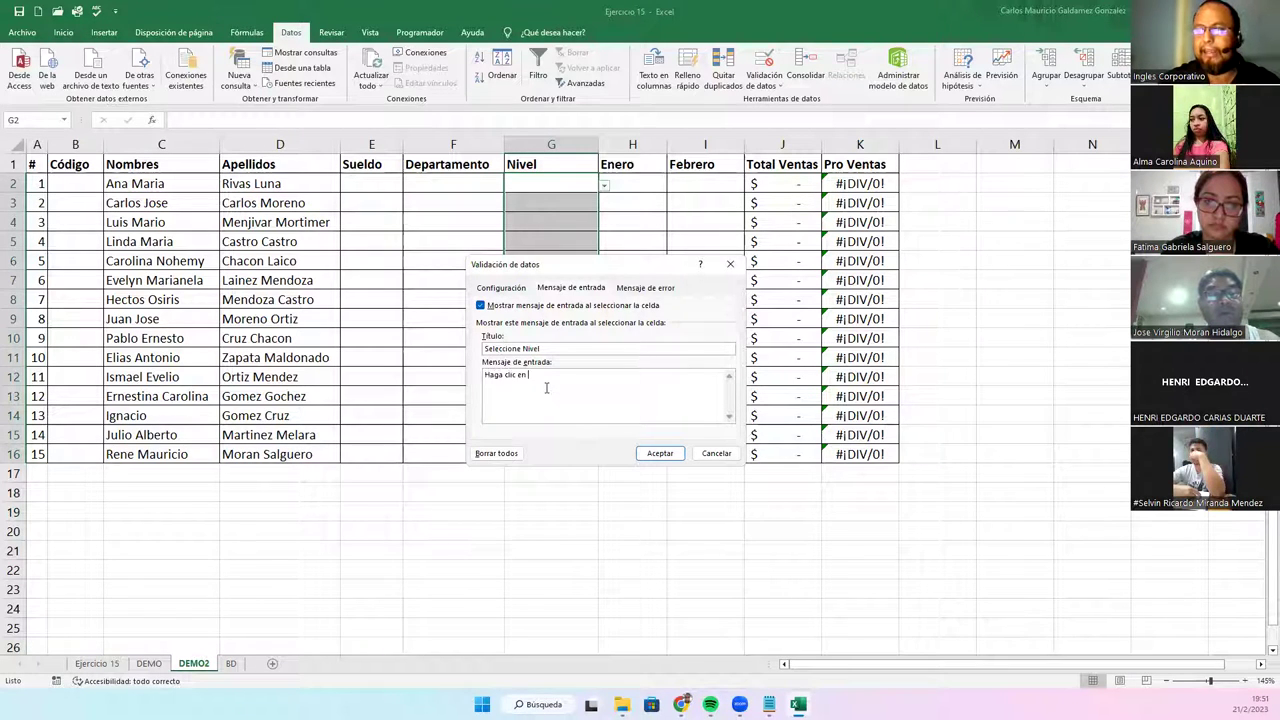
pyautogui.write('el botón y s')
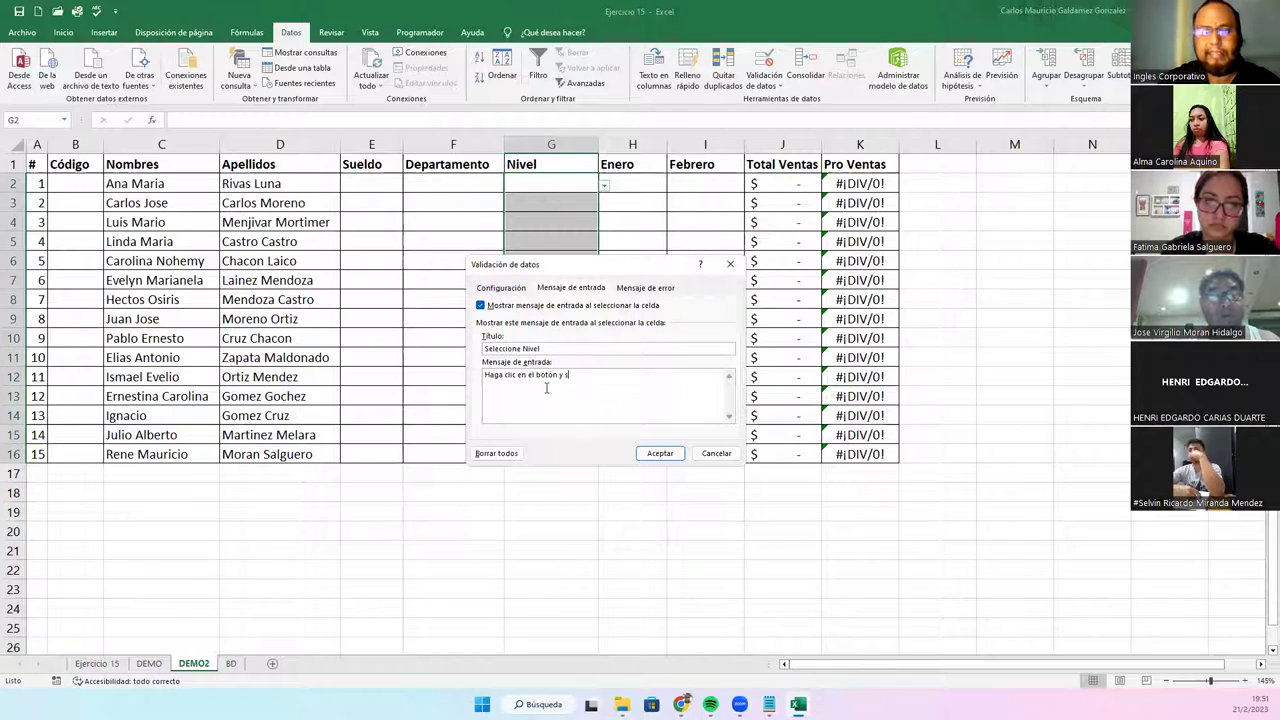
pyautogui.write('eleccione un ')
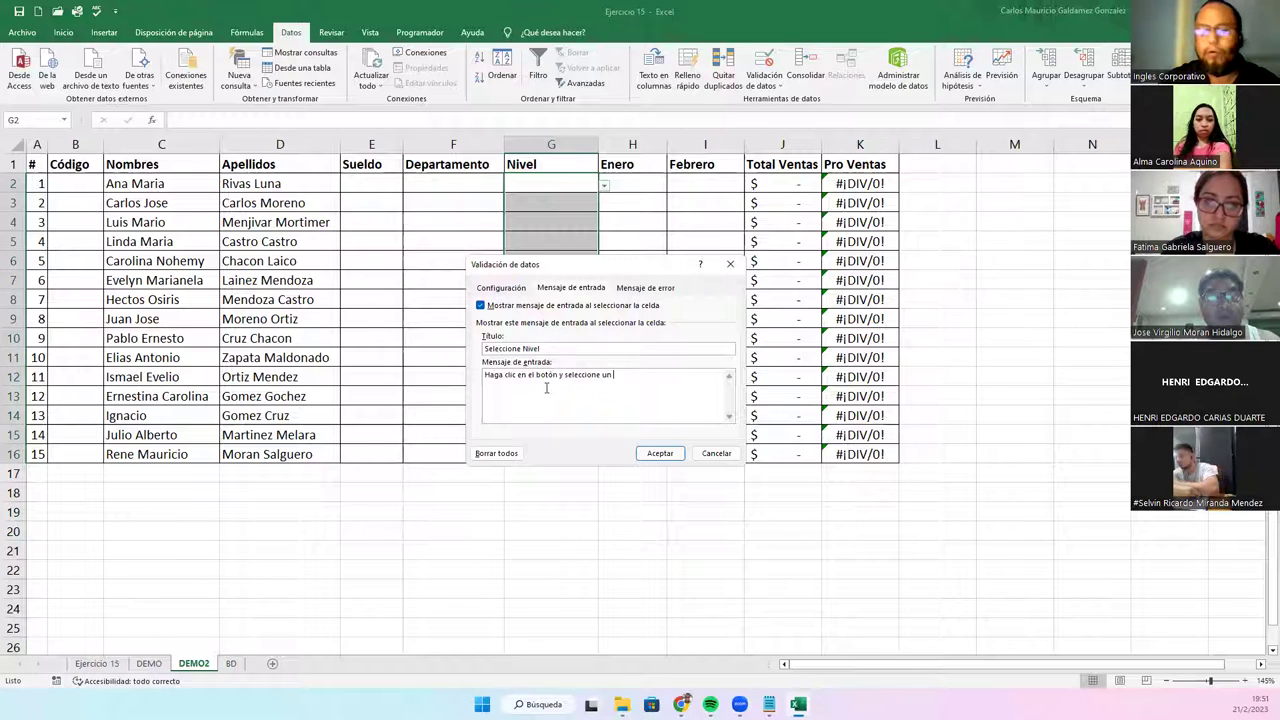
pyautogui.write('nivel v')
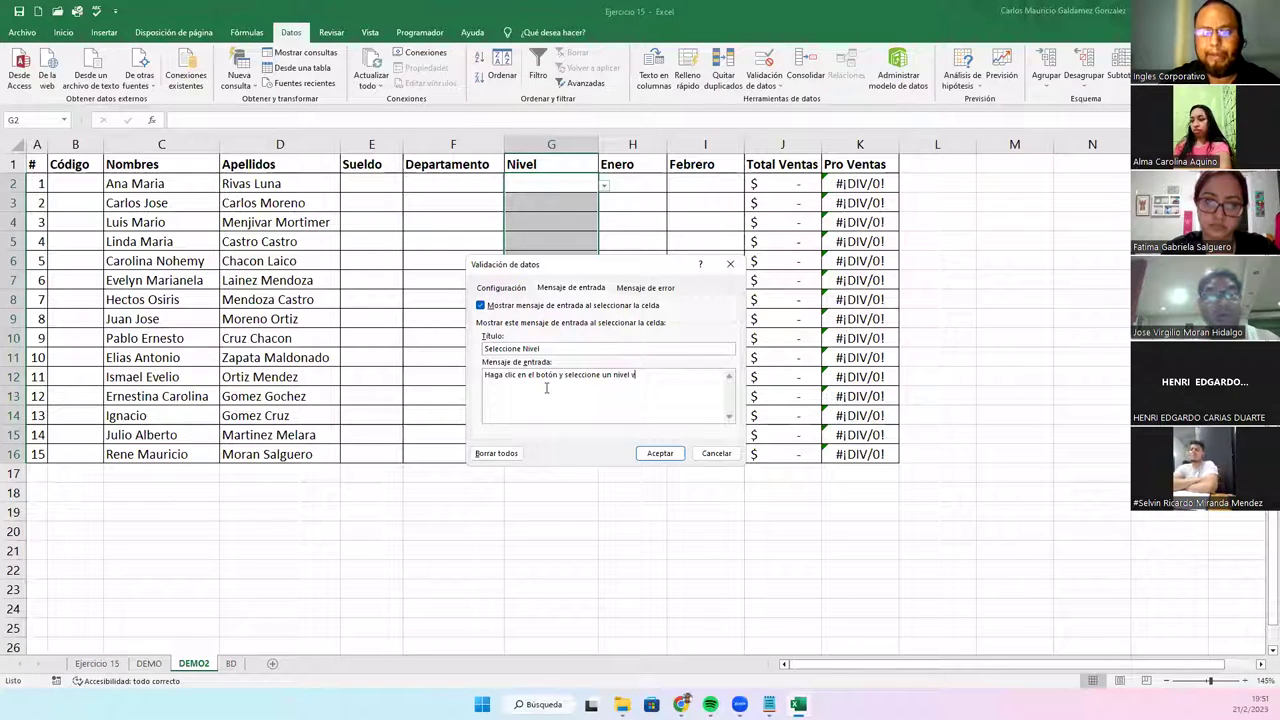
pyautogui.write('álido.')
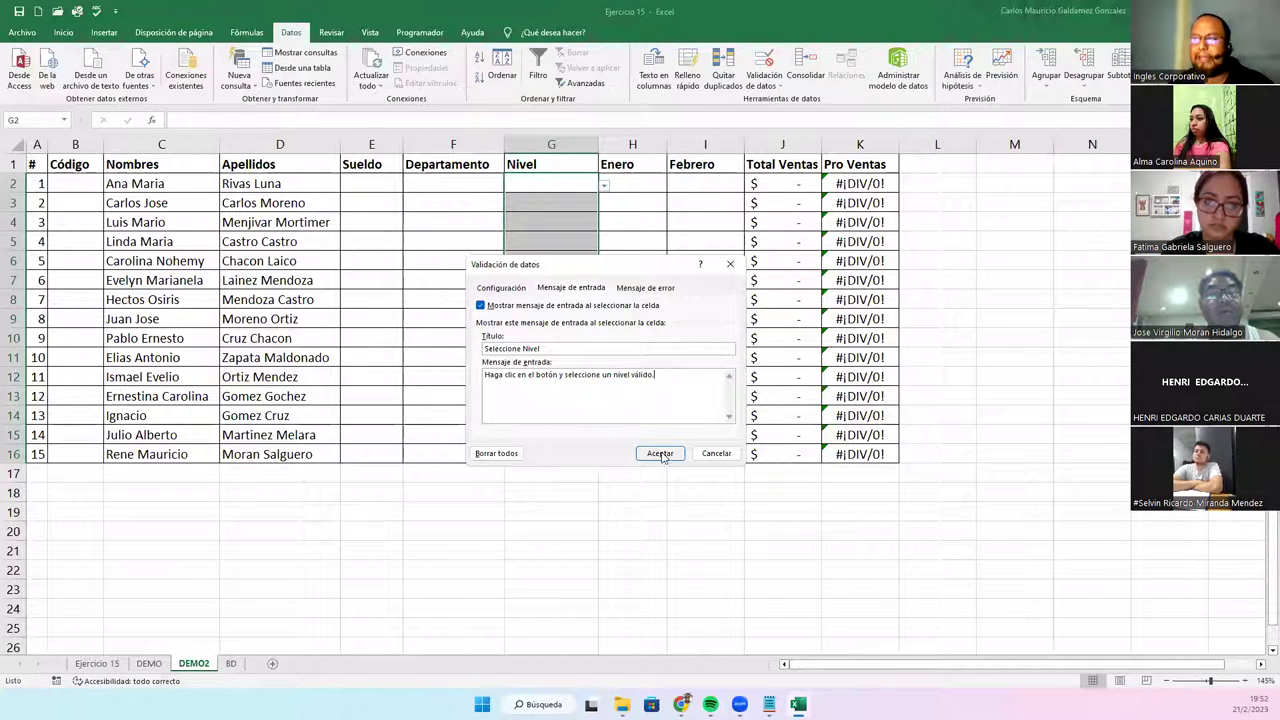
pyautogui.click(659, 452)
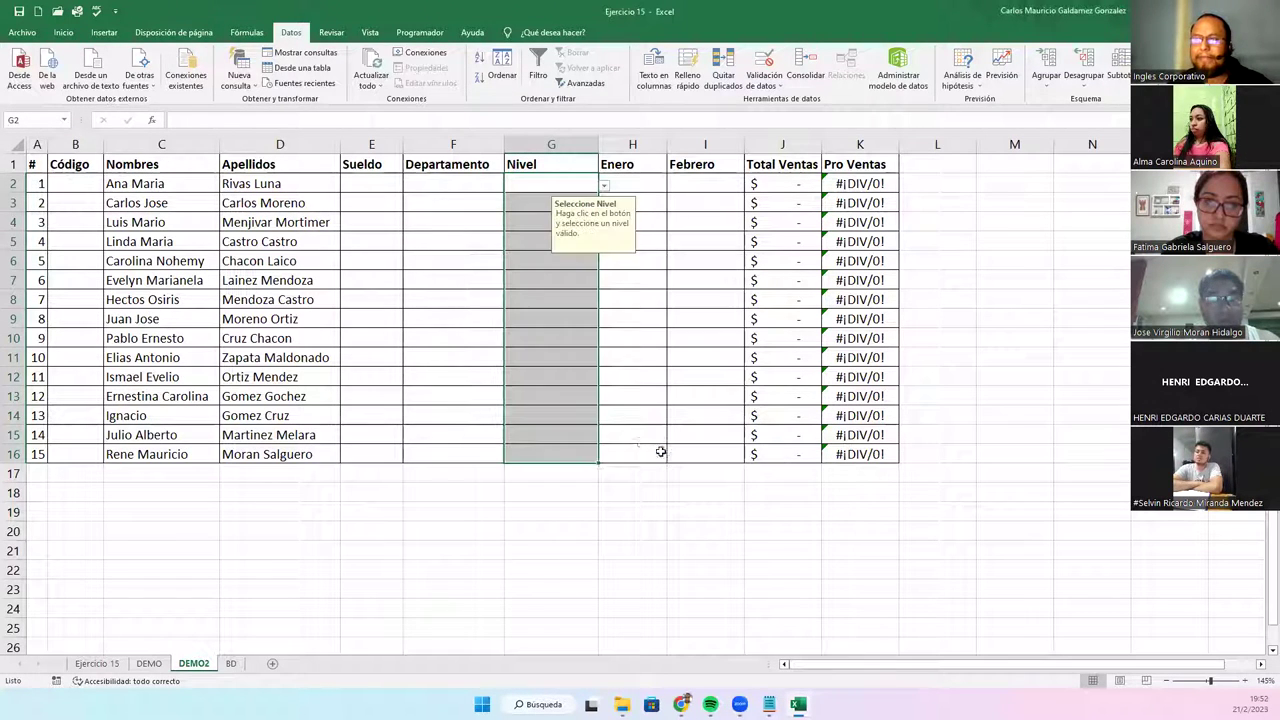
# - Check the input message on the Nivel cells and view the drop-down list of cell G2
pyautogui.click(566, 318)
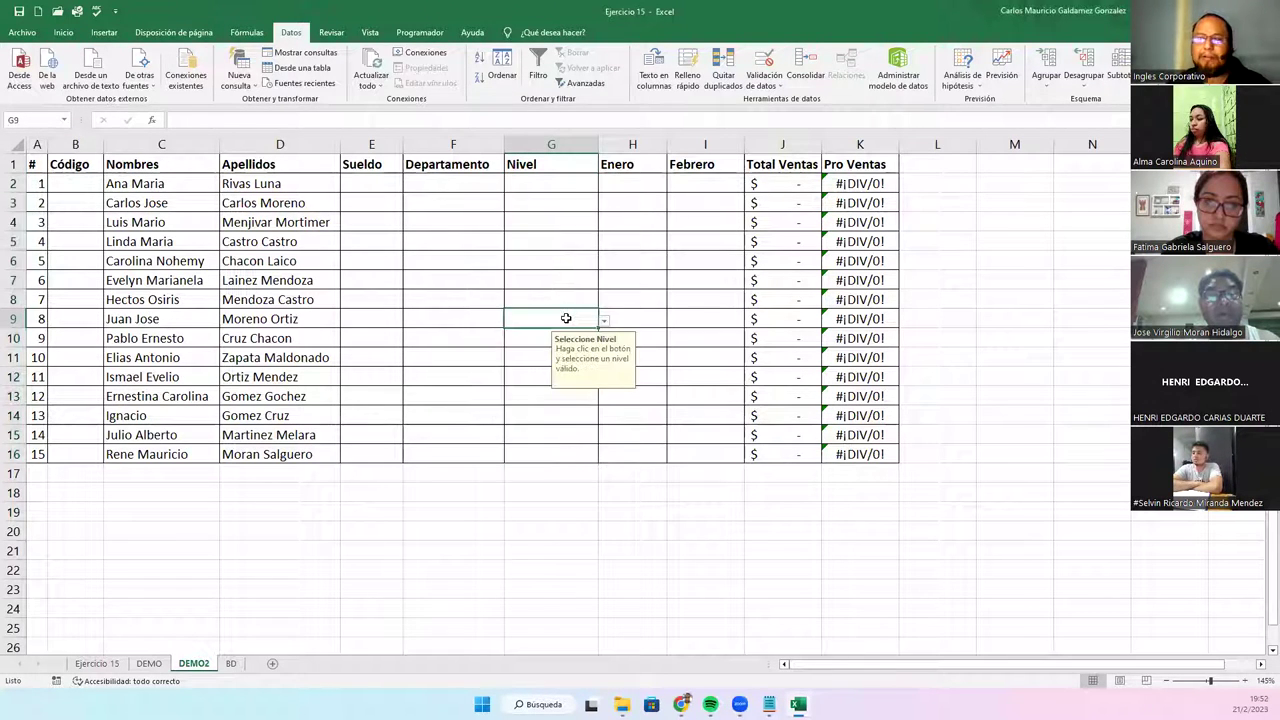
pyautogui.click(550, 184)
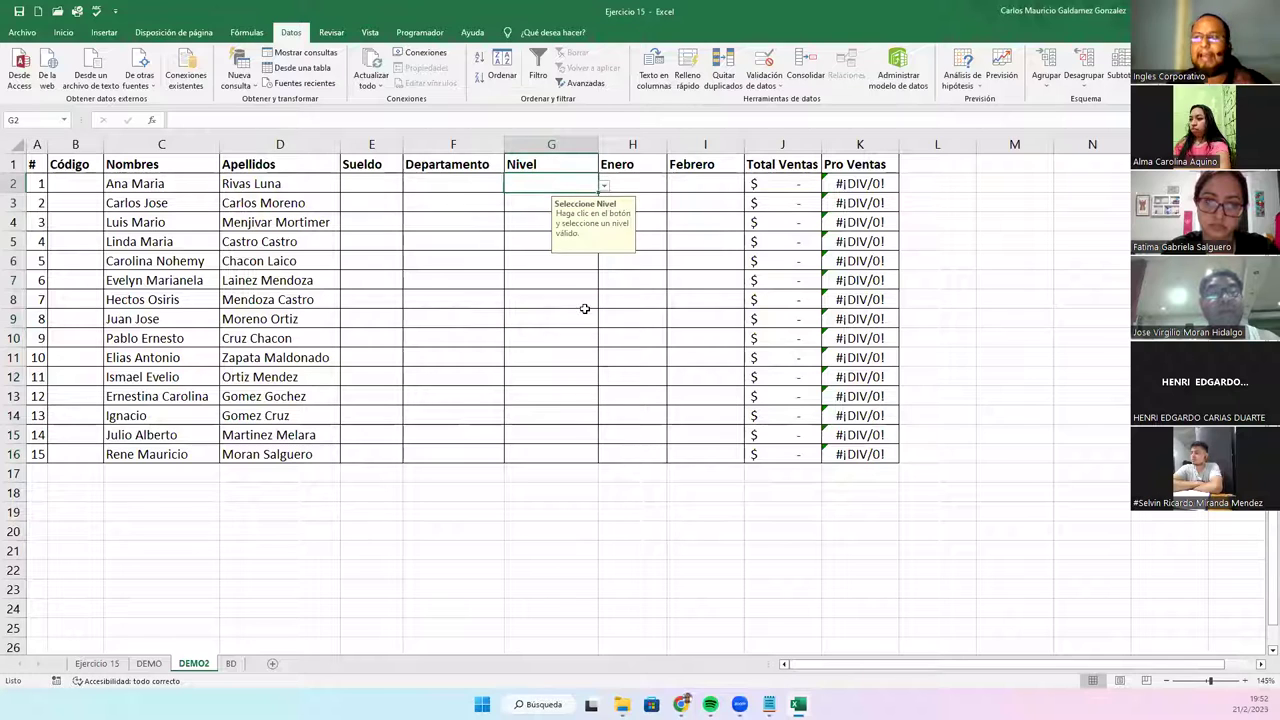
pyautogui.click(604, 185)
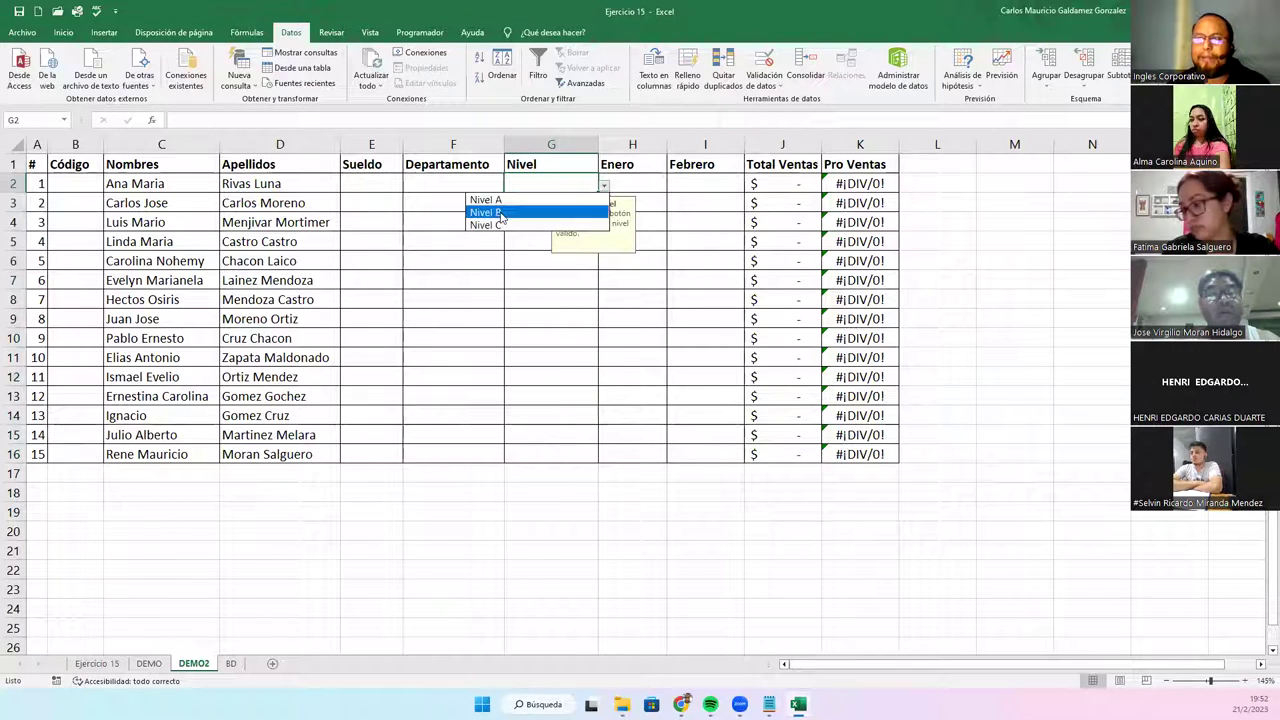
pyautogui.click(536, 355)
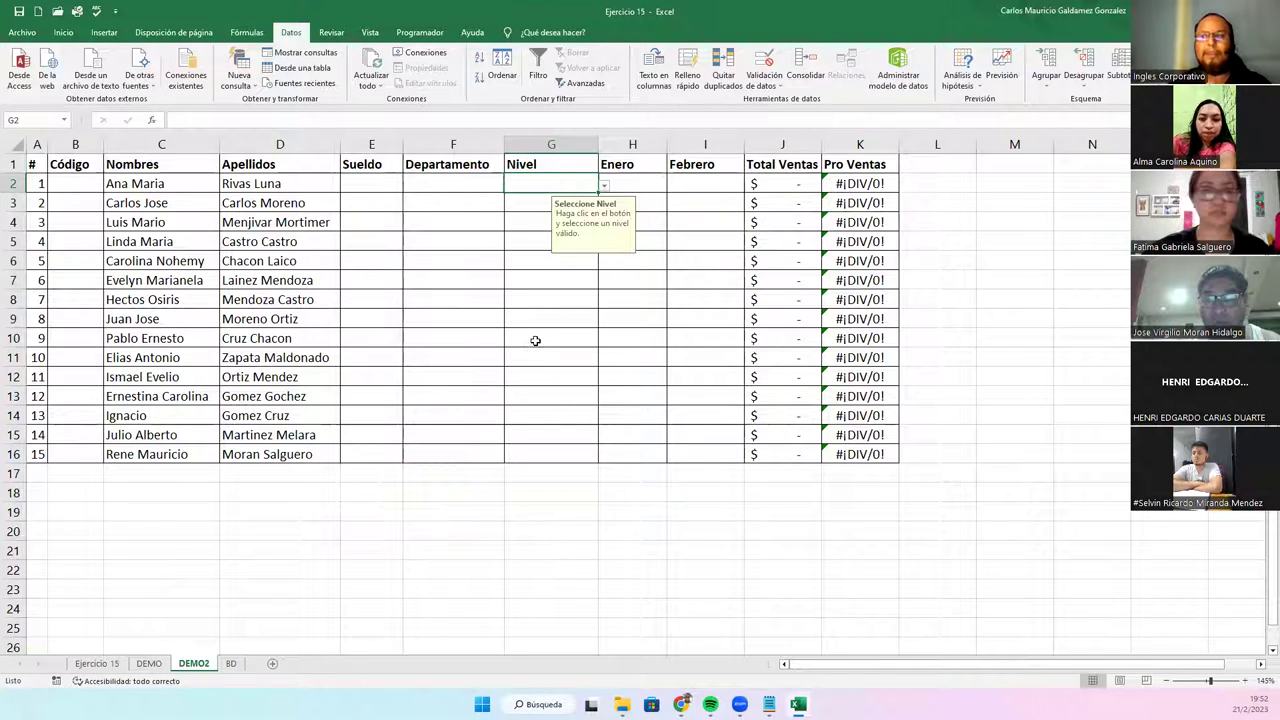
pyautogui.click(556, 266)
# - Open the data validation of the Departamento cells F2:F16 and set the error alert style to Información
pyautogui.moveTo(437, 184); pyautogui.dragTo(452, 458)
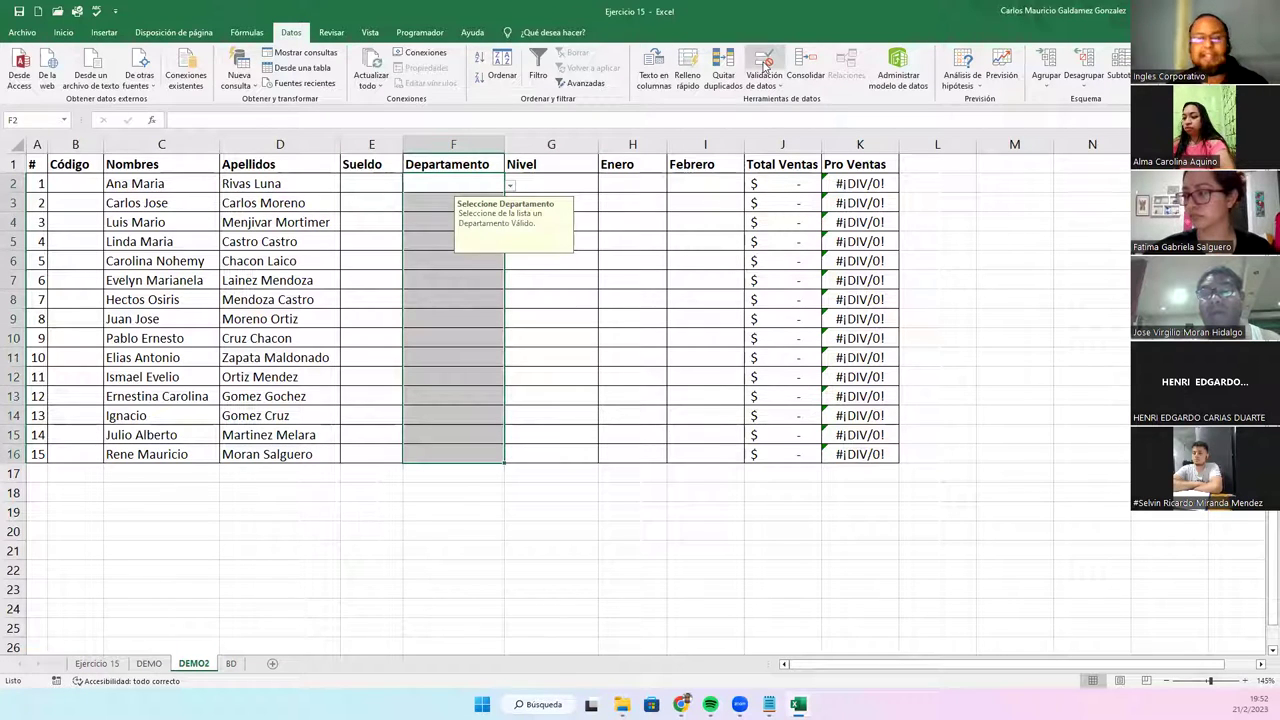
pyautogui.click(765, 66)
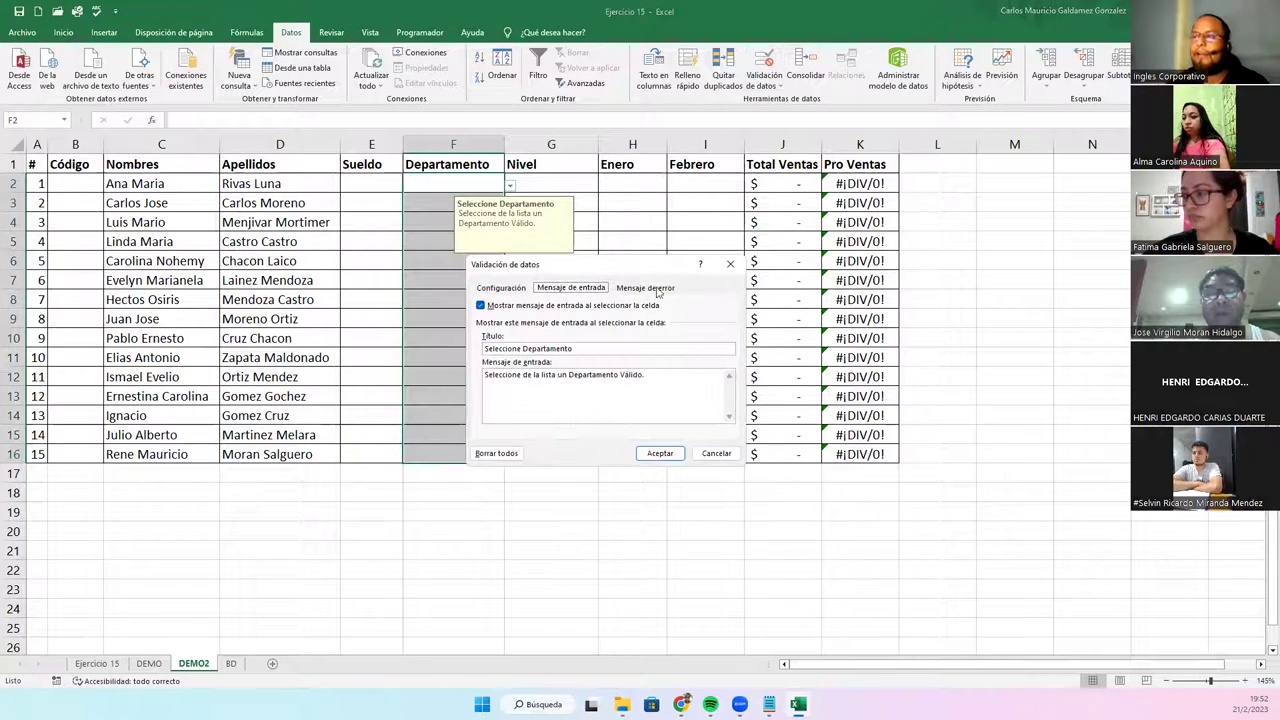
pyautogui.click(641, 289)
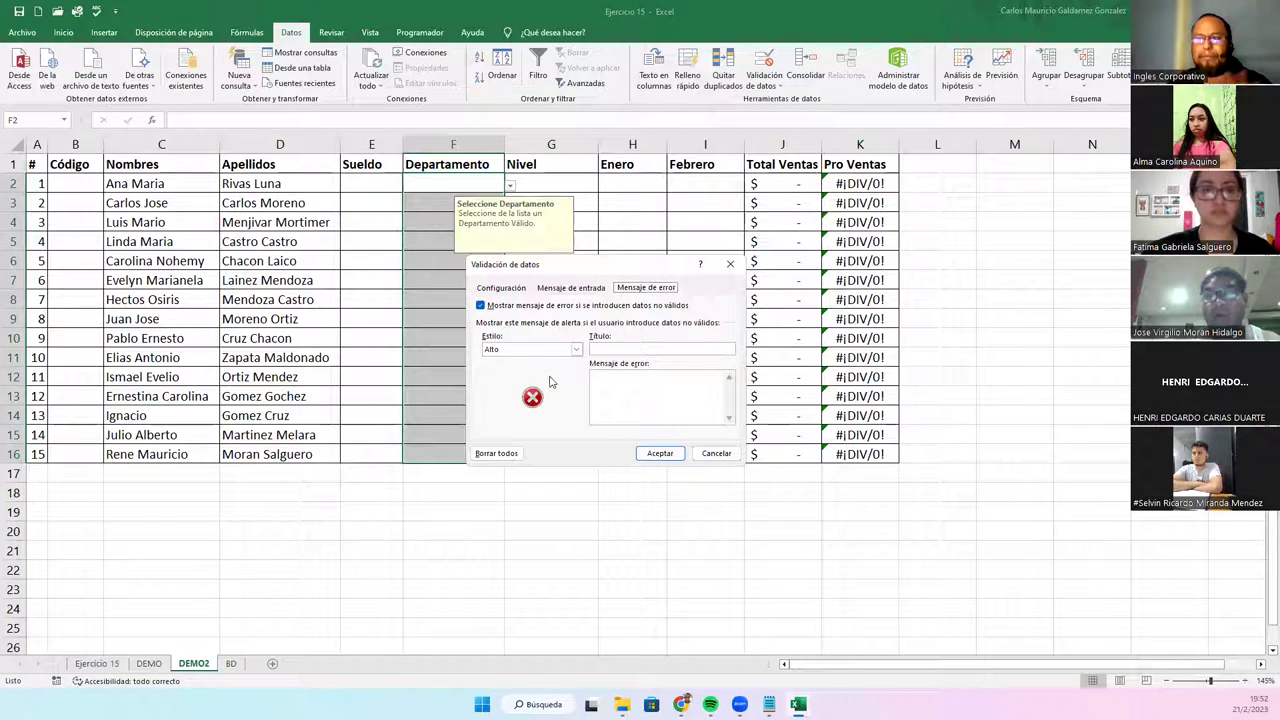
pyautogui.click(576, 352)
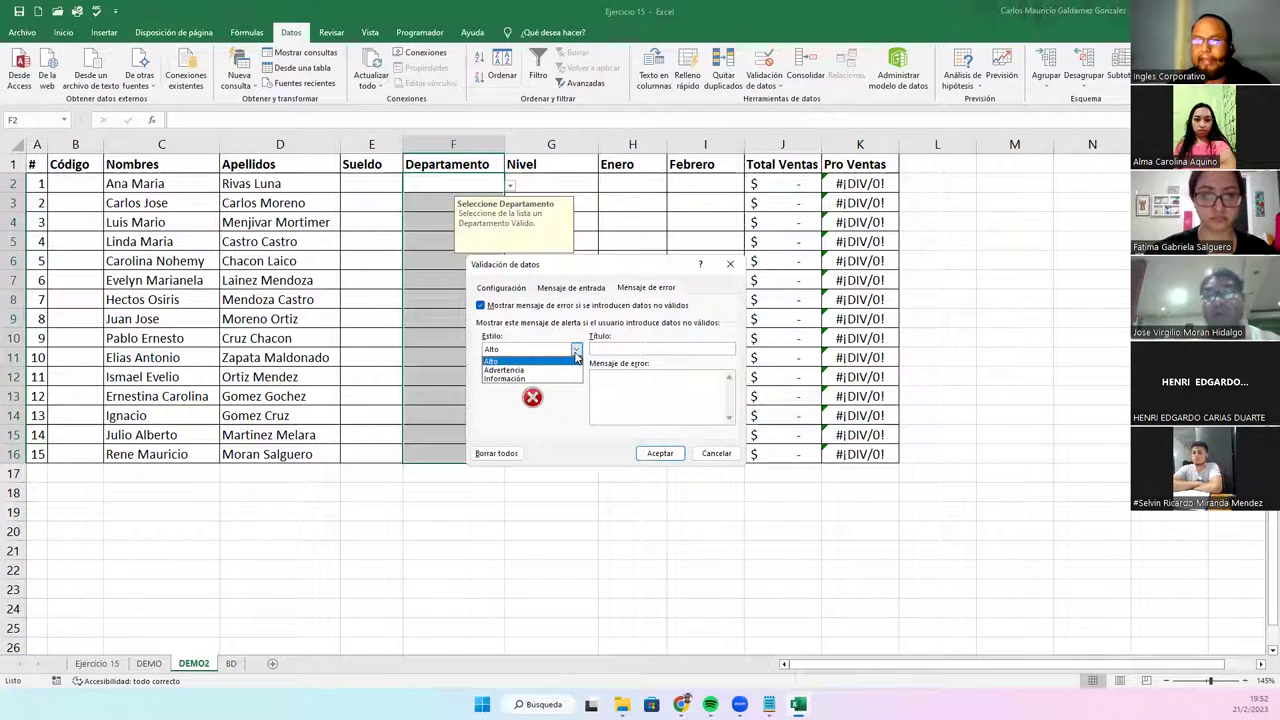
pyautogui.click(512, 375)
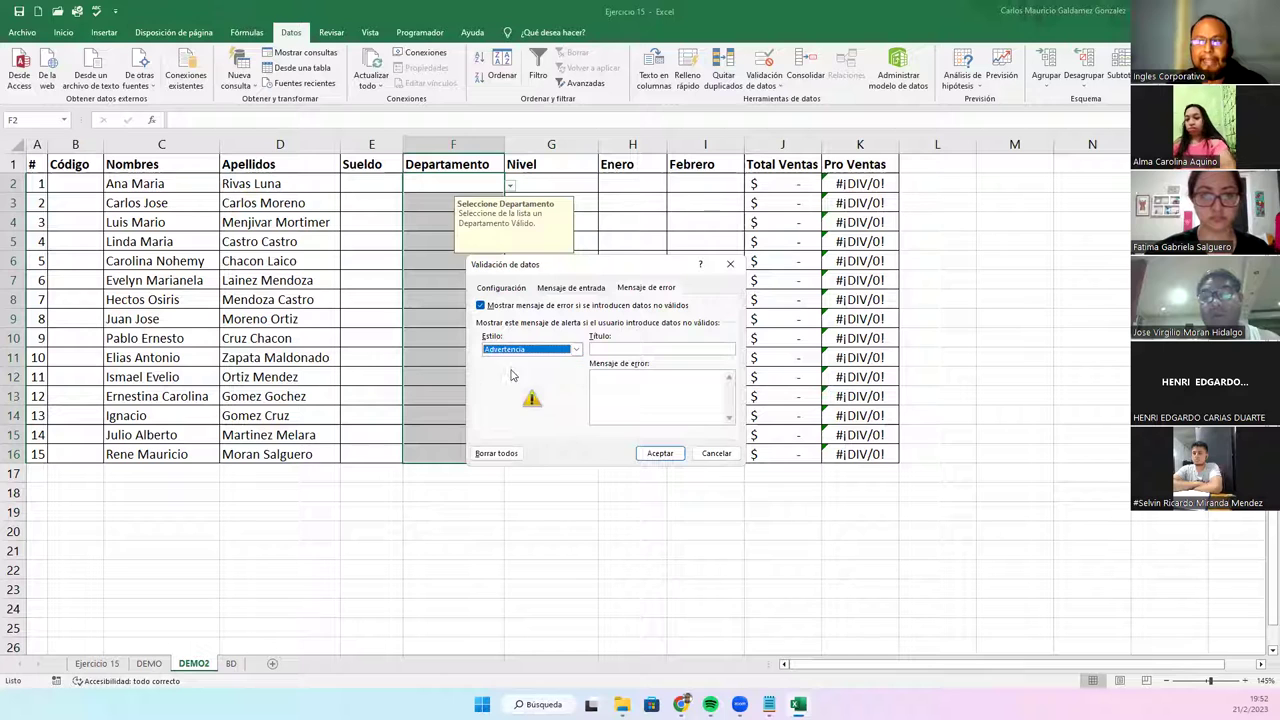
pyautogui.click(576, 350)
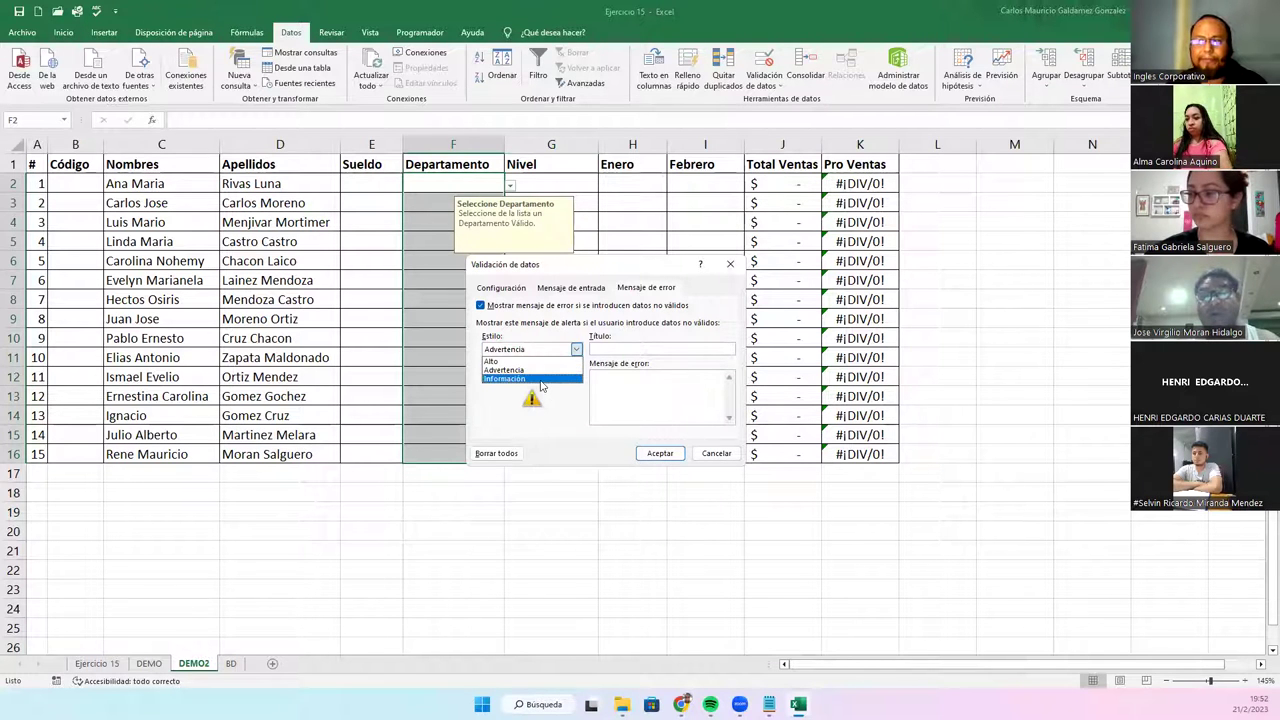
pyautogui.click(510, 378)
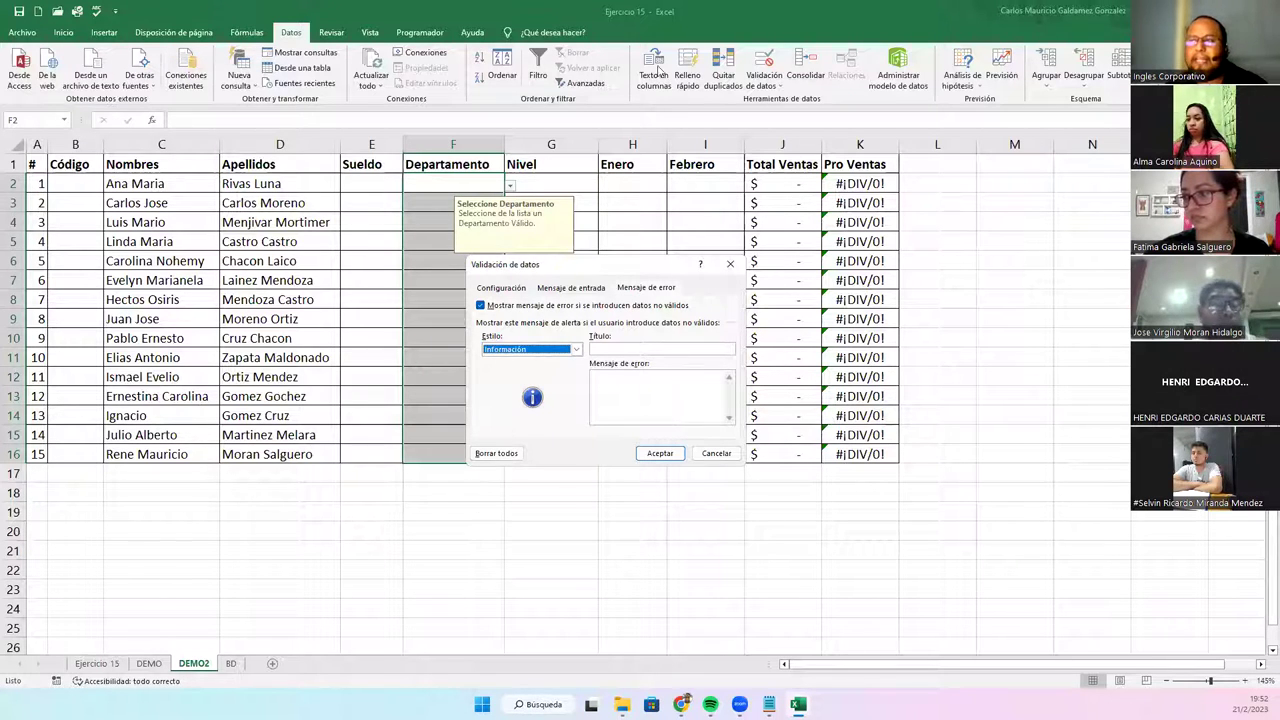
# - Set the Departamento error alert title to "Grave error" and its message to "El valor ingresado no es válido.", and apply the validation
pyautogui.click(610, 349)
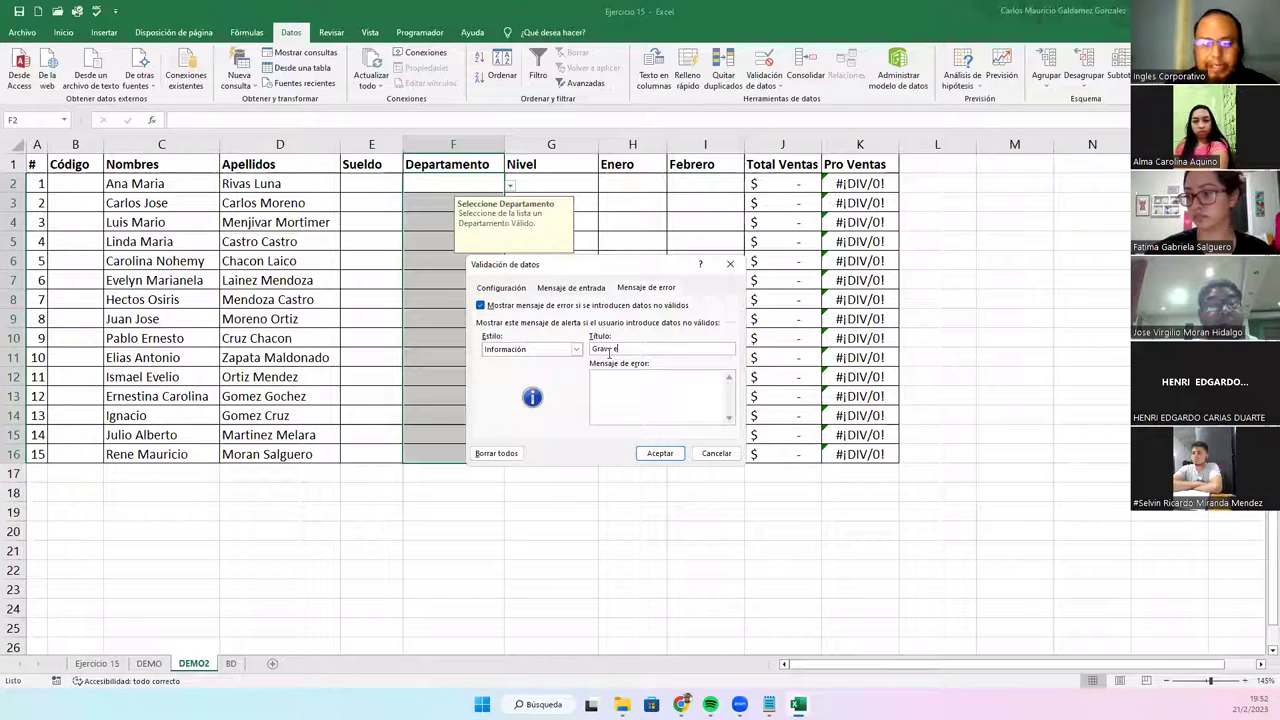
pyautogui.click(626, 385)
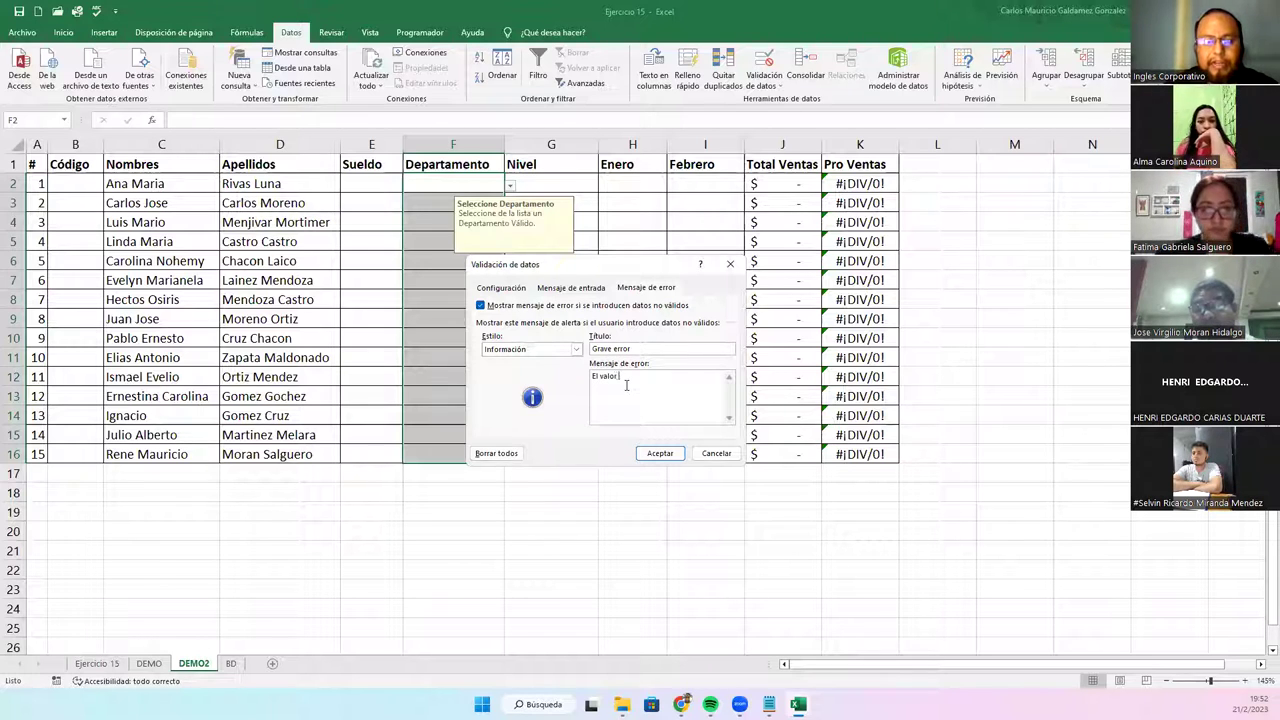
pyautogui.write('El valor ingresado n')
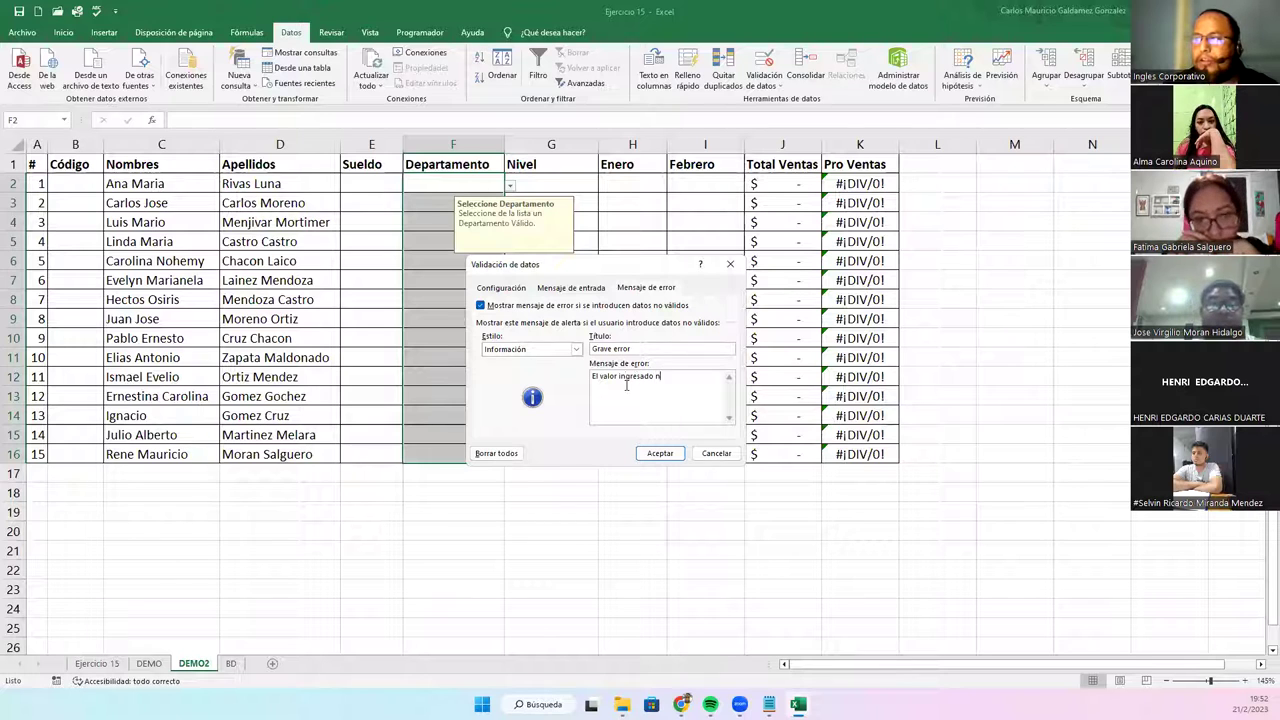
pyautogui.write('o es válido.')
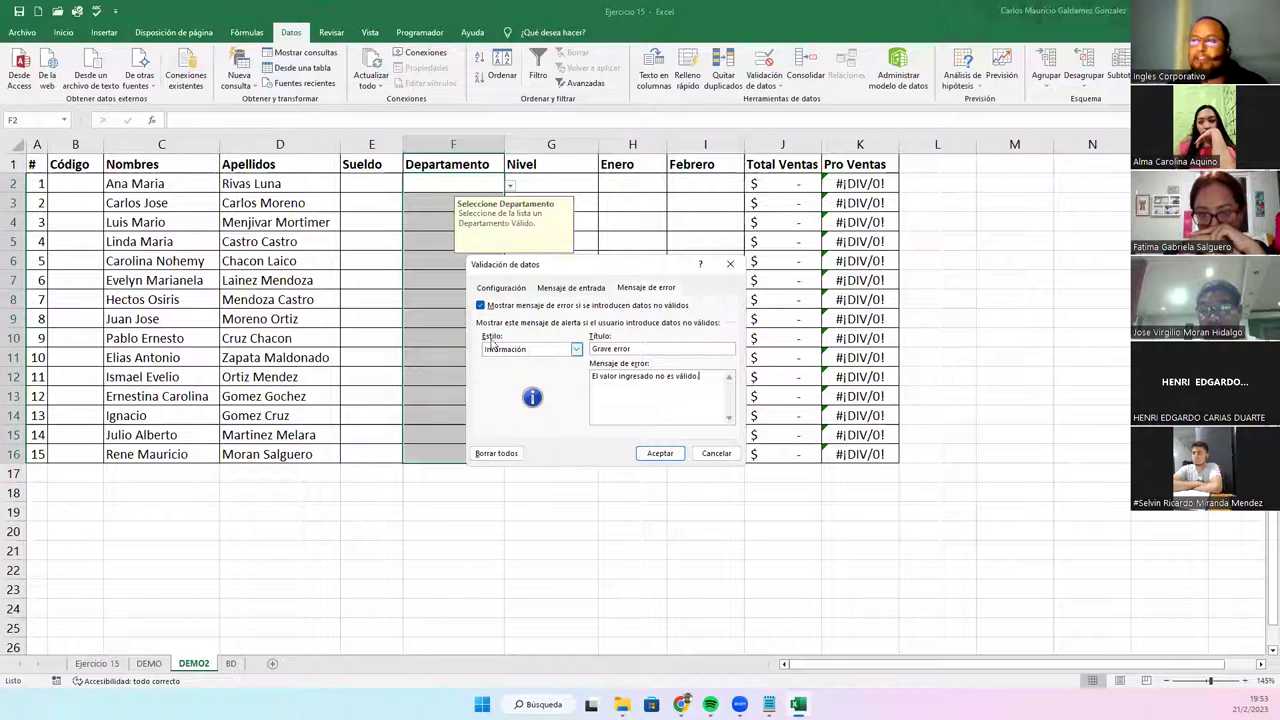
pyautogui.click(660, 455)
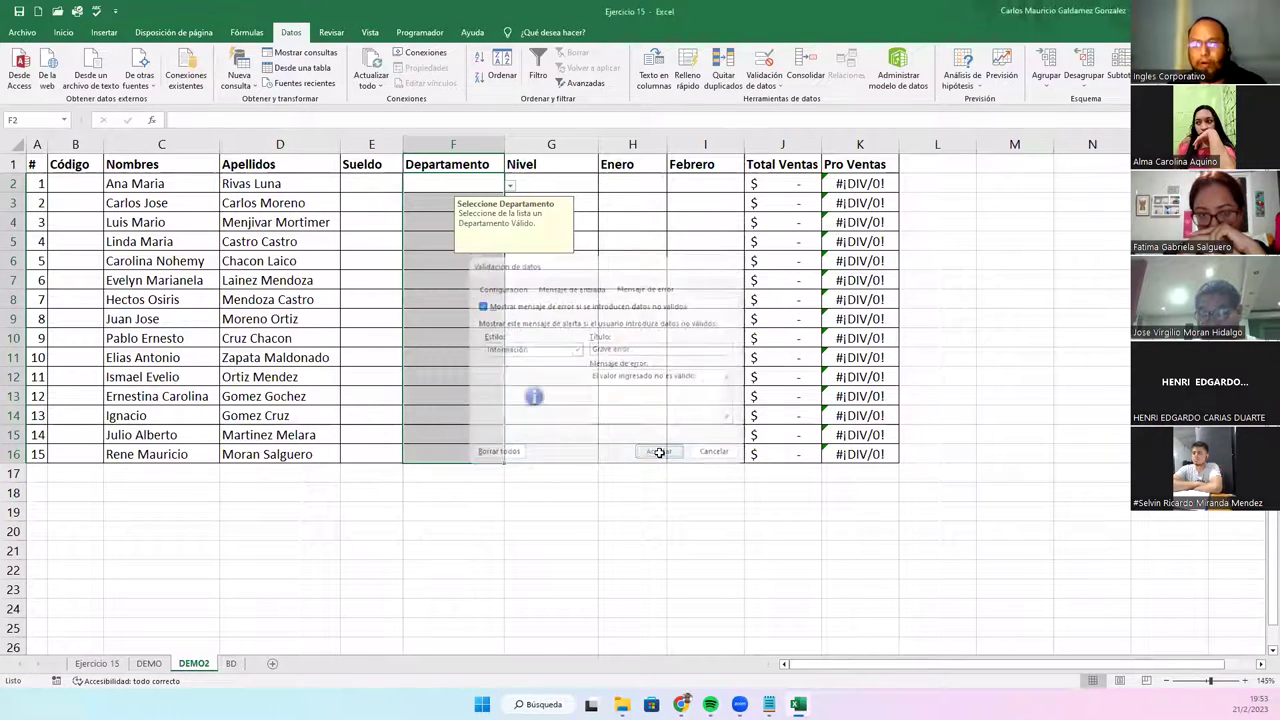
# - Test the Información alert by entering the invalid department "Vial" in F9 and F6, accepting the alert each time
pyautogui.click(452, 320)
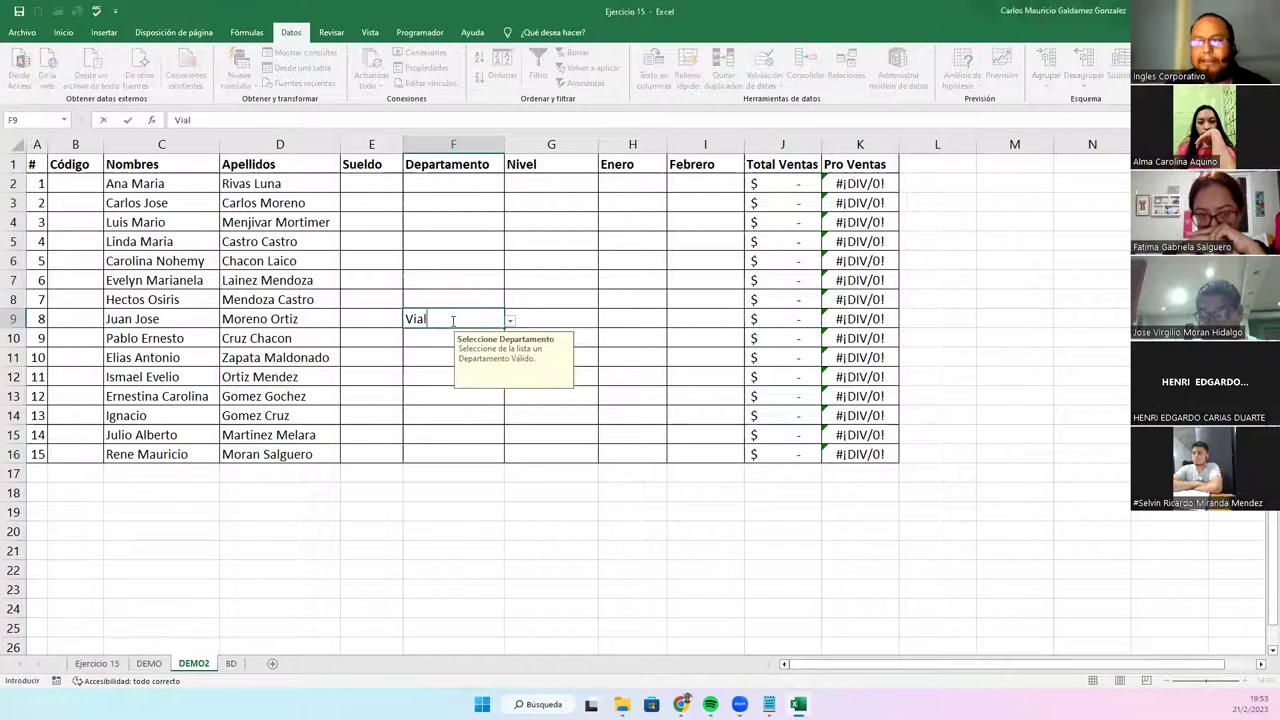
pyautogui.press('Return')
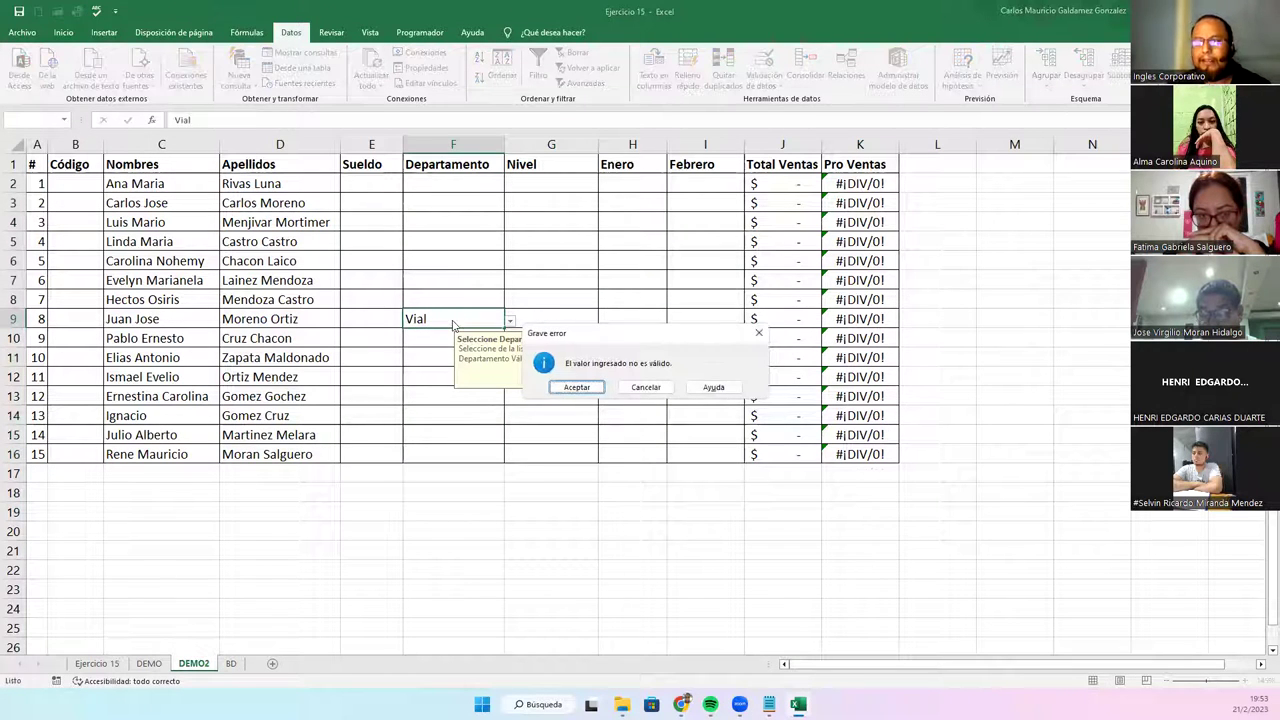
pyautogui.click(579, 387)
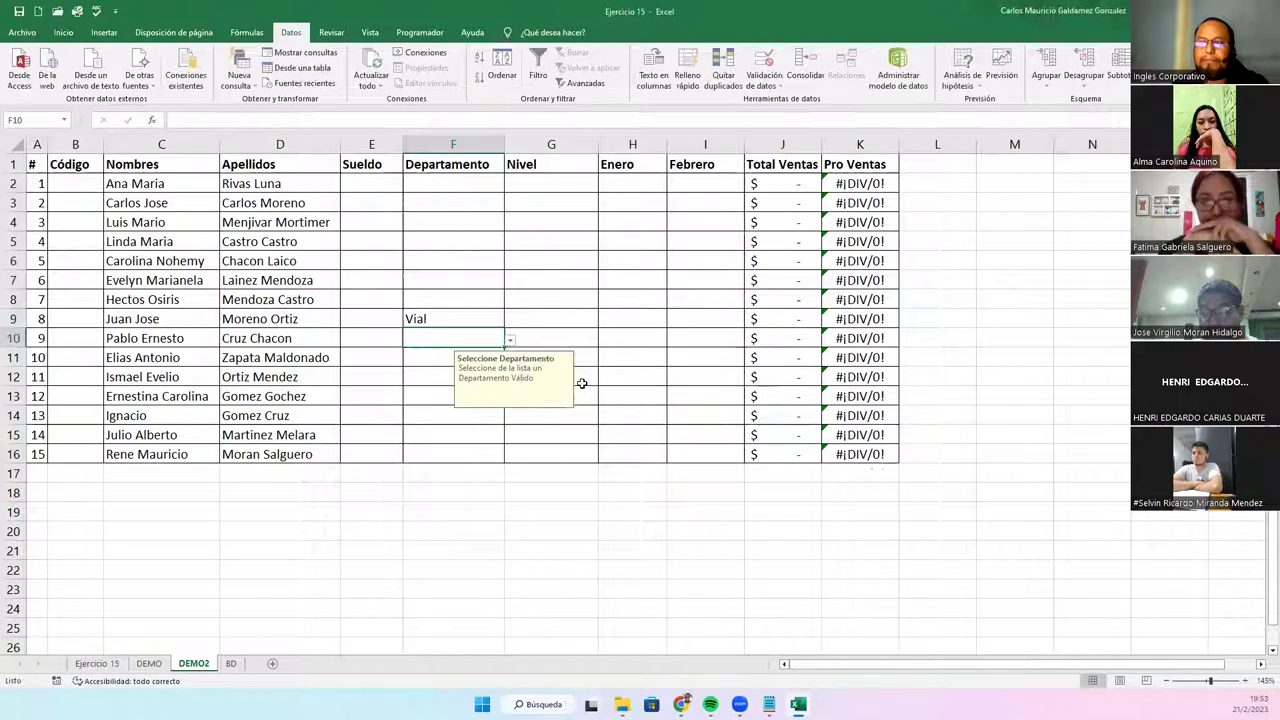
pyautogui.click(460, 319)
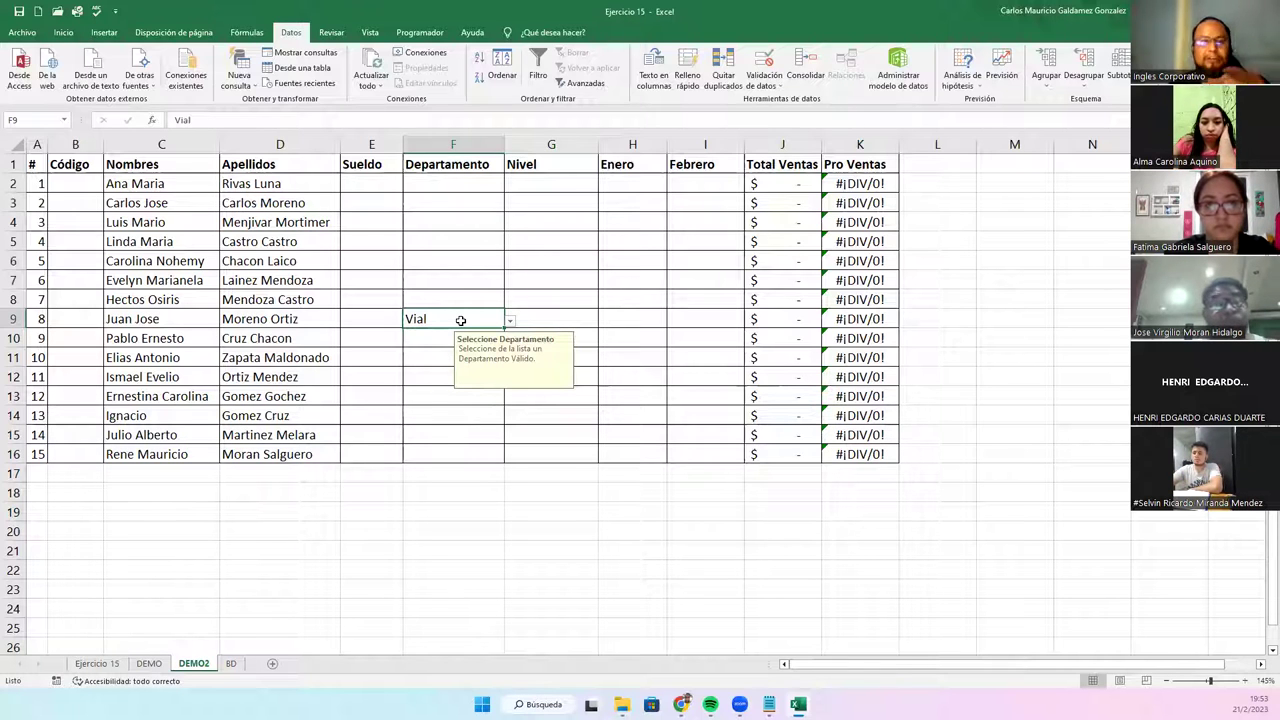
pyautogui.click(449, 263)
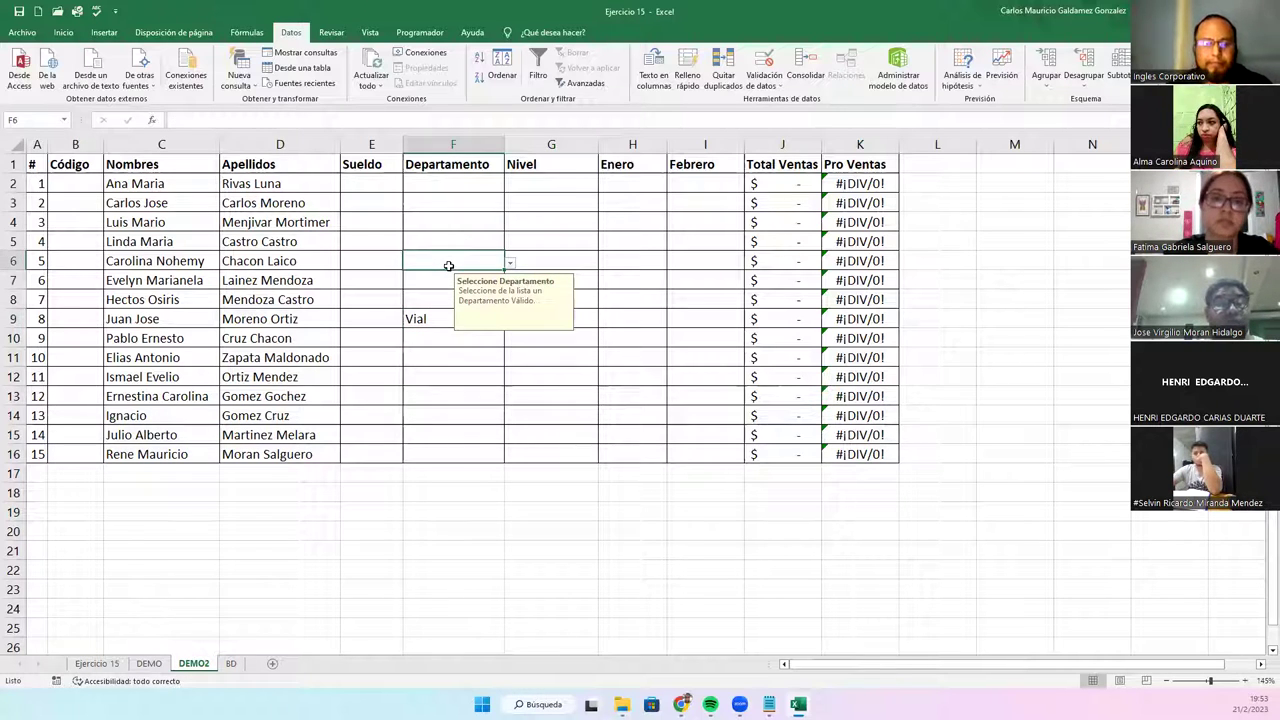
pyautogui.write('Vial')
pyautogui.press('Return')
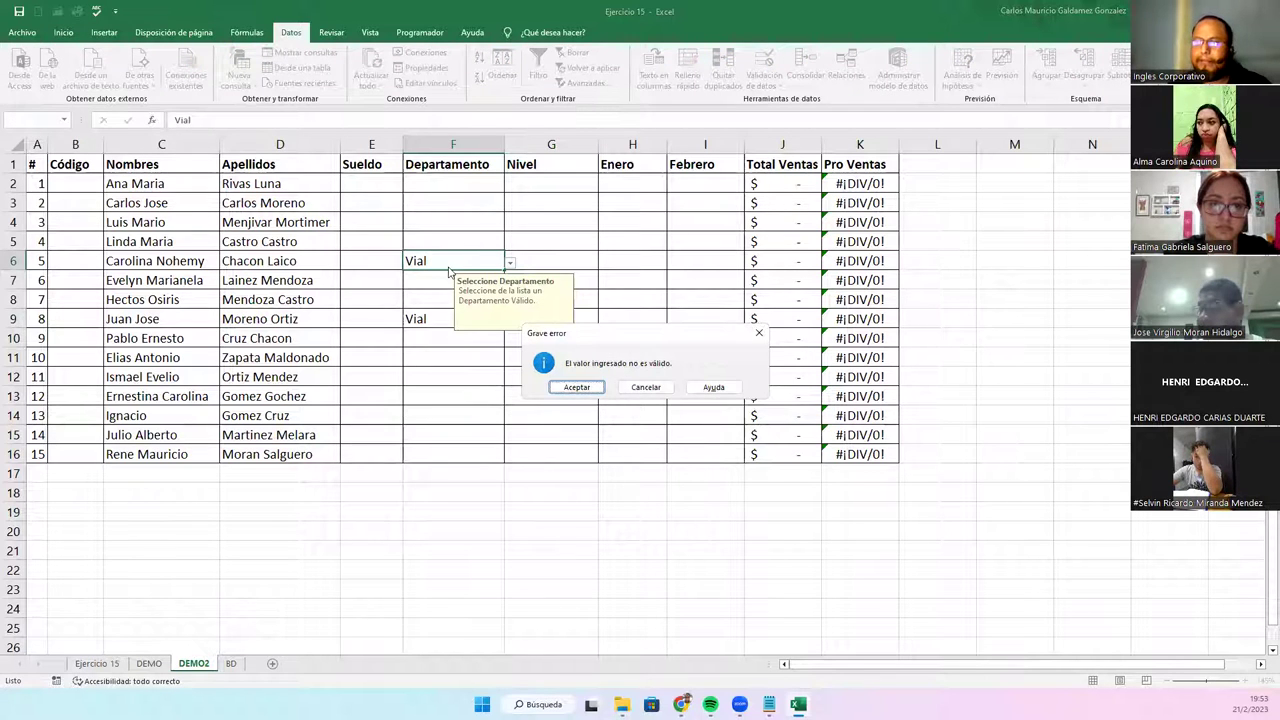
pyautogui.click(567, 388)
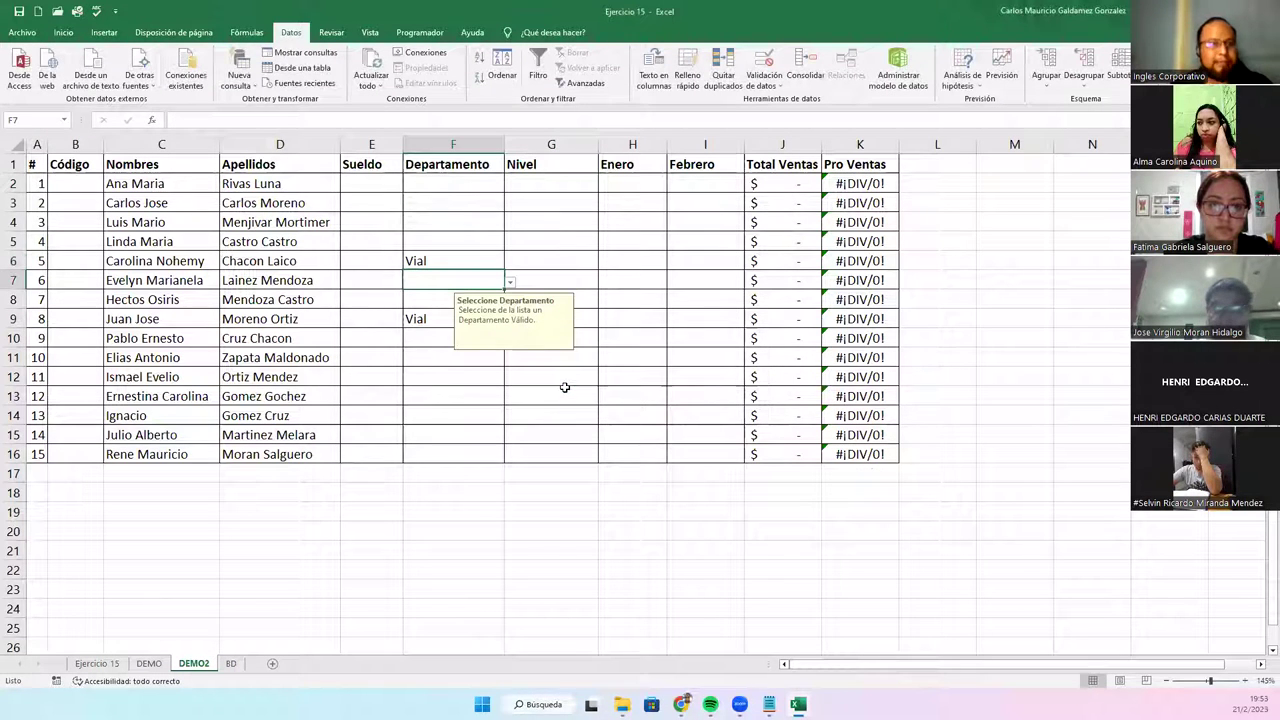
# - Undo the two "Vial" entries in the Departamento column
pyautogui.click(462, 263)
pyautogui.hotkey('ctrl', 'z')
pyautogui.hotkey('ctrl', 'z')
# - Change the error alert style of the Departamento cells F2:F16 to Advertencia and apply the validation
pyautogui.moveTo(438, 182); pyautogui.dragTo(446, 450)
pyautogui.click(766, 76)
pyautogui.click(576, 350)
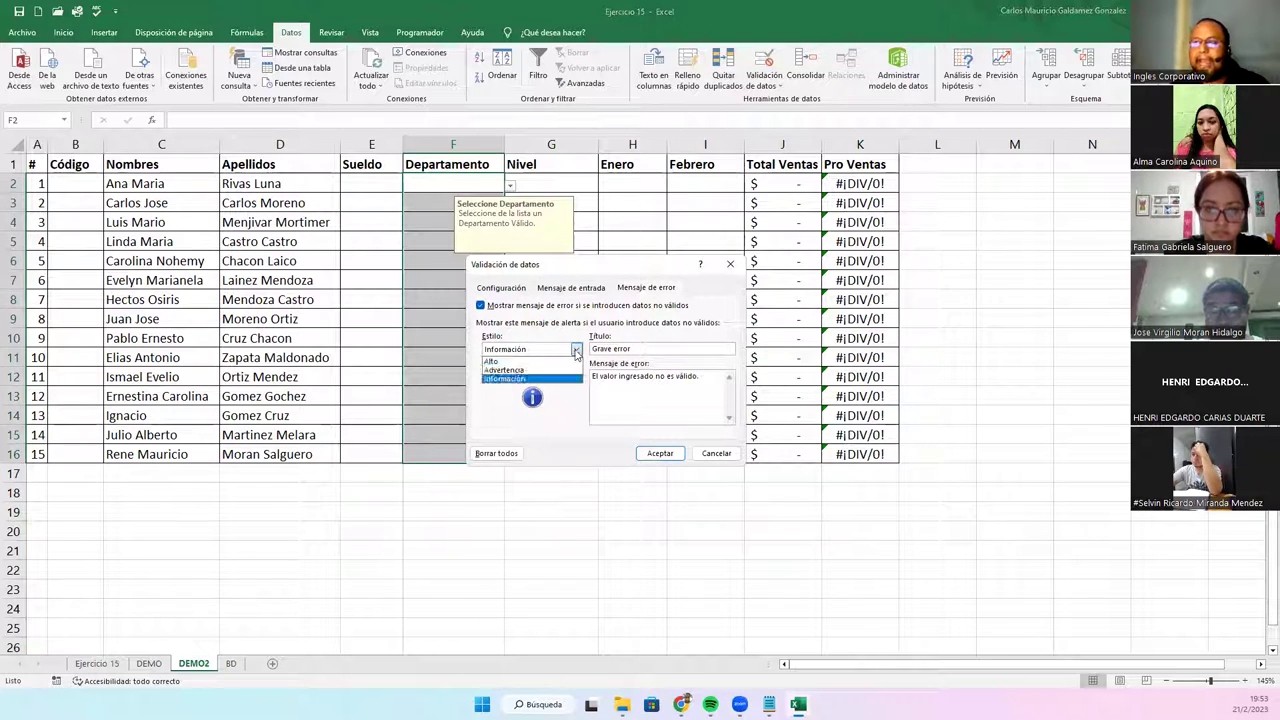
pyautogui.click(504, 370)
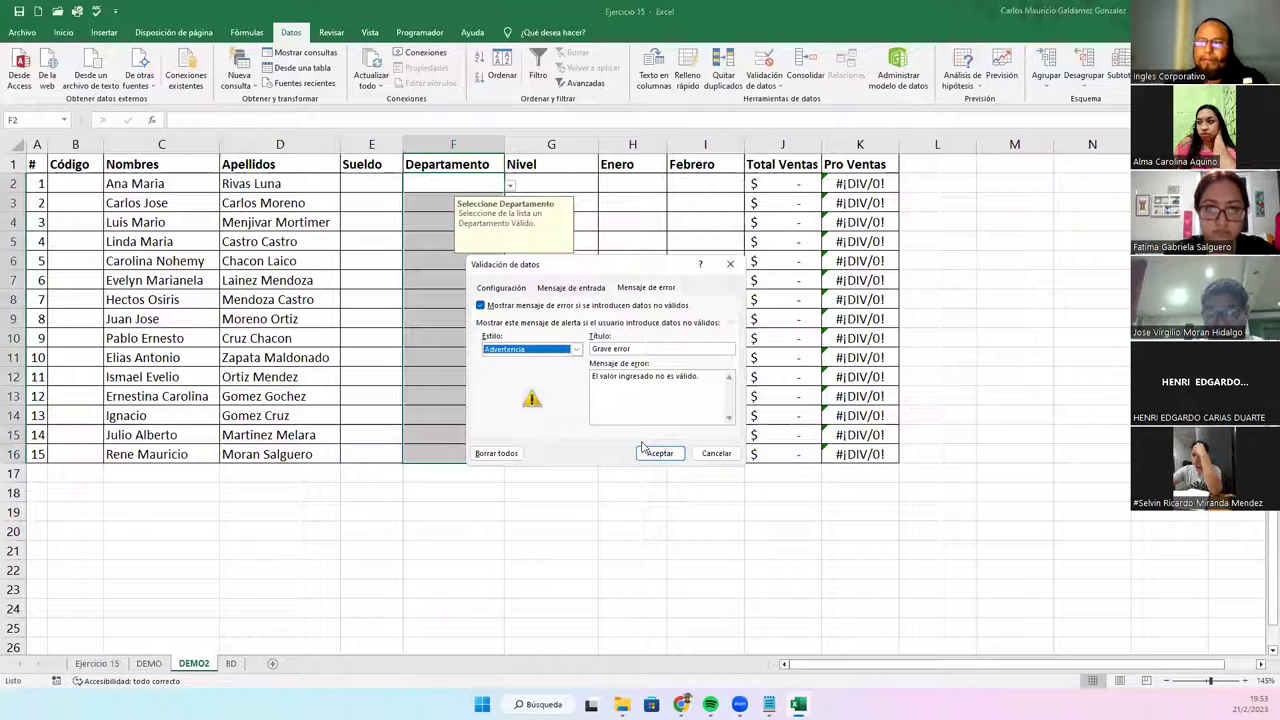
pyautogui.click(650, 453)
# - Test the Advertencia alert by entering "Vial" in F9 and choosing to continue, and clear the cell
pyautogui.click(442, 318)
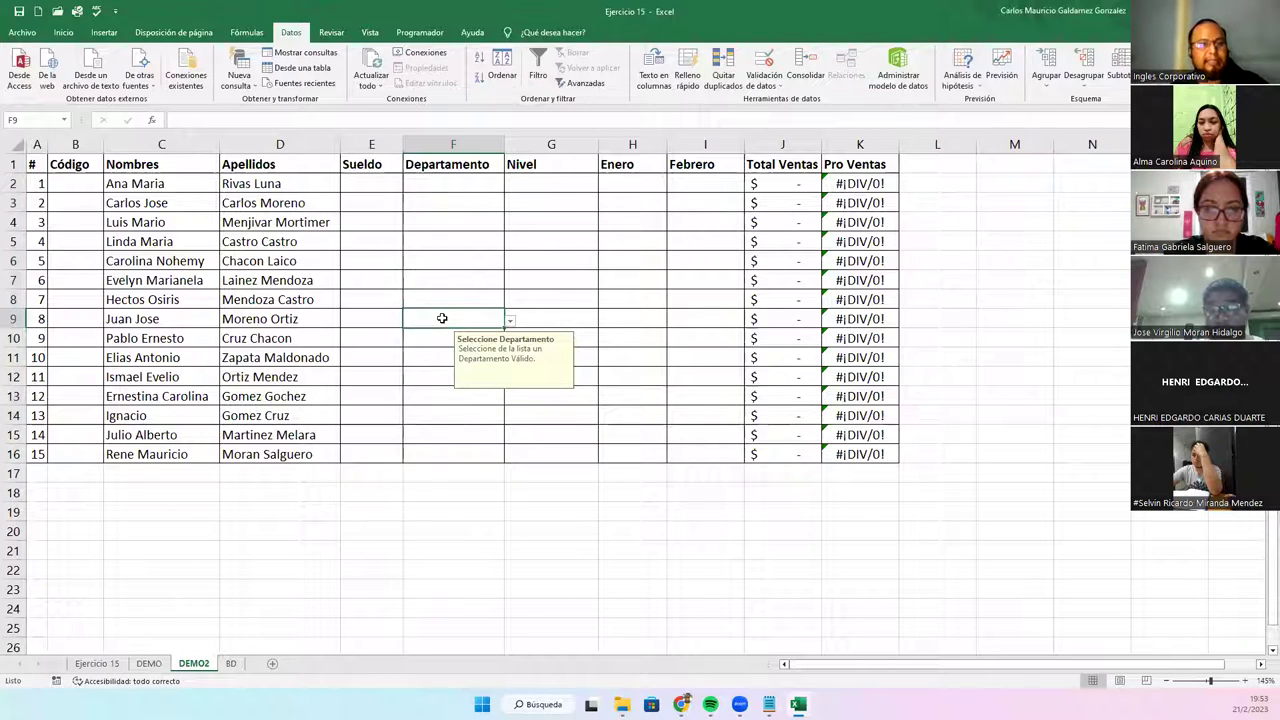
pyautogui.write('Vial')
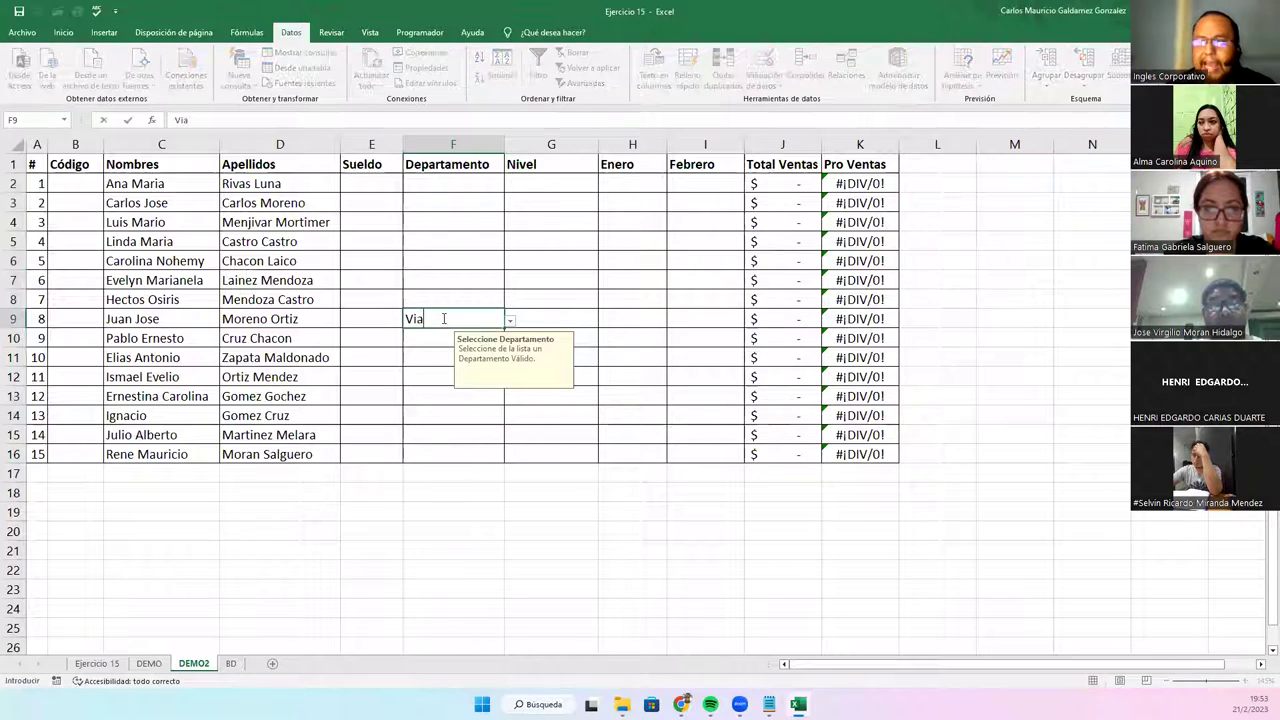
pyautogui.press('Return')
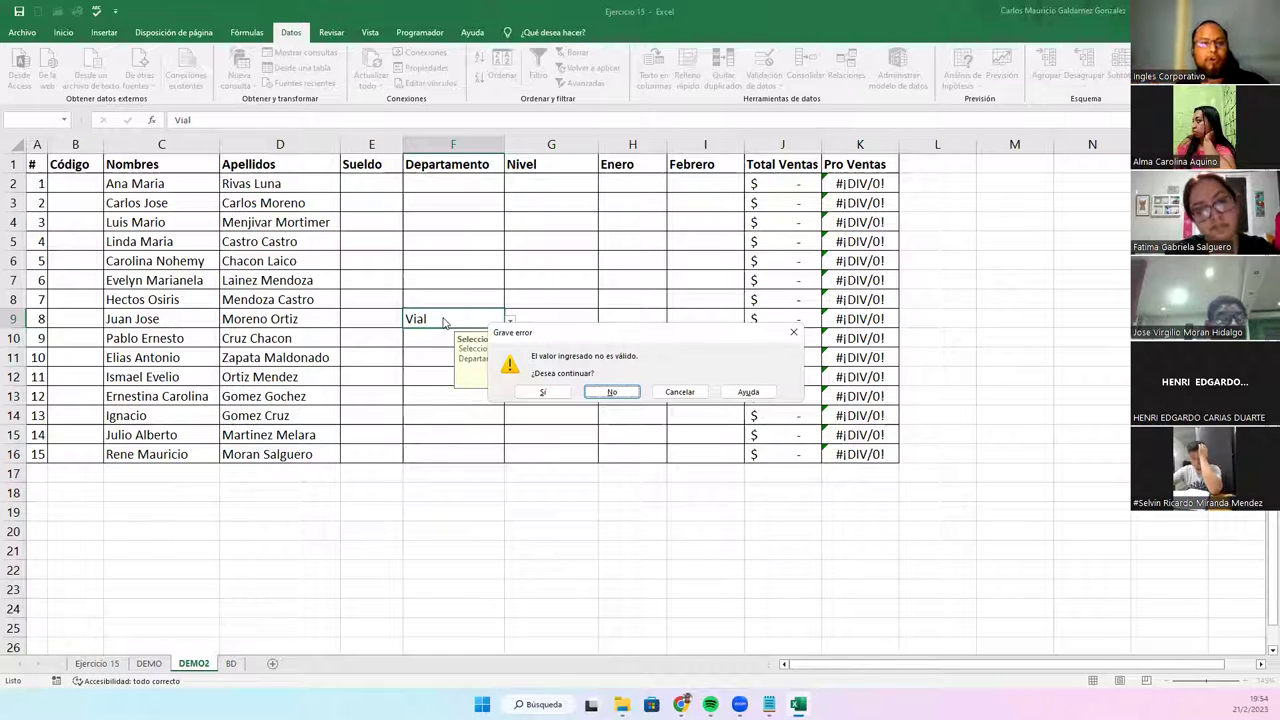
pyautogui.click(542, 392)
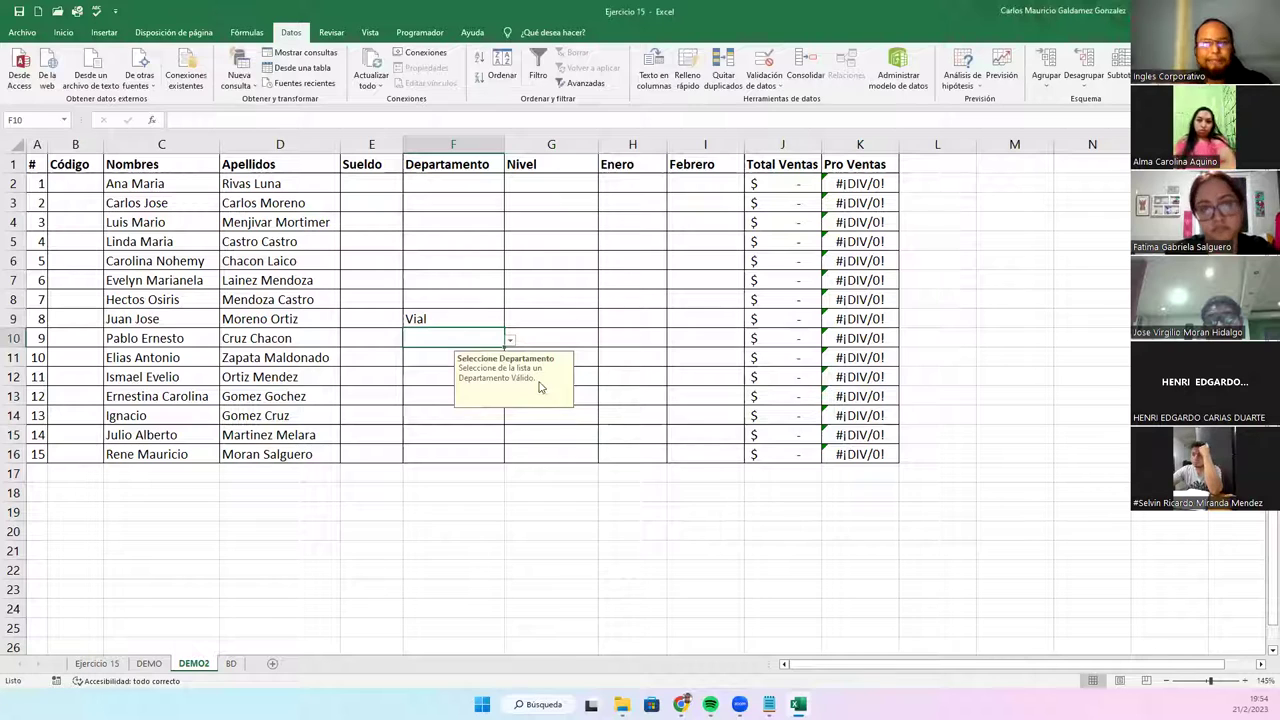
pyautogui.click(458, 319)
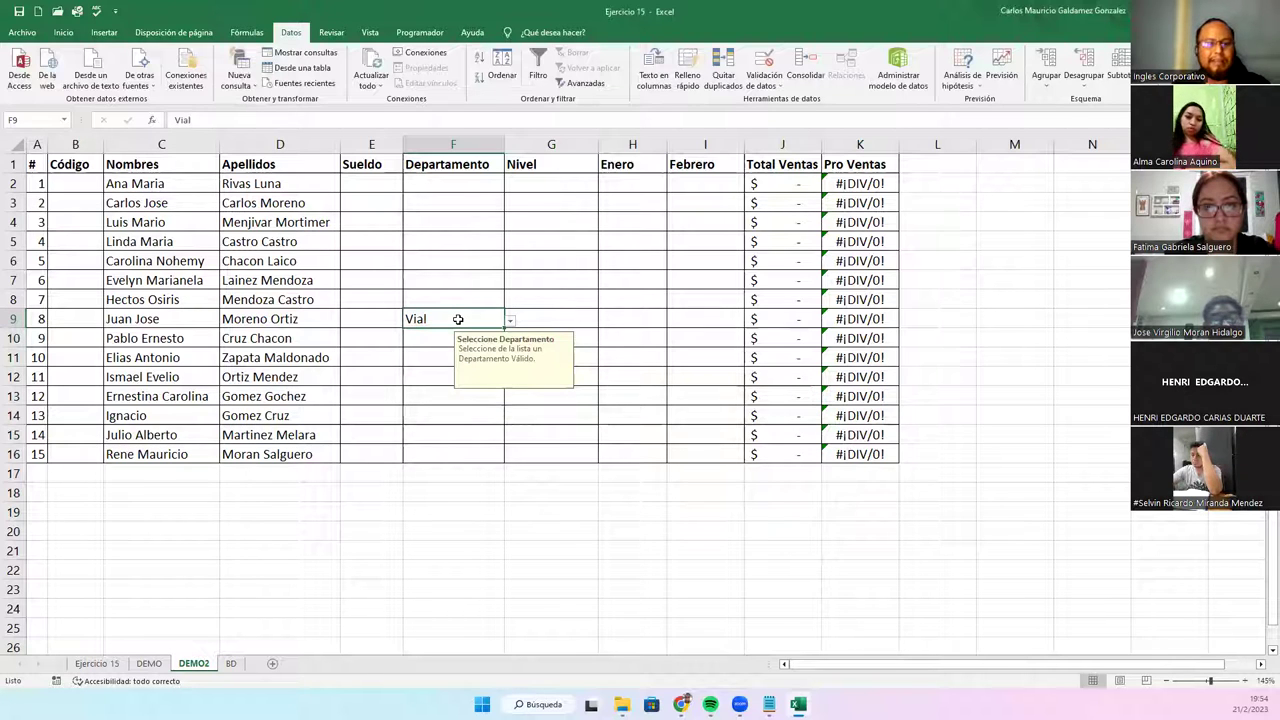
pyautogui.press('Delete')
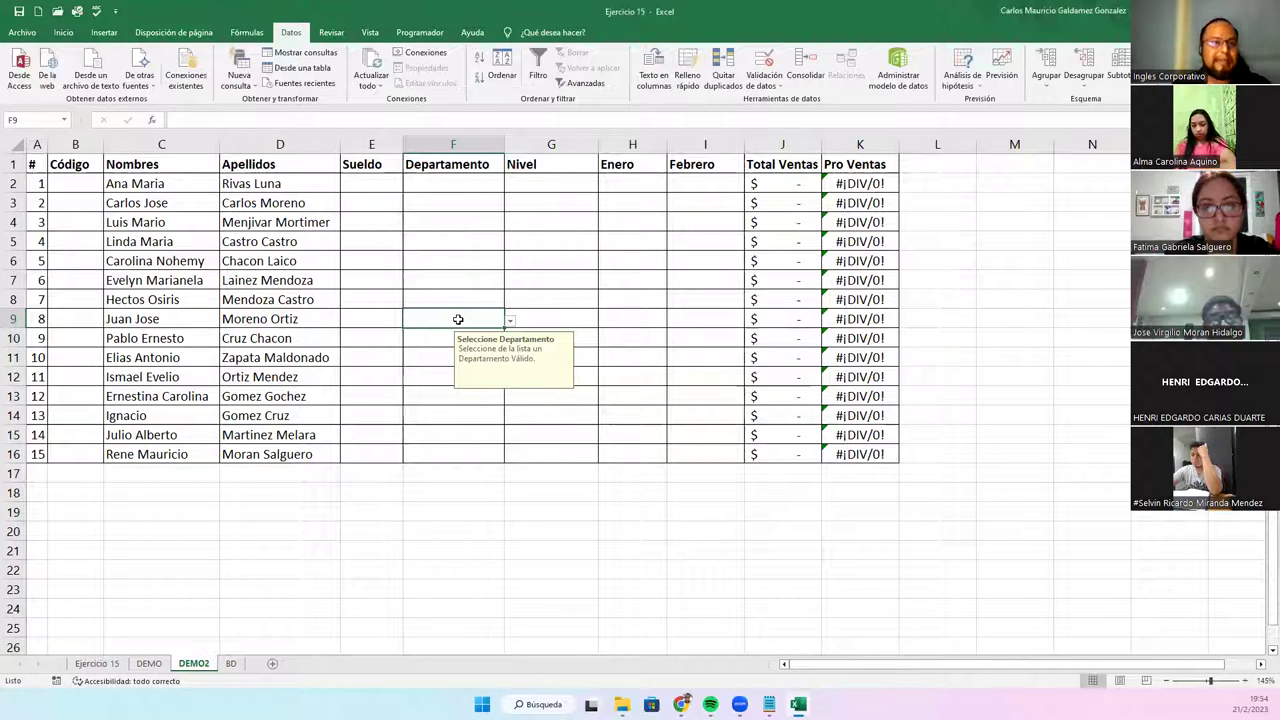
# - Set the Departamento error alert of F2:F16 to the Alto style with the title "Grave error!!!" and apply the validation
pyautogui.moveTo(439, 183); pyautogui.dragTo(449, 454)
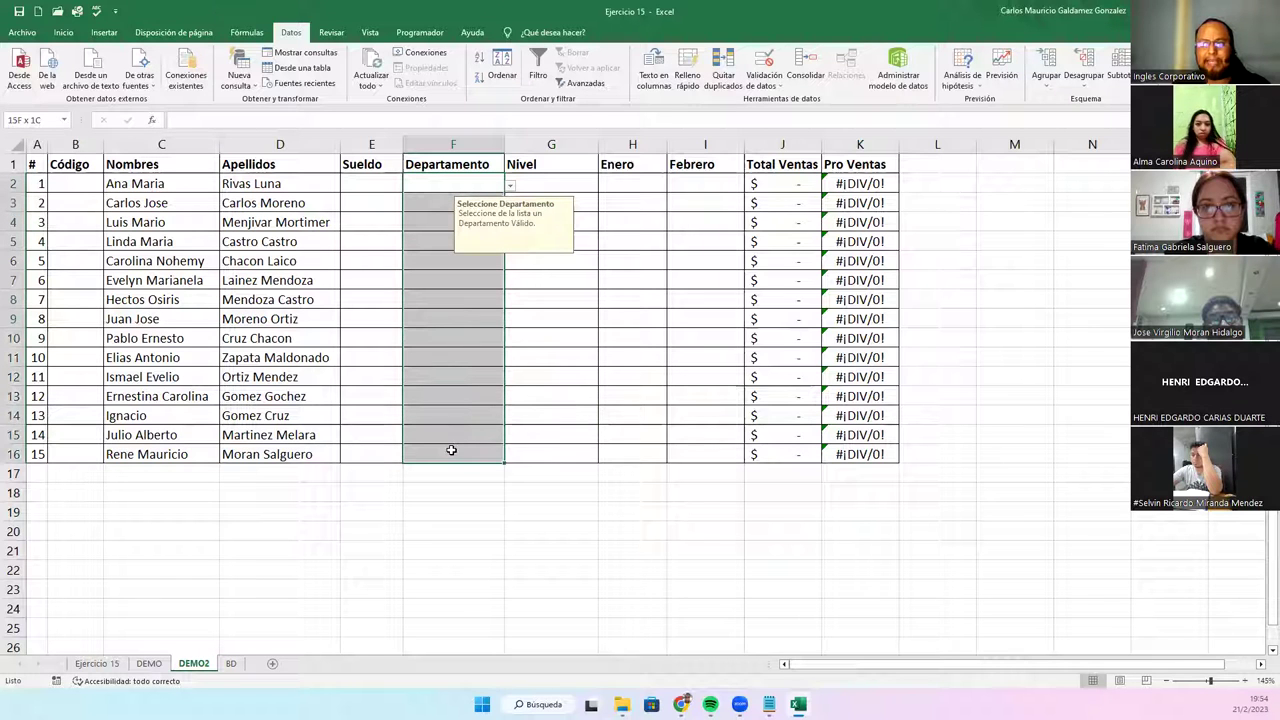
pyautogui.click(766, 72)
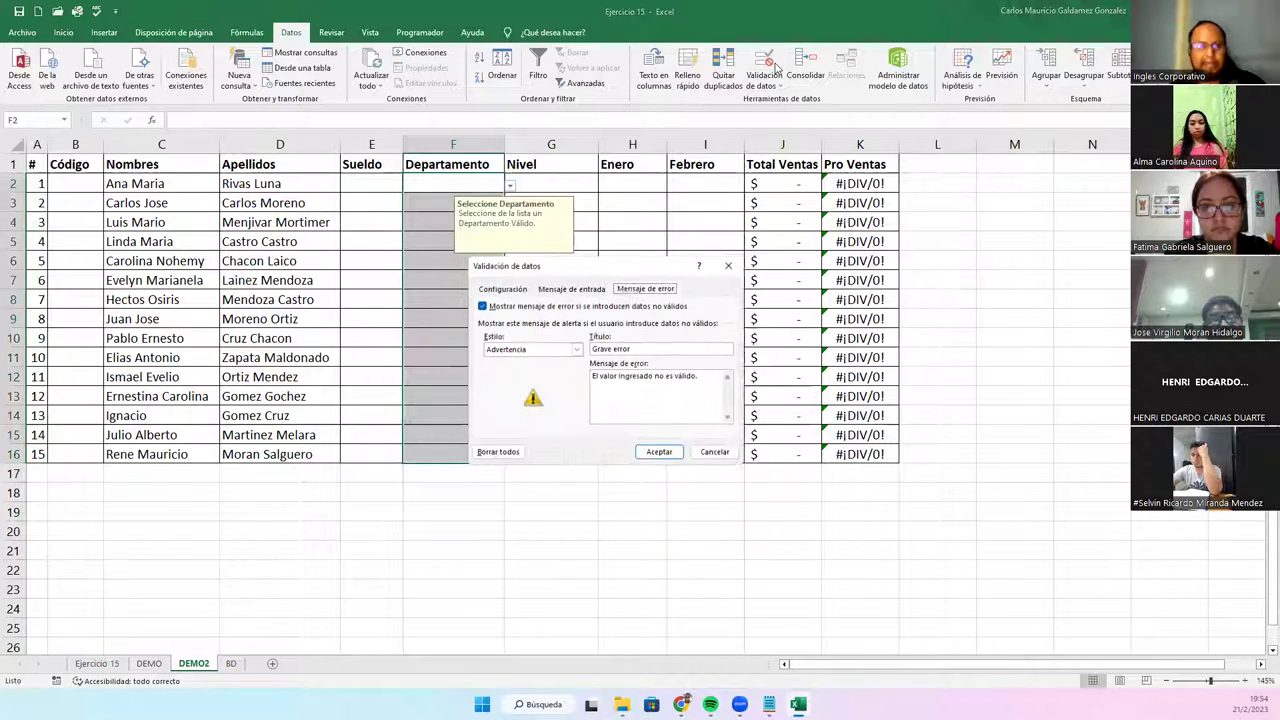
pyautogui.click(576, 349)
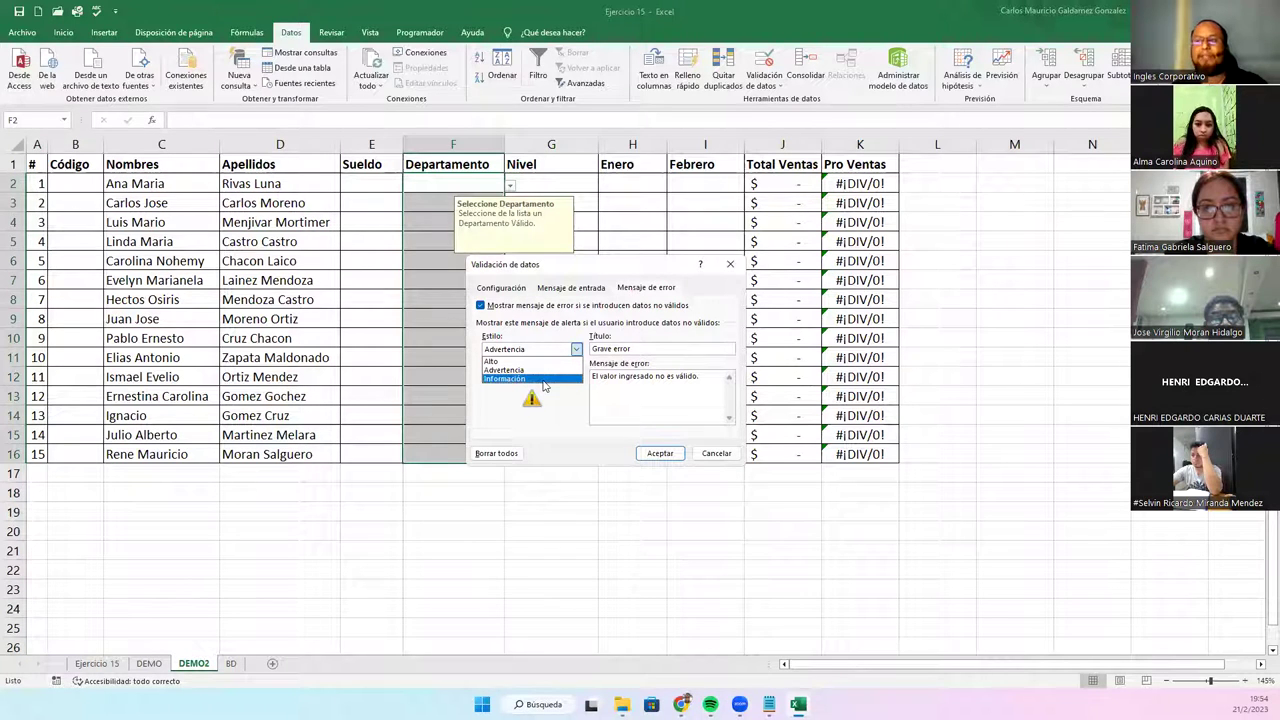
pyautogui.click(541, 361)
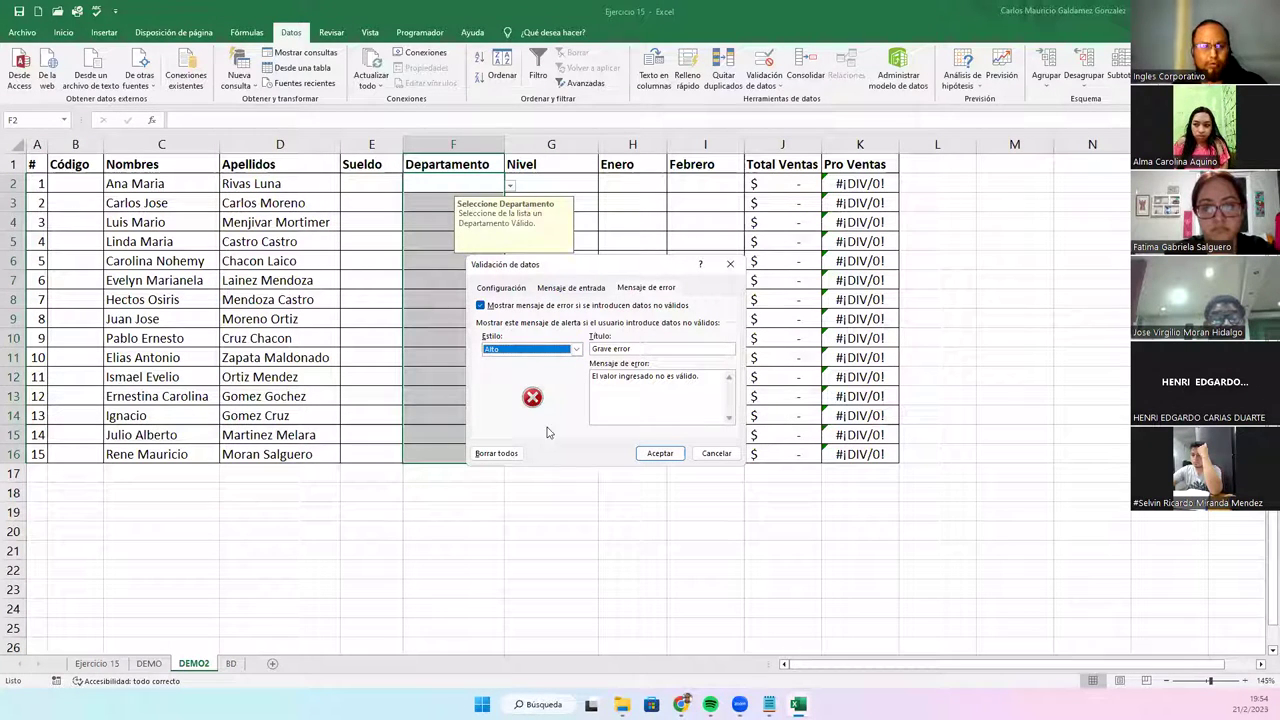
pyautogui.click(653, 350)
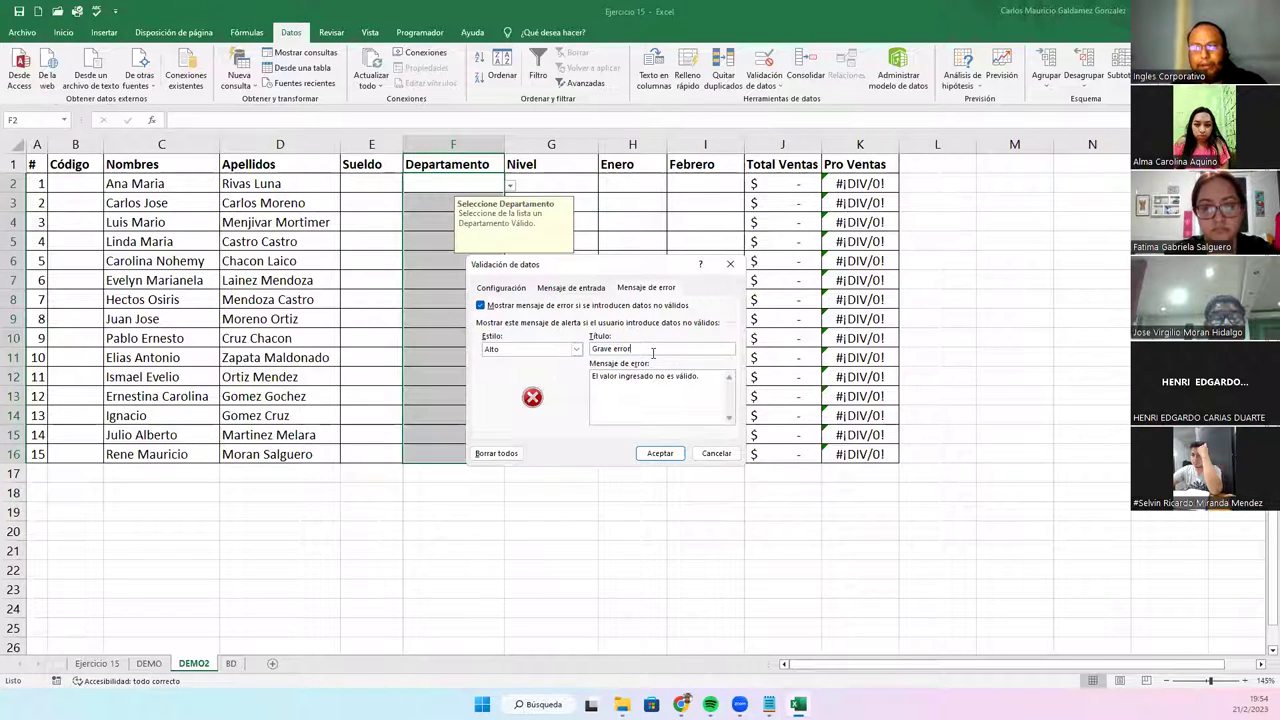
pyautogui.write('!!!')
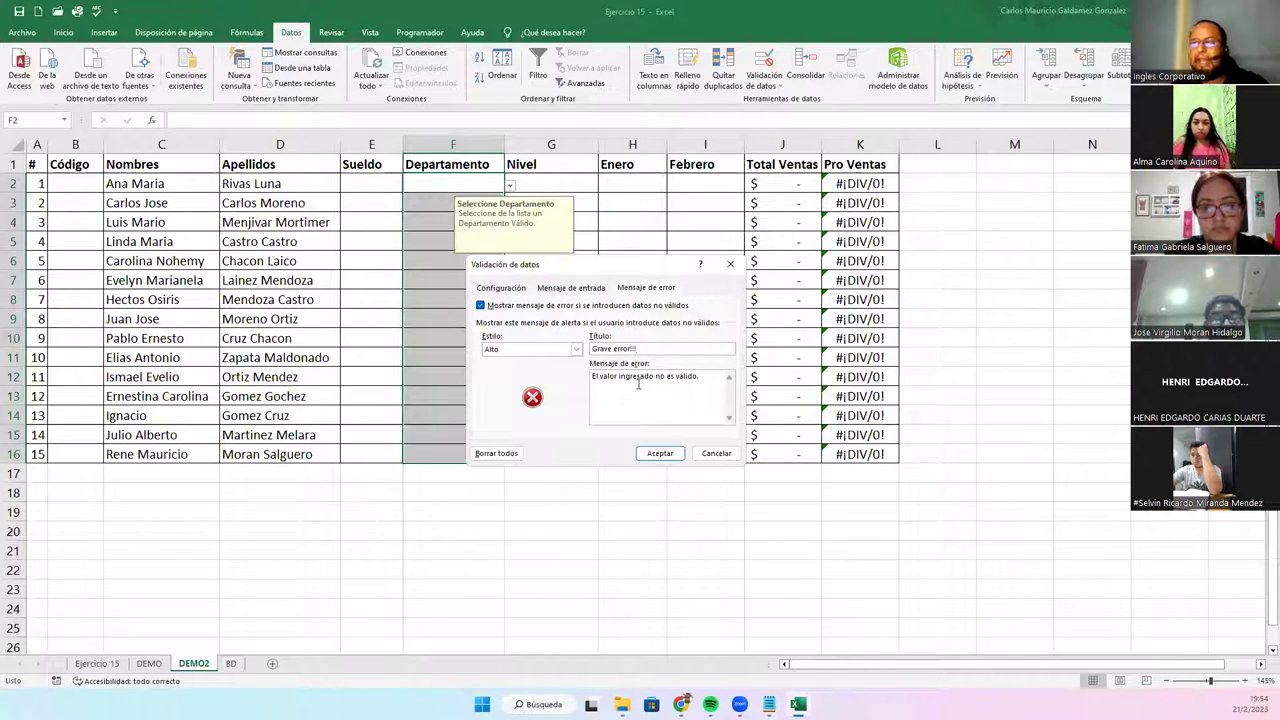
pyautogui.click(660, 453)
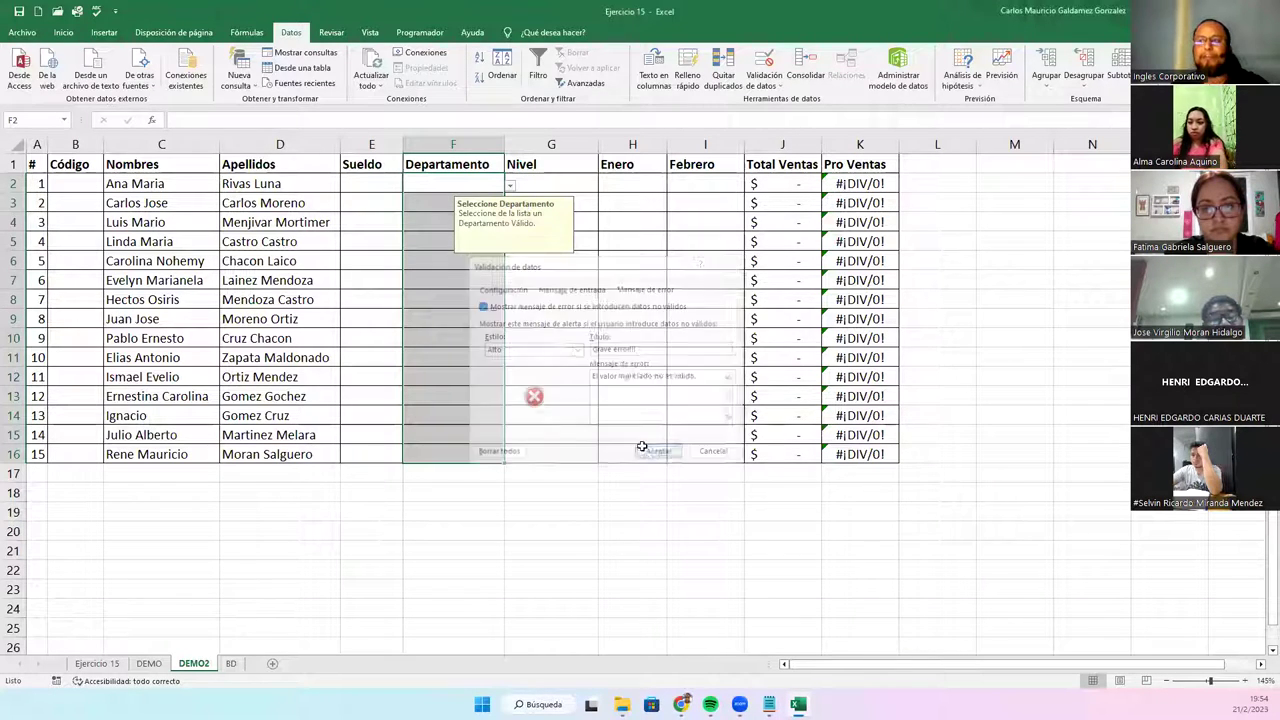
# - Test the Alto error alert by entering "Vial" in F10, retrying the entry once and cancelling it
pyautogui.click(450, 334)
pyautogui.write('Vial')
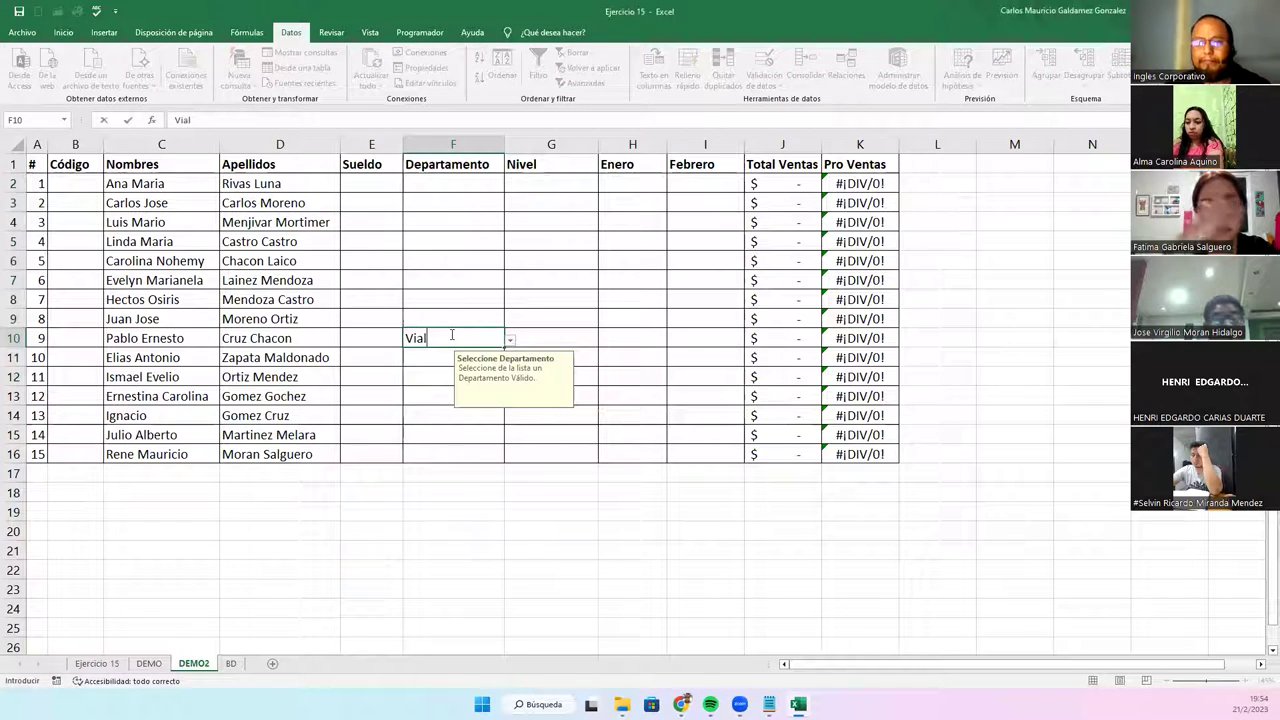
pyautogui.press('Return')
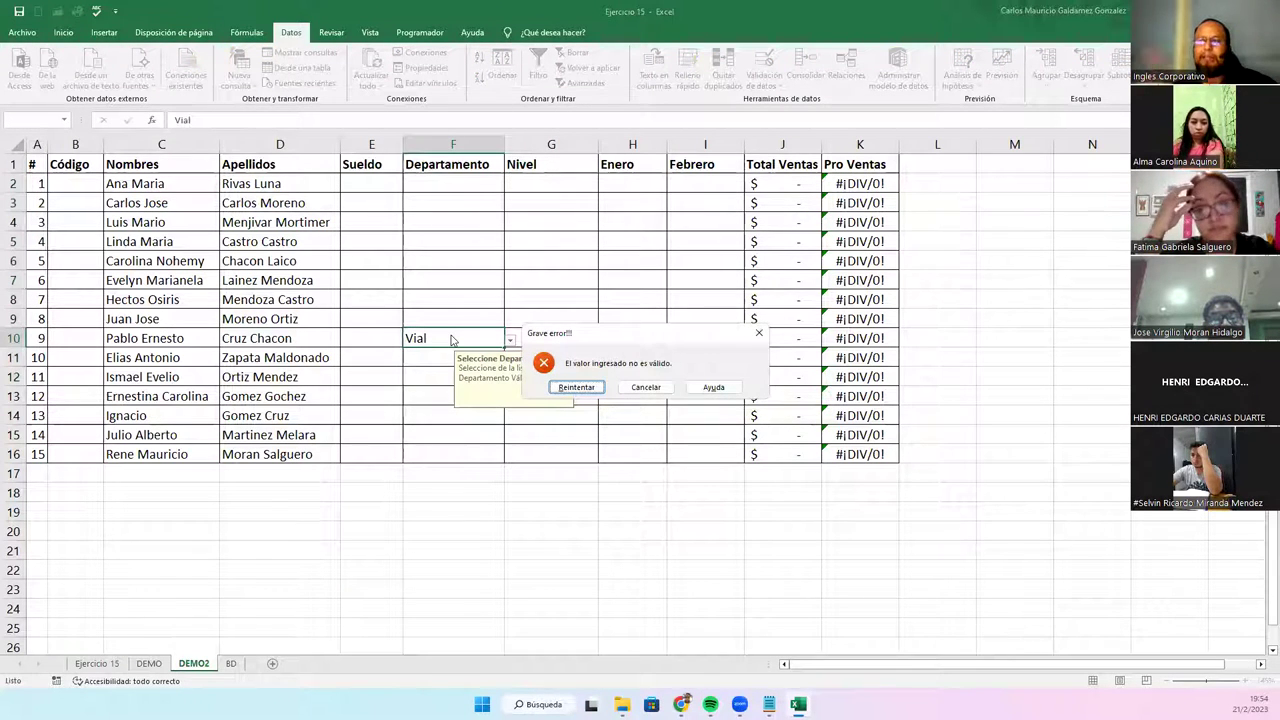
pyautogui.click(599, 387)
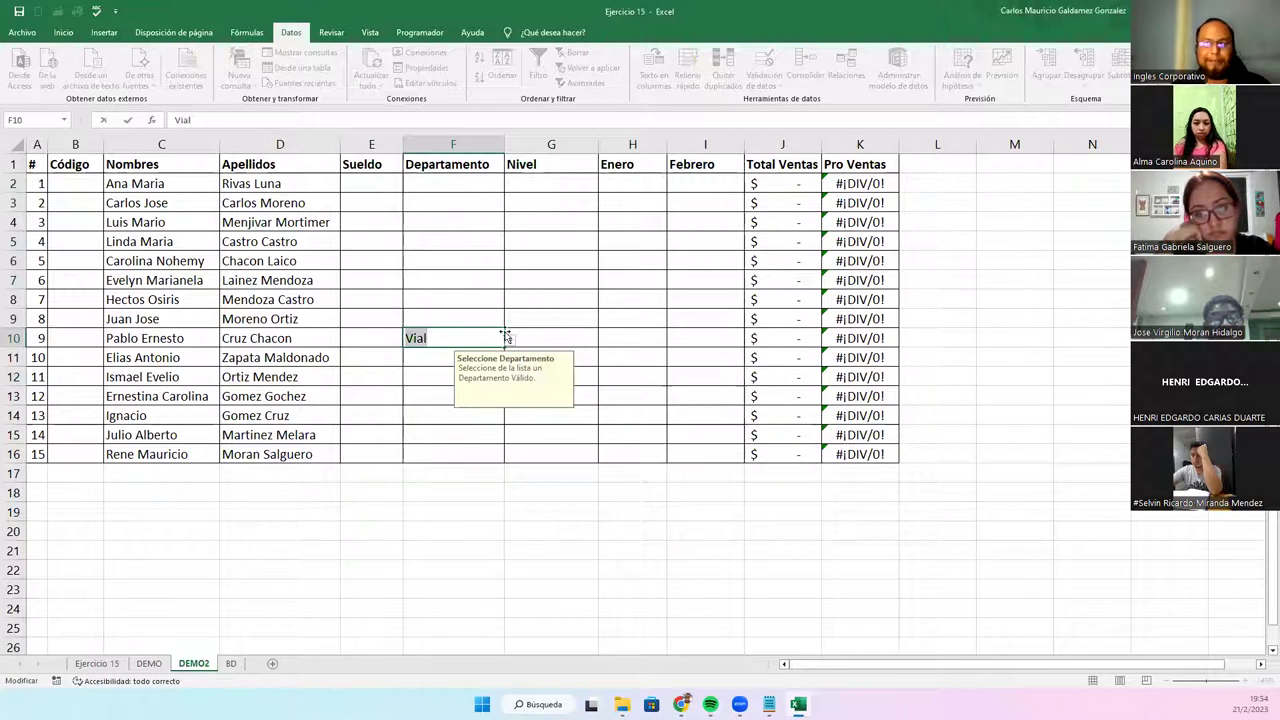
pyautogui.press('Return')
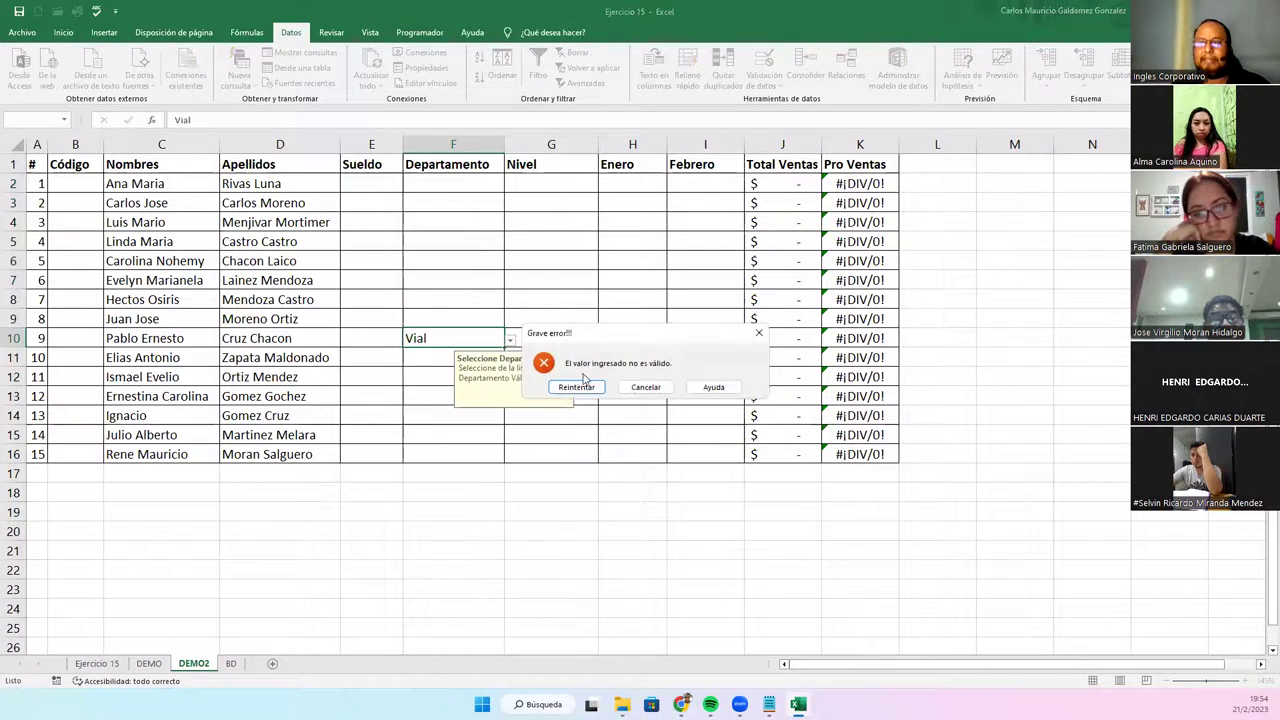
pyautogui.click(643, 387)
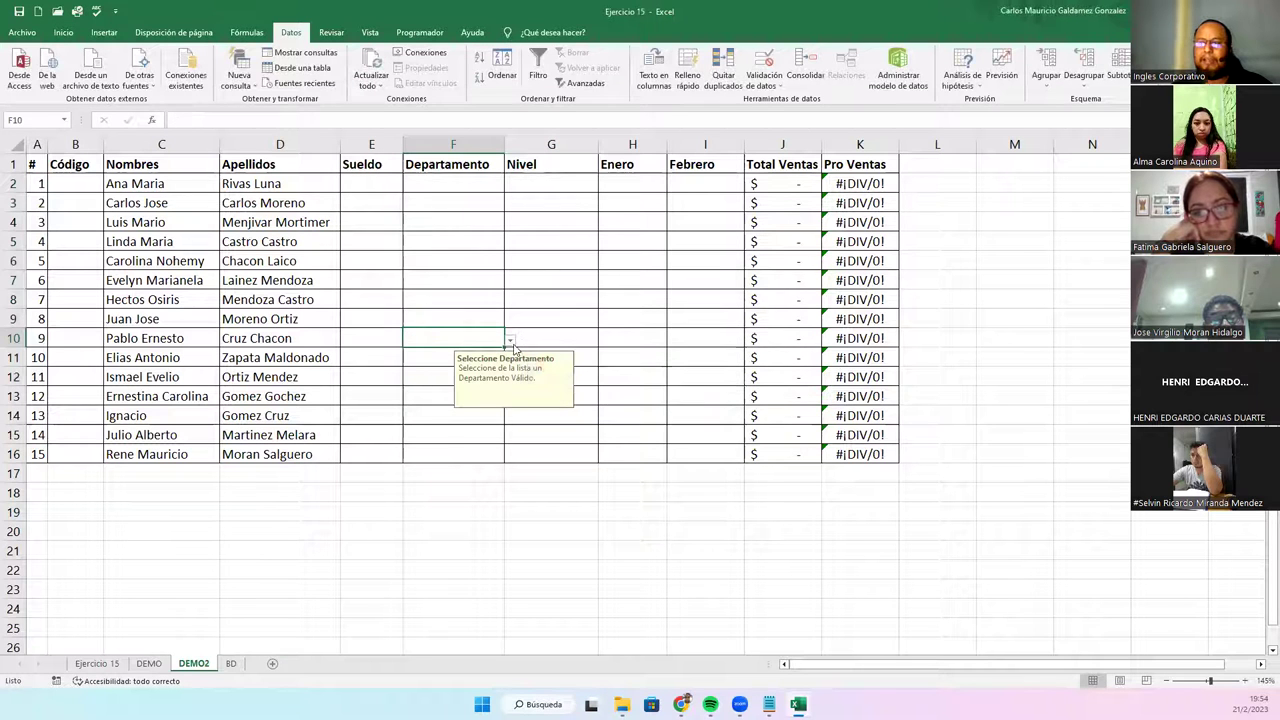
# - Choose Seguridad from the Departamento list in F10 and clear the cell
pyautogui.hotkey('alt', 'Down')
pyautogui.press('Down')
pyautogui.press('Down')
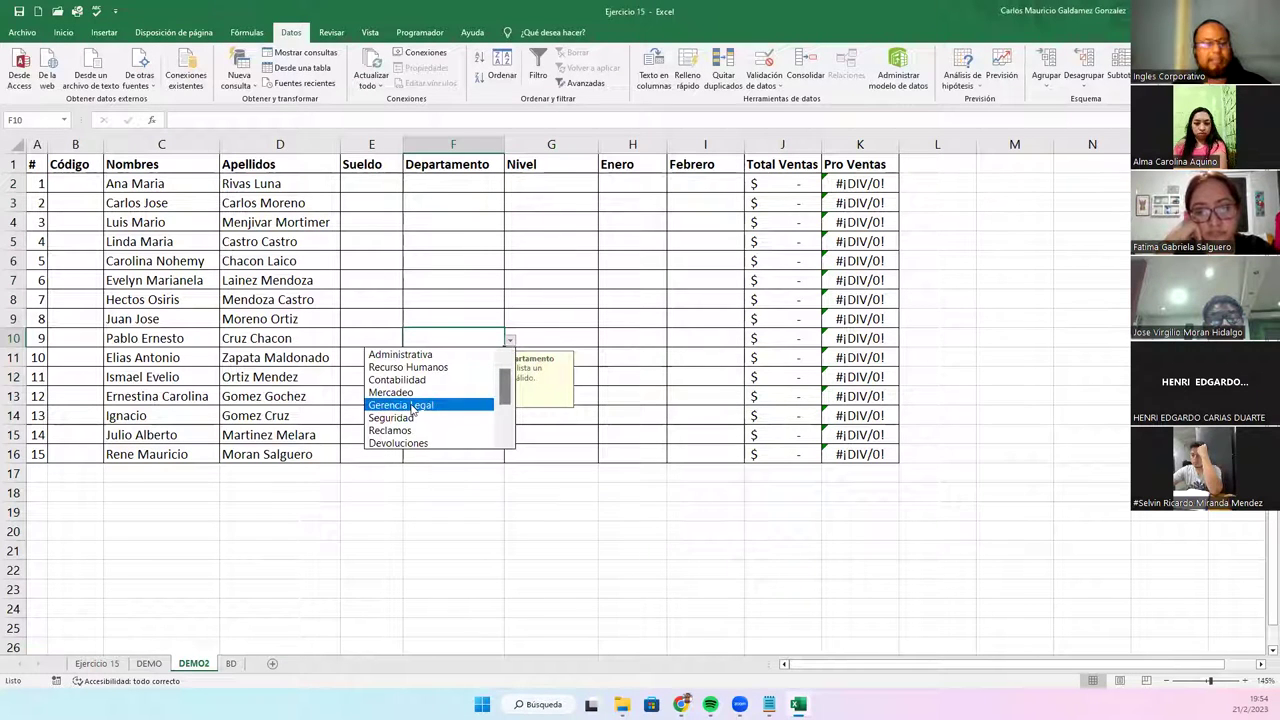
pyautogui.click(406, 419)
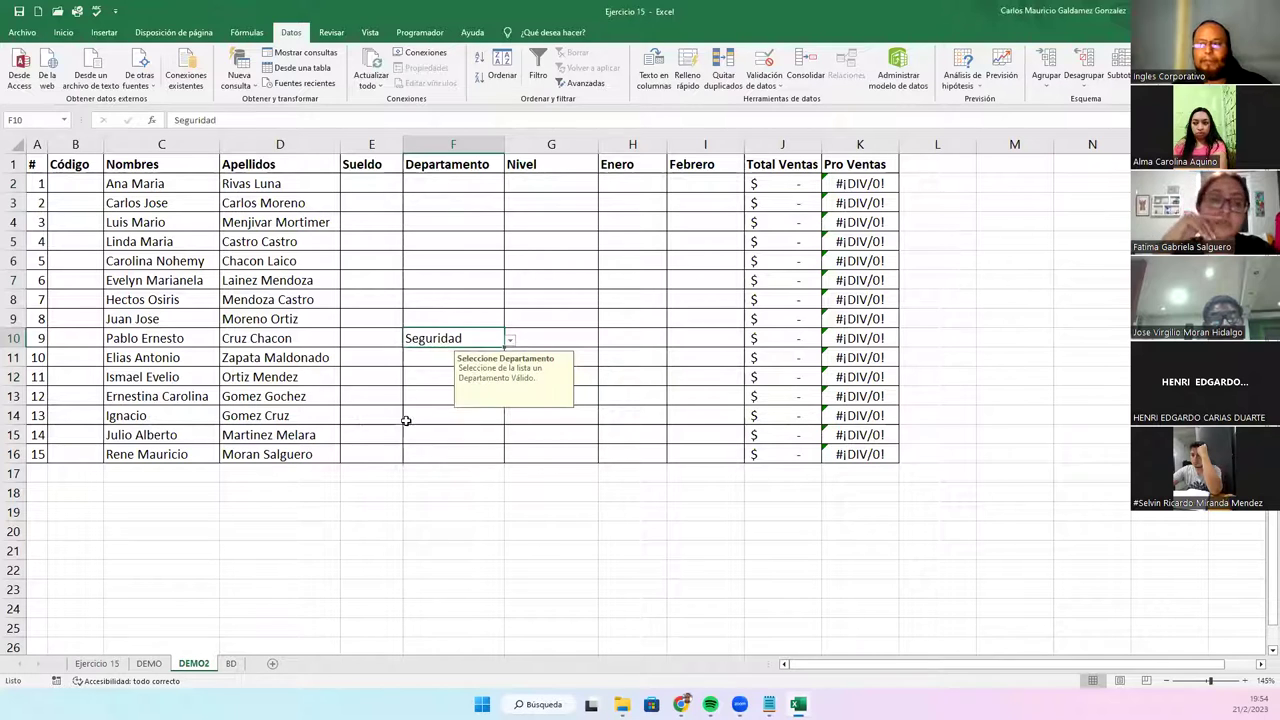
pyautogui.press('Delete')
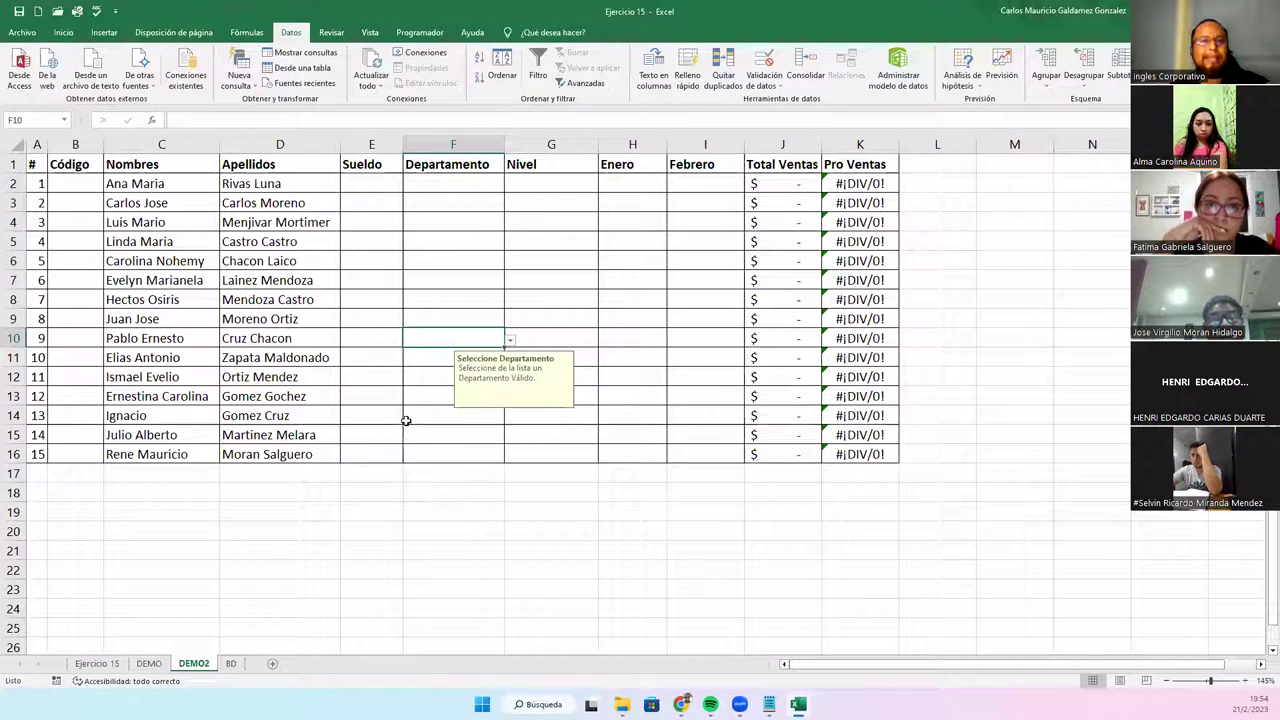
pyautogui.click(408, 322)
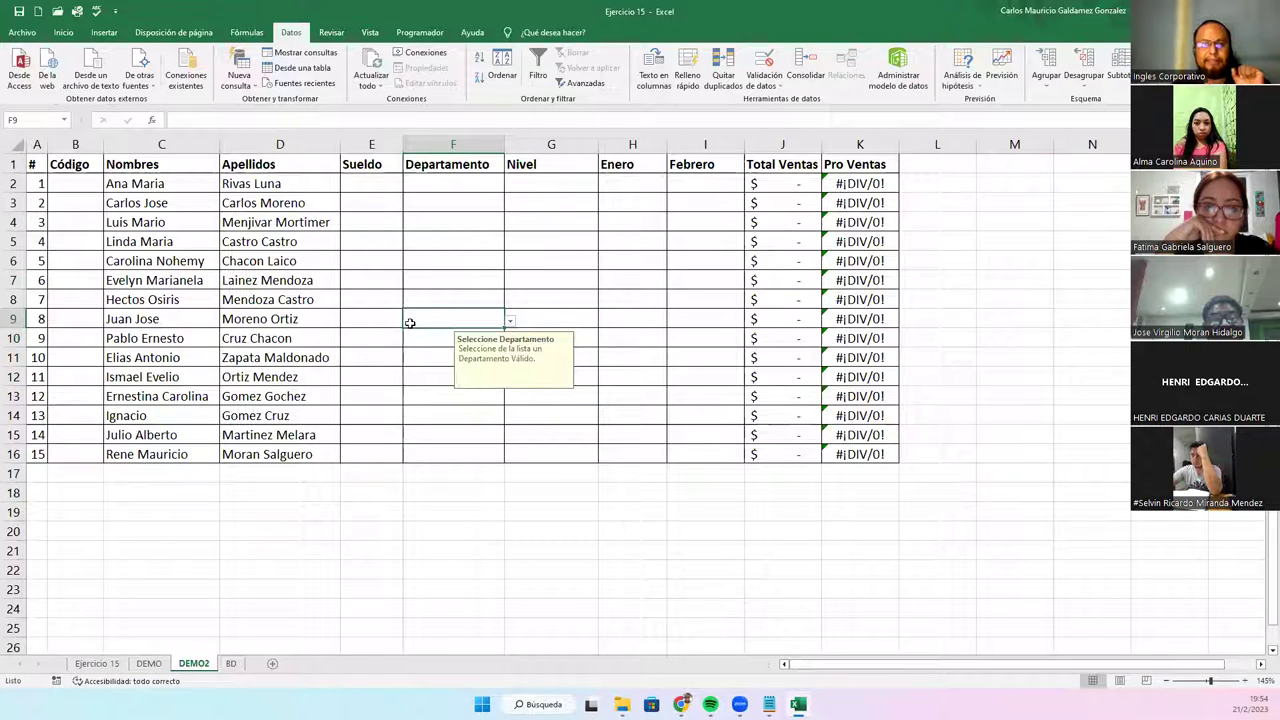
# - Give Nivel cells G2:G16 an Alto error alert titled "Error grave!!!" with the message "No ha seleccionado un valor válido."
pyautogui.moveTo(558, 183); pyautogui.dragTo(557, 456)
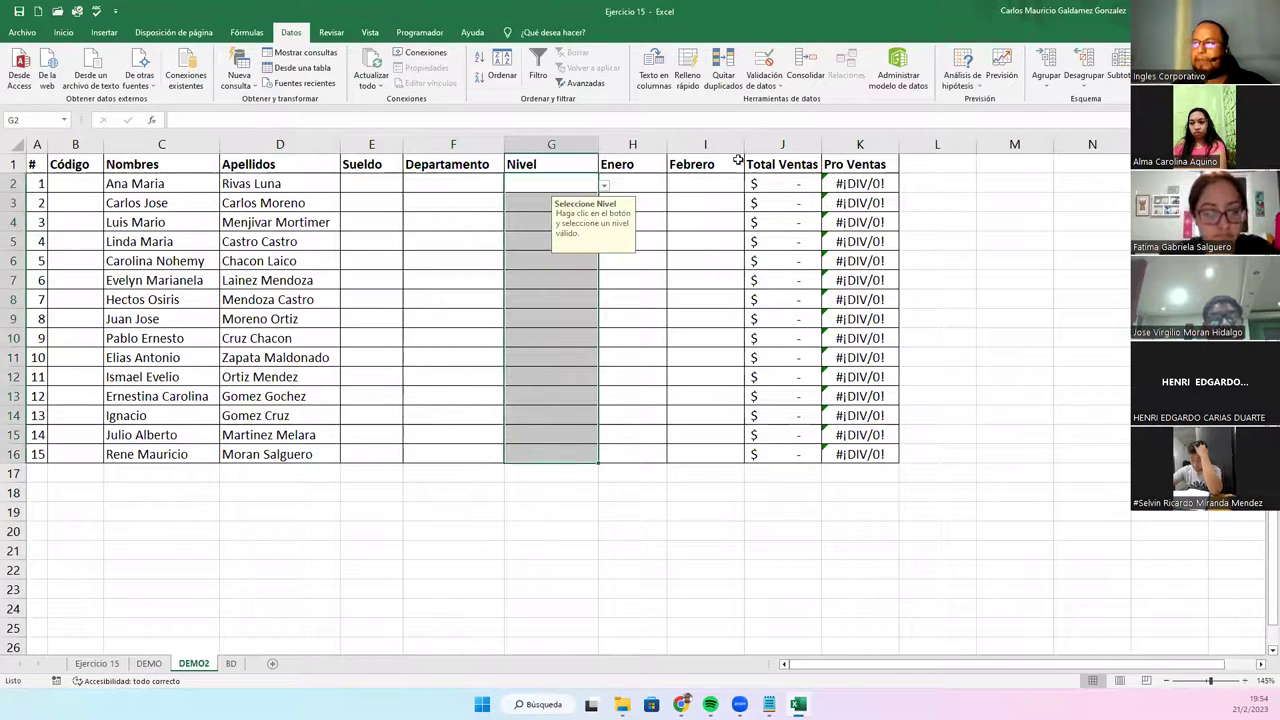
pyautogui.click(764, 68)
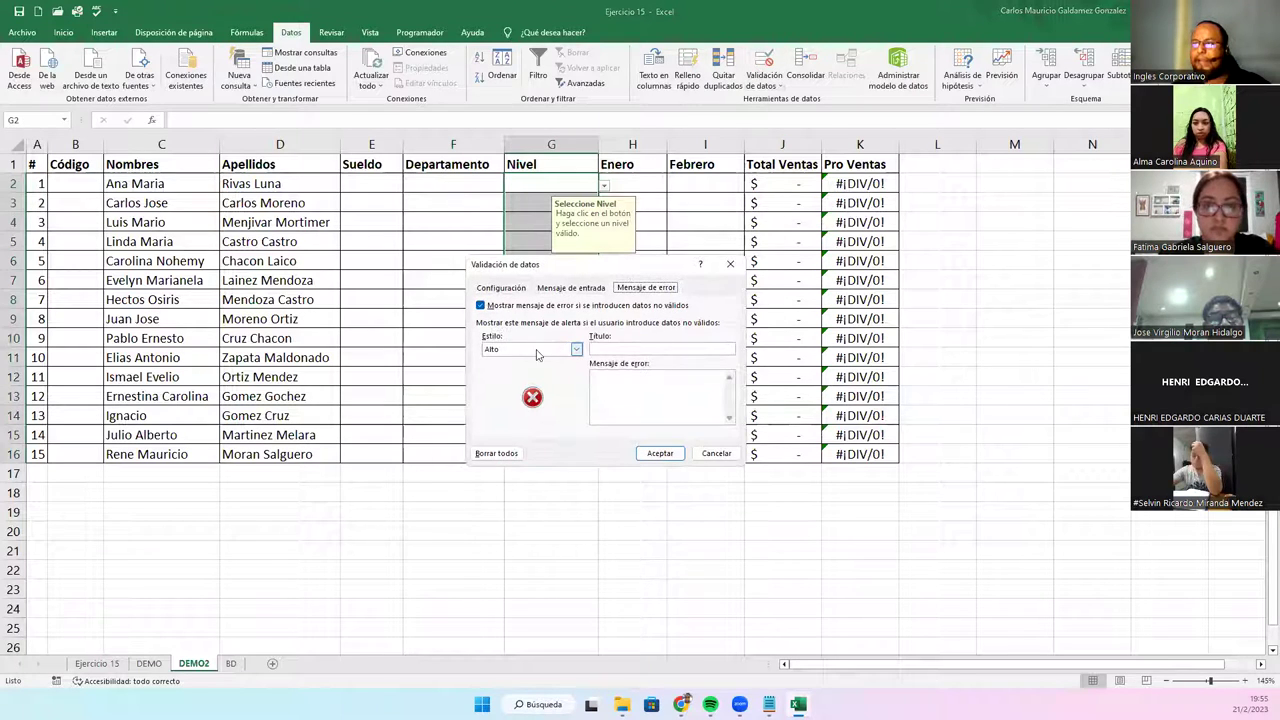
pyautogui.click(600, 345)
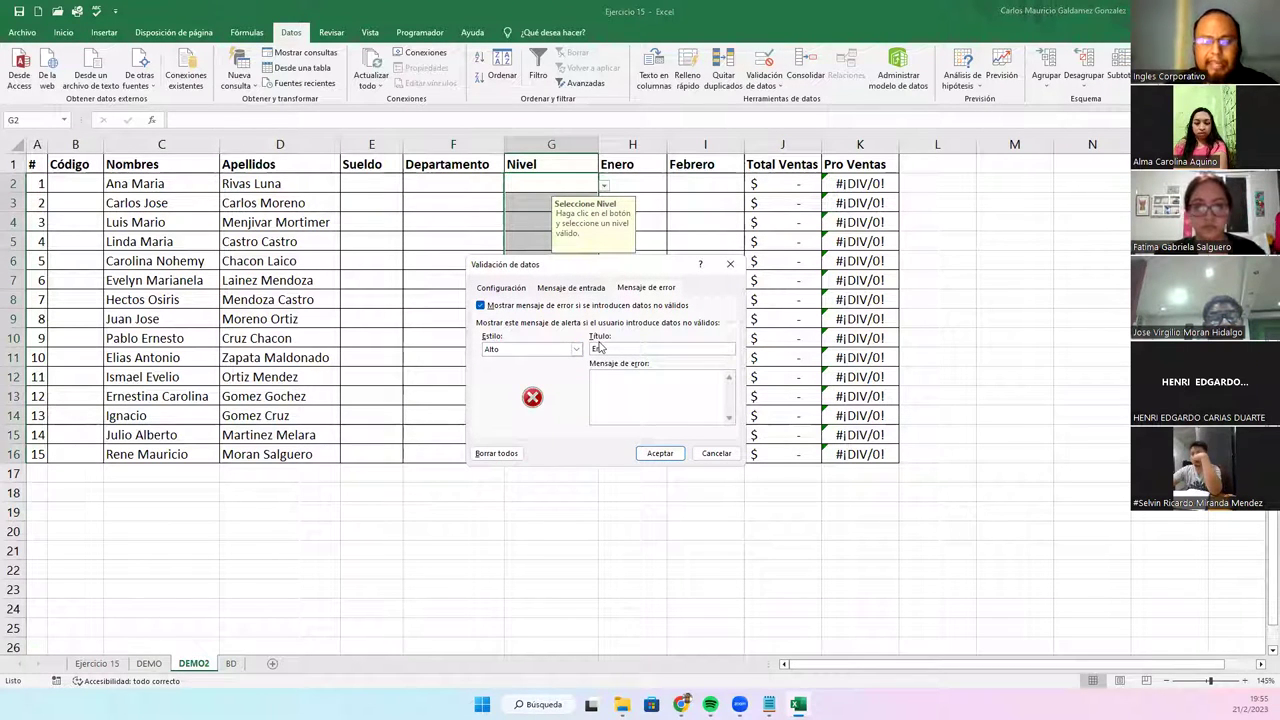
pyautogui.write('Error d')
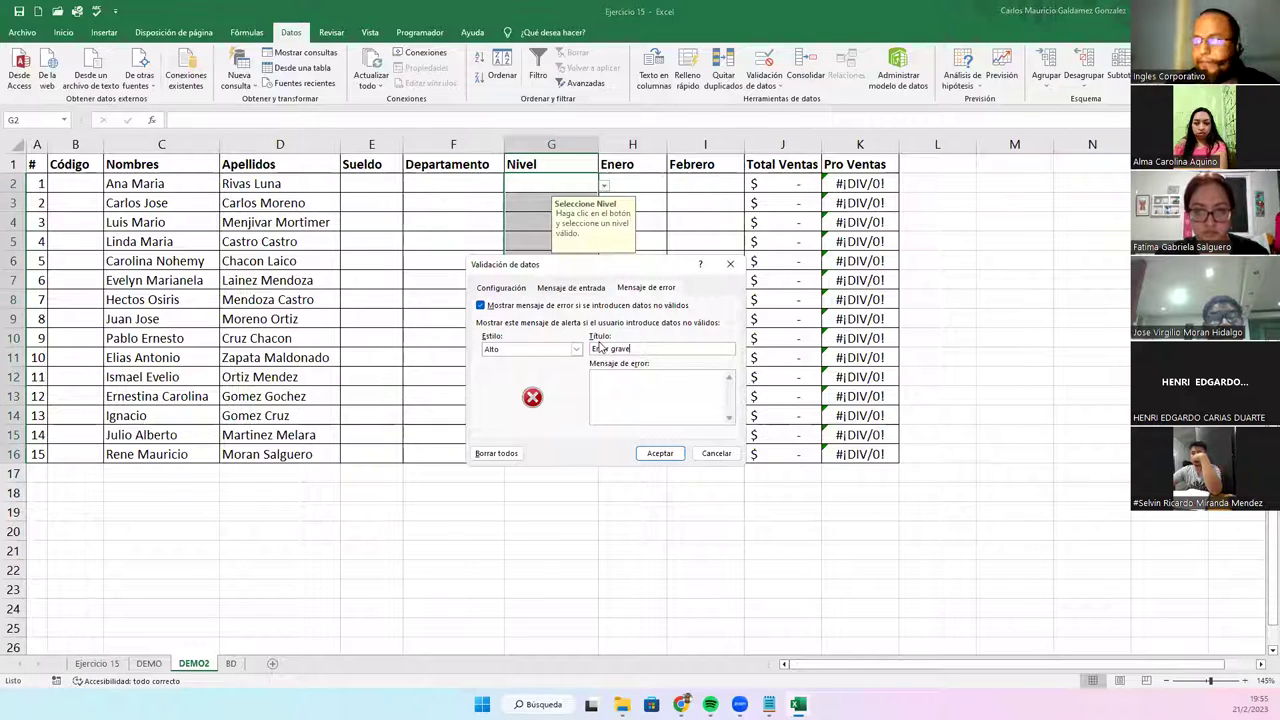
pyautogui.click(618, 391)
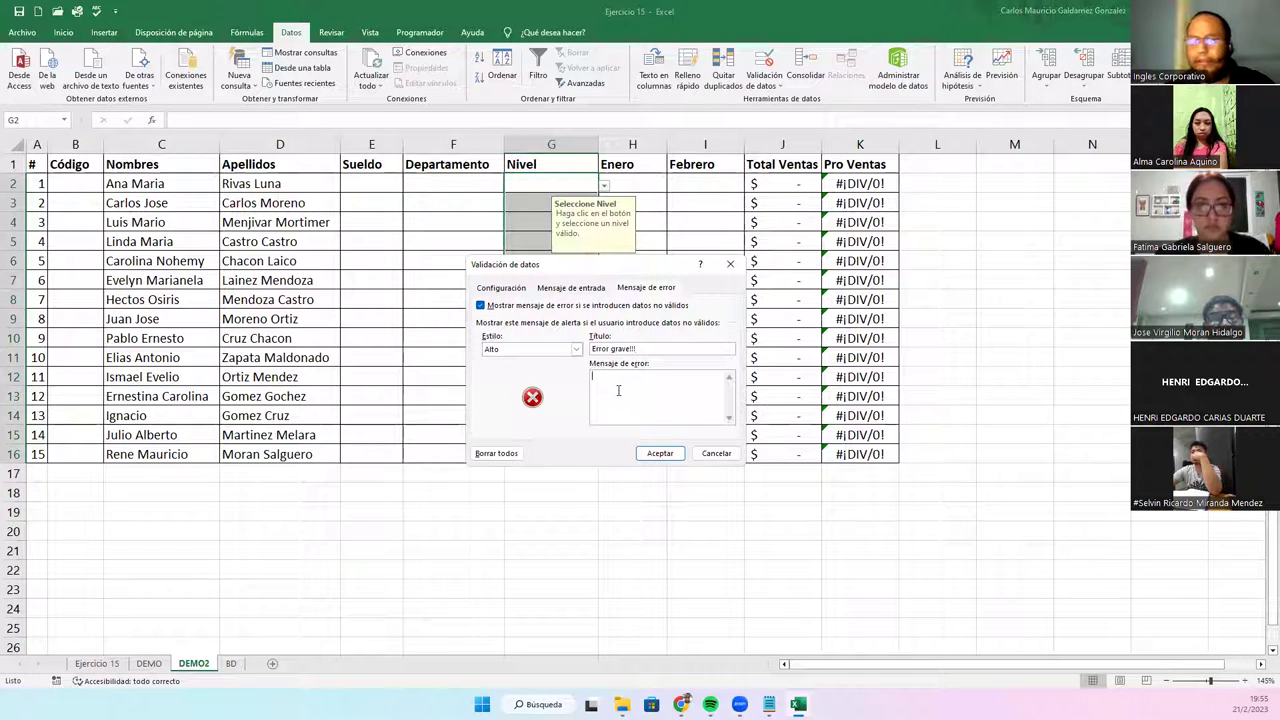
pyautogui.write('No ha sel')
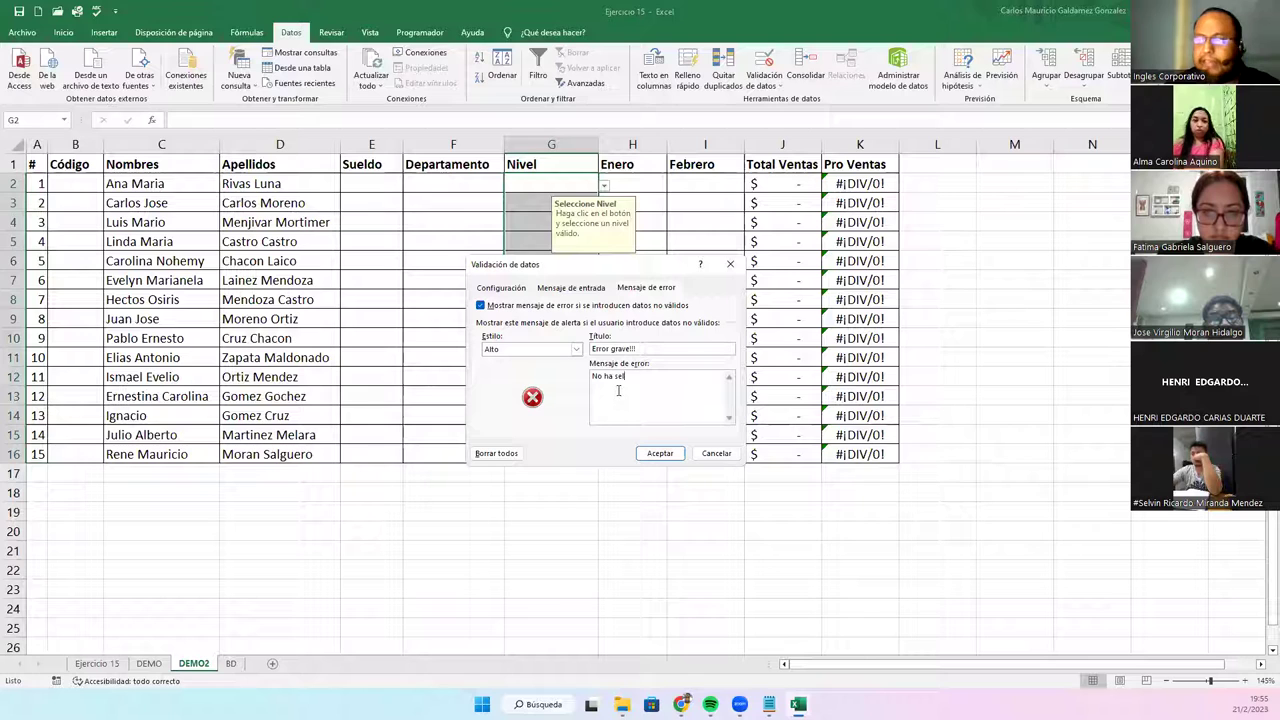
pyautogui.write('eccionado un val')
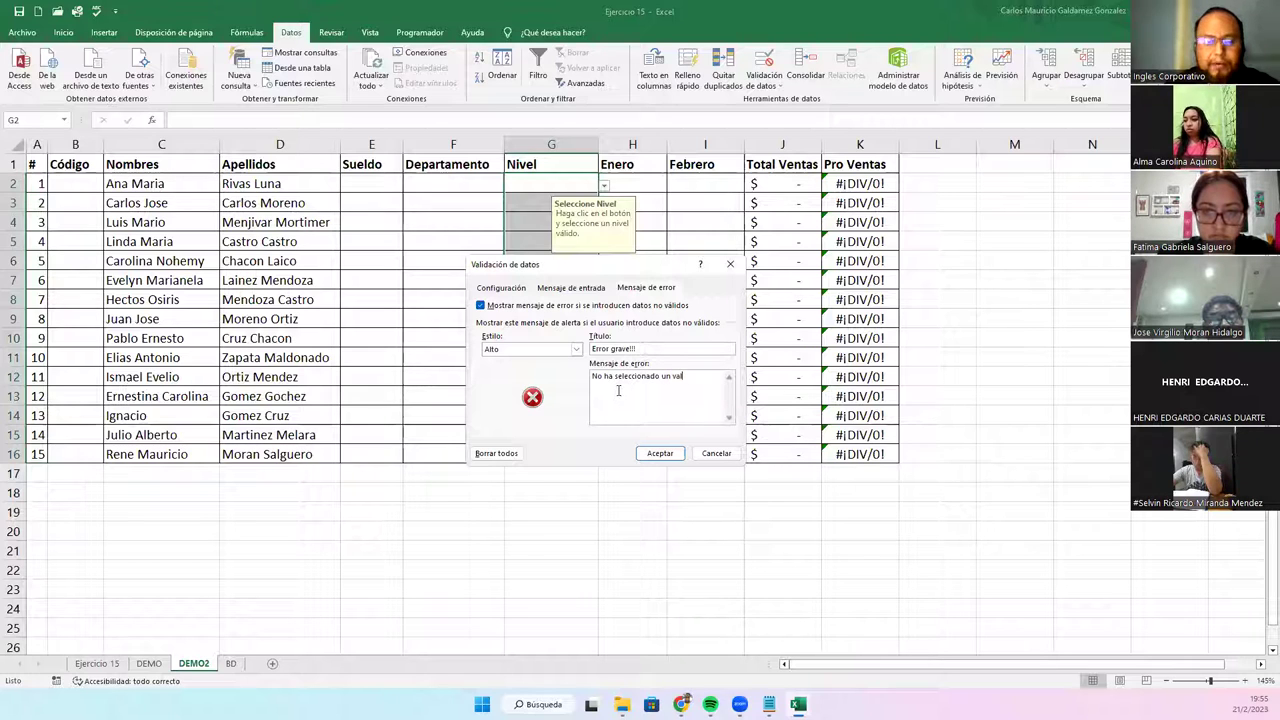
pyautogui.write('or válido.')
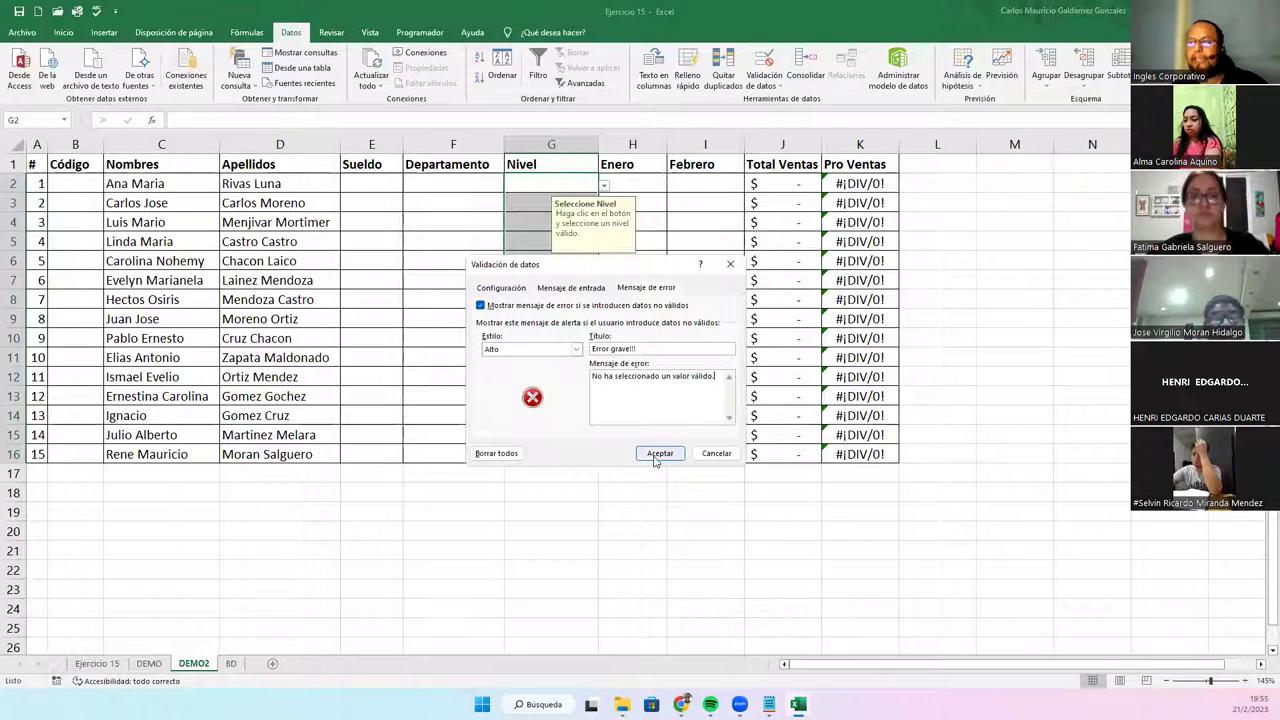
pyautogui.click(656, 455)
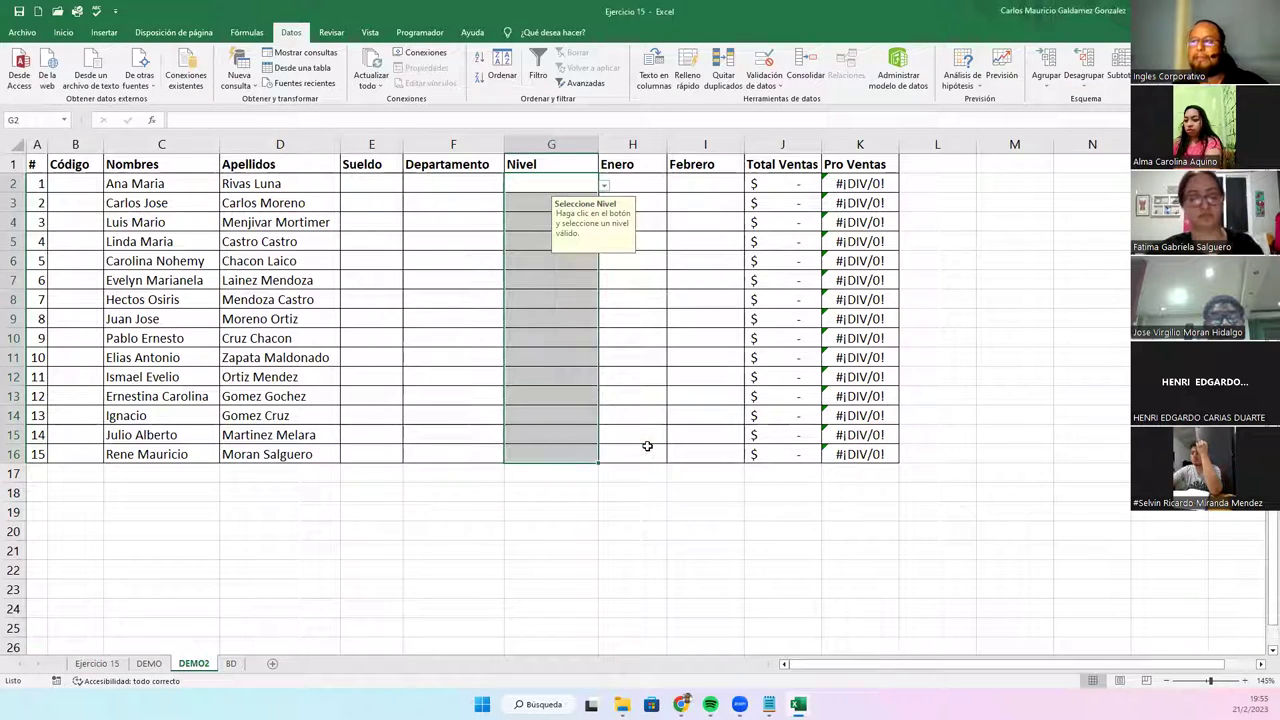
pyautogui.click(563, 351)
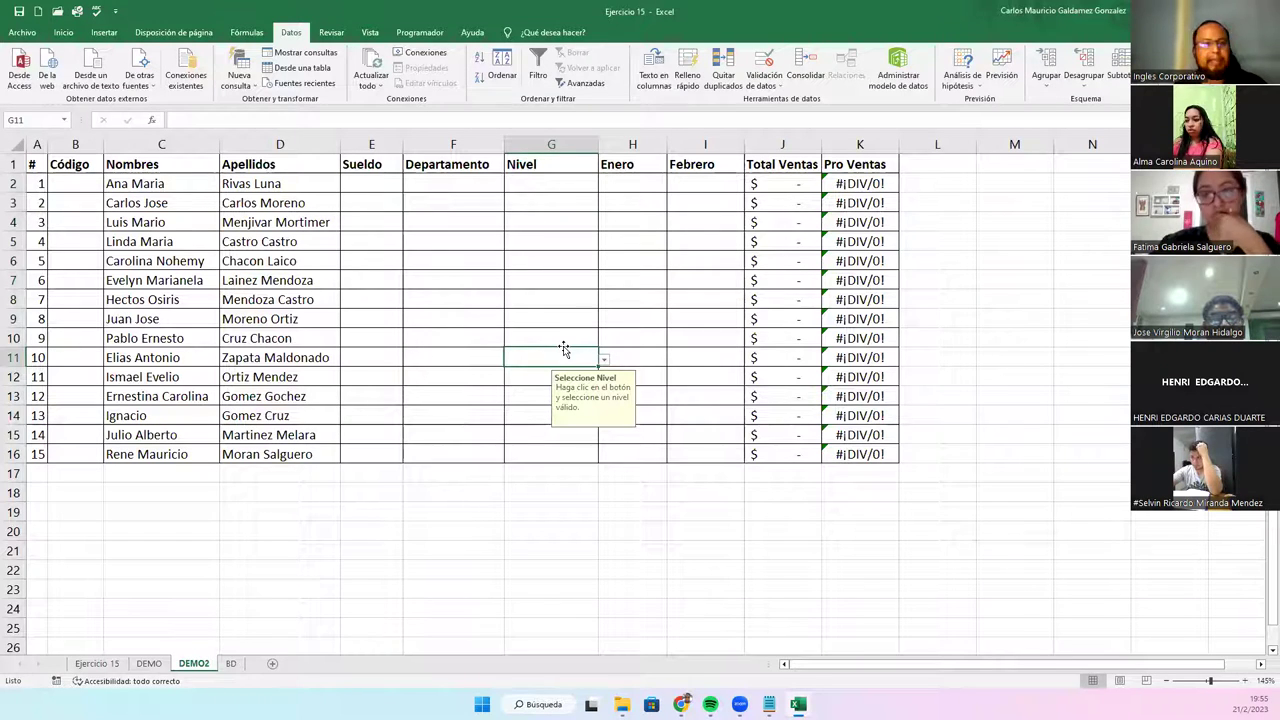
pyautogui.moveTo(380, 179); pyautogui.dragTo(374, 454)
pyautogui.moveTo(624, 183); pyautogui.dragTo(683, 452)
pyautogui.moveTo(762, 184); pyautogui.dragTo(790, 200)
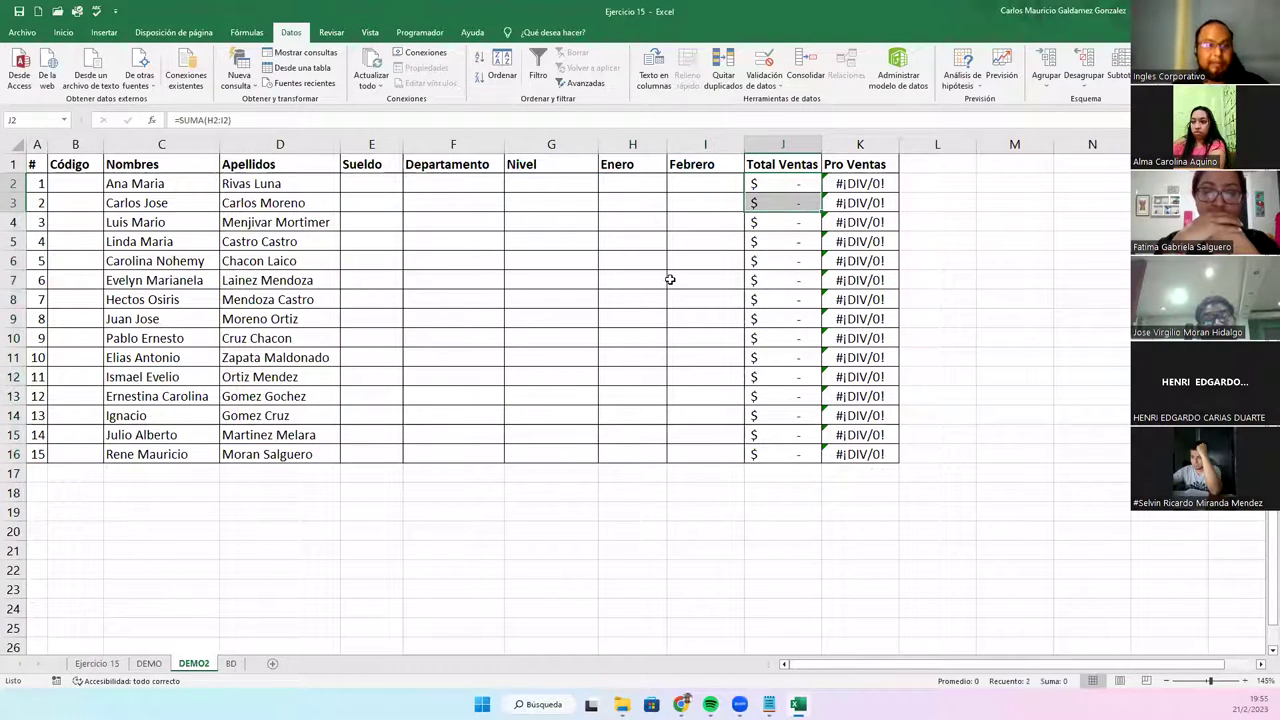
pyautogui.click(360, 220)
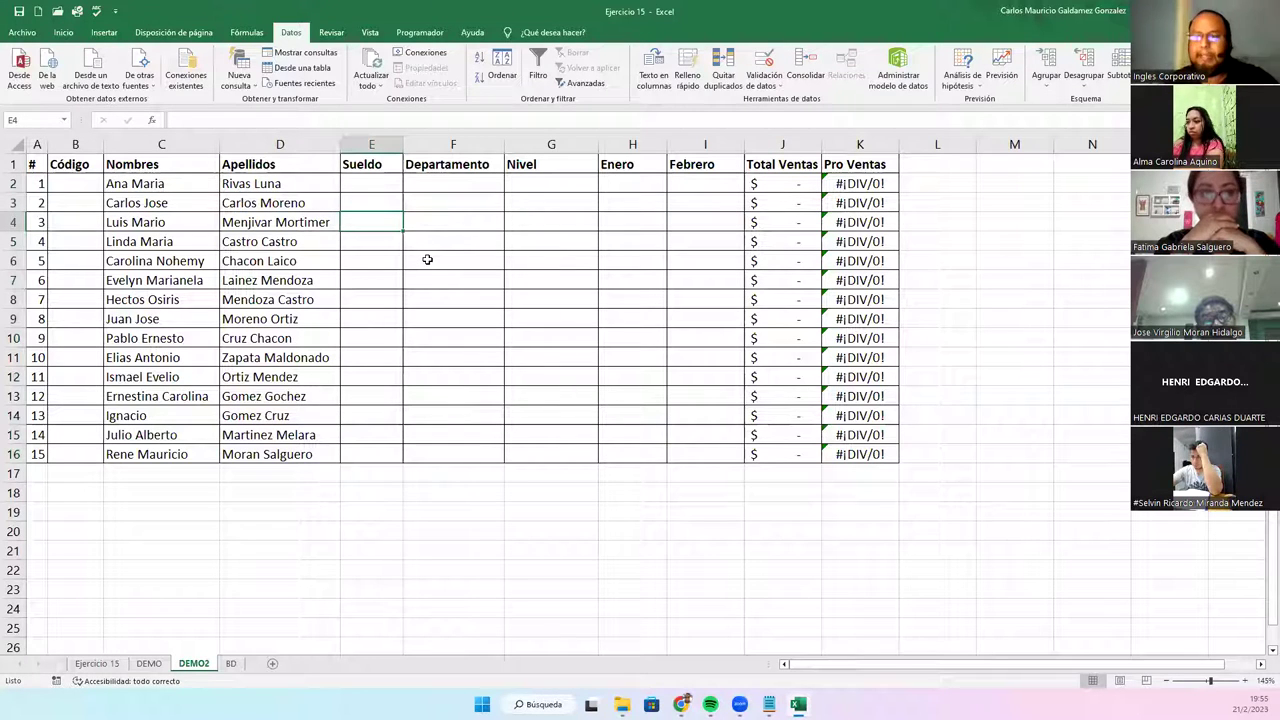
# - Delete the DEMO worksheet from the workbook
pyautogui.click(148, 663)
pyautogui.rightClick(148, 668)
pyautogui.click(190, 528)
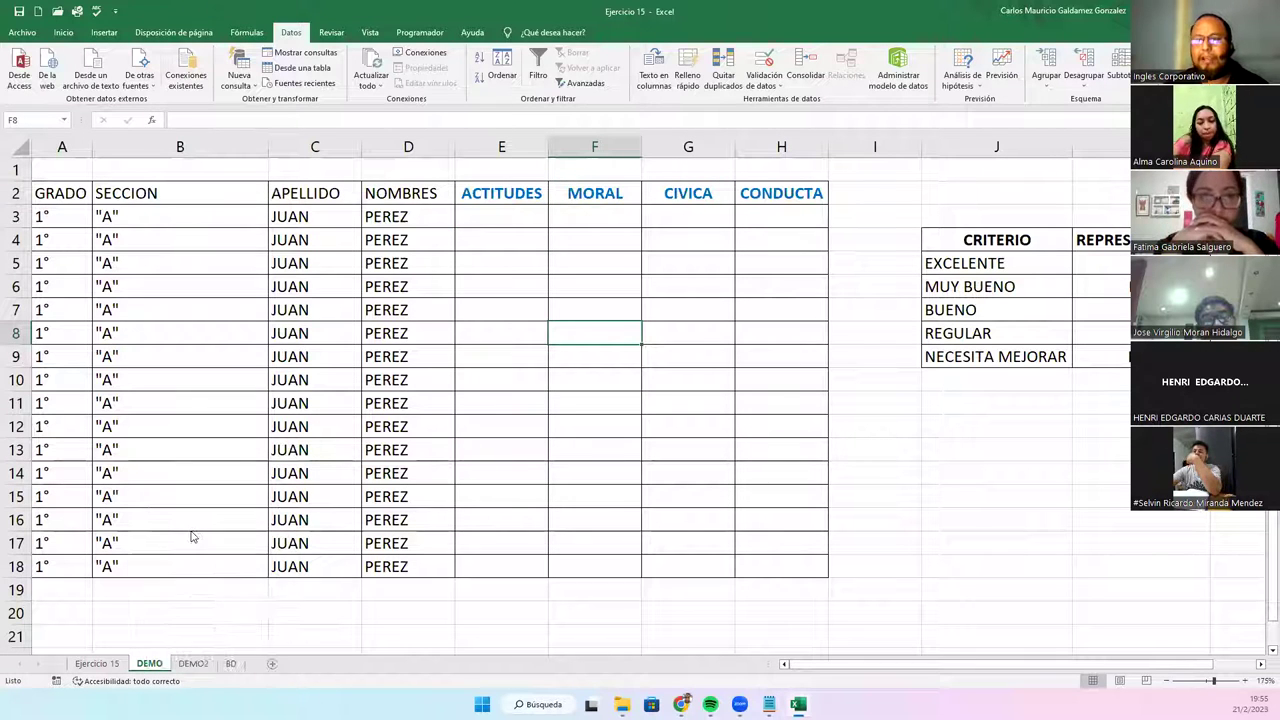
pyautogui.click(610, 387)
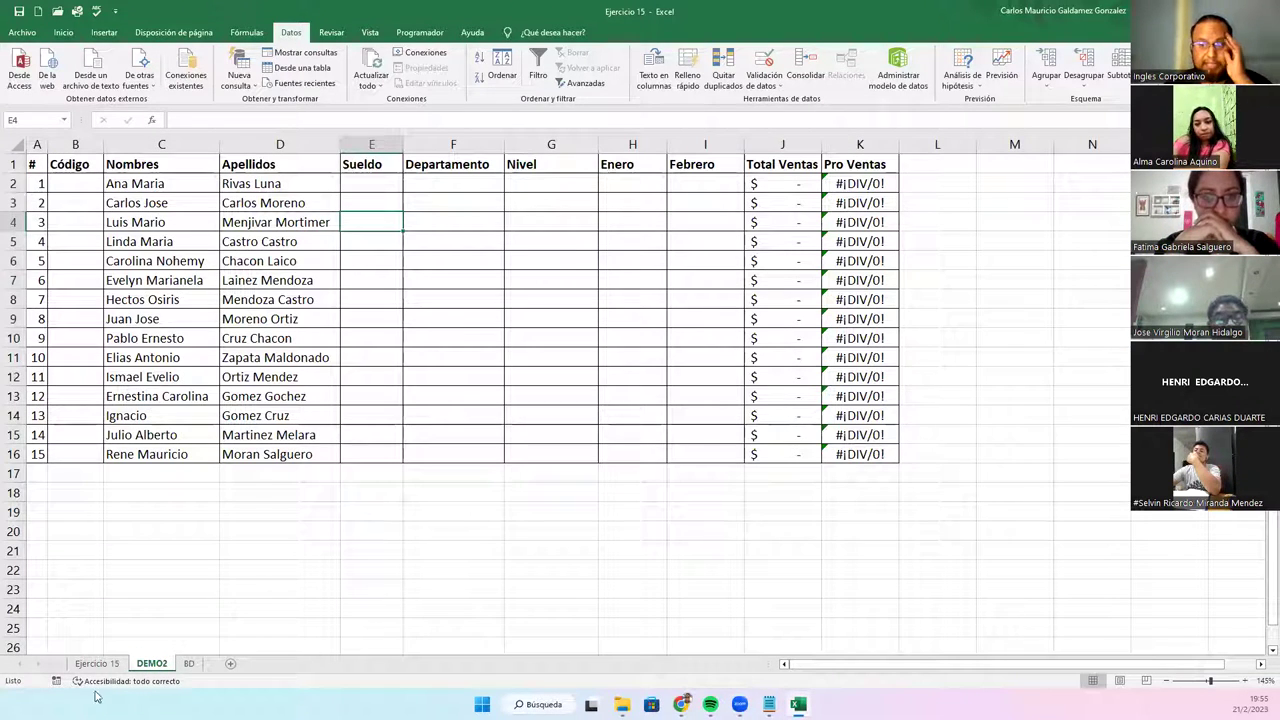
# - Check the invoice's date fields on Ejercicio 15 and add the headings DIA, MES and AÑO in C1:E1 of the BD sheet
pyautogui.click(97, 664)
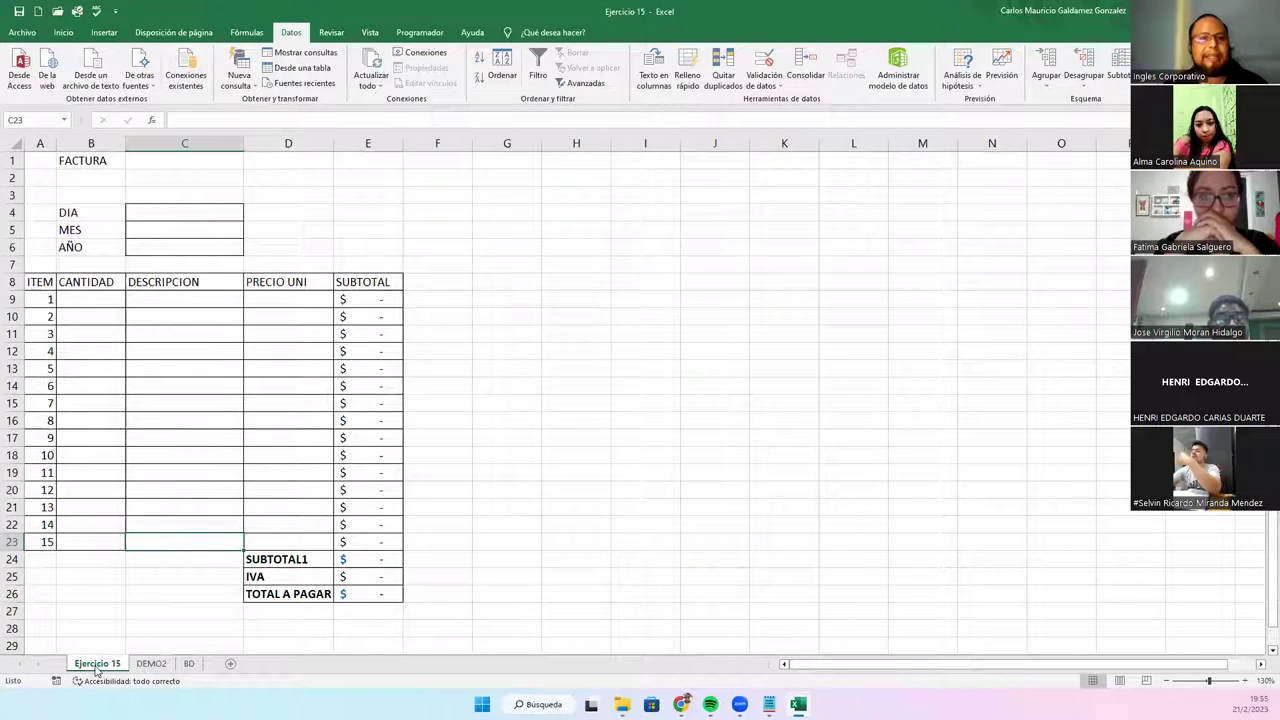
pyautogui.click(205, 214)
pyautogui.click(203, 230)
pyautogui.click(210, 248)
pyautogui.click(189, 664)
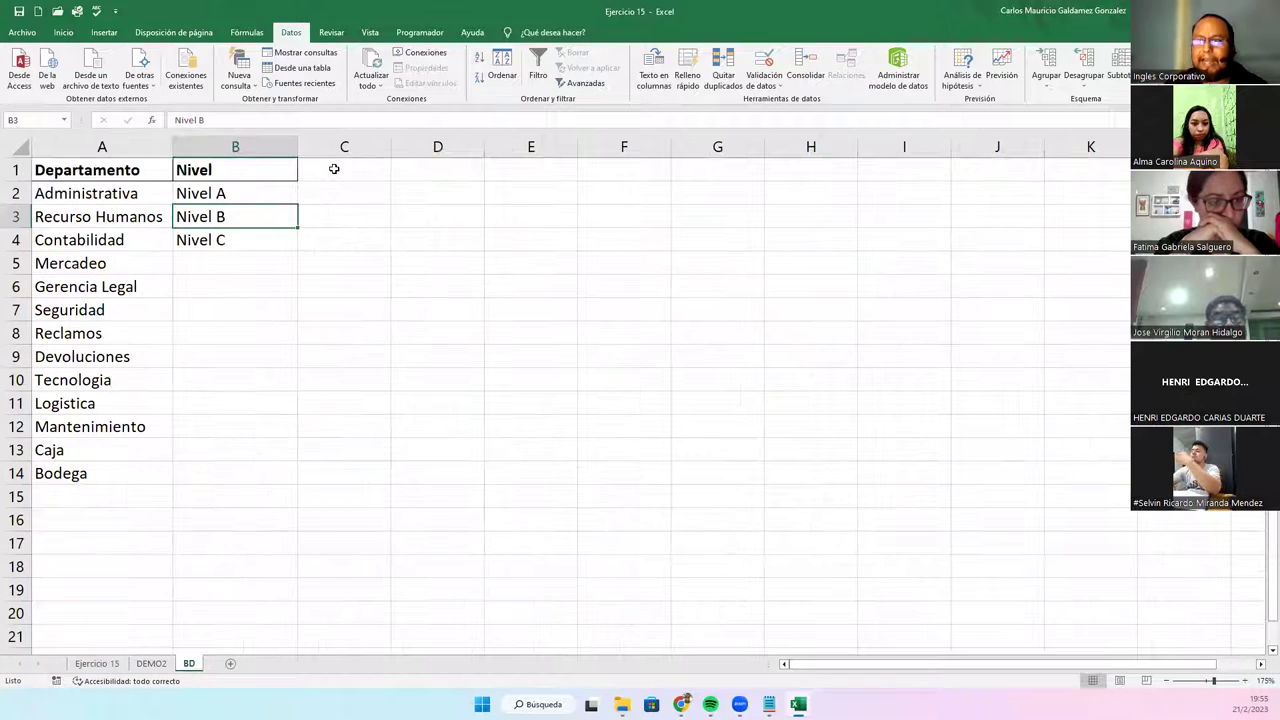
pyautogui.click(334, 169)
pyautogui.write('DIA')
pyautogui.press('Tab')
pyautogui.write('MES')
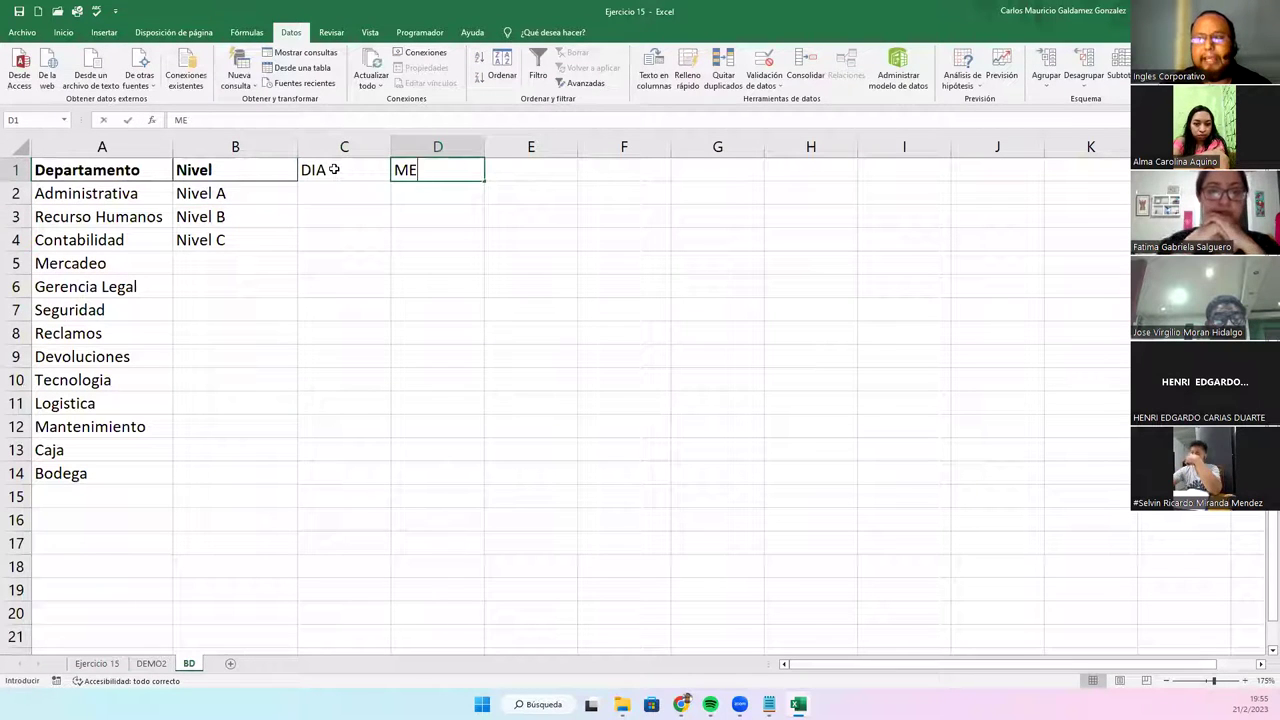
pyautogui.press('Tab')
pyautogui.write('AÑO')
pyautogui.press('Return')
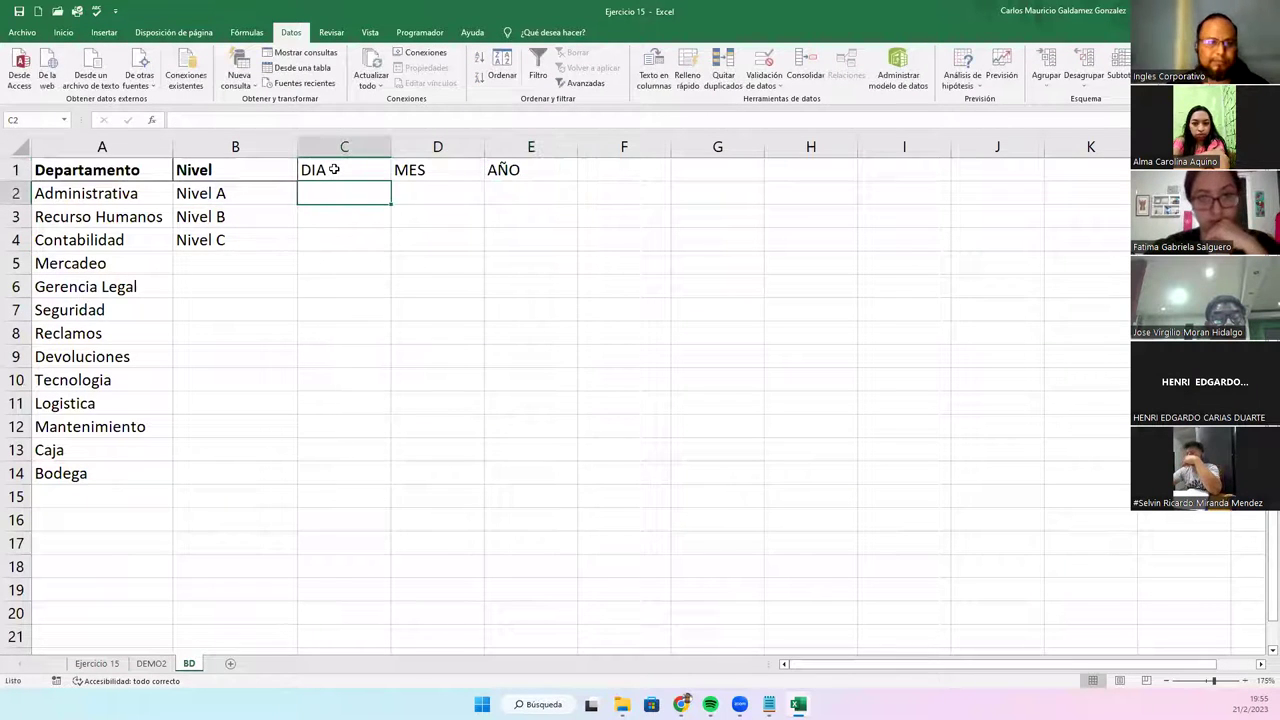
# - Review the invoice's CANTIDAD, PRECIO UNI and SUBTOTAL columns on Ejercicio 15 and inspect the SUBTOTAL1 formula in E24
pyautogui.moveTo(337, 204); pyautogui.dragTo(335, 614)
pyautogui.click(151, 663)
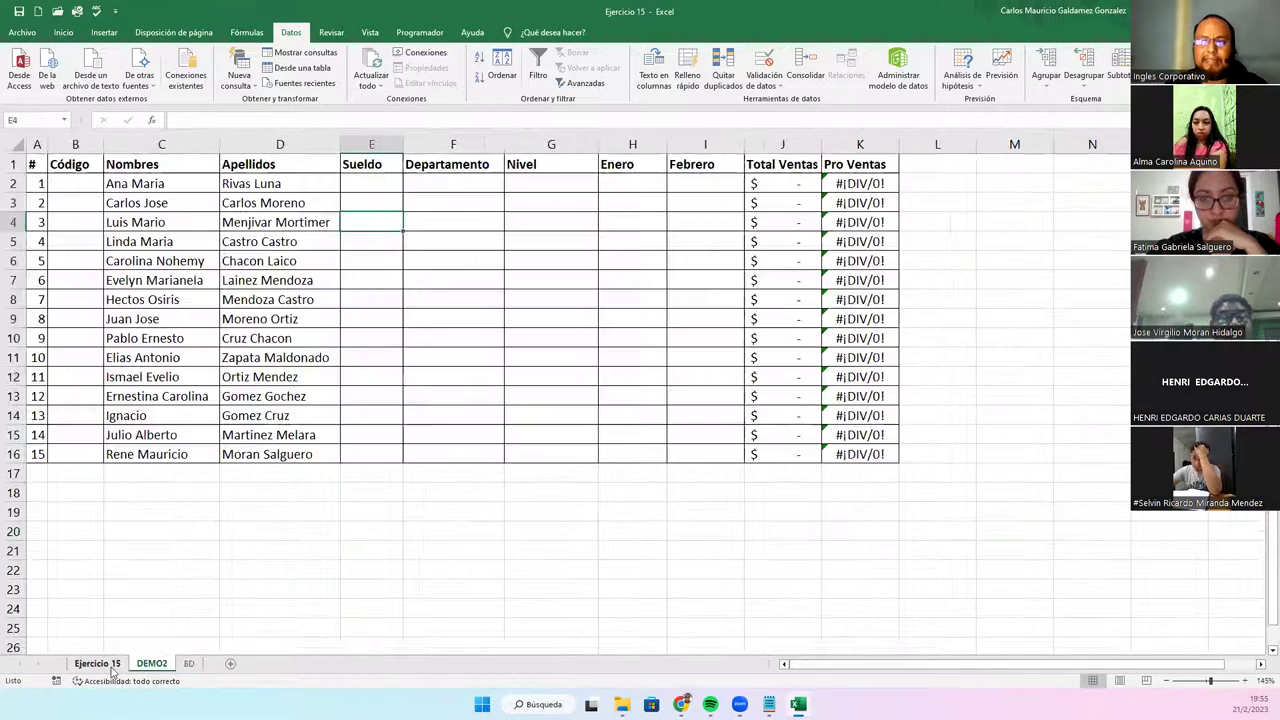
pyautogui.click(108, 665)
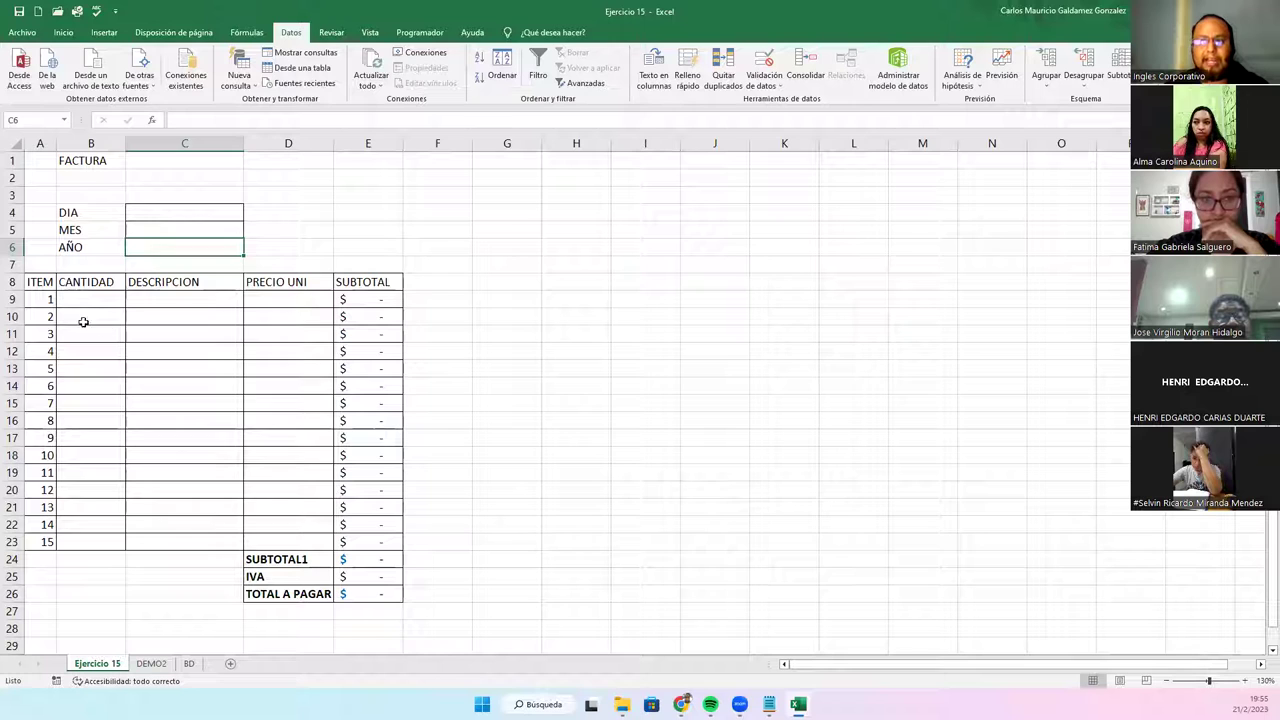
pyautogui.moveTo(77, 300); pyautogui.dragTo(98, 545)
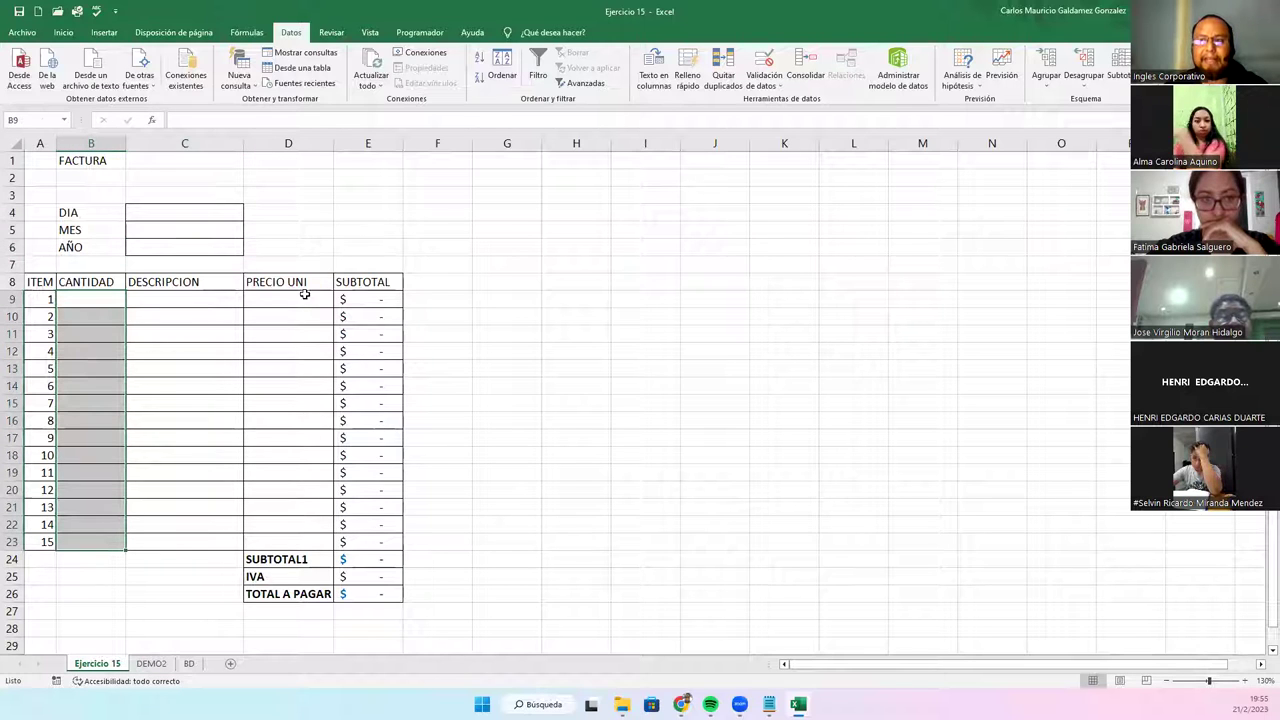
pyautogui.moveTo(271, 300); pyautogui.dragTo(280, 534)
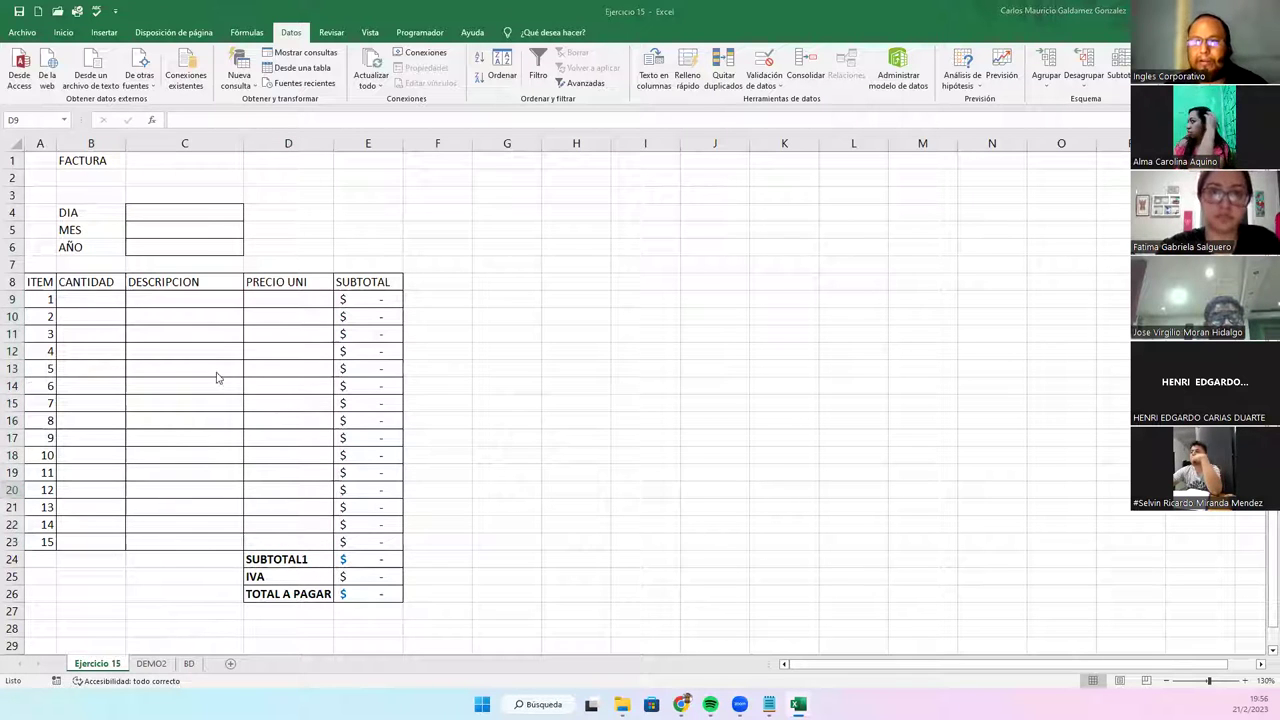
pyautogui.click(187, 362)
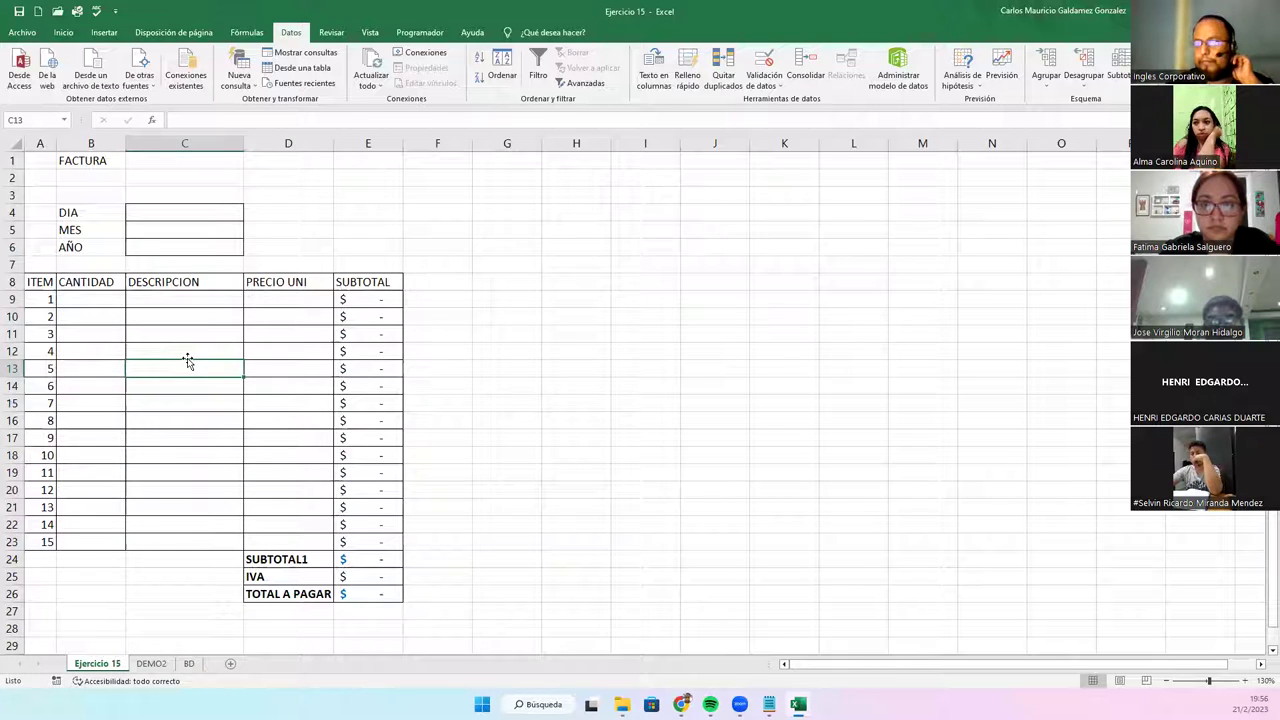
pyautogui.click(364, 559)
pyautogui.moveTo(355, 300); pyautogui.dragTo(389, 541)
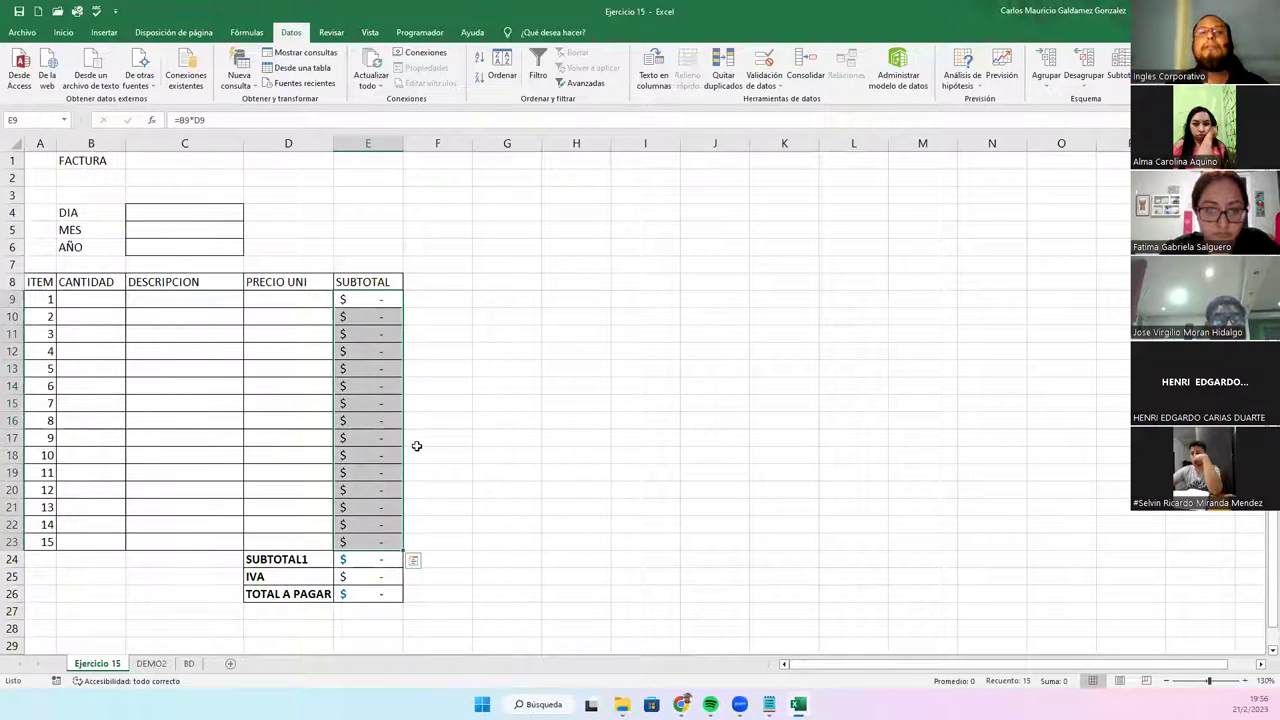
pyautogui.doubleClick(360, 558)
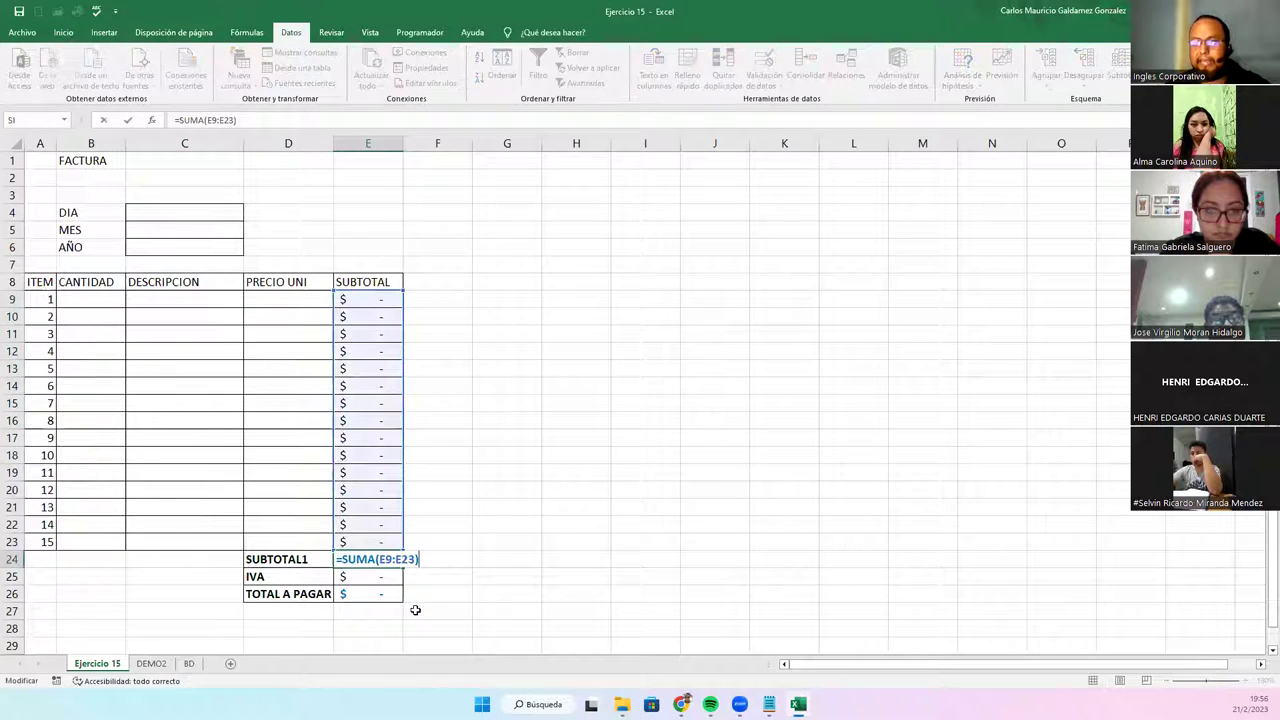
pyautogui.press('Return')
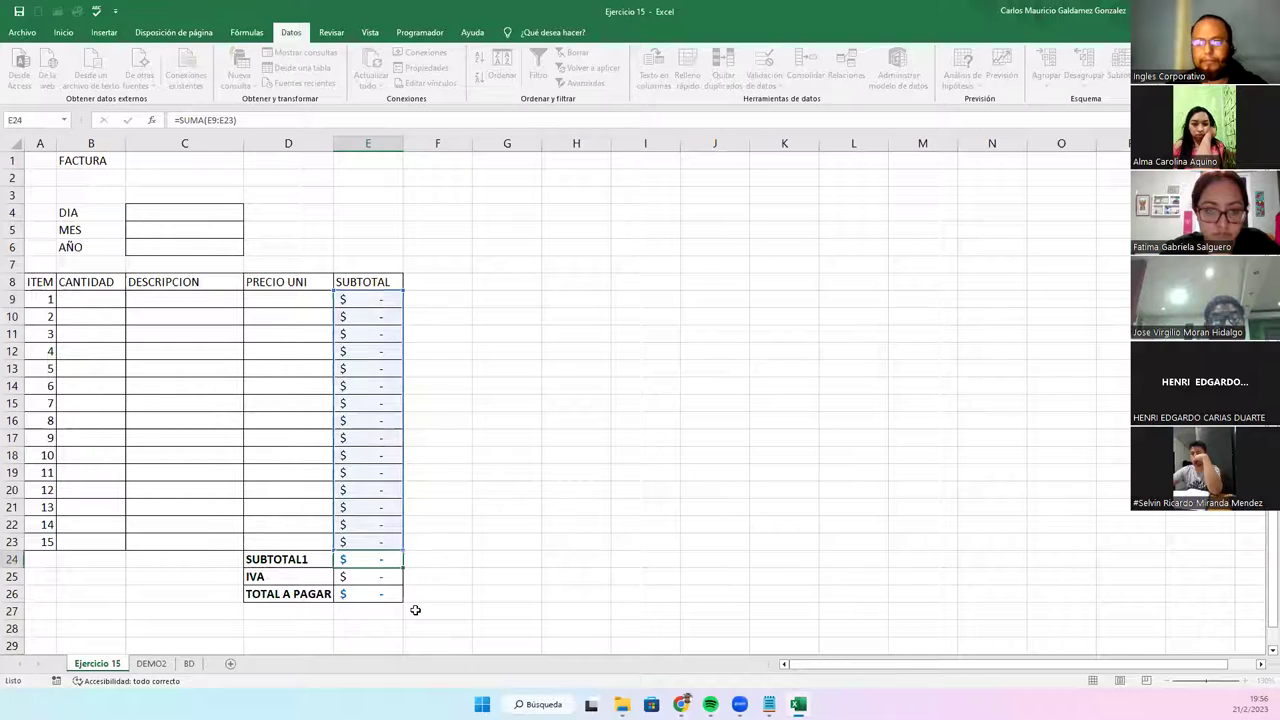
# - Examine the line SUBTOTAL formula in E18 and the SUBTOTAL1 formula in E24 of the invoice
pyautogui.click(356, 560)
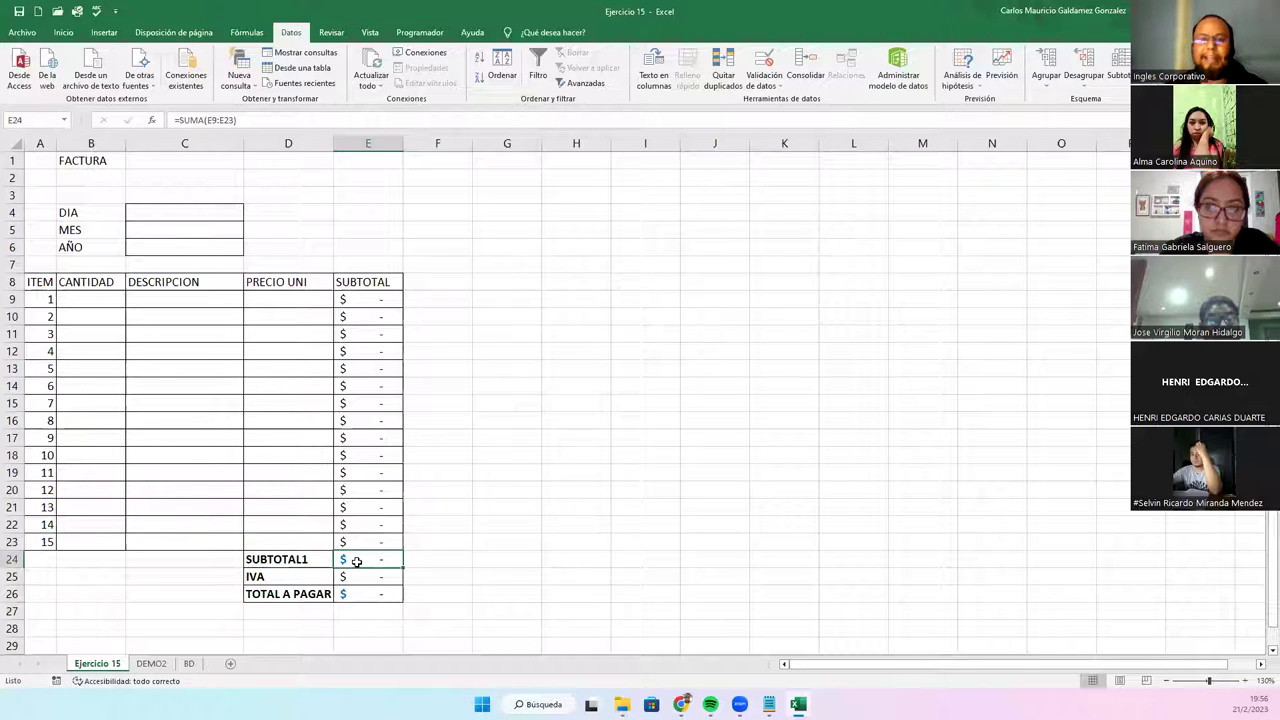
pyautogui.click(309, 469)
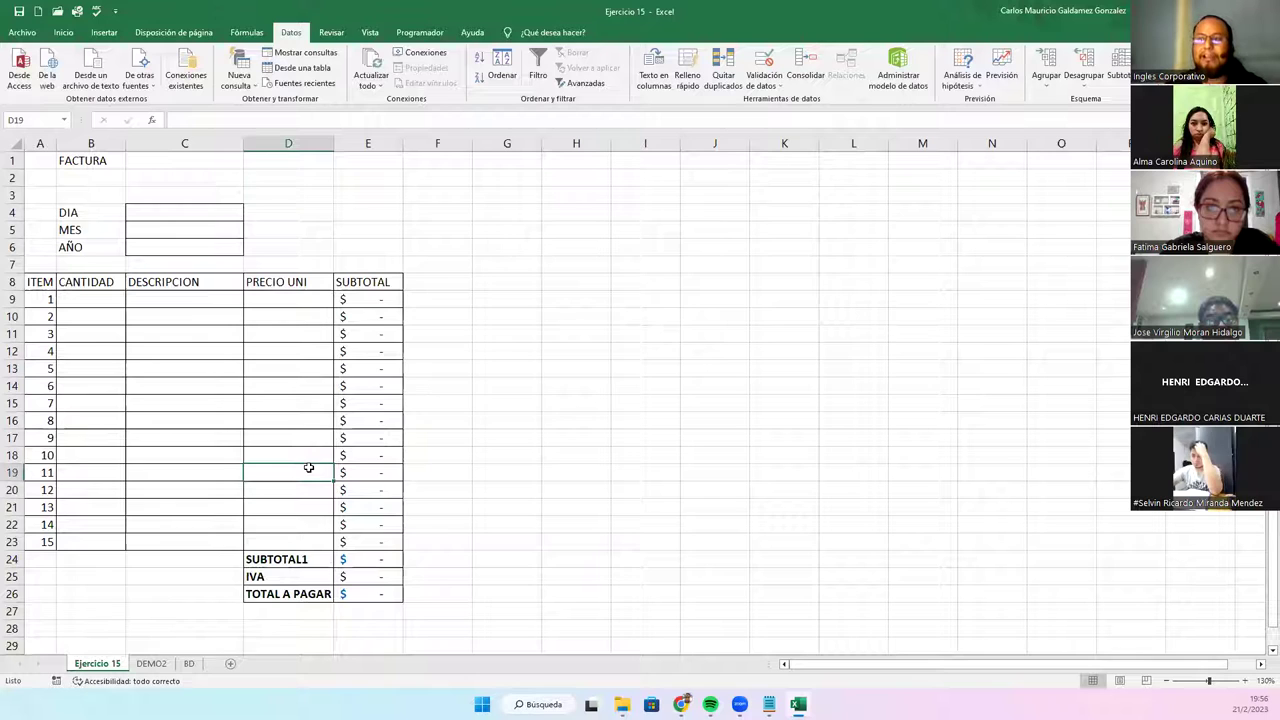
pyautogui.click(309, 454)
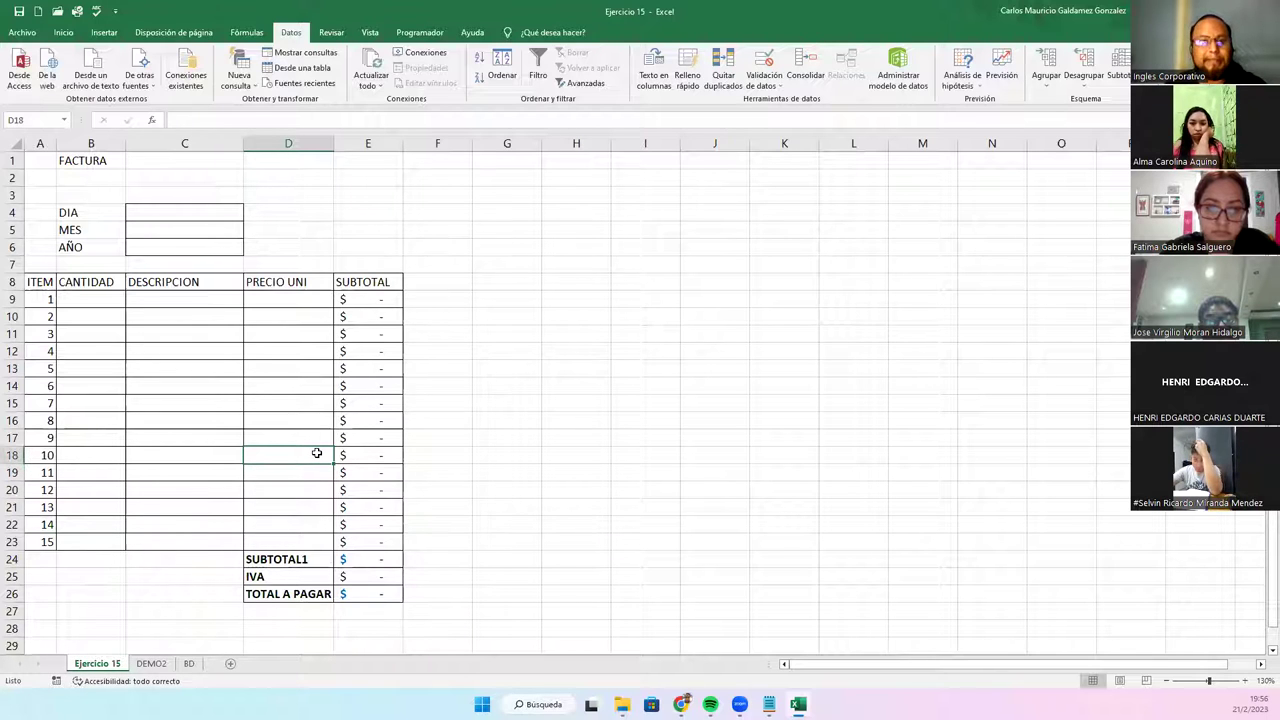
pyautogui.click(343, 457)
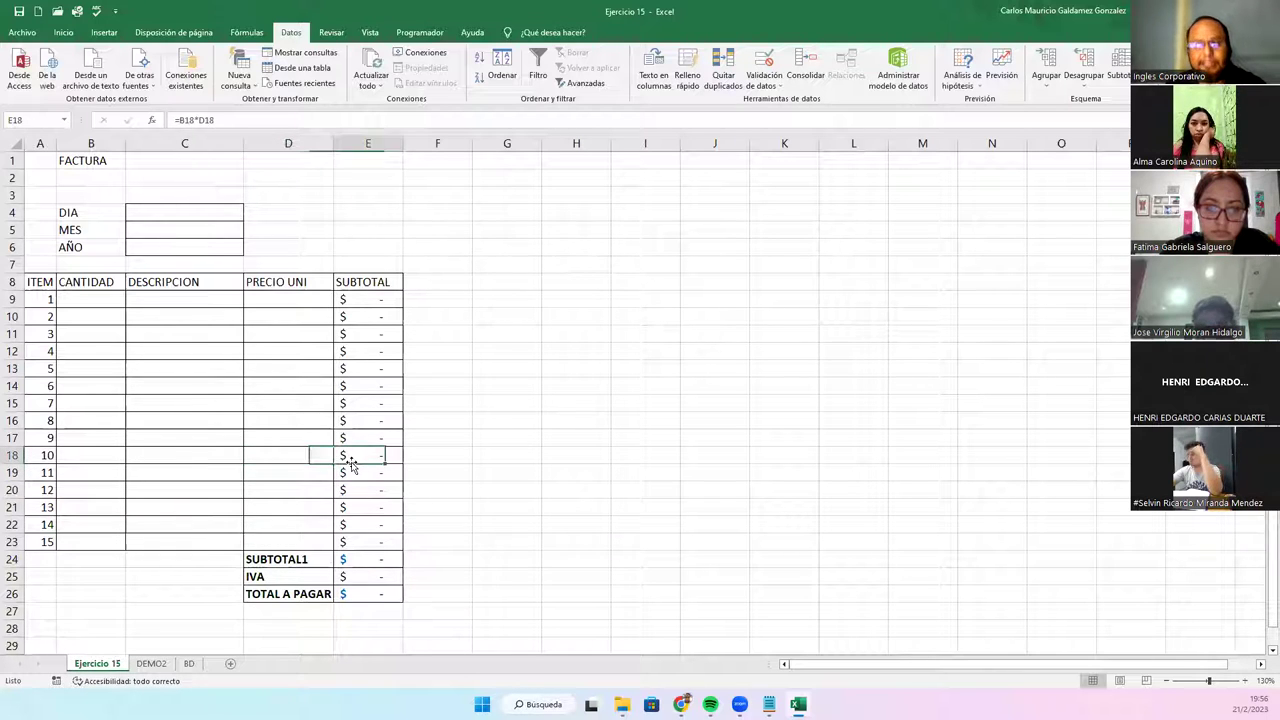
pyautogui.click(357, 558)
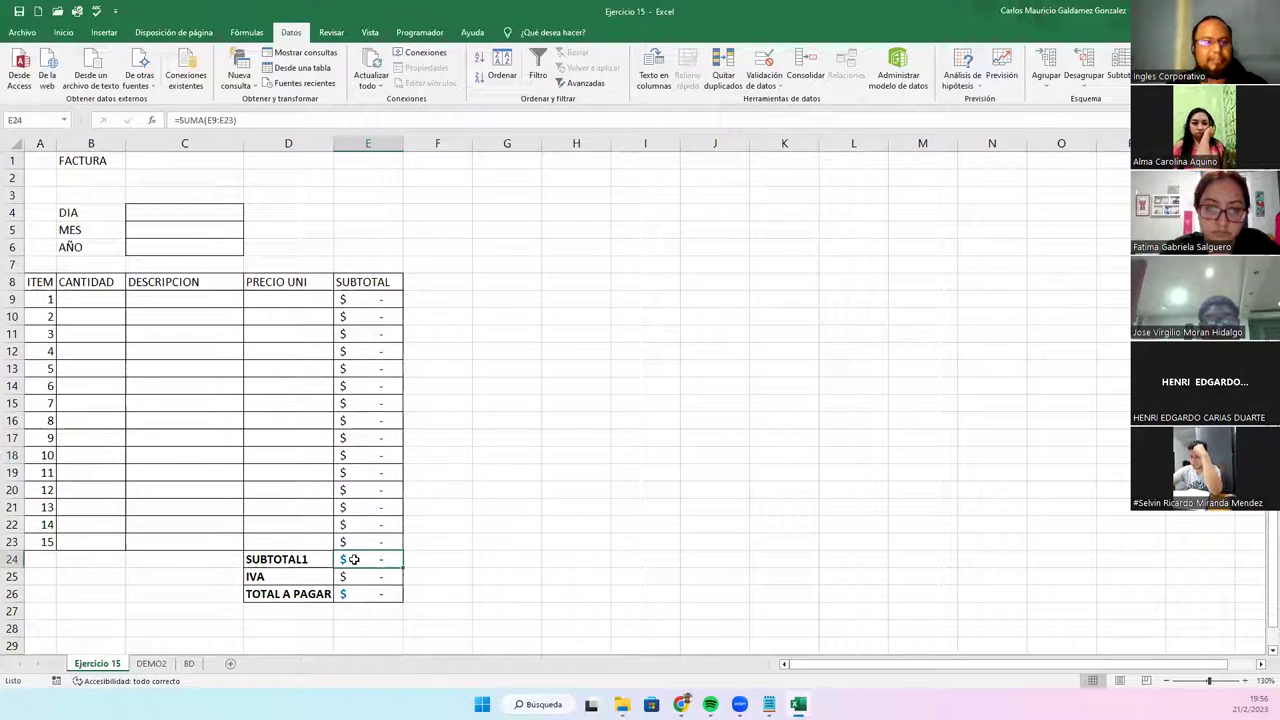
# - Test the invoice formulas by entering CANTIDAD 1 in B9 and PRECIO UNI 1.78 in D9
pyautogui.click(108, 296)
pyautogui.write('1')
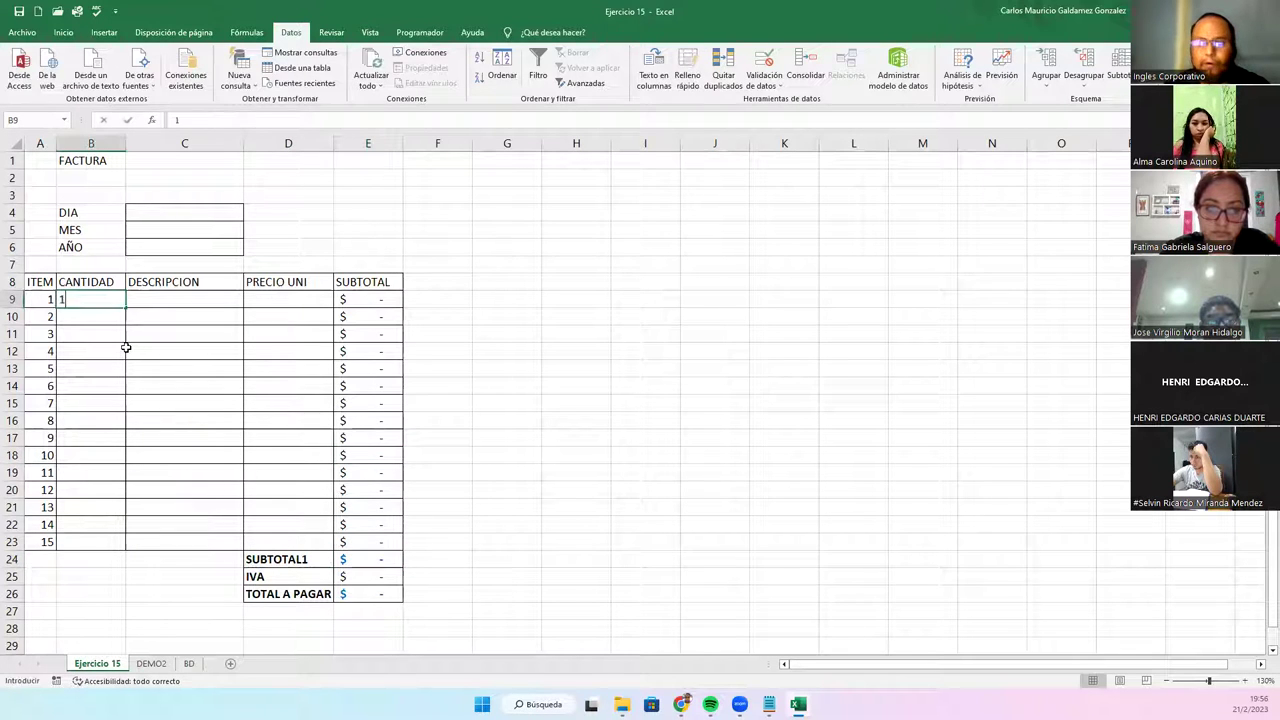
pyautogui.press('Tab')
pyautogui.press('Tab')
pyautogui.write('1.78')
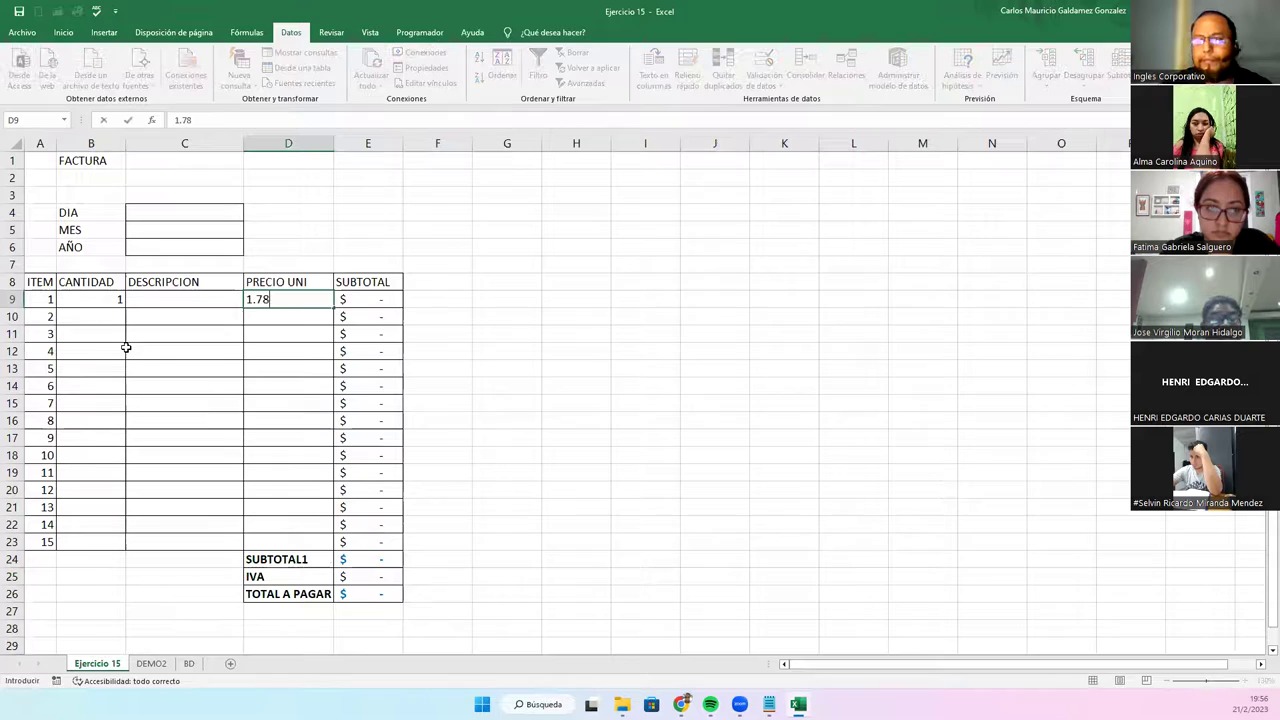
pyautogui.press('Return')
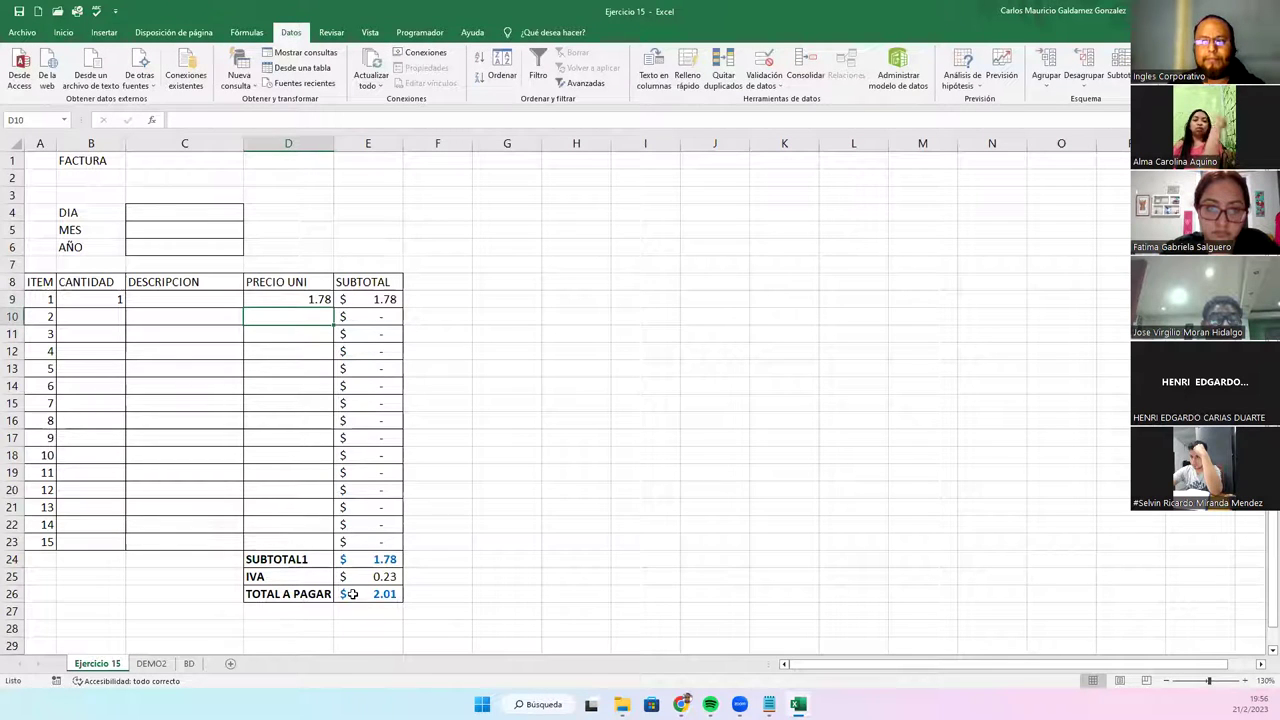
# - Check the SUBTOTAL1, IVA, TOTAL A PAGAR and item 1 SUBTOTAL cells, and undo the test quantity and price
pyautogui.click(346, 592)
pyautogui.click(373, 578)
pyautogui.click(366, 561)
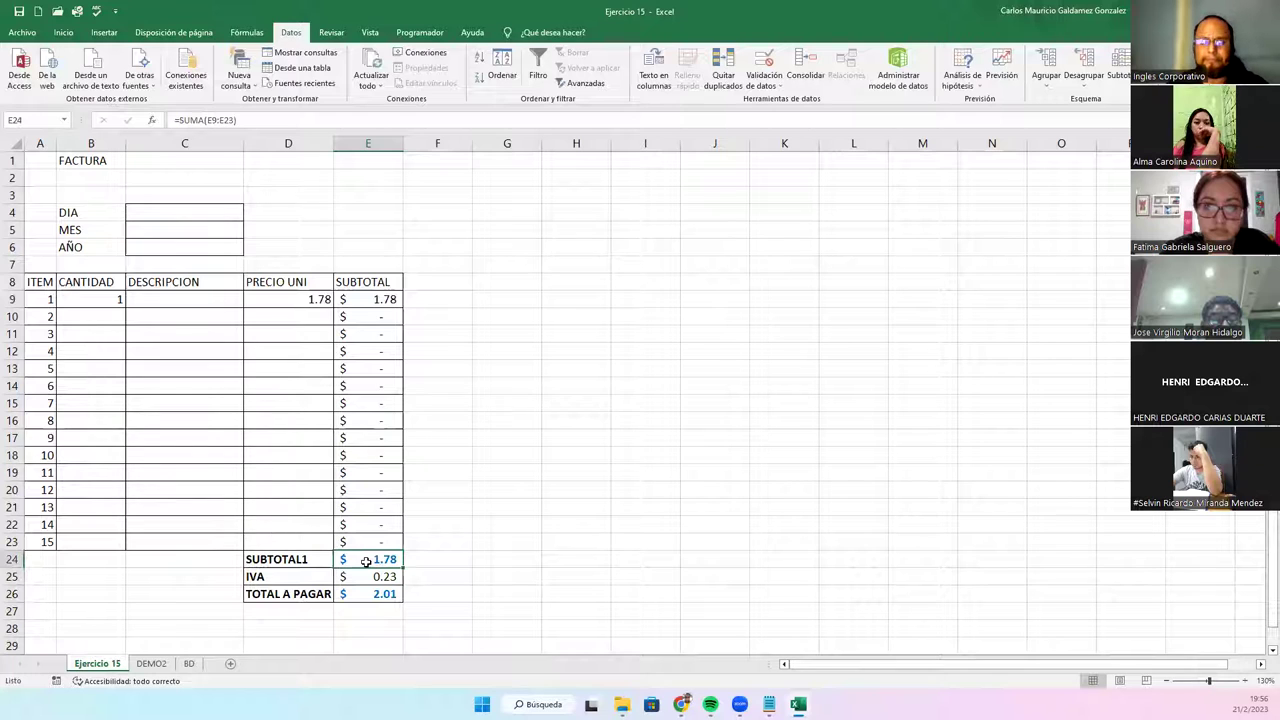
pyautogui.click(366, 598)
pyautogui.click(360, 580)
pyautogui.click(372, 299)
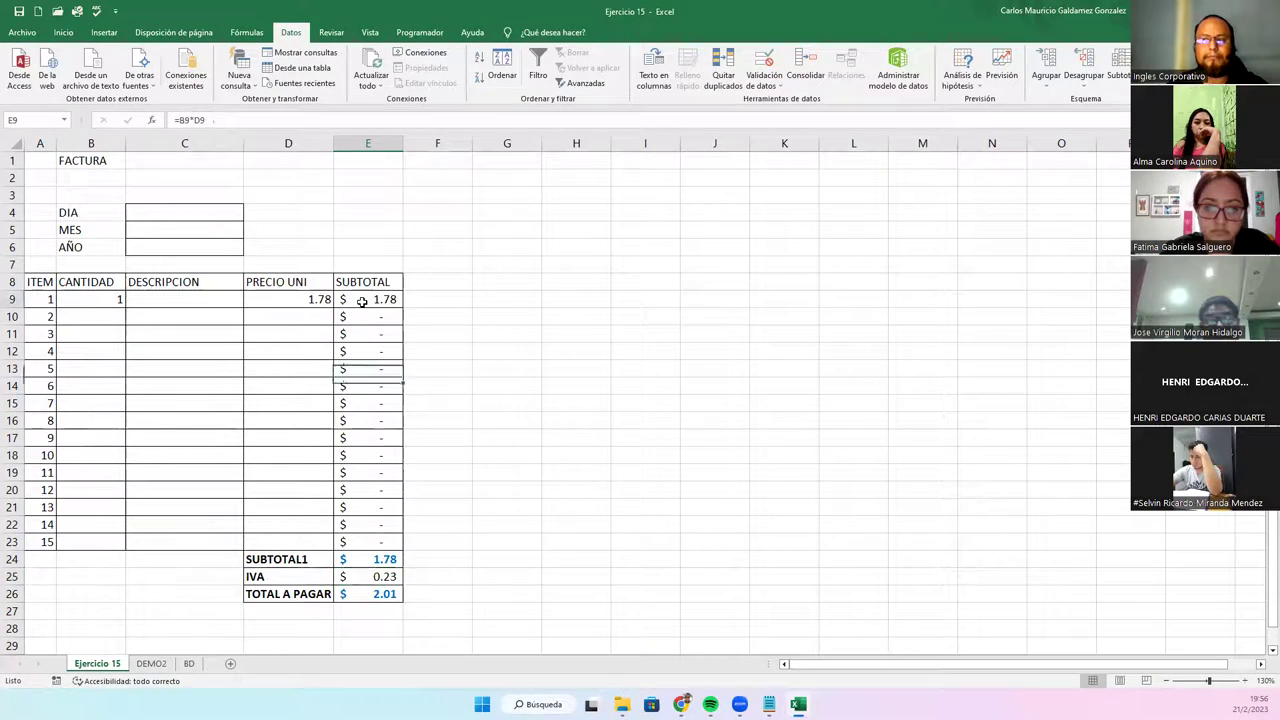
pyautogui.hotkey('ctrl', 'z')
pyautogui.hotkey('ctrl', 'z')
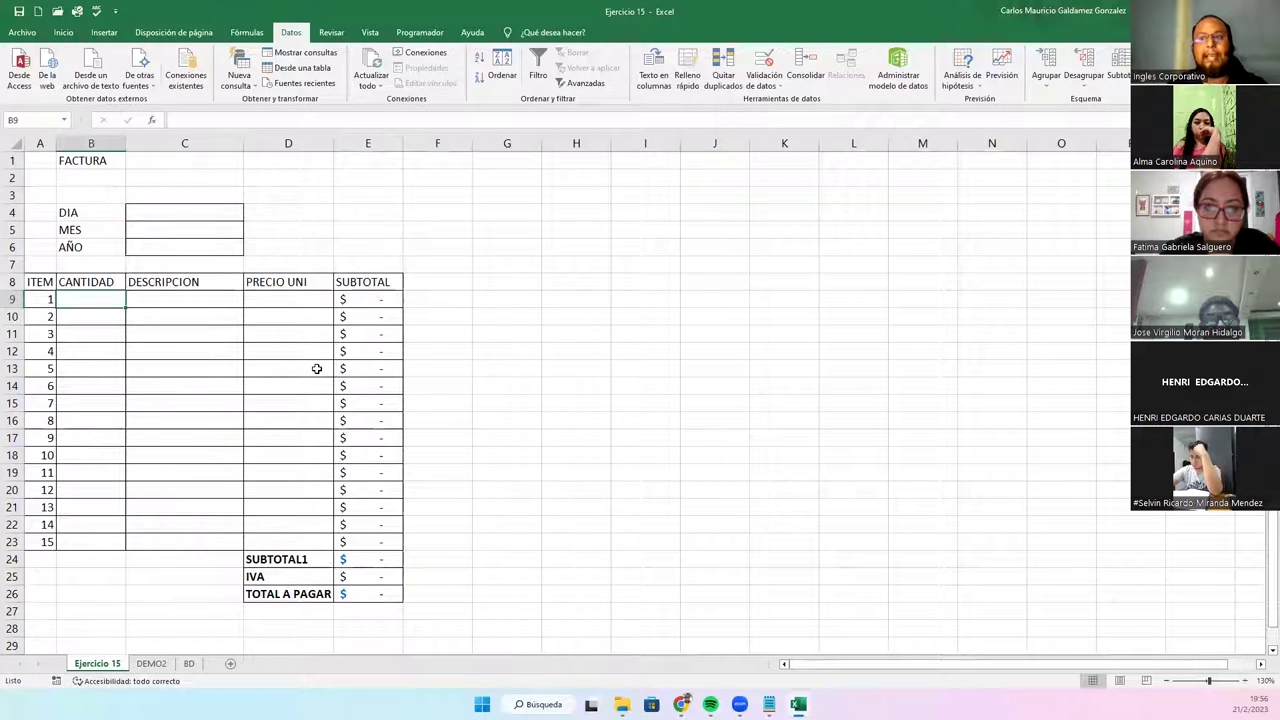
# - Inspect the range summed by the SUBTOTAL1 formula in E24 and the formulas for IVA and TOTAL A PAGAR
pyautogui.click(312, 375)
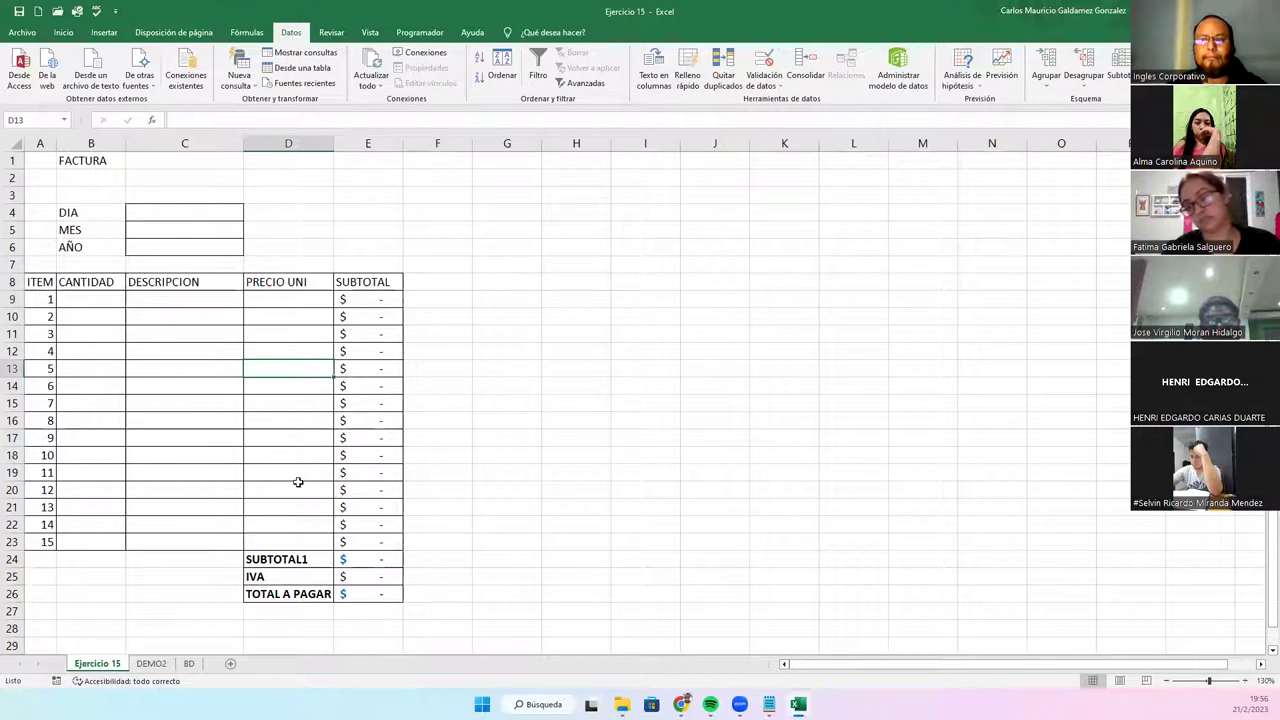
pyautogui.click(349, 557)
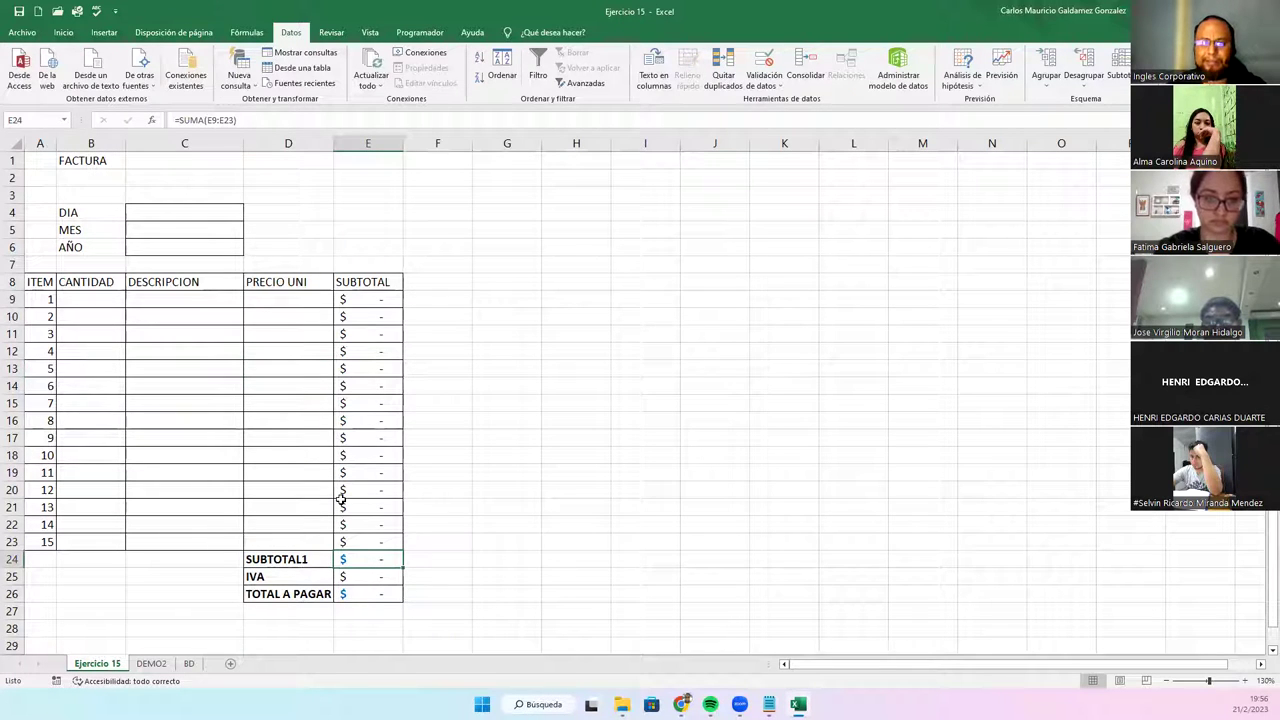
pyautogui.click(374, 595)
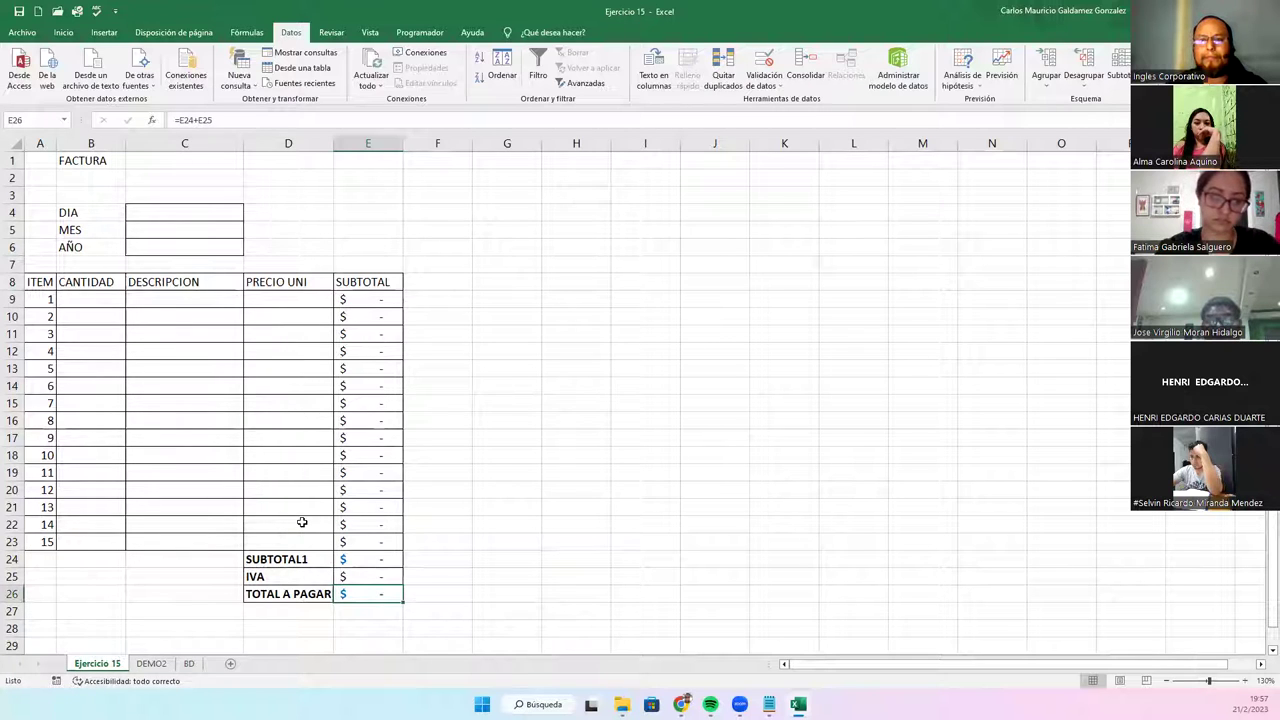
pyautogui.click(358, 557)
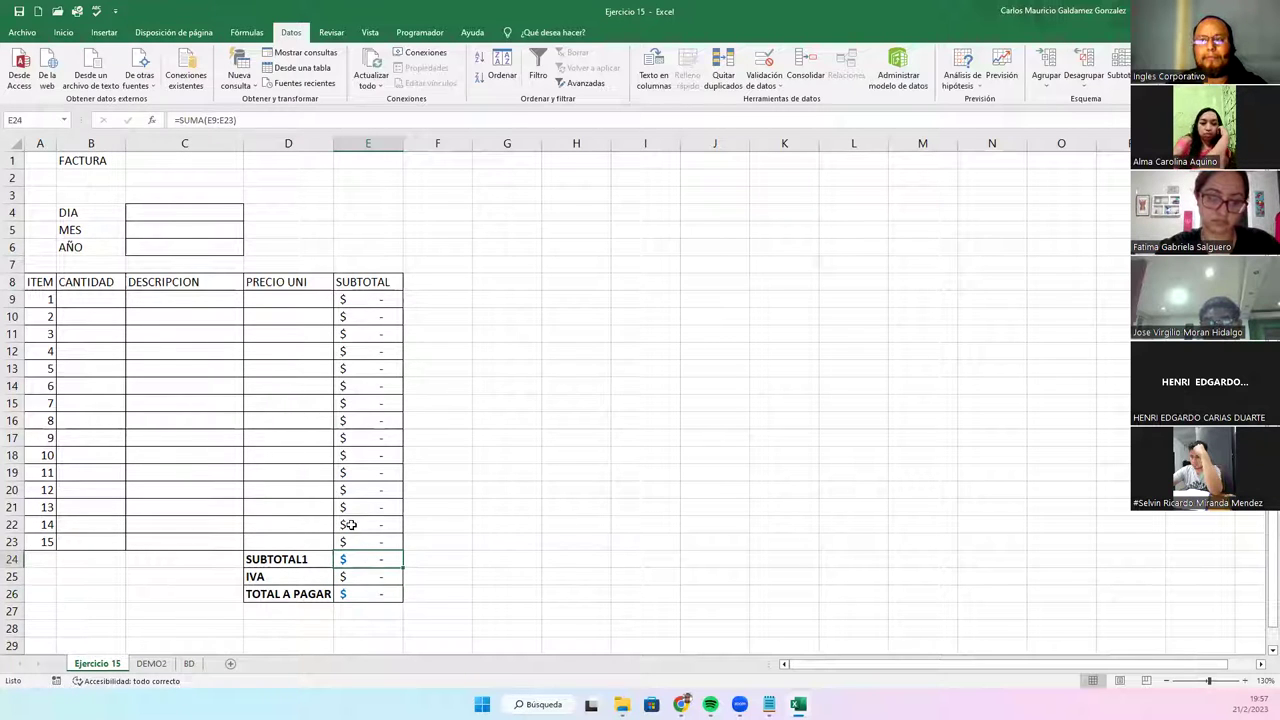
pyautogui.click(312, 120)
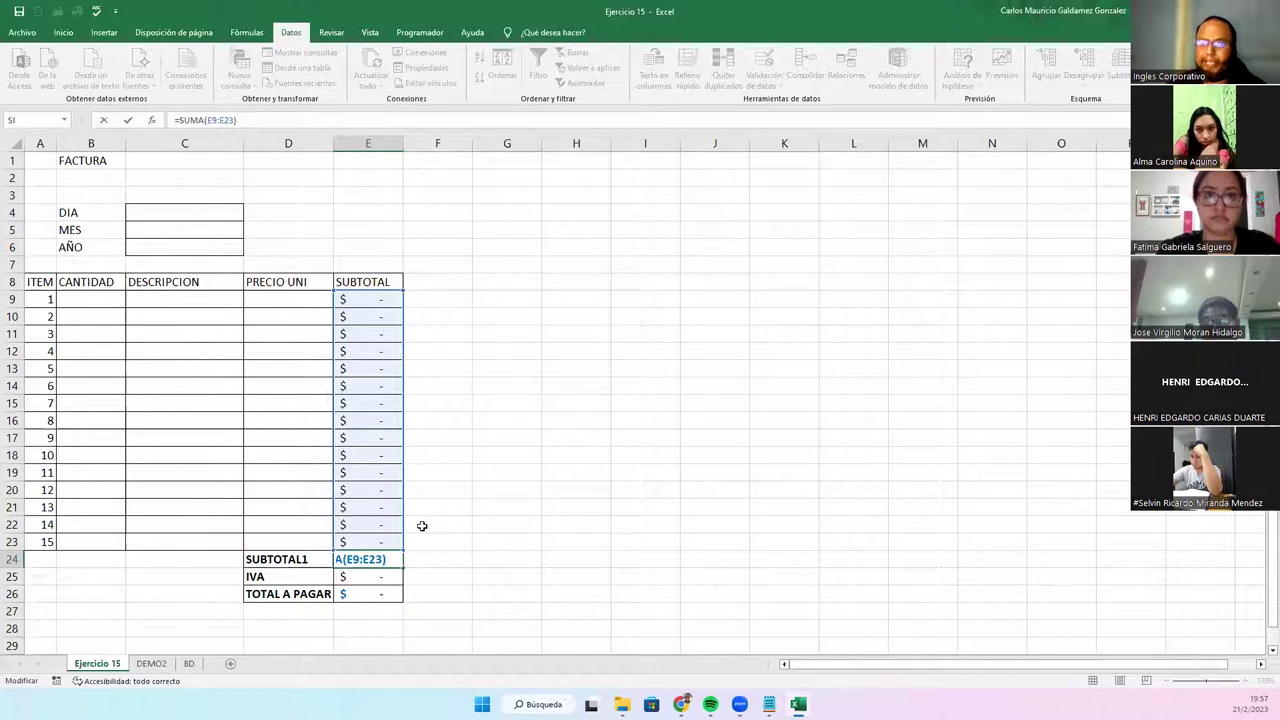
pyautogui.click(380, 562)
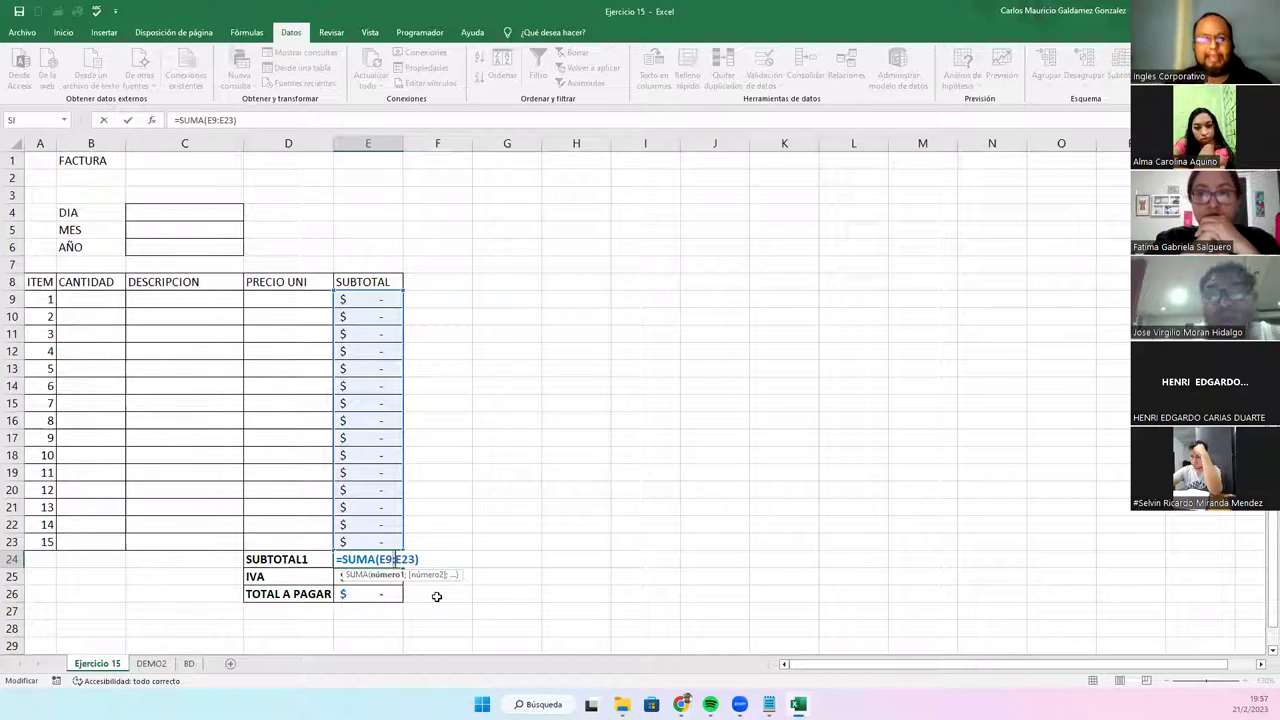
pyautogui.hotkey('ctrl', 'Return')
pyautogui.click(367, 573)
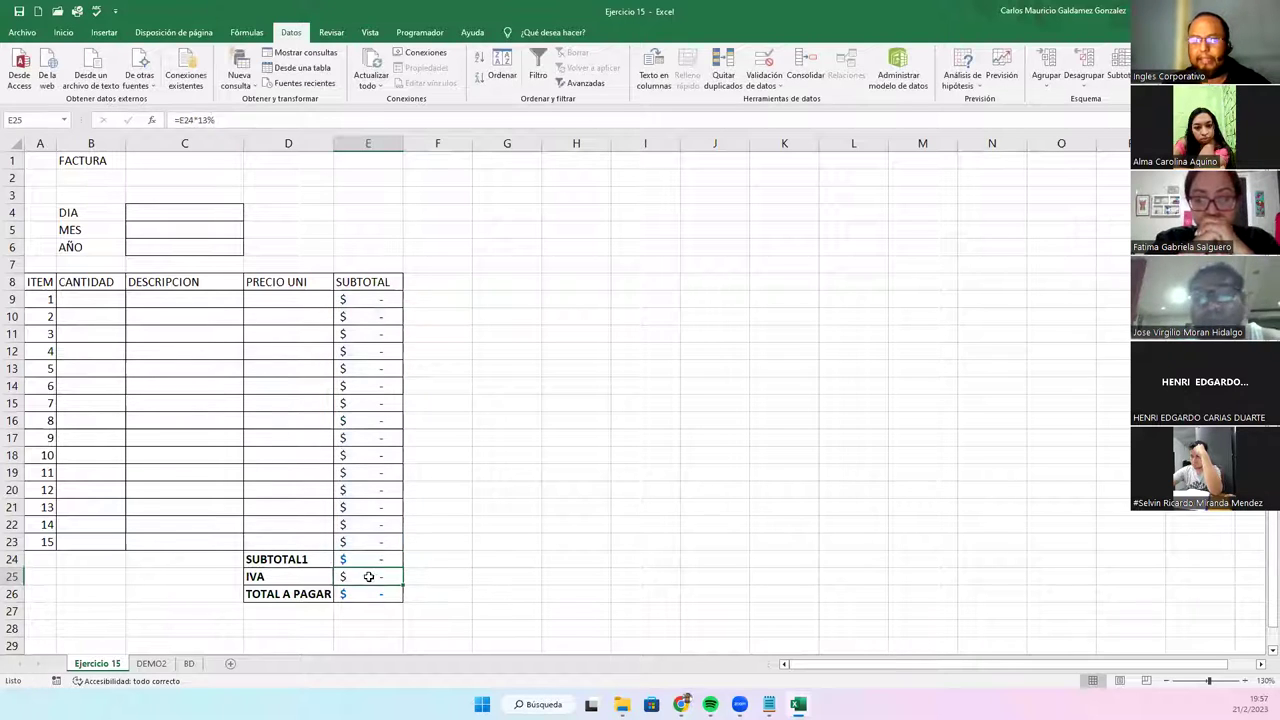
pyautogui.click(371, 594)
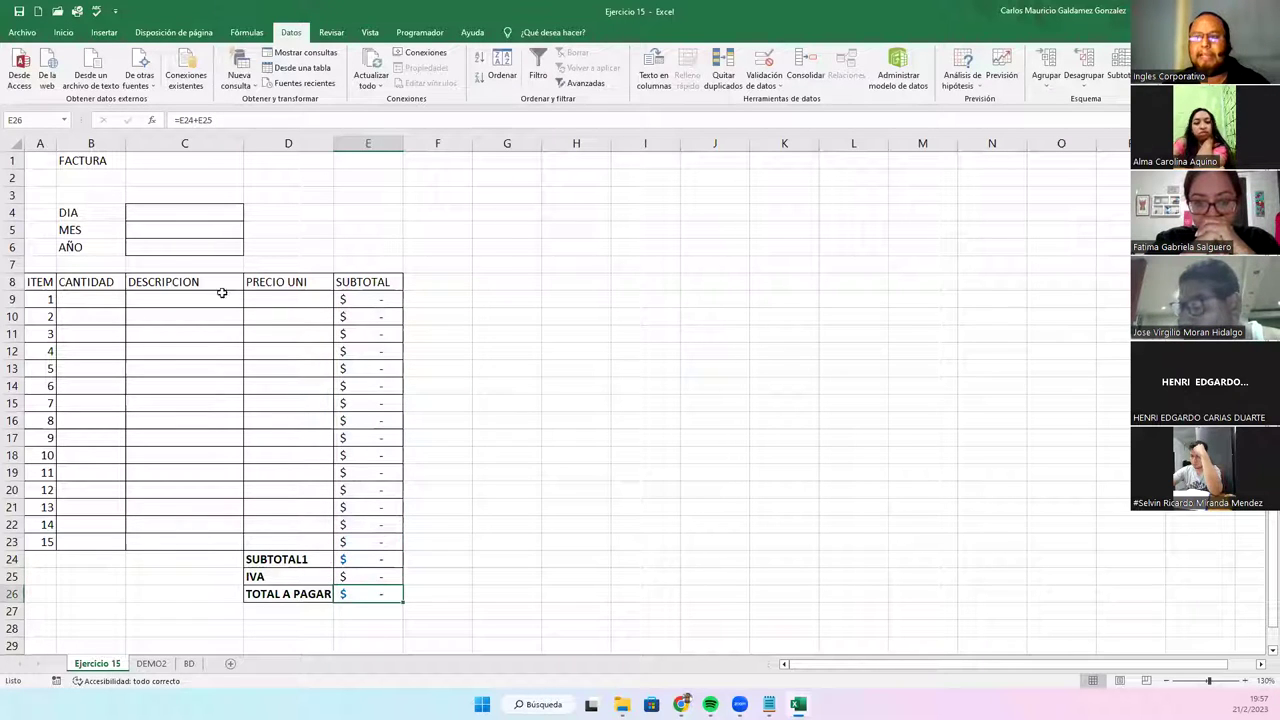
# - Review the DESCRIPCION heading and the date cells C4:C6, and read the total formulas in E24:E26
pyautogui.click(165, 284)
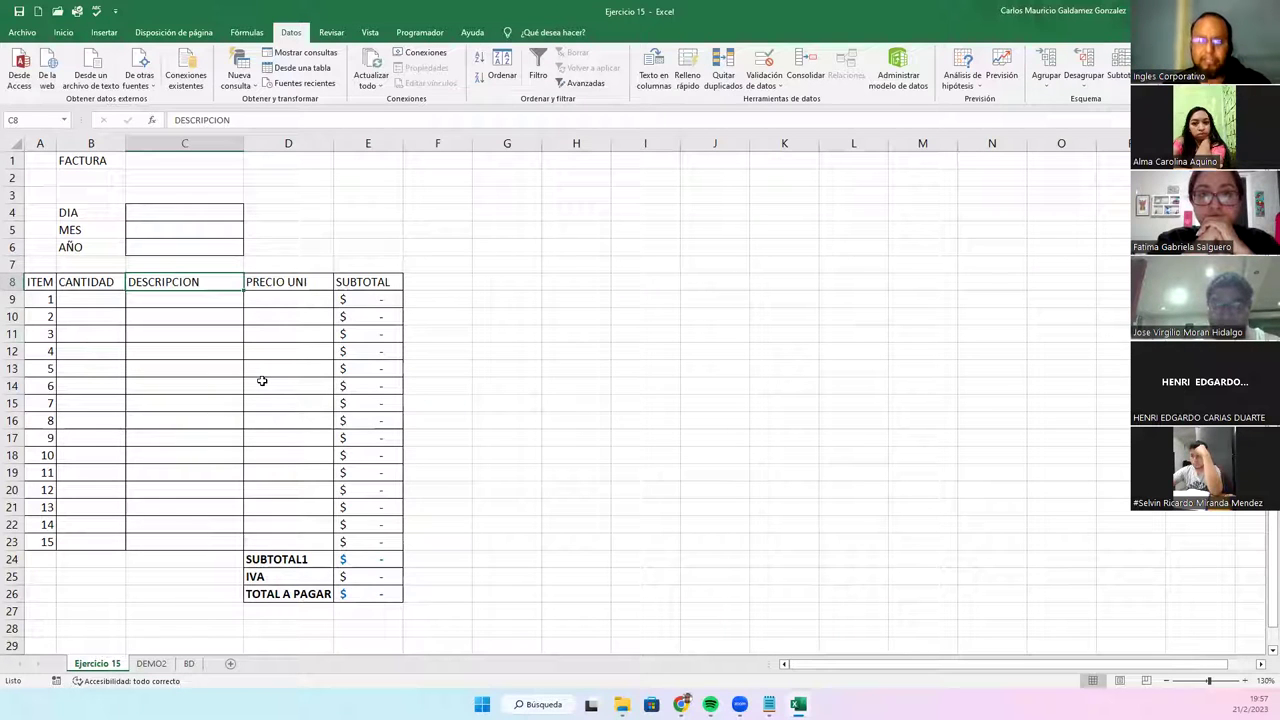
pyautogui.moveTo(170, 217); pyautogui.dragTo(166, 252)
pyautogui.click(168, 264)
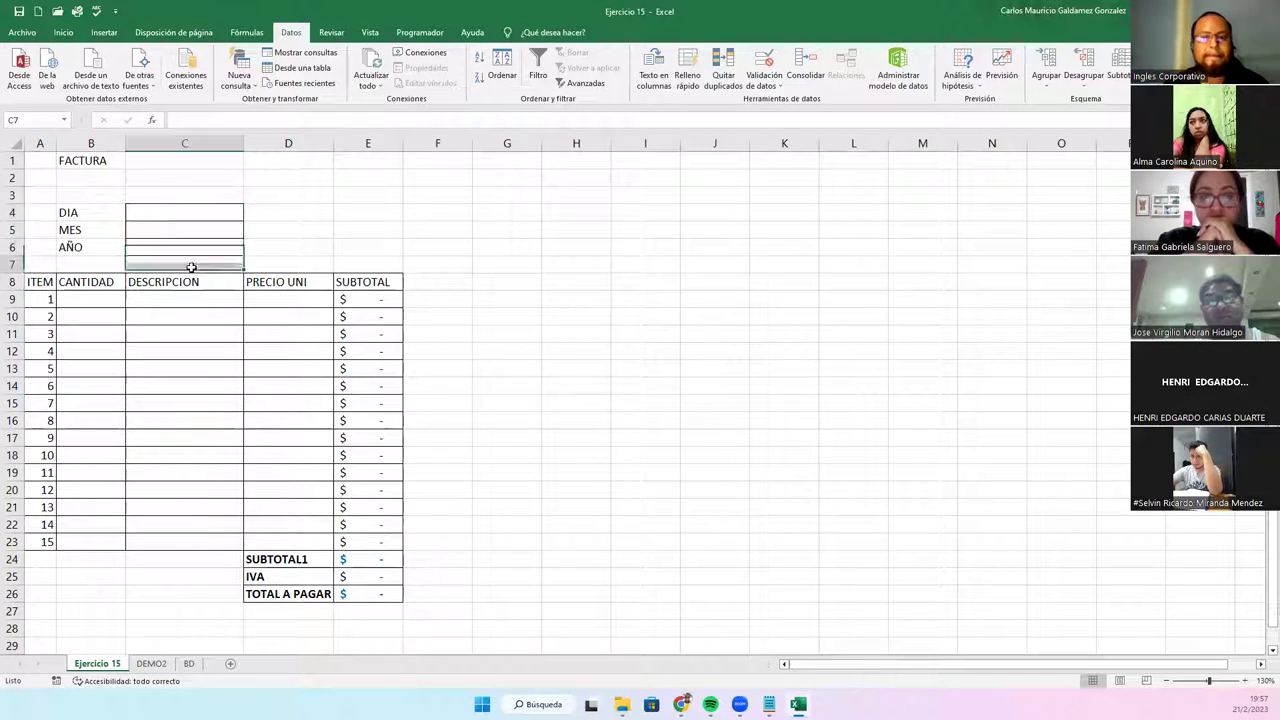
pyautogui.click(365, 595)
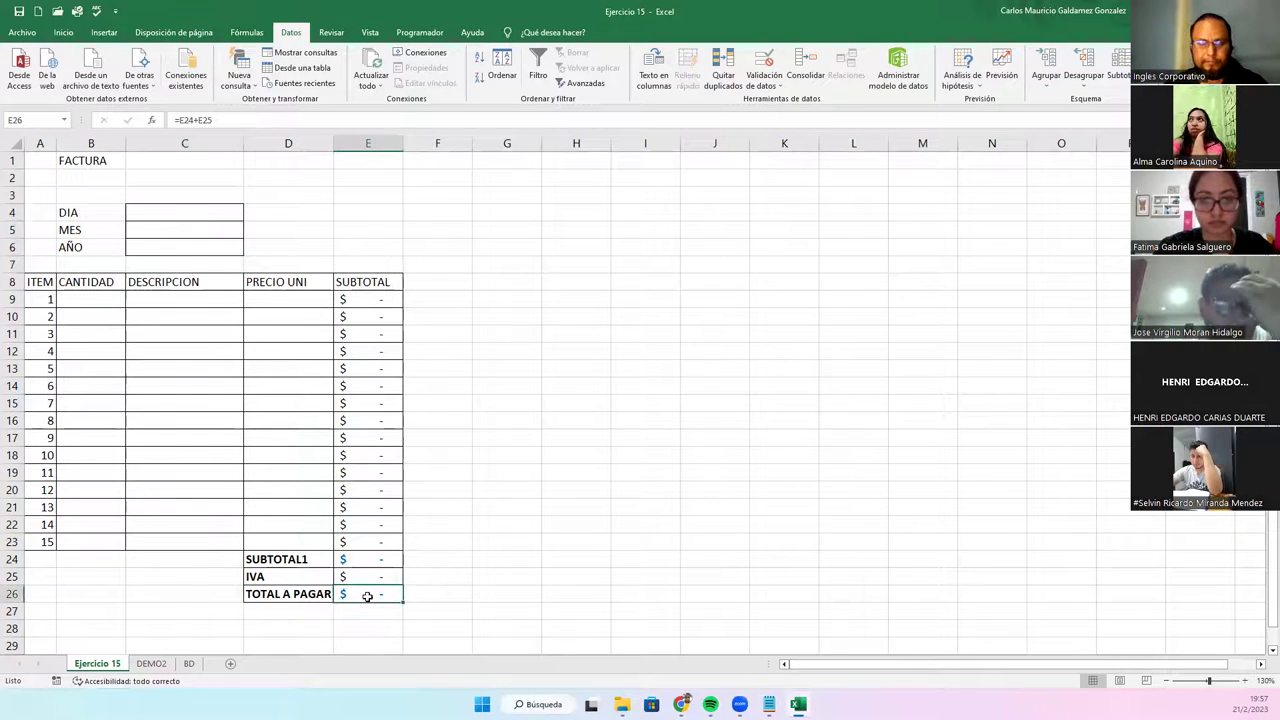
pyautogui.click(357, 580)
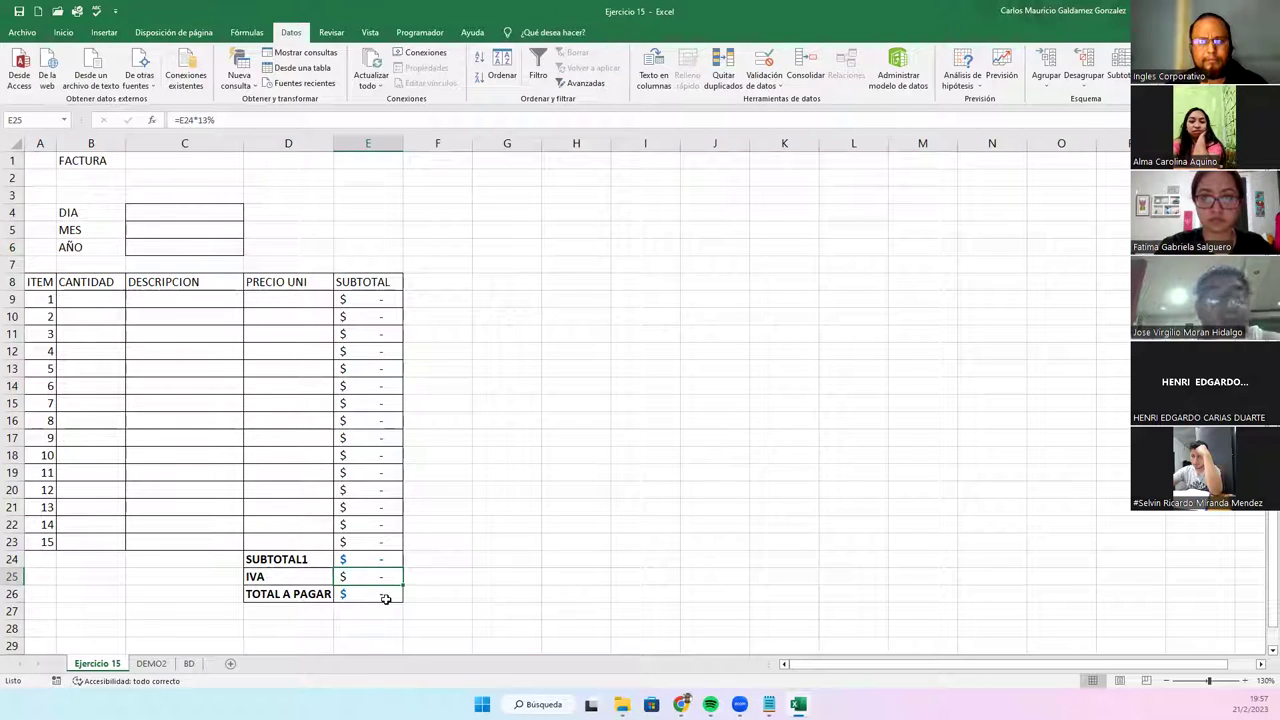
pyautogui.click(356, 560)
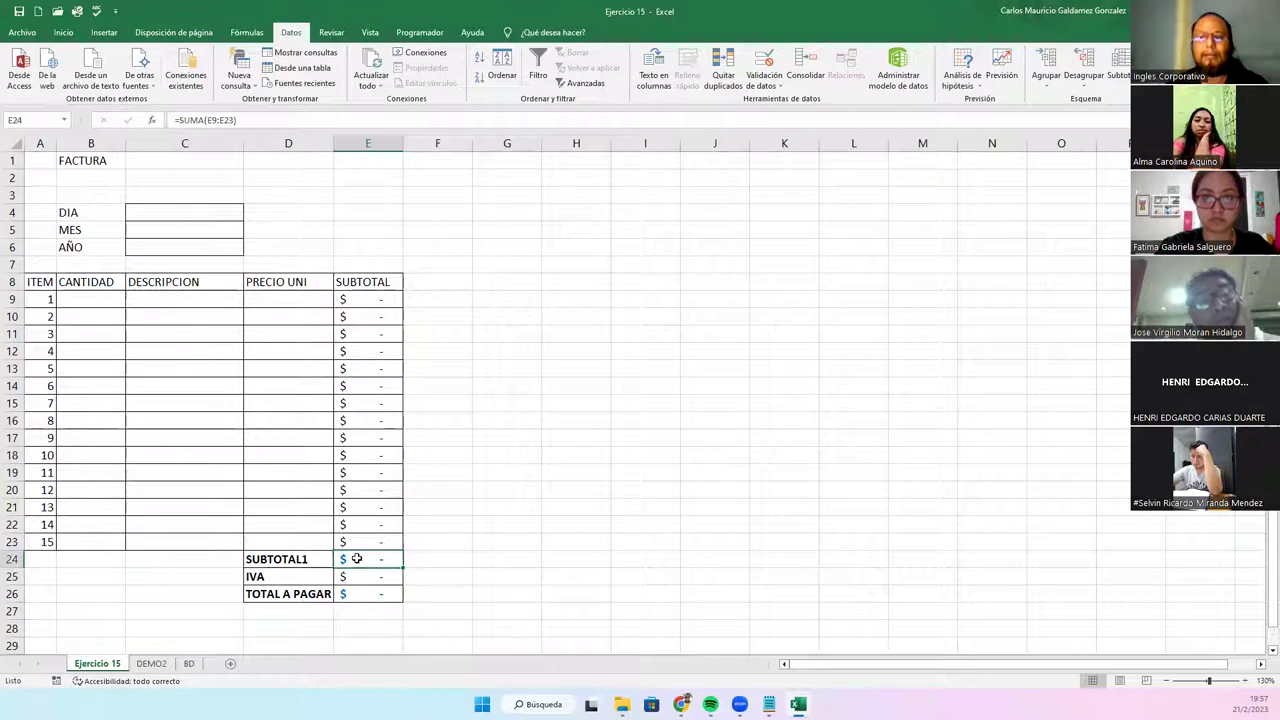
pyautogui.click(356, 576)
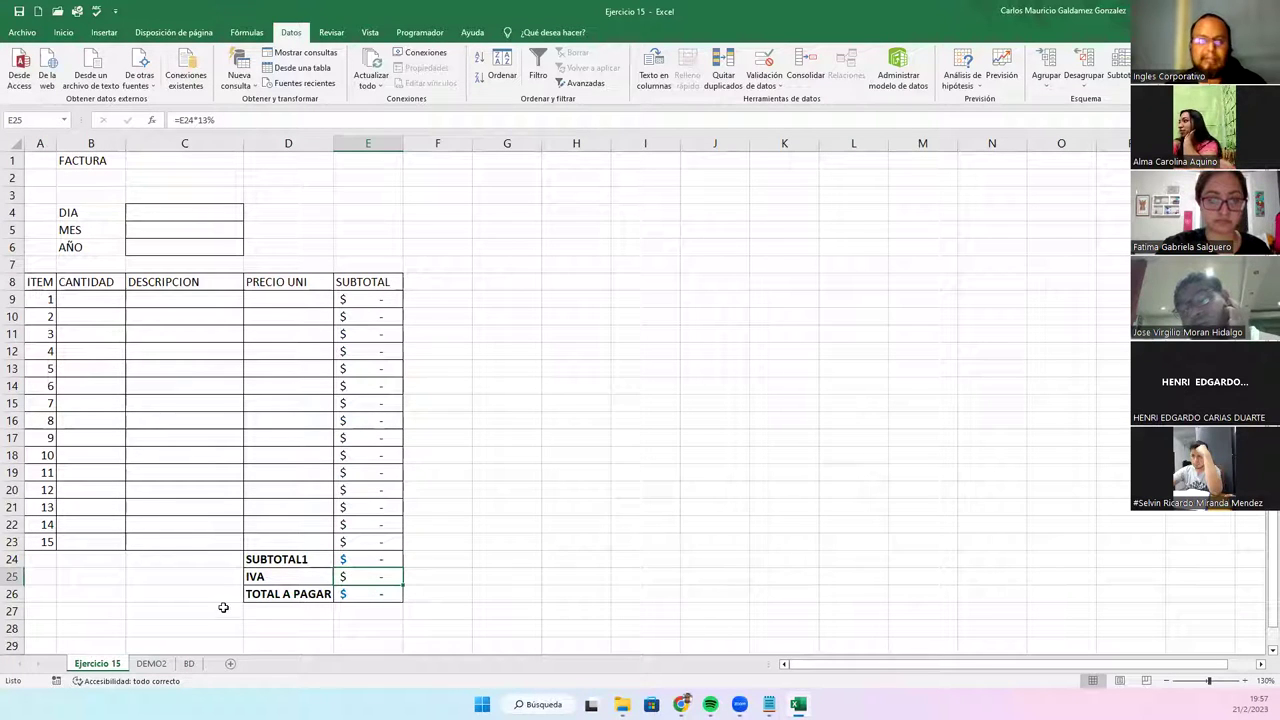
pyautogui.click(357, 594)
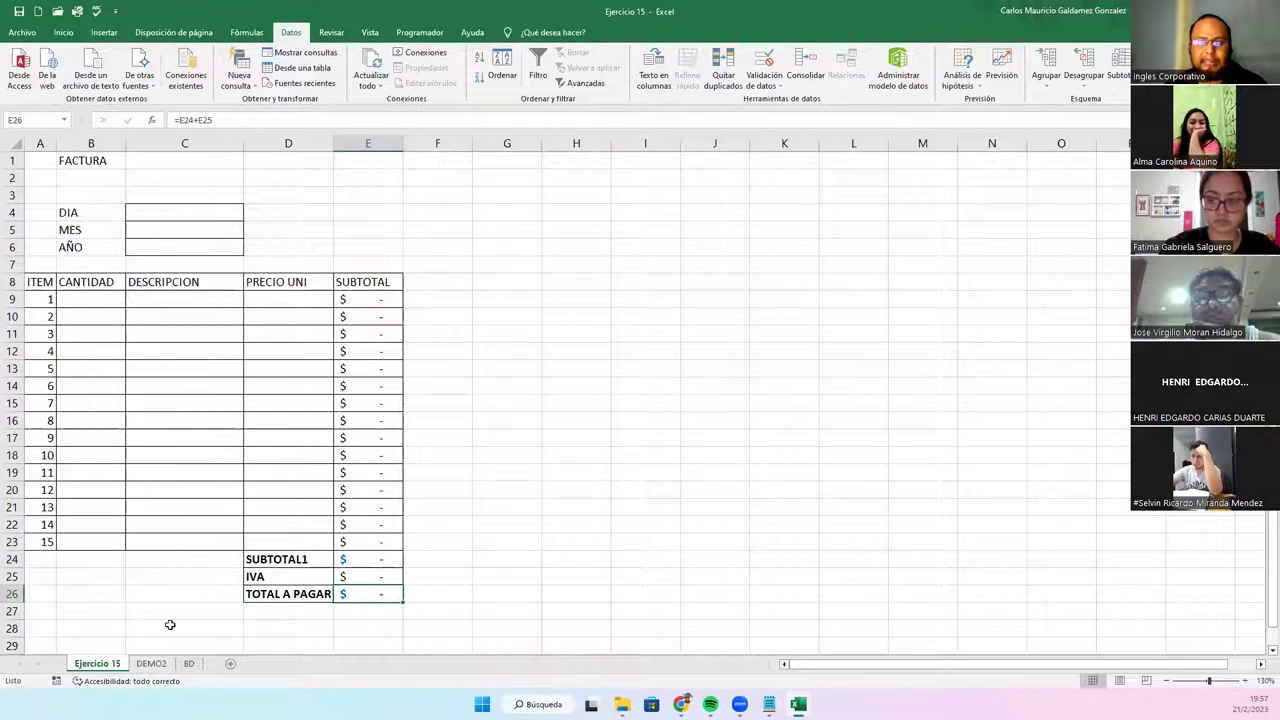
# - Examine how the IVA row relates to SUBTOTAL1 and TOTAL A PAGAR through the formulas in E24, E25 and E26
pyautogui.moveTo(284, 578); pyautogui.dragTo(346, 577)
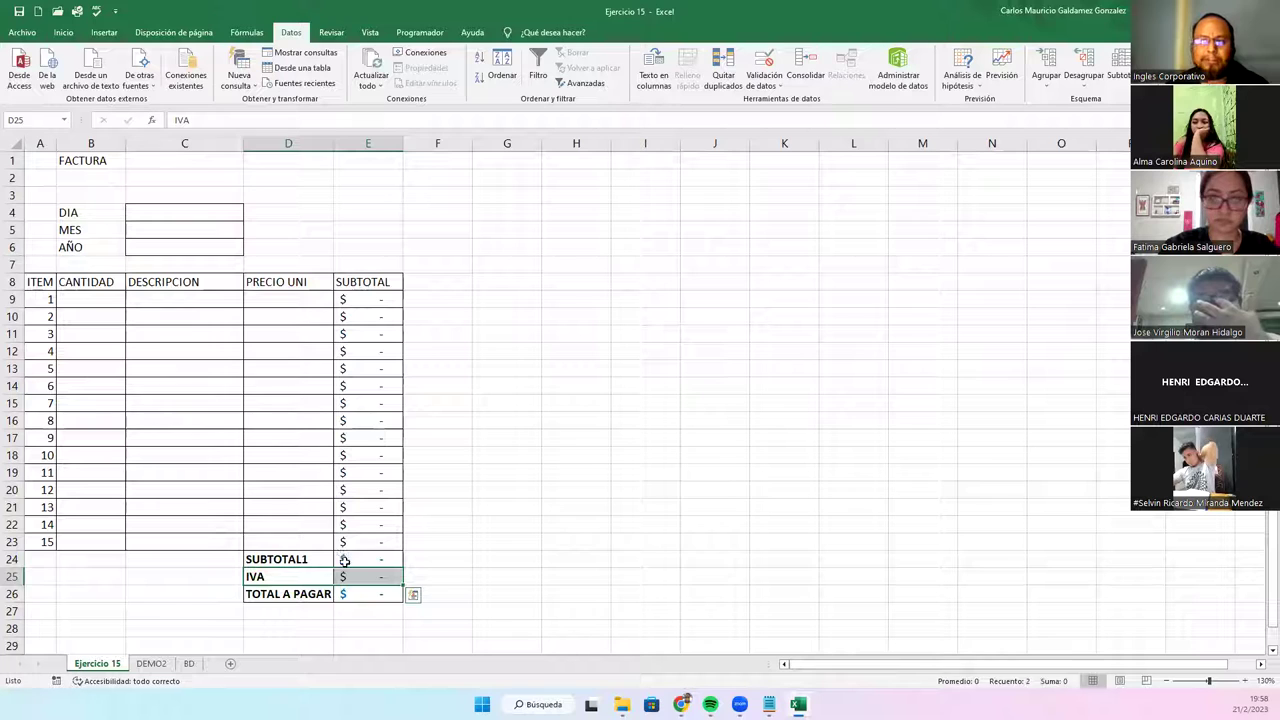
pyautogui.moveTo(344, 558); pyautogui.dragTo(350, 590)
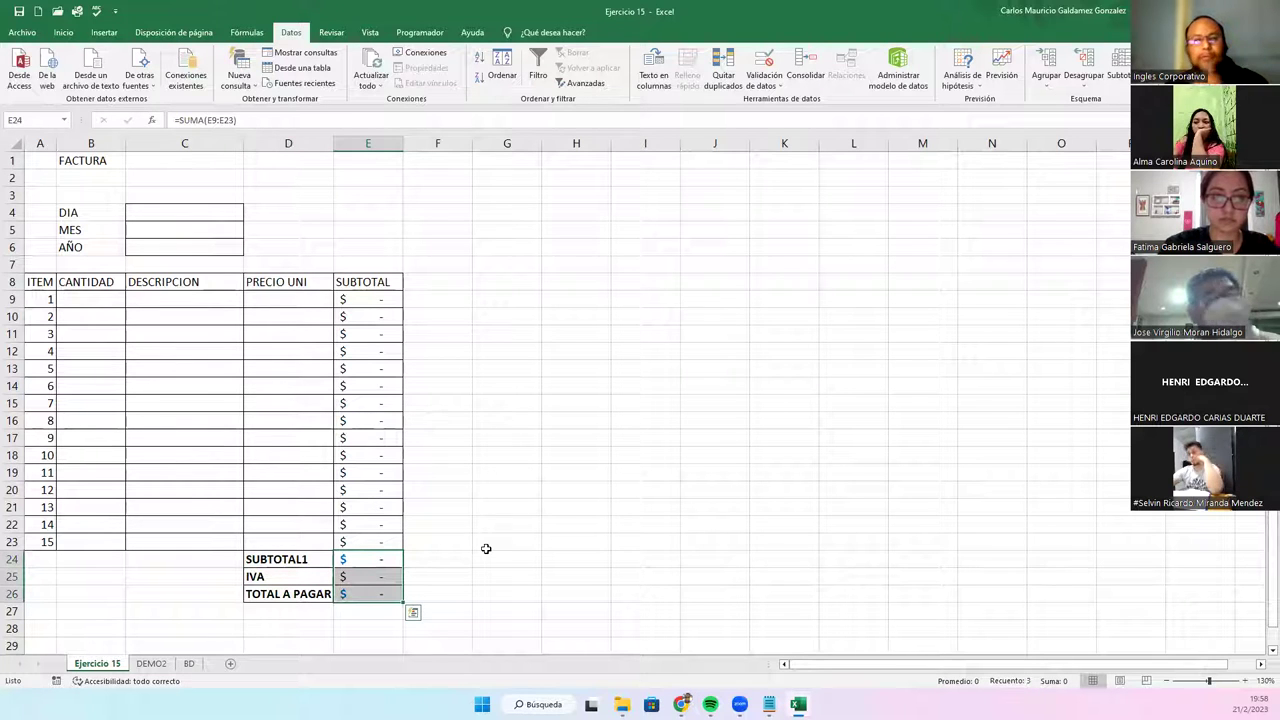
pyautogui.click(346, 561)
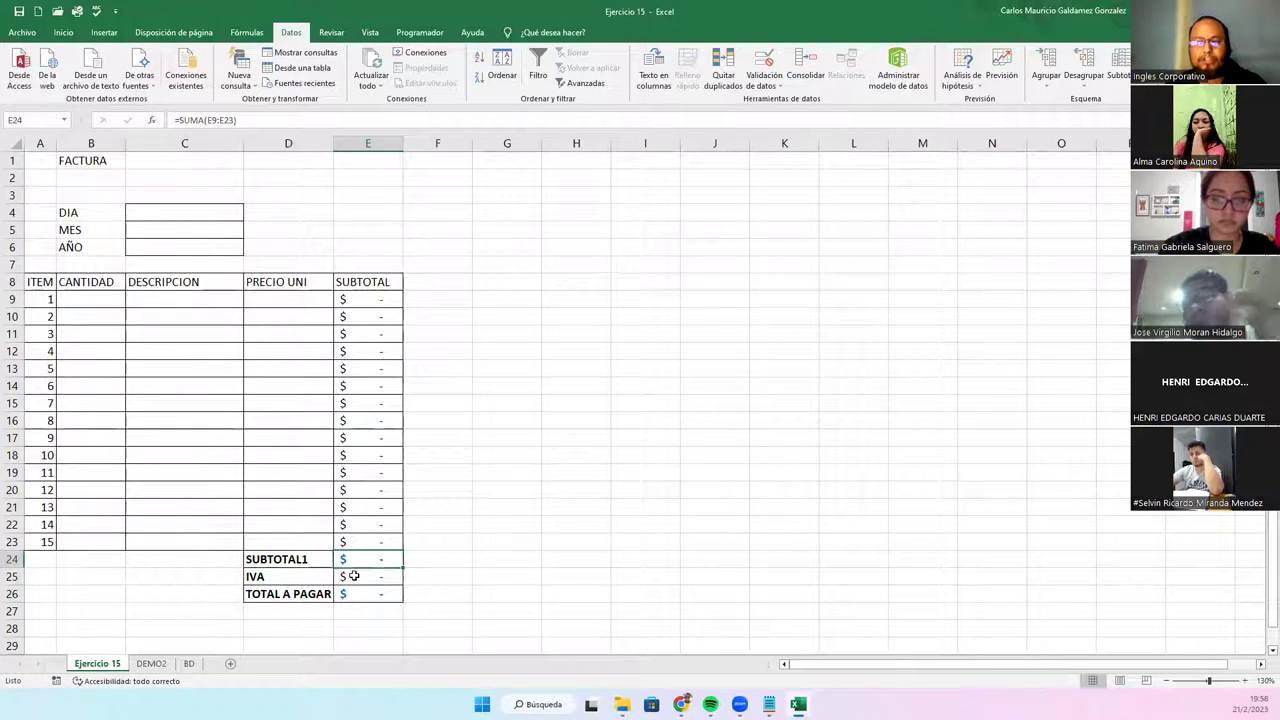
pyautogui.moveTo(294, 576); pyautogui.dragTo(386, 577)
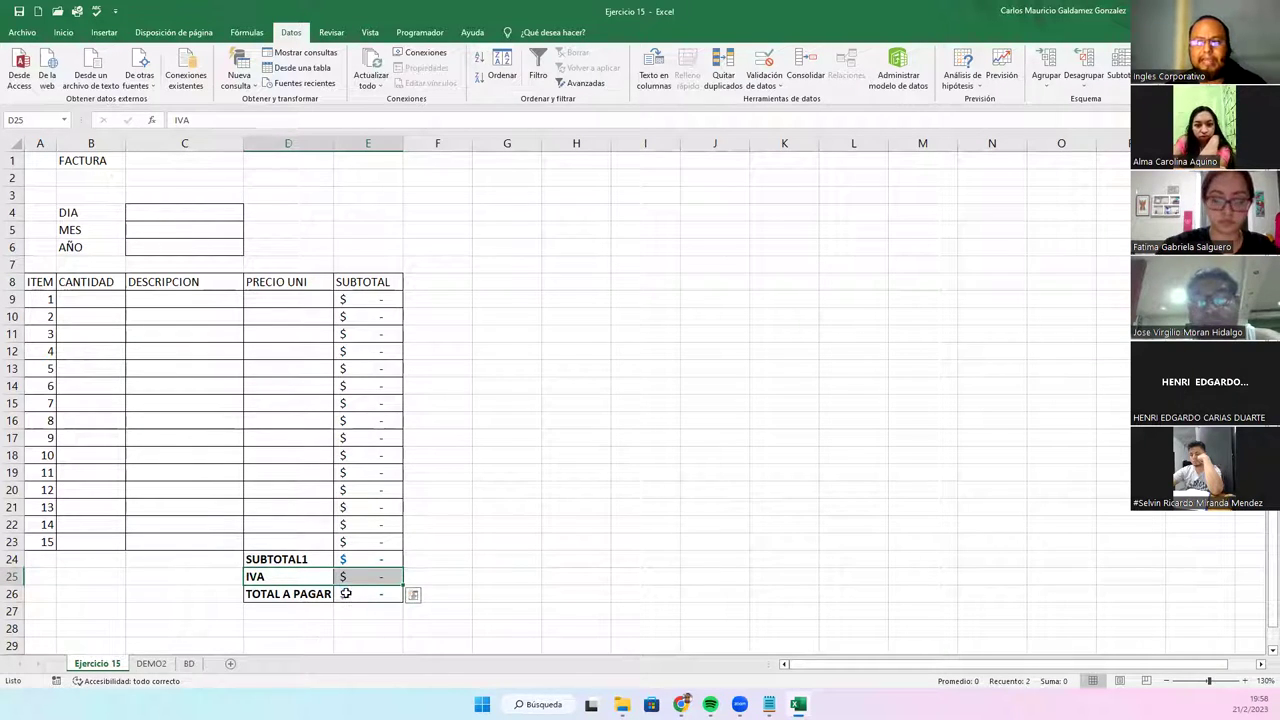
pyautogui.click(345, 593)
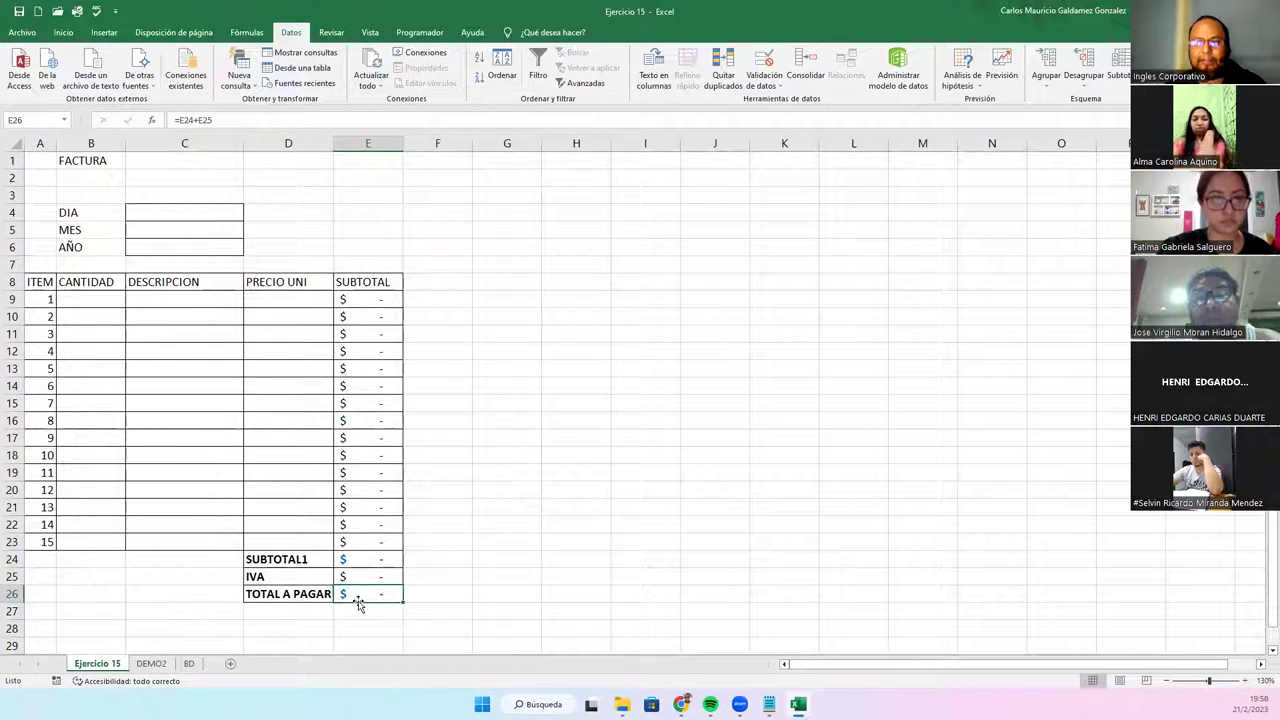
pyautogui.click(359, 558)
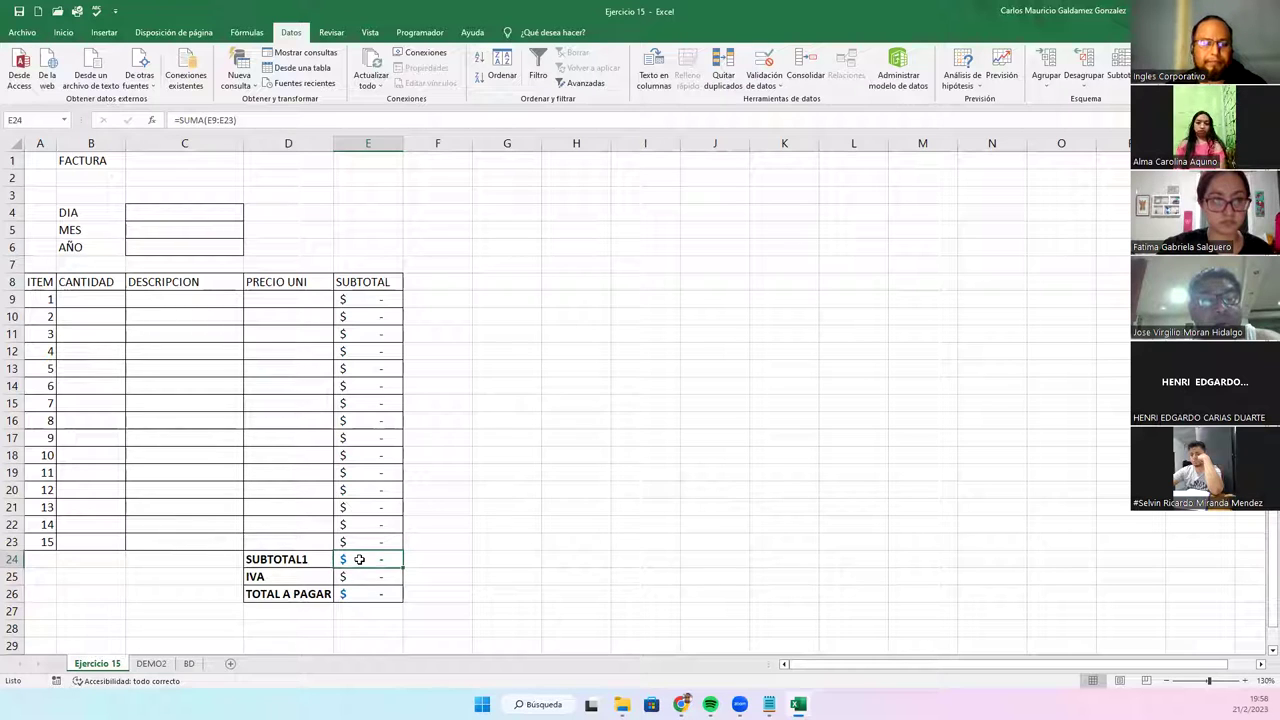
pyautogui.click(360, 576)
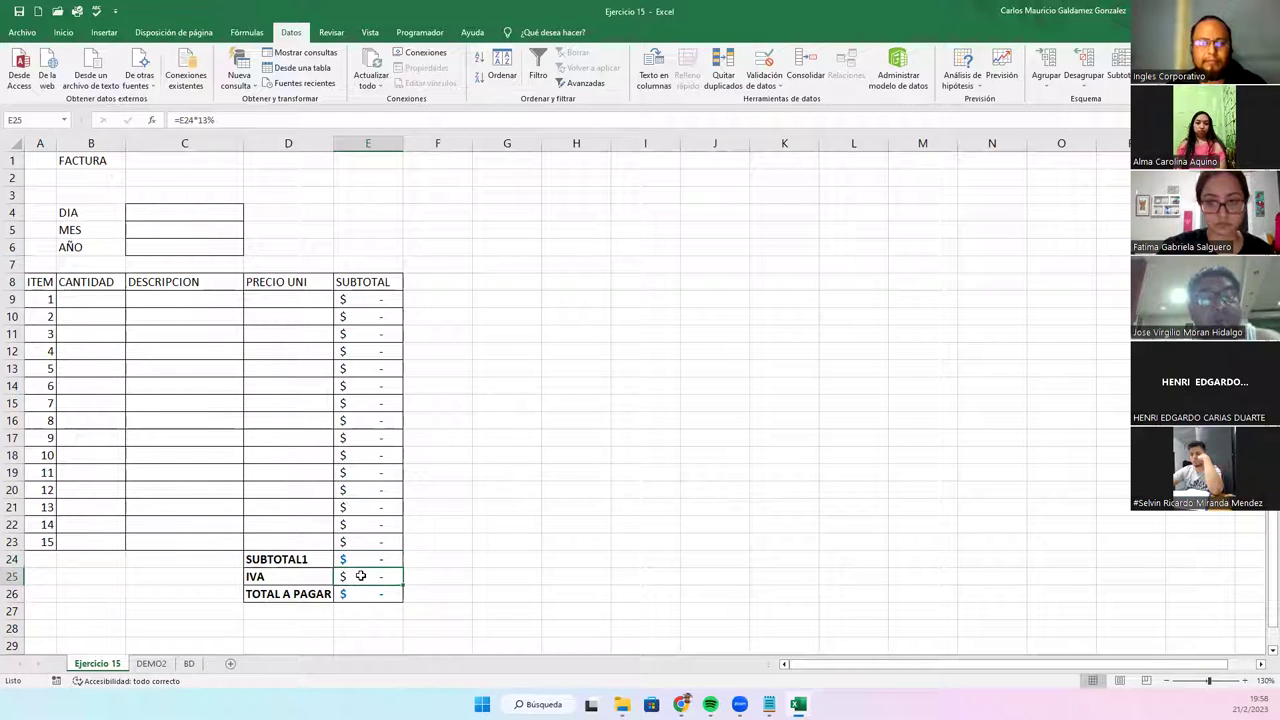
pyautogui.click(363, 595)
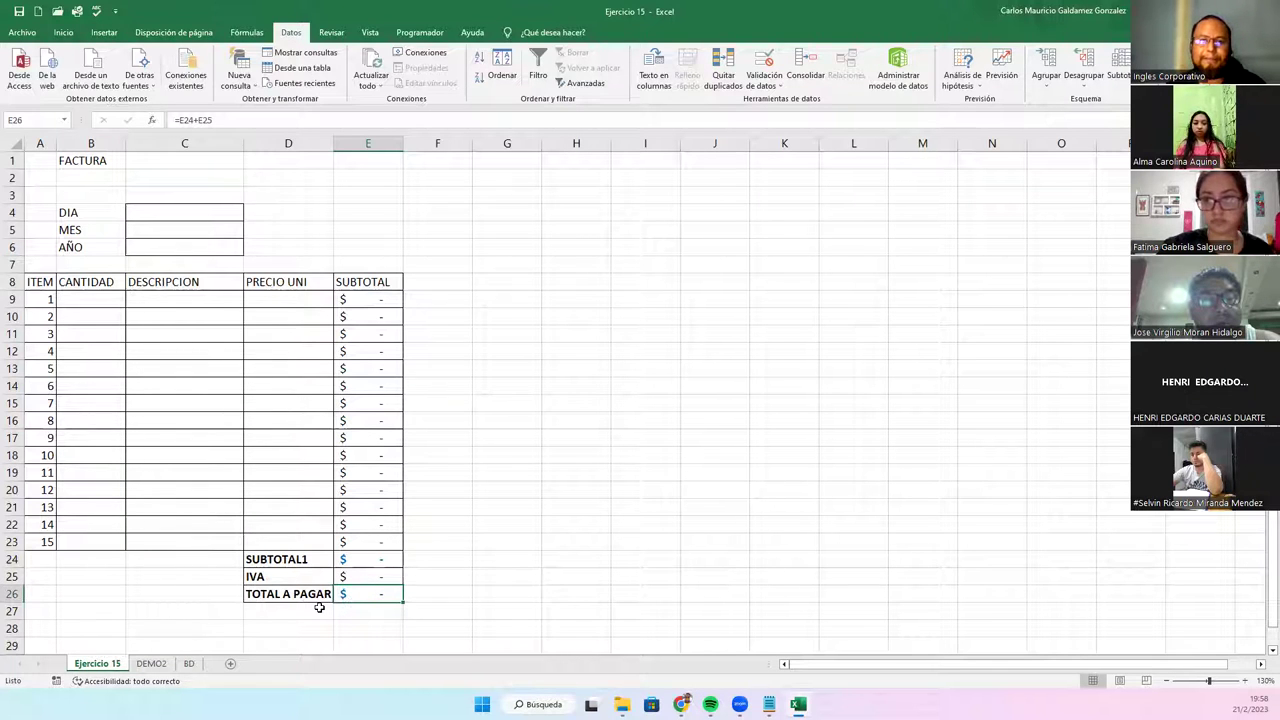
pyautogui.click(353, 577)
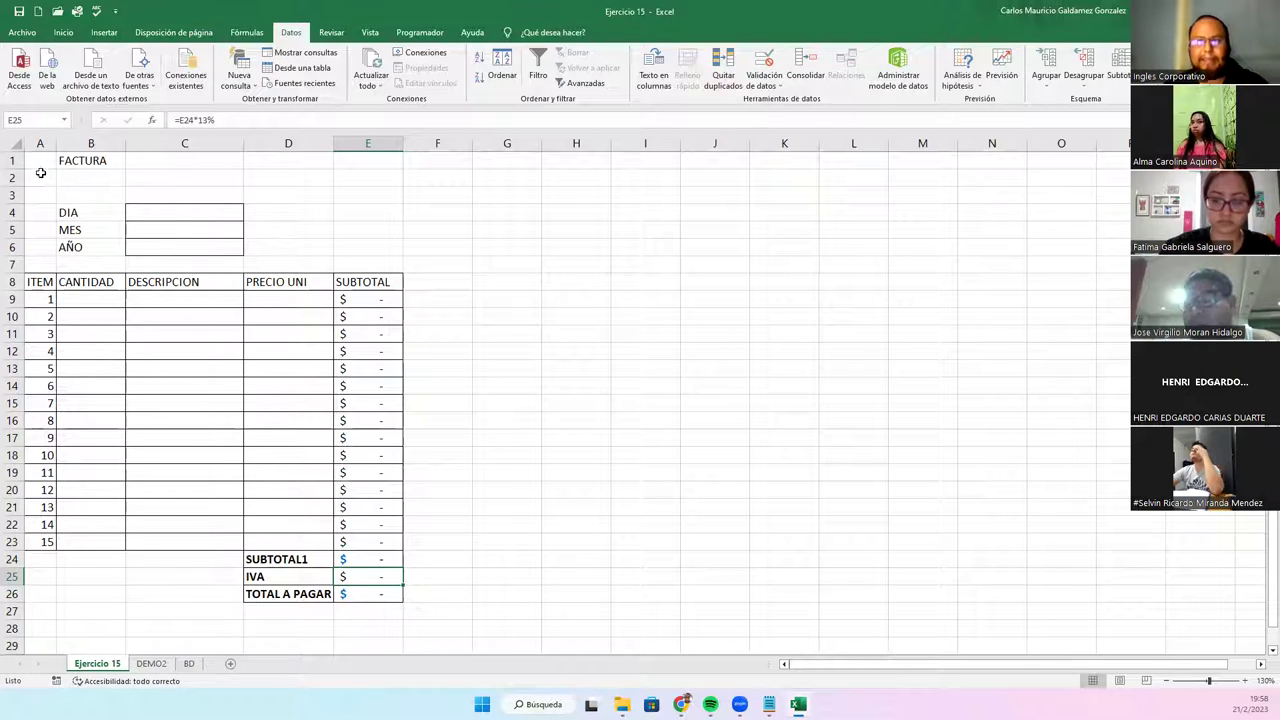
# - Review the invoice layout, the TOTAL A PAGAR formula in E26, the CANTIDAD and PRECIO UNI columns, and the date cells C4:C6
pyautogui.moveTo(40, 160); pyautogui.dragTo(358, 568)
pyautogui.click(372, 588)
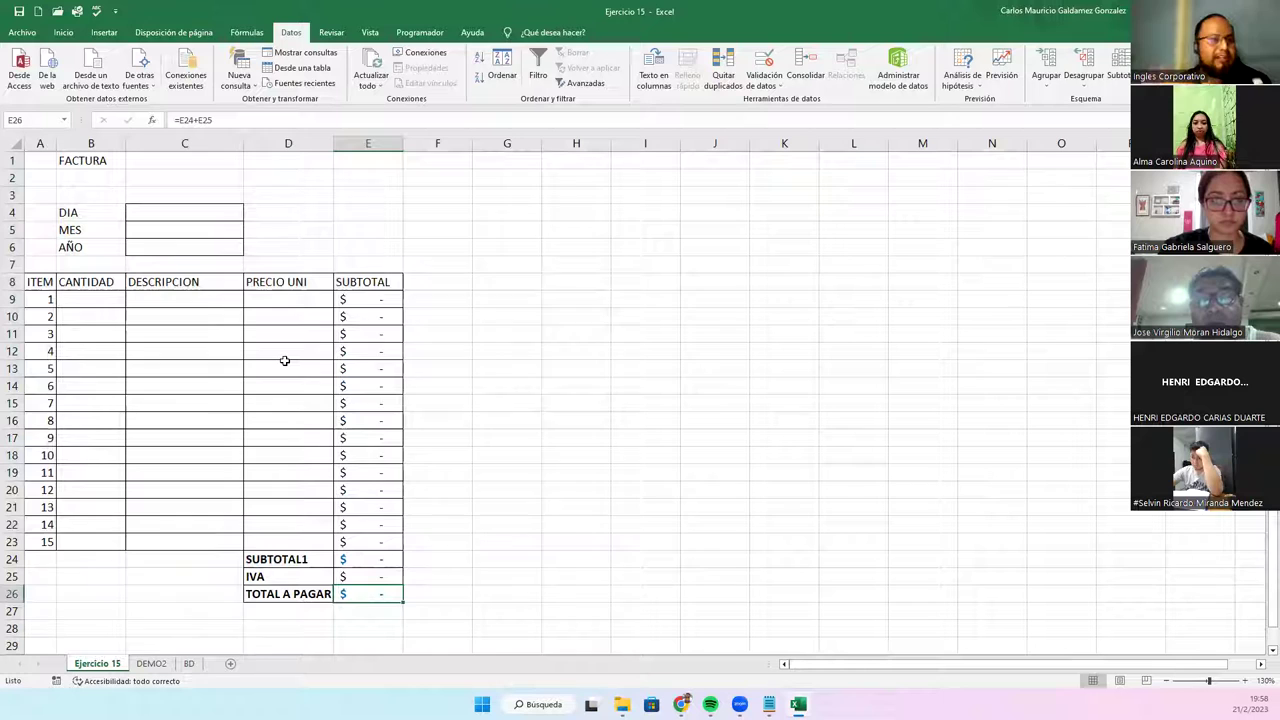
pyautogui.moveTo(74, 300); pyautogui.dragTo(91, 537)
pyautogui.moveTo(270, 301); pyautogui.dragTo(274, 524)
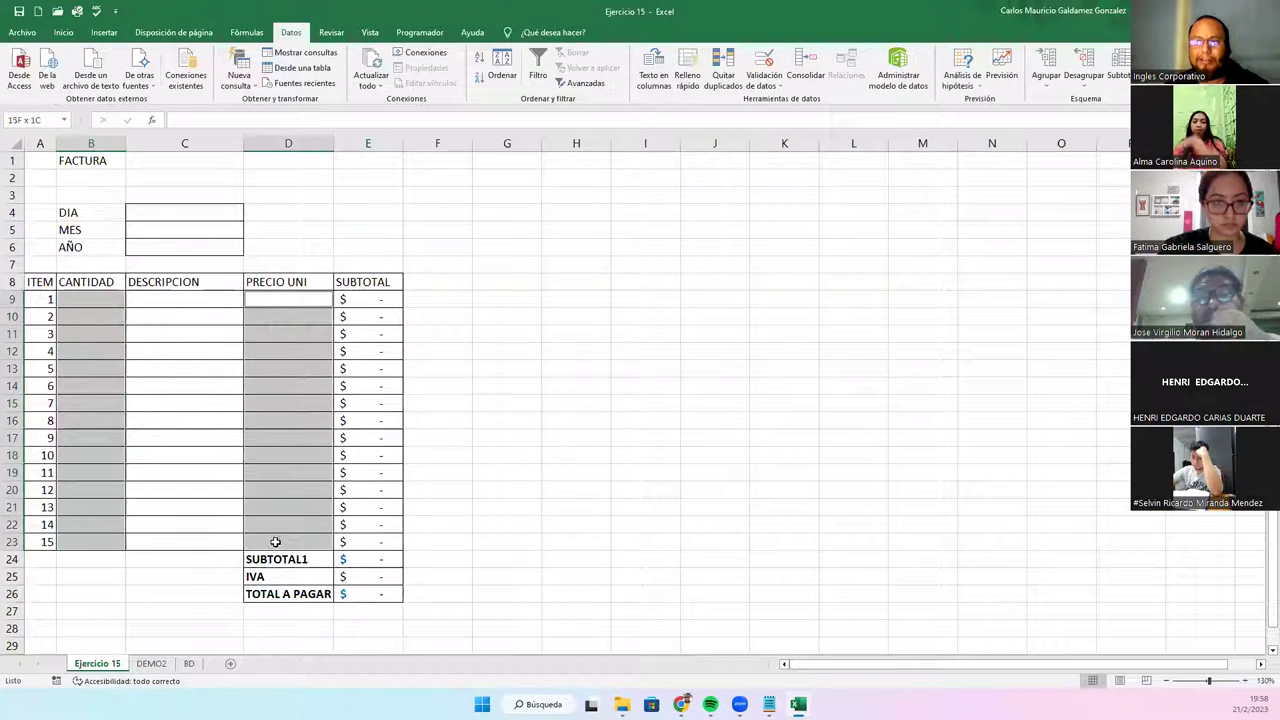
pyautogui.moveTo(157, 216); pyautogui.dragTo(160, 251)
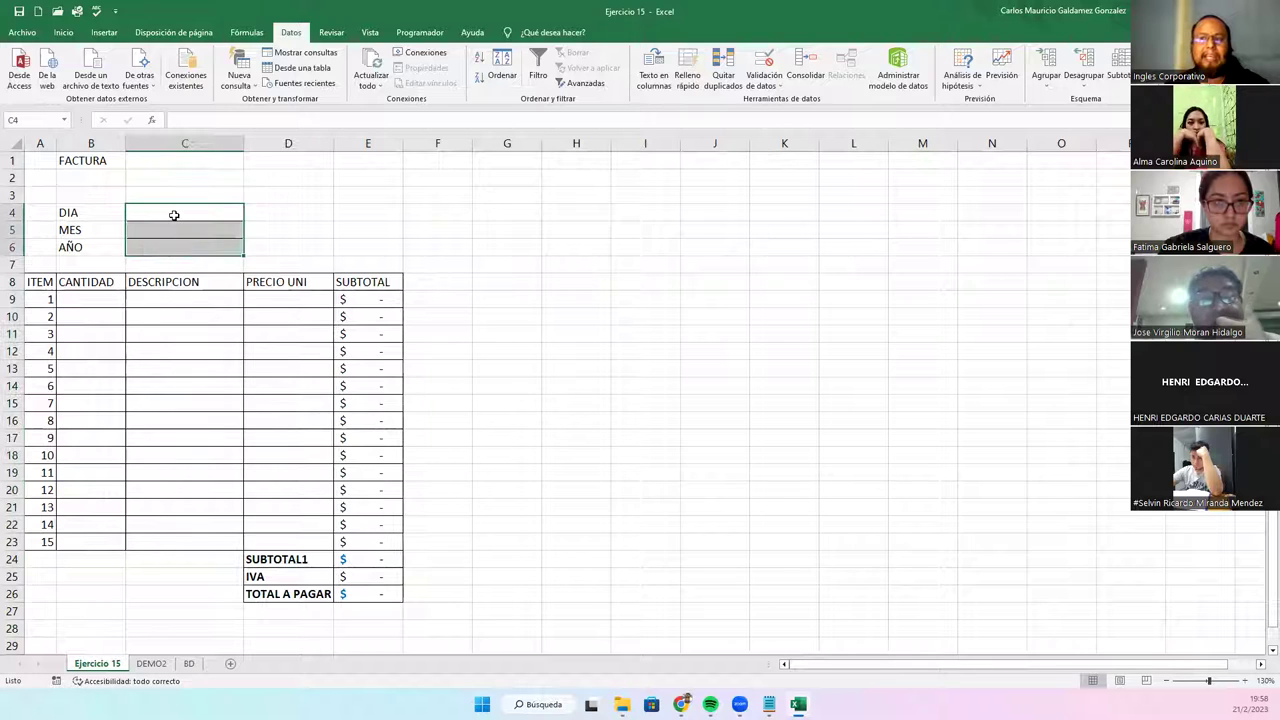
pyautogui.click(174, 216)
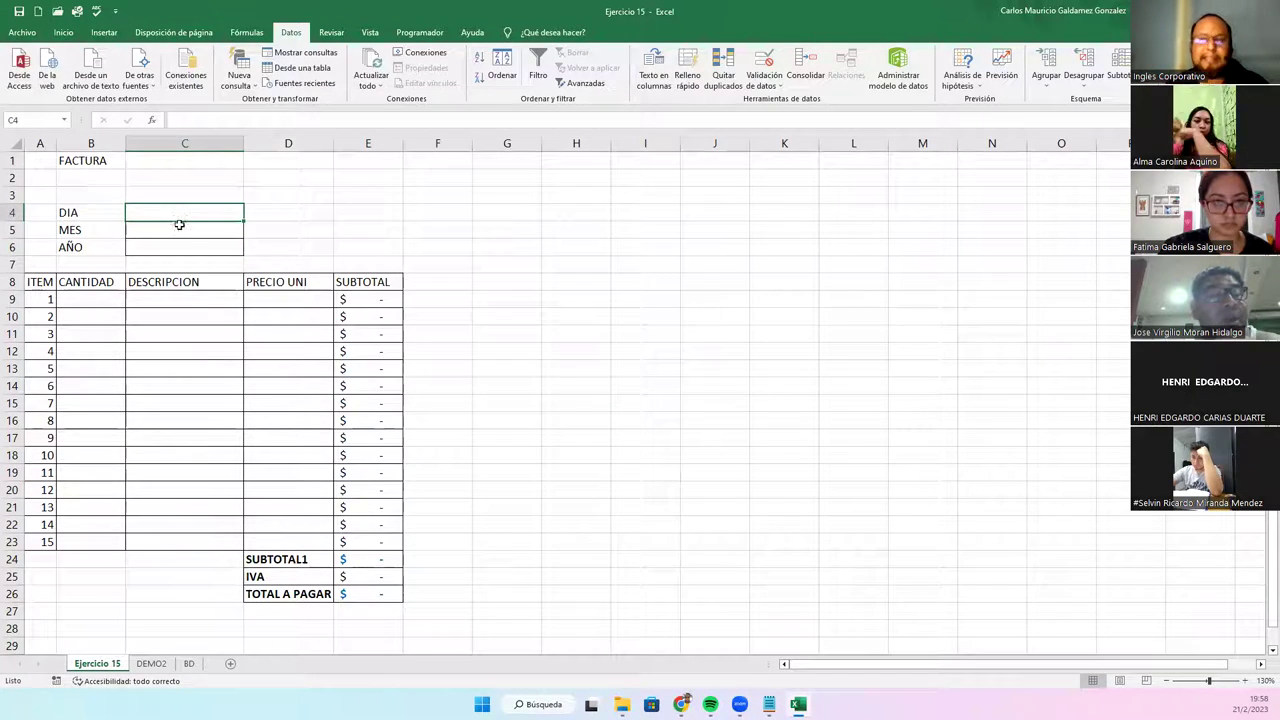
pyautogui.moveTo(100, 300); pyautogui.dragTo(102, 556)
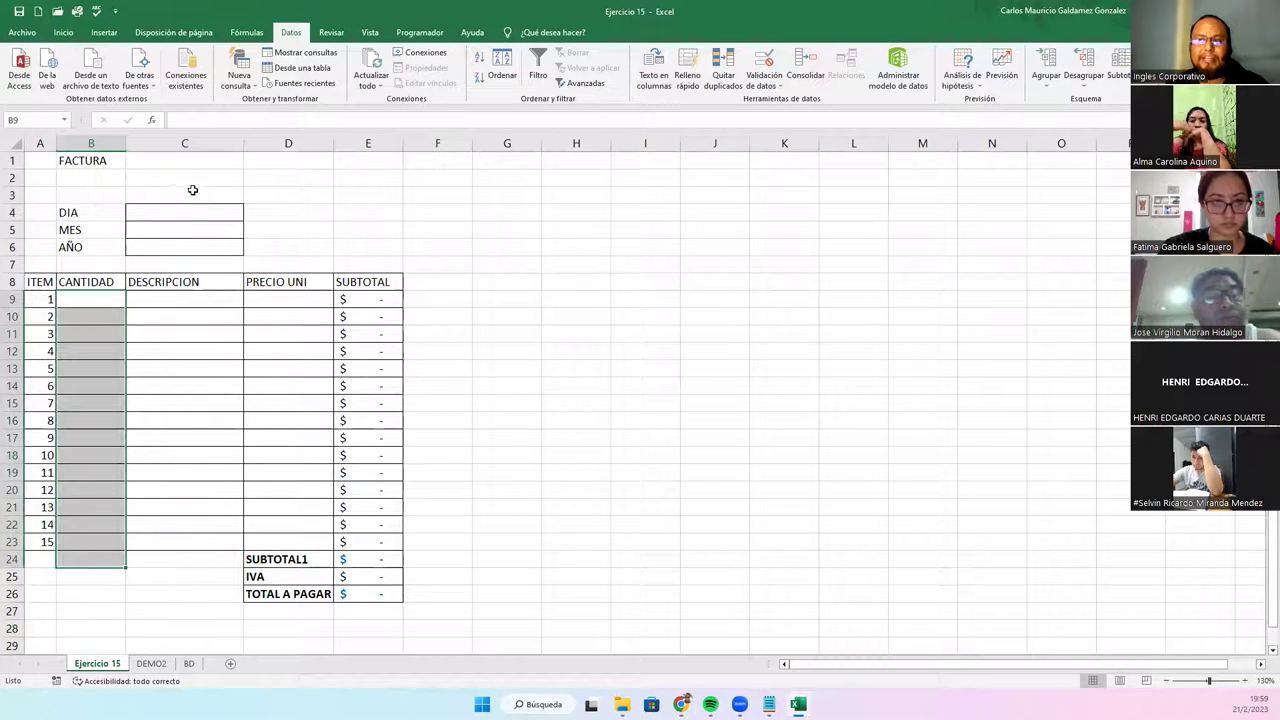
# - Check the source lists on the BD sheet and the validated Departamento cell F3 on the DEMO2 sheet
pyautogui.click(189, 663)
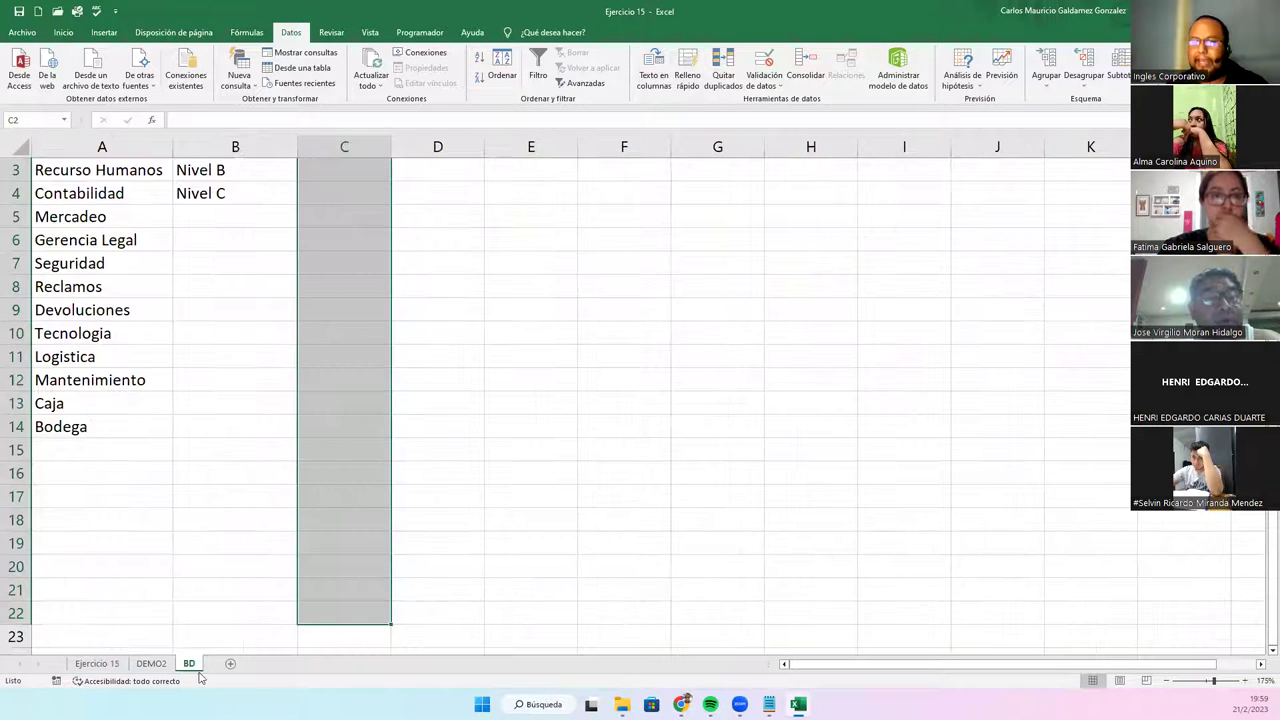
pyautogui.click(151, 663)
pyautogui.click(478, 198)
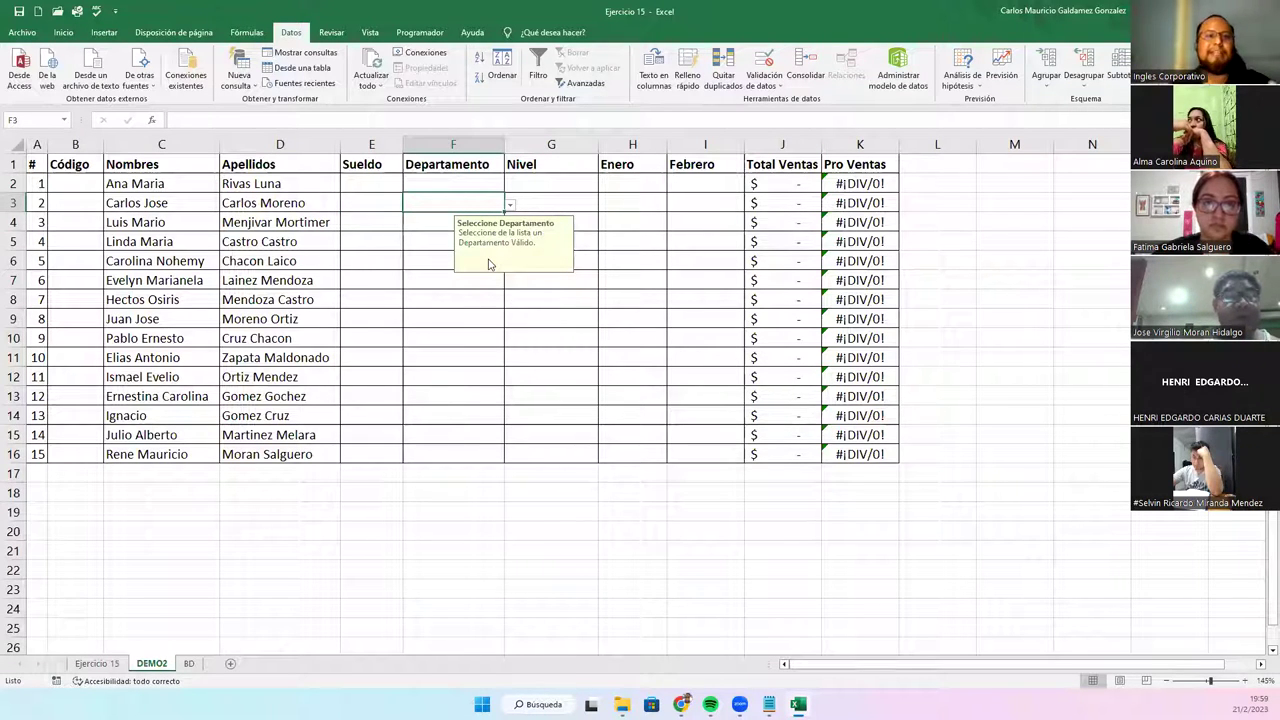
# - Return to the Ejercicio 15 sheet and review the DESCRIPCION cells, the whole invoice A1:E26 and the date cells
pyautogui.click(97, 664)
pyautogui.moveTo(185, 420); pyautogui.dragTo(190, 333)
pyautogui.click(185, 350)
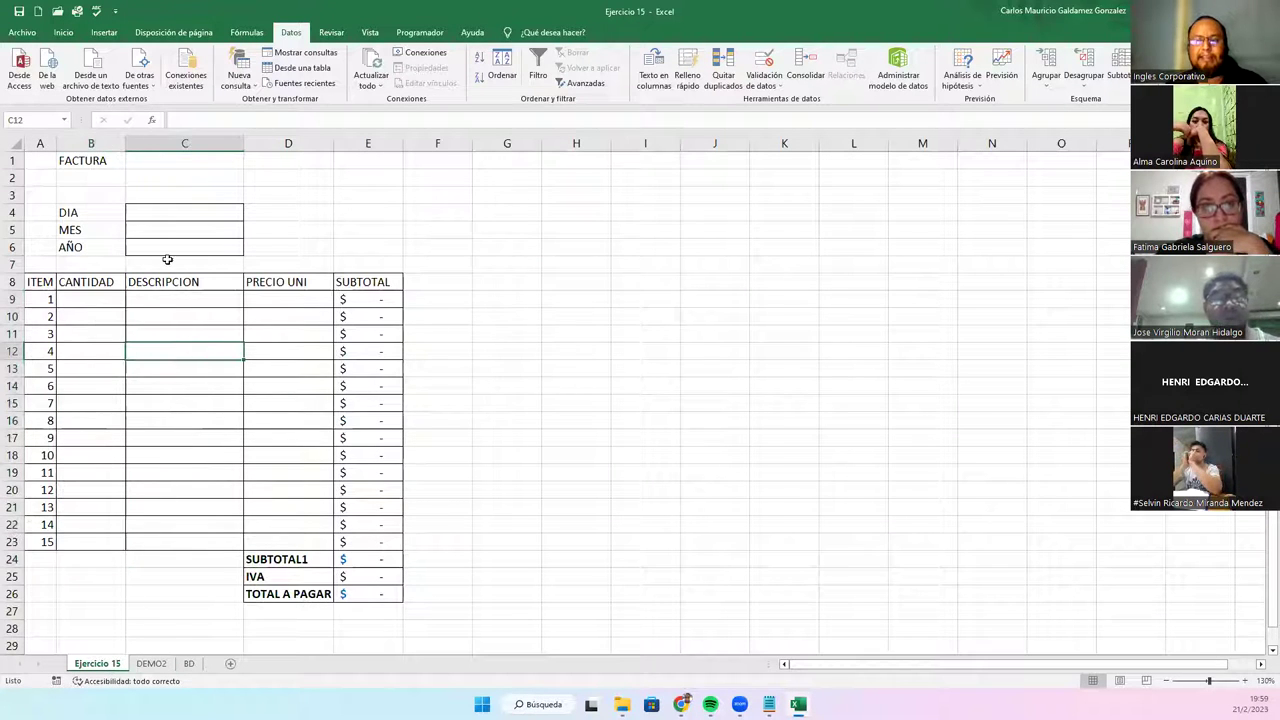
pyautogui.moveTo(45, 160); pyautogui.dragTo(360, 591)
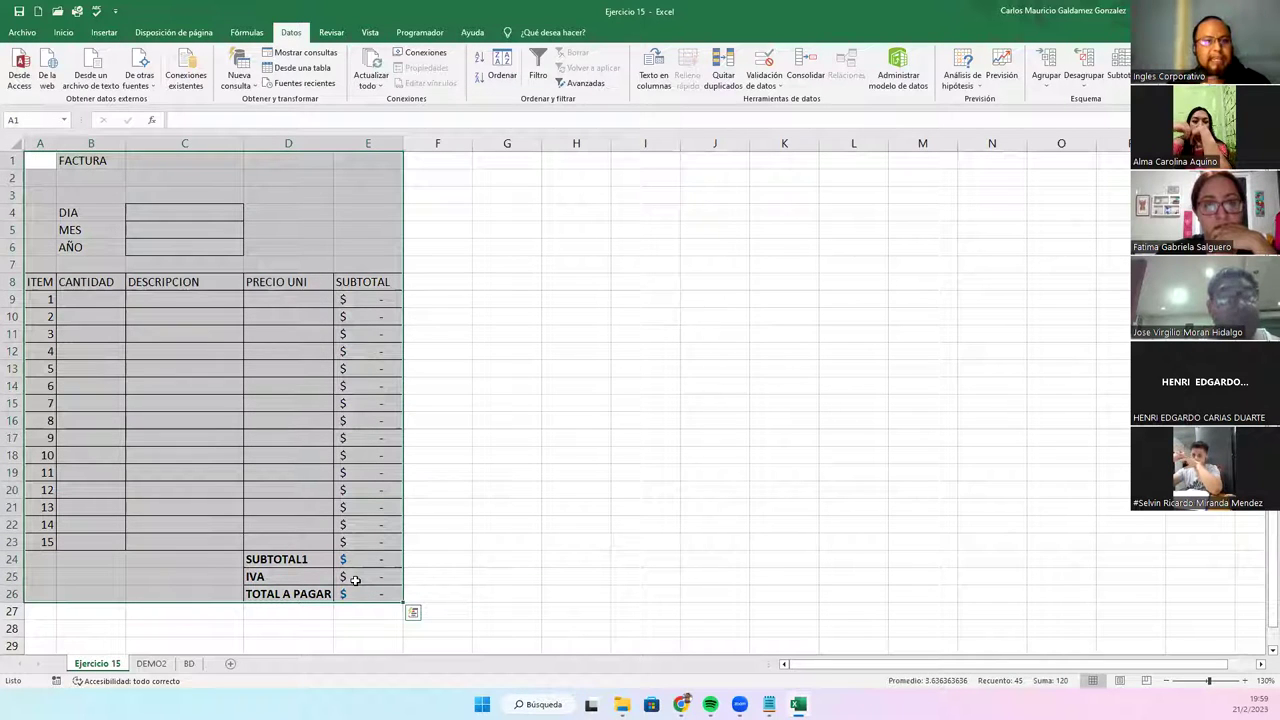
pyautogui.click(371, 420)
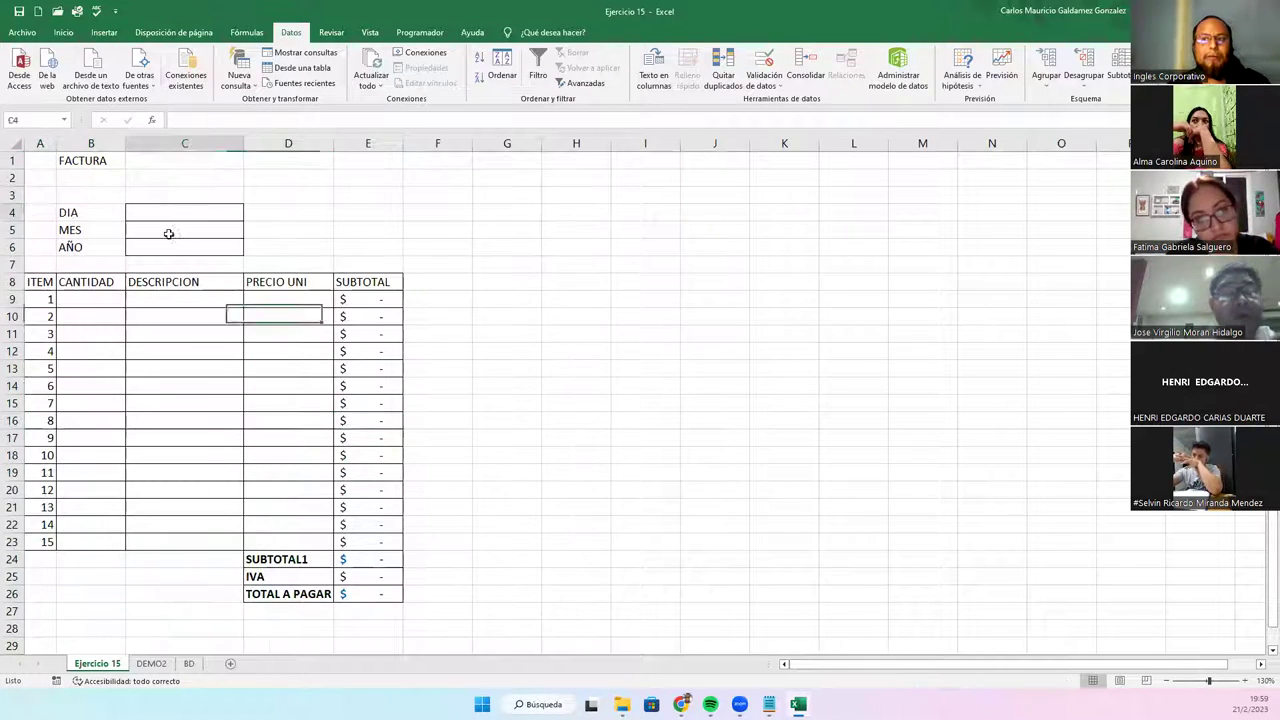
pyautogui.moveTo(170, 213); pyautogui.dragTo(169, 242)
# - Review the DIA, MES and AÑO headings beside the lists on BD, and return to the DEMO2 sheet
pyautogui.click(192, 664)
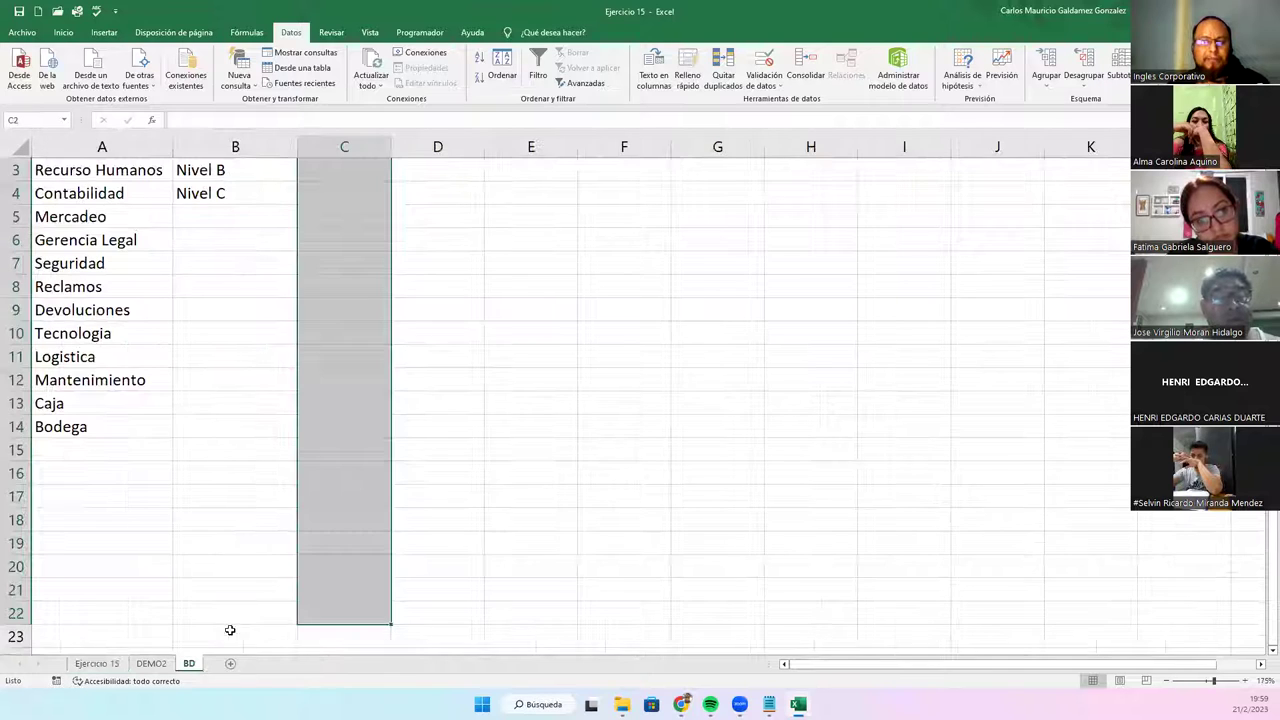
pyautogui.click(227, 516)
pyautogui.scroll(1, 224, 560)
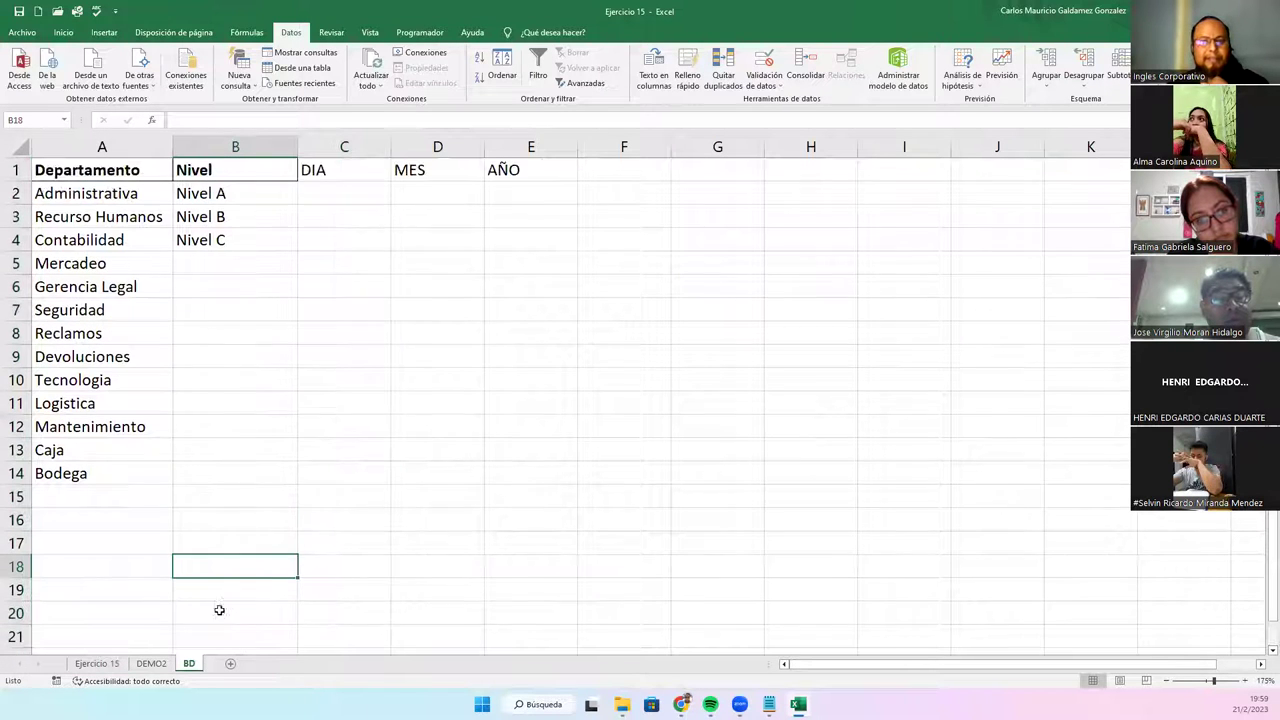
pyautogui.click(168, 665)
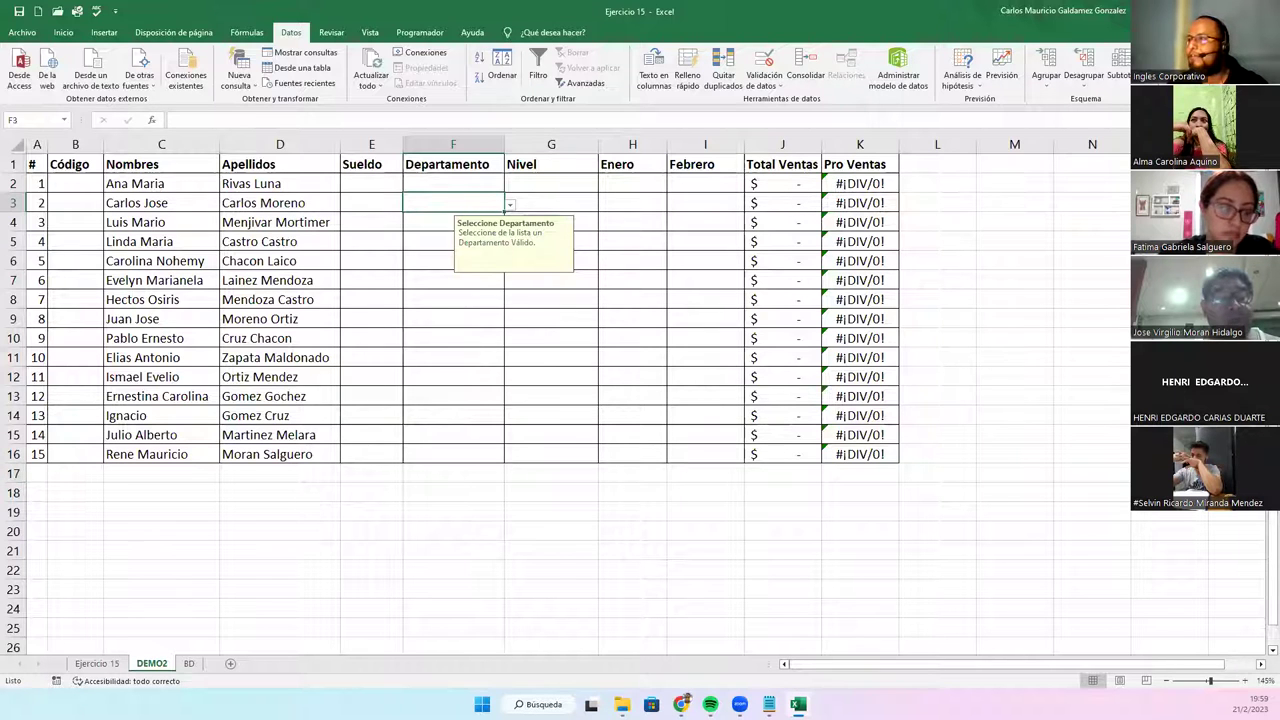
# - Switch to the Genially presentation and advance past the CONSULTAS slide
pyautogui.hotkey('alt', 'Tab')
pyautogui.press('Right')
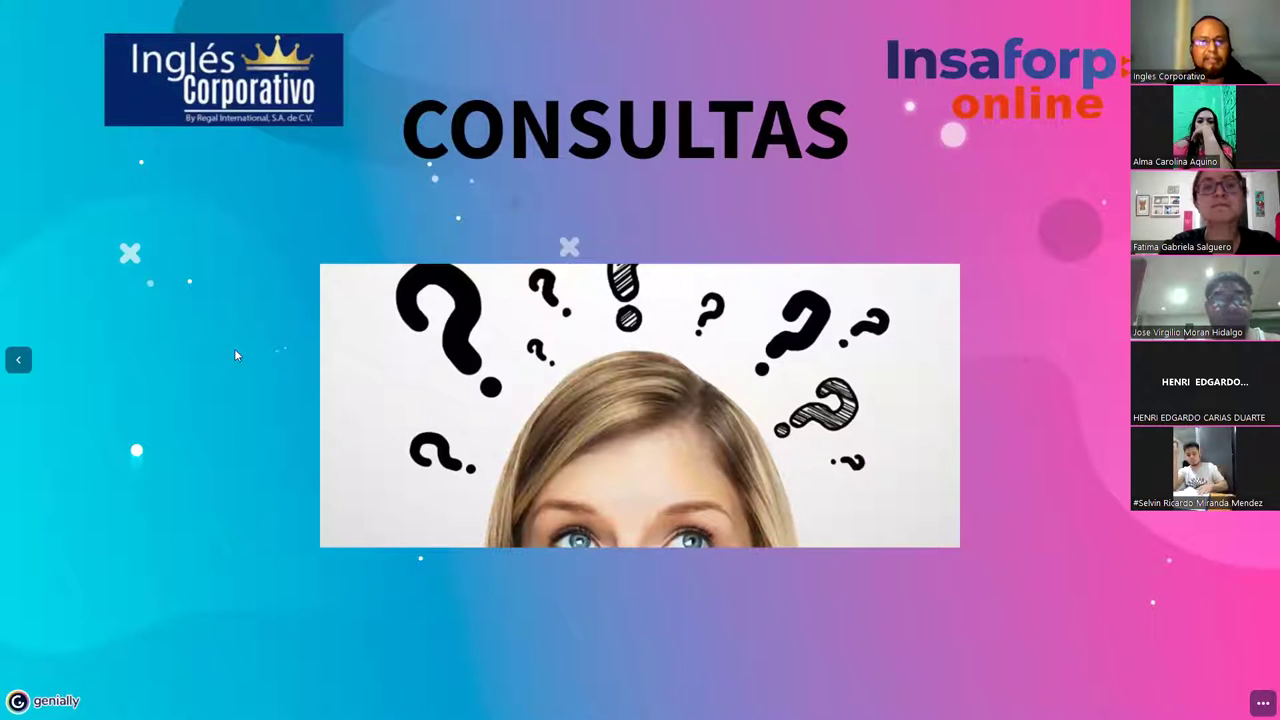
pyautogui.press('Right')
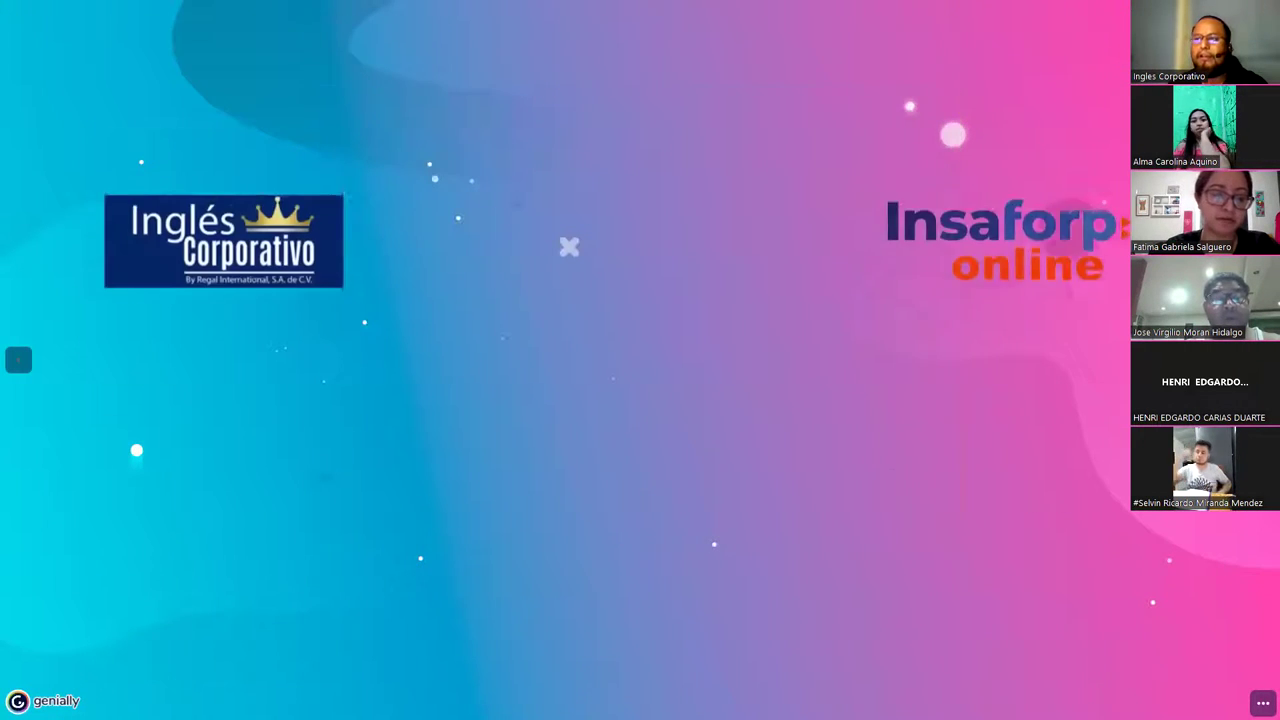